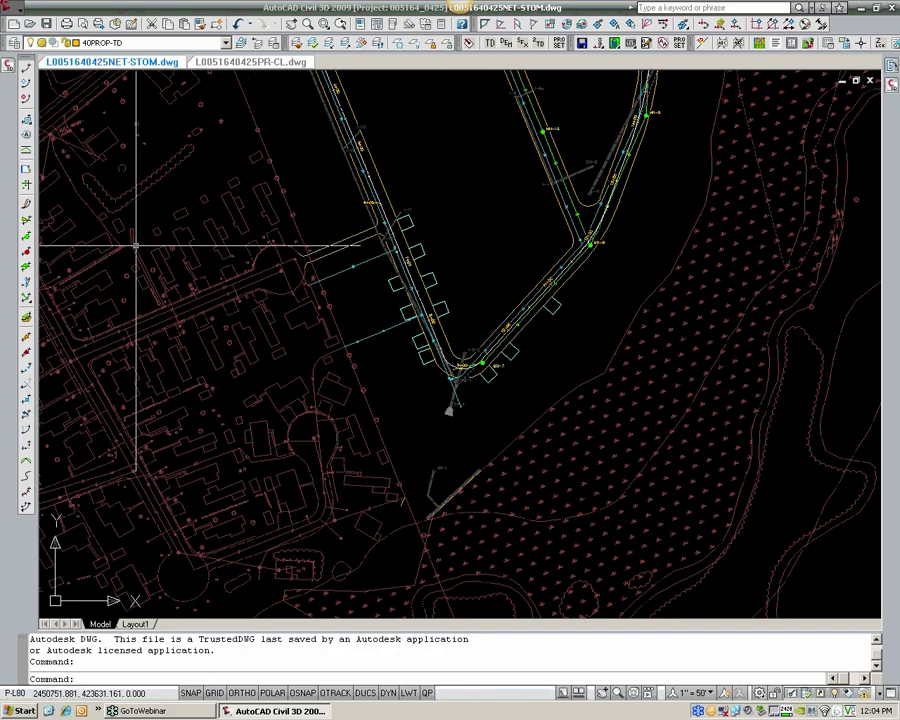
click(8, 64)
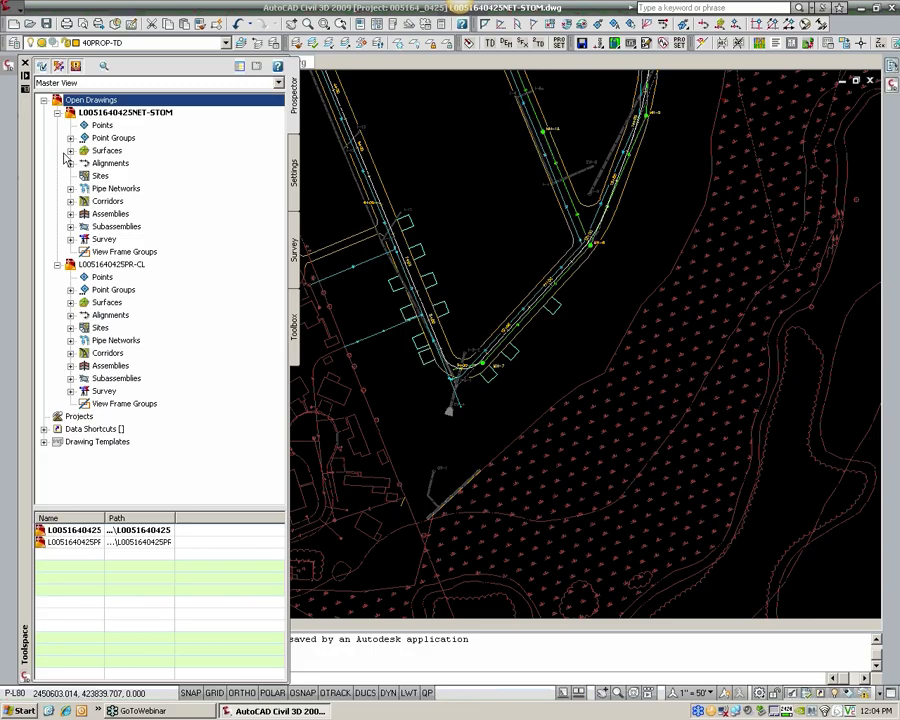
click(71, 151)
click(57, 315)
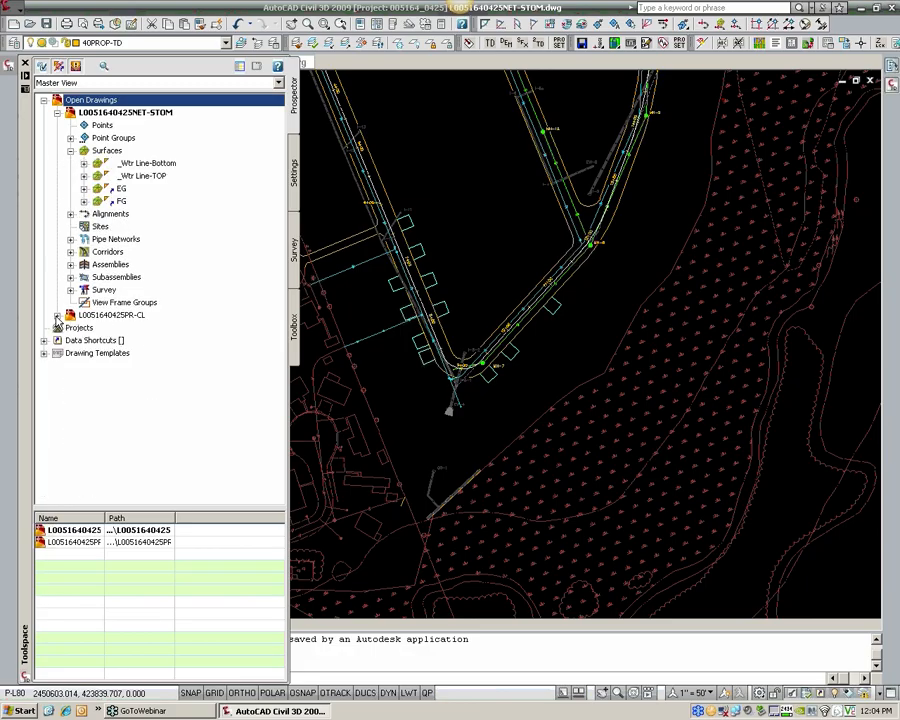
click(120, 202)
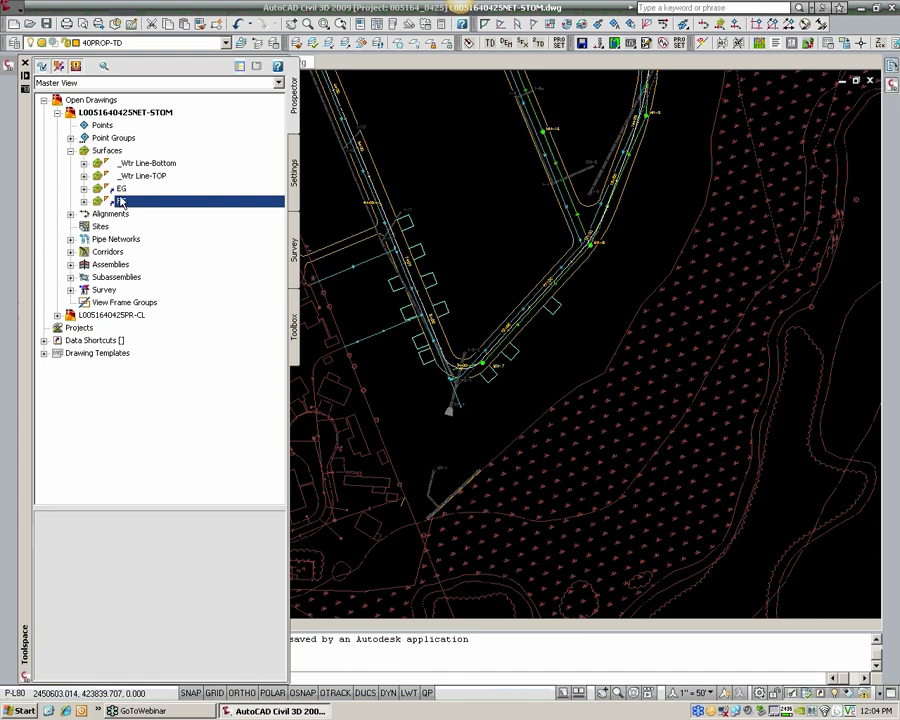
click(120, 189)
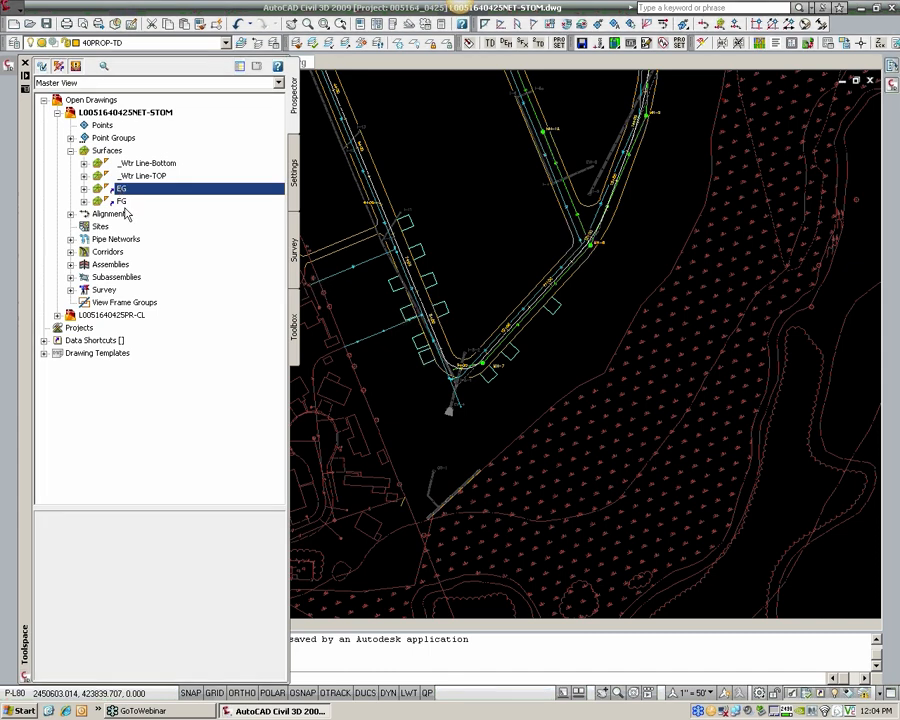
click(123, 202)
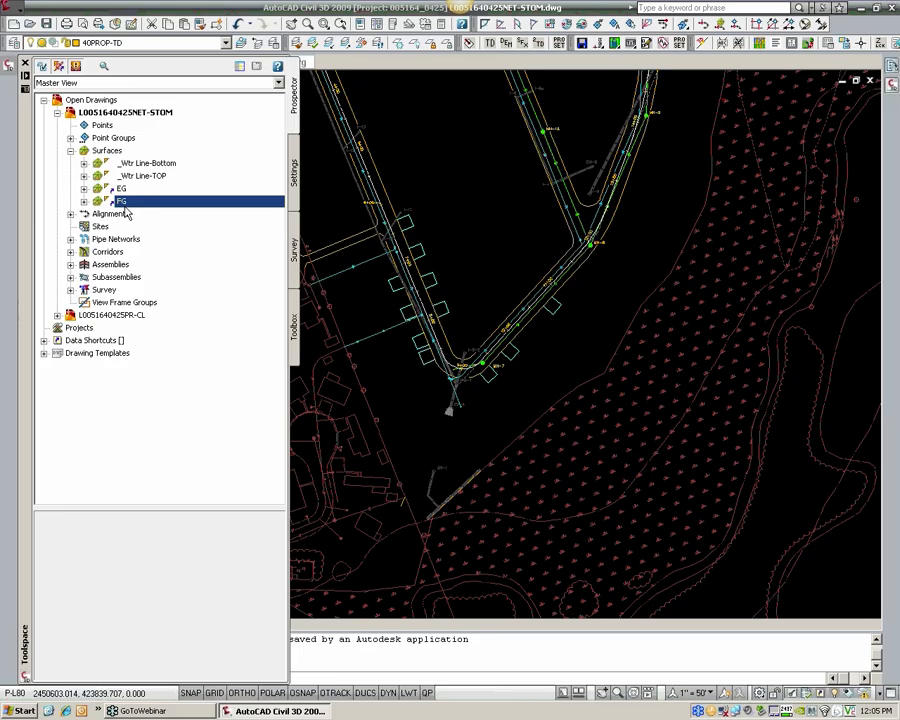
click(116, 189)
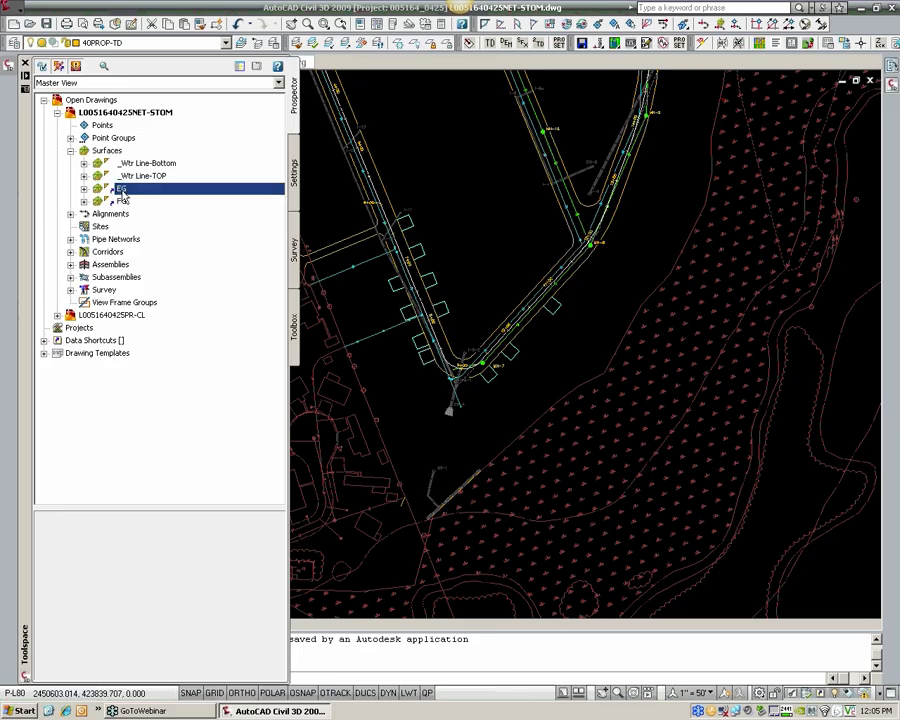
Step: Set the EG surface's style to _No Display in its surface properties
right_click(121, 190)
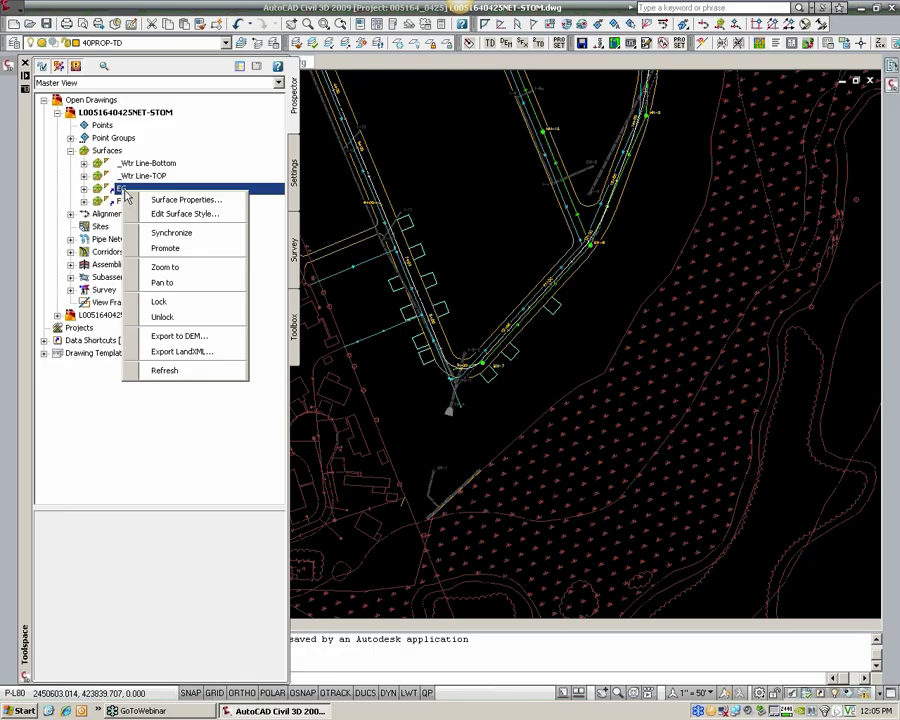
click(162, 201)
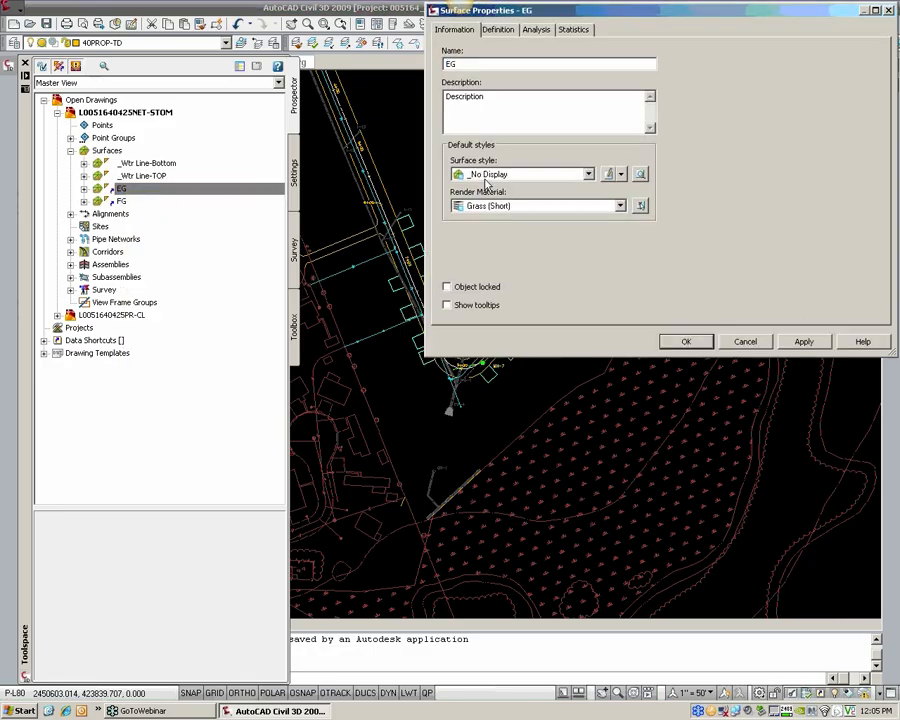
click(487, 175)
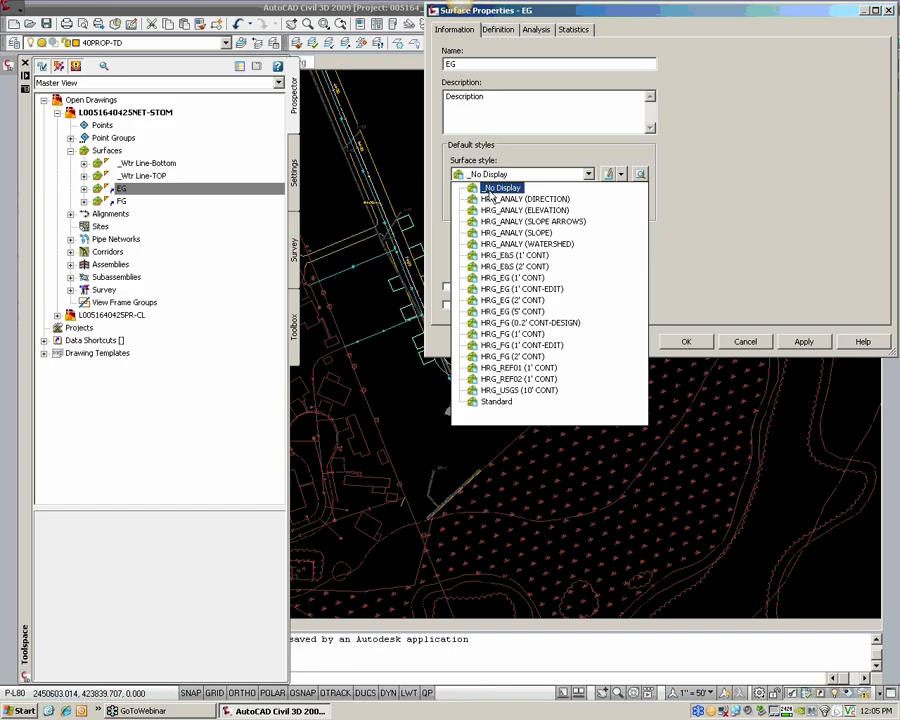
click(493, 192)
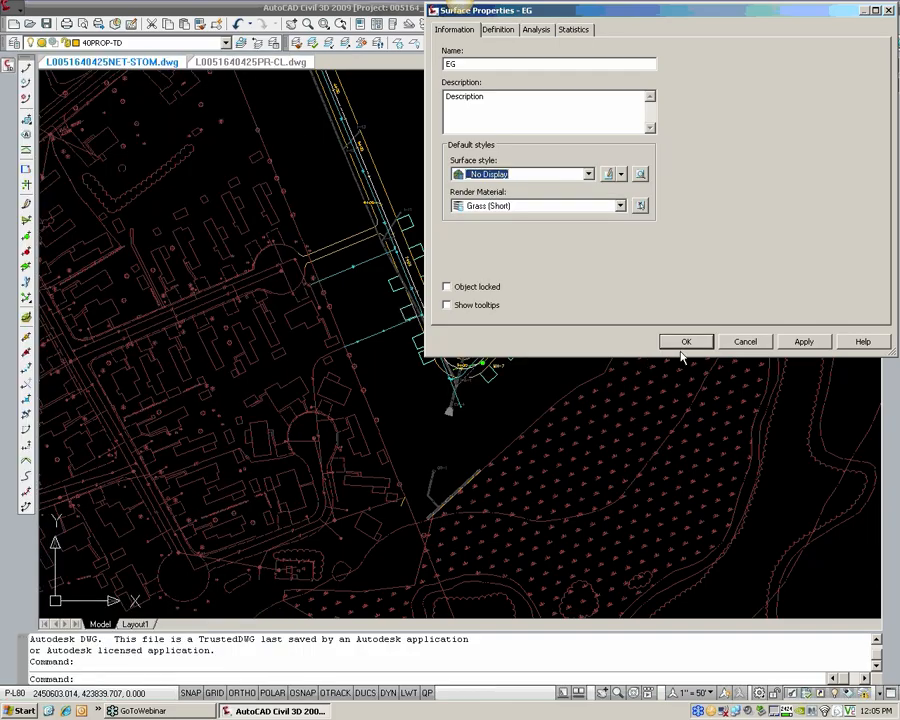
click(681, 344)
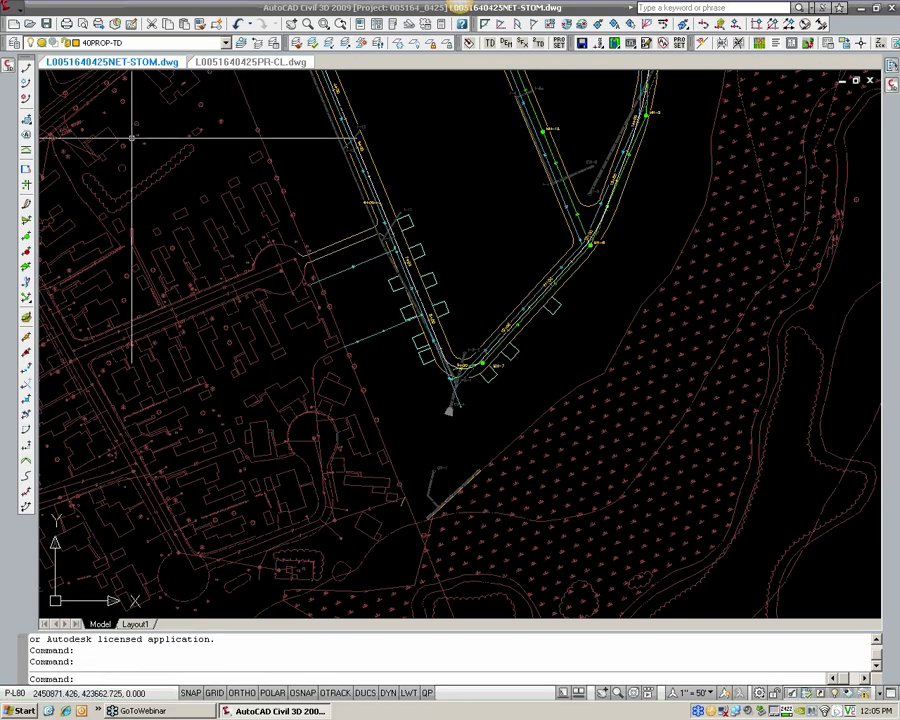
Step: Examine the road alignment and utility layout from the bend near MH-7 past MH-8 and MH-9 to MH-13
mouse_move(12, 68)
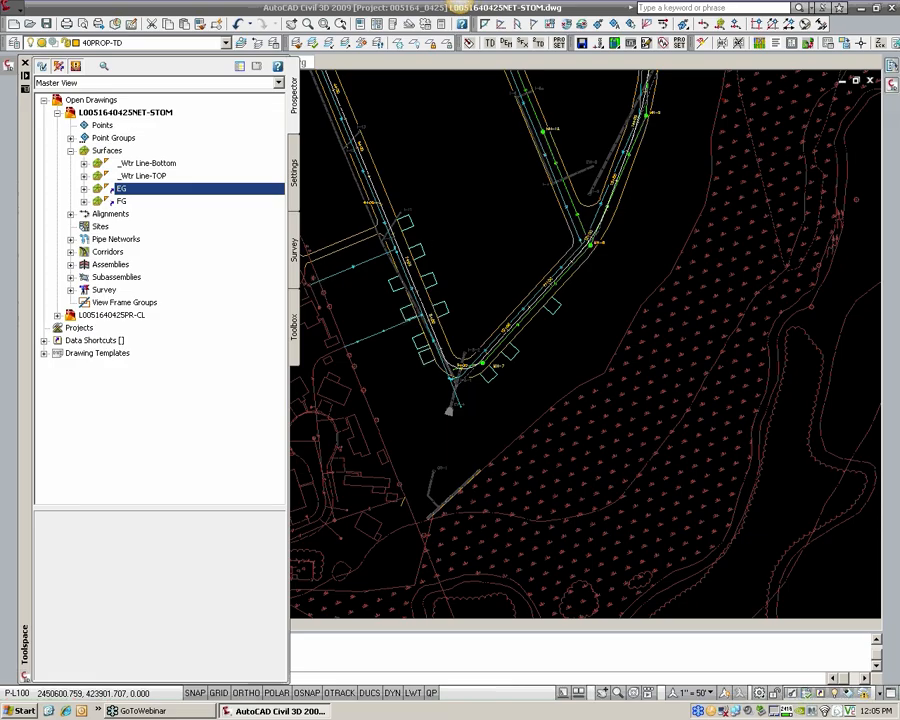
scroll(460, 335, up, 2)
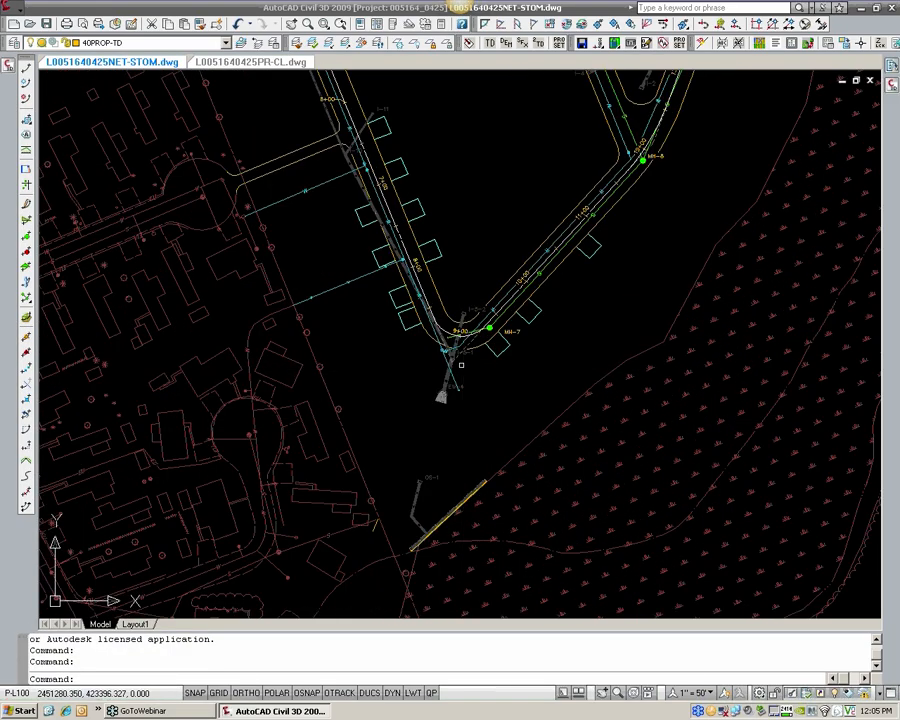
scroll(461, 365, up, 2)
middle_drag(453, 368, 445, 329)
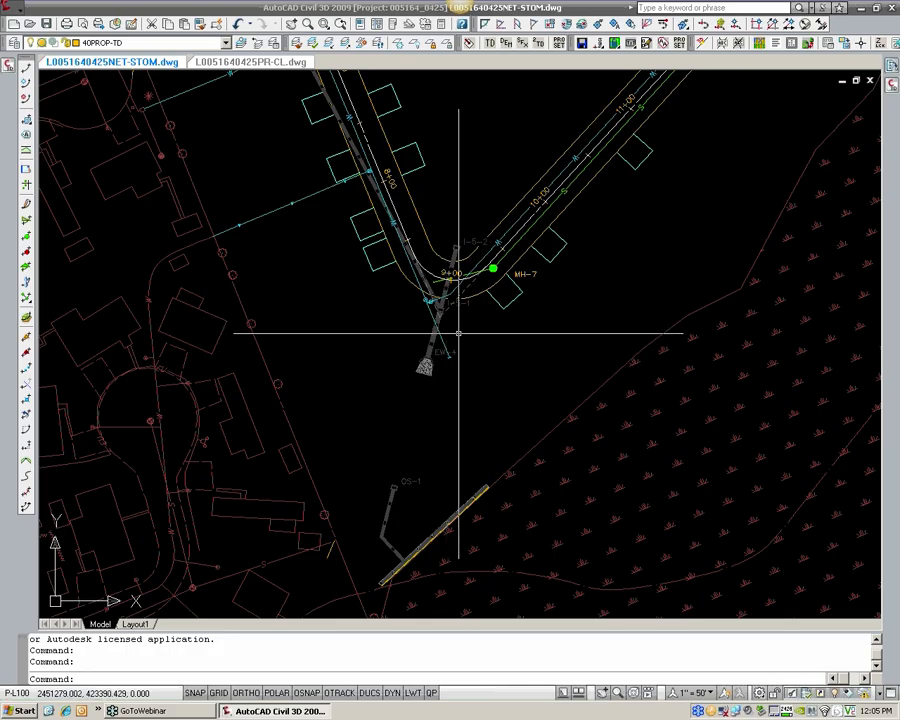
click(435, 299)
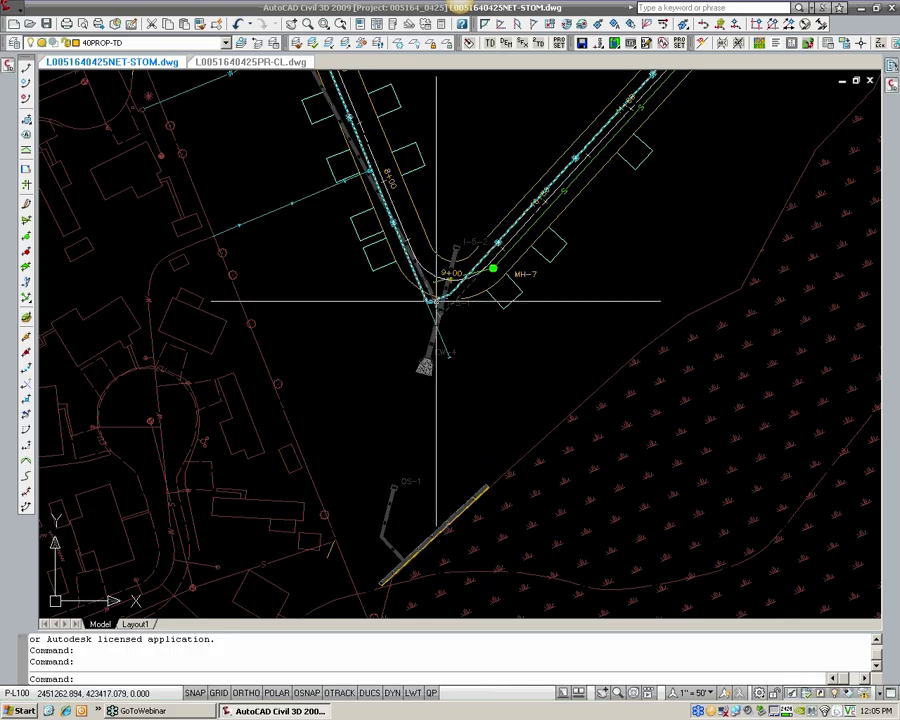
key(Escape)
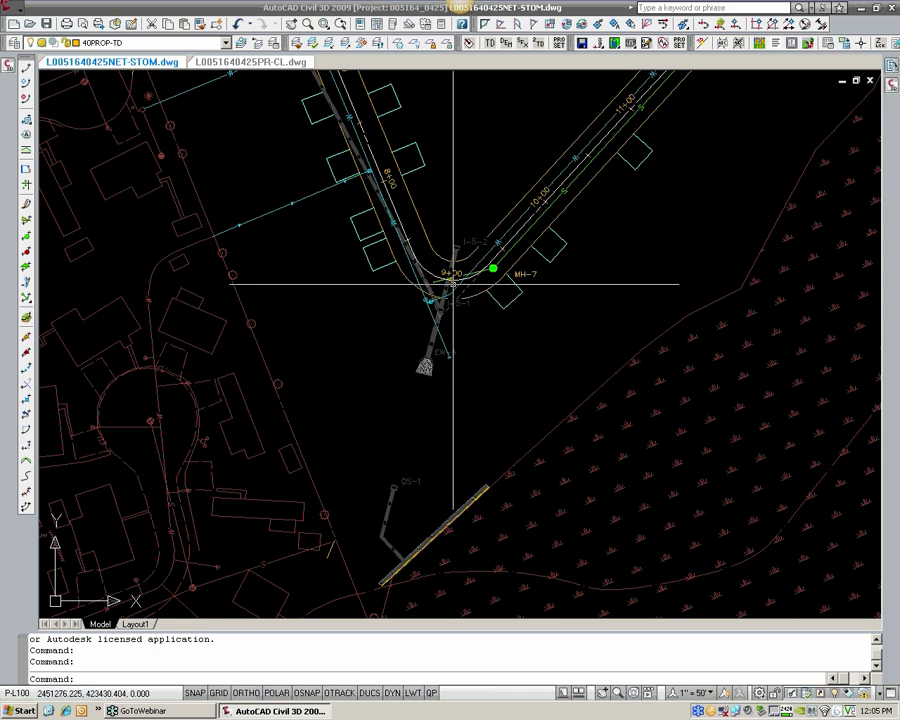
scroll(452, 283, down, 2)
middle_drag(452, 283, 335, 373)
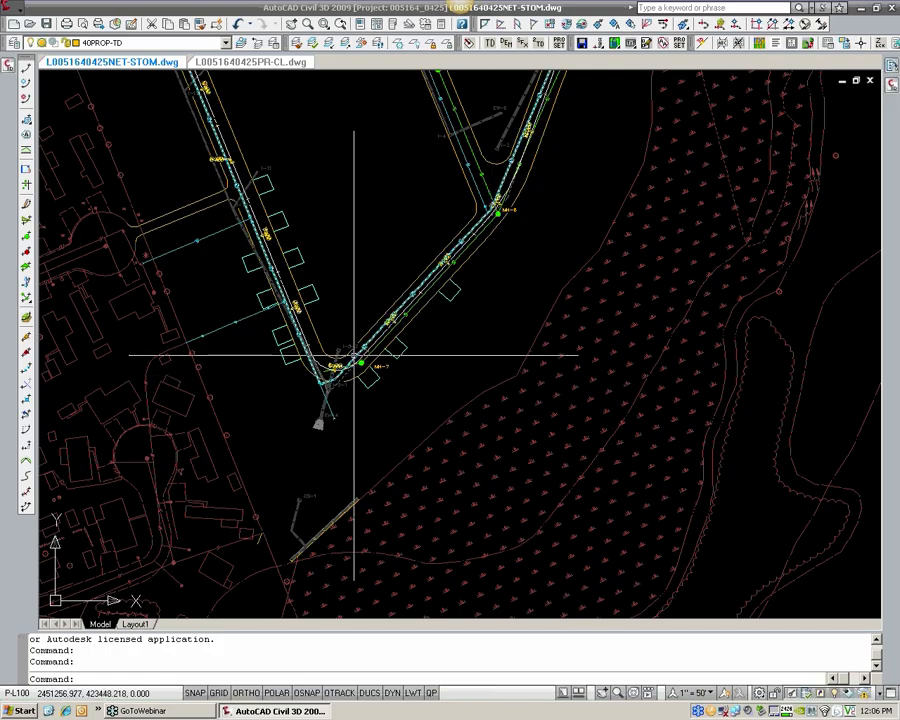
scroll(355, 356, up, 4)
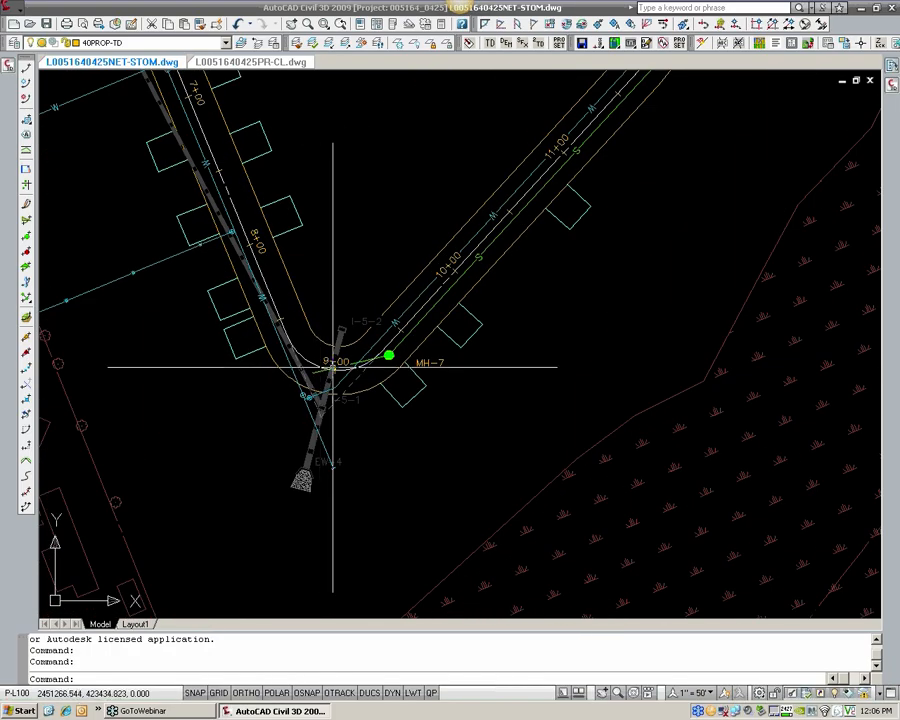
middle_drag(436, 303, 330, 438)
middle_drag(563, 174, 462, 298)
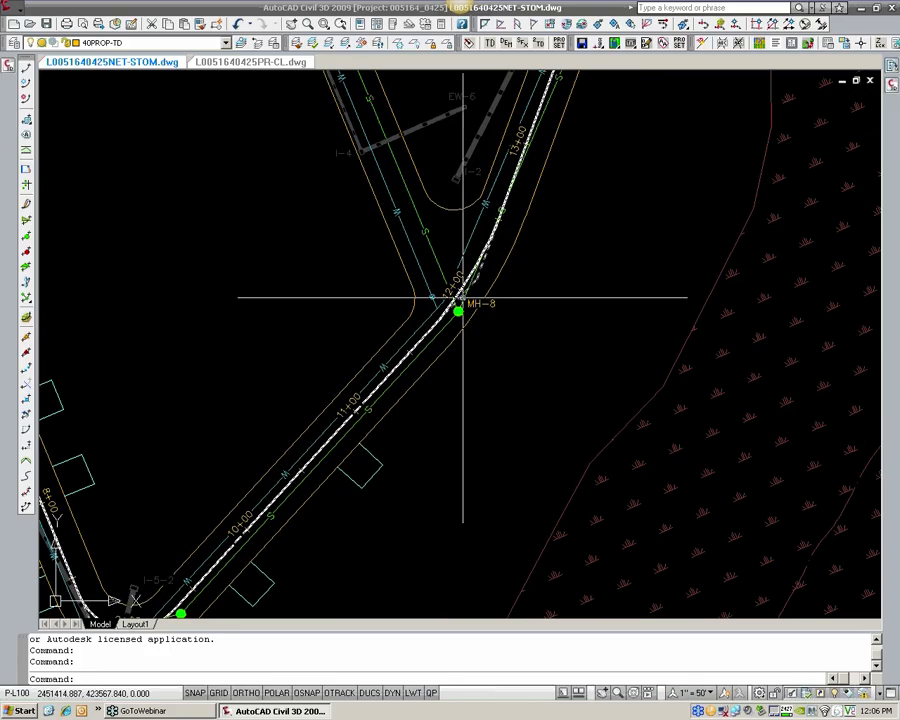
middle_drag(482, 254, 418, 388)
middle_drag(537, 90, 522, 385)
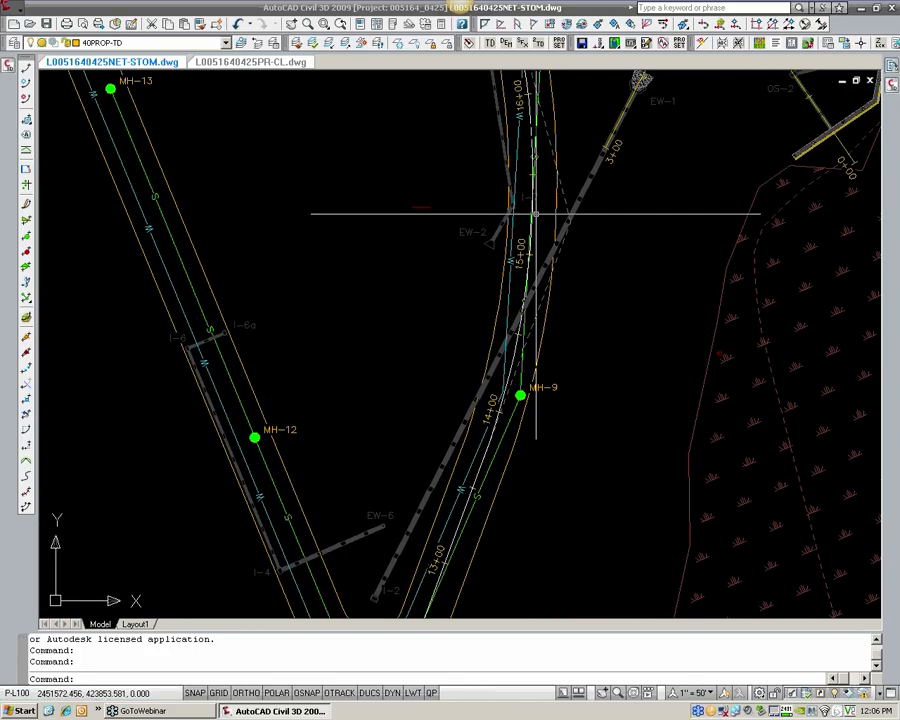
middle_drag(530, 205, 534, 420)
scroll(247, 177, down, 2)
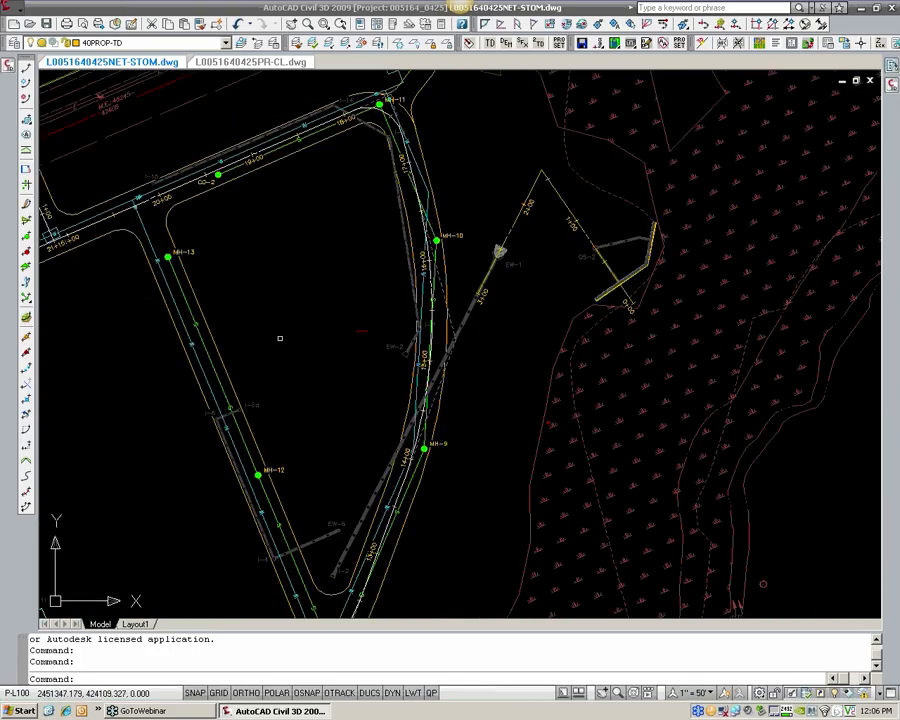
middle_drag(279, 337, 250, 94)
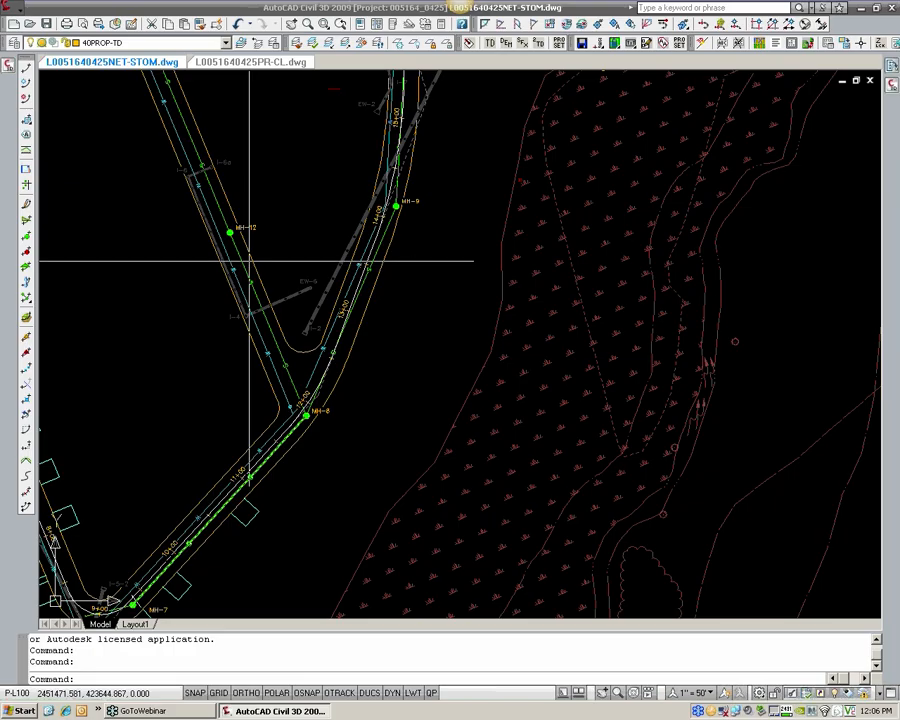
middle_drag(221, 190, 291, 361)
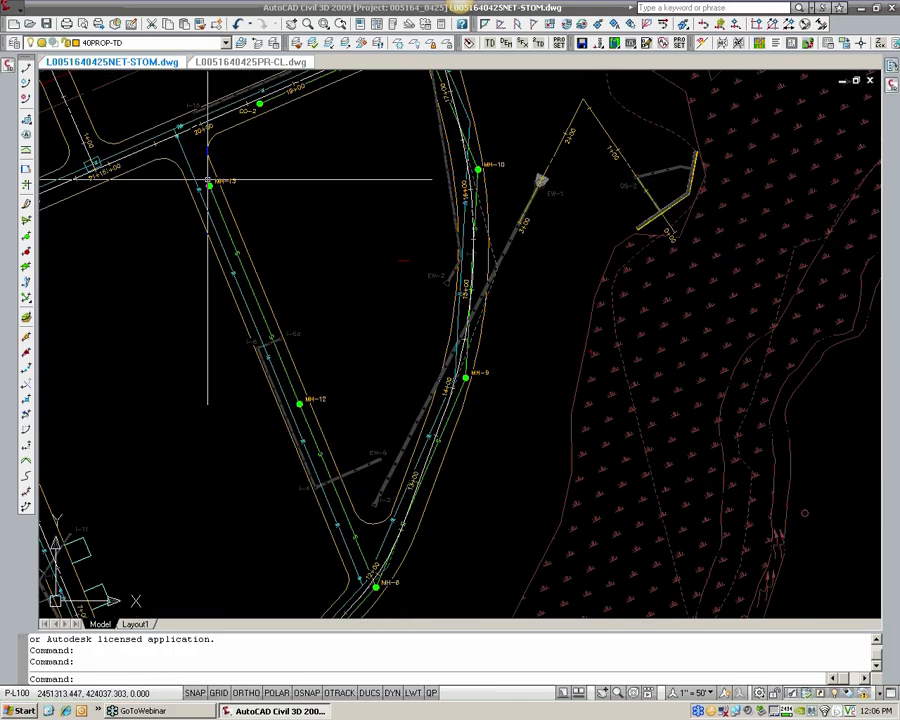
scroll(299, 434, down, 2)
middle_drag(299, 434, 369, 308)
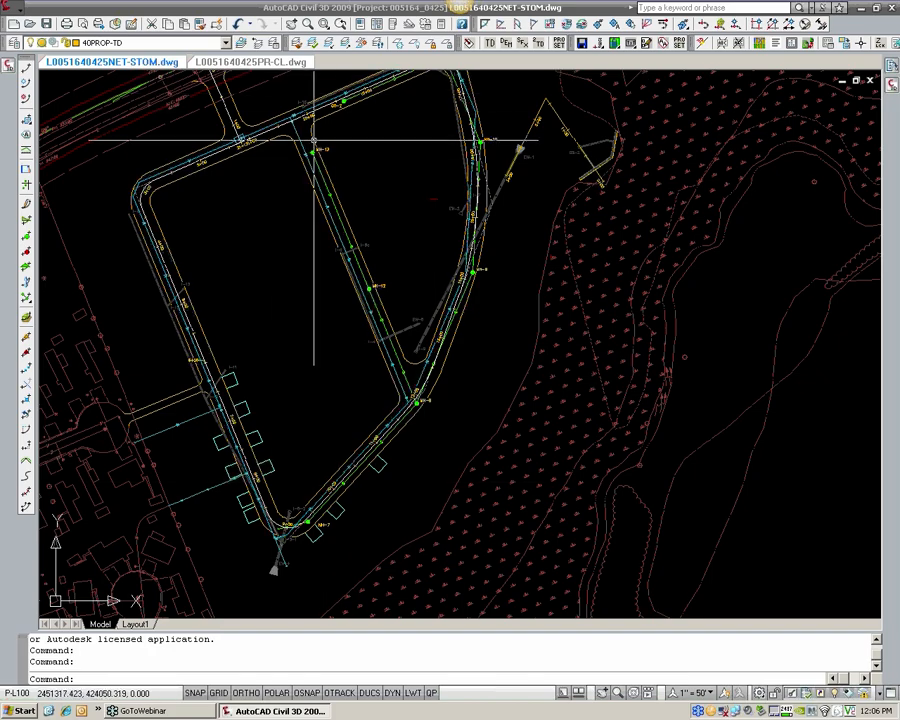
Step: Start a new pipe network by layout and name it SEWER-A
click(20, 12)
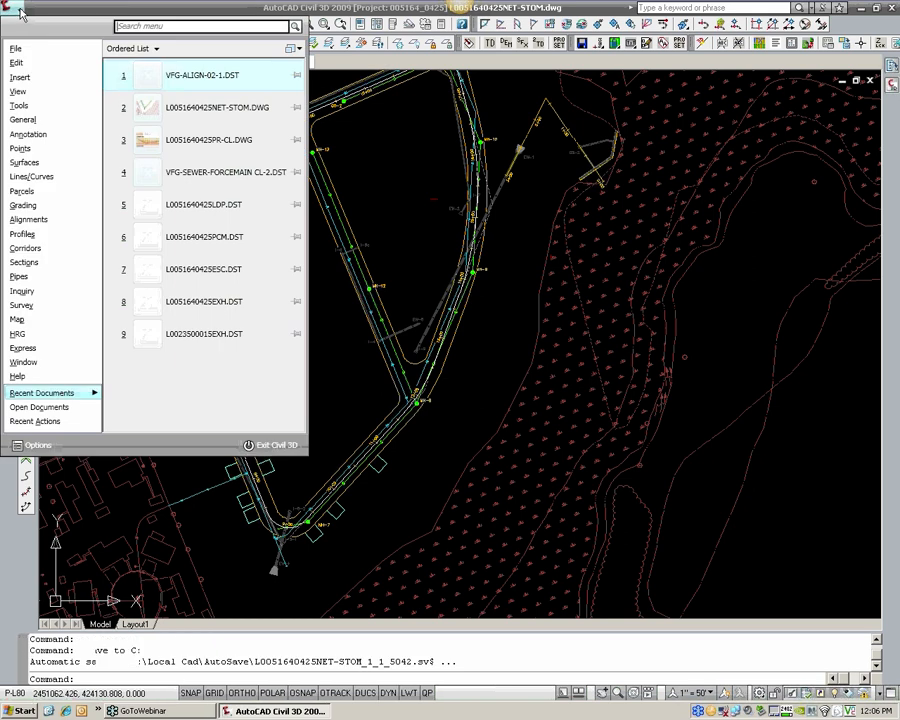
click(30, 280)
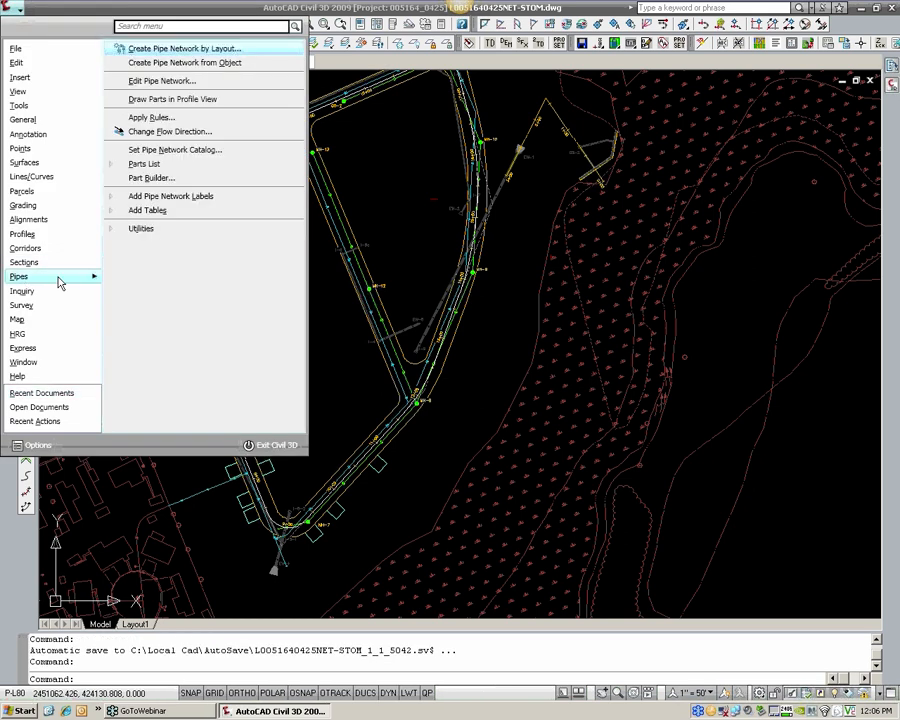
click(175, 49)
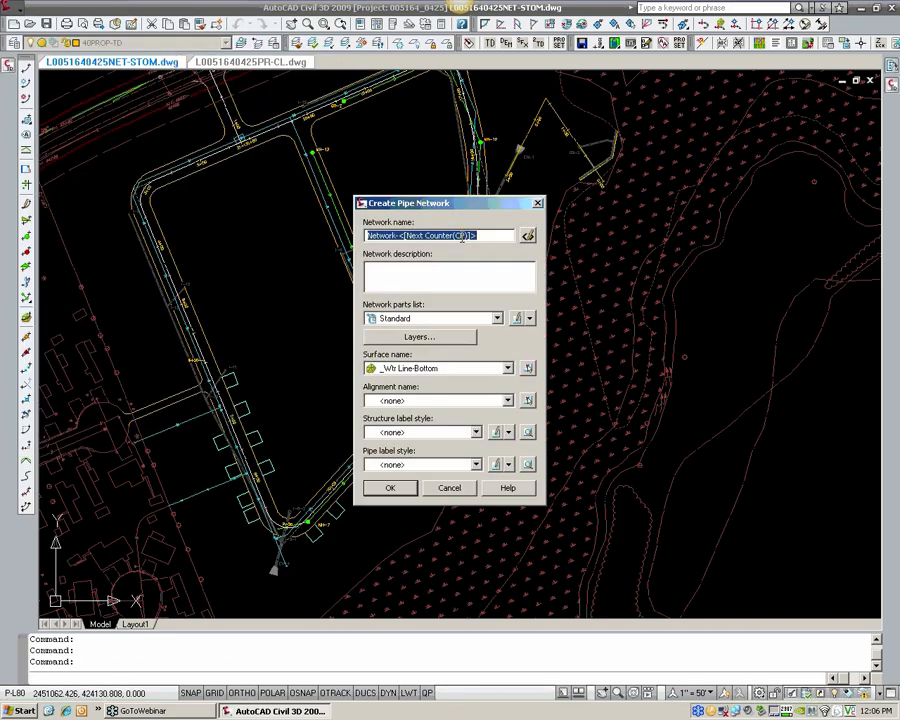
text(SE)
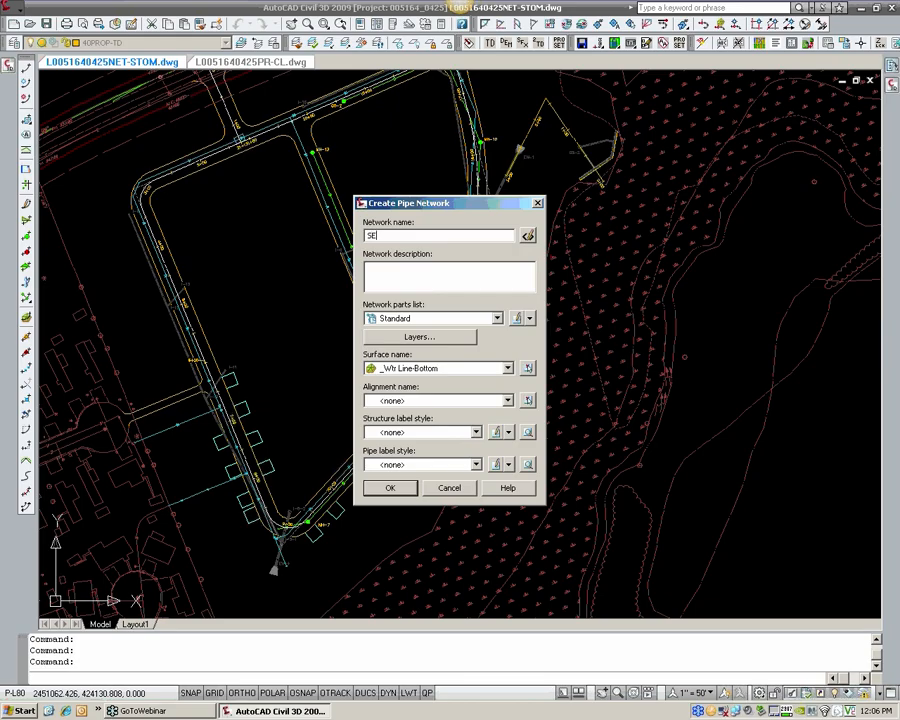
text(WER-A)
Step: Assign the HRG_SEWER [PROP] parts list and the EG surface to the SEWER-A network
click(421, 323)
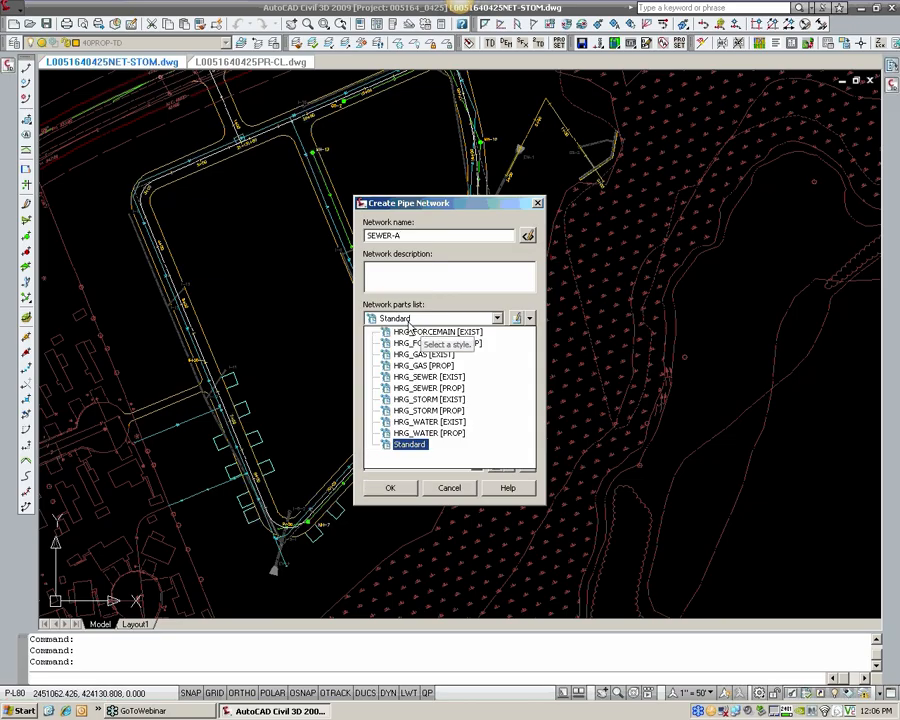
click(458, 394)
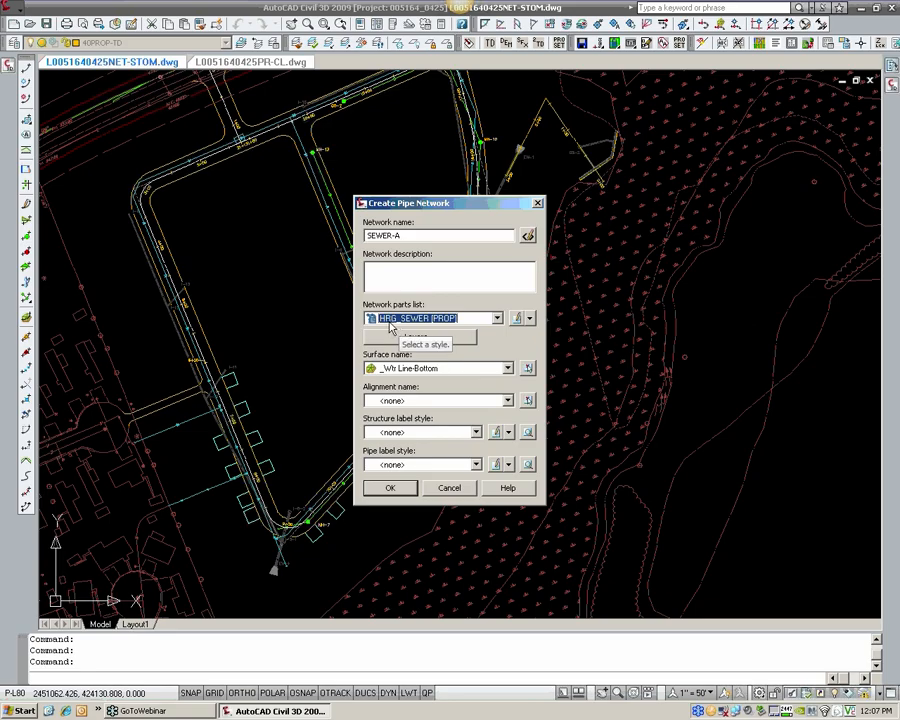
click(450, 320)
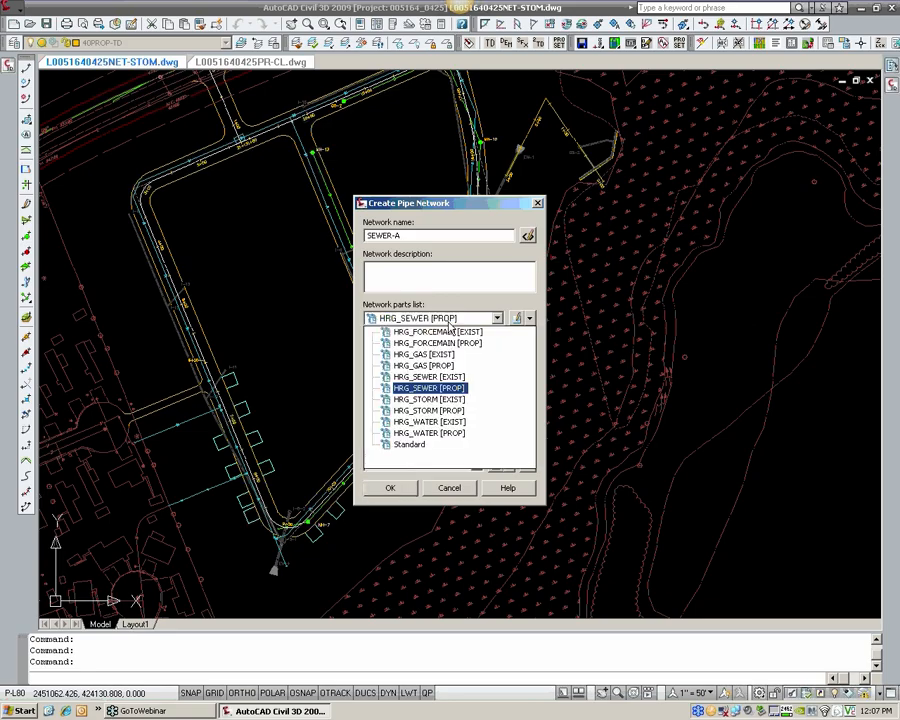
click(452, 318)
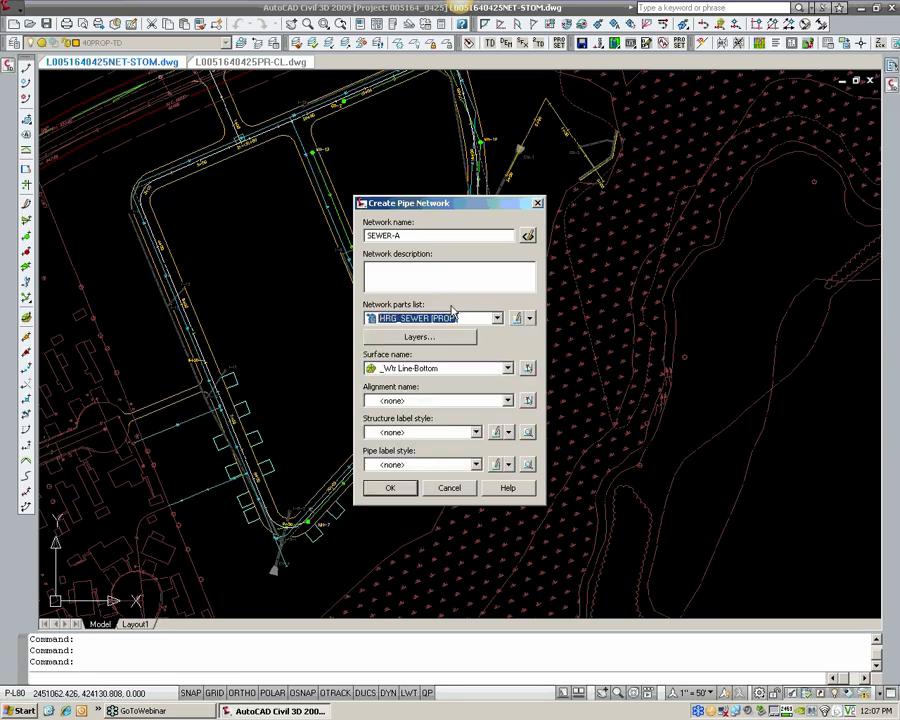
click(398, 369)
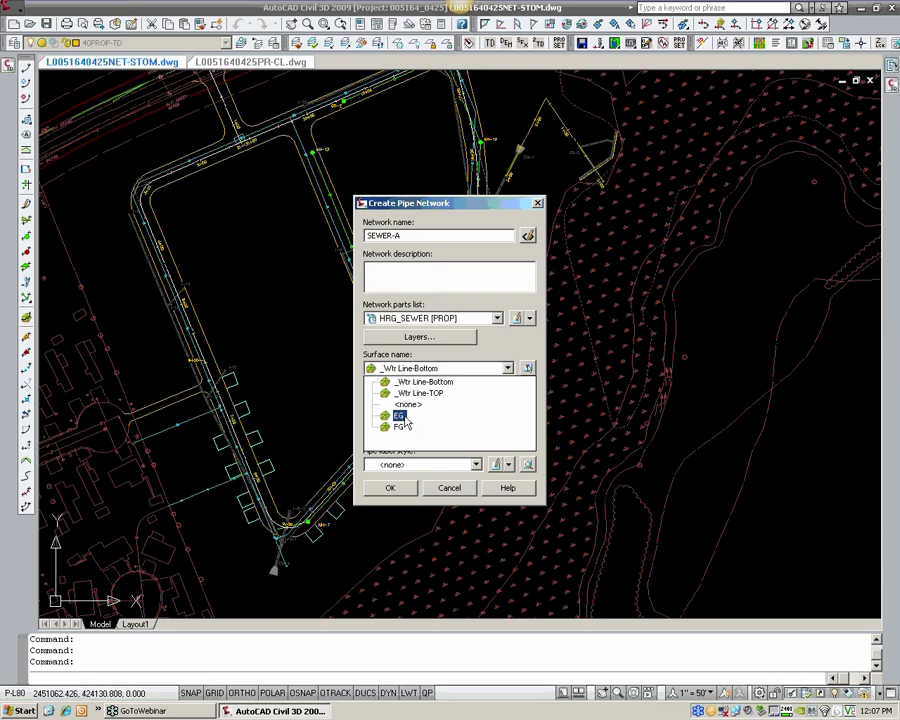
click(403, 416)
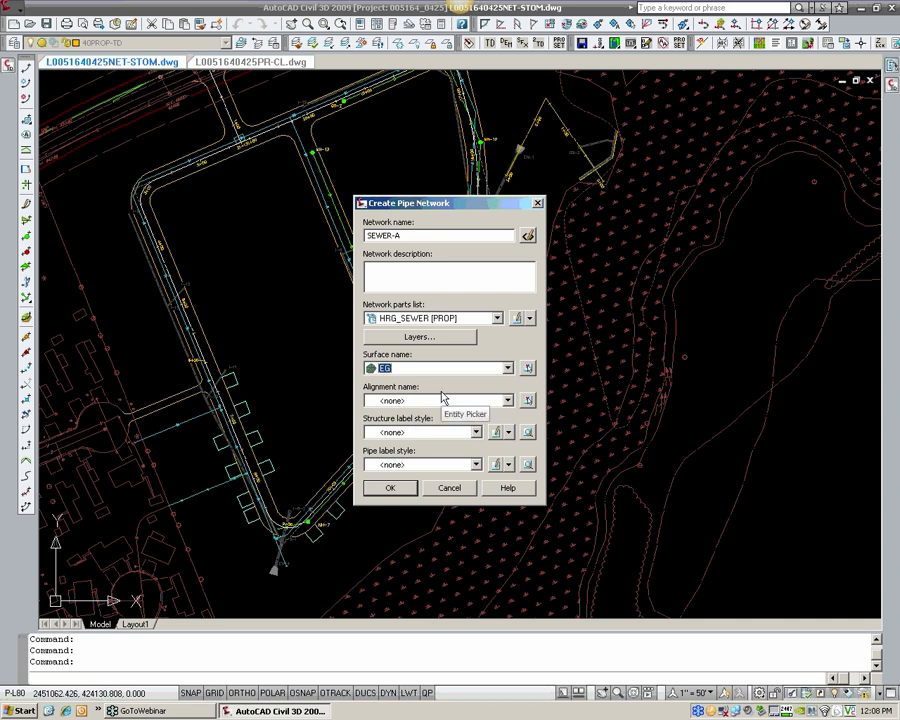
Step: Keep <none> as the alignment for the SEWER-A network and move its creation dialog clear of the road layout
click(399, 404)
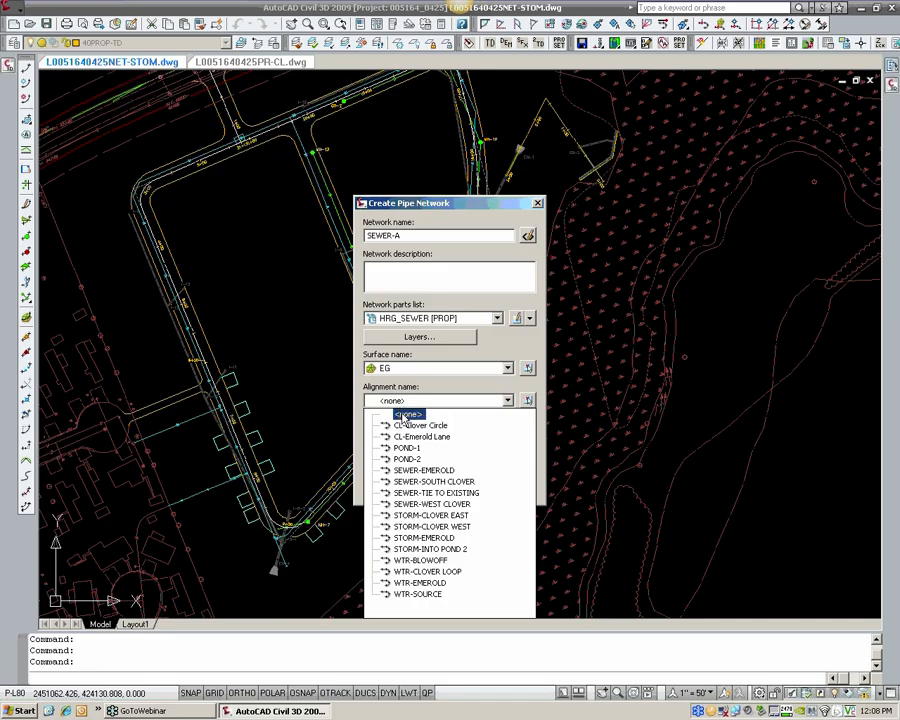
click(405, 414)
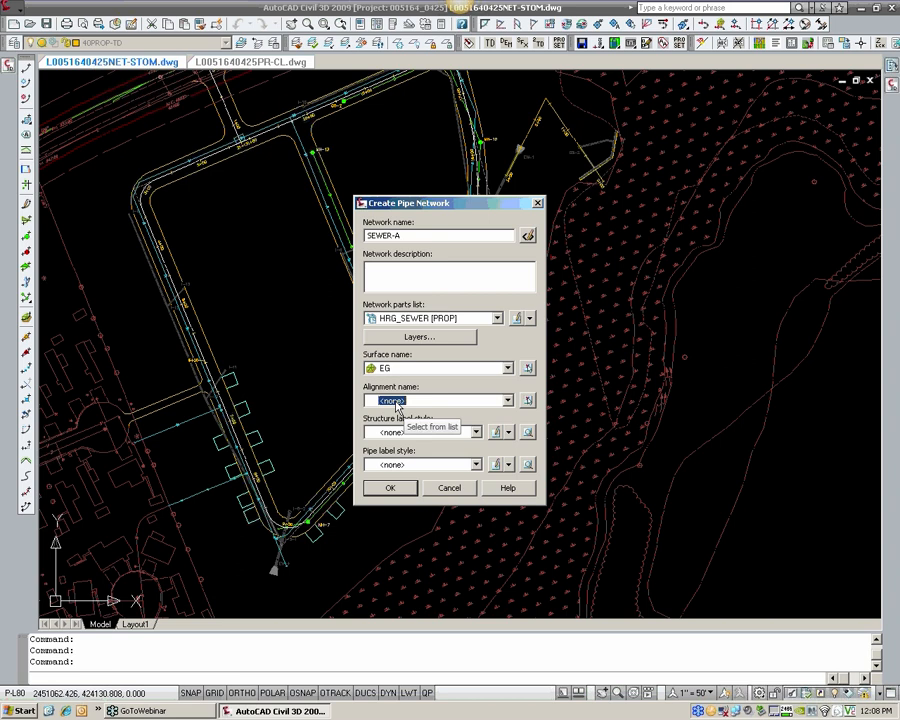
drag(490, 204, 724, 204)
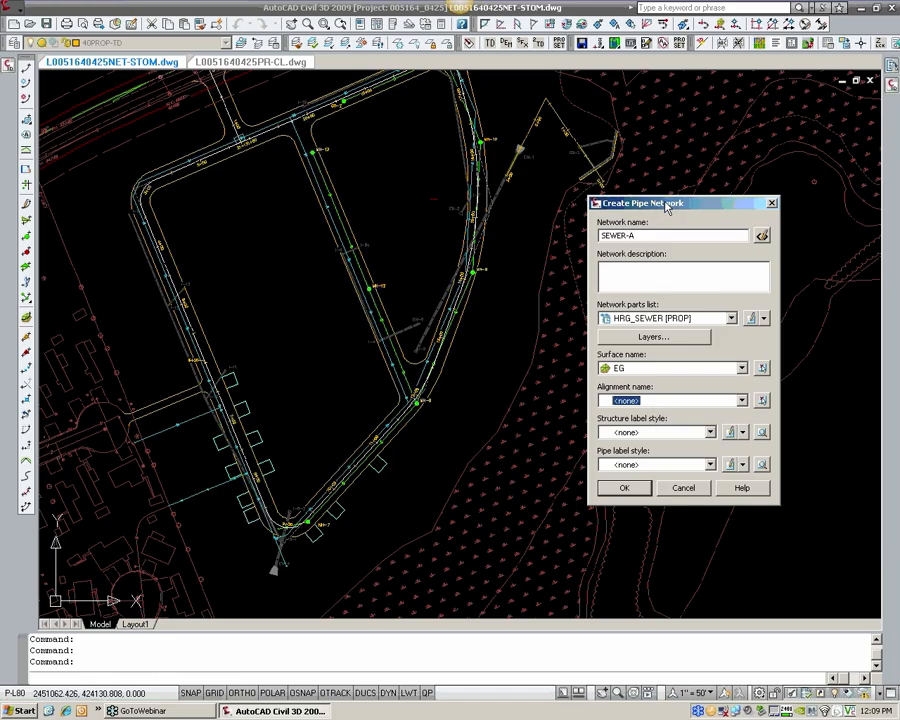
drag(666, 203, 569, 204)
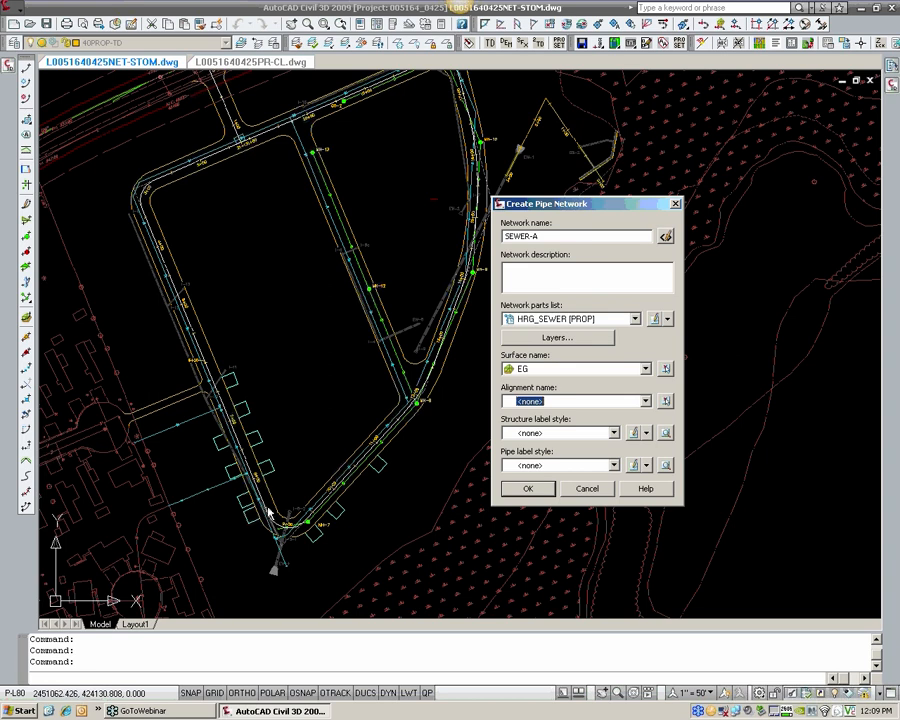
Step: Set the SEWER-A network's structure label style to HRG_Sanitary Plan [PROP]
click(557, 436)
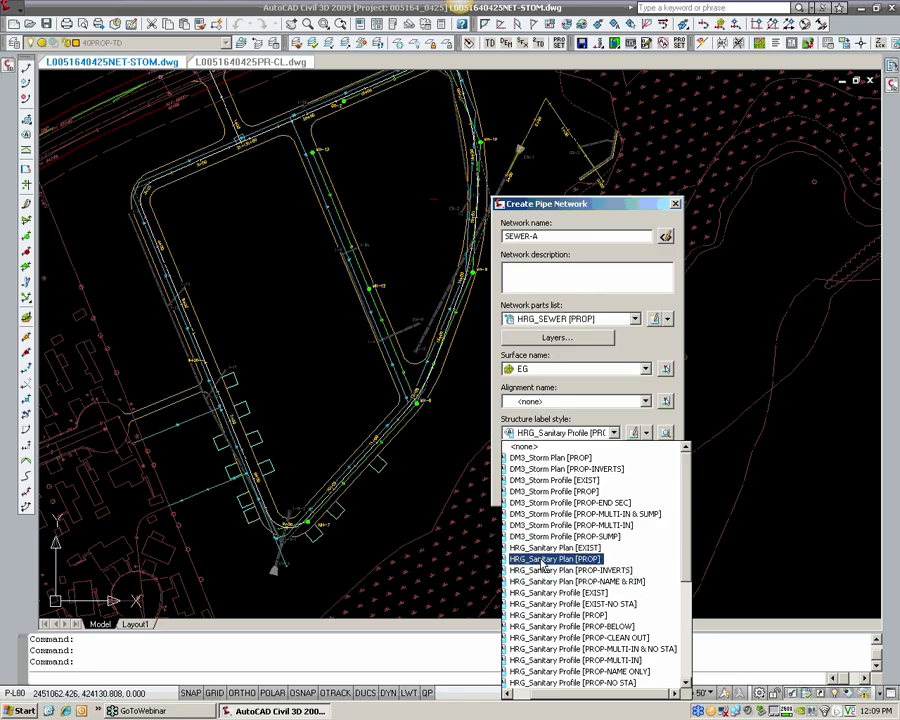
click(631, 375)
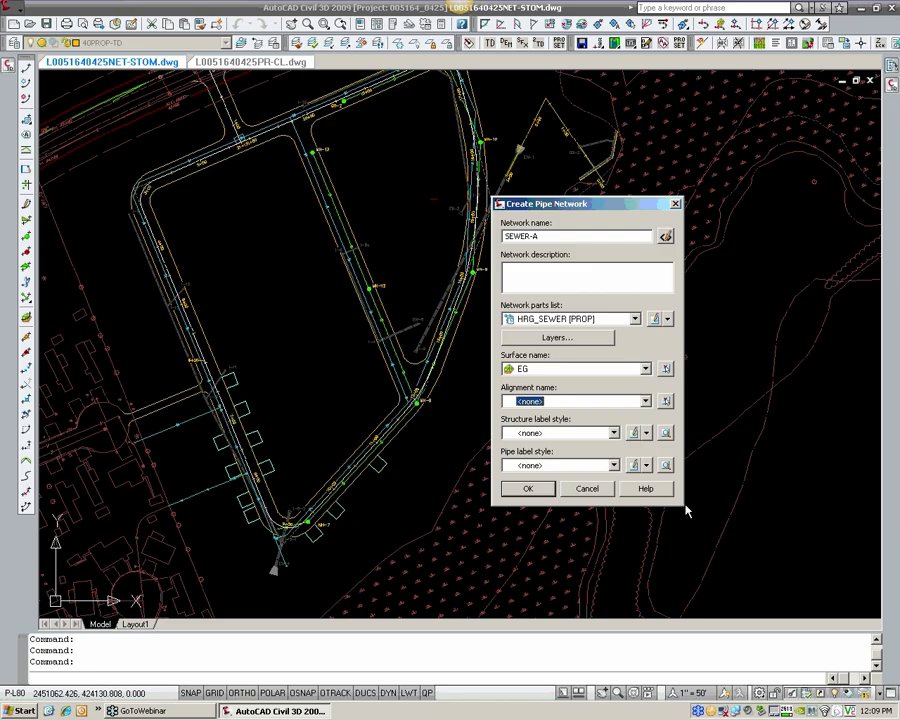
click(613, 432)
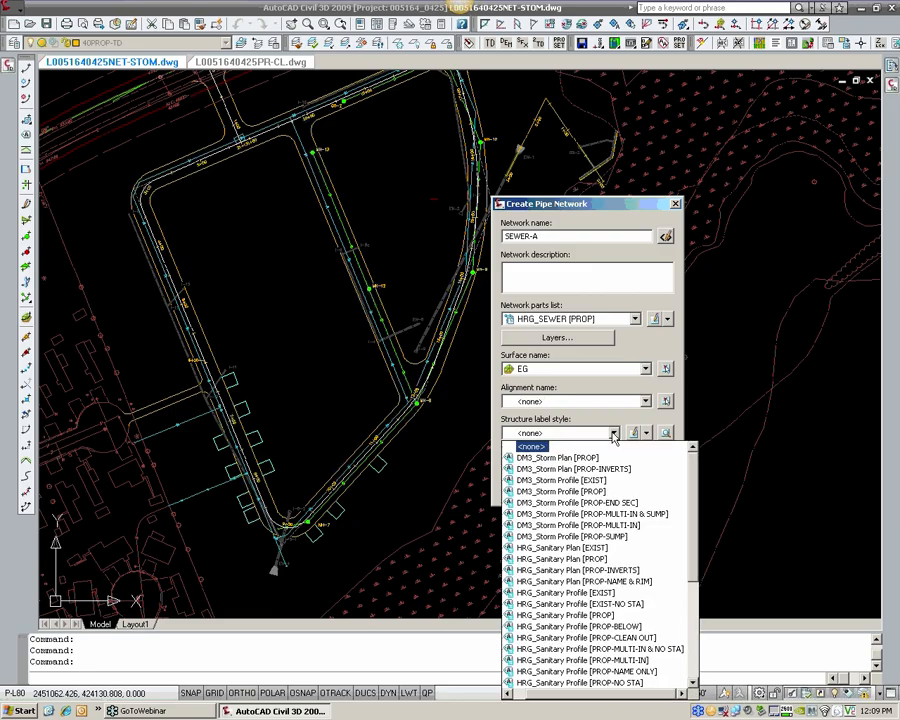
scroll(612, 568, down, 1)
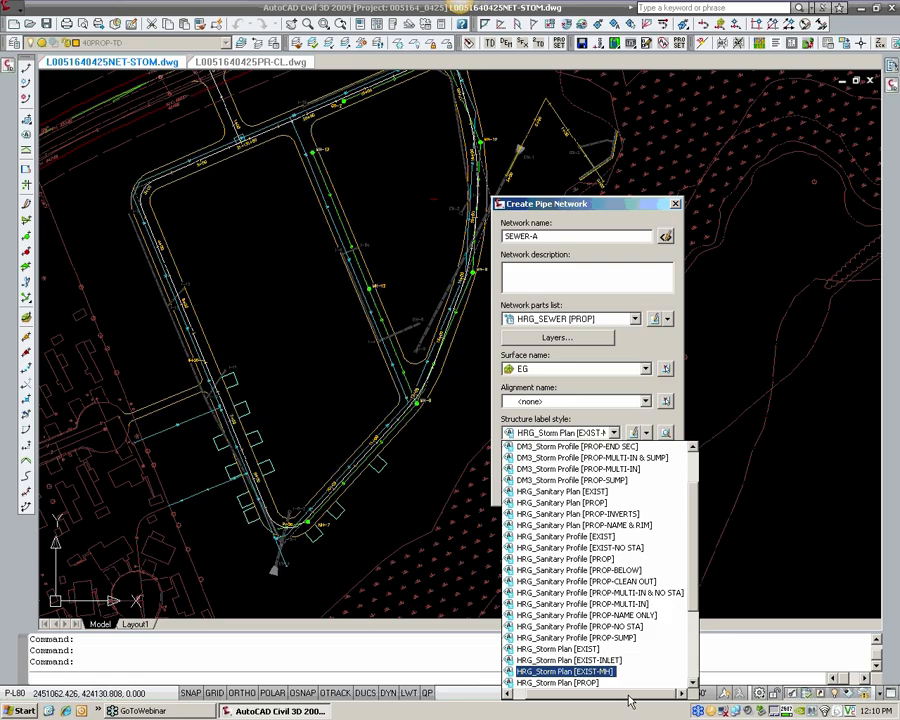
drag(631, 695, 616, 690)
drag(694, 576, 694, 553)
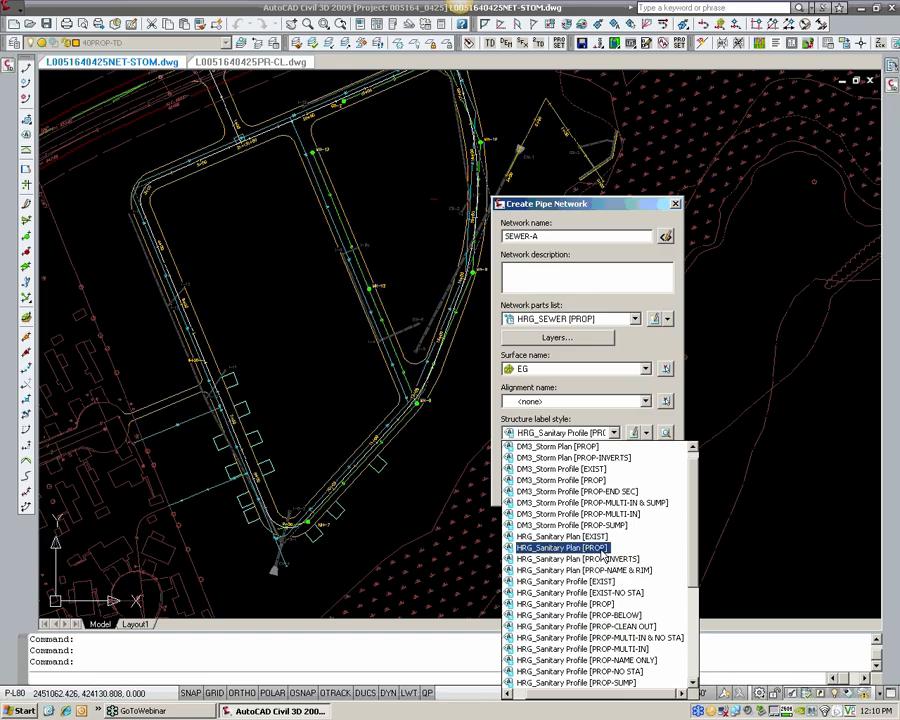
click(603, 549)
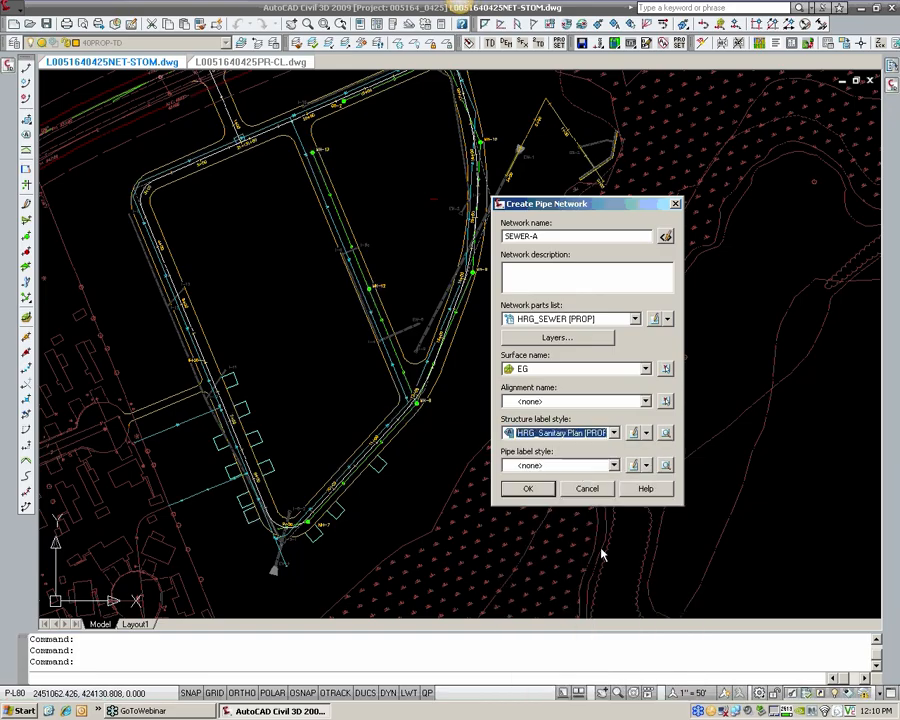
Step: Set the pipe label style to HRG_Sanitary Plan [PROP-ARROW] and create the SEWER-A network
click(578, 466)
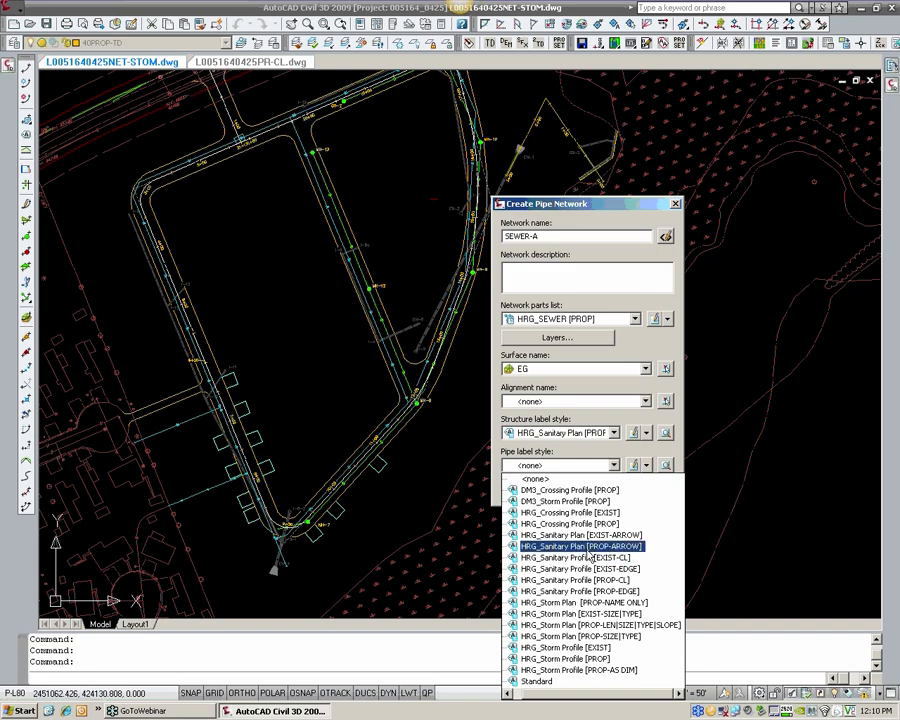
click(578, 547)
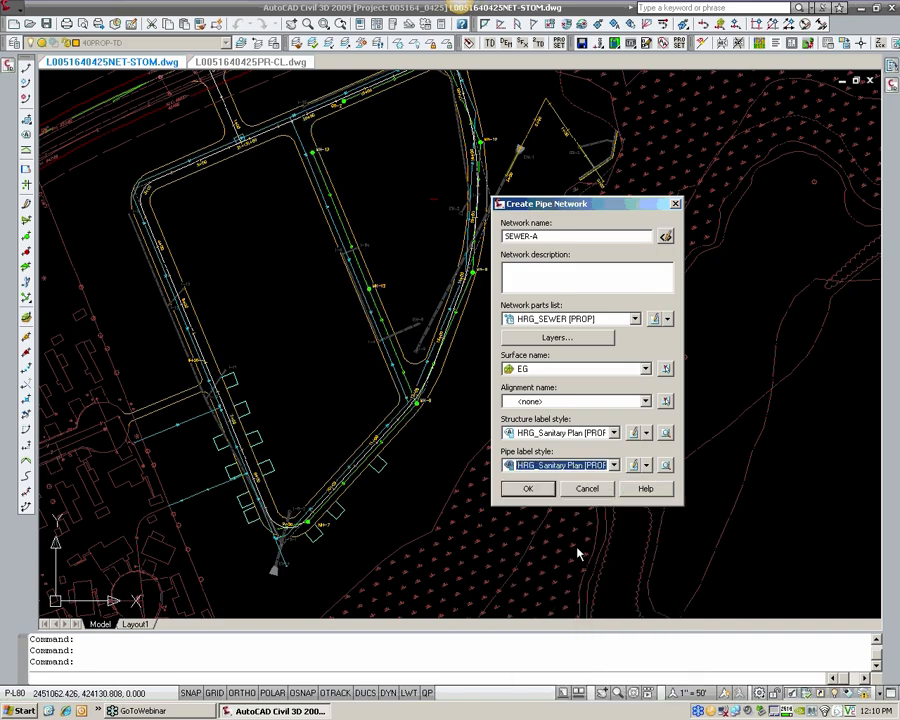
click(530, 489)
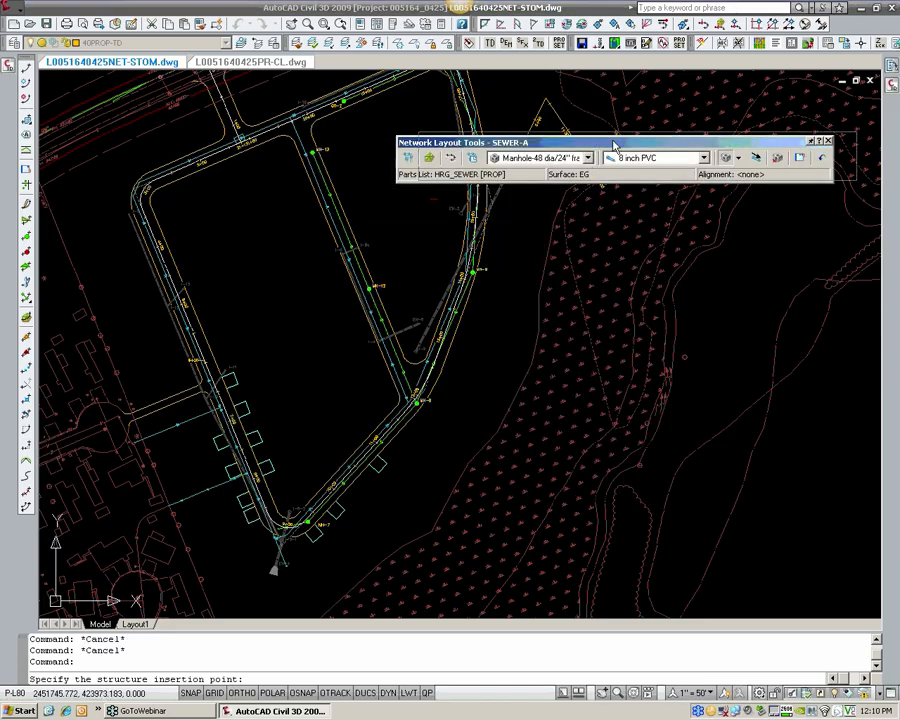
Step: Review the manhole and pipe sizes offered for laying out the SEWER-A network
drag(593, 144, 615, 139)
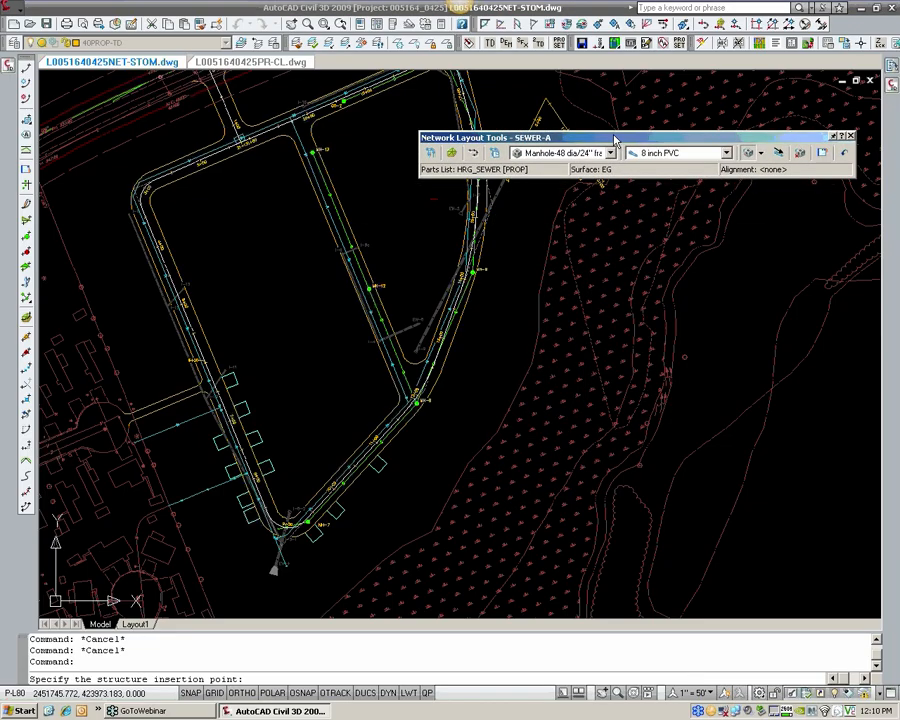
click(610, 153)
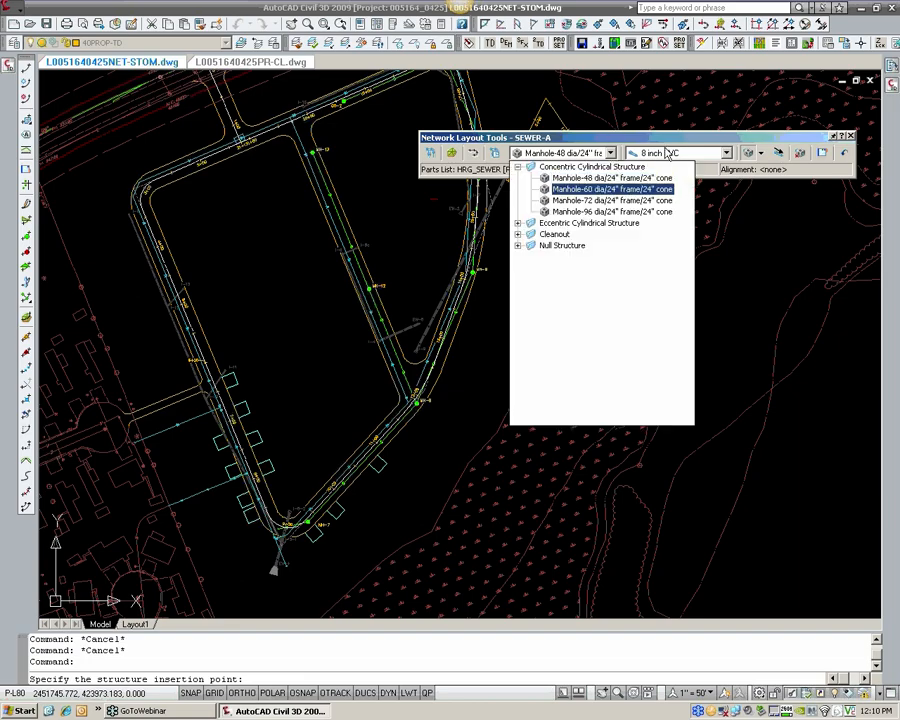
click(668, 155)
click(672, 155)
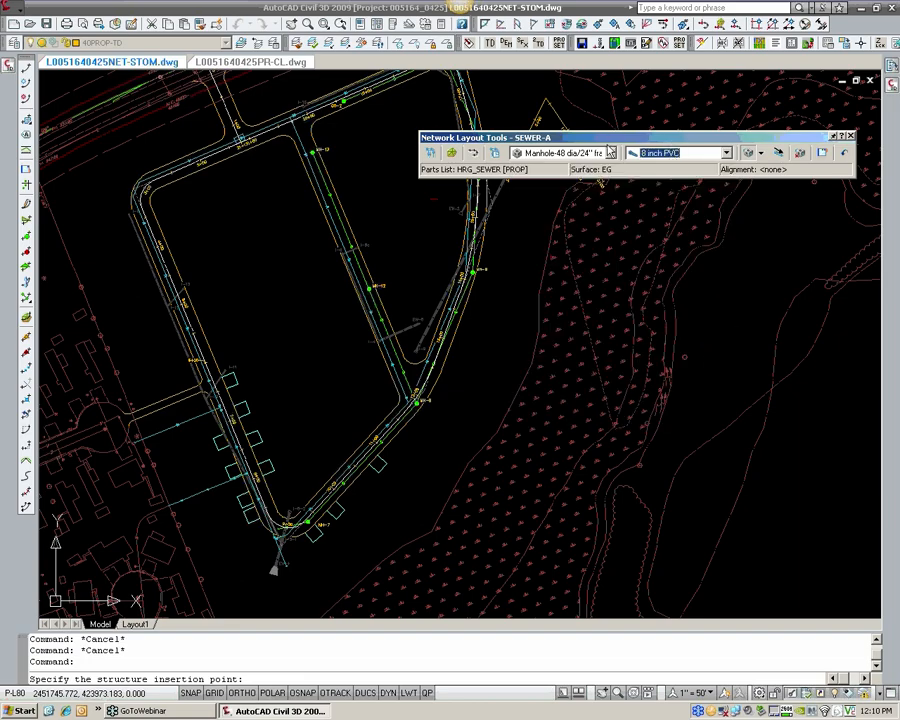
drag(606, 138, 583, 139)
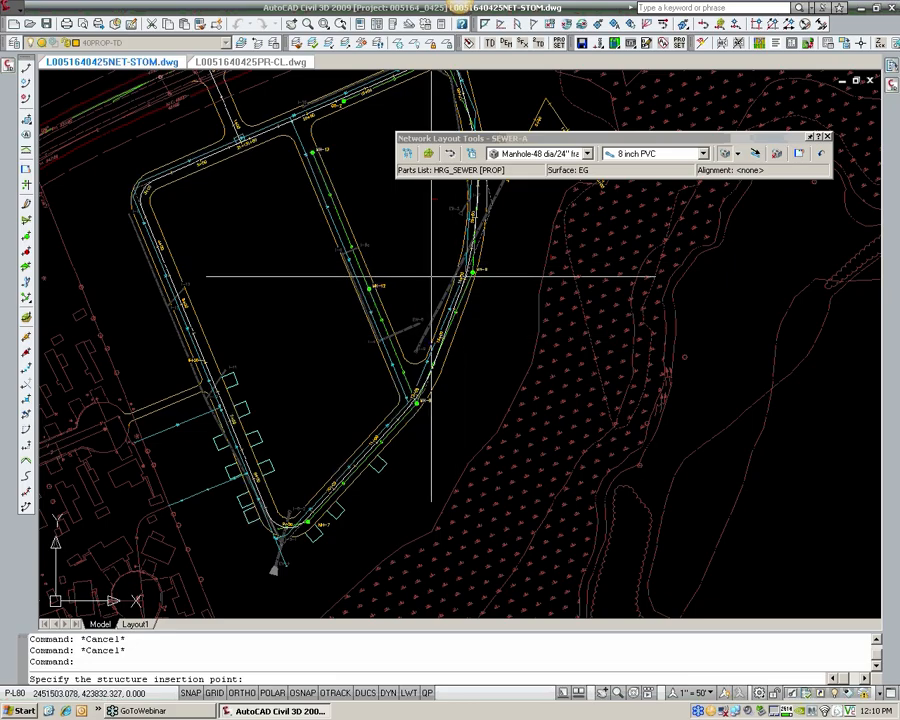
Step: Exit the SEWER-A network layout without placing any structure
middle_drag(398, 342, 424, 316)
middle_drag(389, 364, 391, 358)
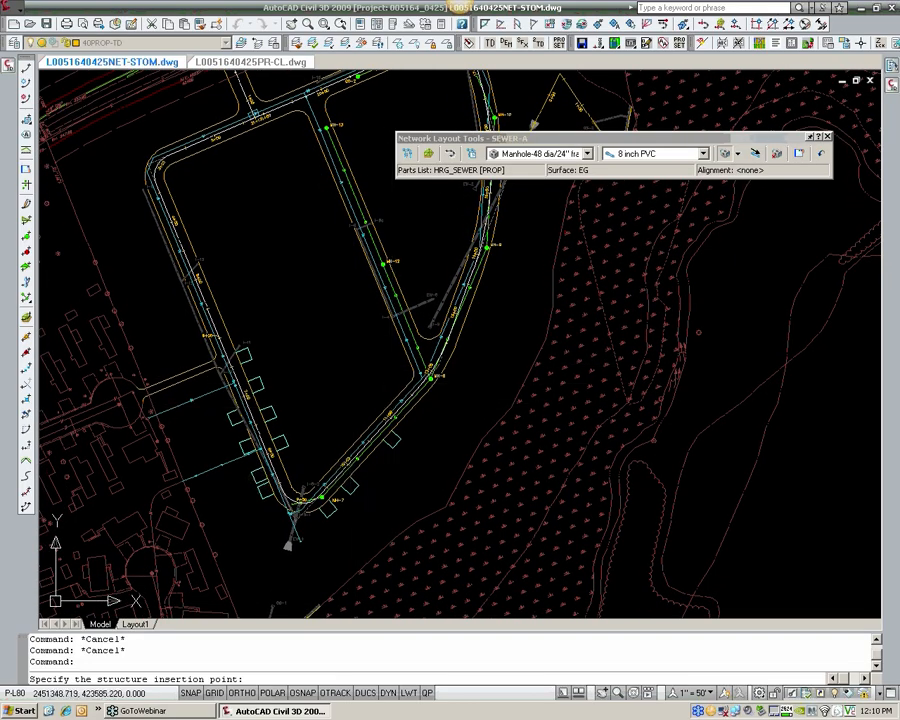
middle_drag(352, 400, 362, 378)
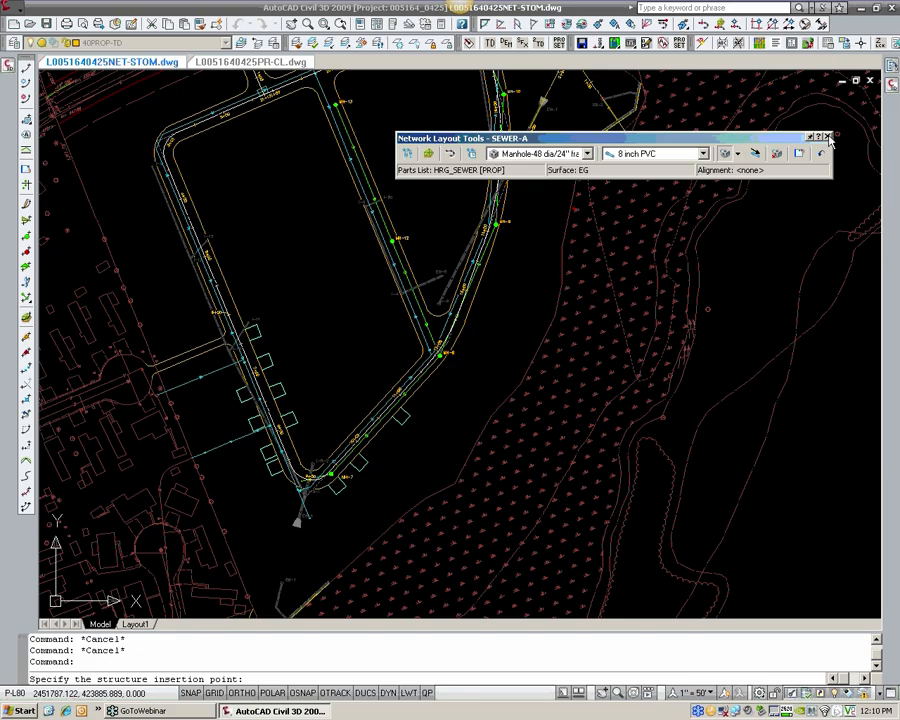
click(826, 138)
middle_drag(656, 147, 633, 195)
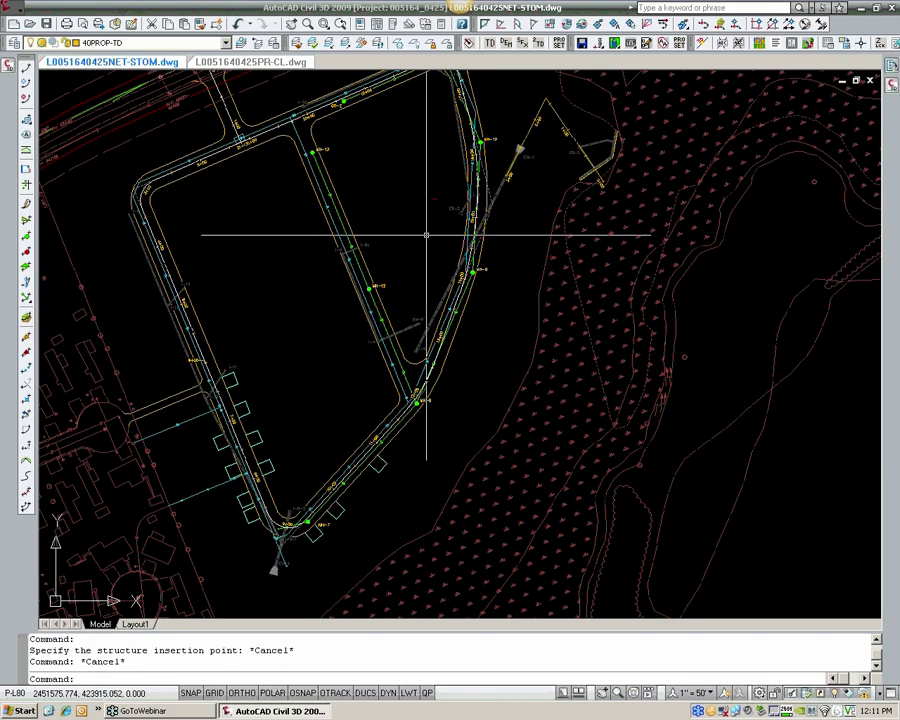
Step: Delete the SEWER-A pipe network from the drawing
click(9, 68)
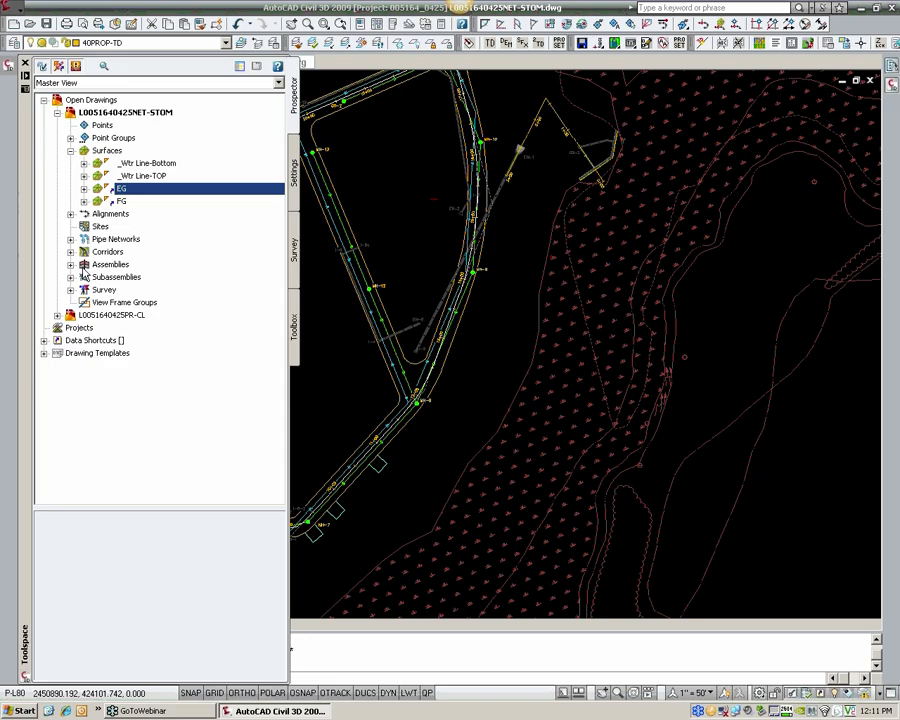
click(70, 239)
click(84, 252)
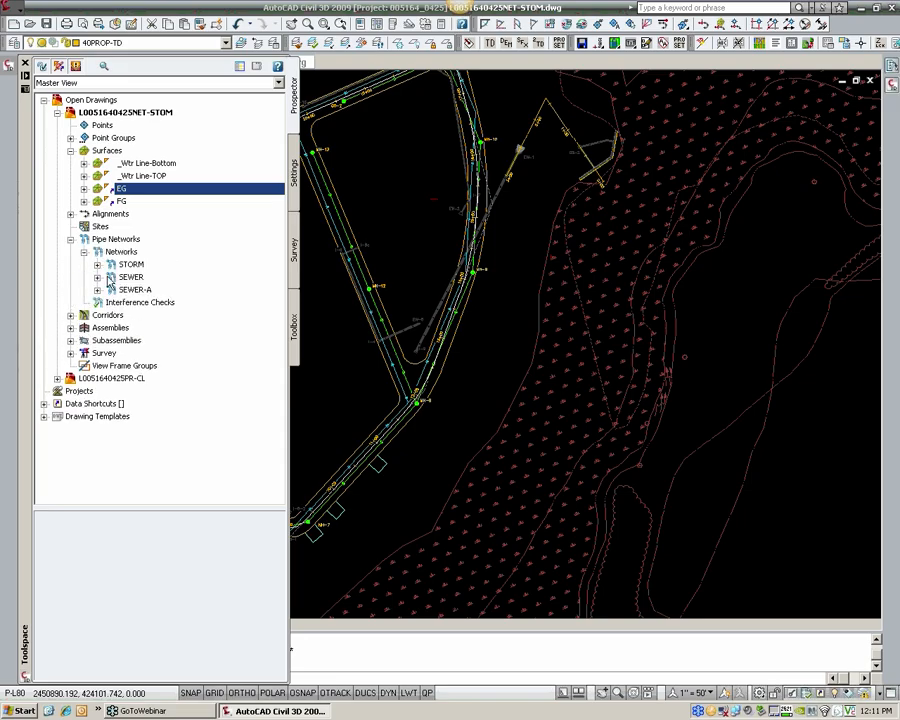
click(127, 278)
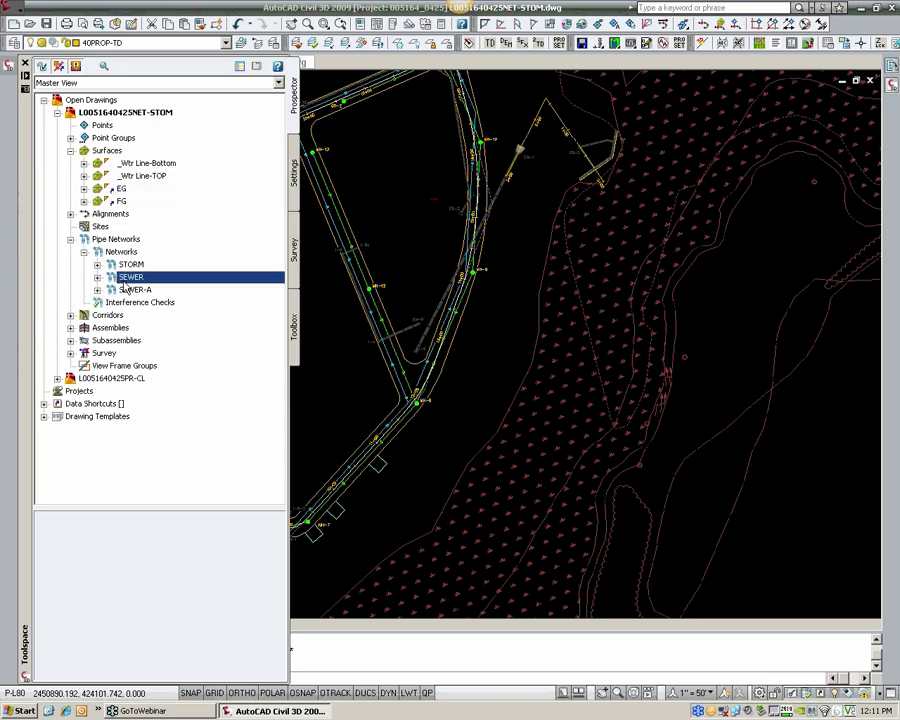
click(140, 291)
right_click(140, 291)
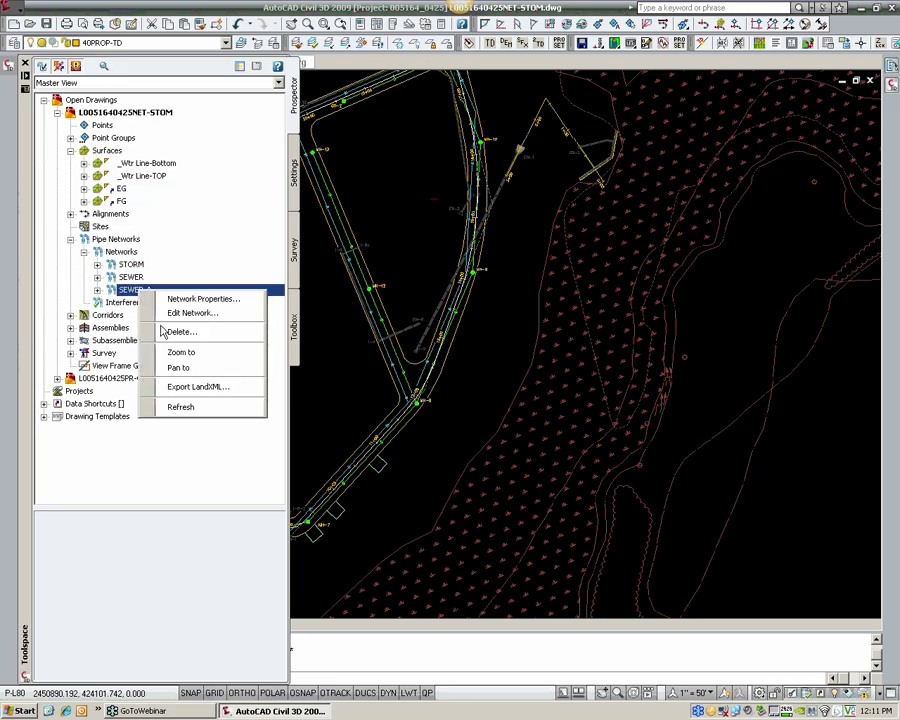
click(178, 329)
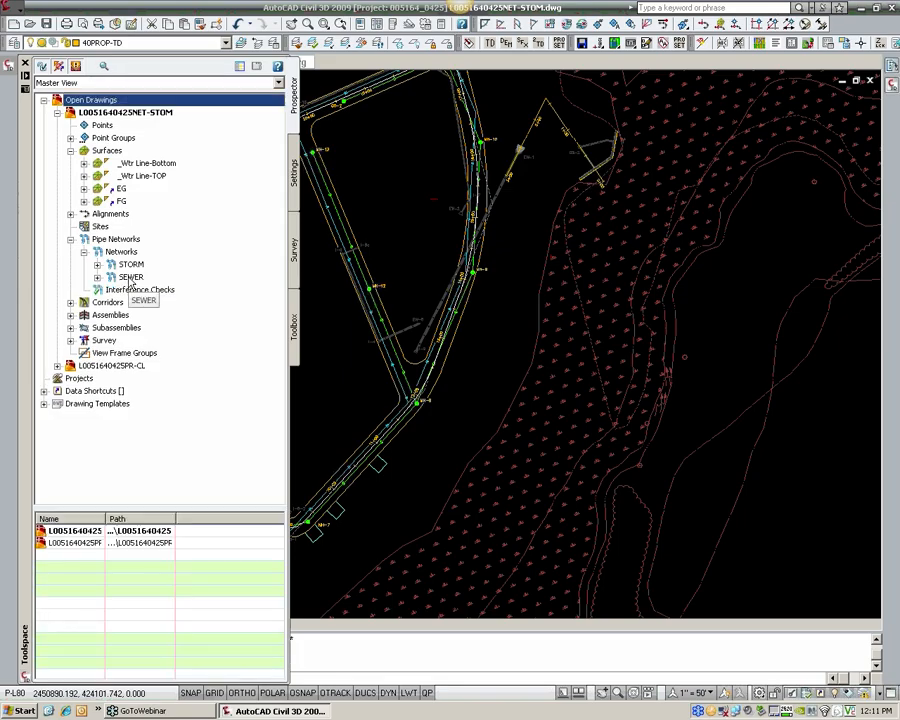
Step: Open the existing SEWER network for editing from its pipe at MH-7 and move the layout tools off the work area
click(127, 278)
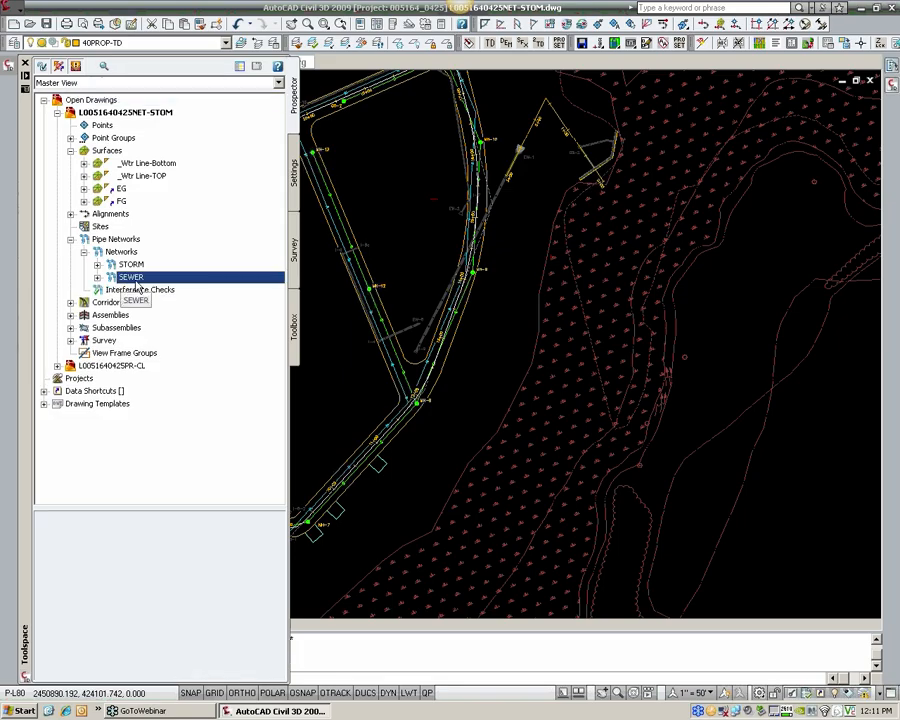
right_click(131, 279)
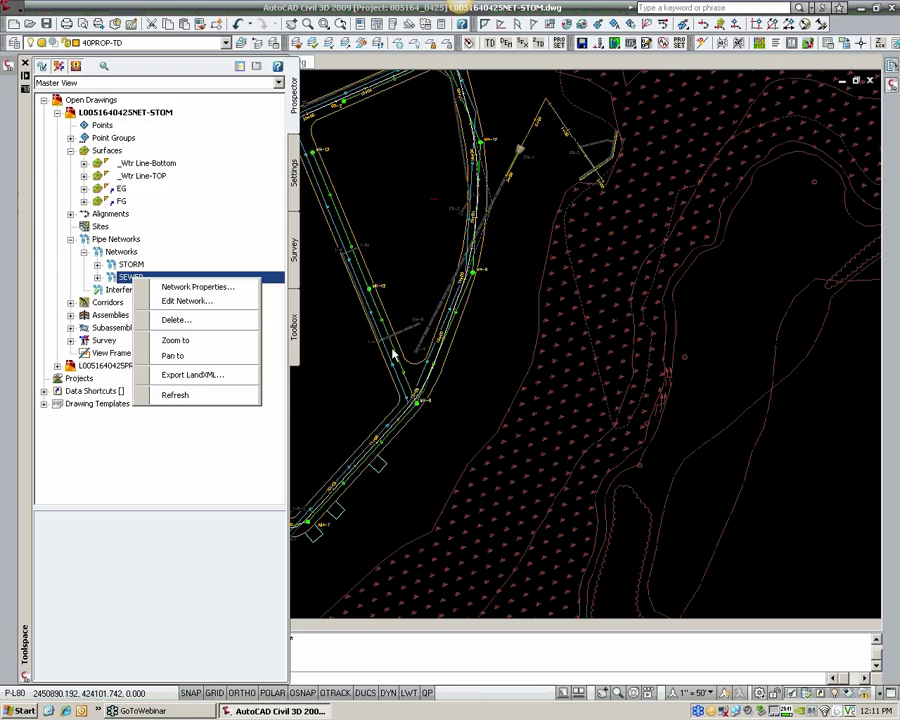
click(329, 408)
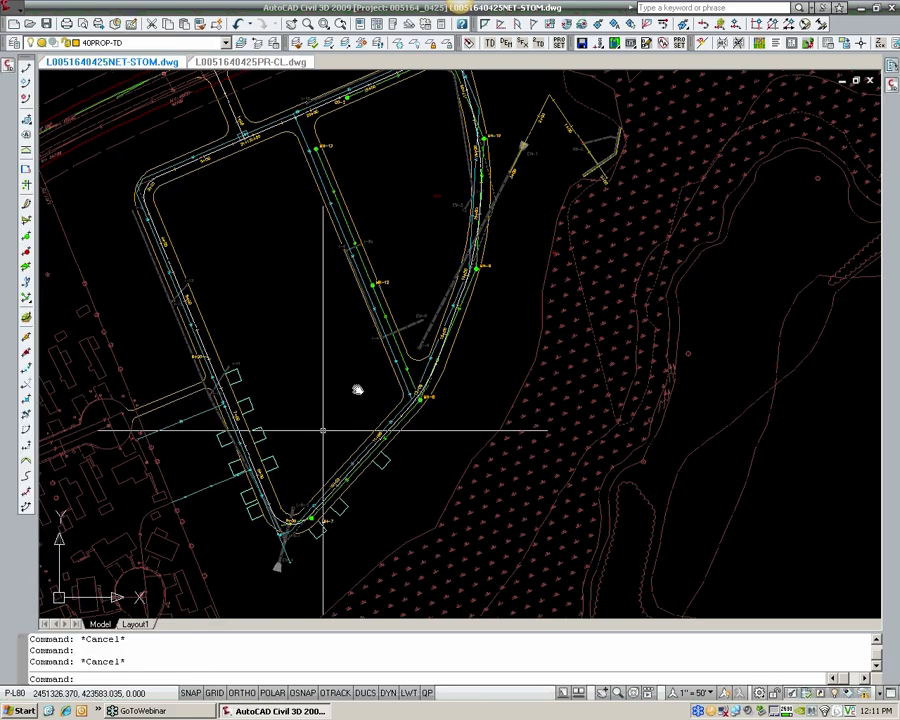
scroll(326, 430, up, 8)
click(338, 396)
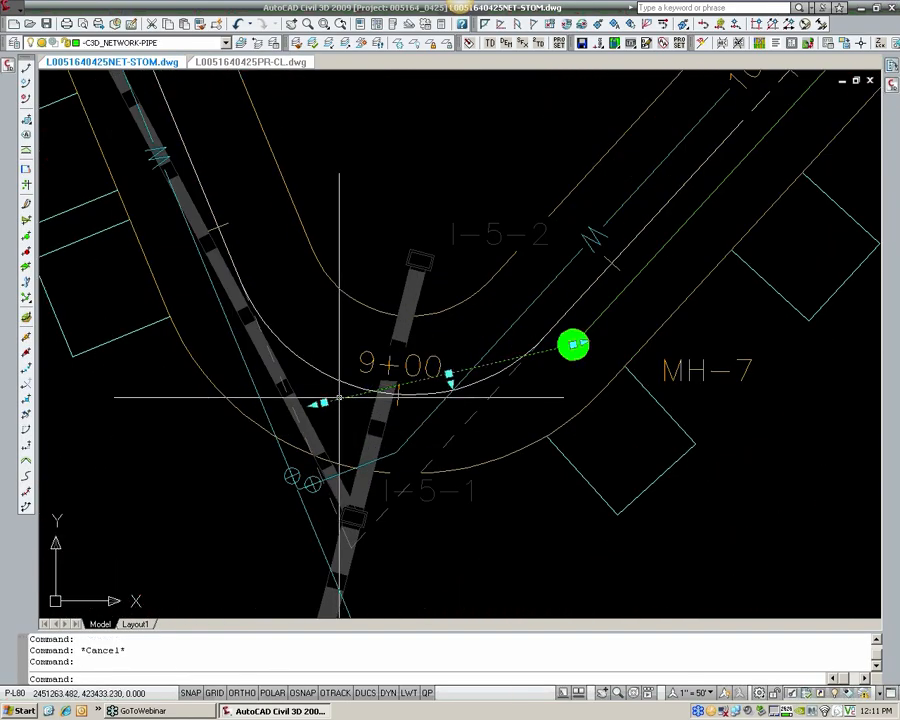
right_click(339, 399)
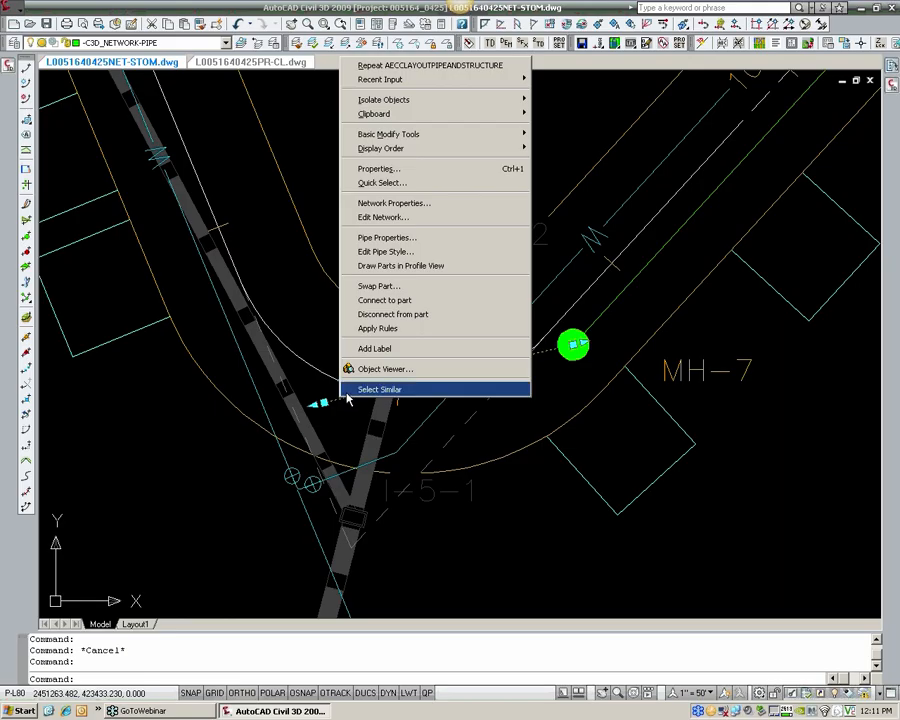
click(385, 218)
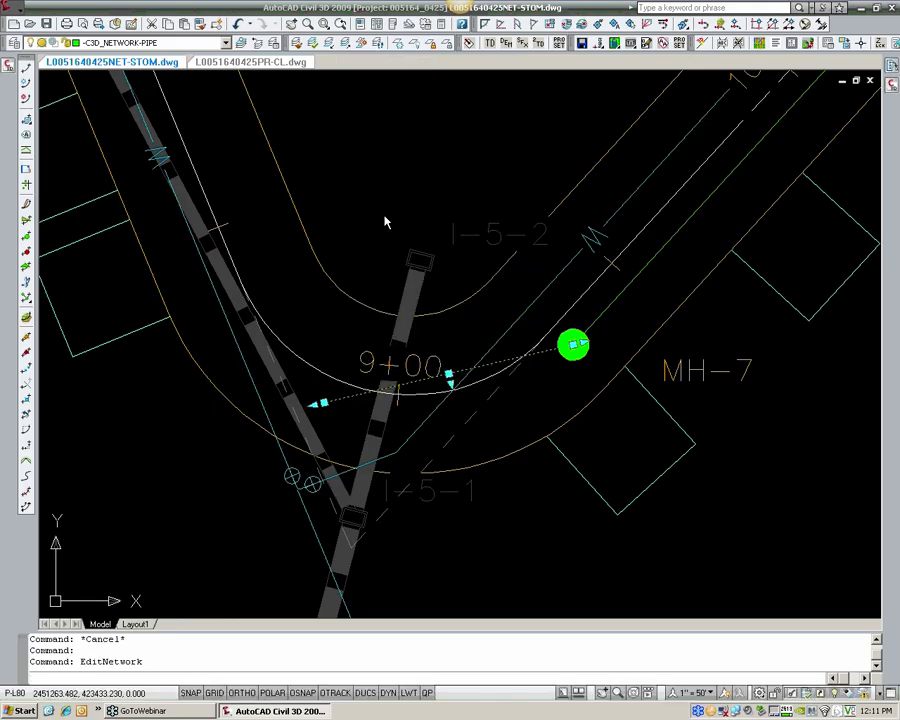
drag(533, 142, 513, 89)
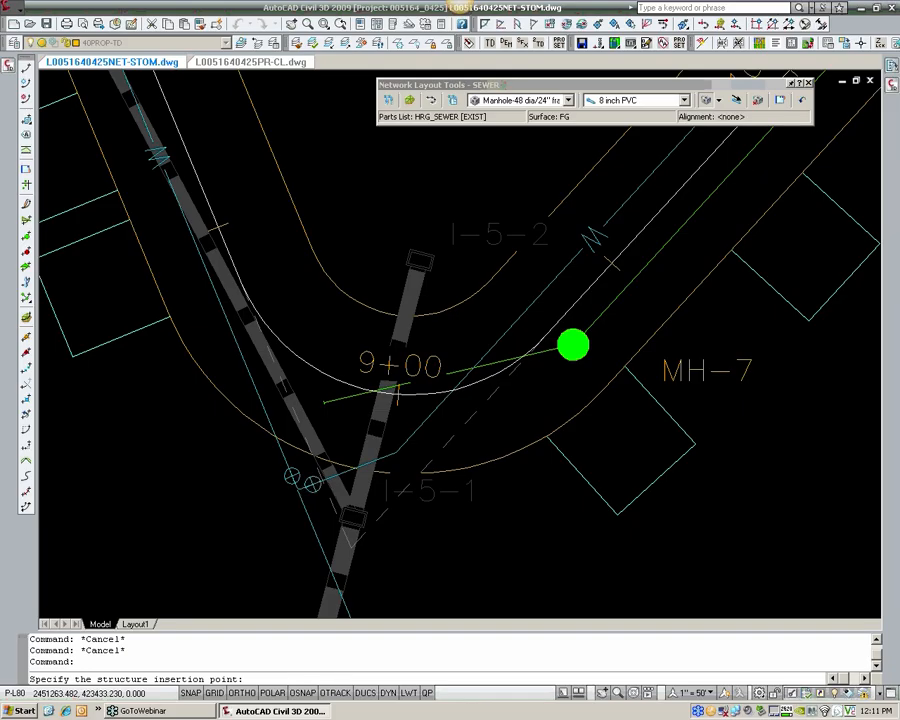
Step: Examine the site around the SEWER network, from MH-7 and outfall OS-1 up to the main road and back
scroll(515, 313, down, 3)
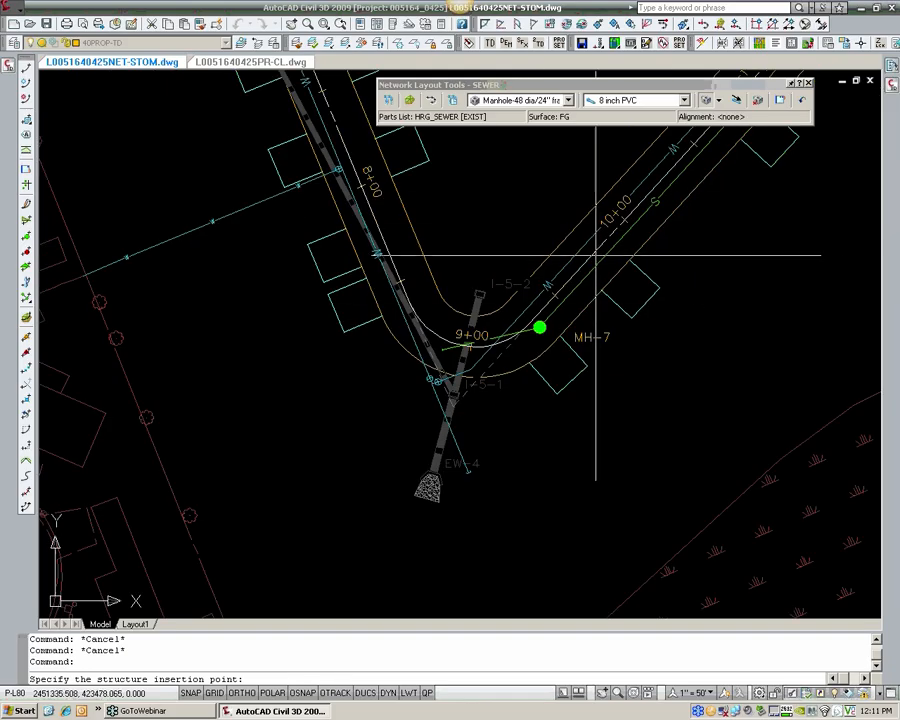
scroll(470, 270, down, 4)
scroll(397, 432, up, 4)
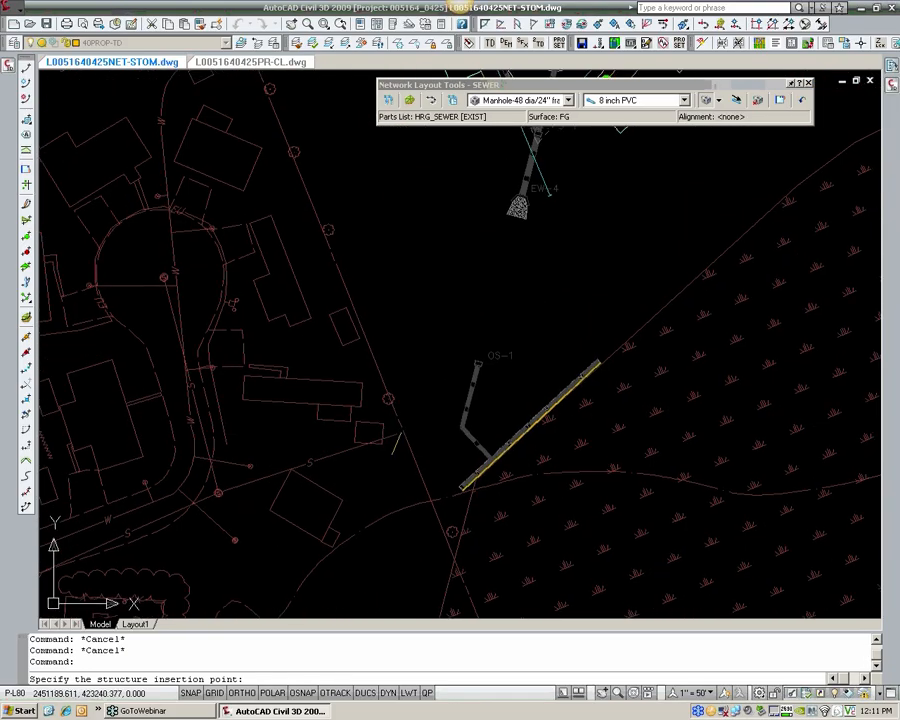
scroll(440, 336, down, 3)
mouse_move(440, 336)
middle_down()
mouse_move(394, 423)
mouse_move(382, 478)
middle_up()
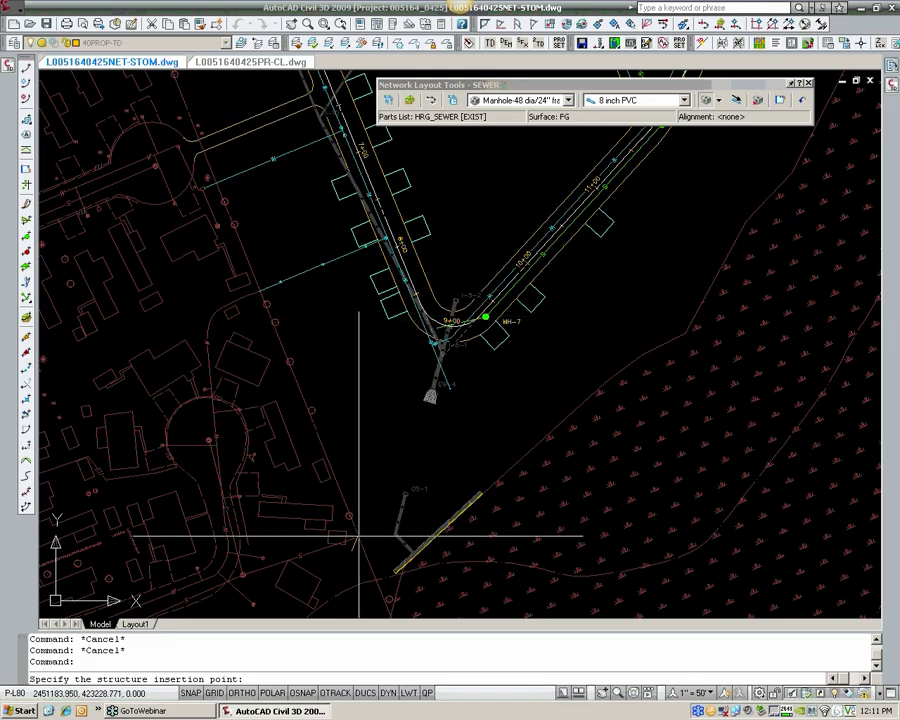
scroll(360, 540, down, 1)
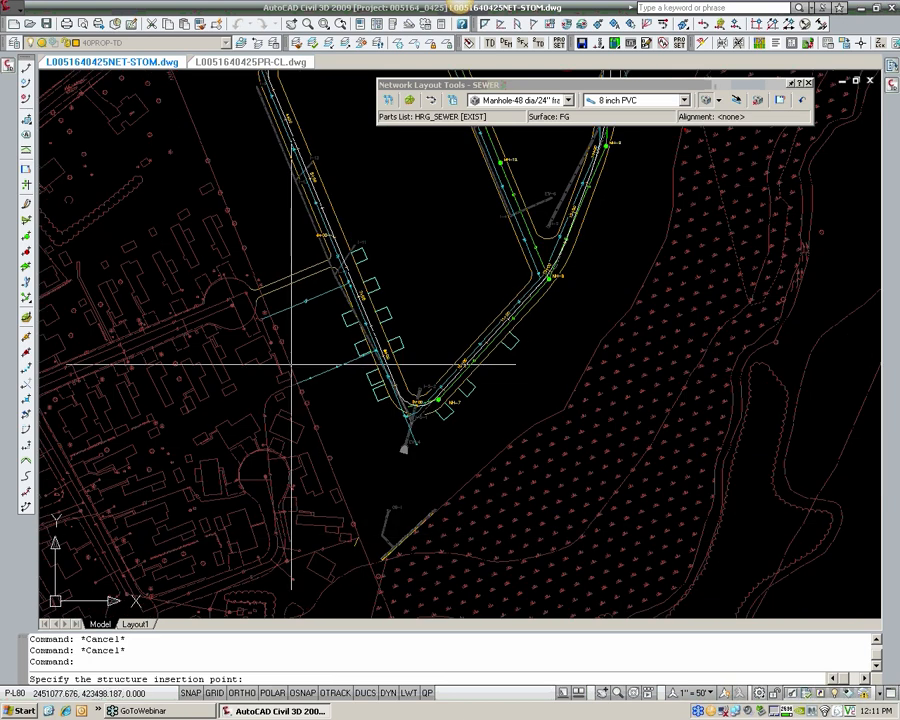
scroll(293, 263, up, 3)
middle_drag(271, 231, 301, 321)
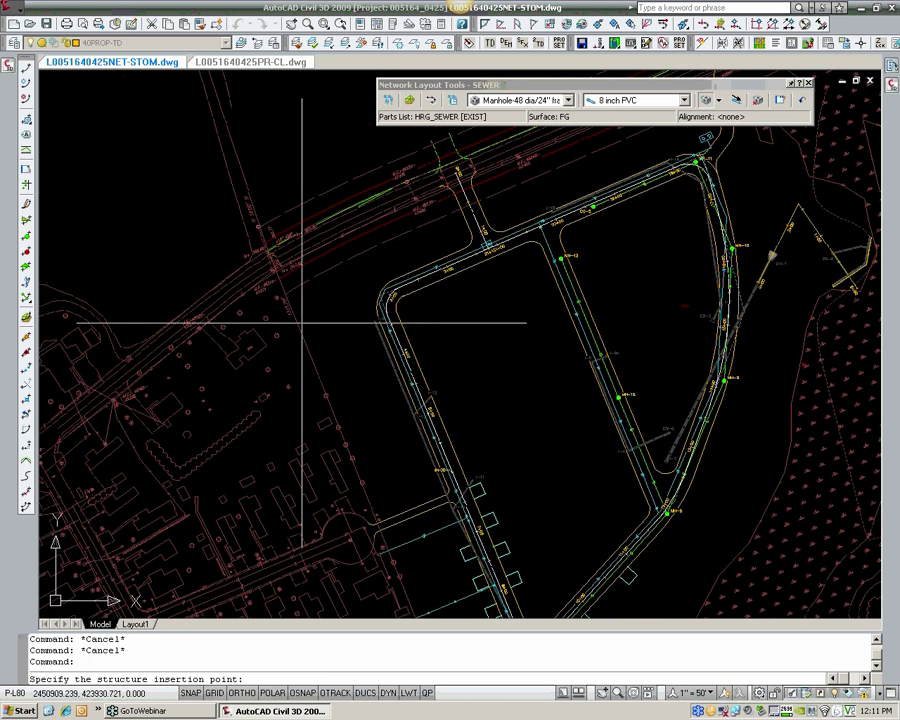
middle_drag(404, 207, 142, 358)
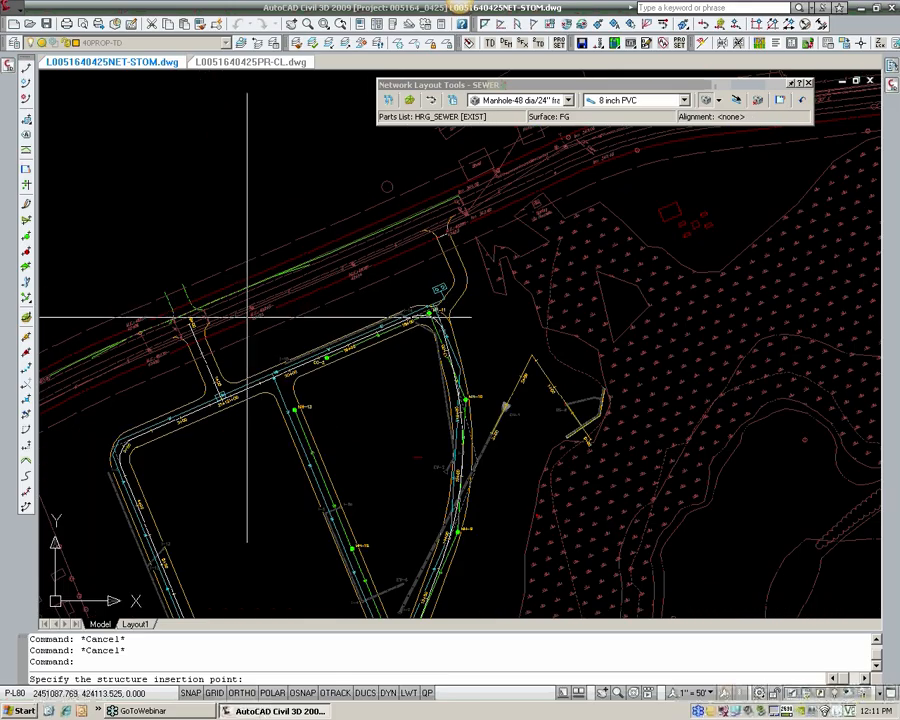
scroll(248, 315, down, 2)
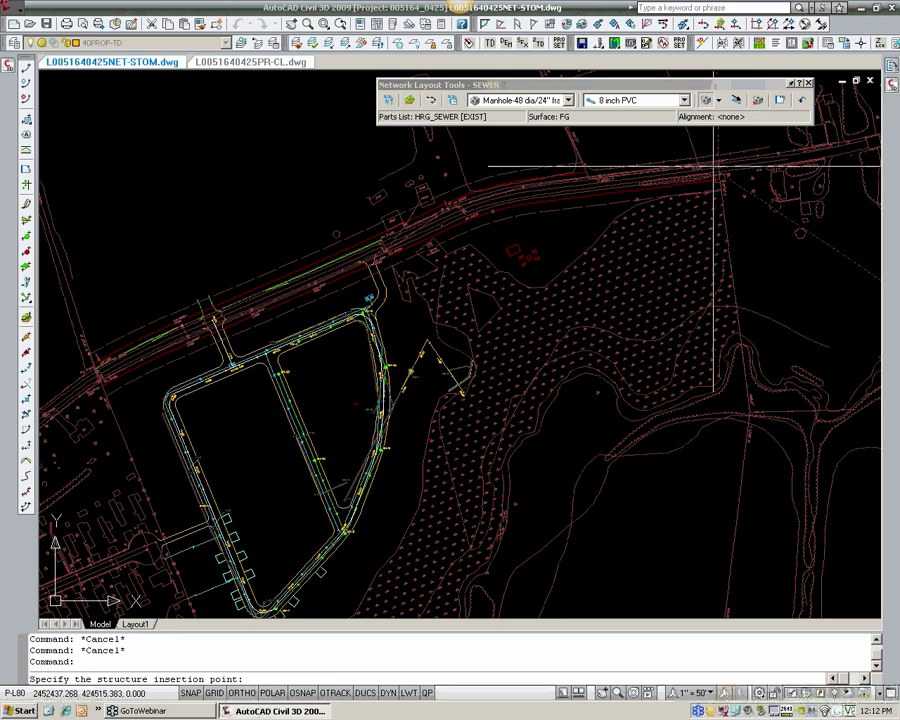
middle_drag(529, 328, 599, 293)
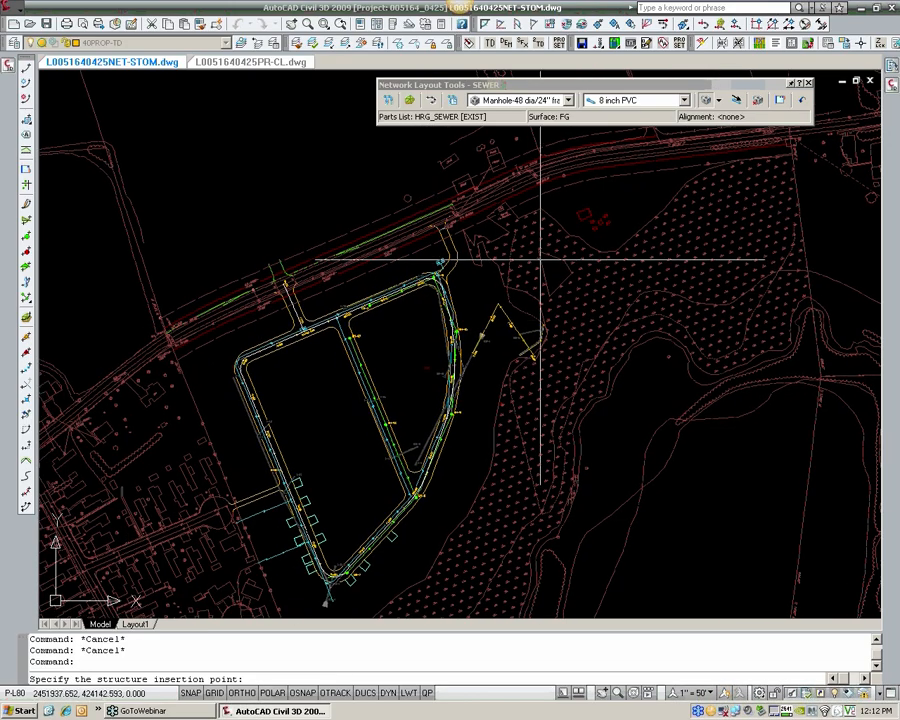
middle_drag(513, 286, 573, 217)
middle_drag(473, 520, 483, 490)
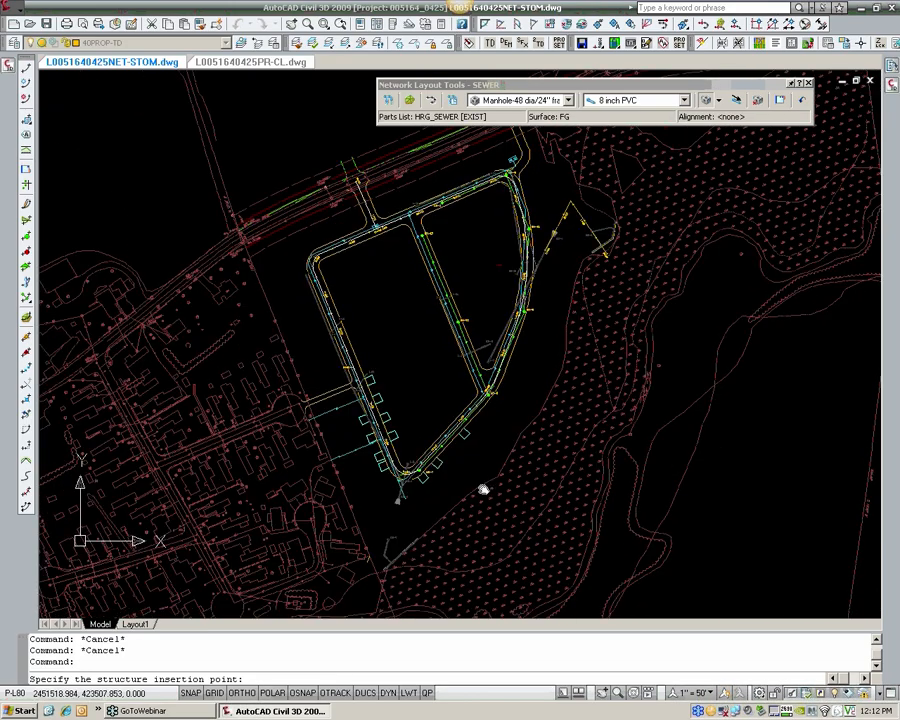
scroll(483, 490, up, 2)
scroll(440, 530, up, 2)
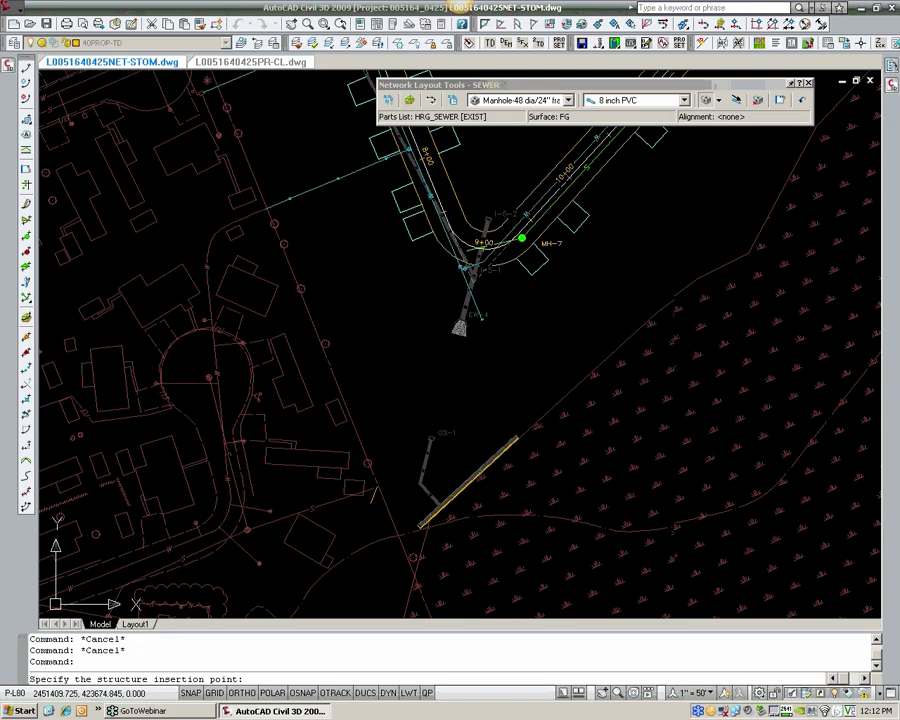
middle_drag(426, 435, 422, 497)
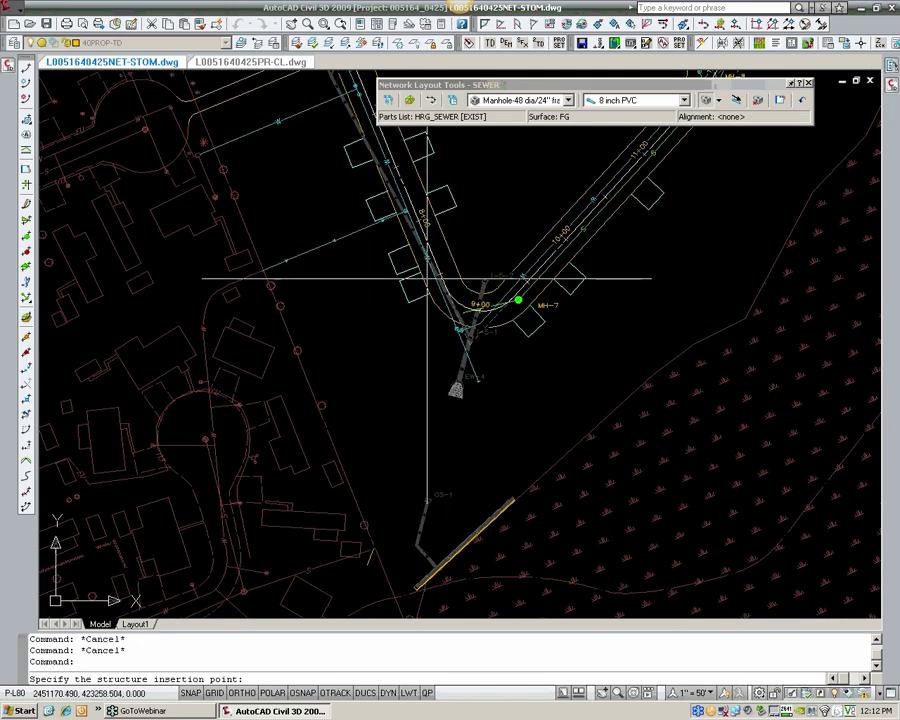
middle_drag(394, 404, 396, 384)
scroll(390, 396, up, 2)
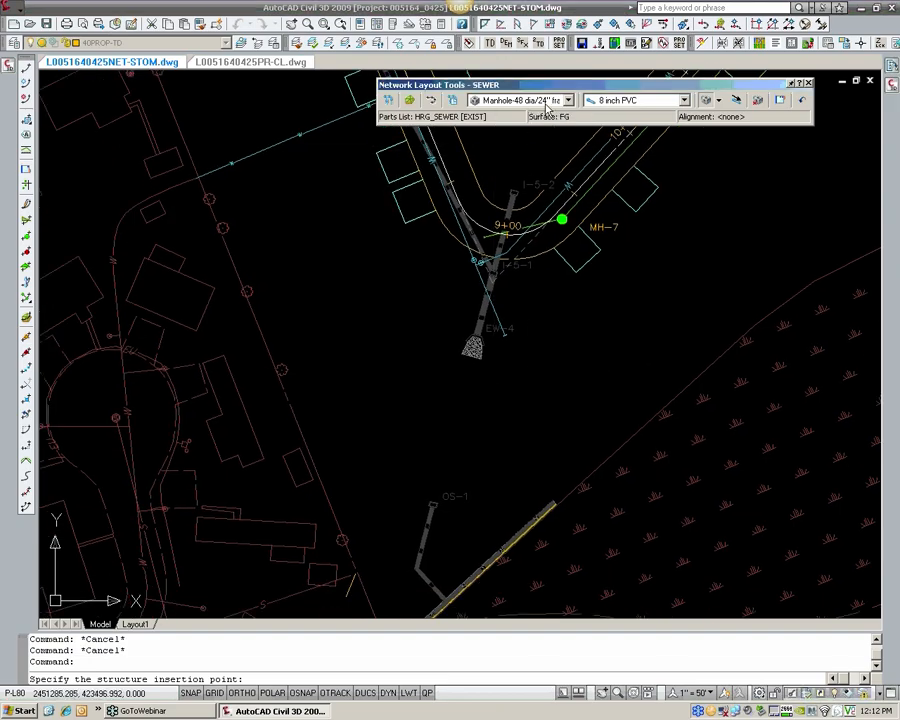
Step: Review the concentric manhole sizes and PVC pipe sizes offered for laying out the SEWER network
click(504, 104)
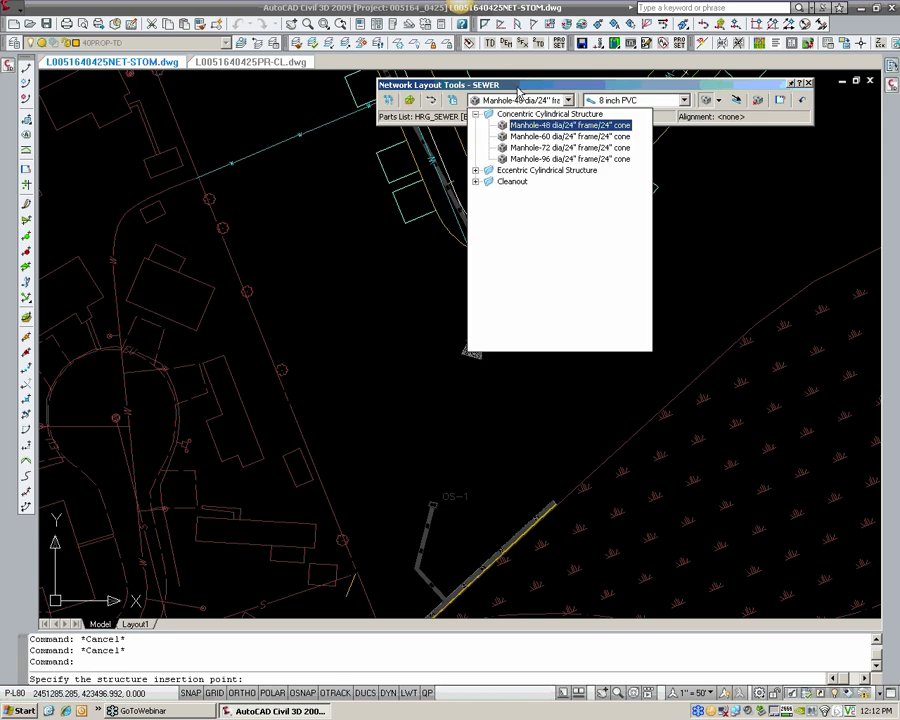
click(520, 88)
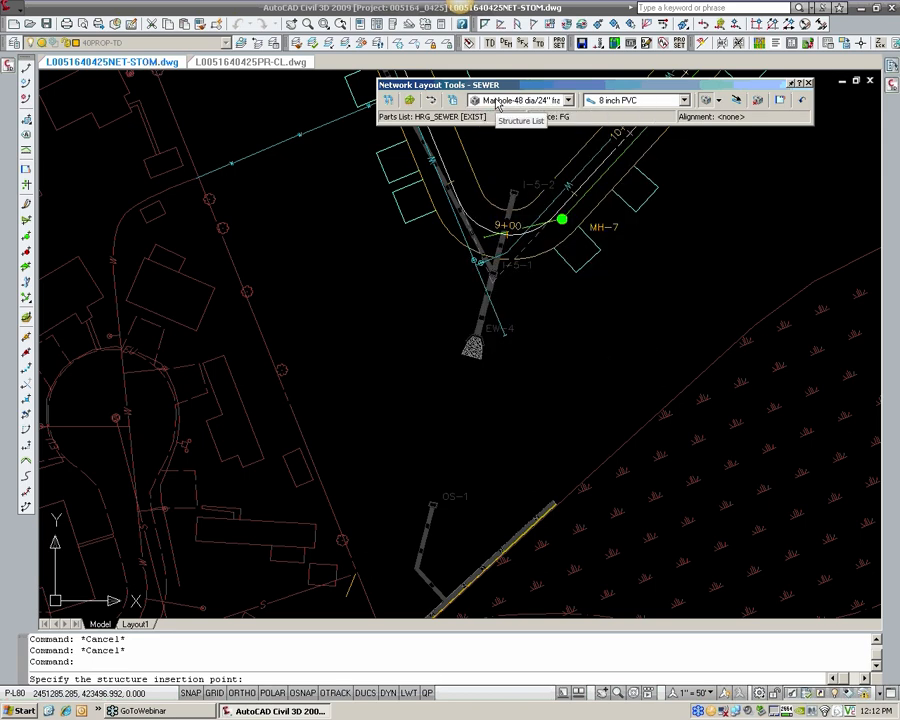
click(497, 101)
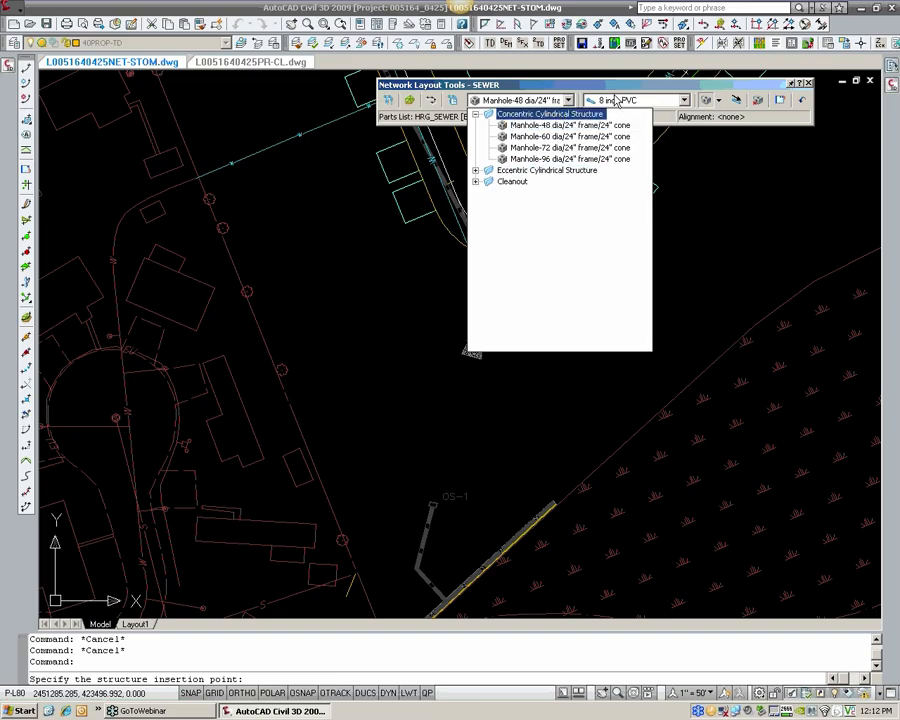
click(616, 101)
click(615, 105)
click(615, 104)
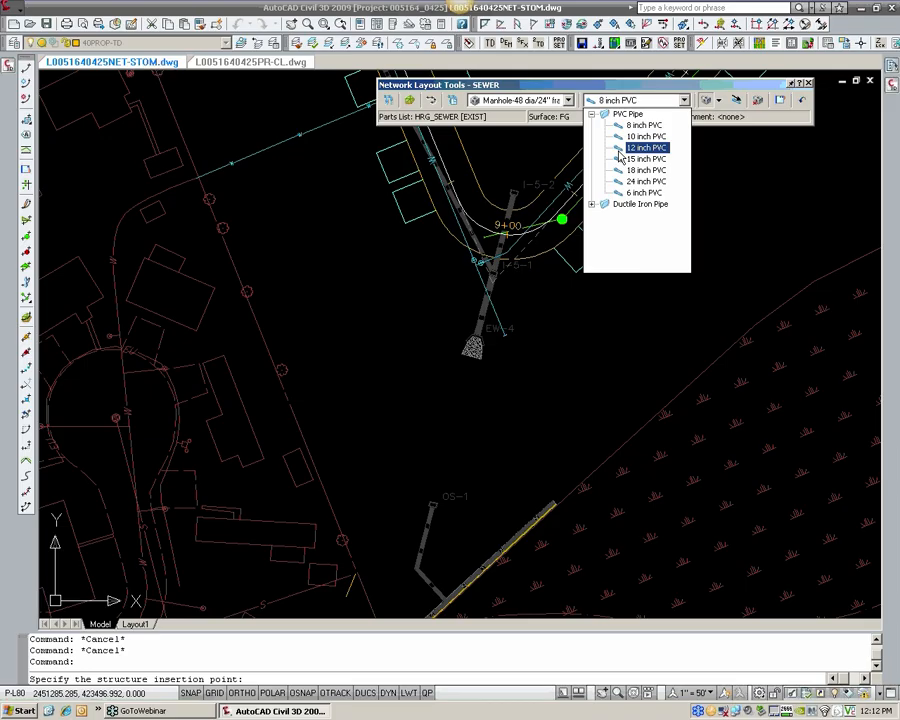
click(612, 92)
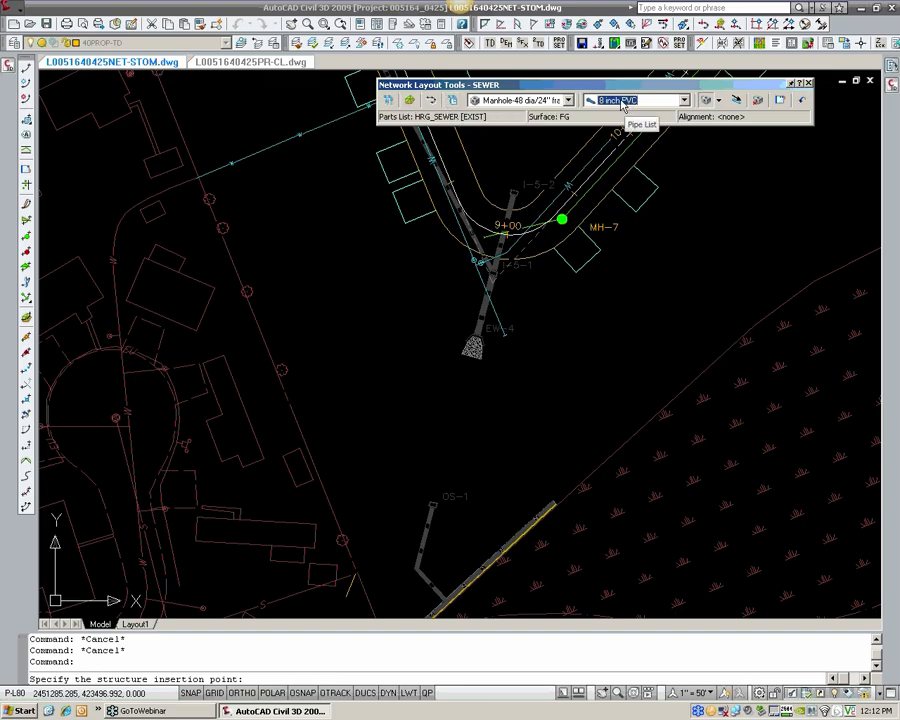
Step: Check the pipe and structure drawing modes and toggle the upslope/downslope direction for the SEWER layout
click(718, 100)
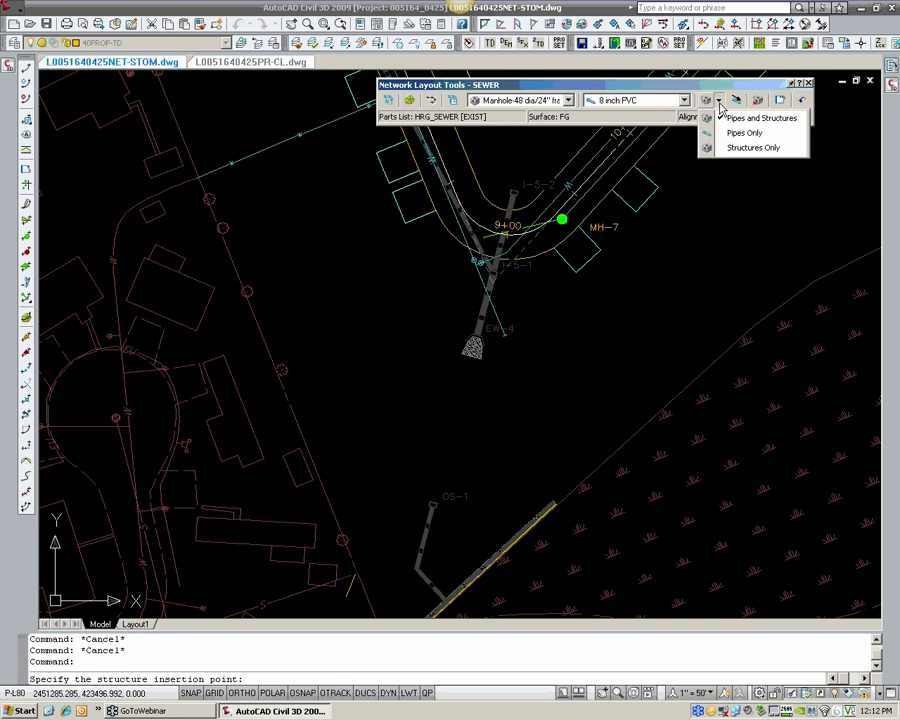
click(745, 148)
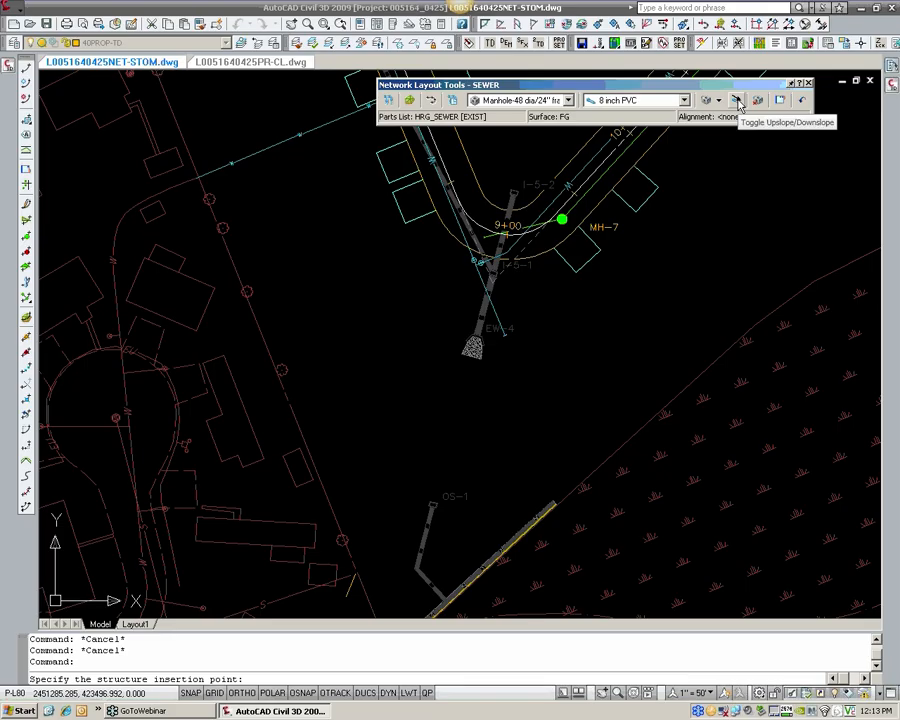
click(740, 105)
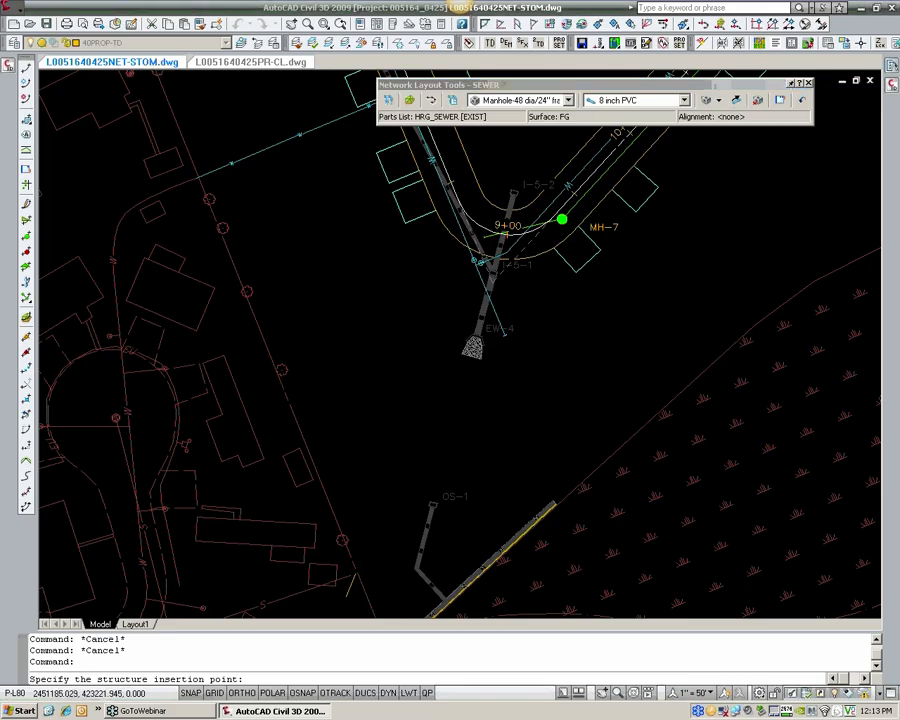
Step: Select HRG_SEWER [EXIST] as the parts list of the SEWER network and accept it
scroll(358, 565, up, 2)
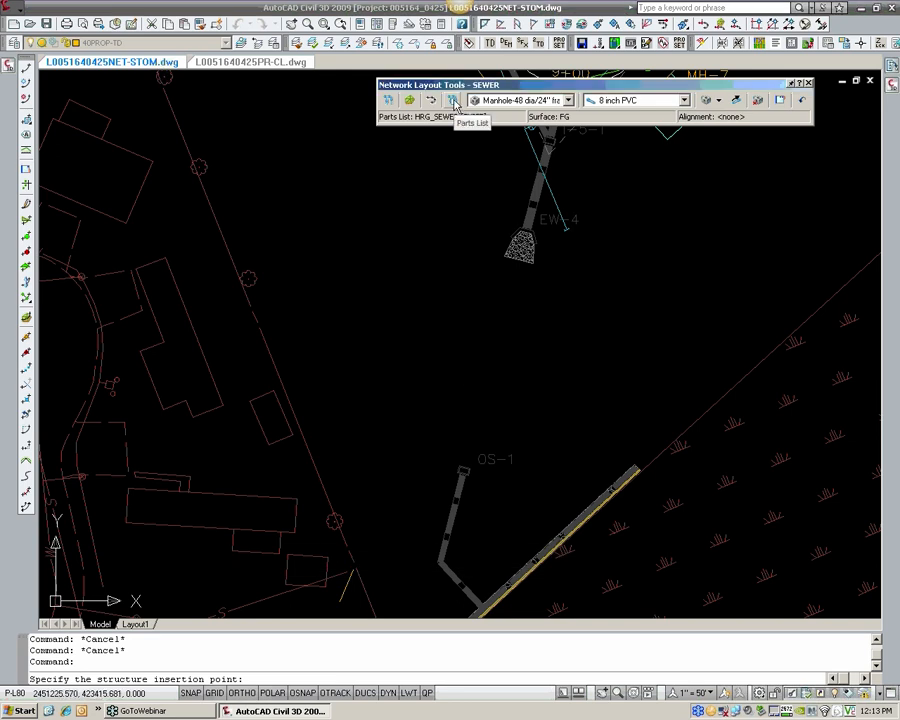
click(455, 104)
click(387, 340)
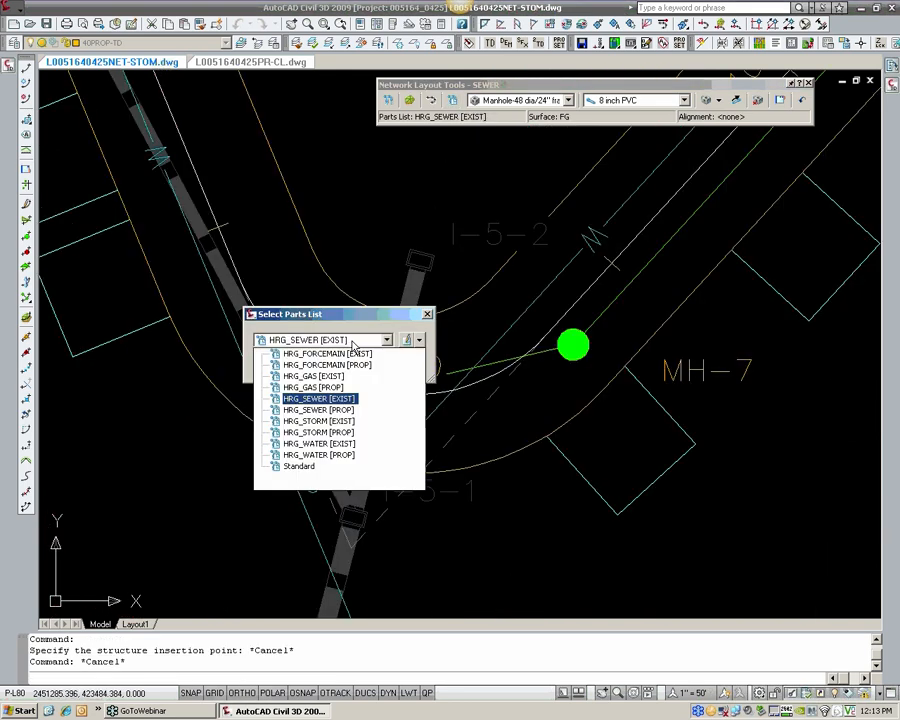
click(316, 399)
click(290, 368)
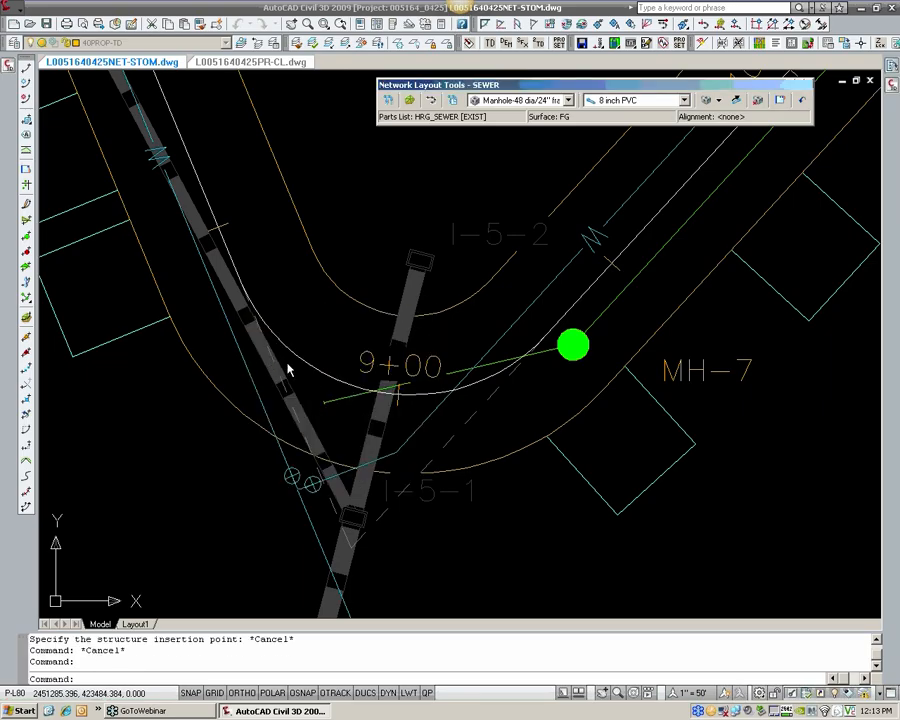
Step: Compare the available parts lists for the SEWER network again and accept HRG_SEWER [EXIST]
scroll(400, 250, down, 8)
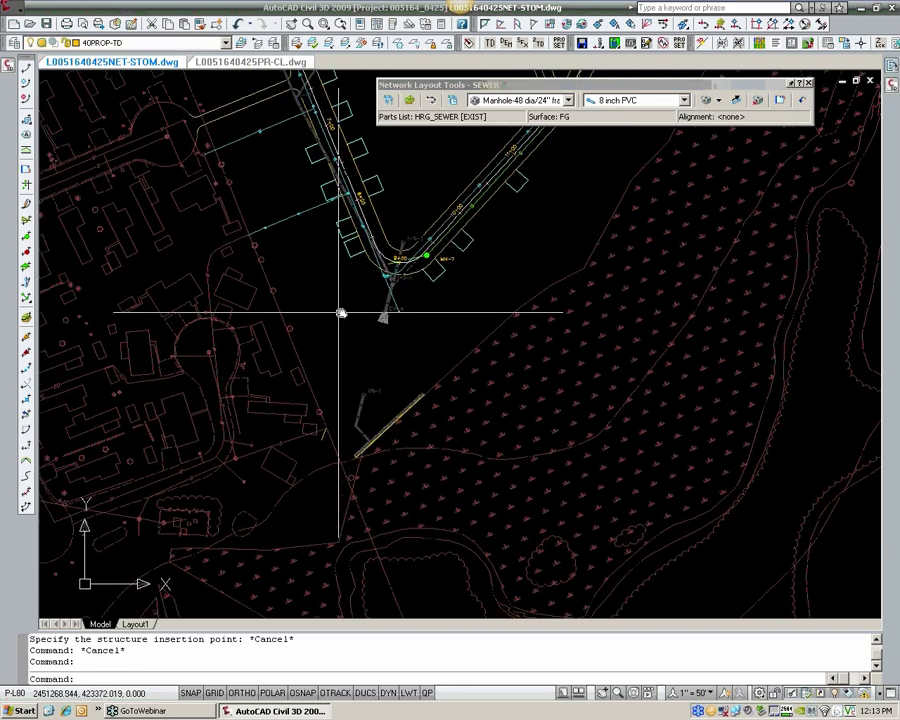
scroll(341, 313, up, 3)
scroll(330, 326, up, 2)
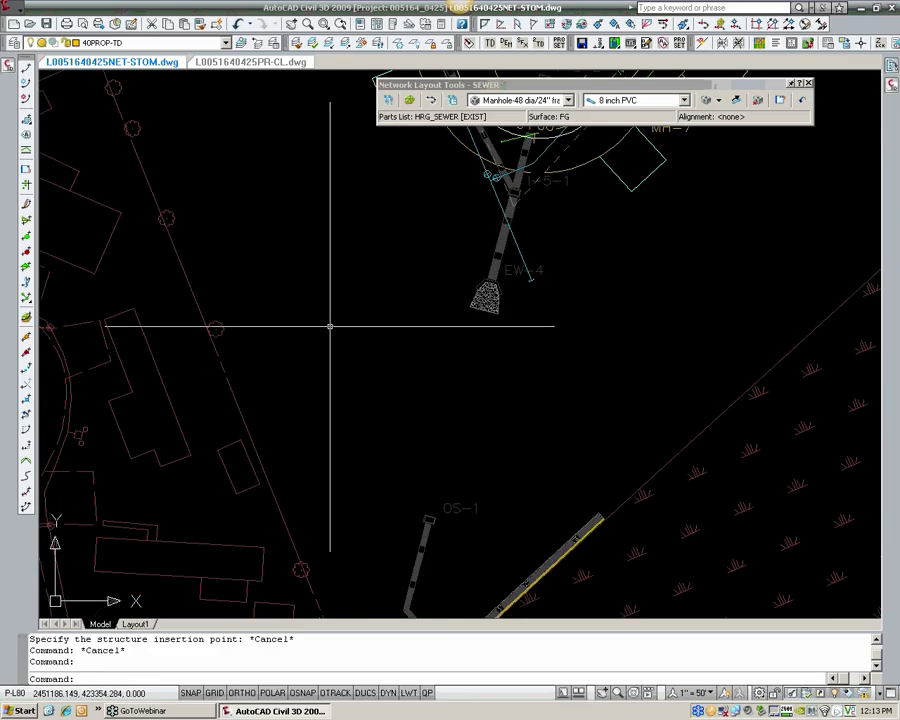
mouse_move(330, 326)
middle_down()
mouse_move(334, 286)
mouse_move(330, 300)
middle_up()
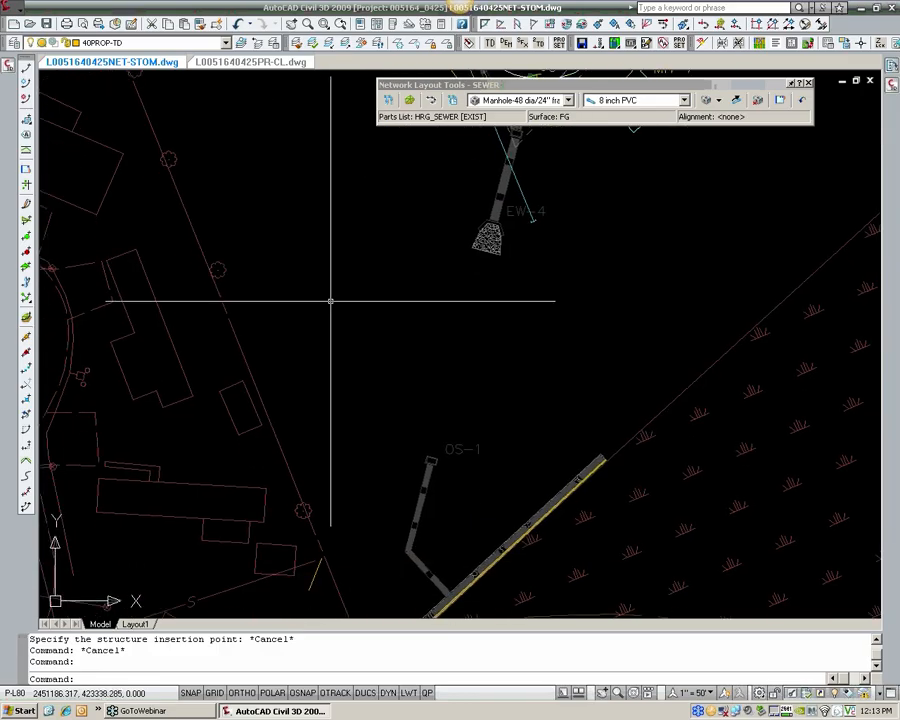
click(453, 102)
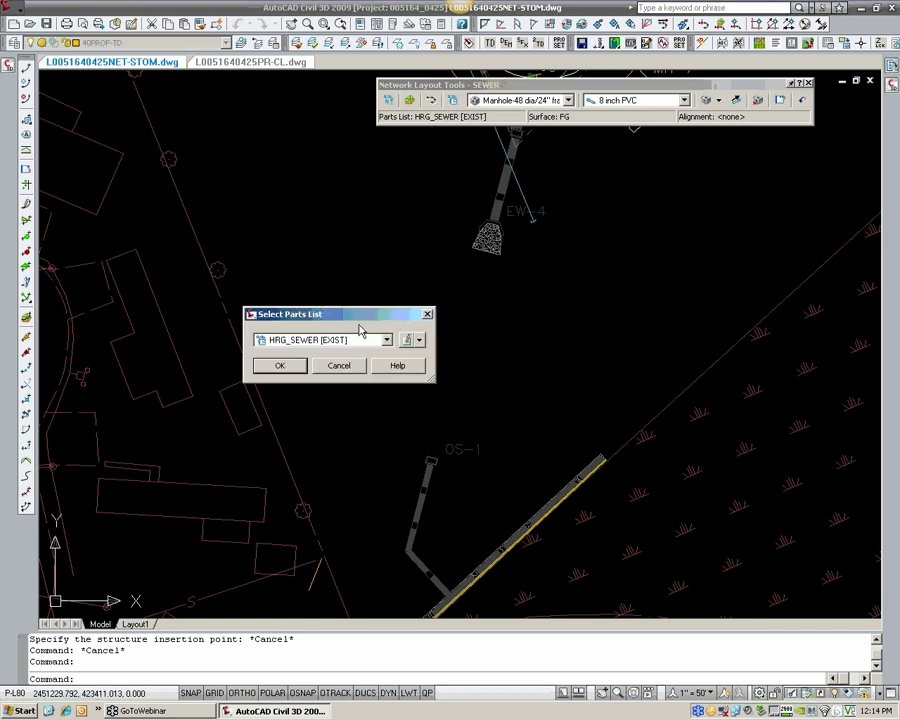
click(363, 341)
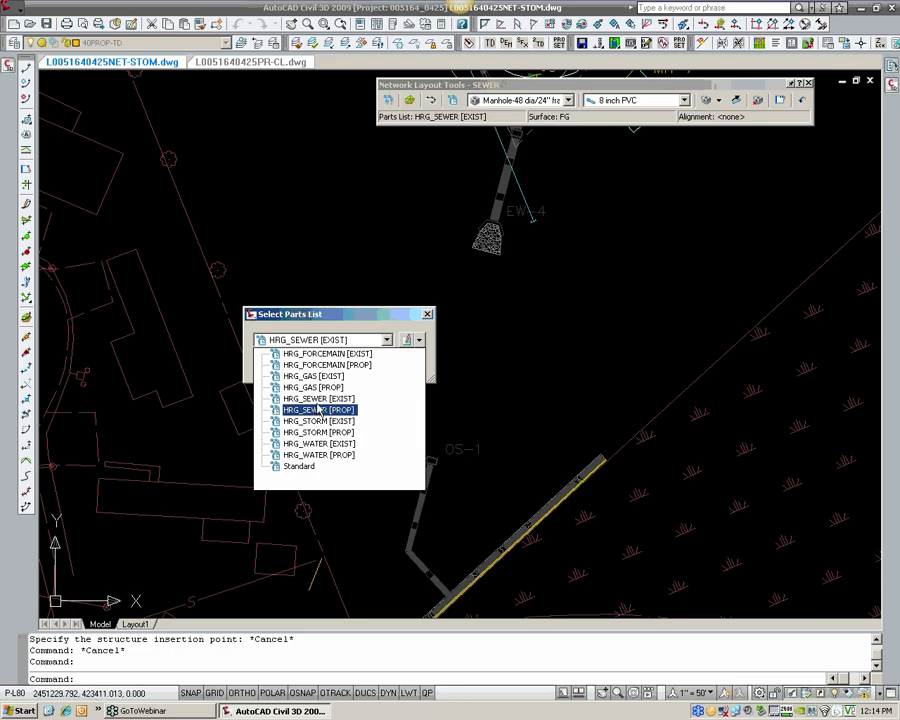
key(Escape)
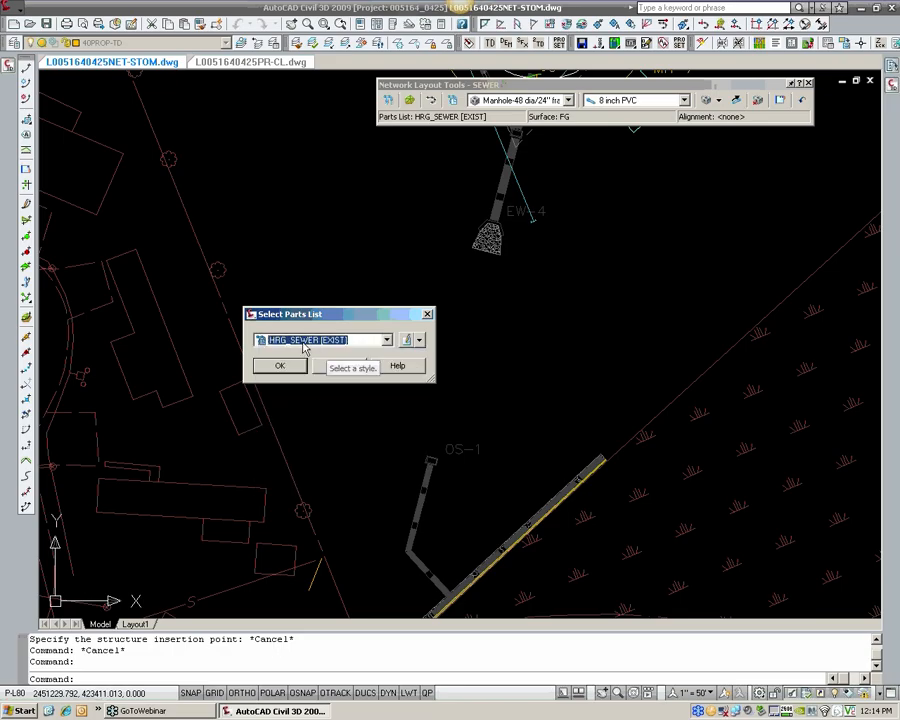
click(296, 361)
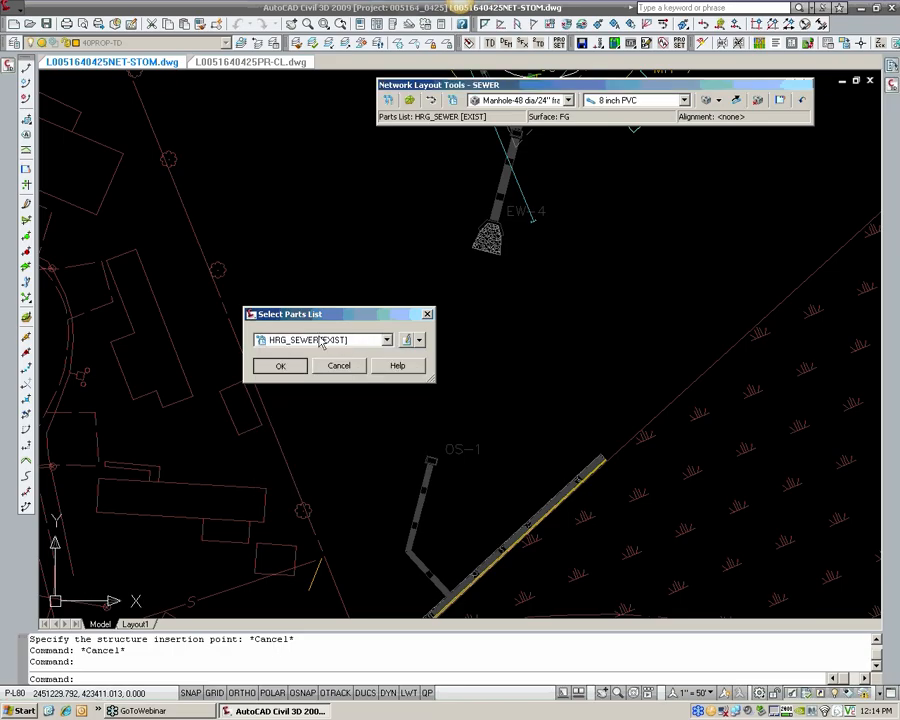
Step: Check the concentric manhole sizes and choose 8 inch PVC as the pipe for the SEWER layout
click(528, 100)
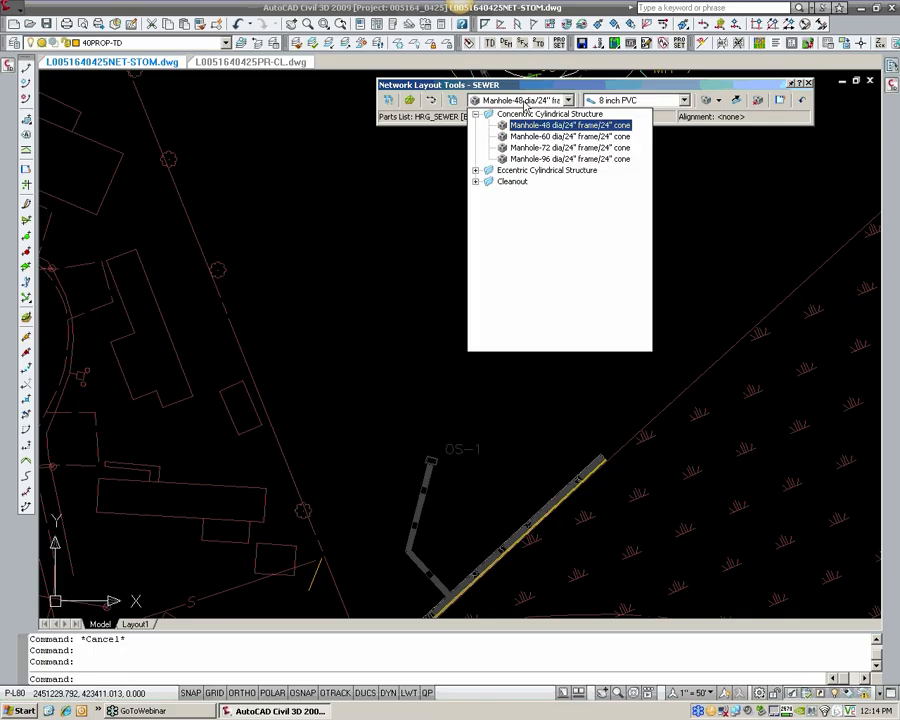
click(627, 101)
click(628, 101)
click(628, 101)
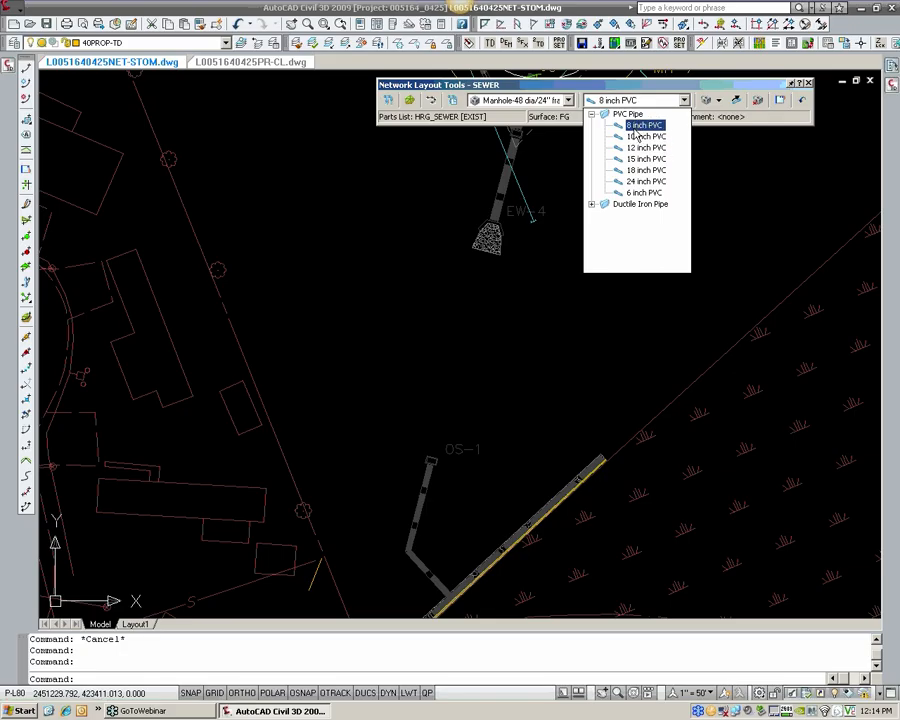
click(633, 125)
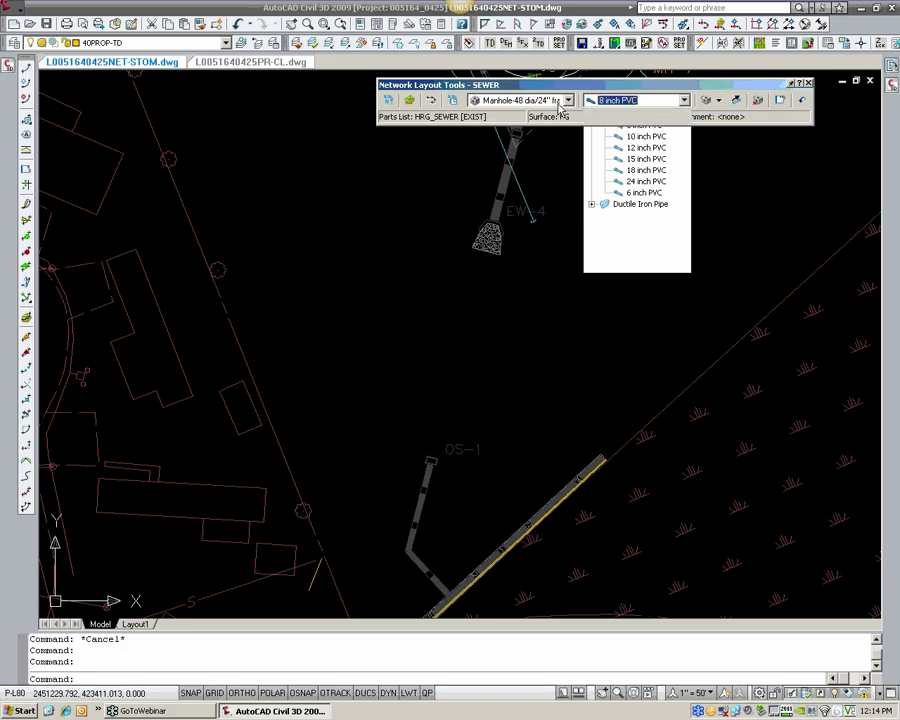
Step: Choose the eccentric 48" dia/24" frame/24 cone manhole and 6 inch PVC pipe as the parts for the SEWER layout
click(565, 100)
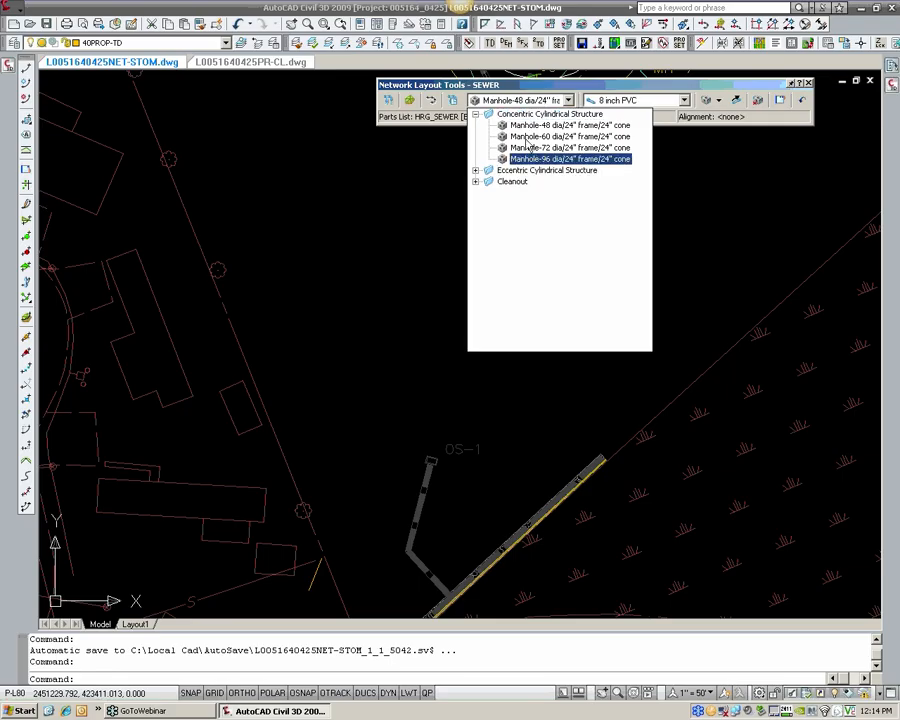
click(476, 114)
click(476, 125)
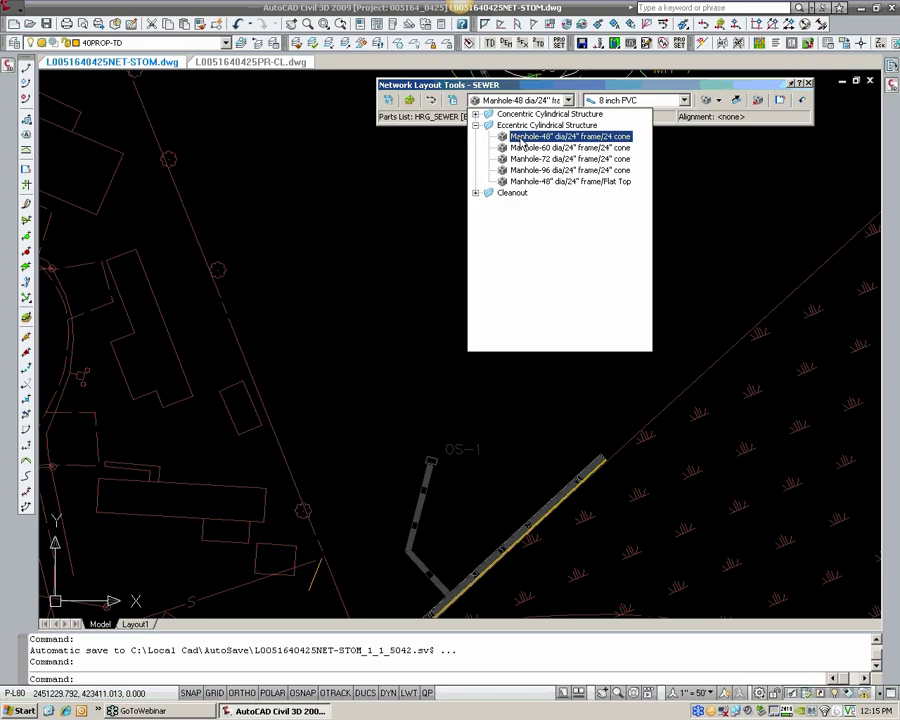
click(523, 137)
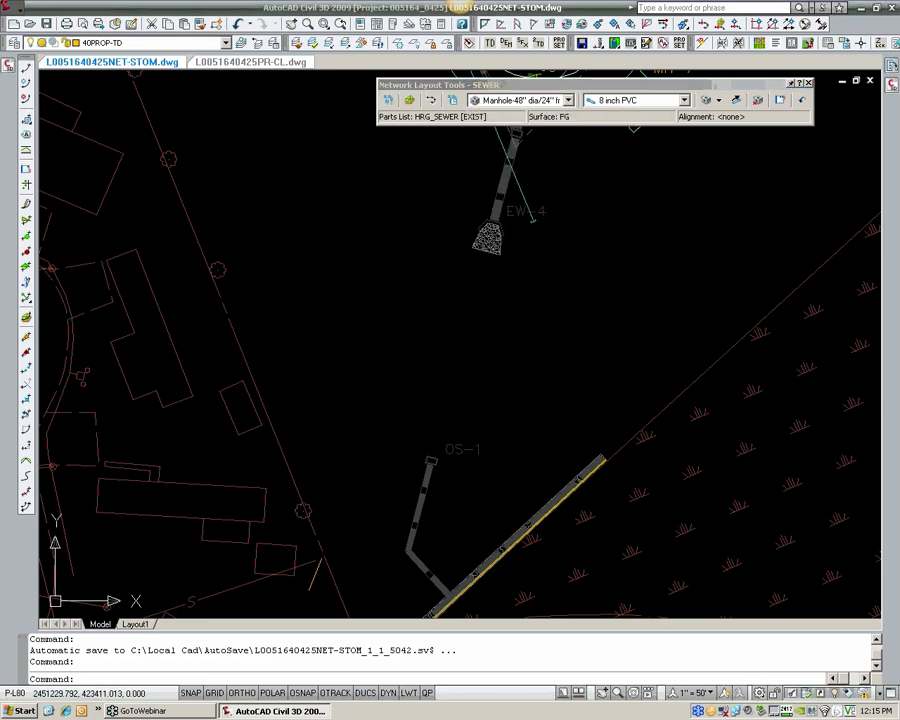
click(629, 110)
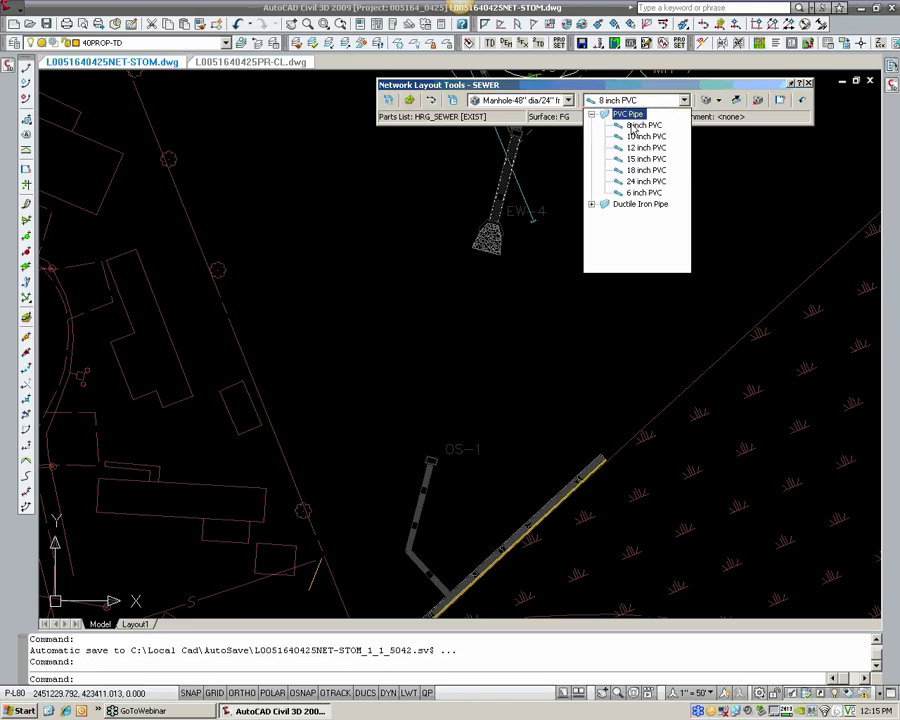
click(643, 193)
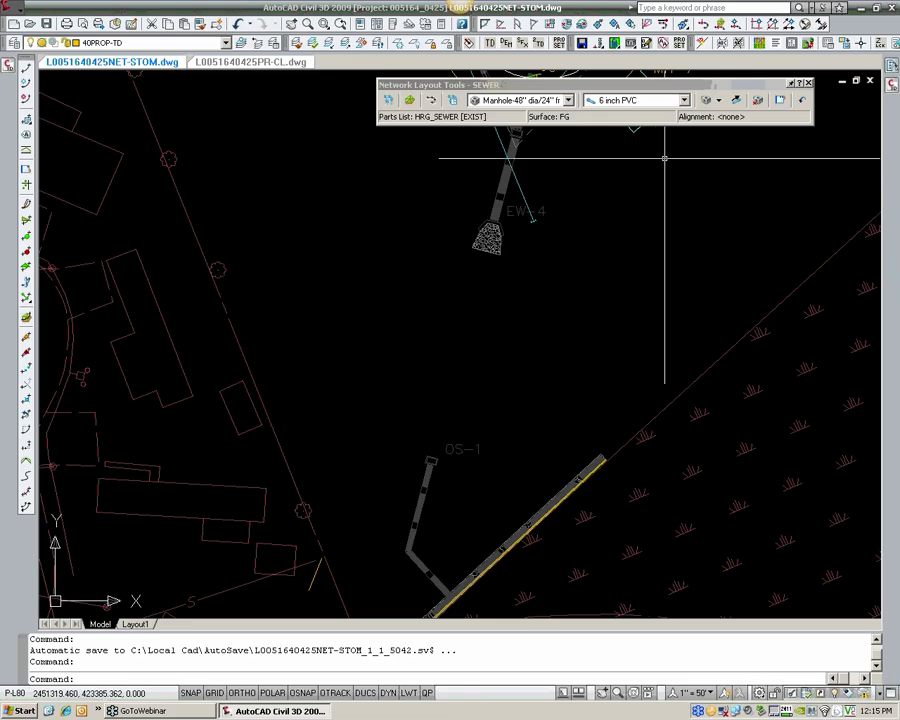
Step: Place a single structure, without pipes, at the endpoint of the existing sewer line southwest of OS-1
click(719, 101)
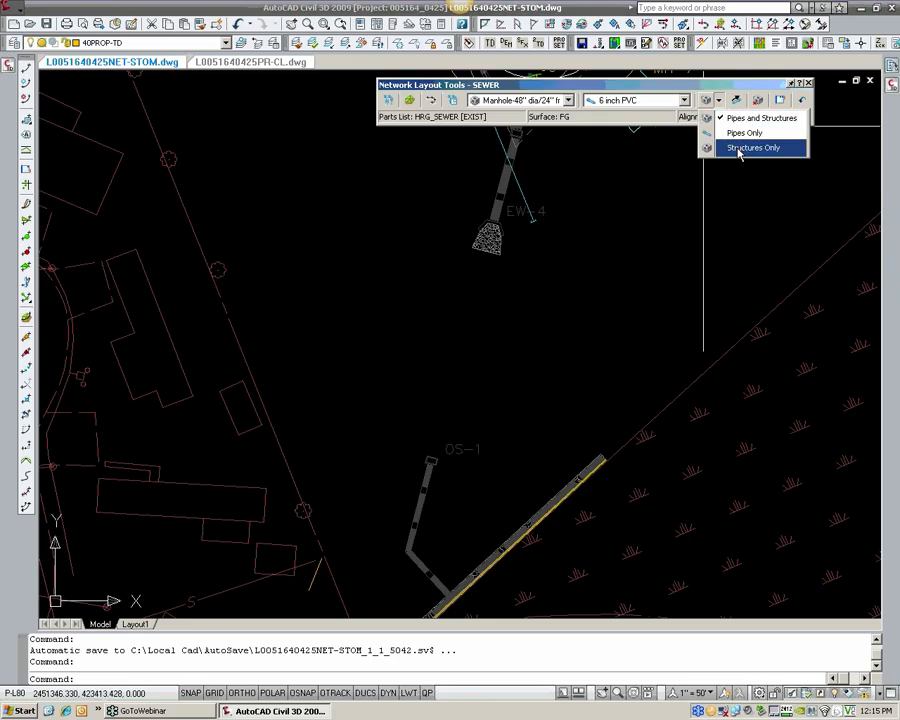
click(739, 150)
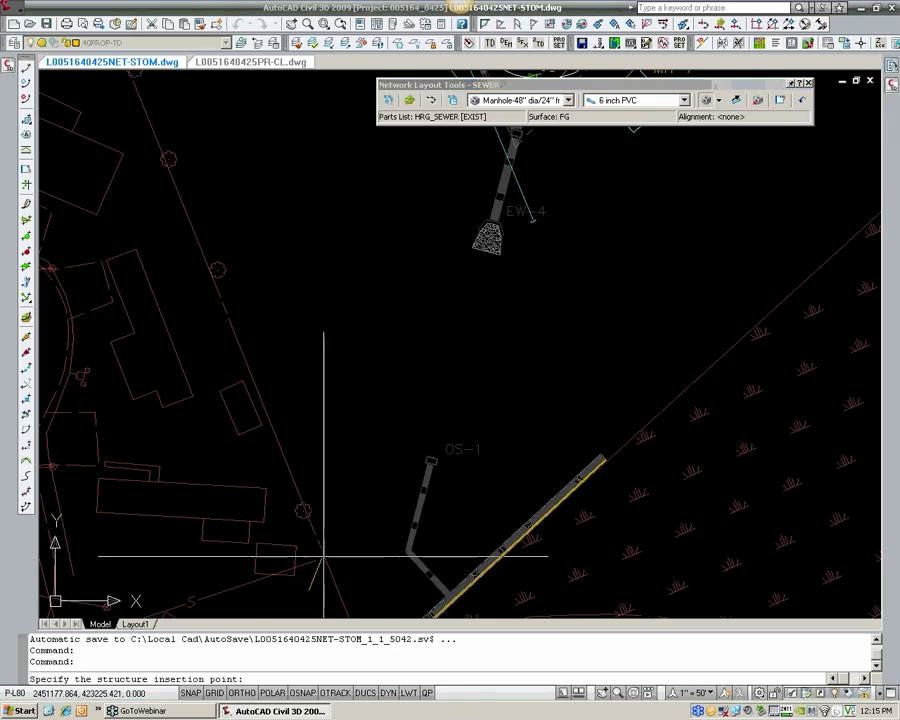
scroll(330, 570, up, 3)
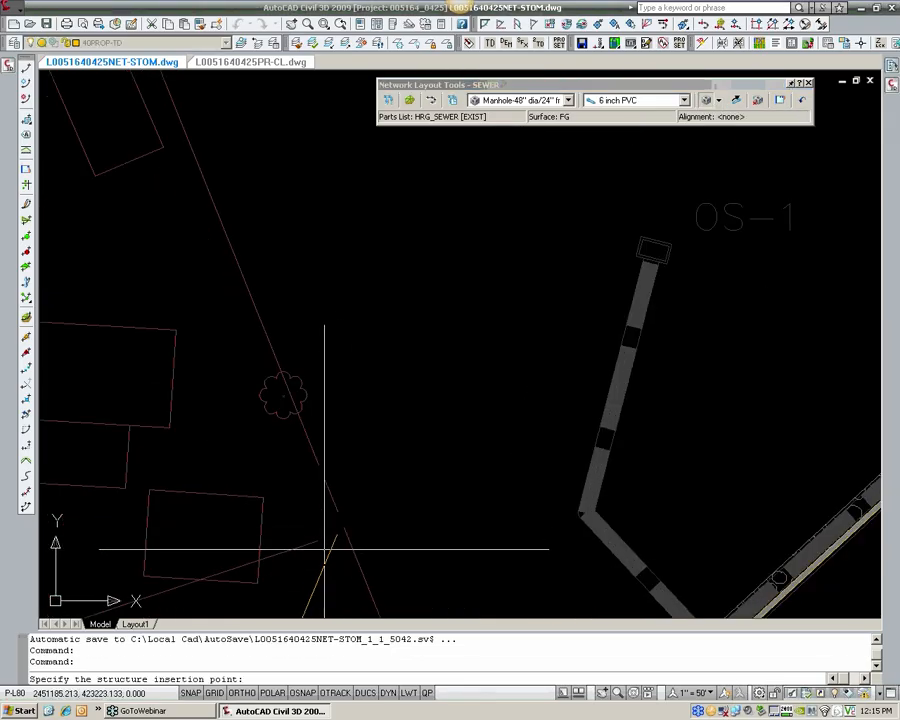
text(END)
key(Return)
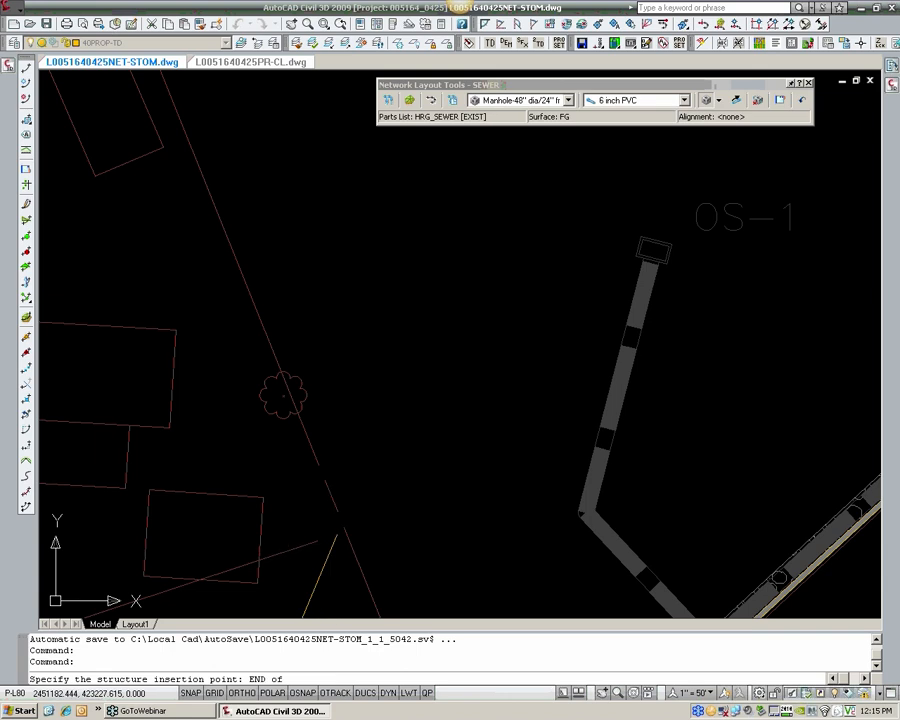
click(358, 548)
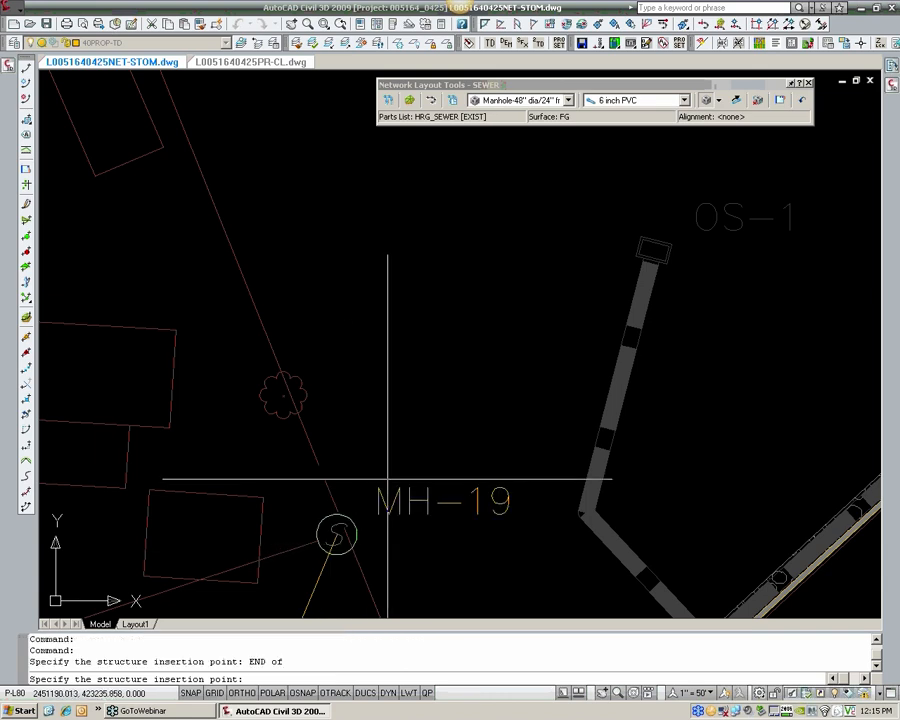
scroll(388, 460, down, 3)
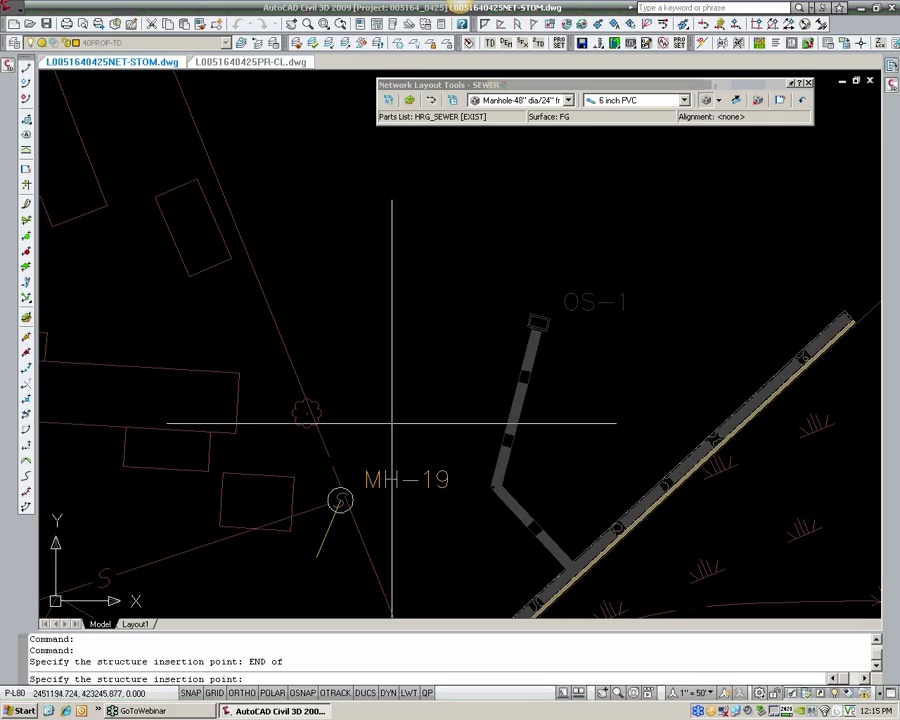
key(Return)
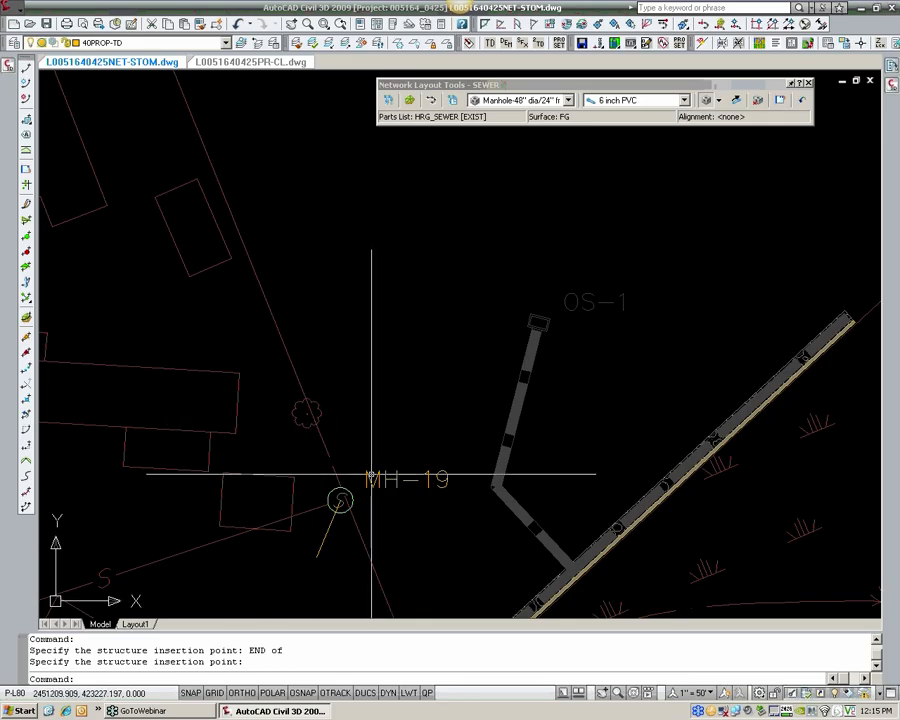
Step: Change the parts list of the SEWER network to HRG_SEWER [PROP]
click(453, 103)
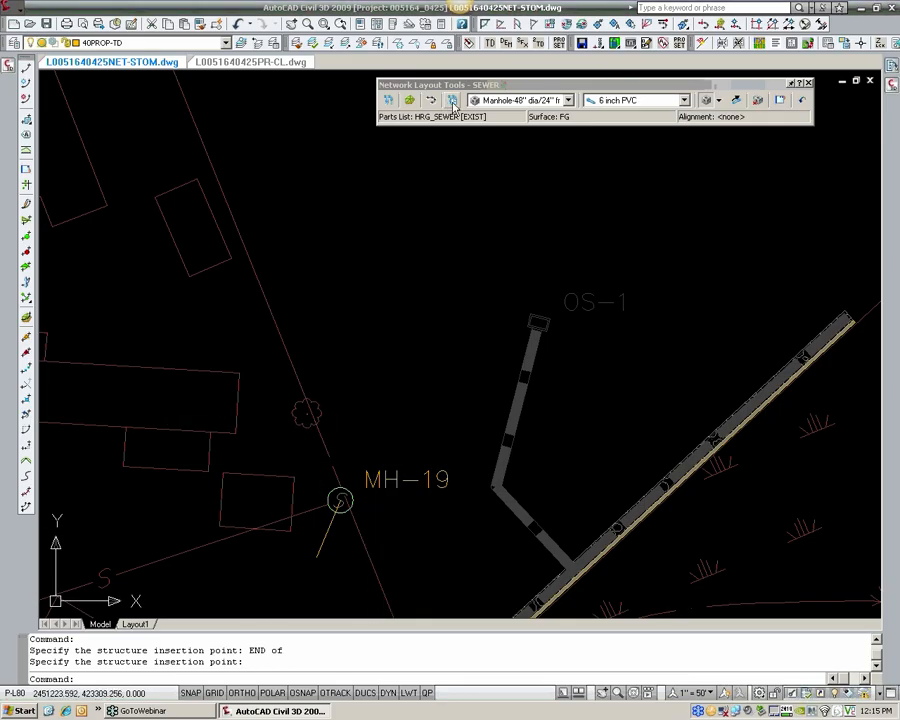
click(322, 341)
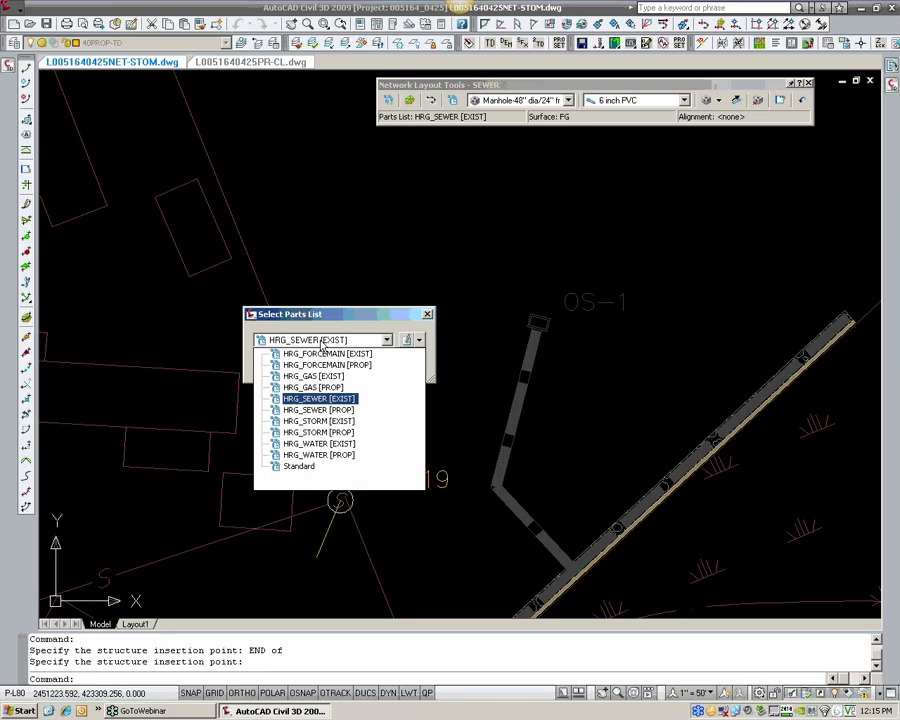
click(322, 413)
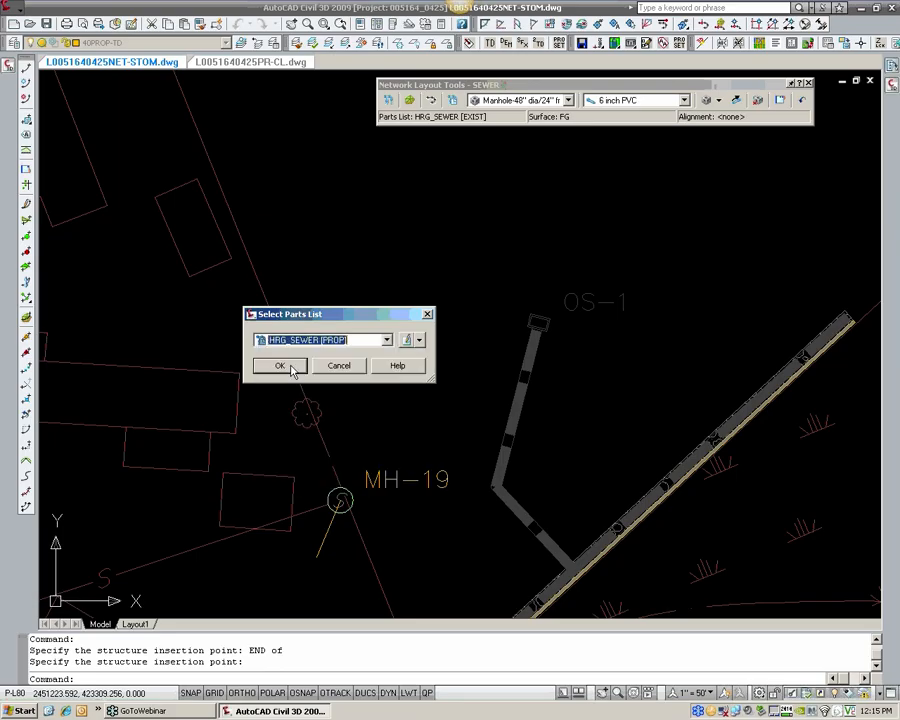
click(296, 372)
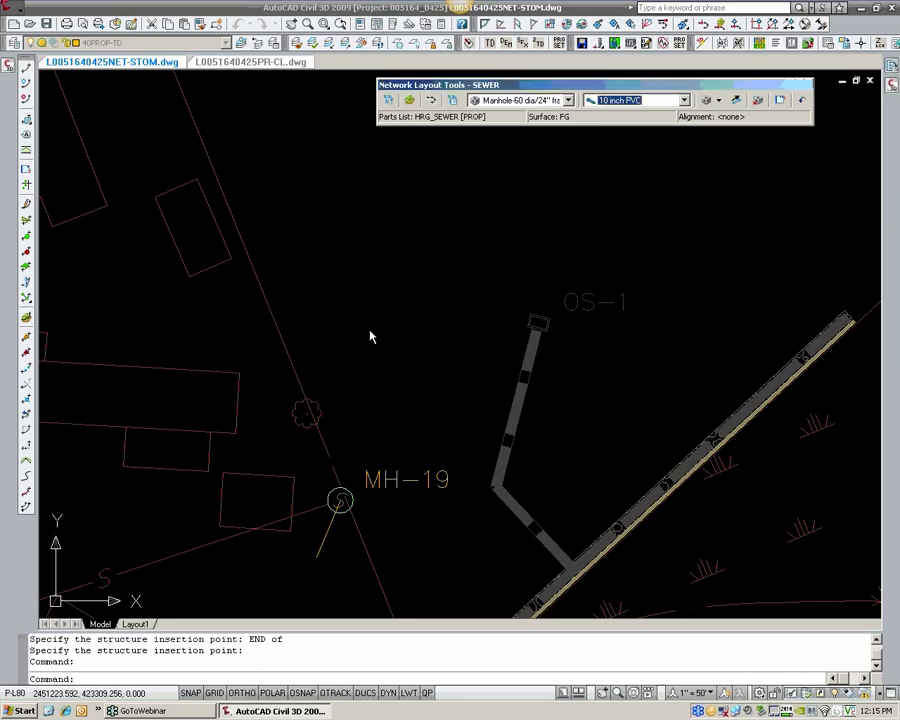
Step: Choose a 48" dia/24" frame eccentric manhole and 6 inch PVC pipe from the proposed parts list
click(541, 103)
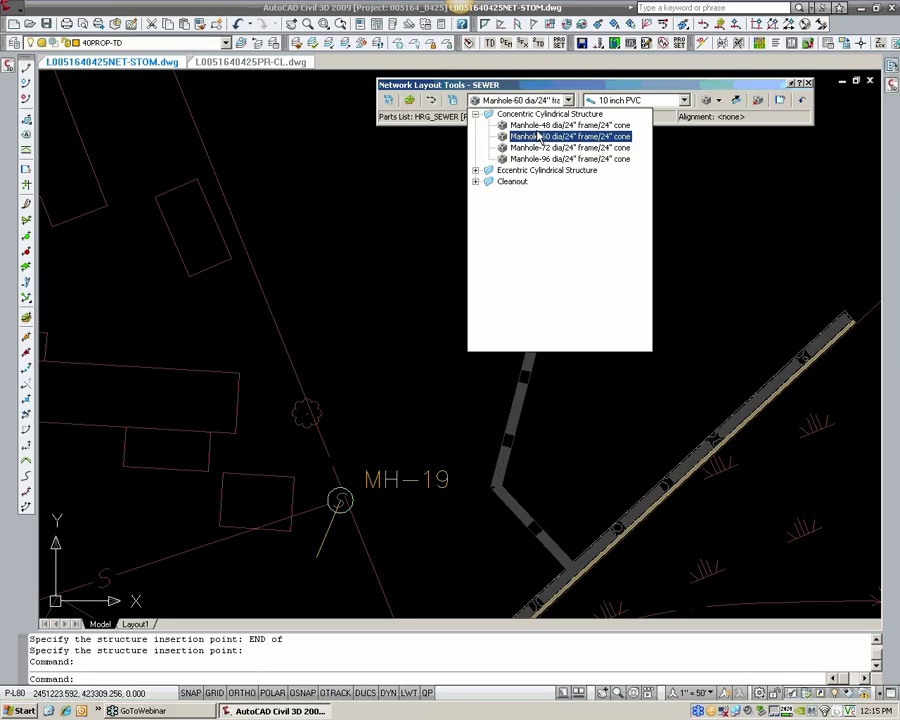
click(520, 170)
click(536, 183)
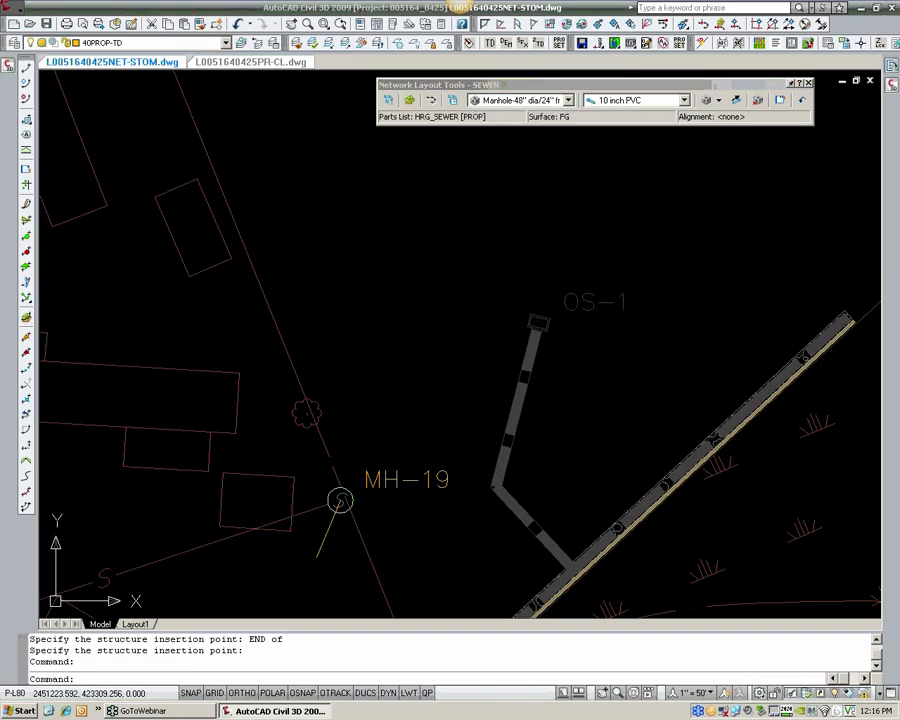
click(606, 101)
click(634, 247)
Step: Draw a pipe with a new manhole, starting from MH-19 and running north-northwest along the property line
click(718, 100)
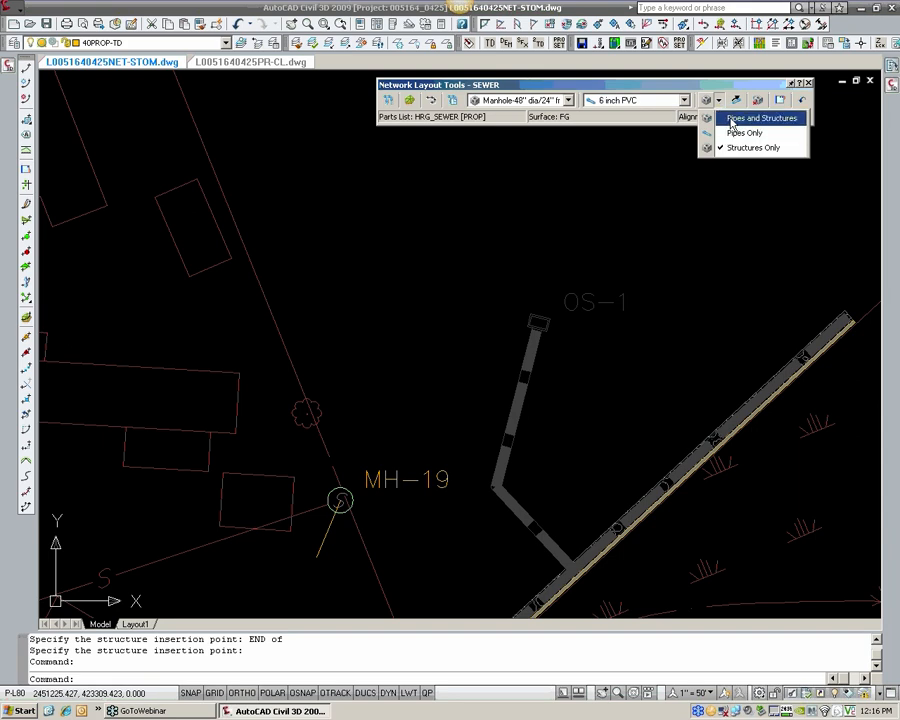
click(733, 122)
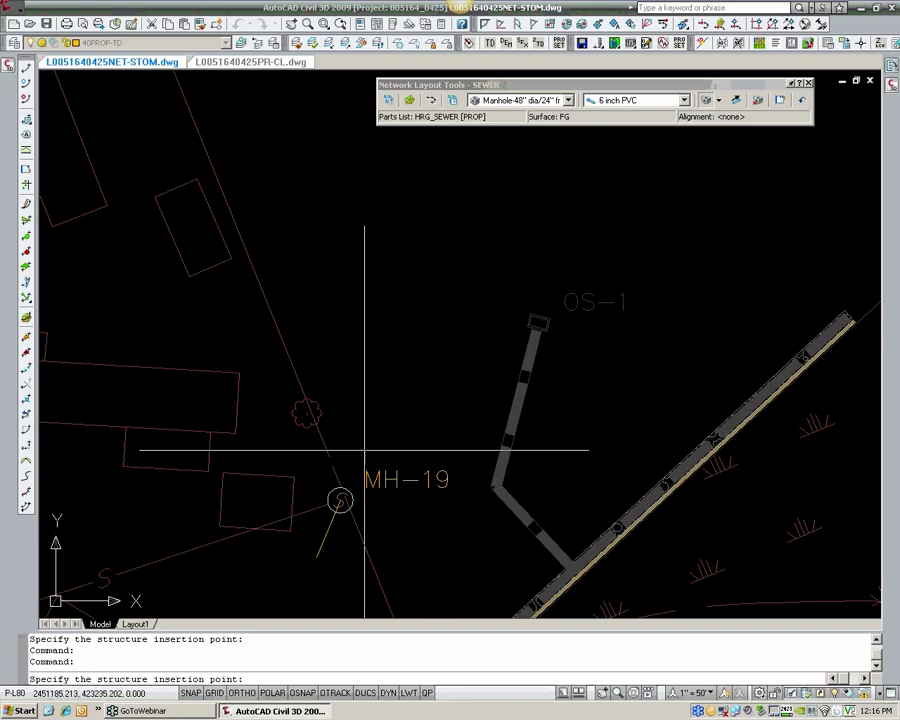
scroll(358, 473, up, 2)
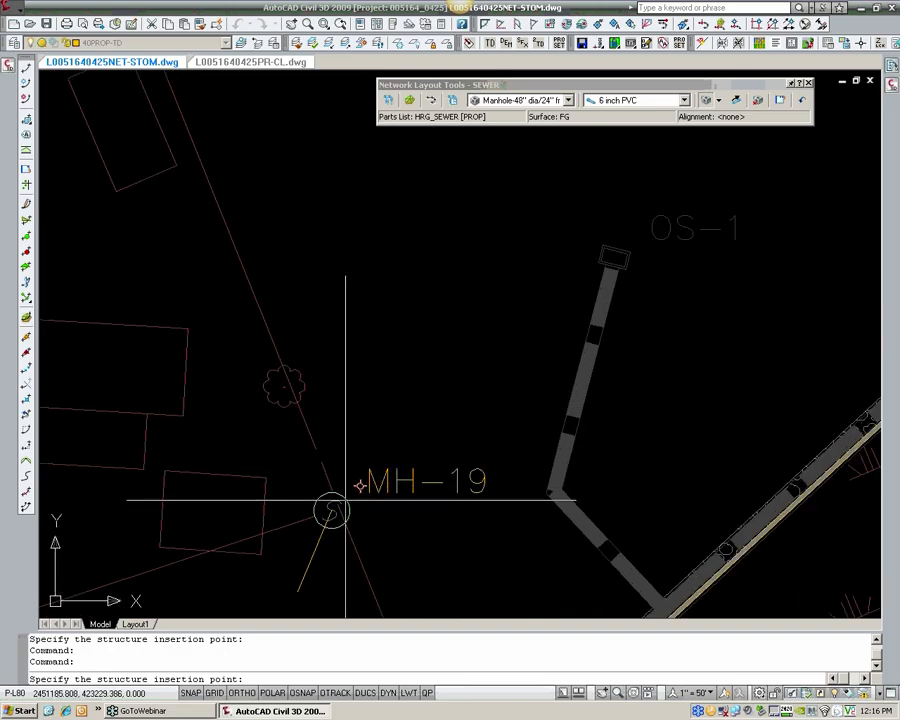
scroll(345, 500, up, 1)
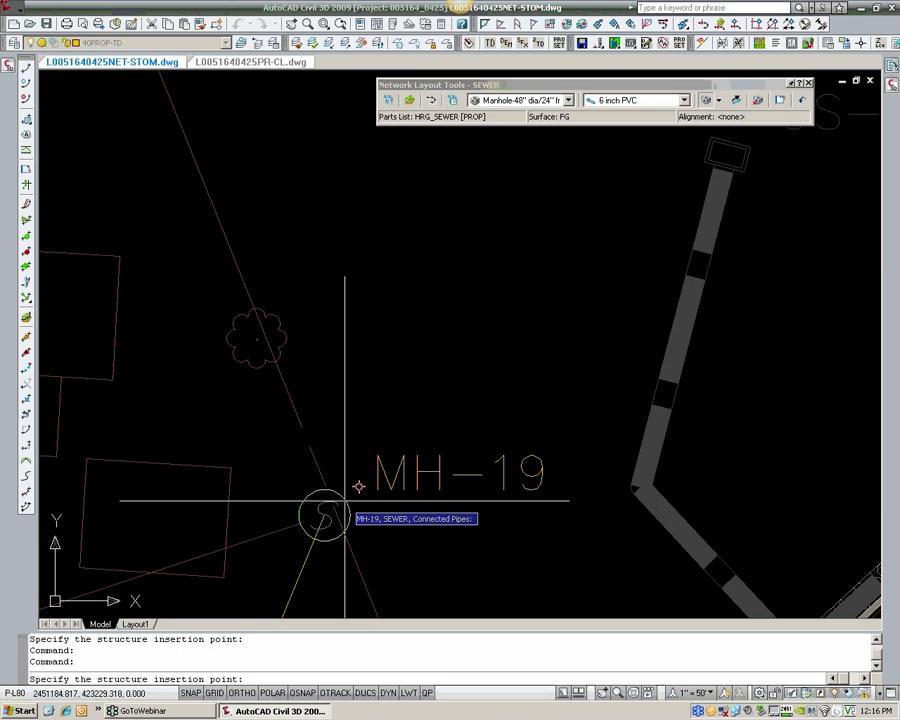
click(345, 500)
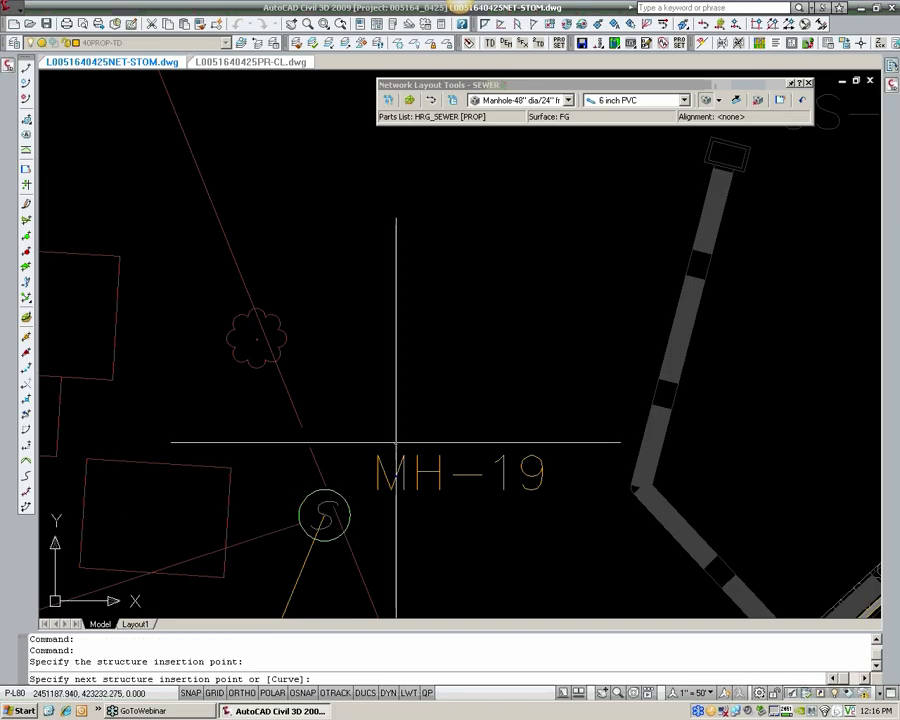
scroll(394, 430, down, 4)
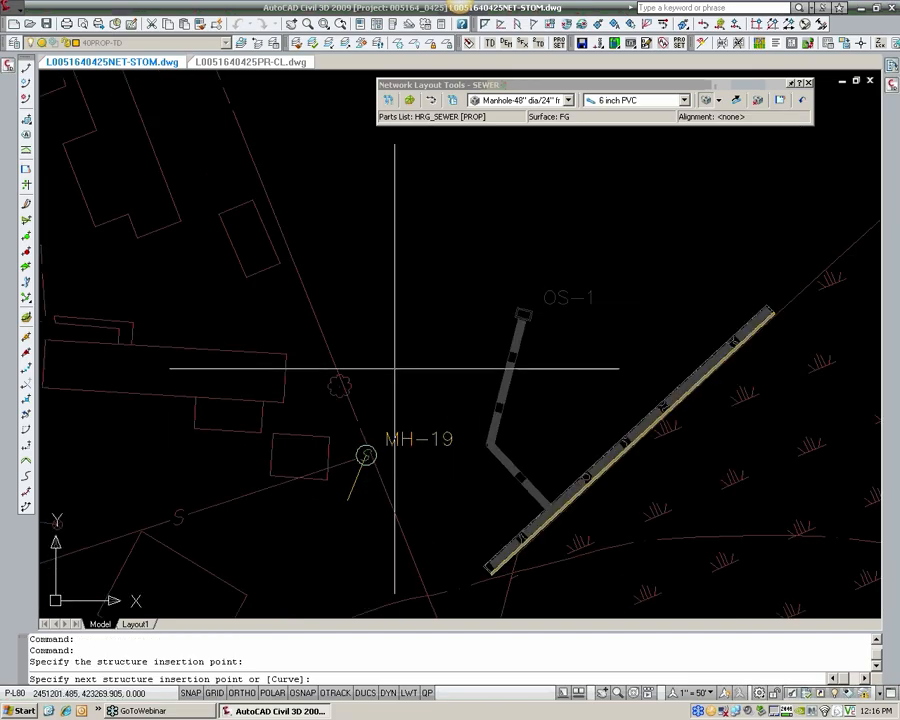
scroll(400, 375, up, 2)
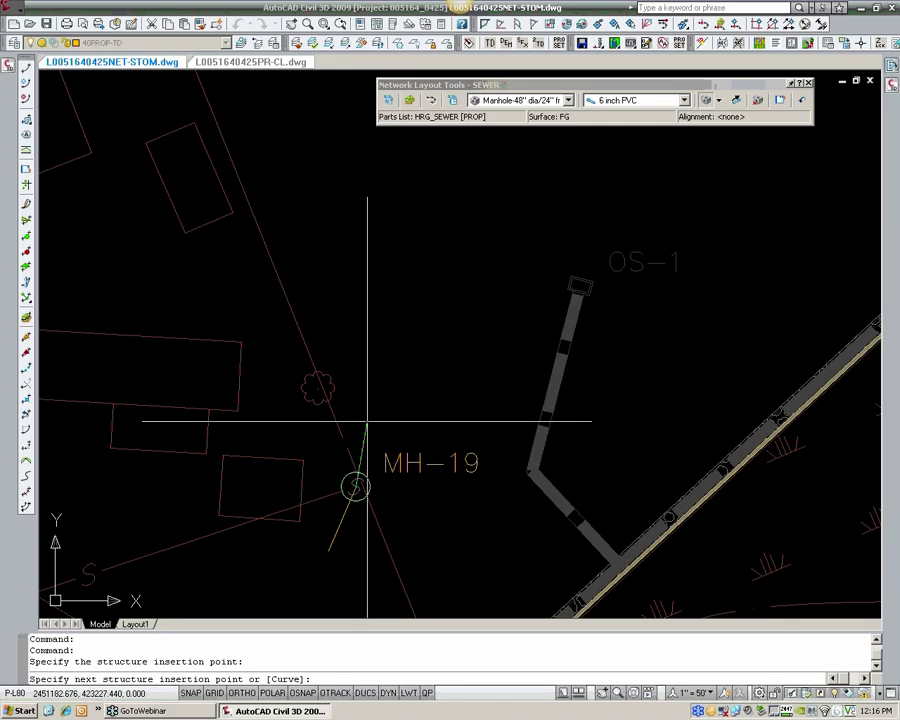
scroll(364, 400, down, 5)
middle_drag(375, 298, 397, 373)
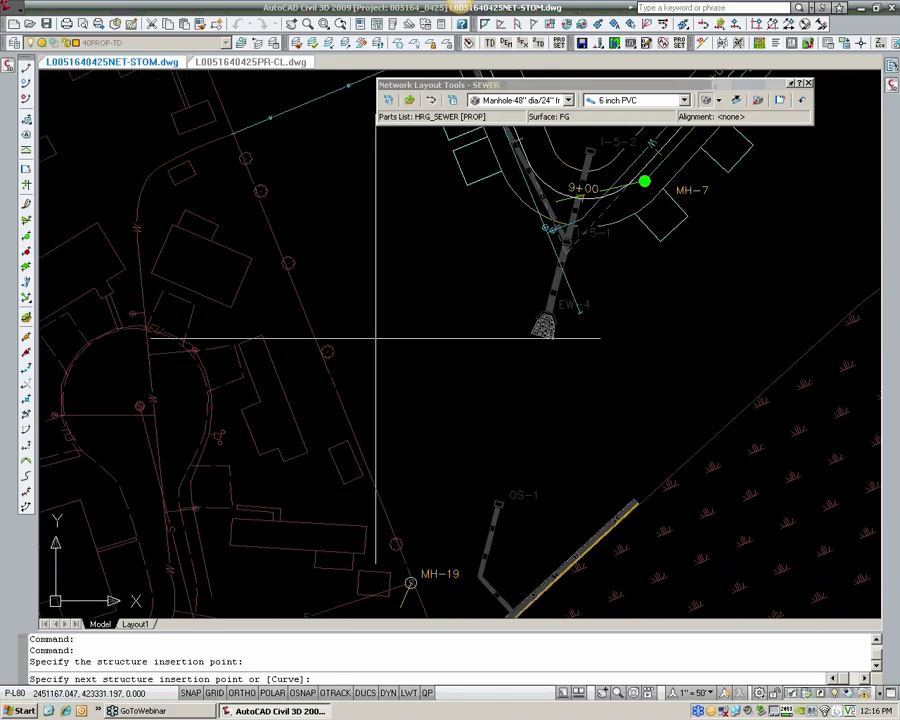
click(322, 312)
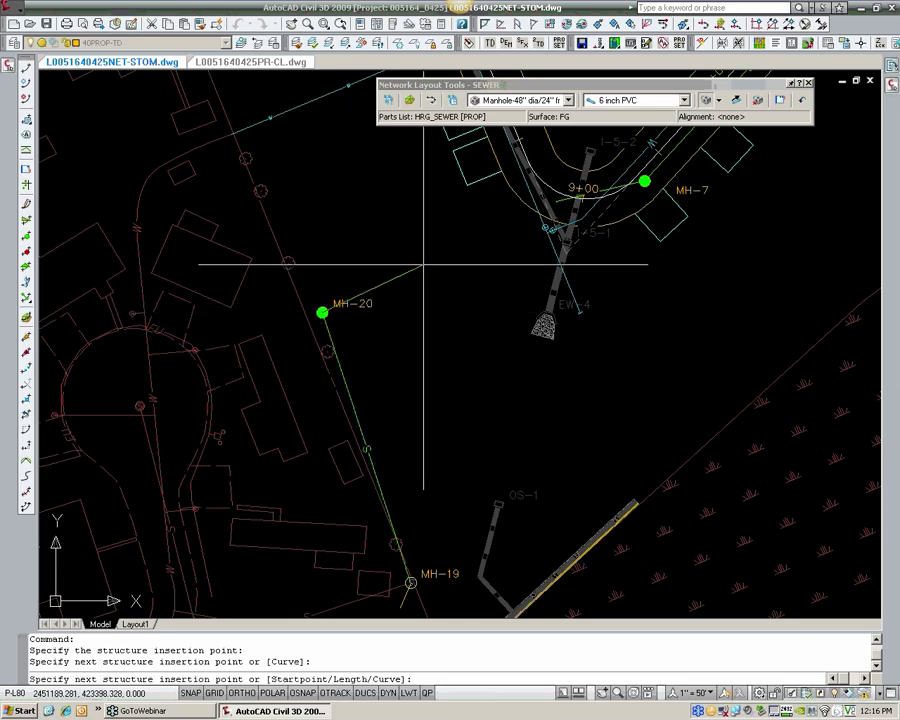
Step: Examine the proposed sewer layout from MH-20 past MH-7 and up to MH-11, and end the pipe drawing command
middle_drag(418, 265, 362, 309)
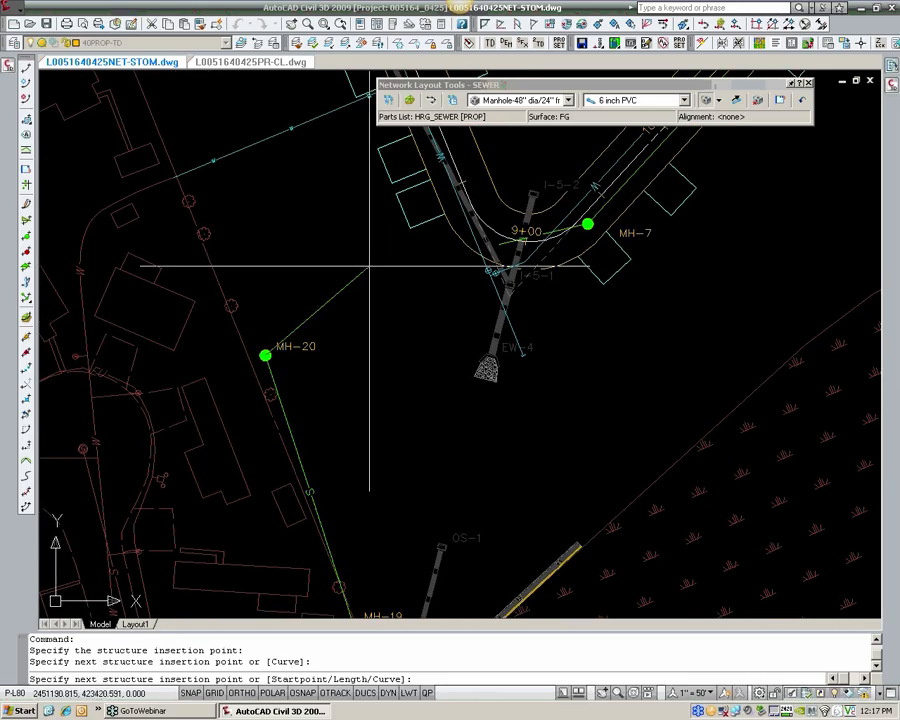
scroll(245, 315, up, 4)
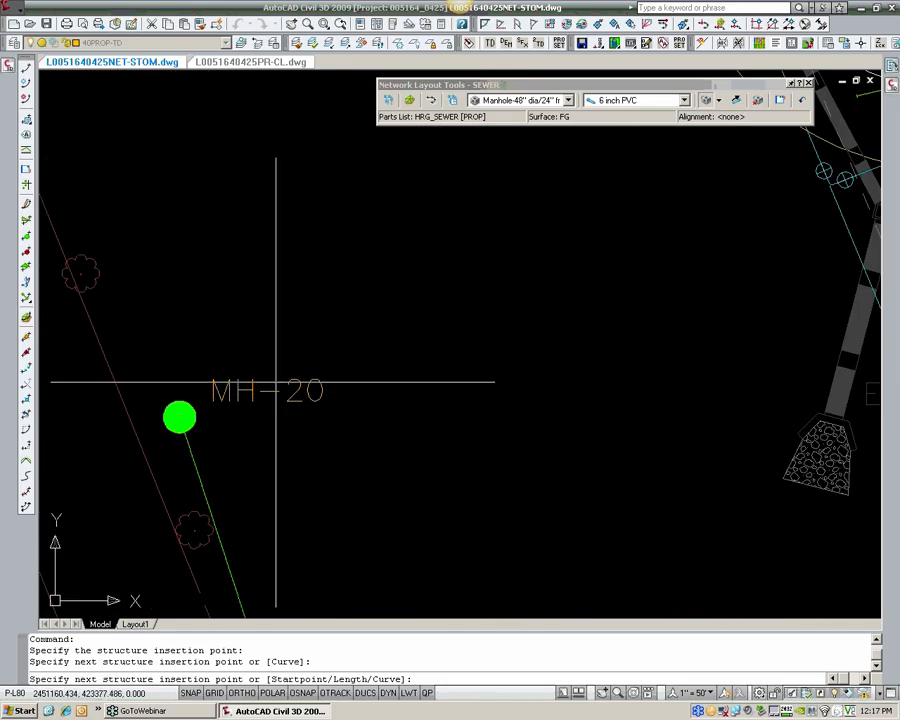
scroll(387, 283, down, 2)
middle_drag(387, 410, 322, 214)
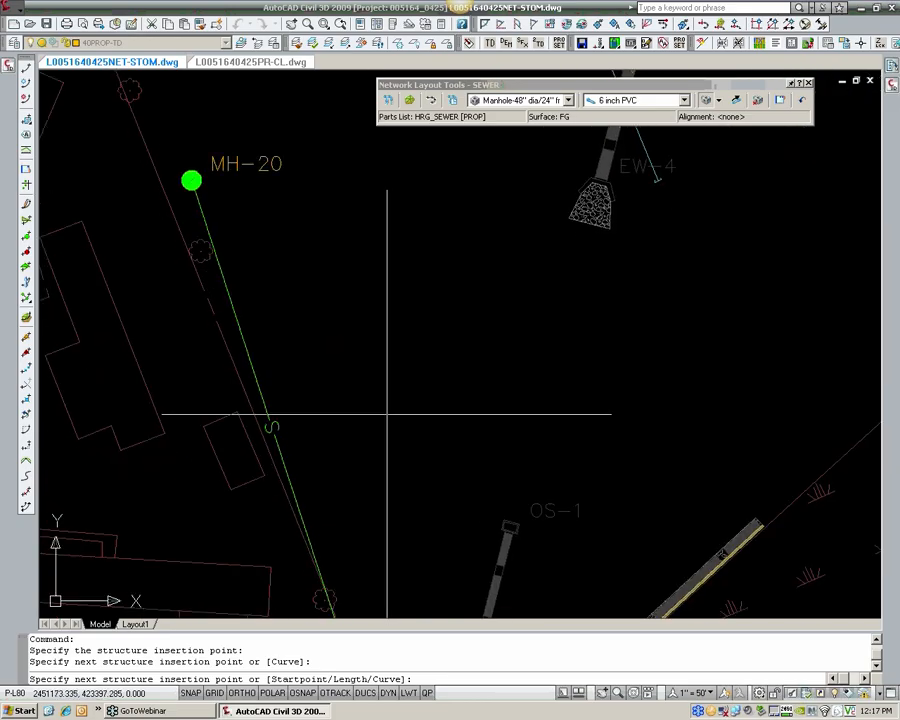
scroll(387, 412, down, 2)
scroll(279, 246, up, 3)
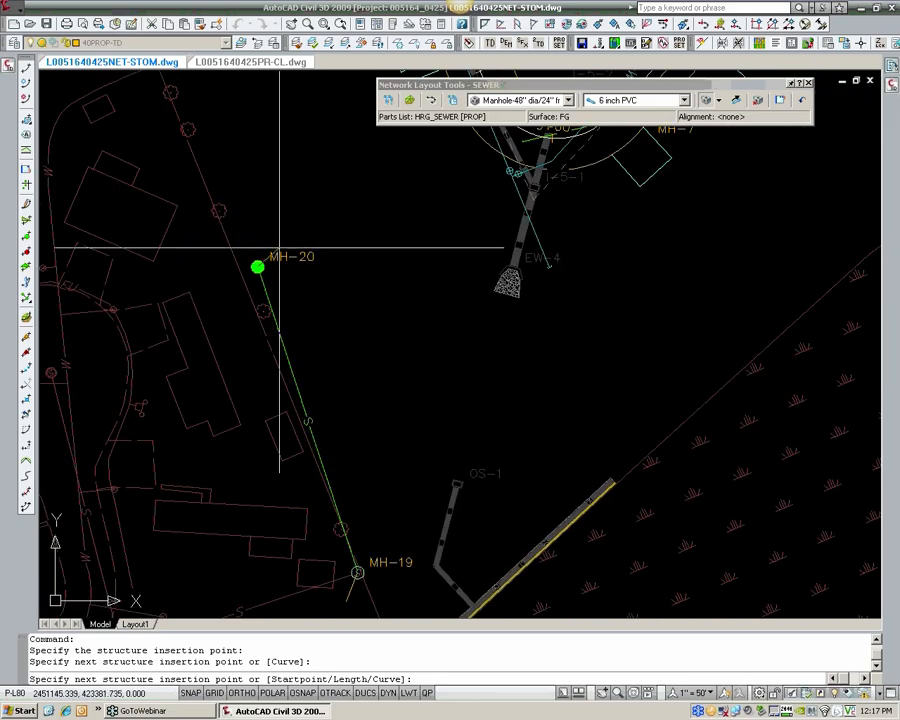
mouse_move(359, 140)
middle_down()
mouse_move(378, 257)
mouse_move(369, 325)
middle_up()
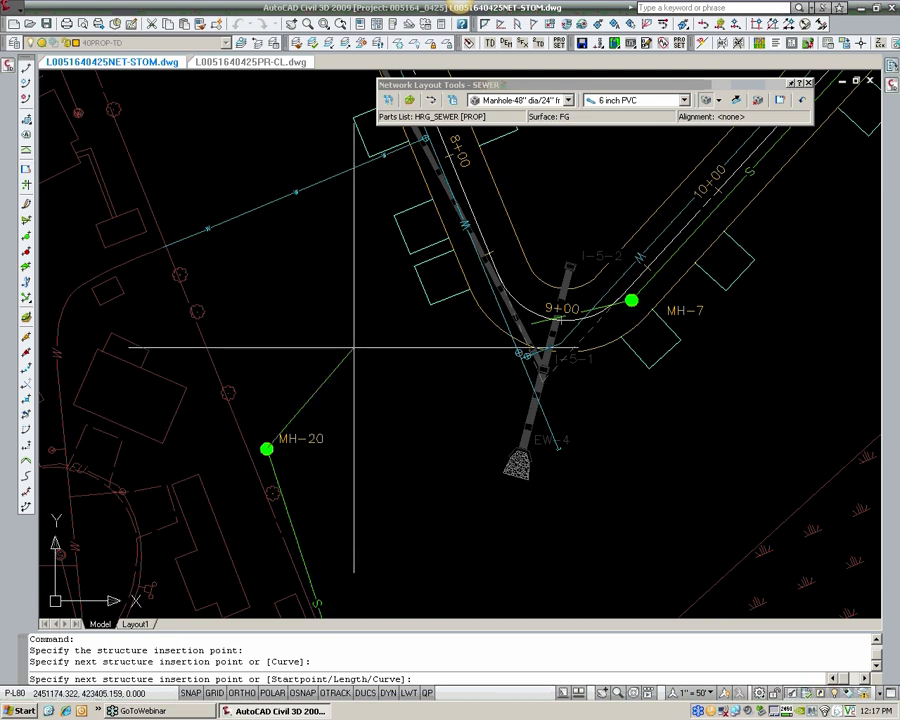
scroll(353, 348, down, 4)
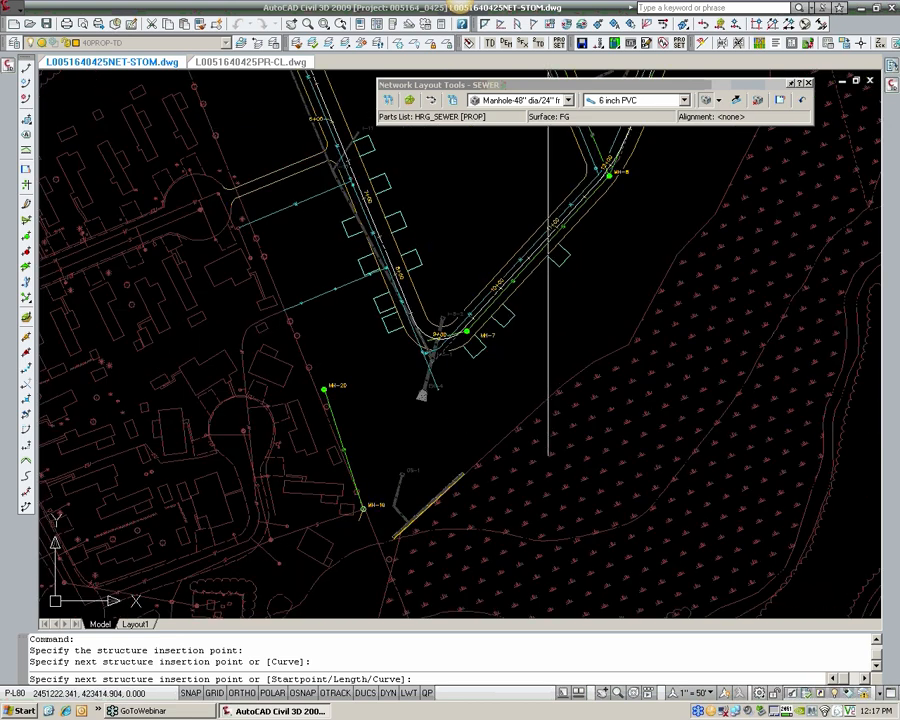
middle_drag(542, 236, 414, 434)
middle_drag(536, 246, 528, 357)
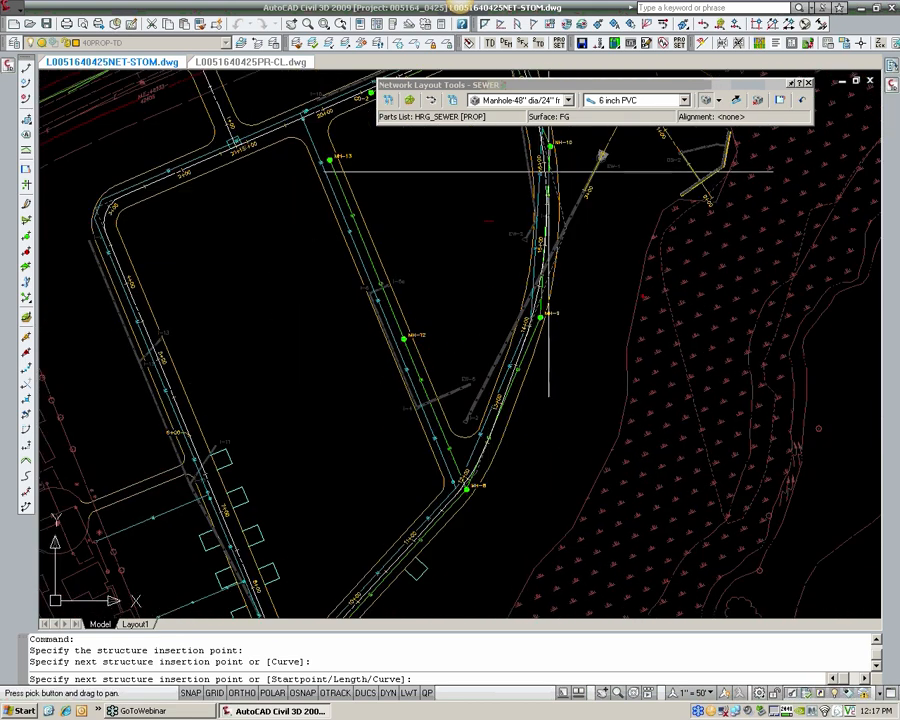
middle_drag(548, 171, 520, 217)
middle_drag(433, 228, 413, 330)
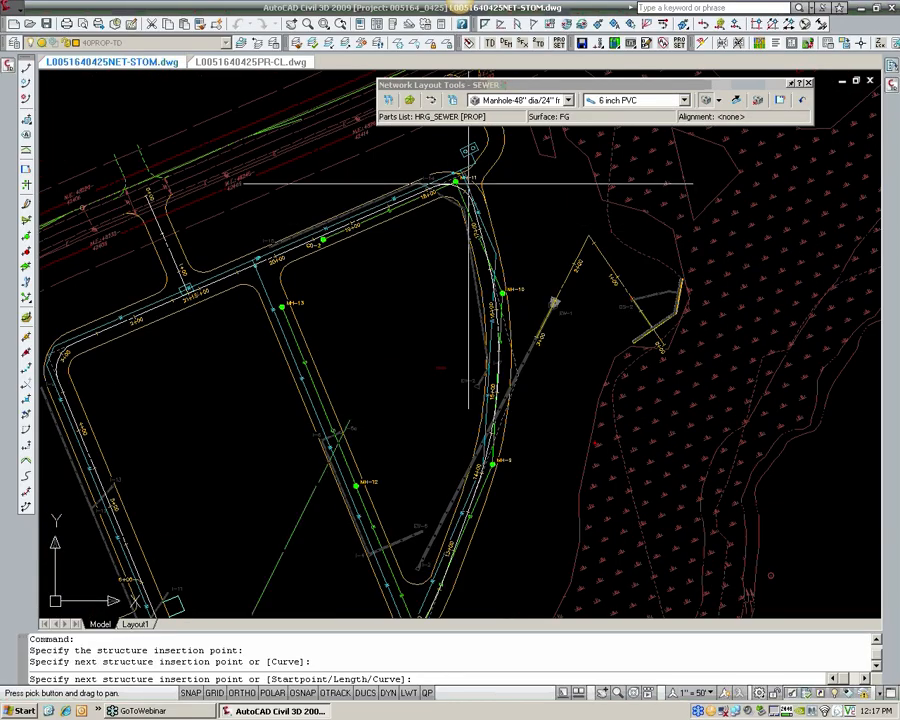
scroll(468, 183, up, 3)
scroll(468, 183, down, 1)
scroll(462, 185, down, 4)
scroll(353, 374, up, 6)
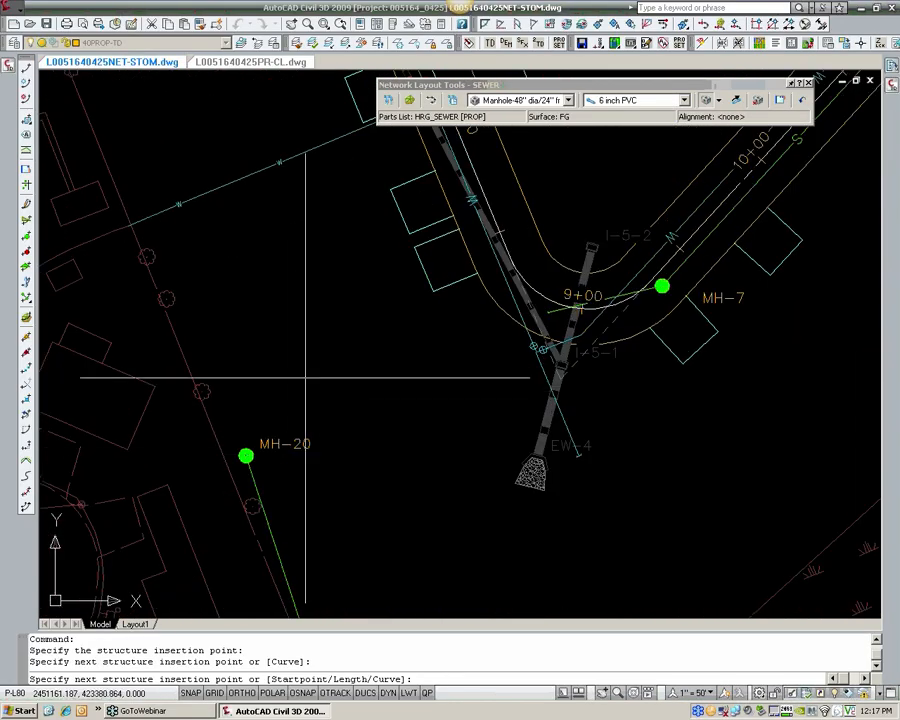
scroll(340, 350, up, 2)
middle_drag(340, 350, 320, 368)
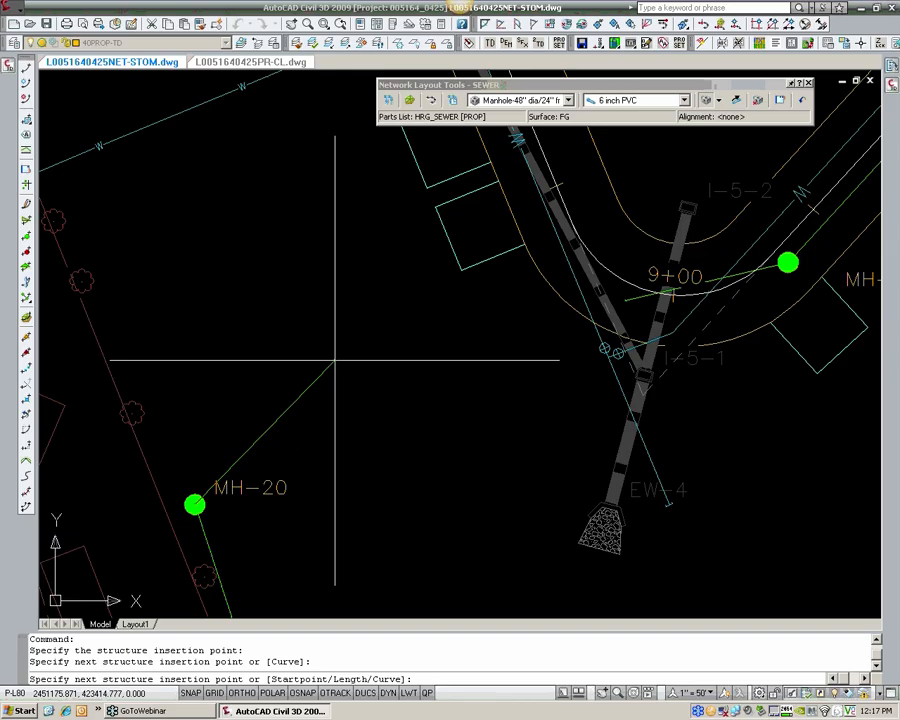
key(Return)
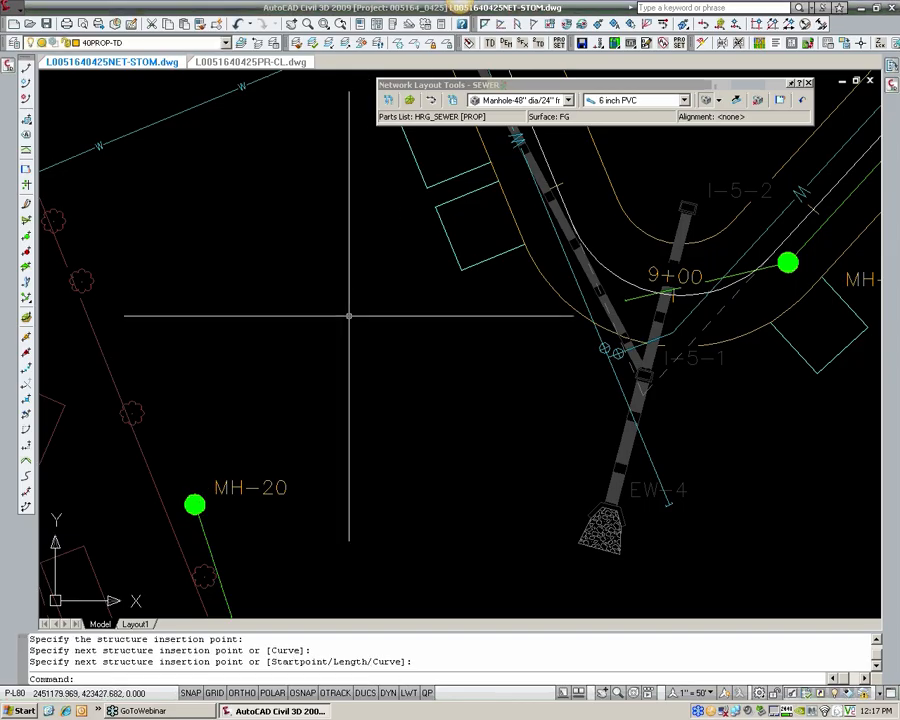
Step: Open the layout settings in the SEWER pipe network's properties
click(389, 102)
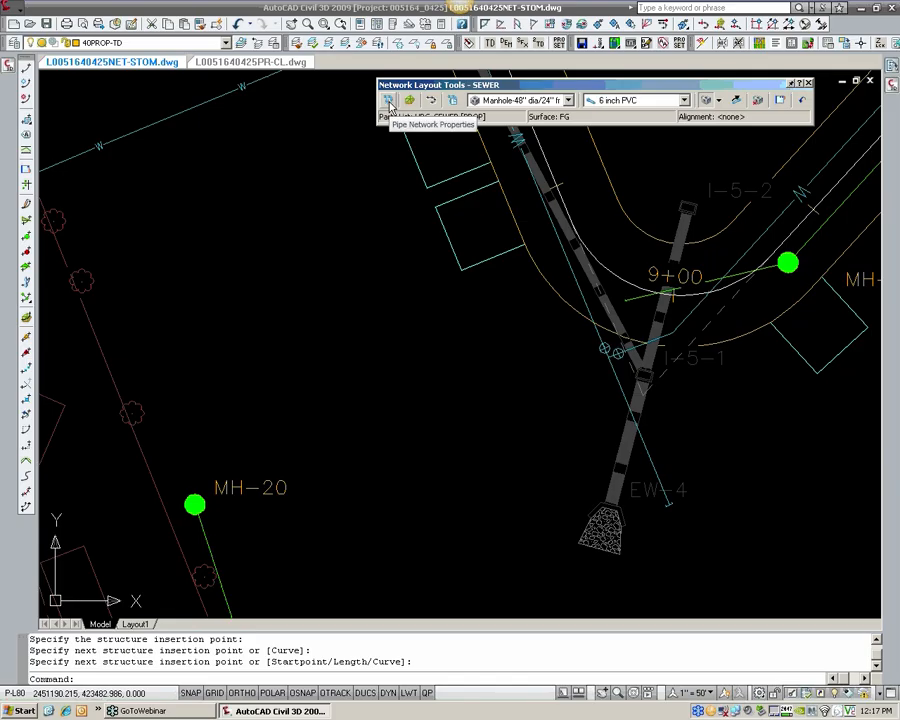
click(389, 104)
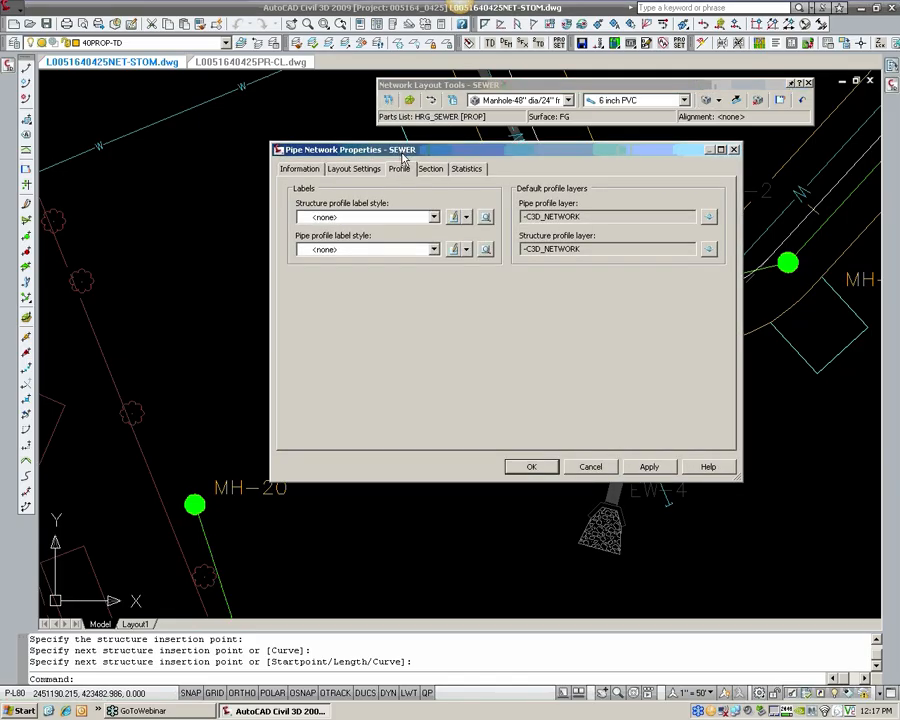
click(304, 171)
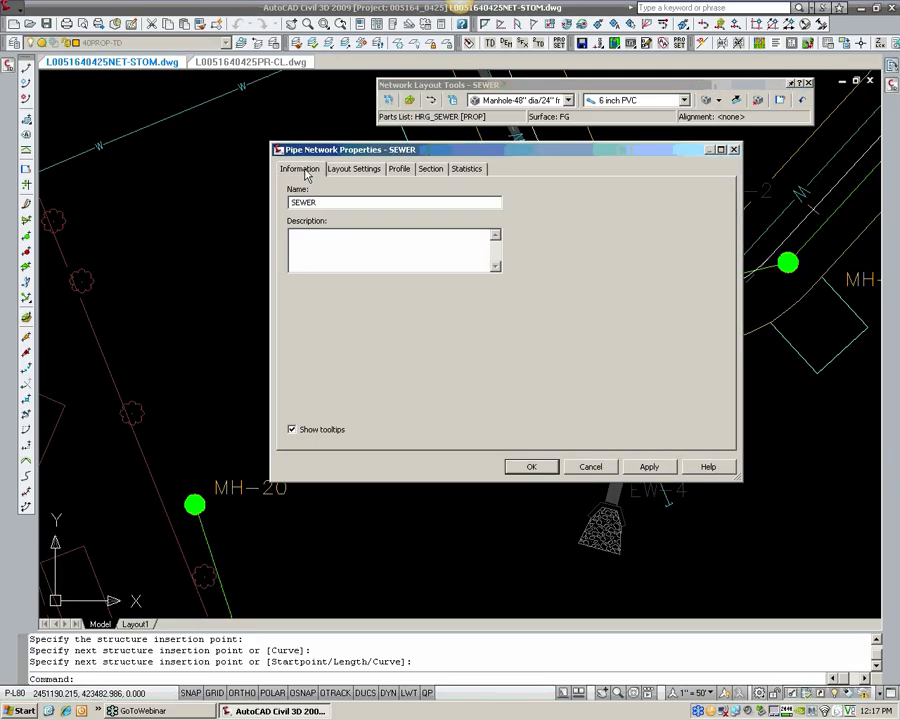
click(341, 172)
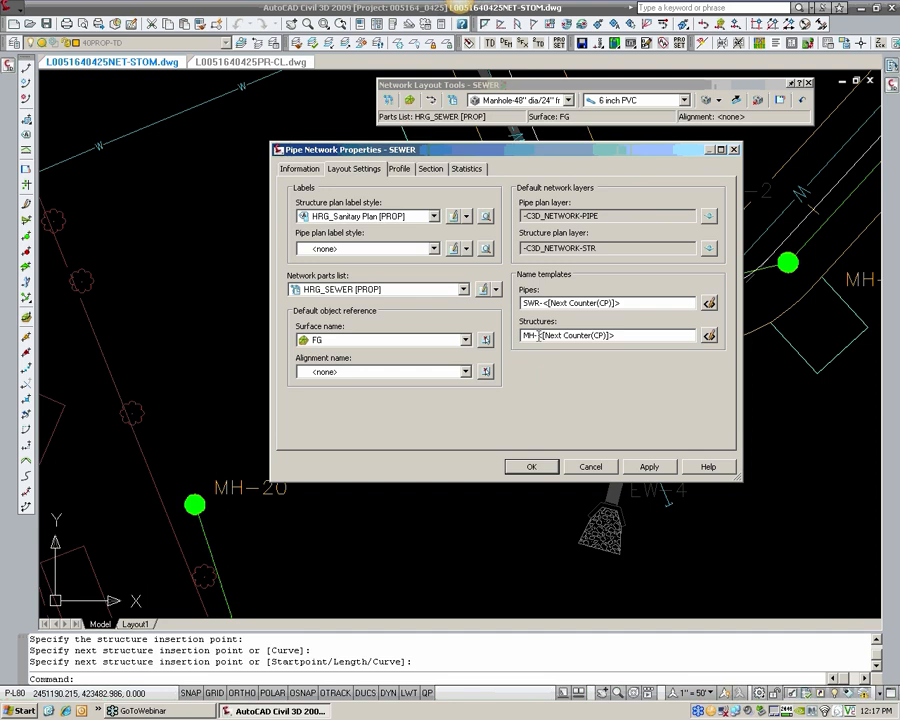
Step: Try STR as the prefix in the structure name template and restore the MH prefix
drag(533, 336, 513, 343)
text(STR)
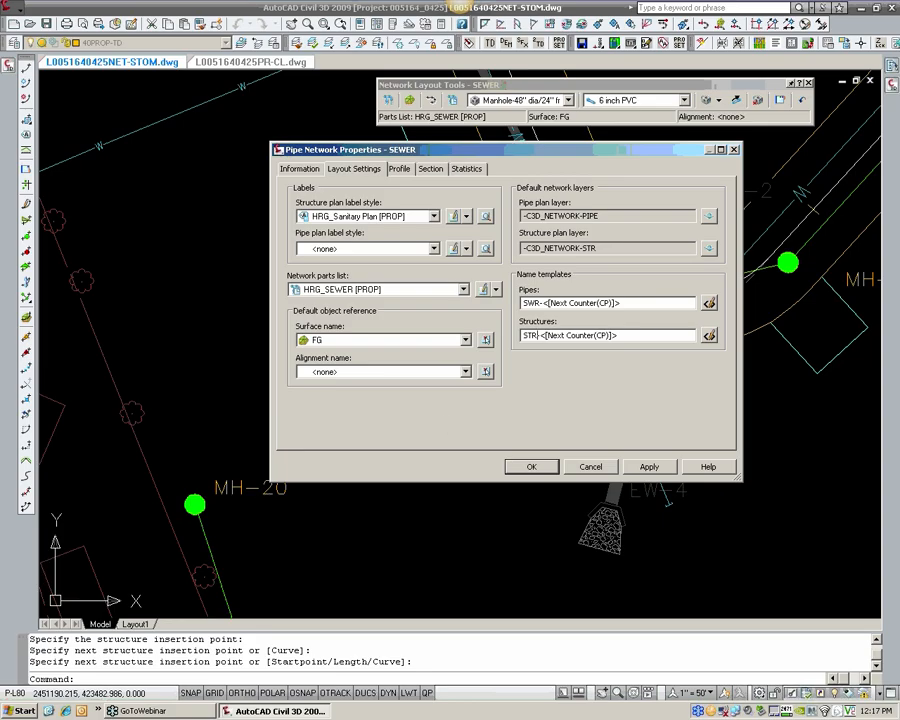
double_click(537, 335)
text(MH)
Step: Set the starting number of the structure name template to 51 and accept the network properties
click(709, 337)
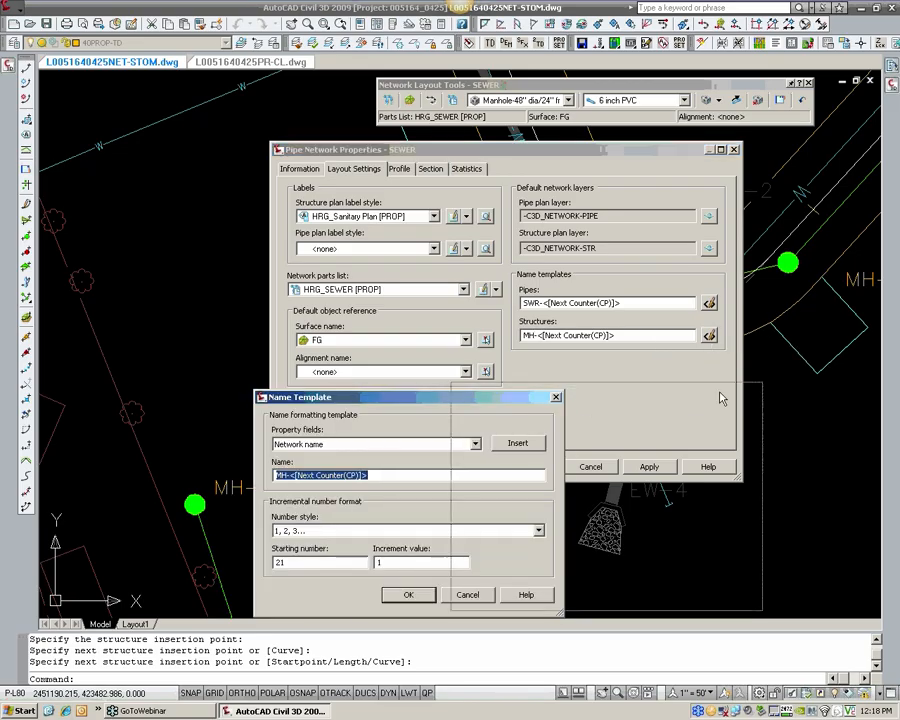
drag(525, 404, 755, 381)
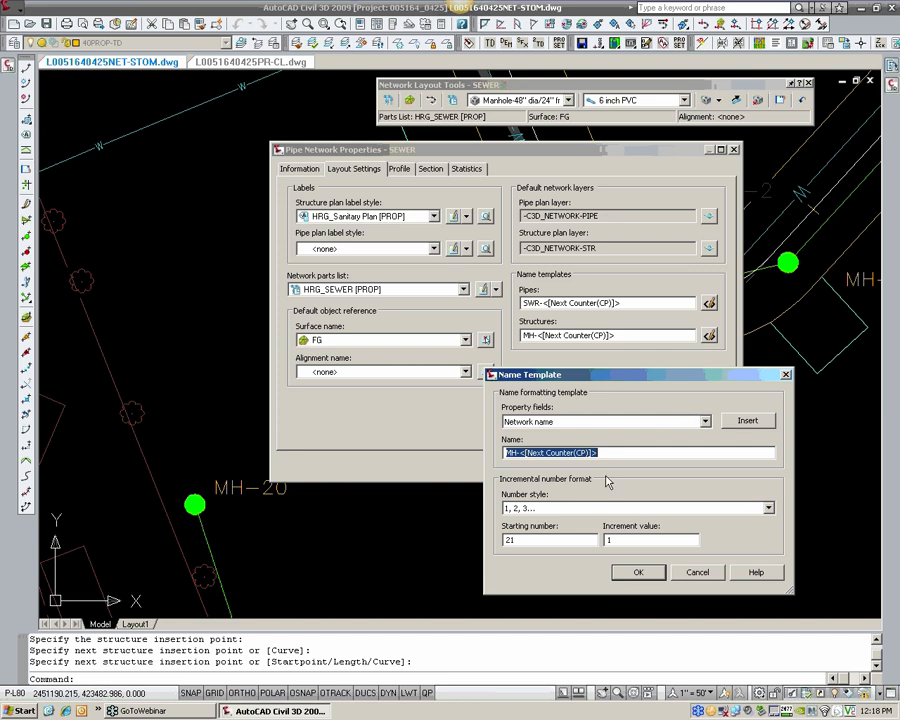
drag(520, 540, 479, 546)
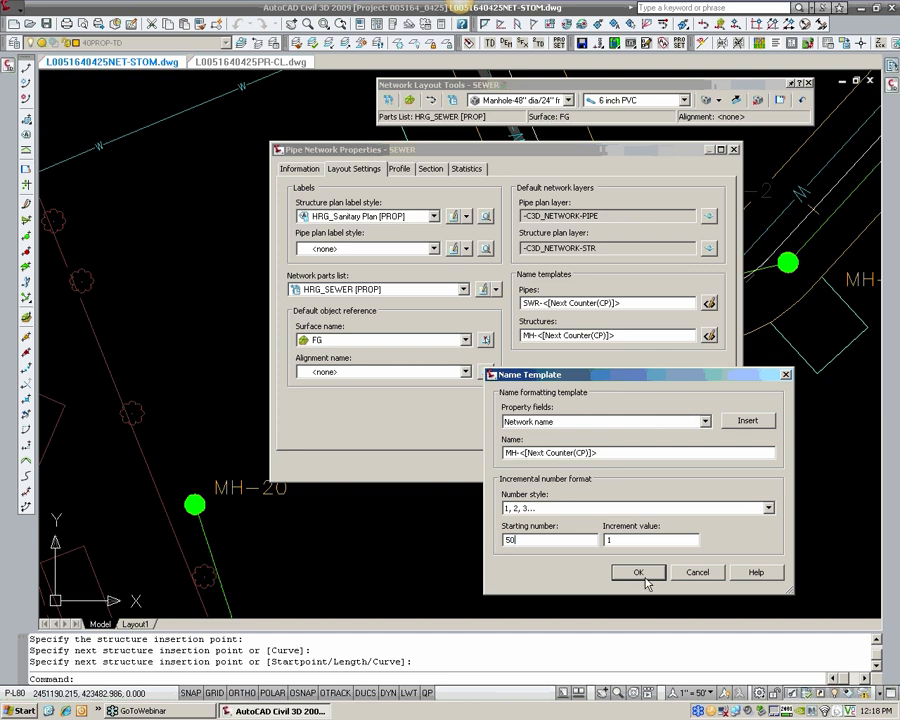
drag(515, 541, 510, 547)
text(1)
click(640, 574)
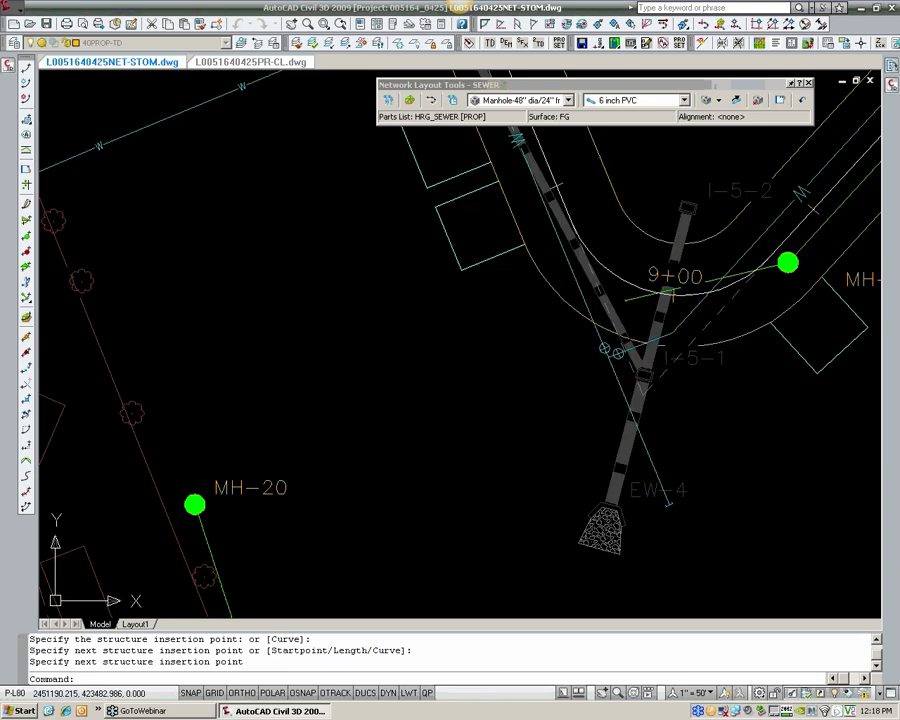
click(528, 464)
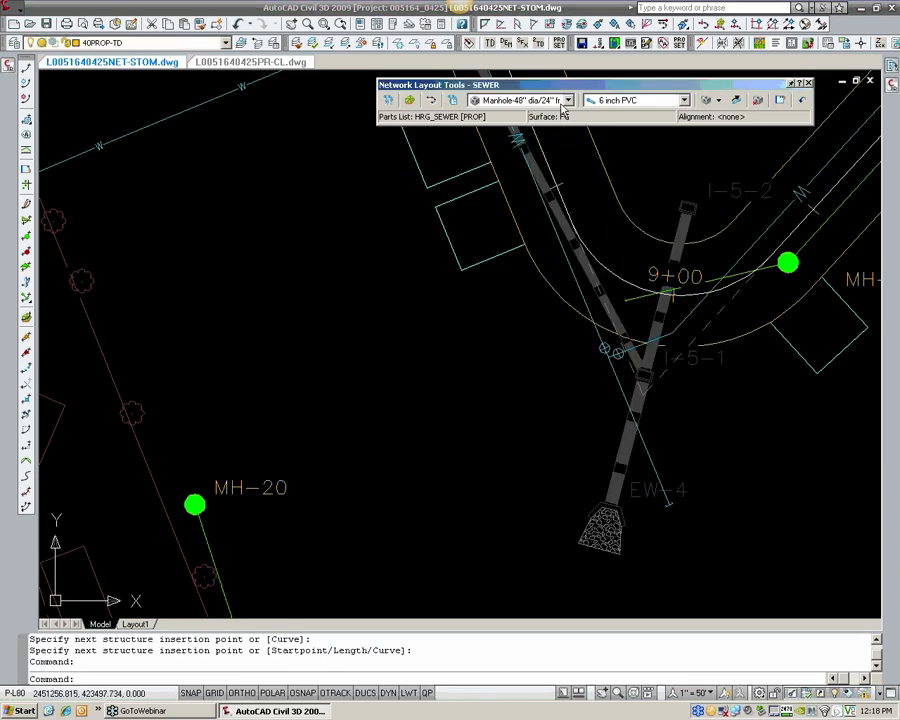
Step: Draw a 6 inch PVC pipe from MH-20 to the open end of pipe SWR-11 west of MH-7, placing a new manhole there
click(719, 101)
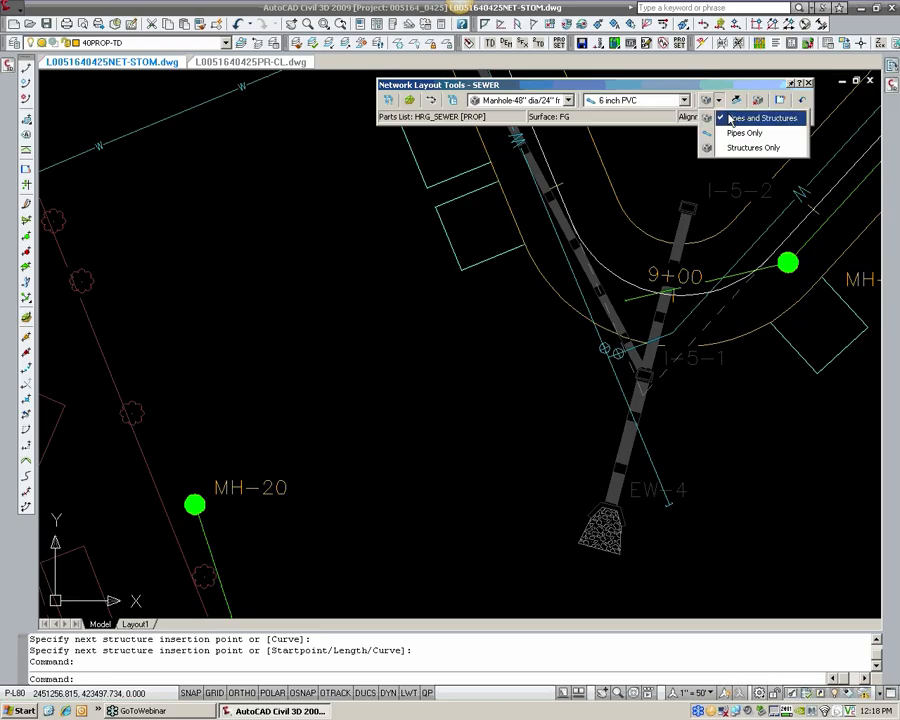
click(734, 122)
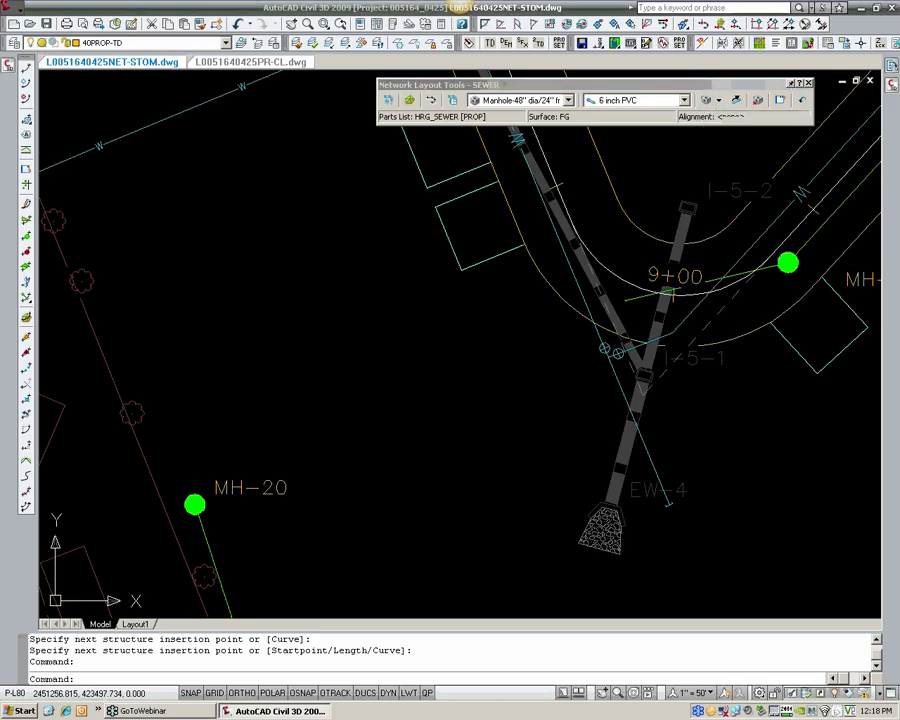
click(195, 502)
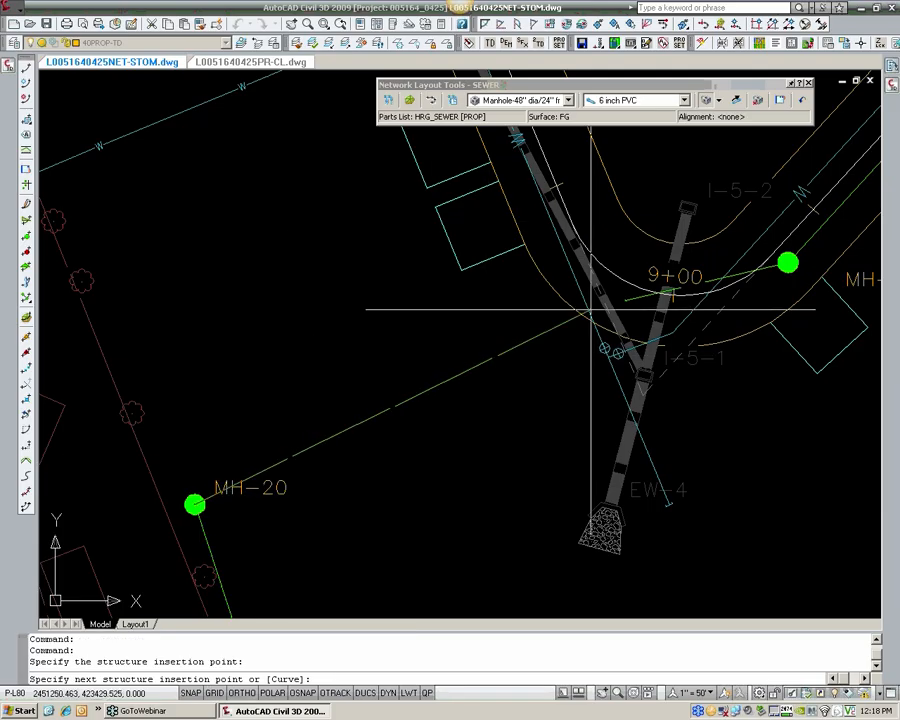
scroll(472, 355, up, 3)
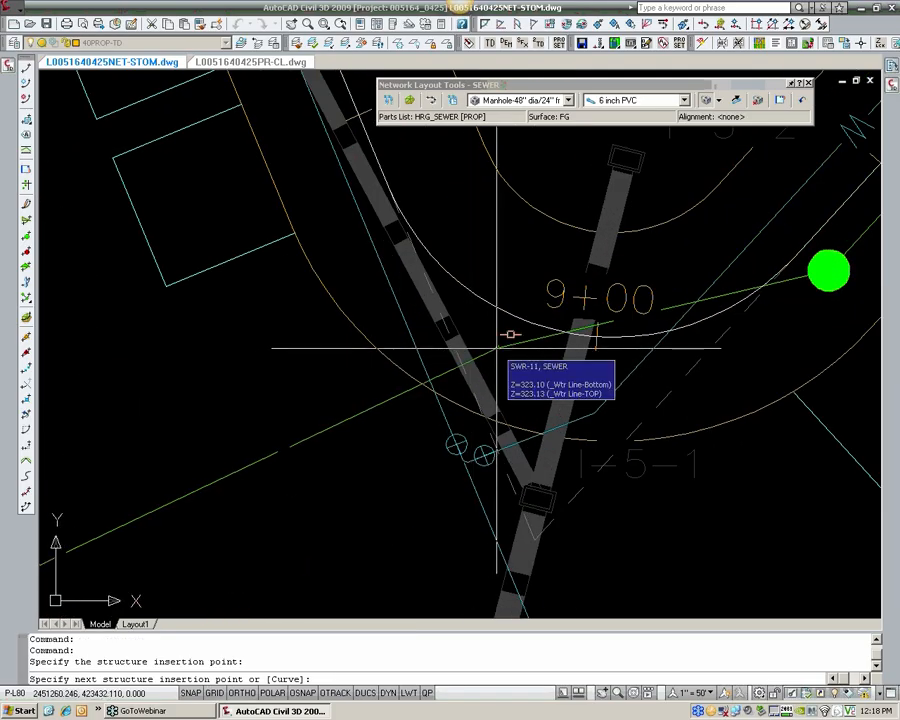
scroll(497, 348, down, 2)
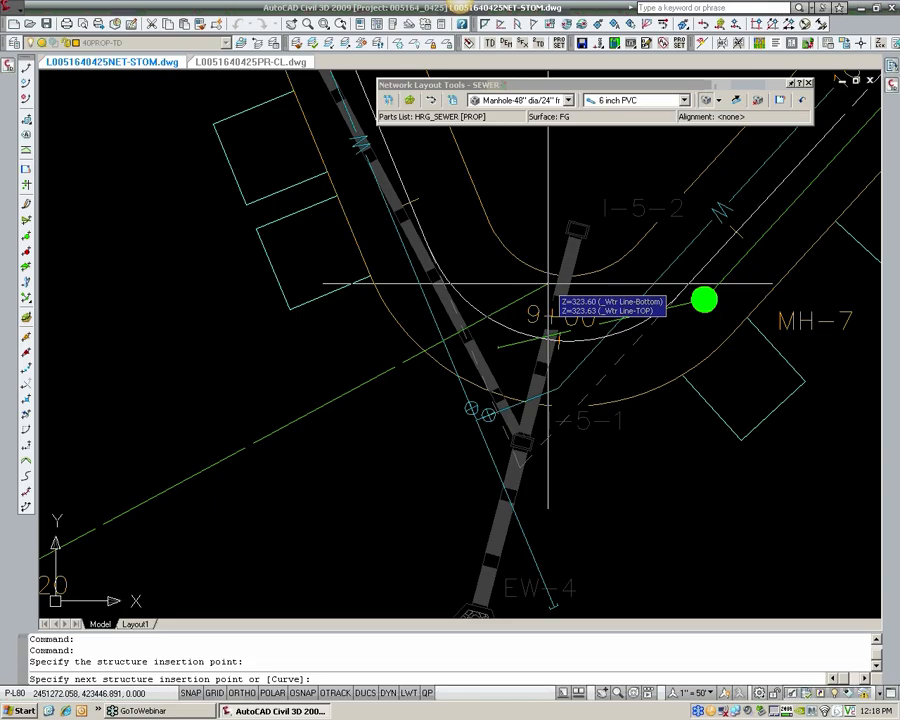
scroll(488, 347, up, 3)
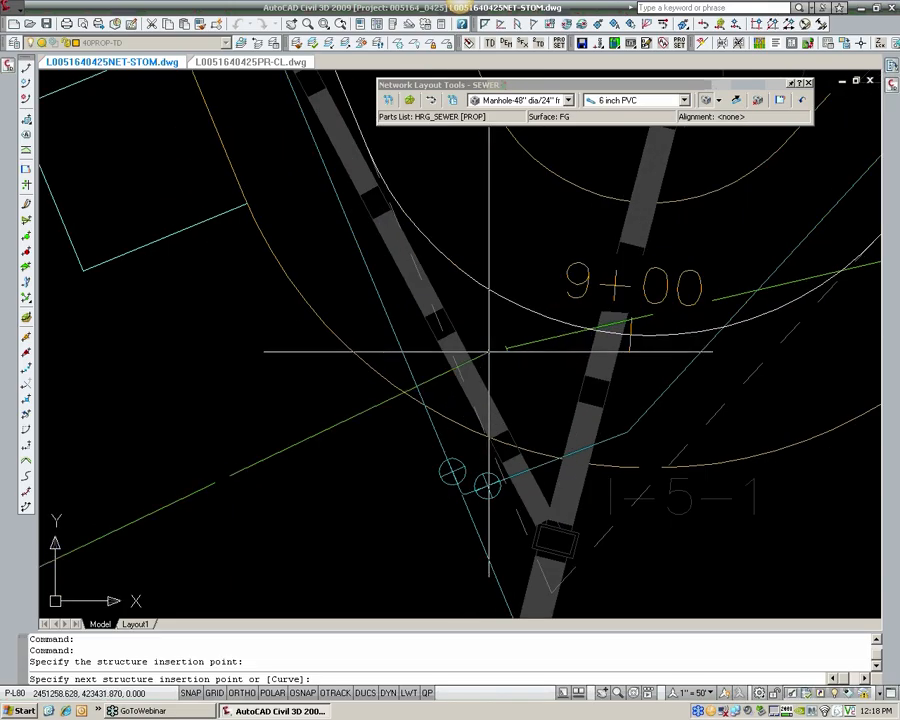
scroll(491, 351, down, 2)
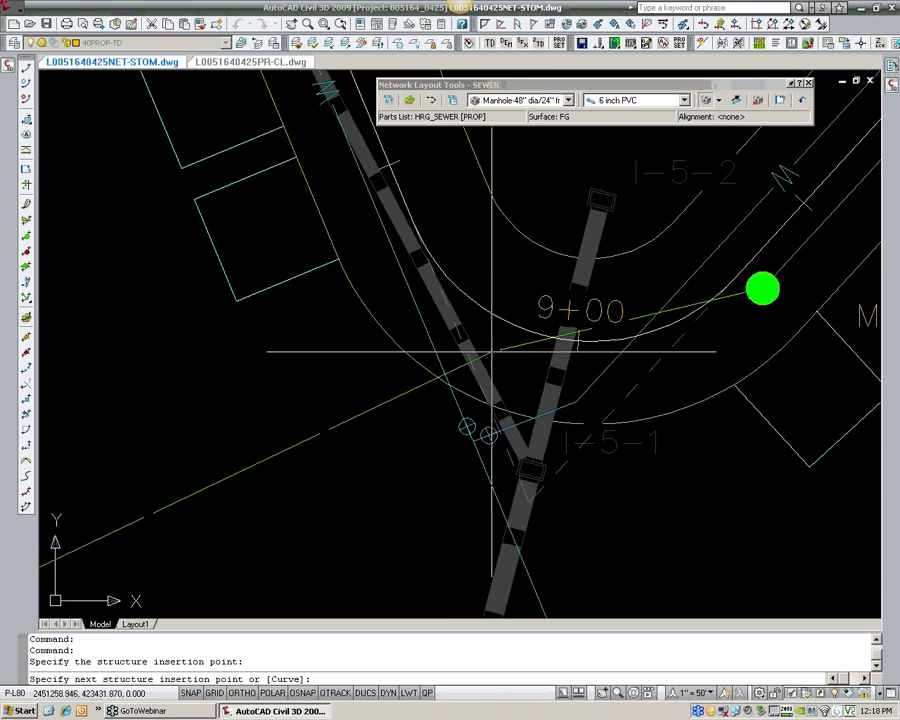
click(760, 289)
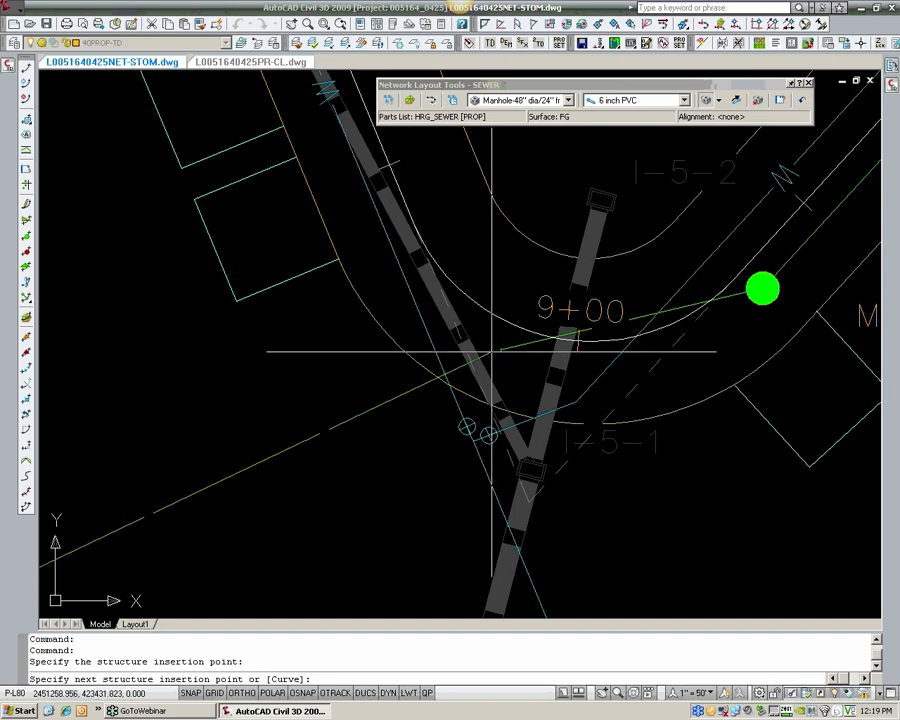
scroll(490, 352, up, 2)
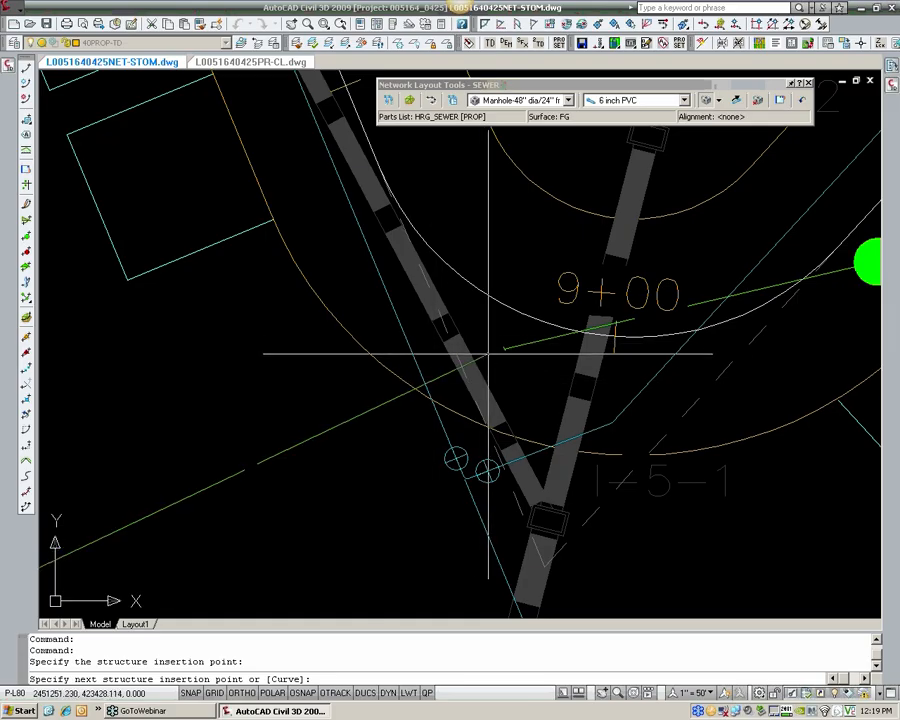
scroll(480, 352, up, 2)
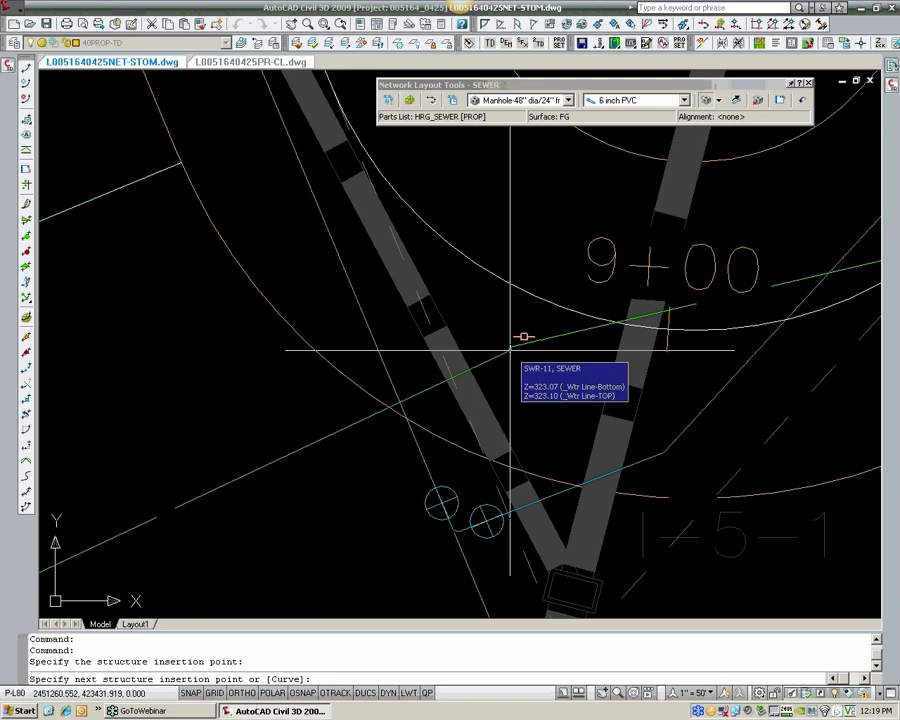
scroll(511, 349, up, 2)
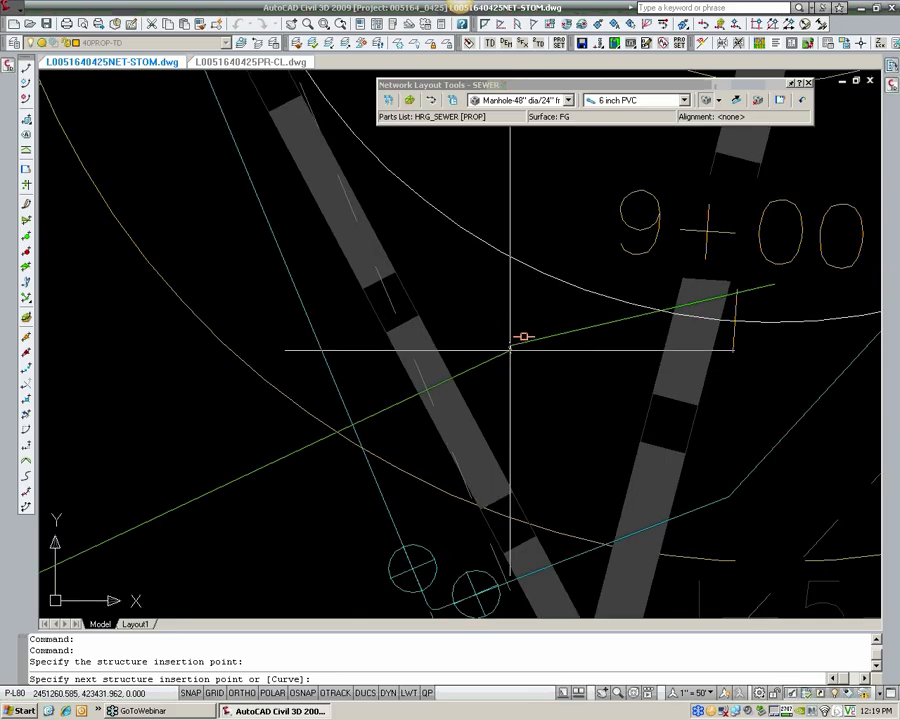
click(511, 345)
scroll(590, 381, down, 2)
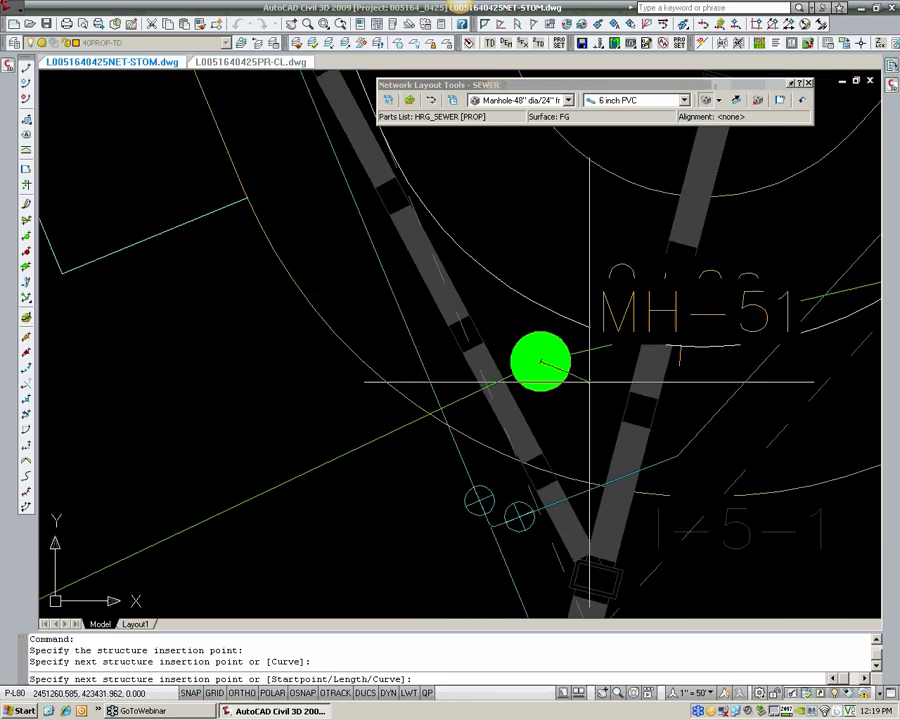
scroll(590, 381, down, 2)
mouse_move(600, 370)
middle_down()
mouse_move(424, 360)
mouse_move(358, 335)
middle_up()
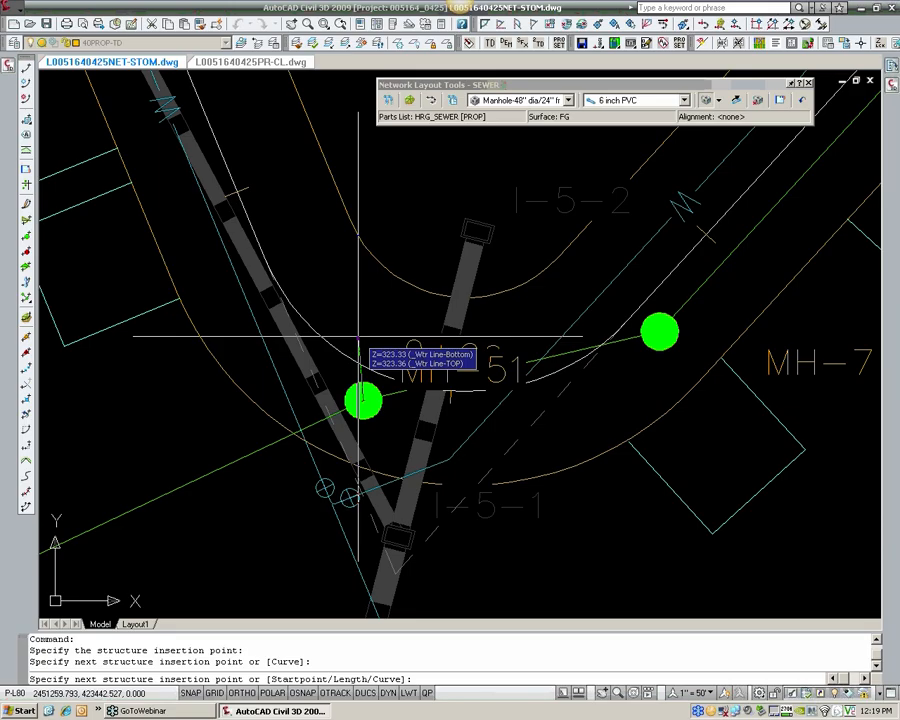
Step: Examine the road alignment north of MH-51 around station 6+00 for the next manhole location
middle_drag(289, 181, 332, 289)
scroll(331, 288, down, 2)
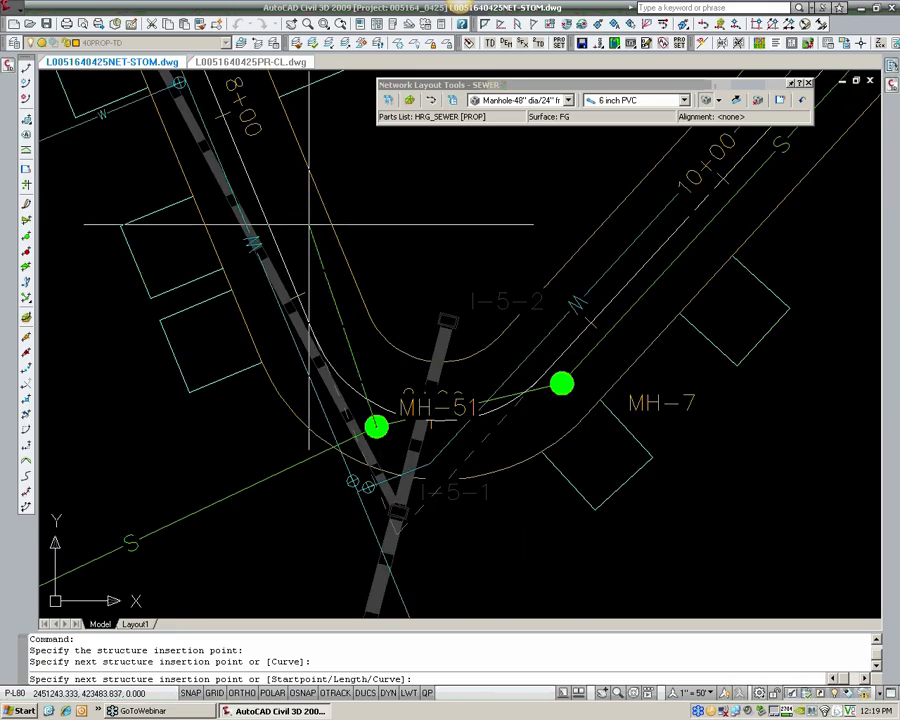
middle_drag(309, 224, 318, 330)
scroll(305, 256, down, 3)
middle_drag(233, 95, 254, 190)
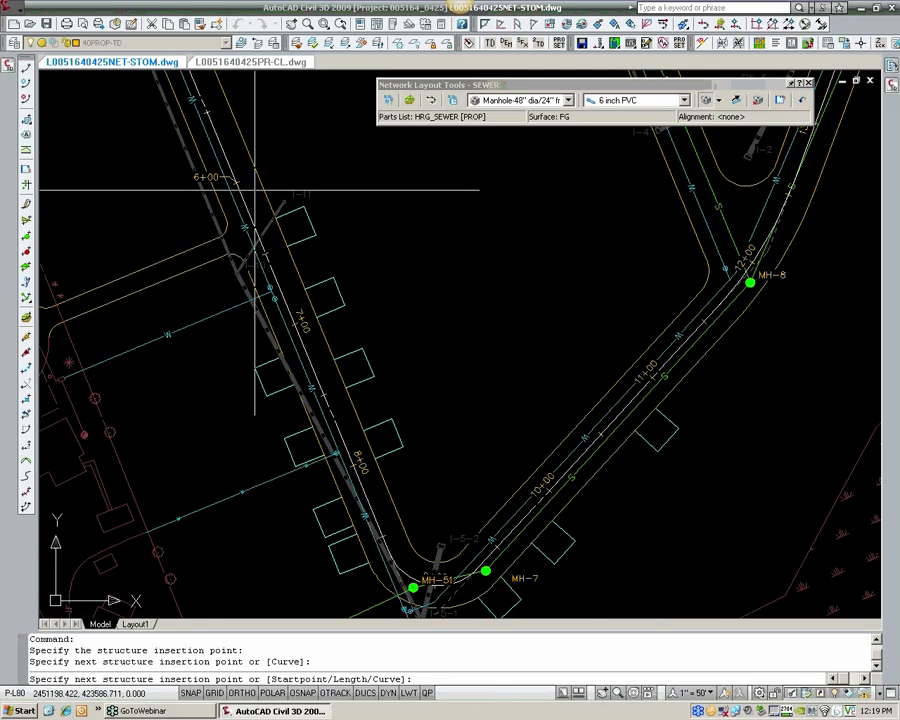
scroll(254, 190, up, 2)
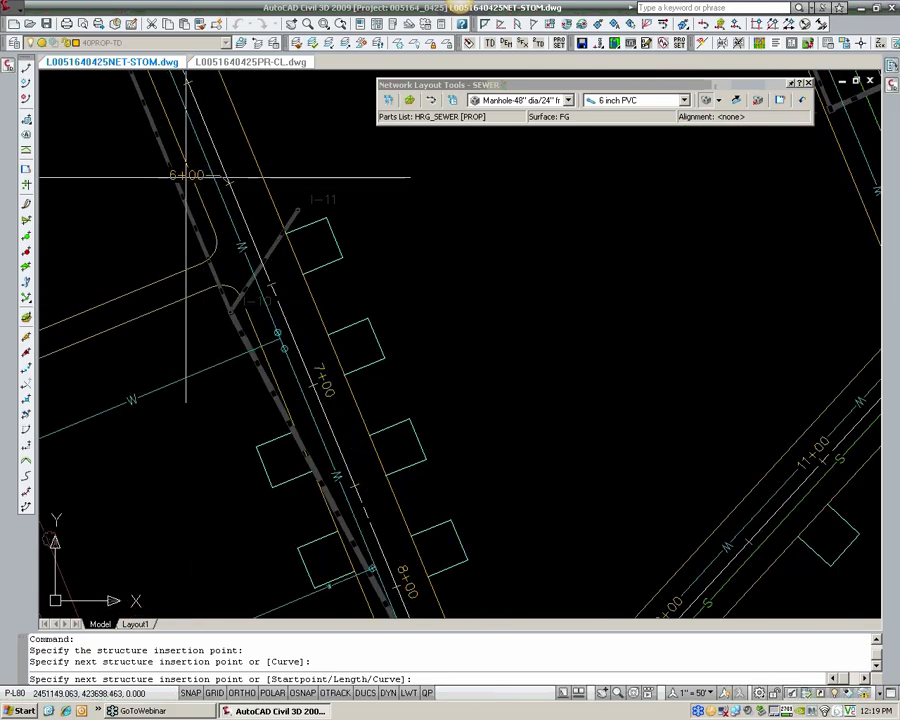
scroll(236, 174, up, 2)
middle_drag(235, 172, 267, 213)
scroll(256, 220, up, 2)
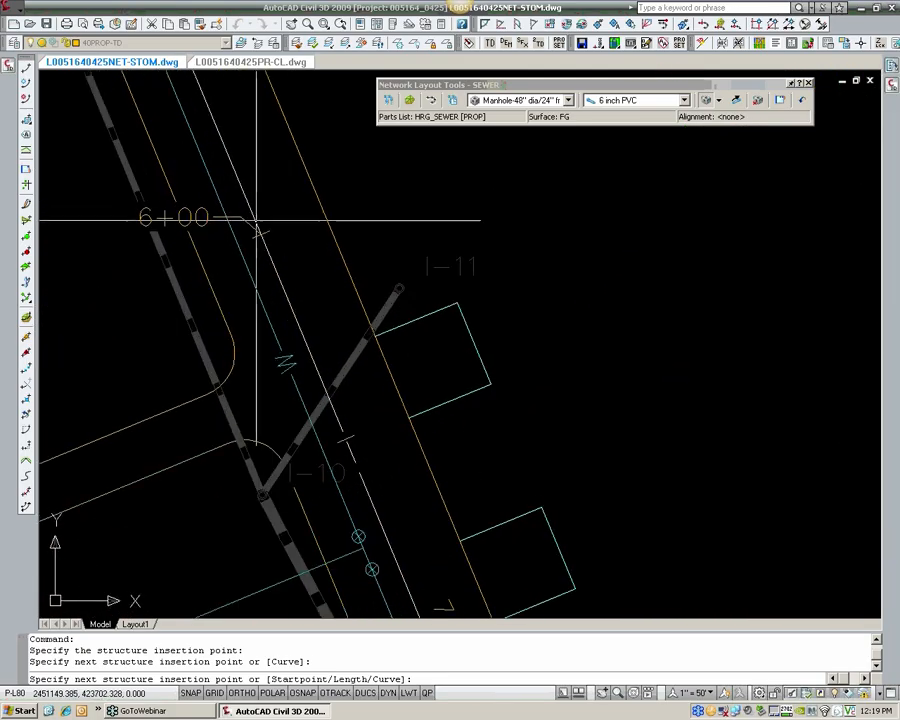
scroll(258, 228, down, 5)
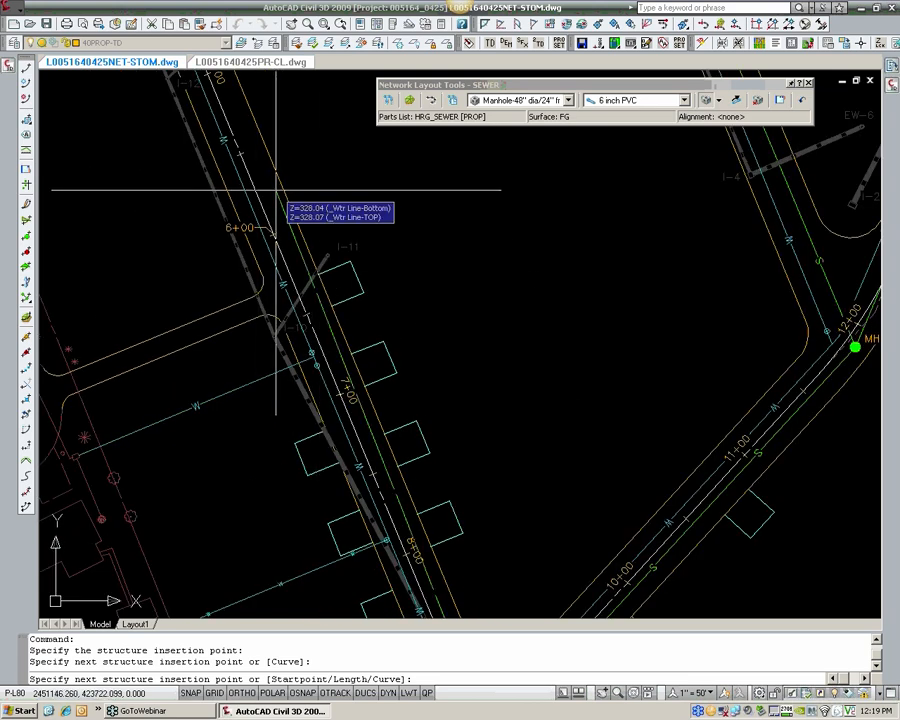
scroll(276, 224, up, 4)
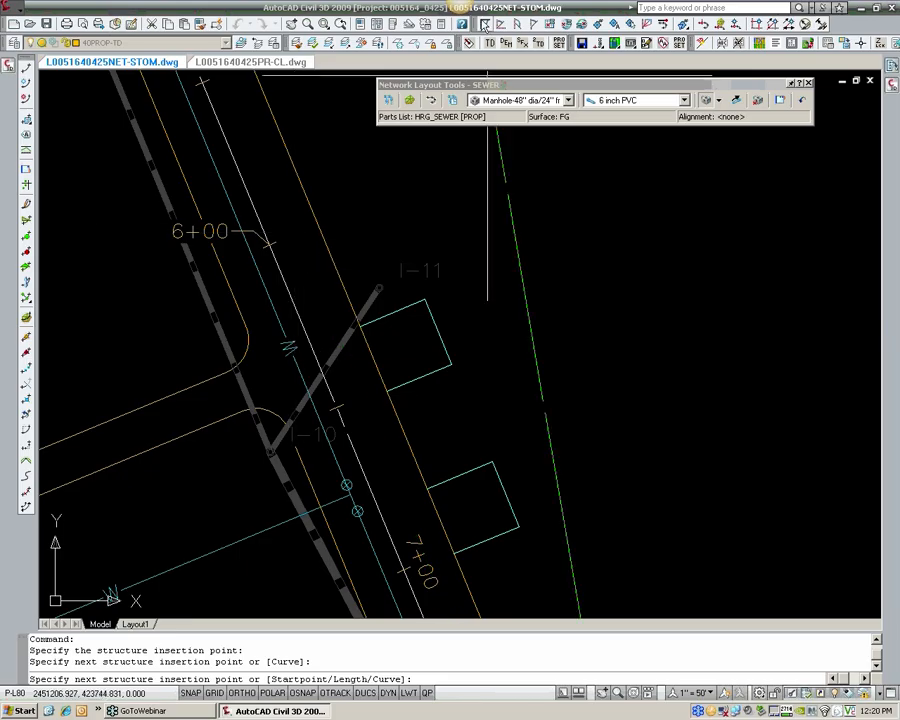
Step: Undock the Transparent Commands toolbar, check its entry in the CIVIL toolbar list, and dock it again
drag(477, 21, 474, 199)
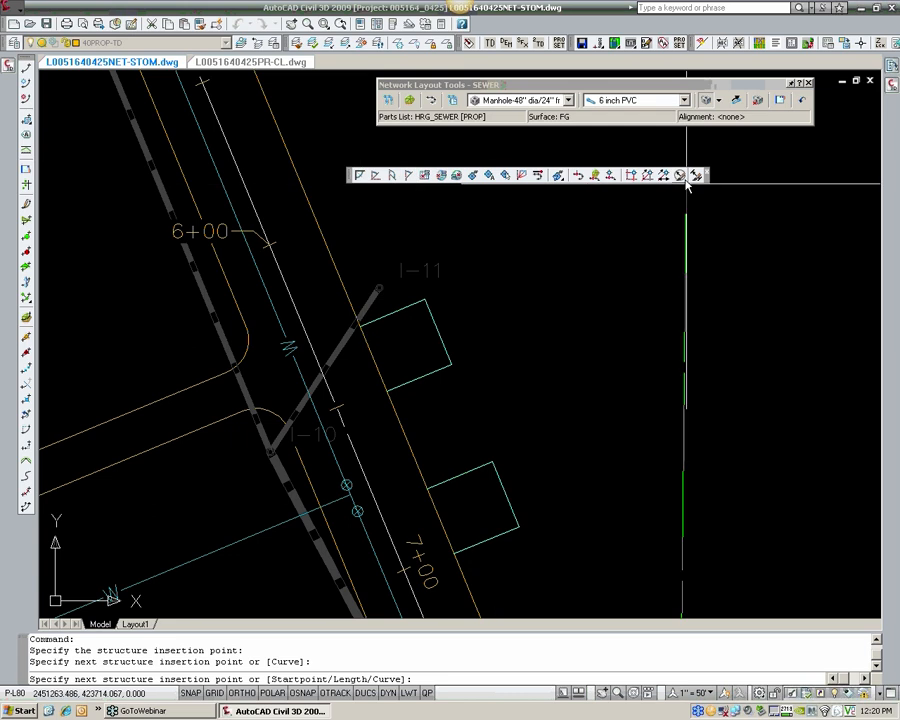
right_click(708, 23)
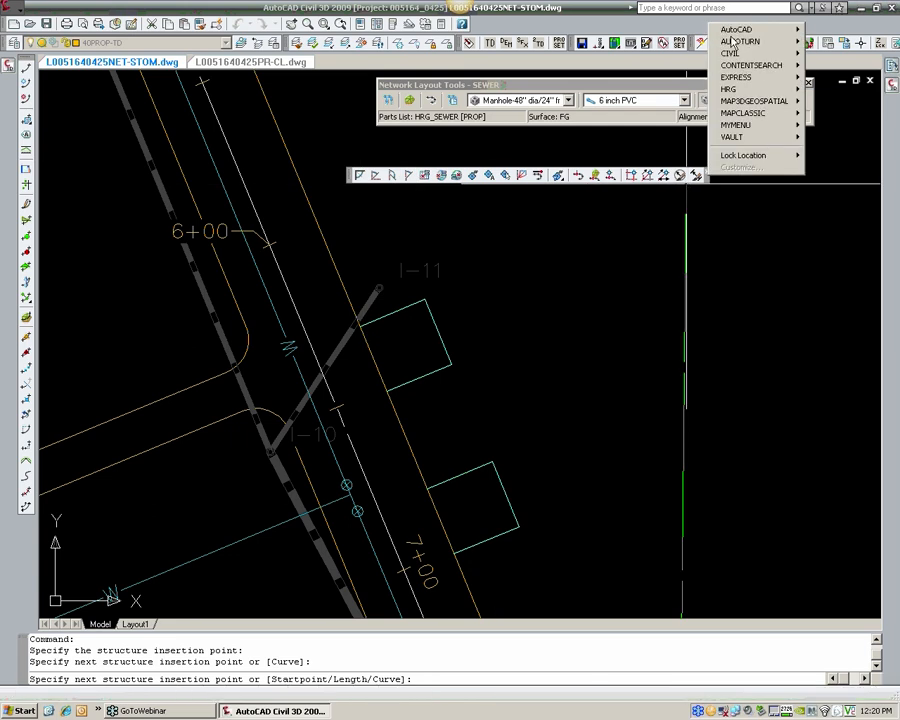
mouse_move(732, 53)
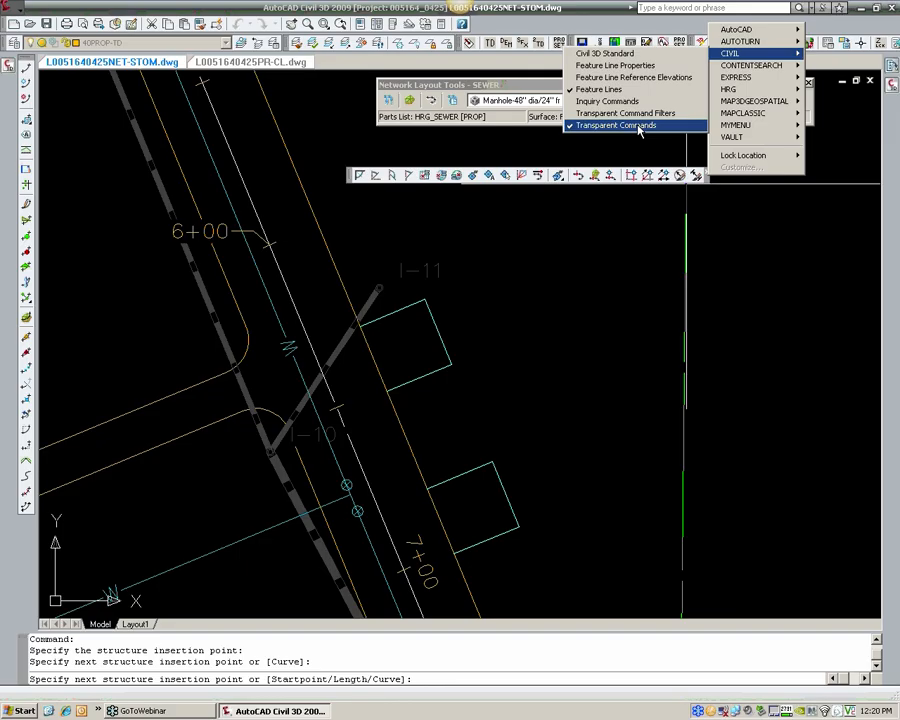
click(640, 127)
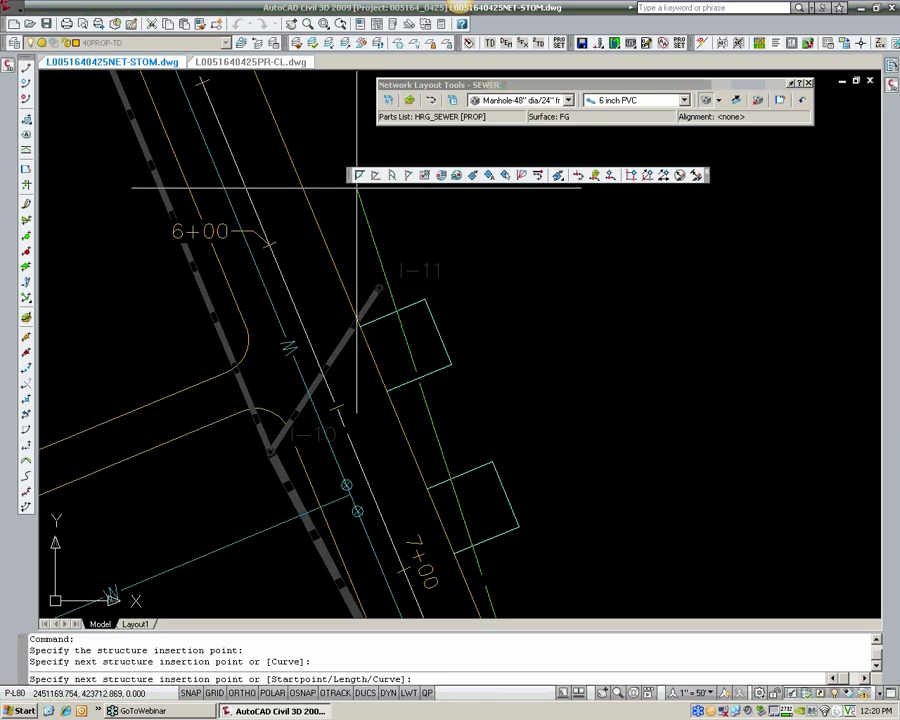
mouse_move(352, 183)
mouse_down()
mouse_move(383, 152)
mouse_move(430, 45)
mouse_move(492, 30)
mouse_up()
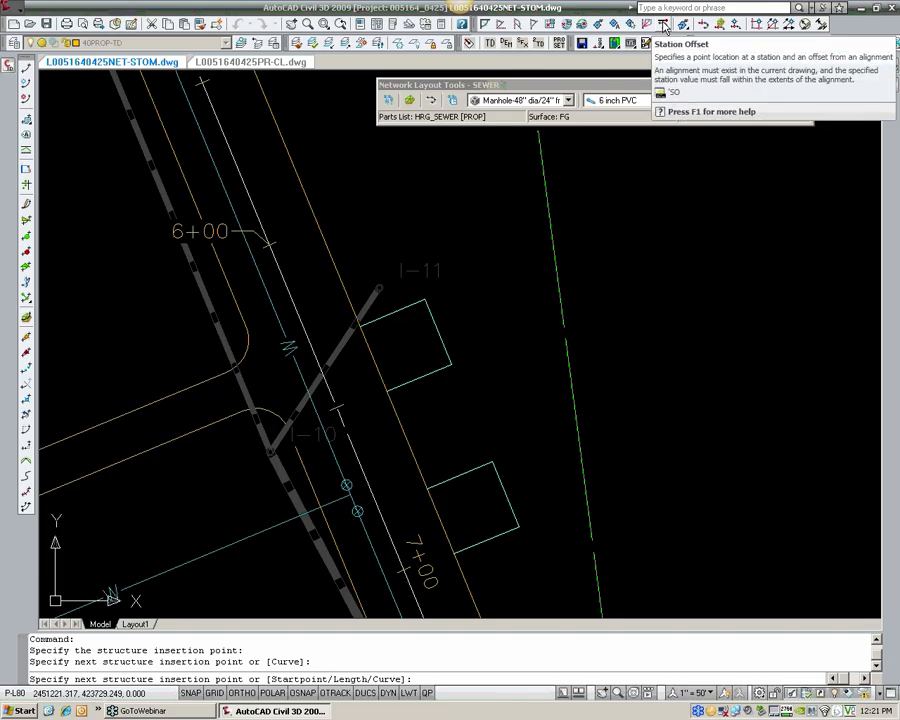
Step: Place the next manhole and its connecting pipe by Station Offset on the road alignment at station 600, offset -5
click(664, 26)
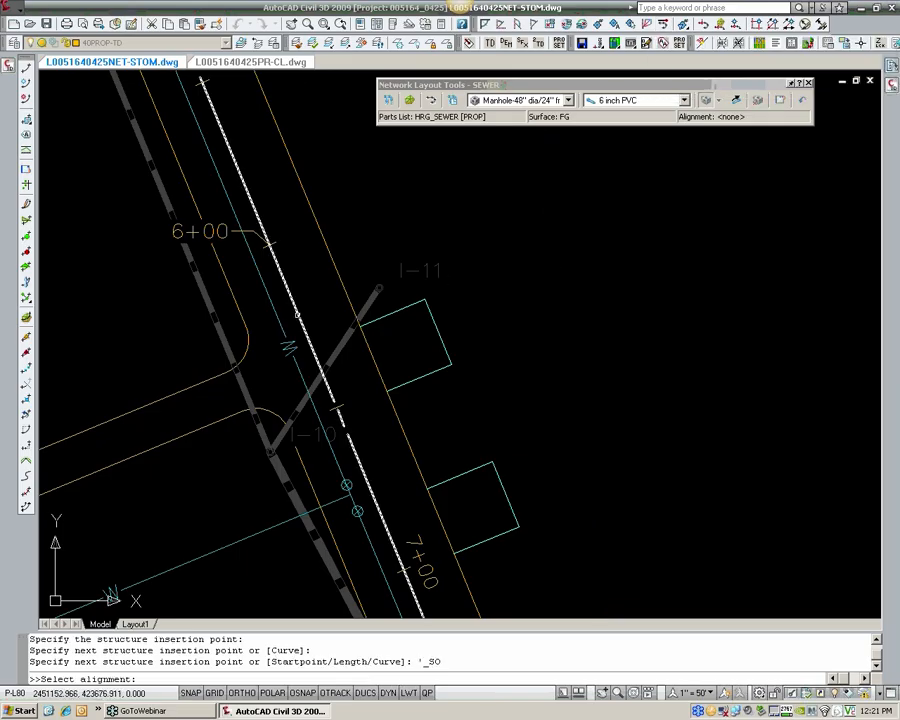
click(287, 328)
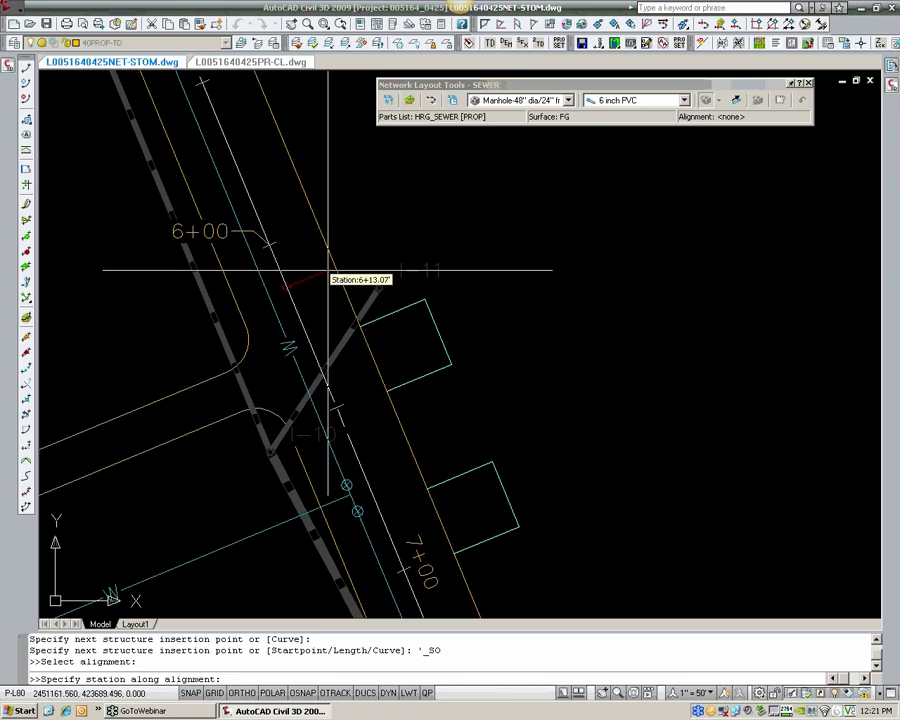
text(600)
key(Return)
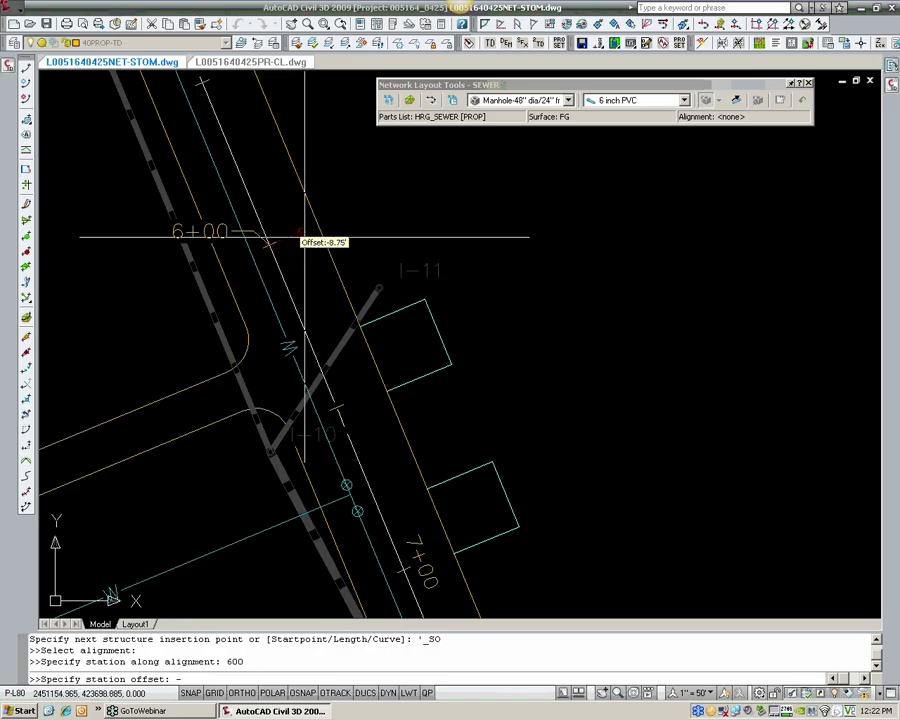
text(5)
key(Return)
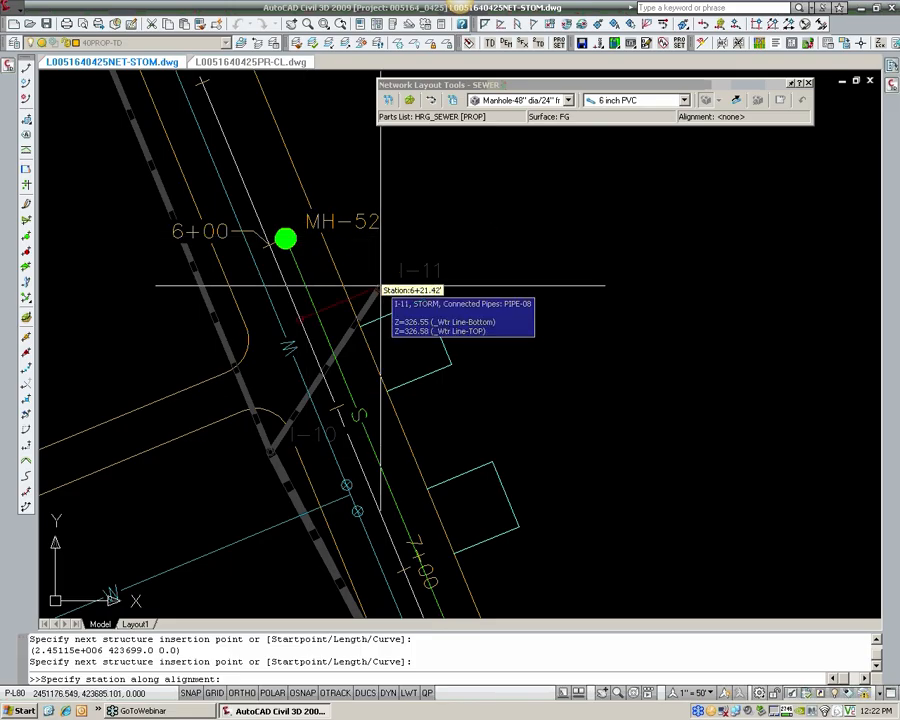
Step: Place another manhole by Station Offset at station 310, on the inner side of the curve near 3+00, connected by pipe to MH-52
scroll(380, 286, down, 1)
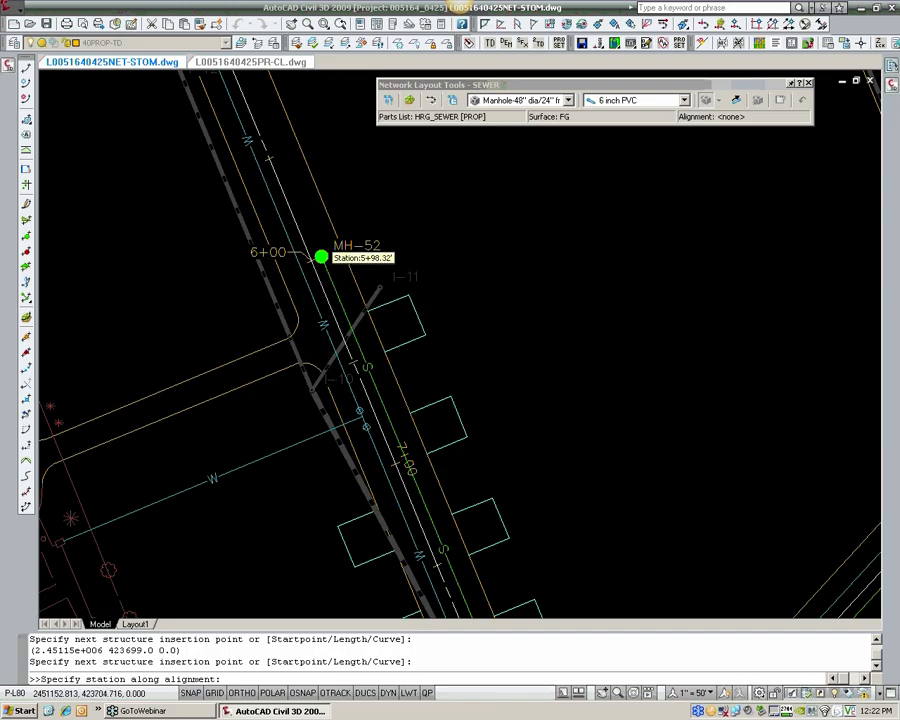
scroll(320, 257, down, 1)
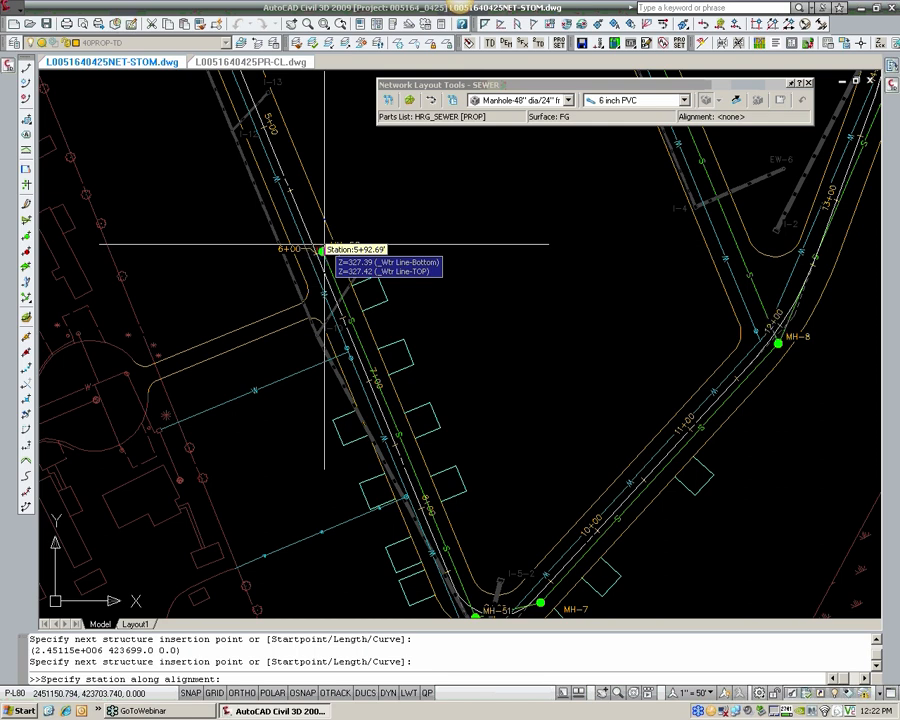
scroll(320, 250, up, 2)
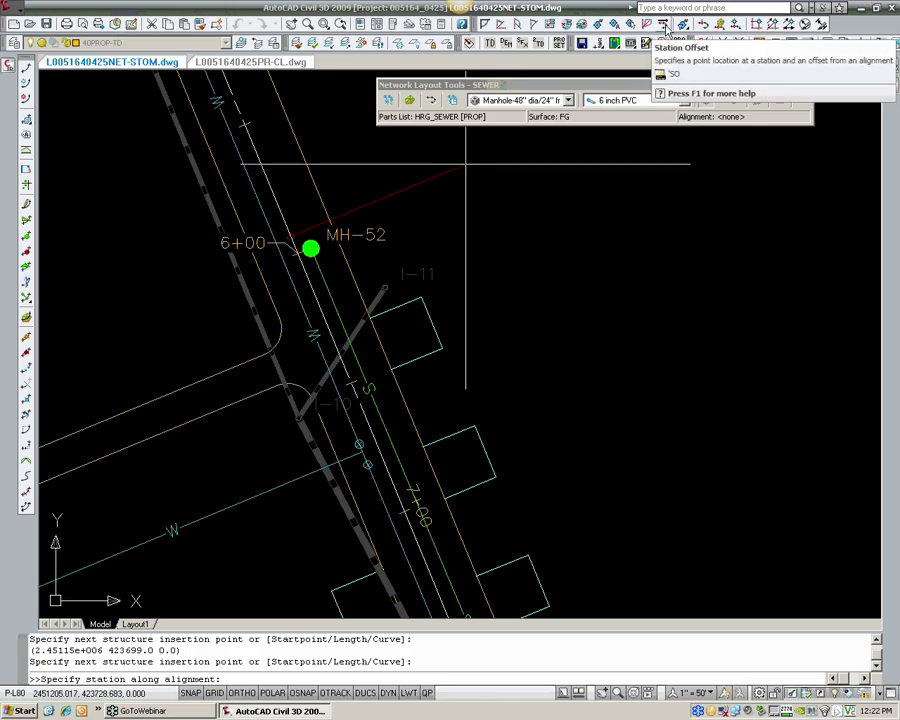
scroll(370, 288, down, 3)
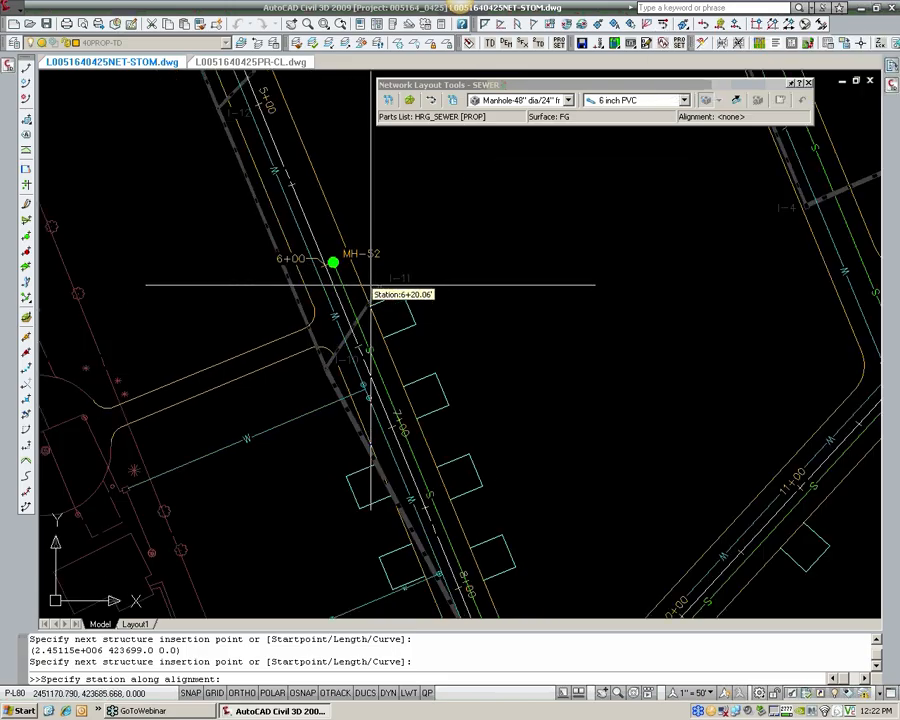
middle_drag(406, 242, 442, 380)
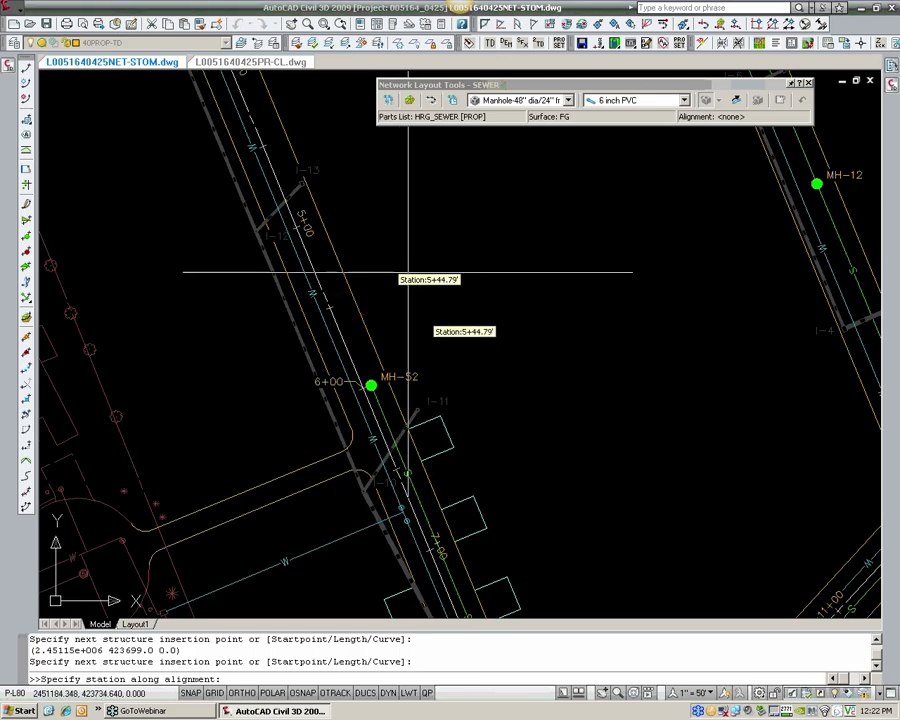
mouse_move(414, 288)
middle_down()
mouse_move(443, 331)
mouse_move(469, 403)
middle_up()
middle_drag(370, 238, 416, 378)
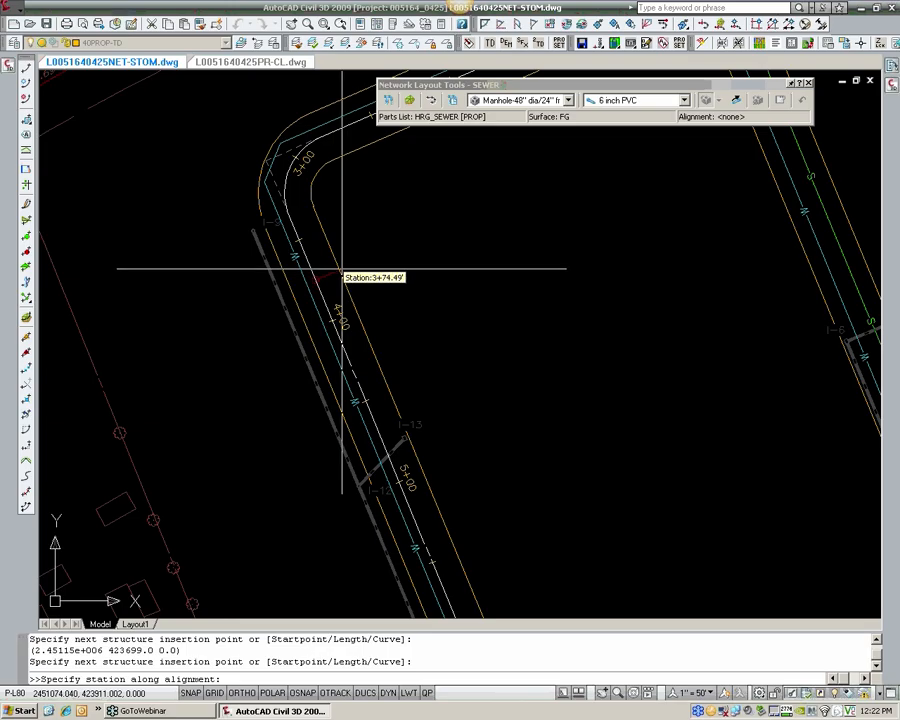
scroll(296, 175, up, 1)
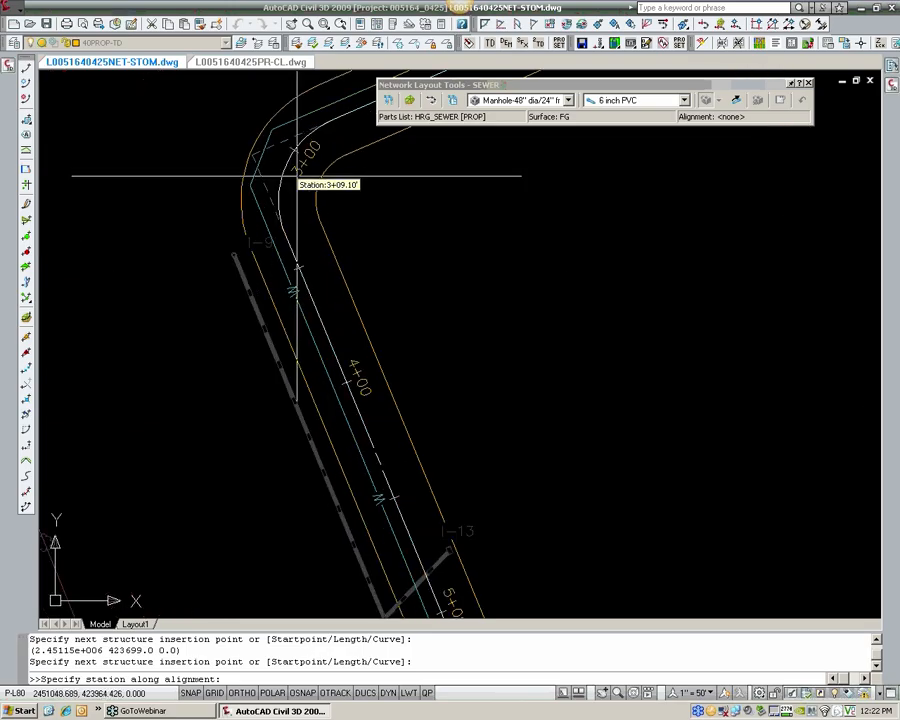
scroll(296, 180, up, 1)
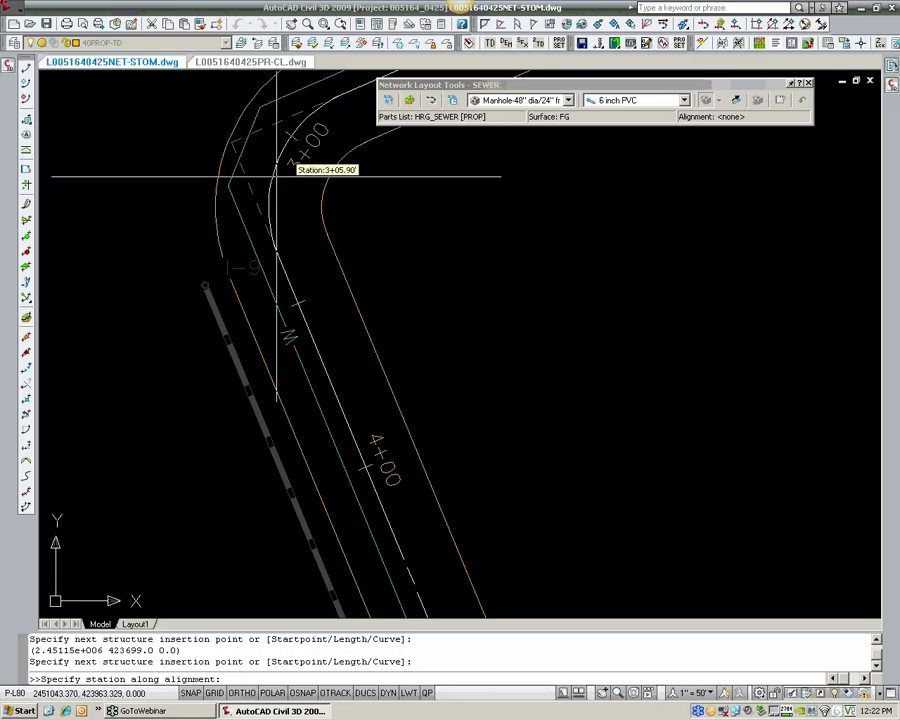
scroll(286, 176, up, 2)
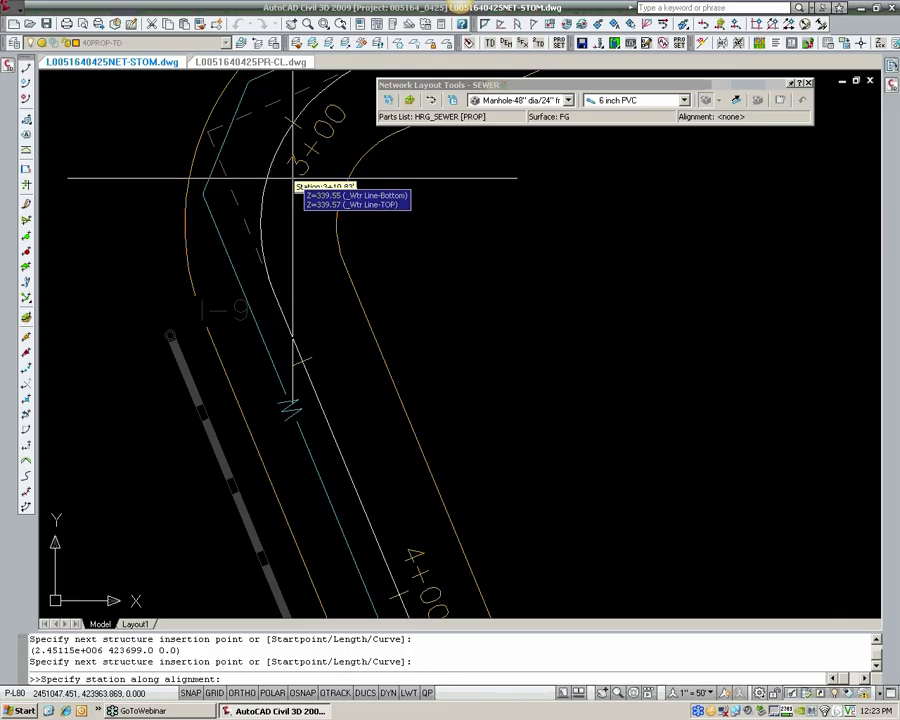
text(310)
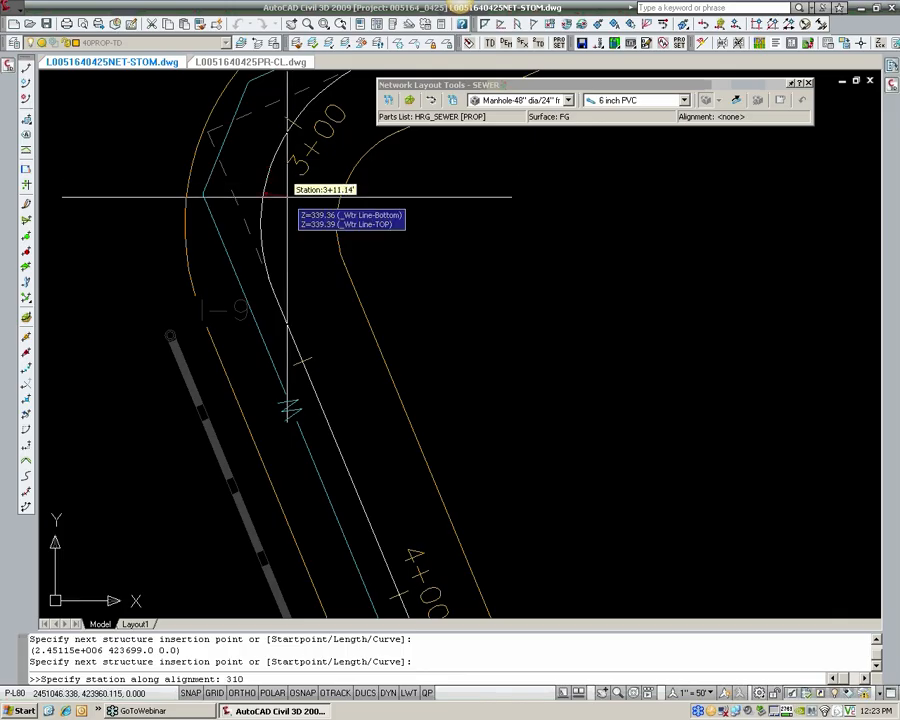
key(Return)
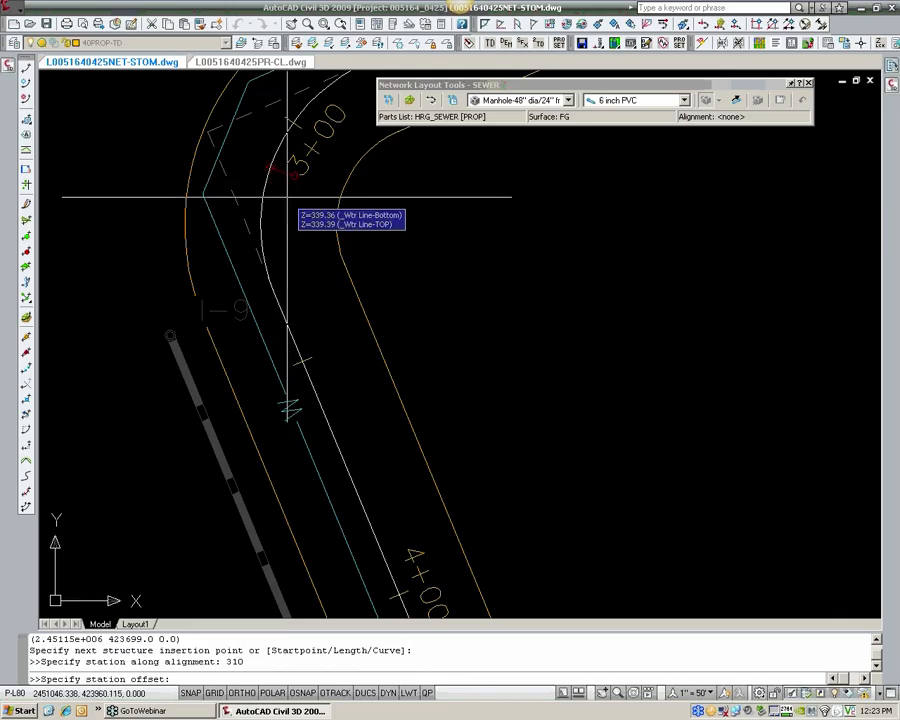
text(0)
key(Return)
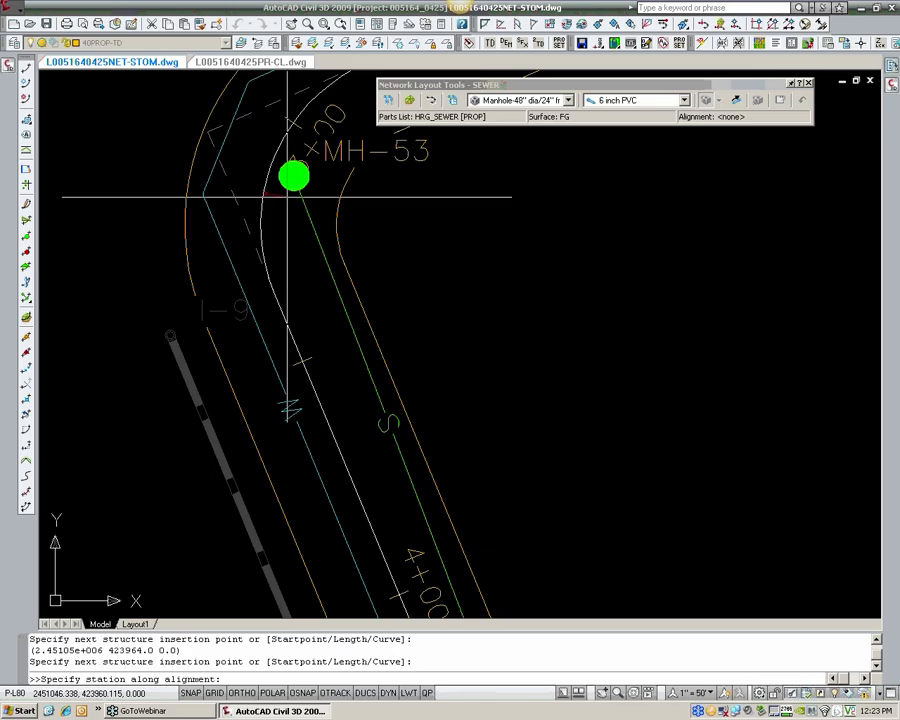
Step: Leave Station Offset, place a manhole freehand south of the centerline between stations 1+00 and 2+00, connected to MH-53, and end the layout
scroll(355, 236, down, 2)
middle_drag(426, 213, 325, 343)
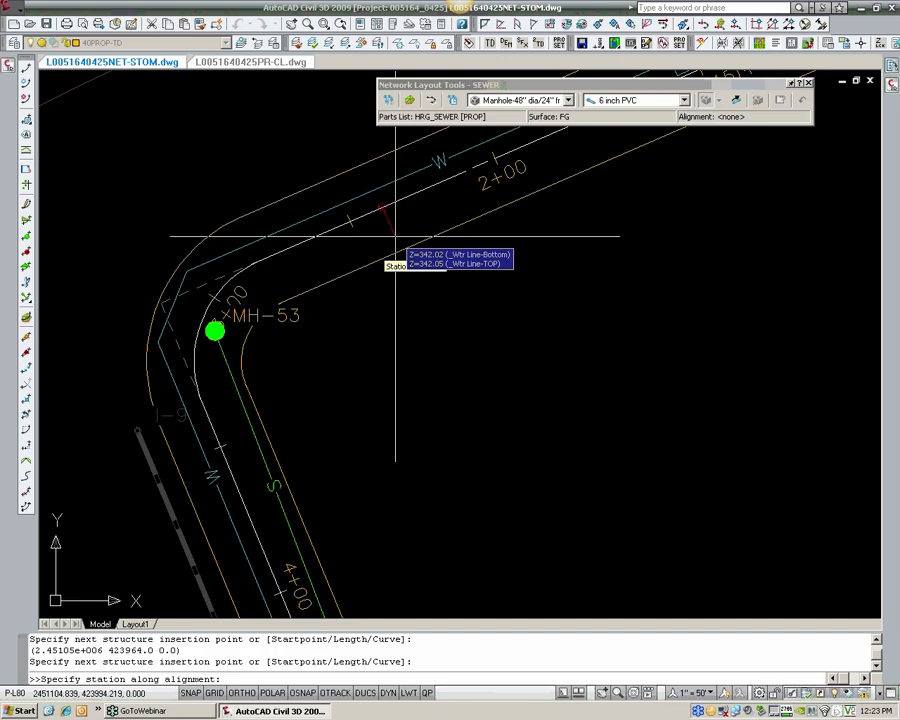
key(Escape)
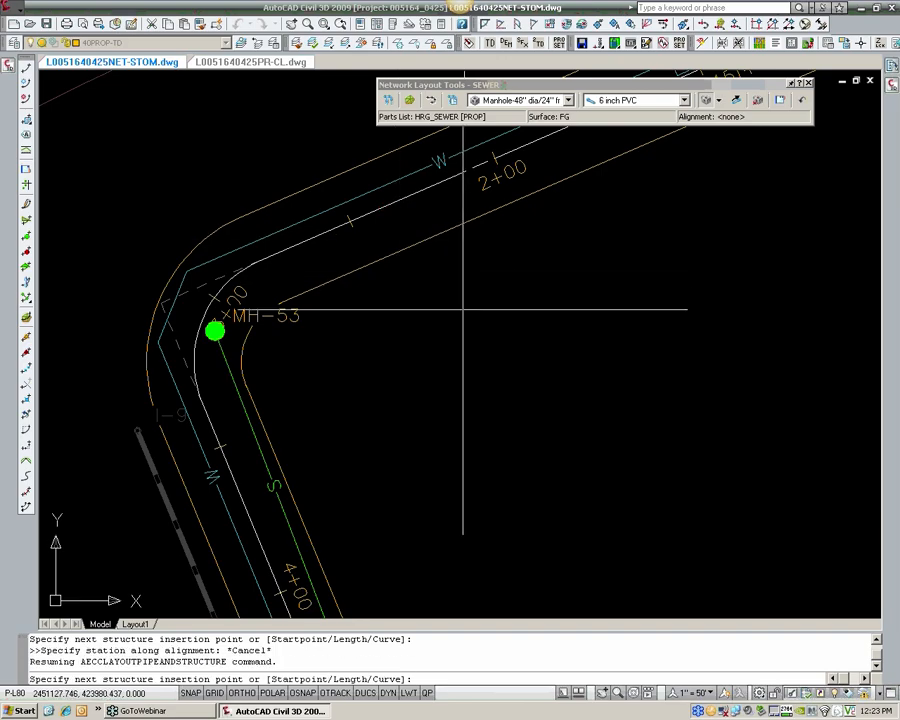
middle_drag(546, 301, 448, 351)
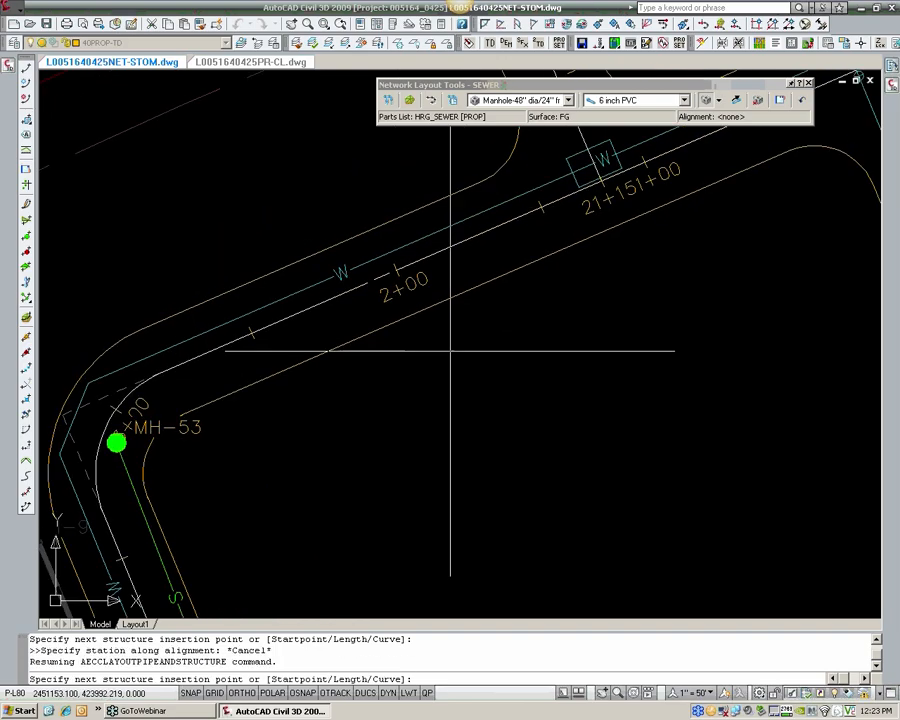
click(575, 219)
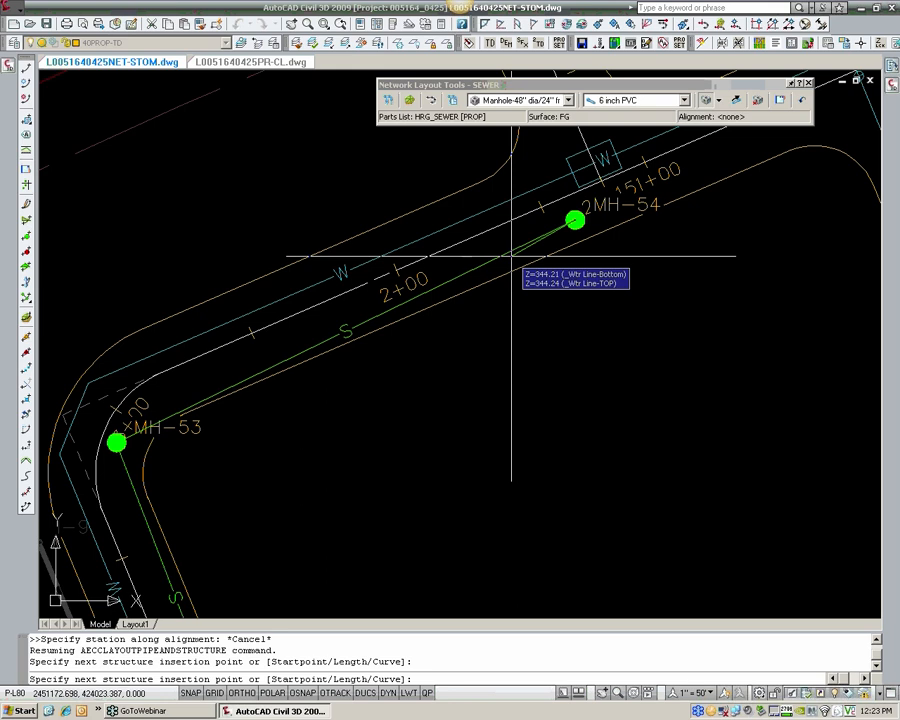
click(117, 432)
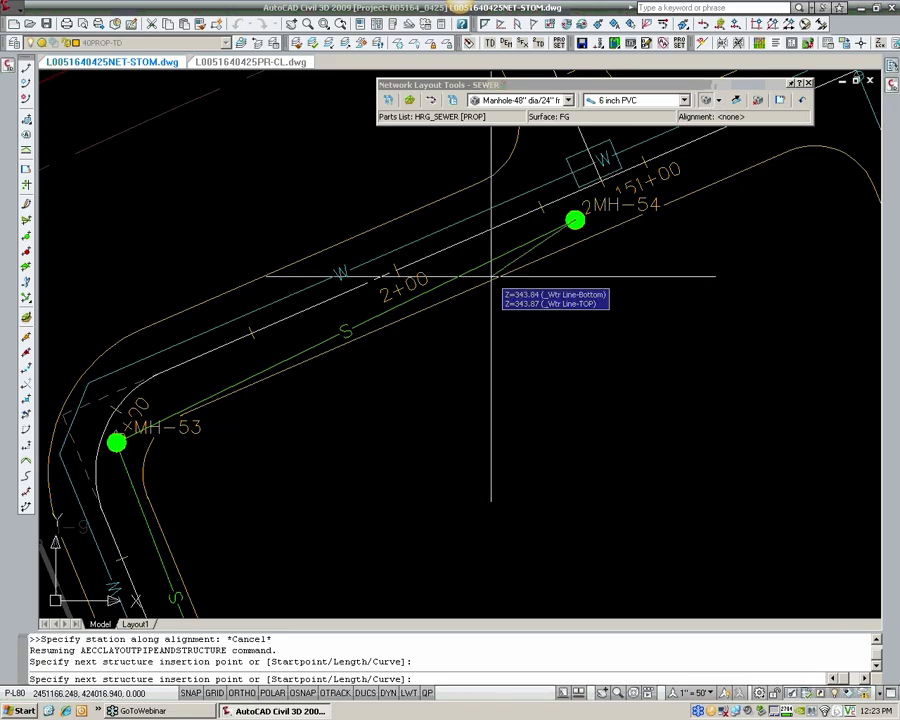
key(Return)
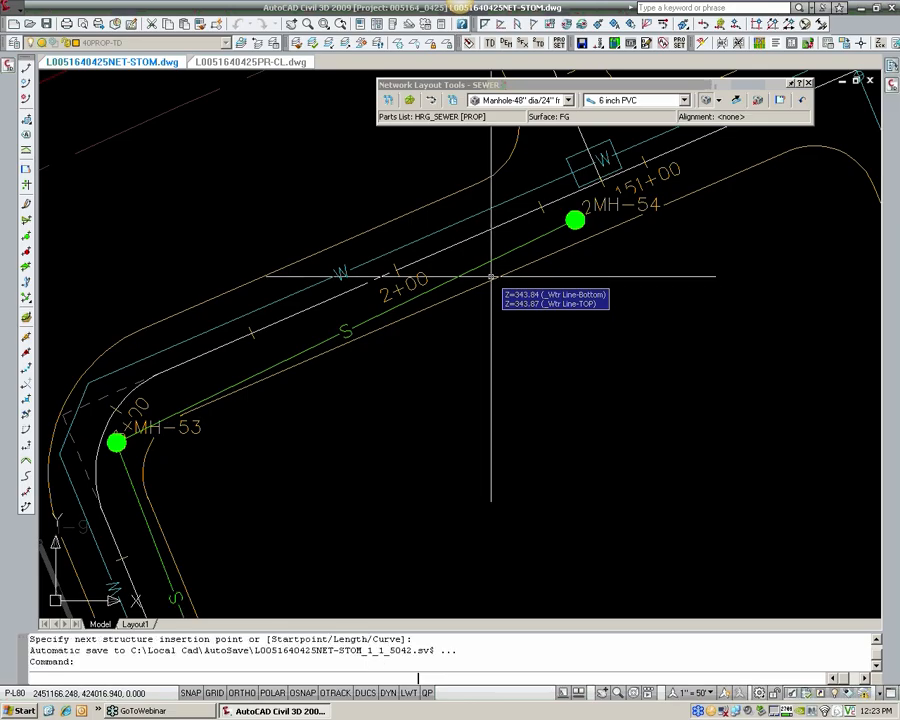
Step: Open the command history window and highlight the Curve option of the structure insertion prompt
key(F2)
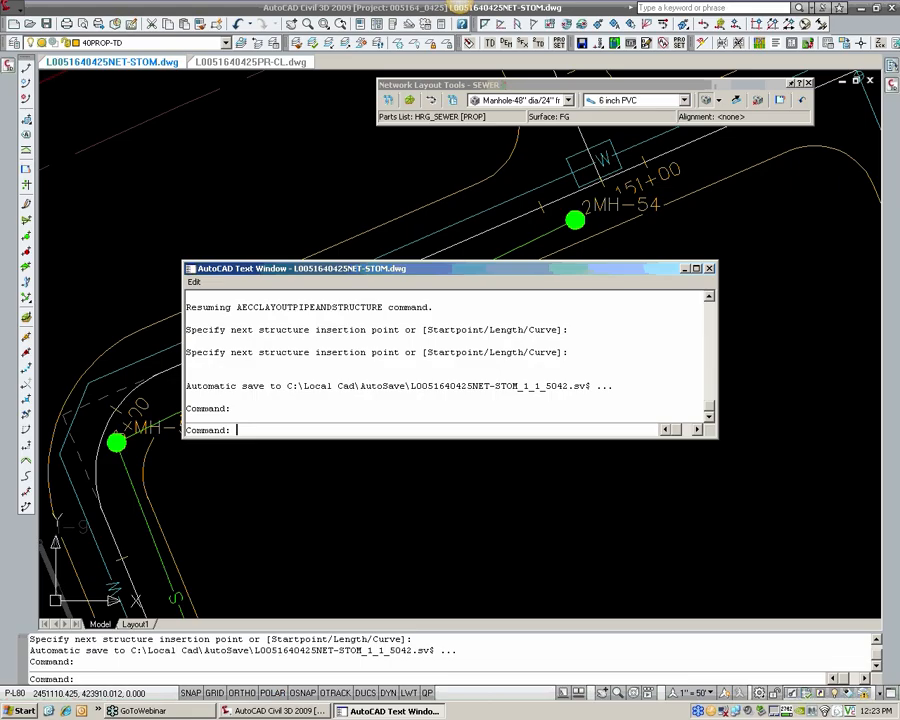
drag(490, 352, 558, 352)
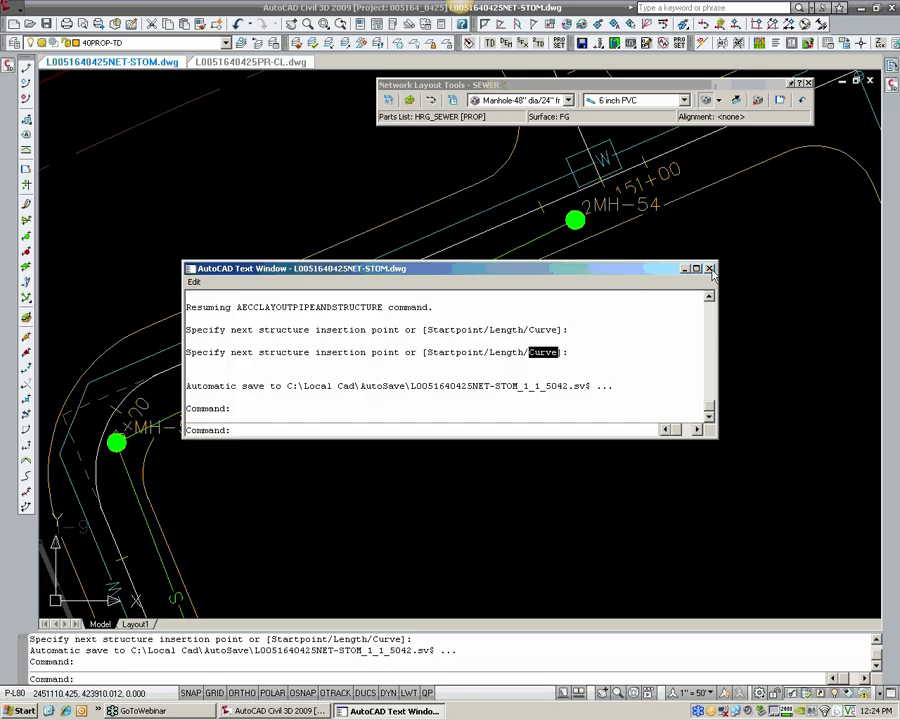
Step: Close the command history and begin a curved sewer pipe at MH-54 with the Curve and Radius options, entering 500 for the next structure point
key(F2)
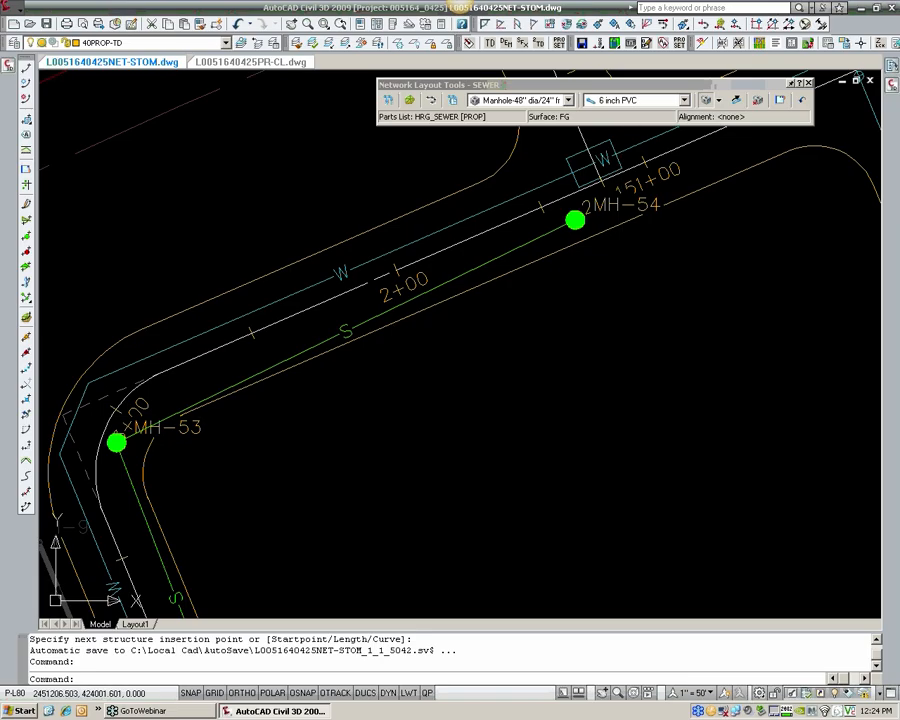
middle_drag(618, 325, 506, 370)
click(708, 102)
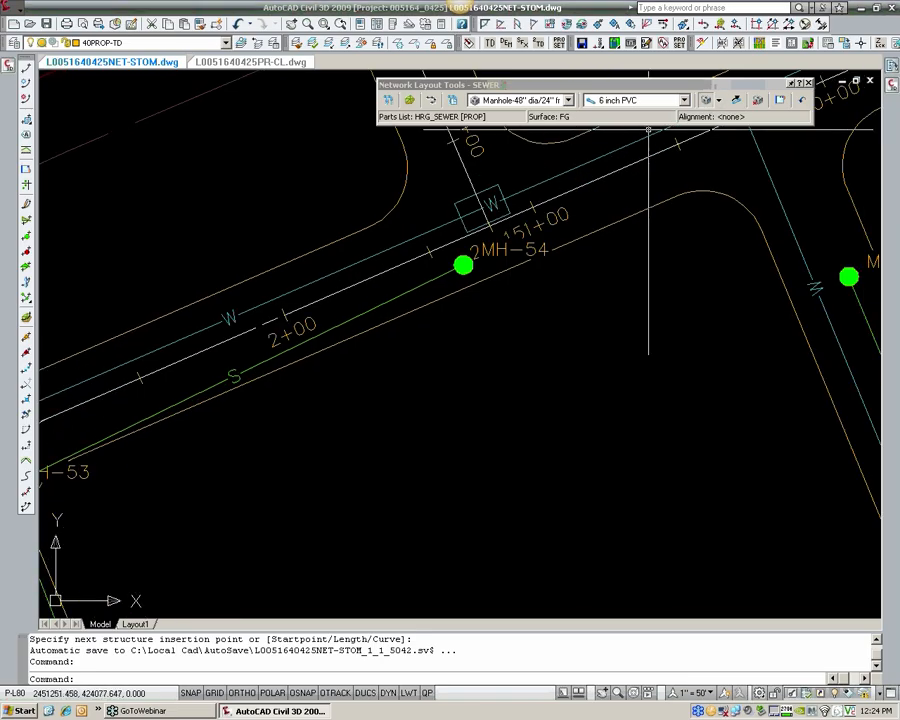
middle_drag(550, 266, 452, 400)
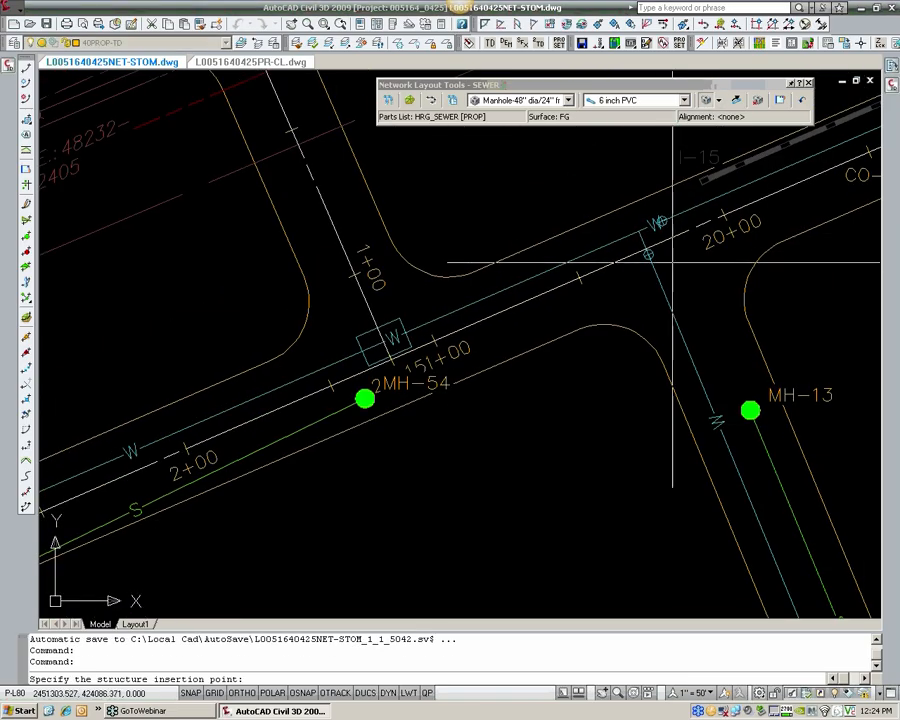
click(375, 399)
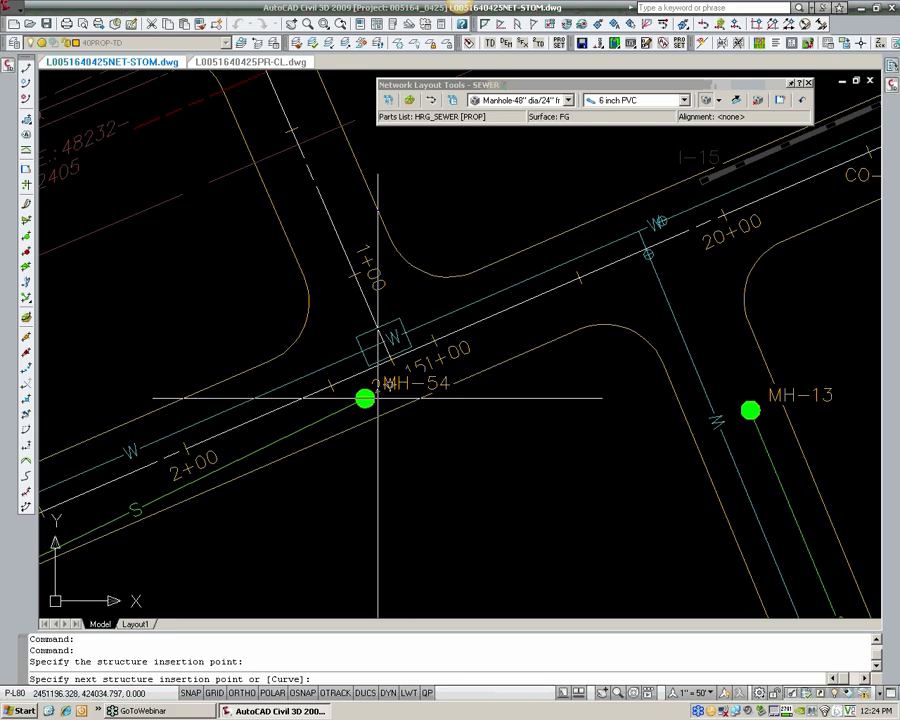
text(C)
key(Return)
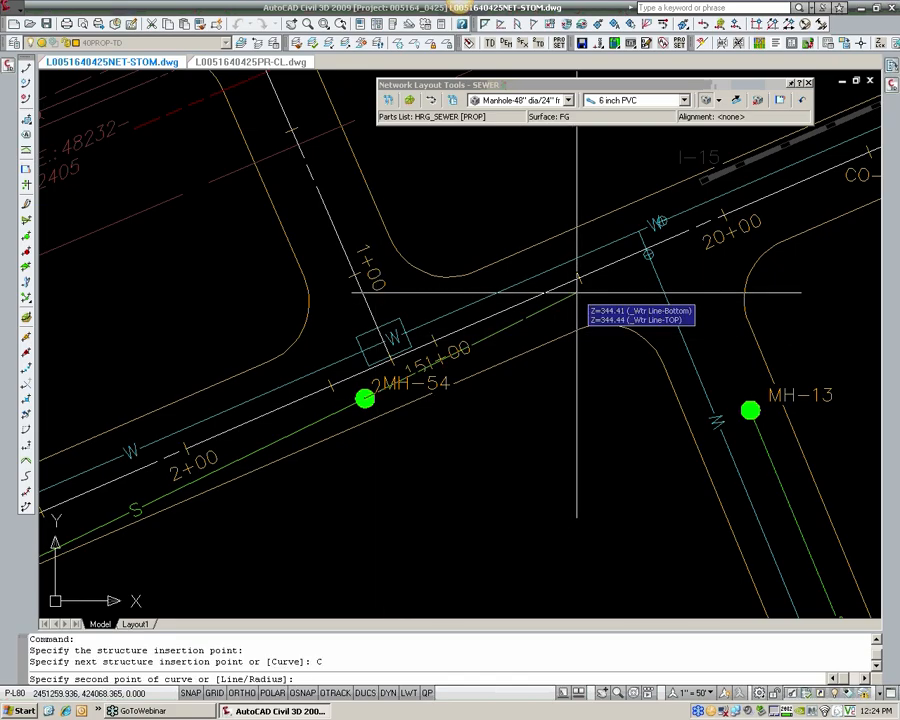
text(R)
key(Return)
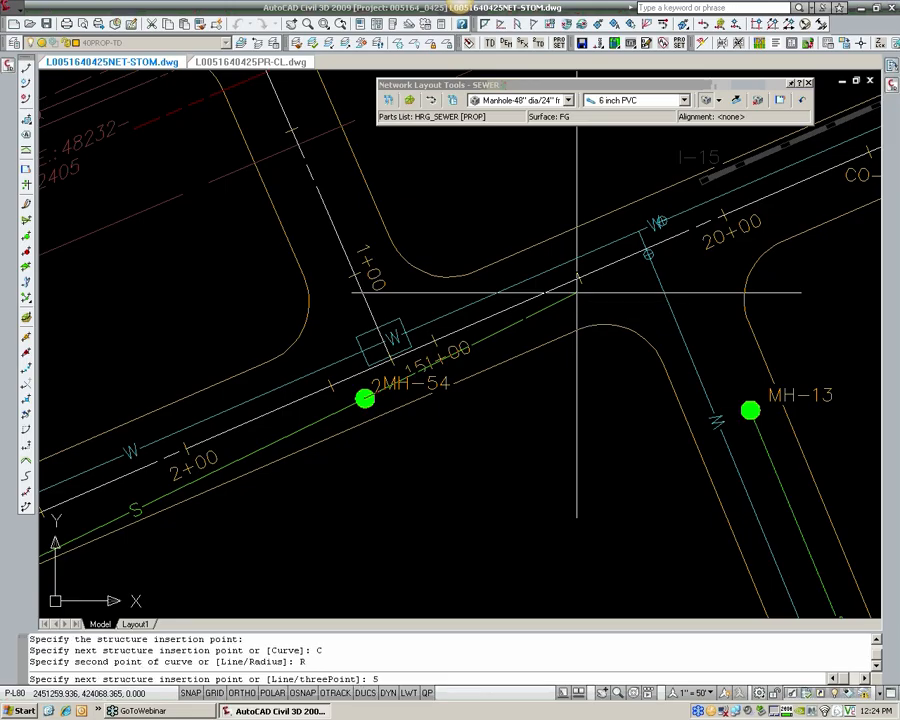
key(Return)
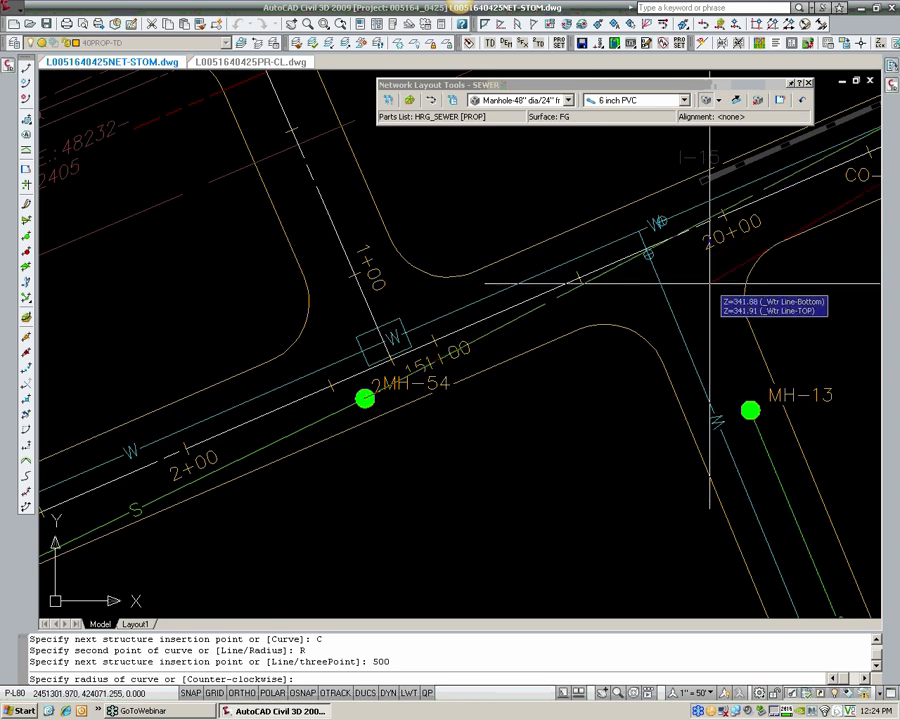
Step: Pick the curve radius in the drawing to place the curved pipe with its end manhole, and end the layout
middle_drag(734, 269, 559, 395)
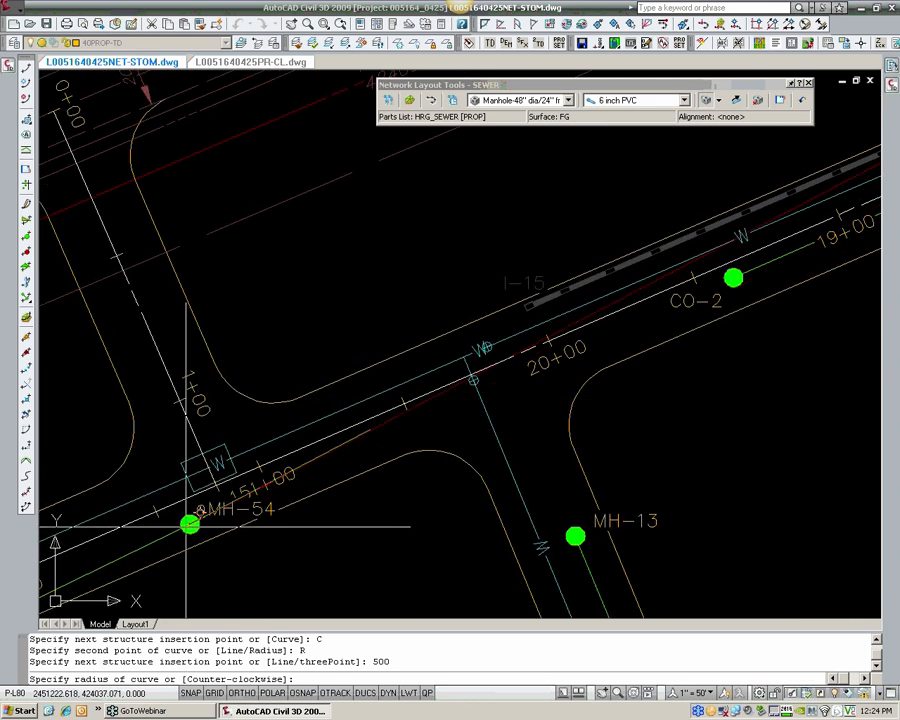
scroll(506, 357, down, 2)
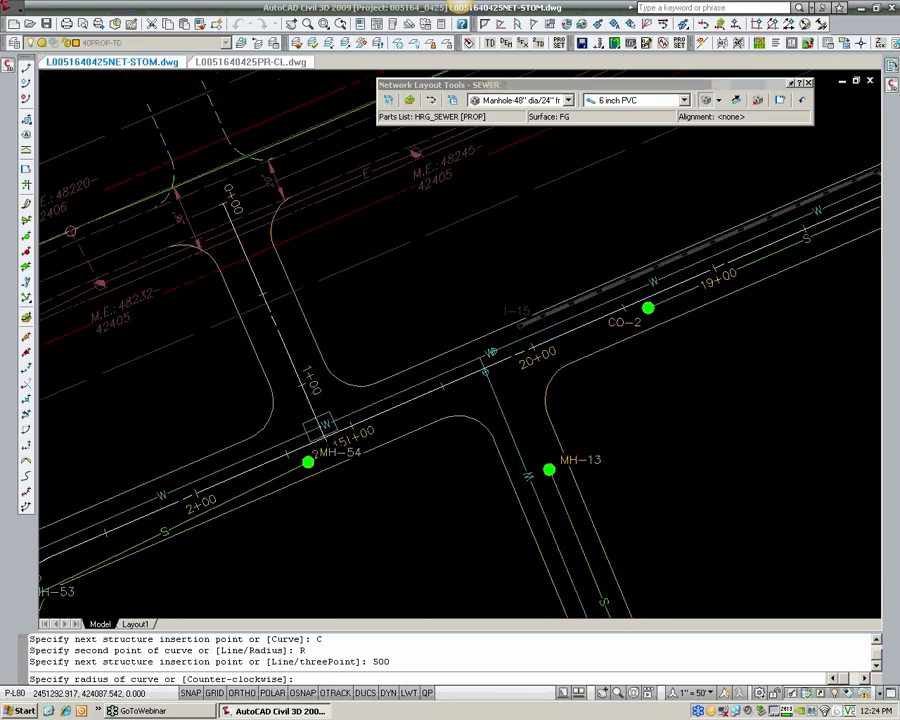
scroll(506, 357, down, 2)
drag(614, 315, 394, 418)
middle_drag(394, 418, 392, 420)
scroll(323, 444, up, 3)
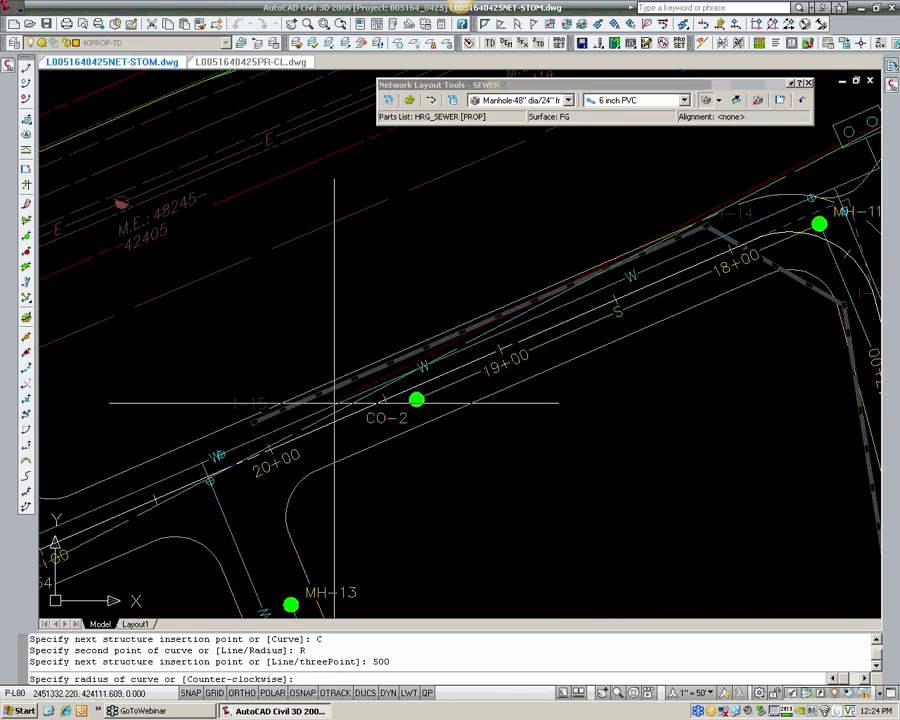
click(334, 403)
scroll(415, 345, down, 4)
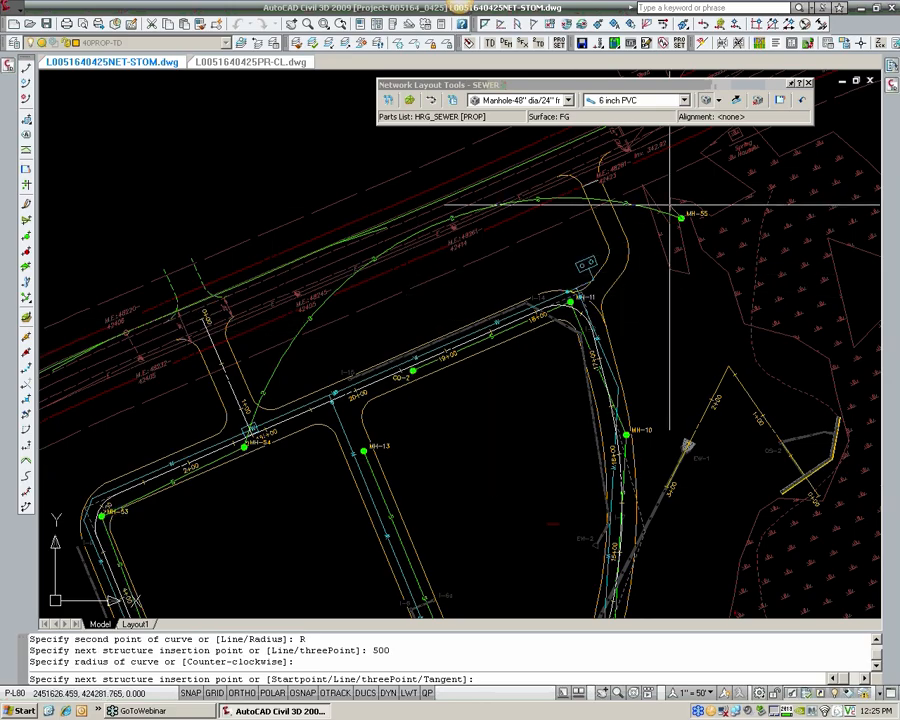
scroll(640, 208, up, 3)
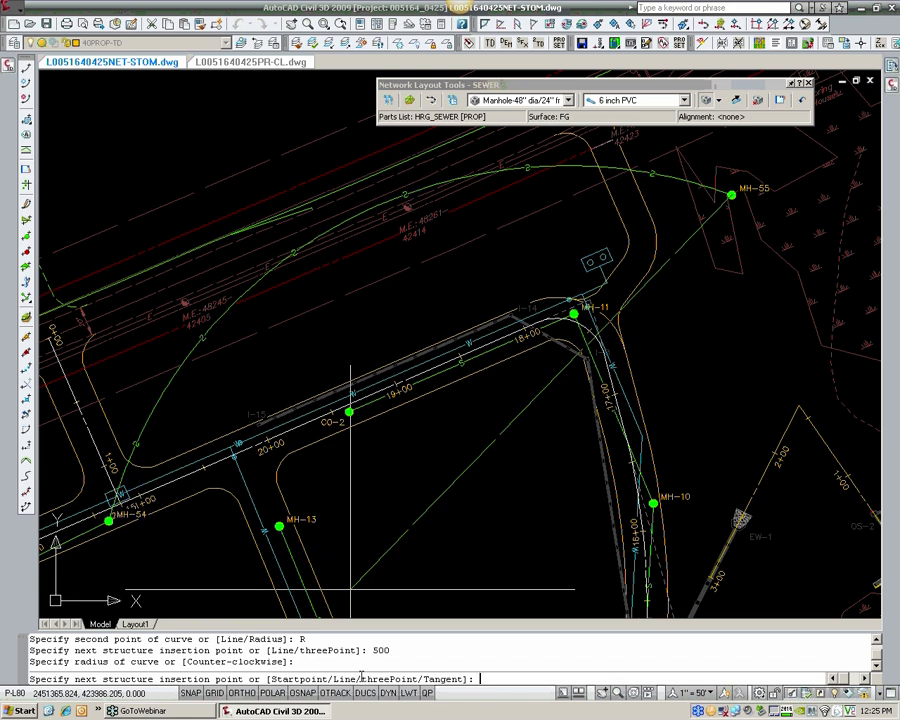
key(Escape)
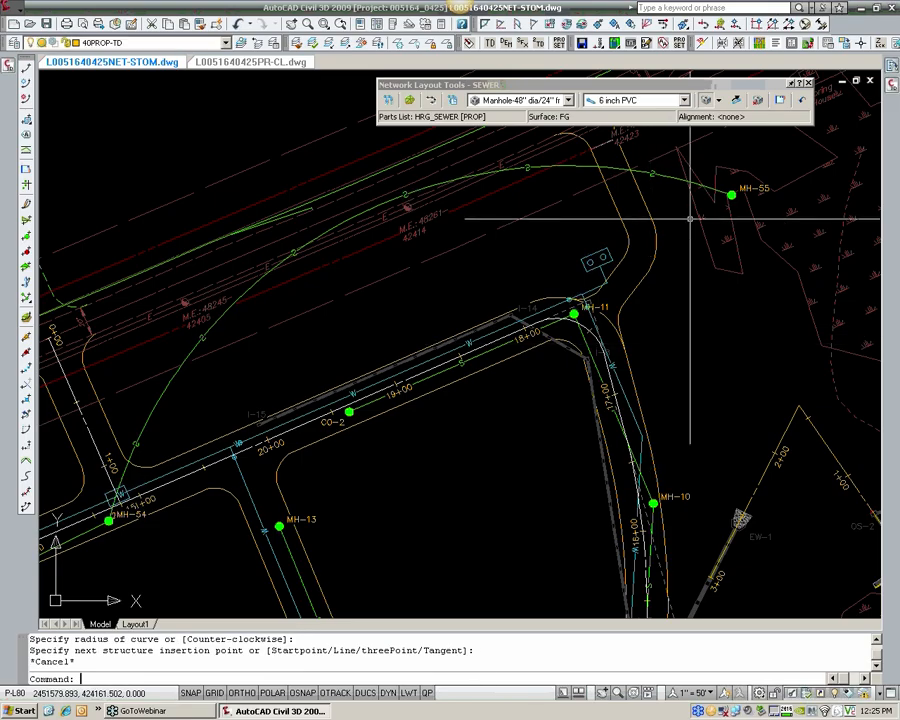
Step: Erase the curved pipe running from MH-54 together with its end manhole, MH-55
text(e)
key(Return)
click(692, 186)
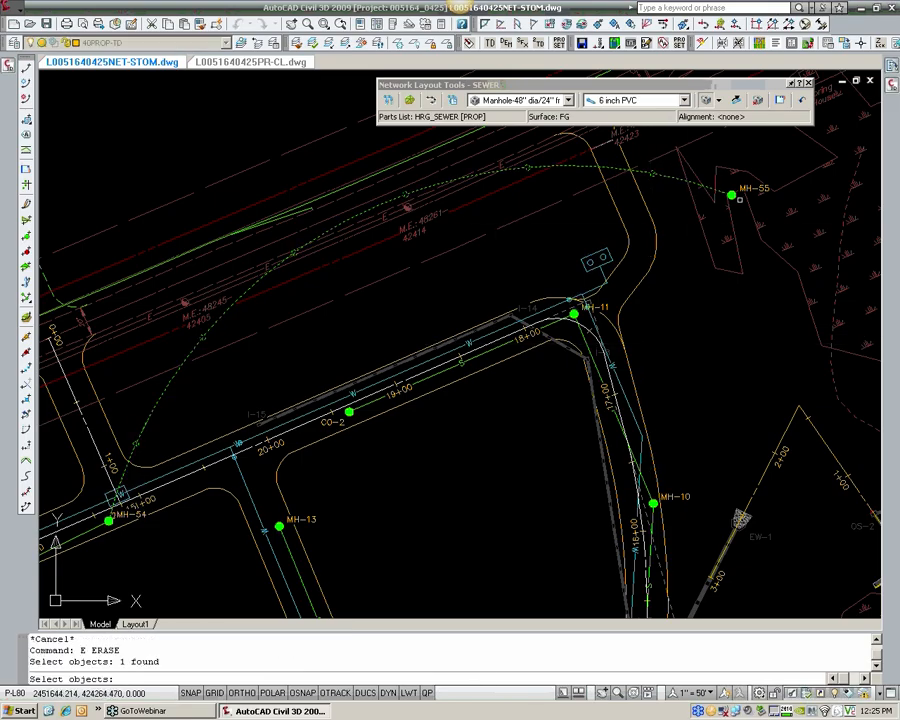
click(735, 197)
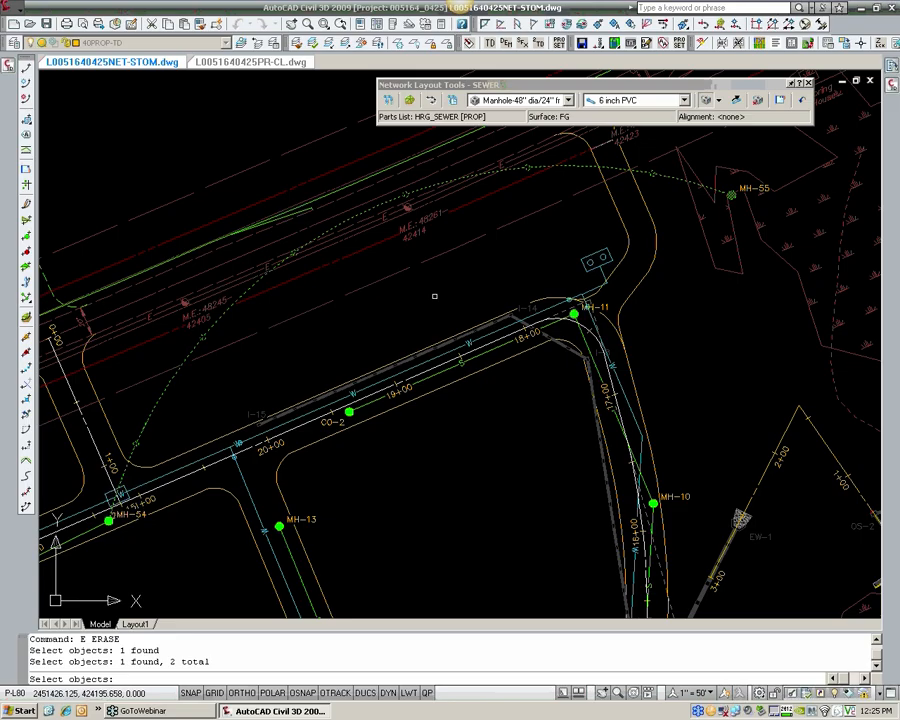
key(Return)
Step: Move the MH-51 label to the west side of its manhole, clear of the 9+00 station label
middle_drag(267, 368, 581, 207)
scroll(581, 207, down, 2)
middle_drag(463, 368, 388, 245)
mouse_move(406, 496)
middle_down()
mouse_move(390, 401)
mouse_move(417, 449)
middle_up()
mouse_move(443, 524)
middle_down()
mouse_move(444, 423)
mouse_move(416, 436)
mouse_move(391, 338)
middle_up()
scroll(422, 500, up, 2)
middle_drag(344, 388, 331, 397)
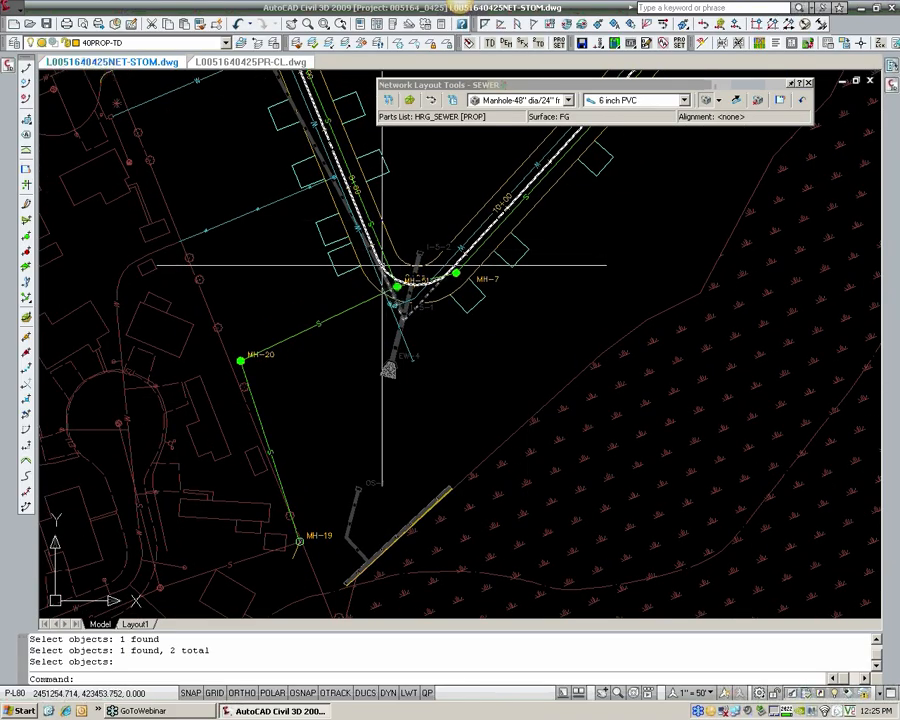
scroll(407, 268, up, 3)
middle_drag(259, 358, 378, 332)
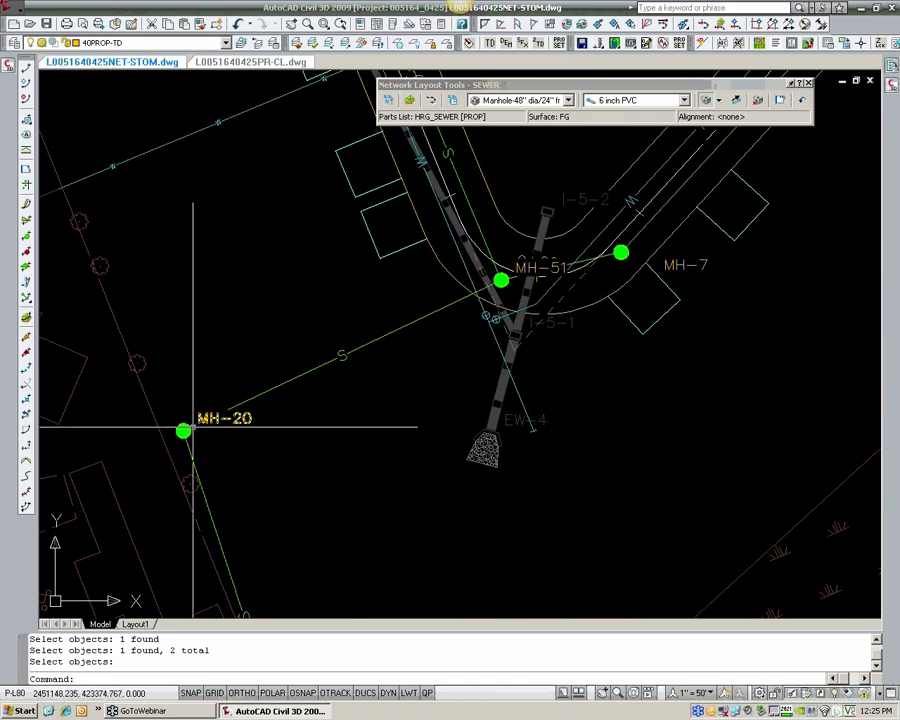
click(538, 275)
key(Escape)
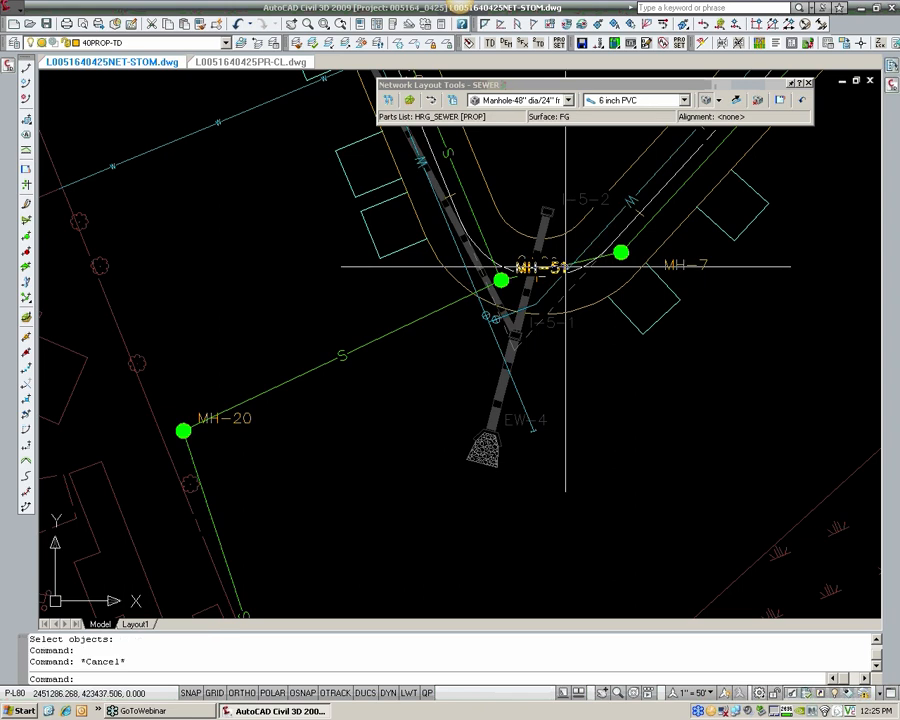
click(524, 284)
click(502, 279)
click(501, 280)
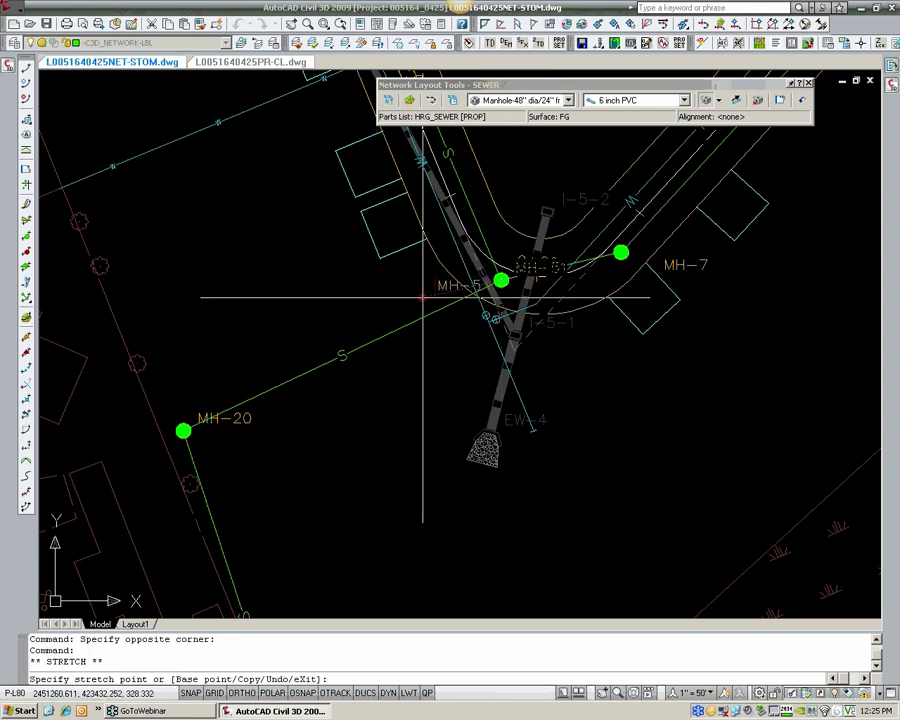
key(Escape)
key(Escape)
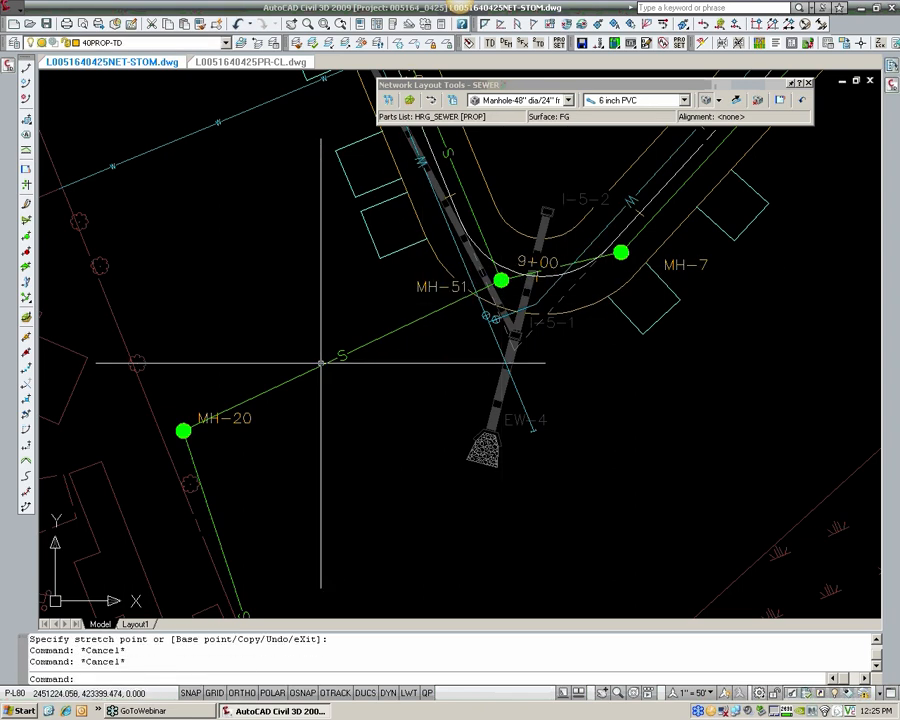
Step: Move the MH-20 label slightly down beside its manhole, clear of the pipe leading to MH-51
middle_drag(190, 495, 305, 449)
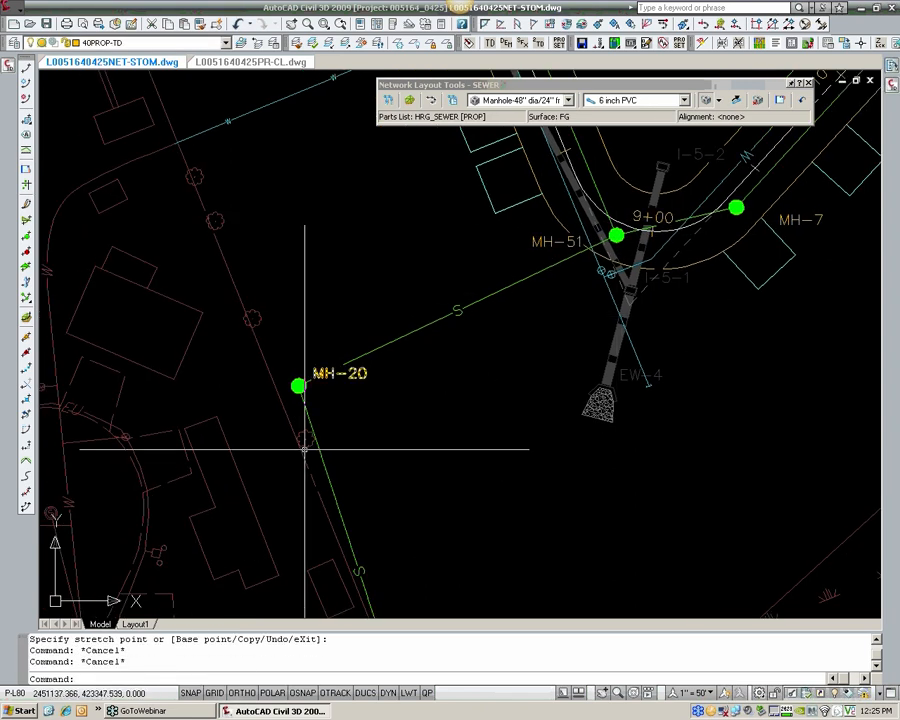
click(333, 380)
click(325, 396)
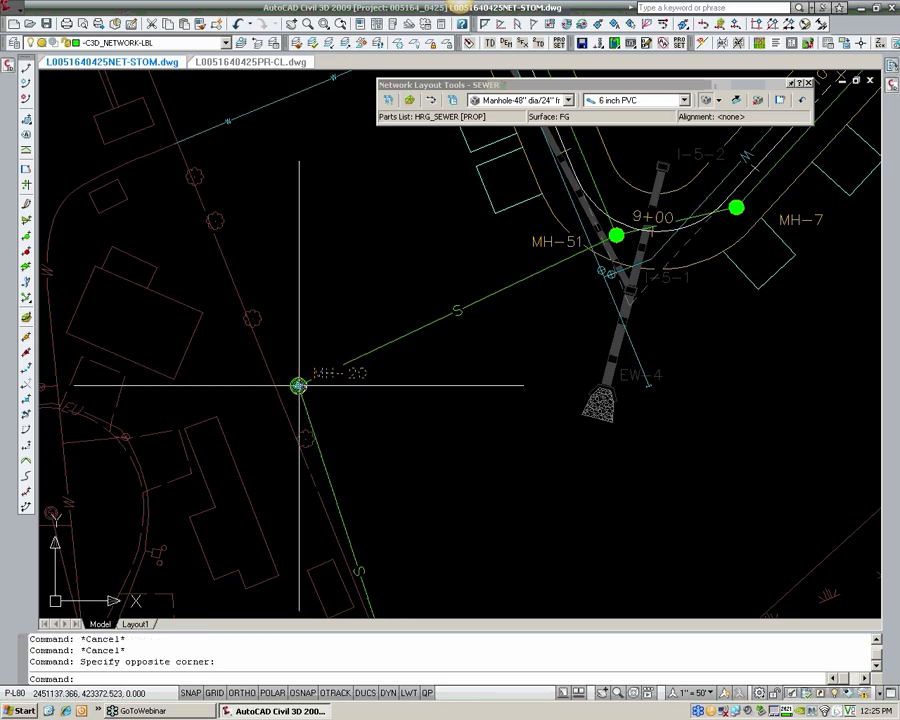
click(299, 385)
click(304, 408)
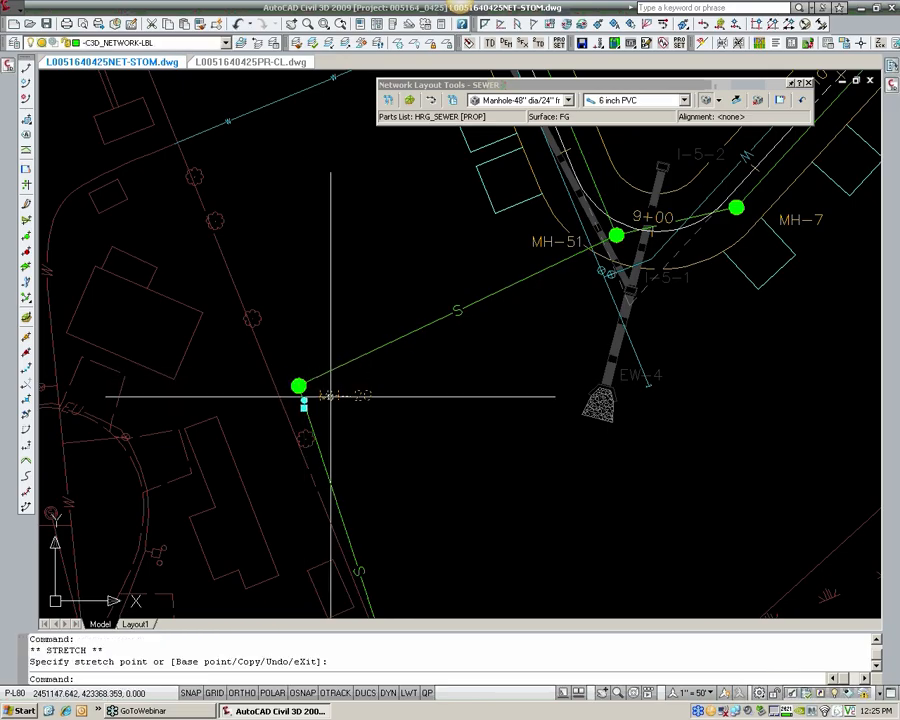
key(Escape)
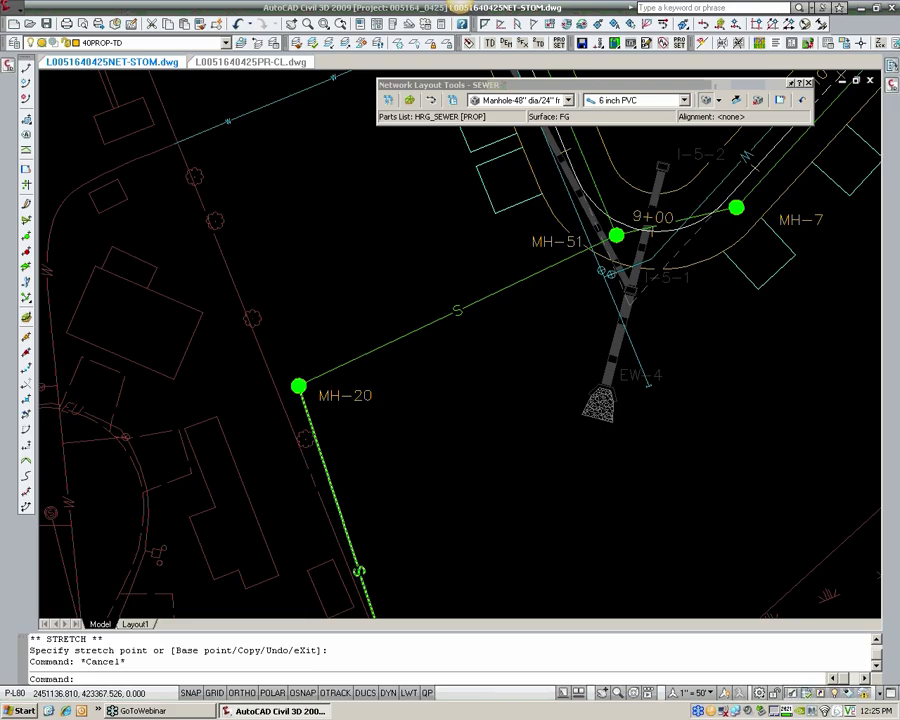
Step: Try overriding the MH-20 label's text with MH-50, and undo the label text edit
scroll(305, 394, up, 2)
click(334, 392)
click(335, 392)
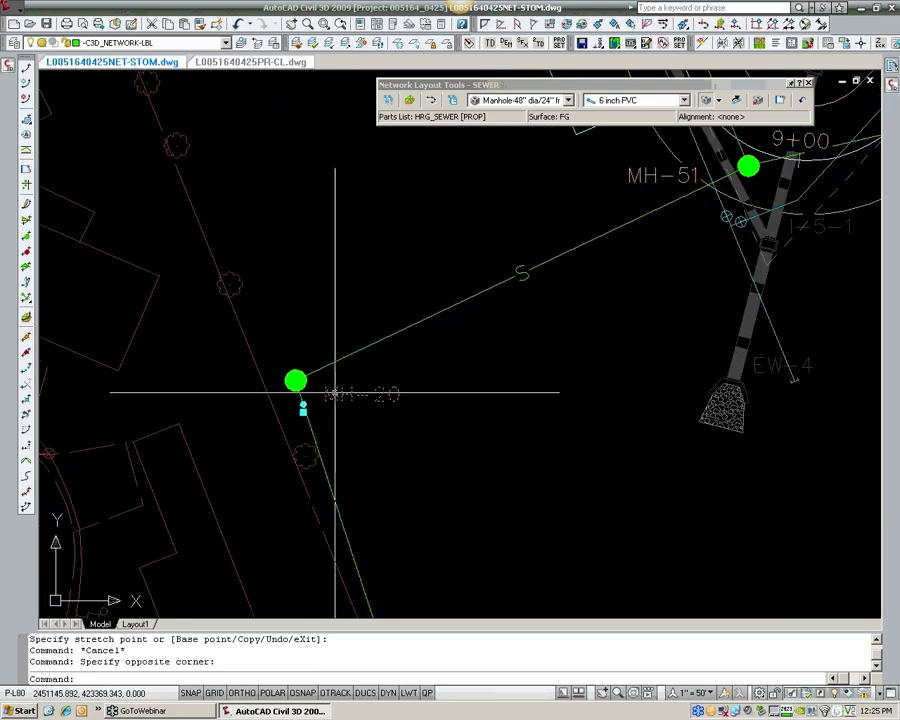
right_click(362, 390)
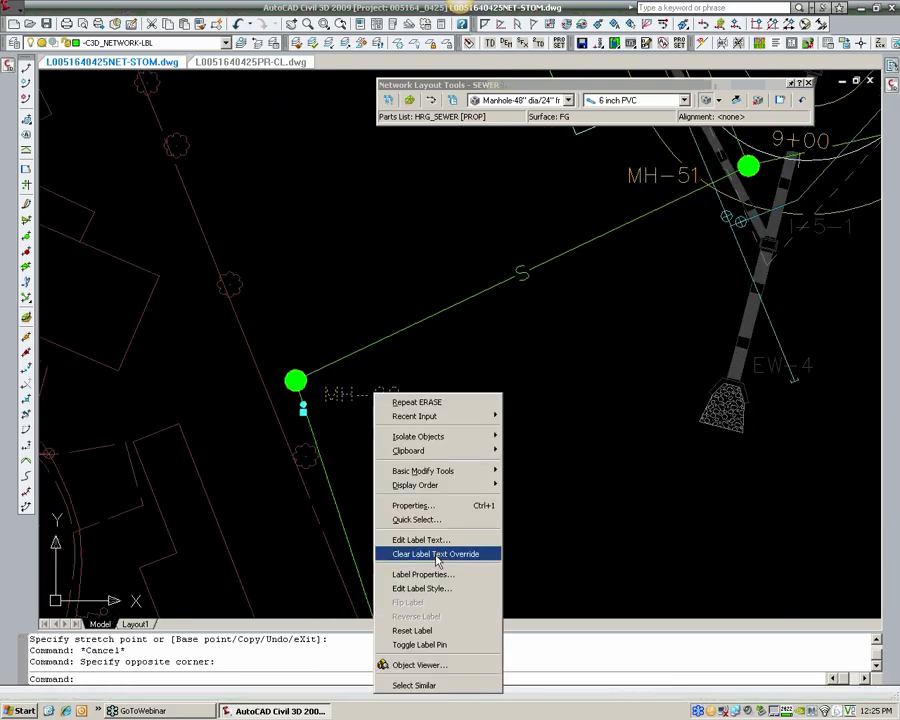
click(434, 537)
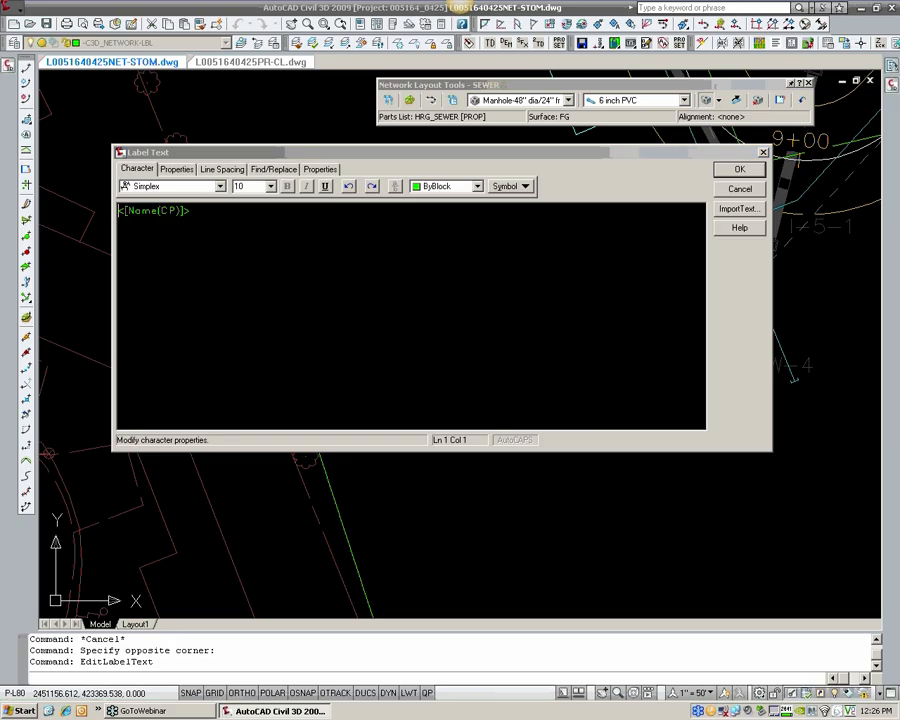
click(586, 174)
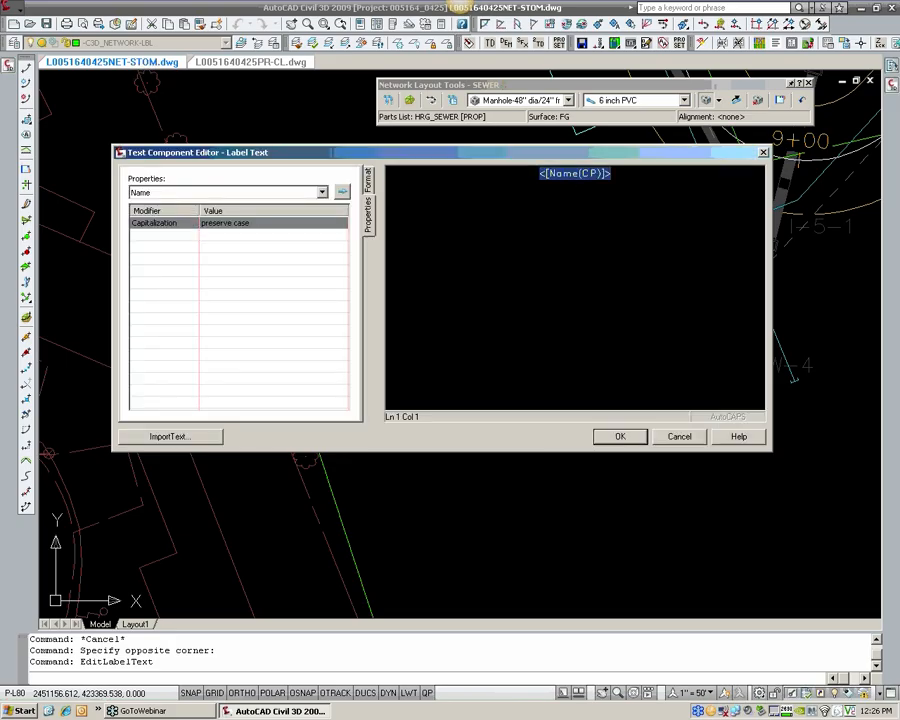
text(MH-50)
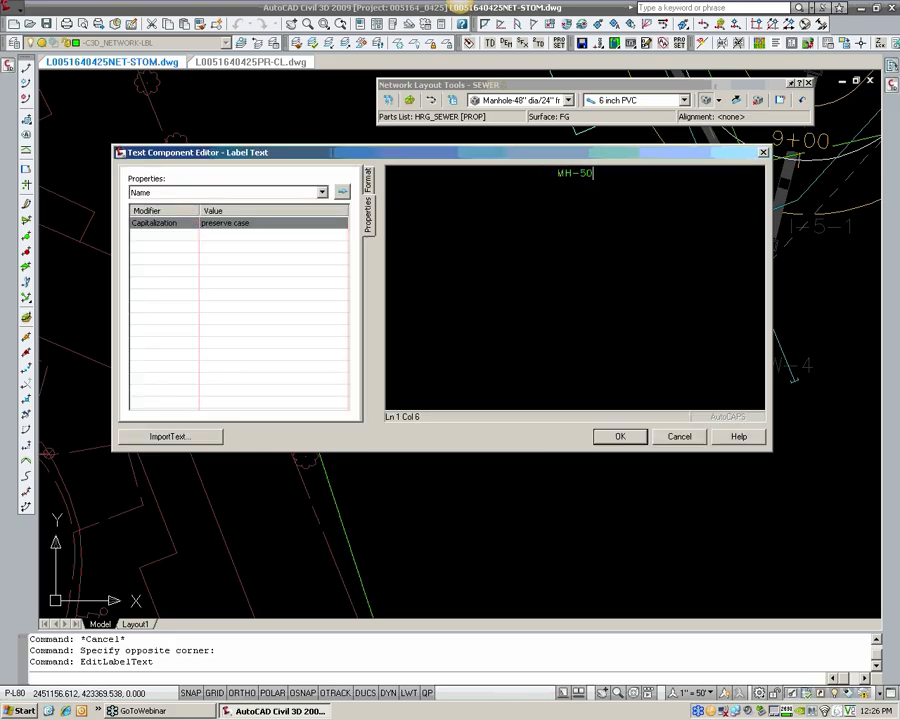
click(629, 440)
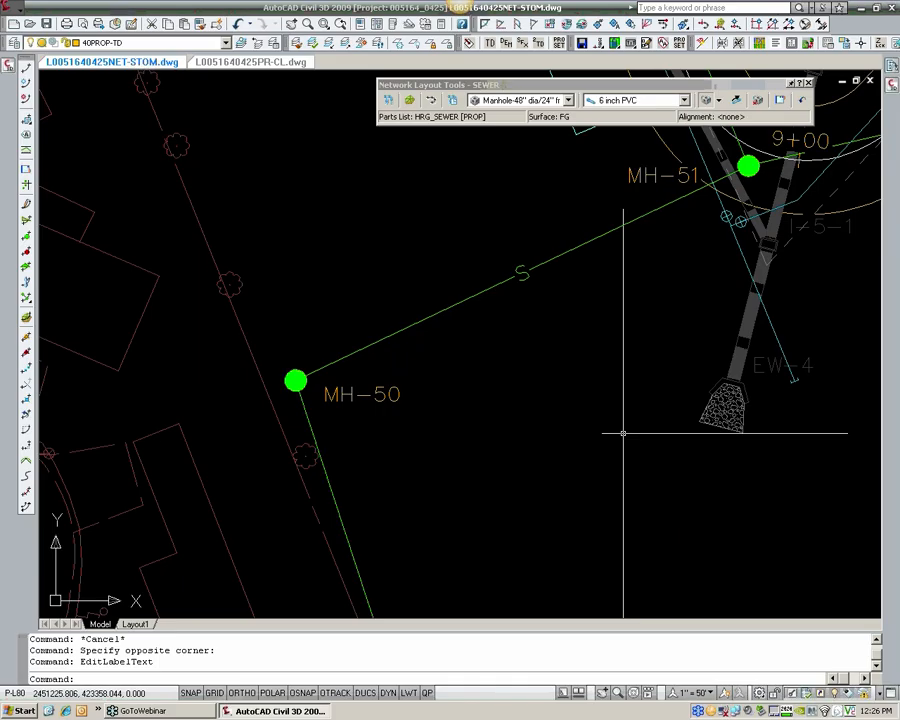
key(ctrl+z)
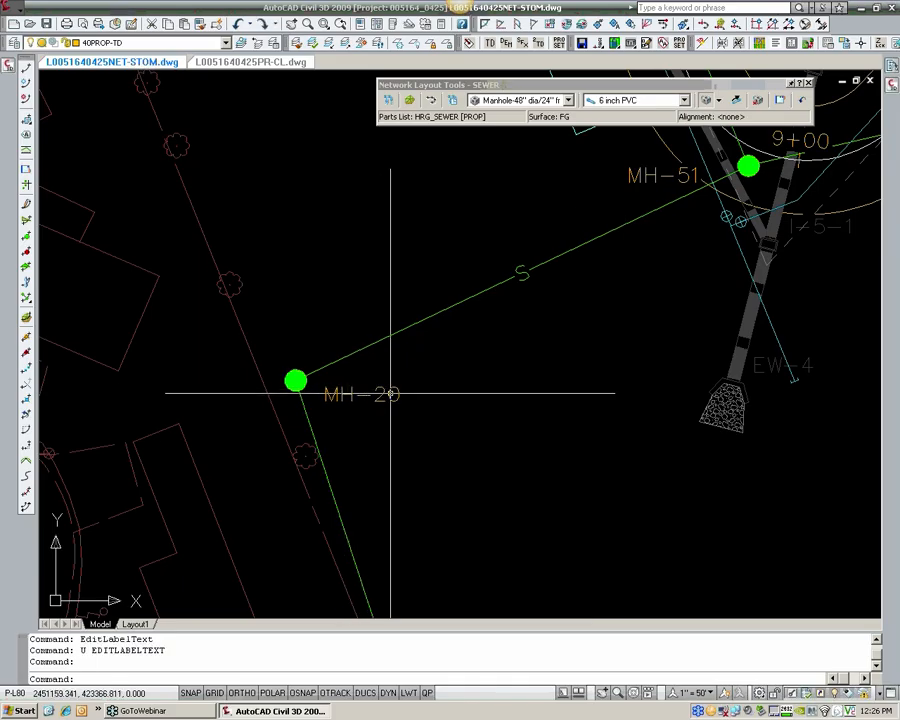
Step: Rename manhole structure MH-20 to MH-50 in its structure properties
click(297, 378)
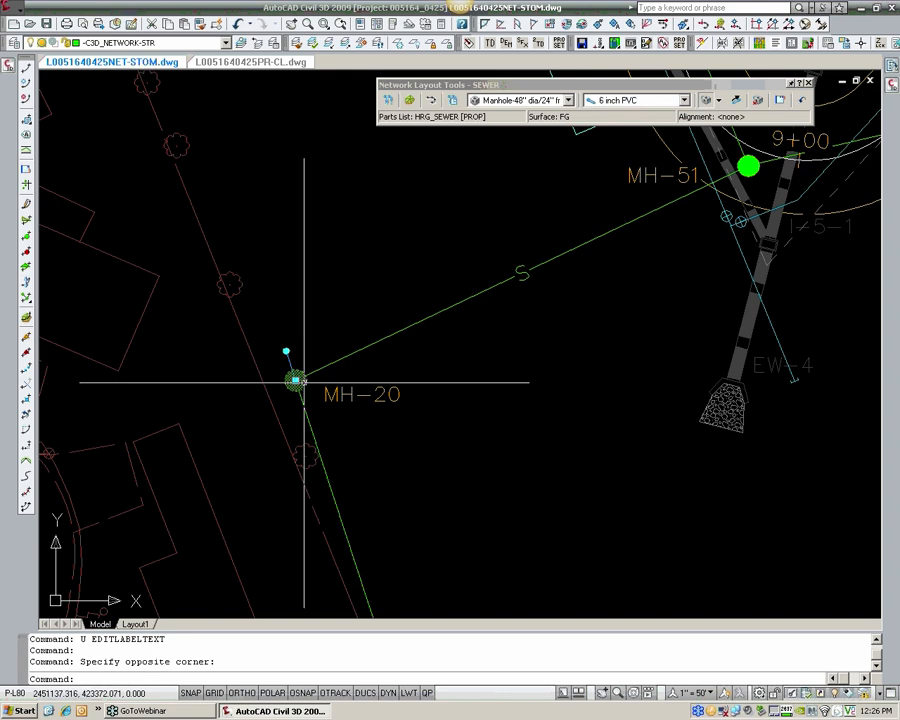
click(329, 396)
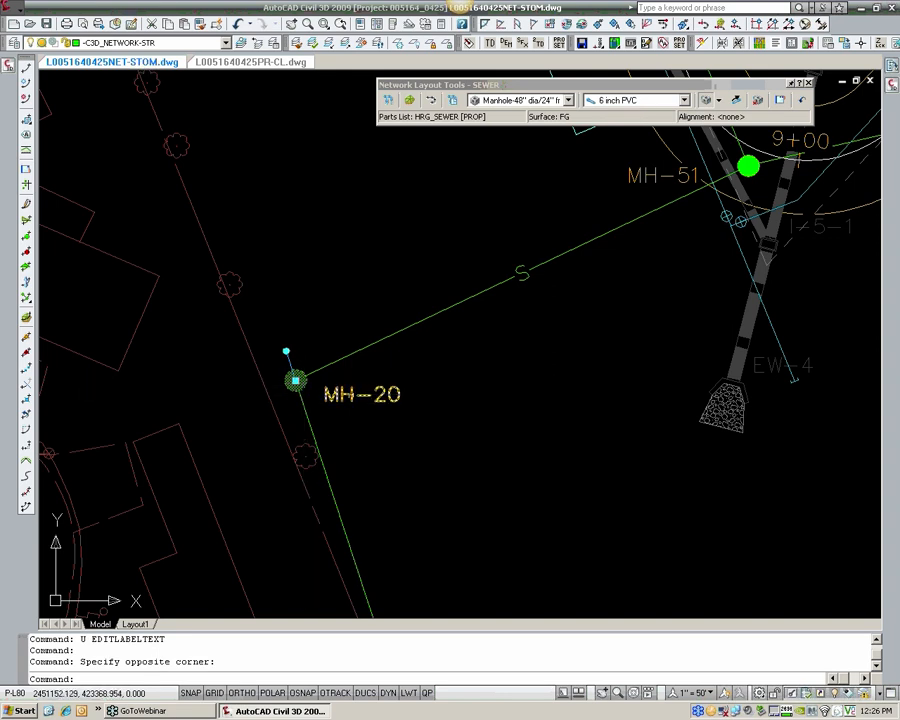
right_click(309, 381)
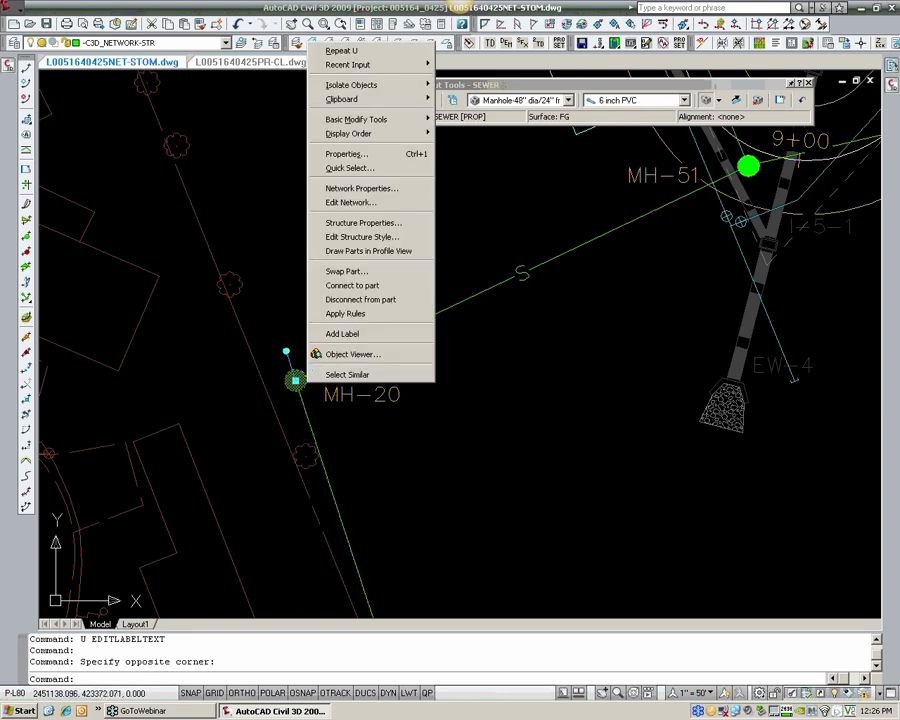
click(348, 225)
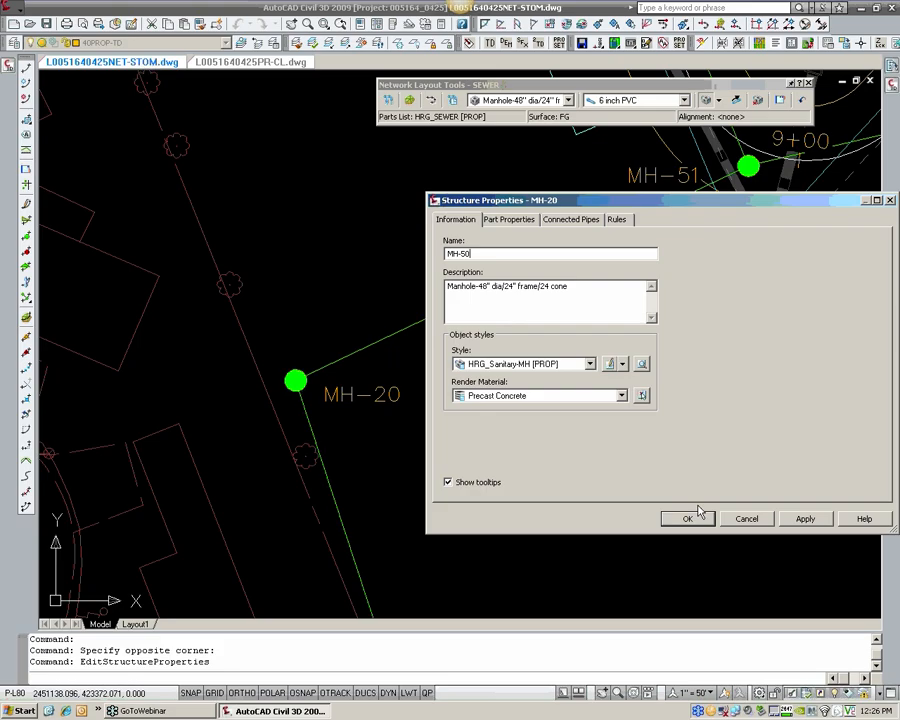
key(Return)
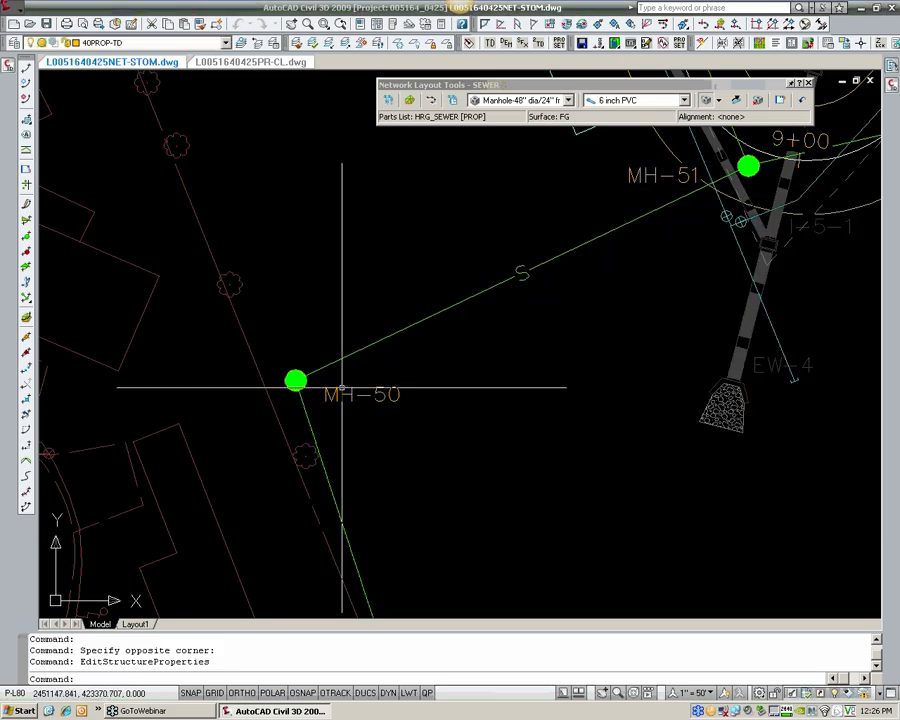
scroll(363, 397, down, 2)
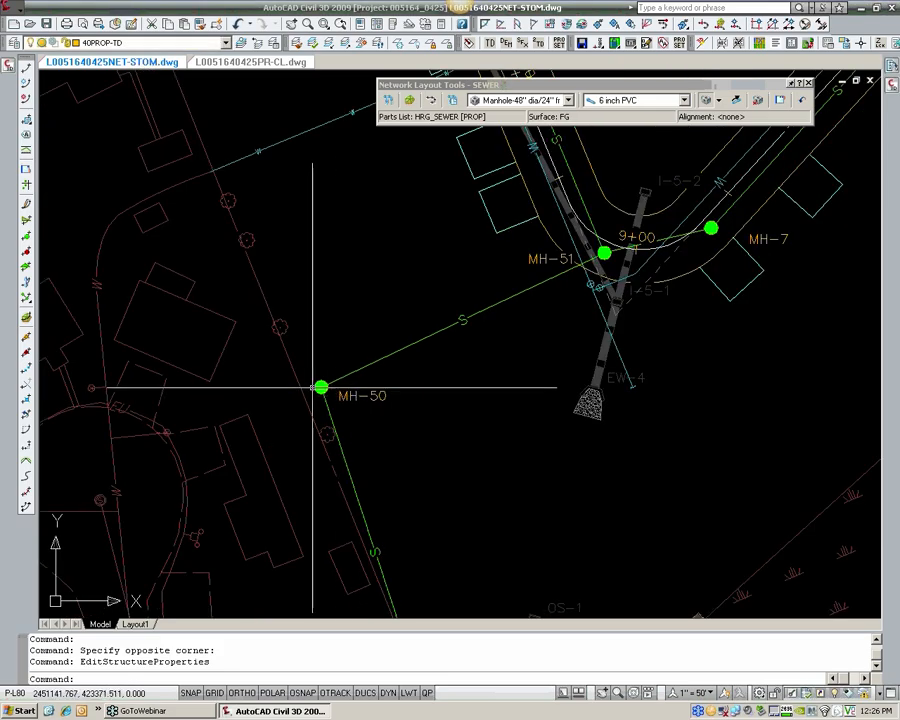
scroll(354, 397, up, 3)
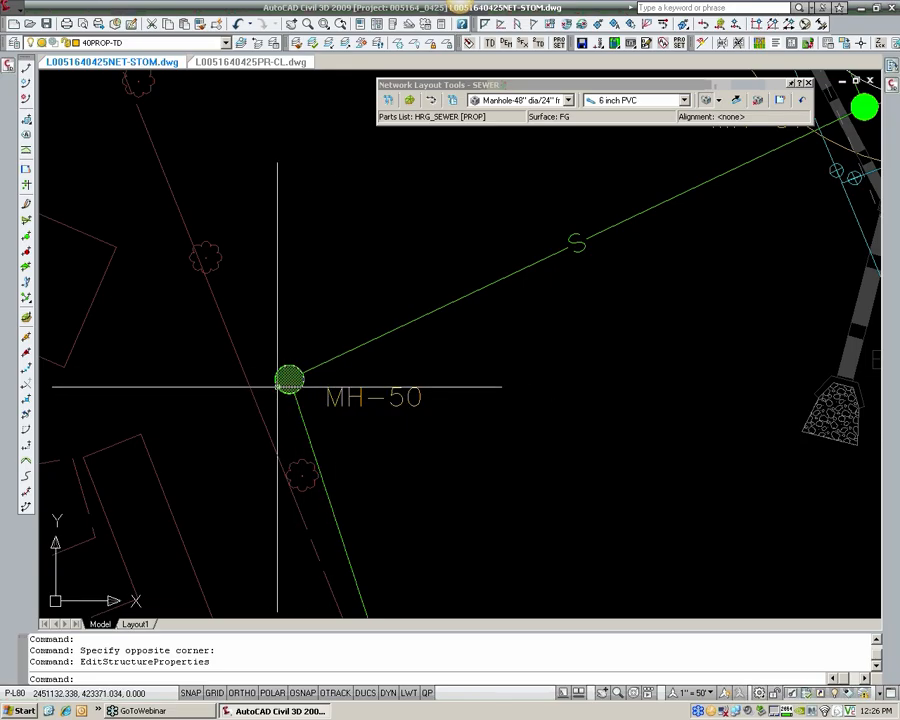
scroll(285, 380, down, 5)
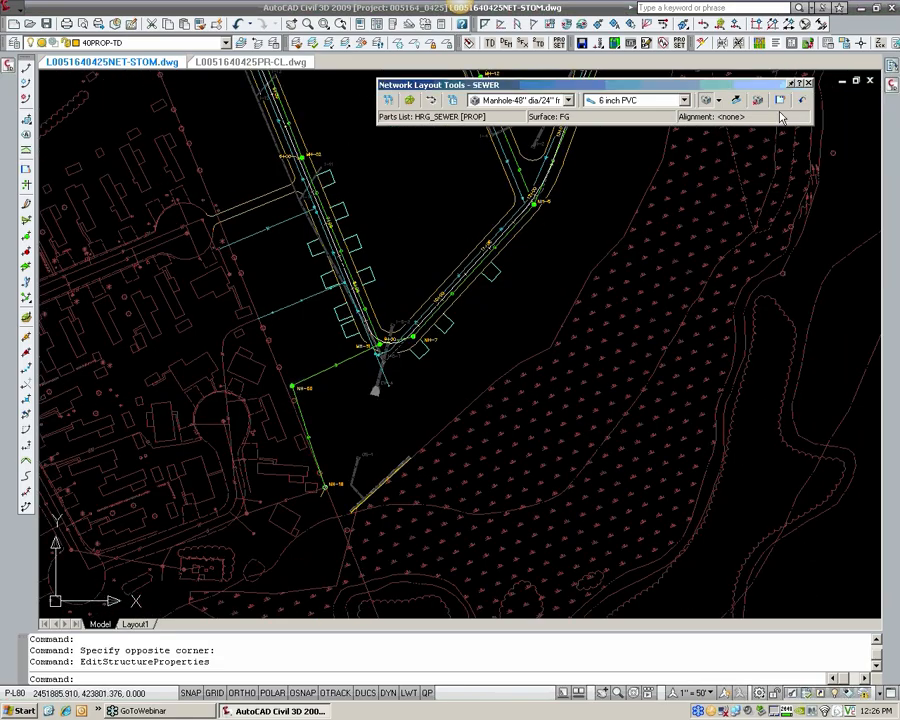
Step: End the network layout editing and apply the named viewport configuration FORCEMAIN to the model space
key(Escape)
key(Escape)
scroll(528, 287, down, 6)
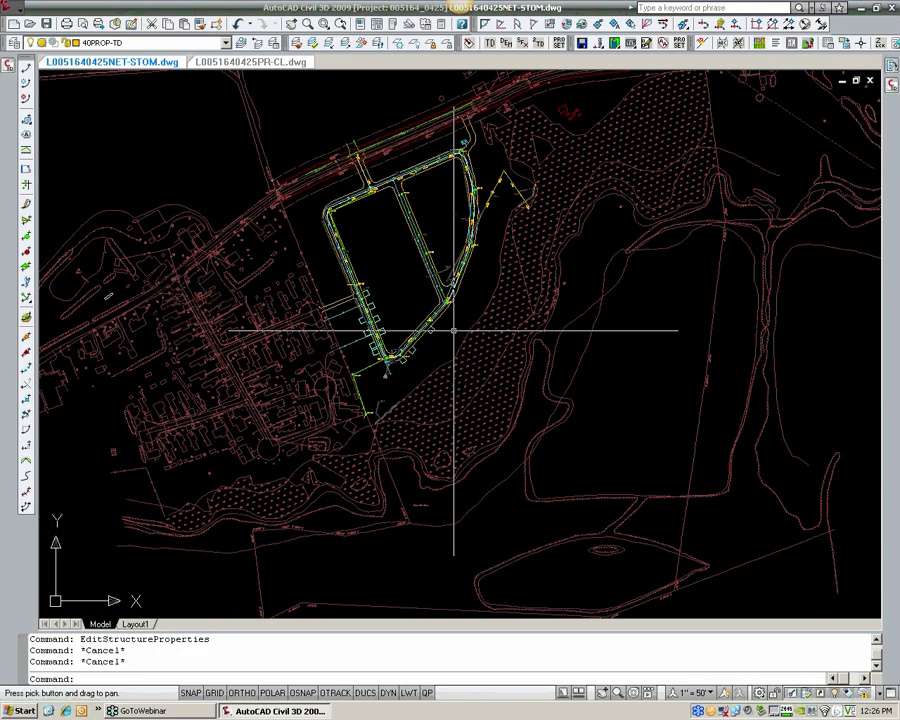
middle_drag(454, 330, 428, 328)
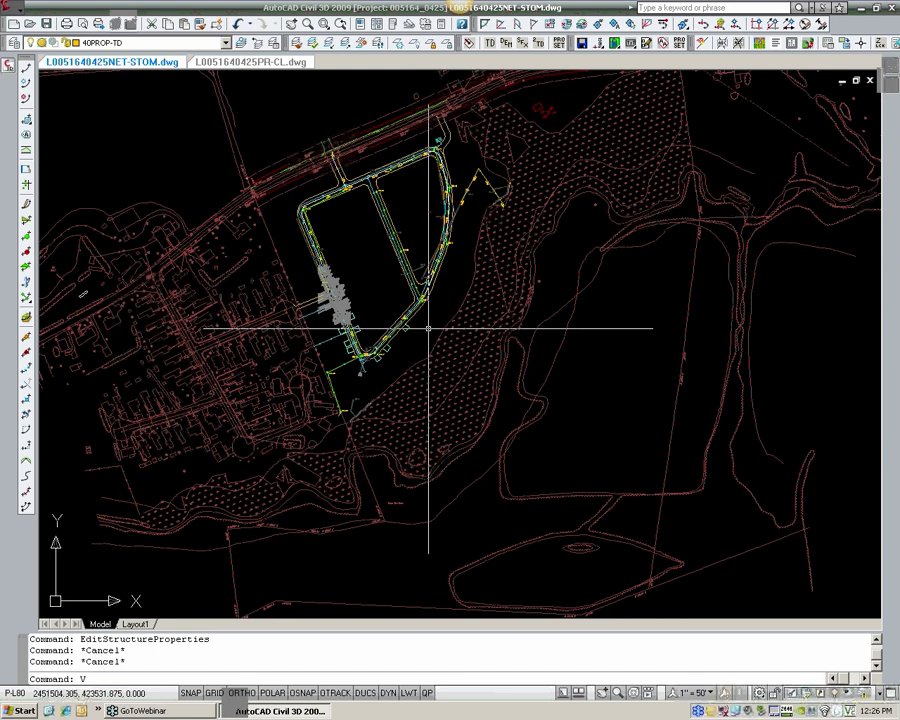
text(VPORTS)
key(Return)
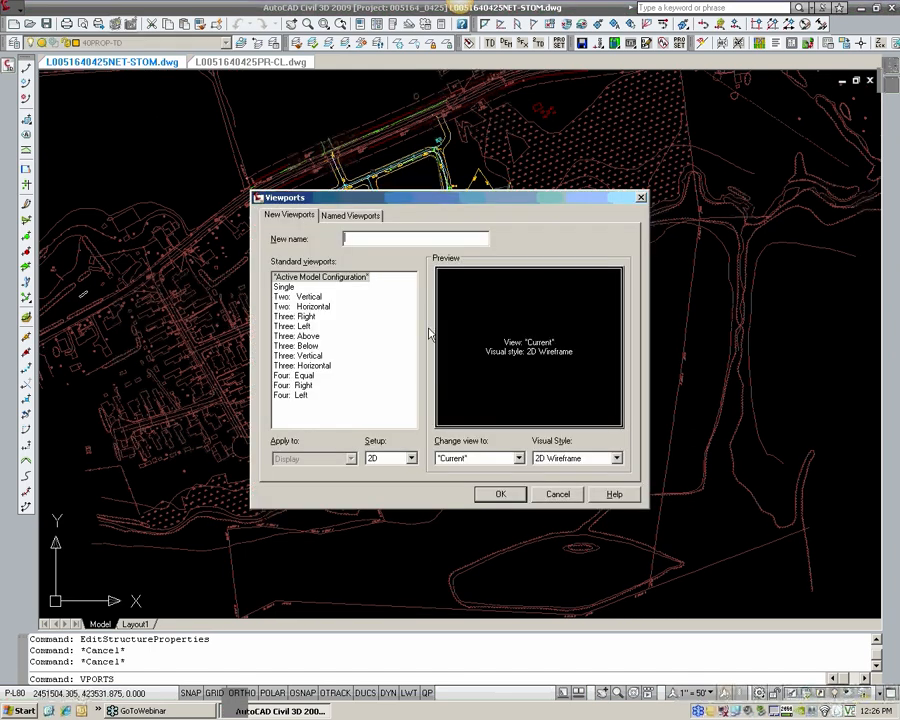
click(351, 218)
click(310, 287)
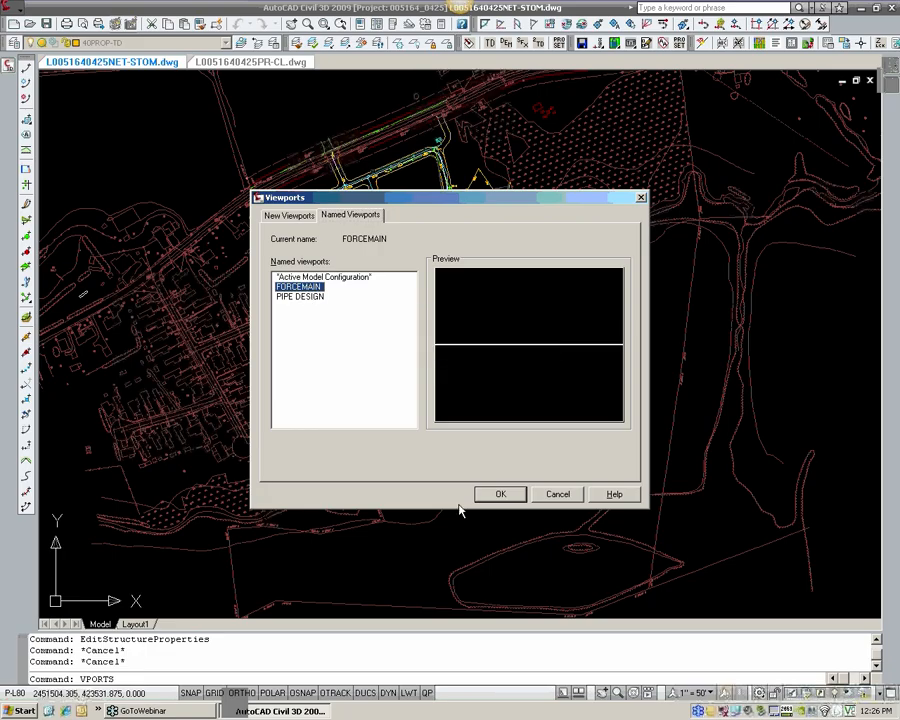
click(496, 496)
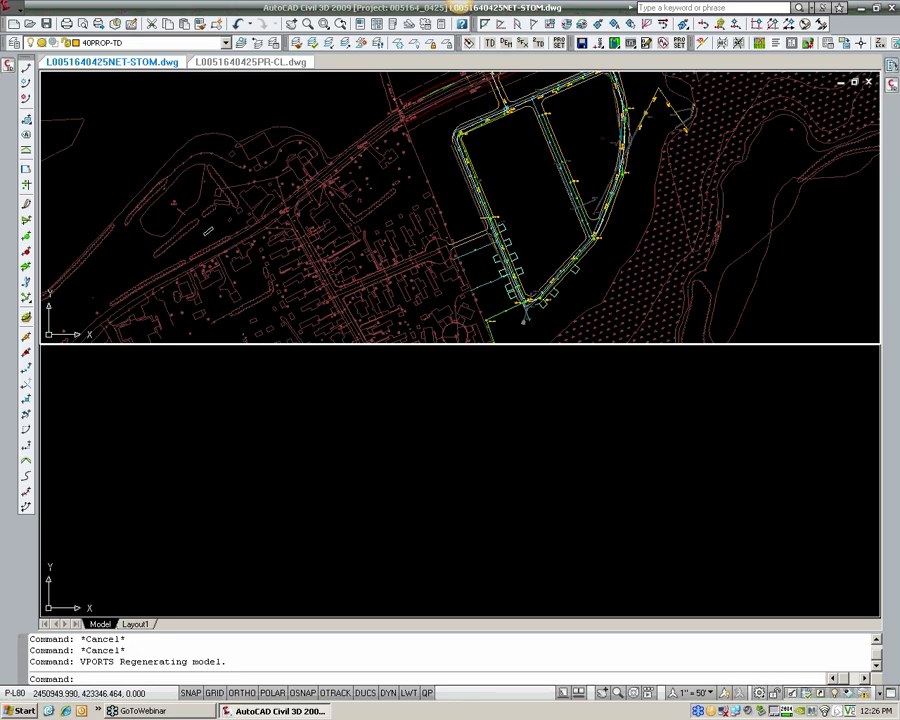
Step: Show the SEWER-TIE TO EXISTING profile area in one viewport and the MH-51 to MH-19 pipe run in the other, and save the drawing
click(472, 431)
scroll(460, 428, down, 8)
scroll(392, 428, up, 10)
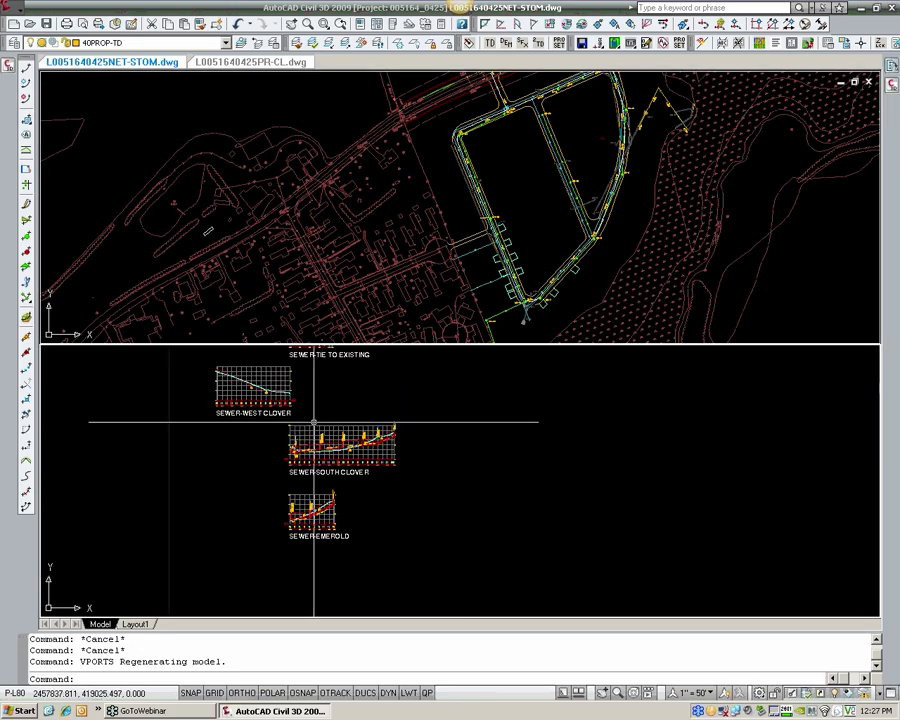
middle_drag(390, 448, 399, 487)
middle_drag(437, 390, 387, 459)
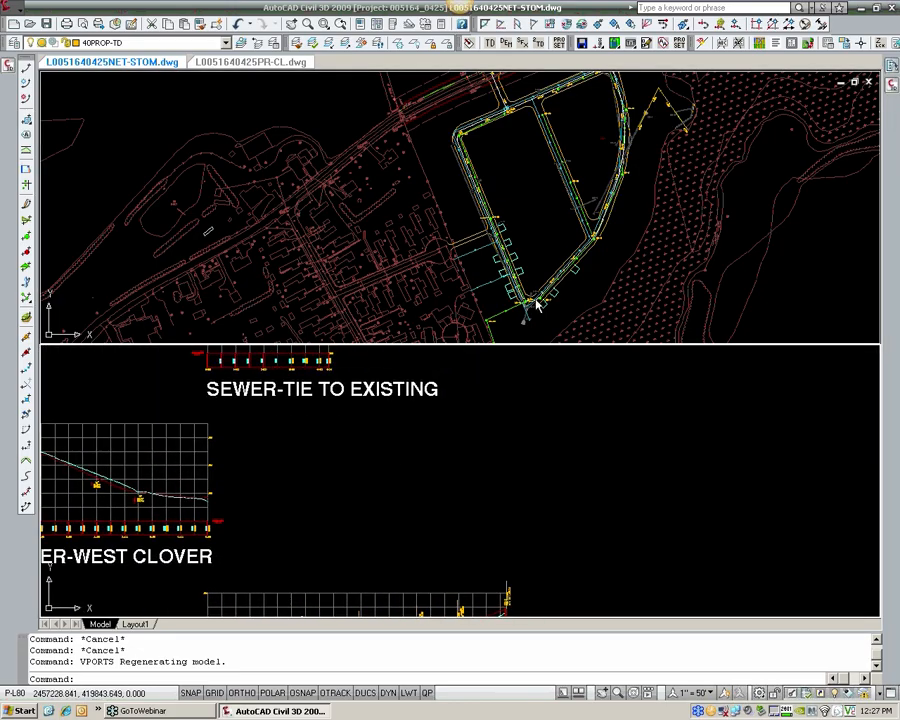
click(531, 297)
scroll(416, 256, up, 5)
middle_drag(531, 308, 369, 251)
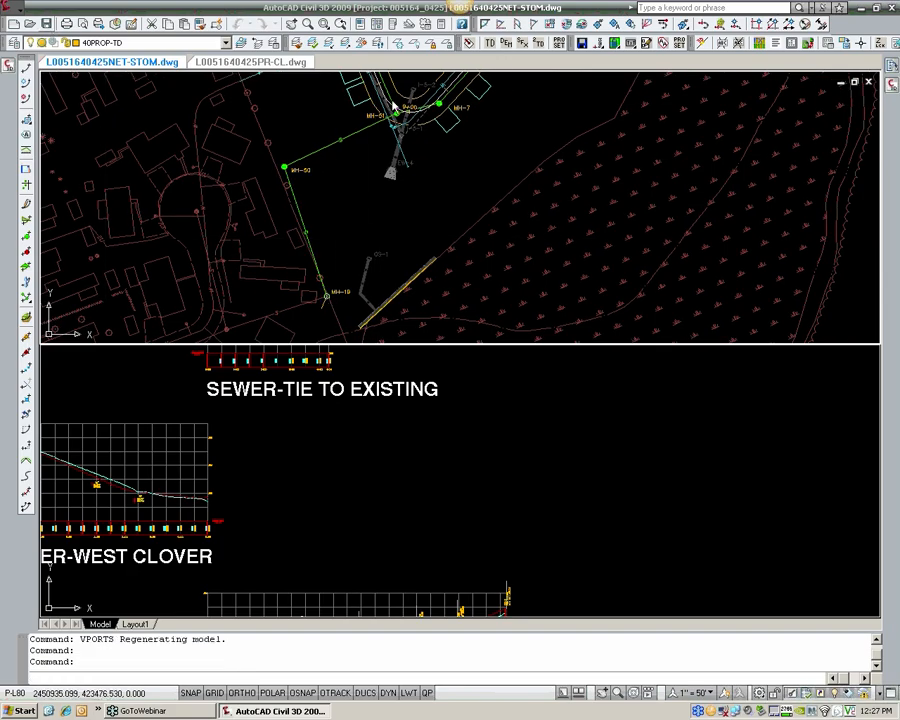
key(ctrl+s)
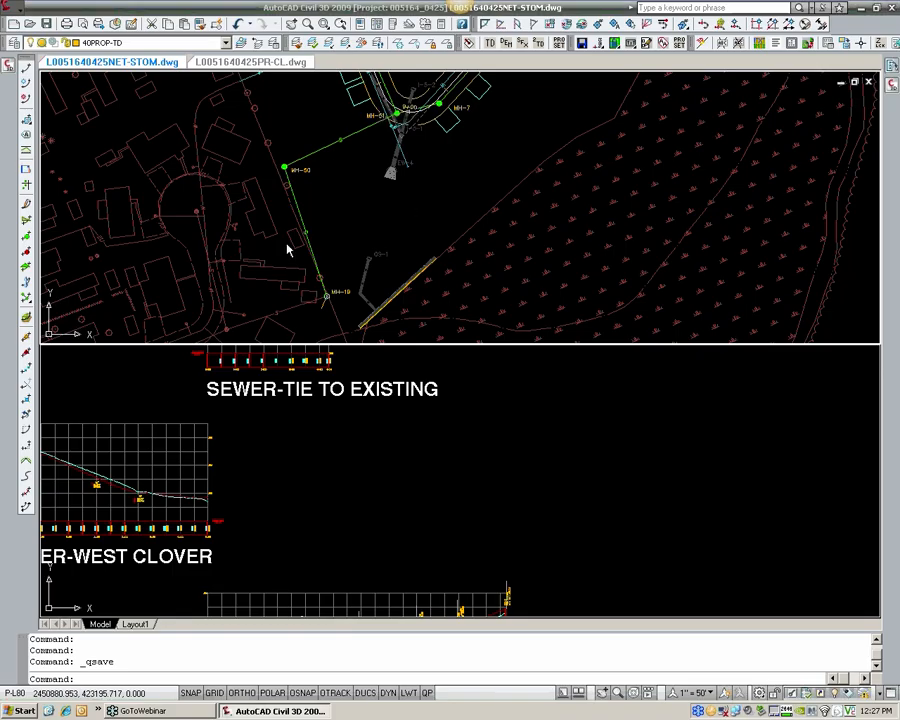
Step: Try renaming the MH-50 manhole to MH-19 in its structure properties
scroll(300, 171, up, 6)
scroll(291, 173, down, 3)
middle_drag(291, 173, 230, 86)
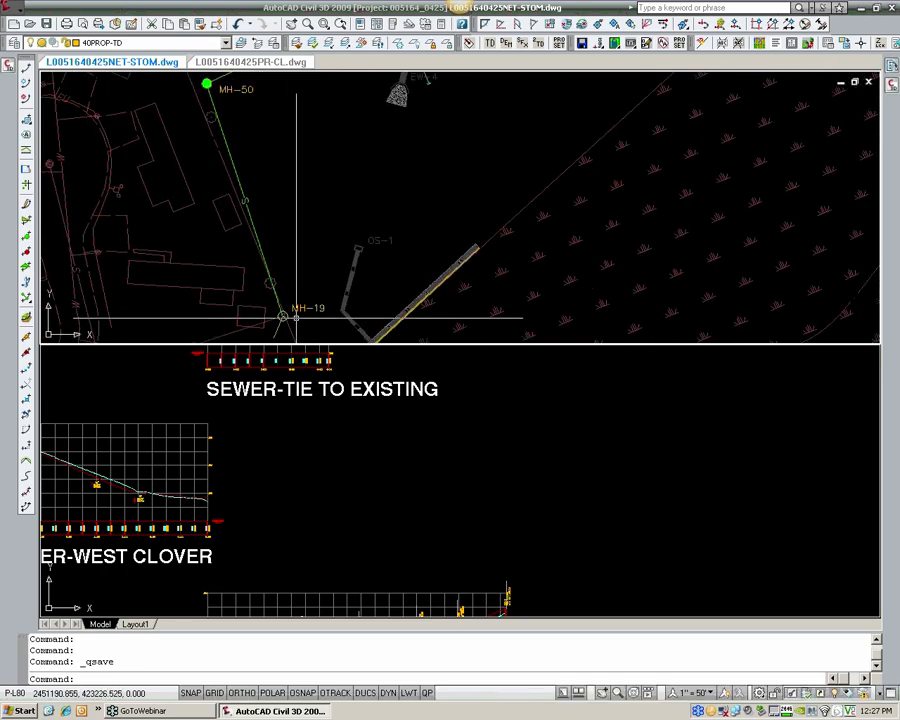
scroll(286, 231, up, 5)
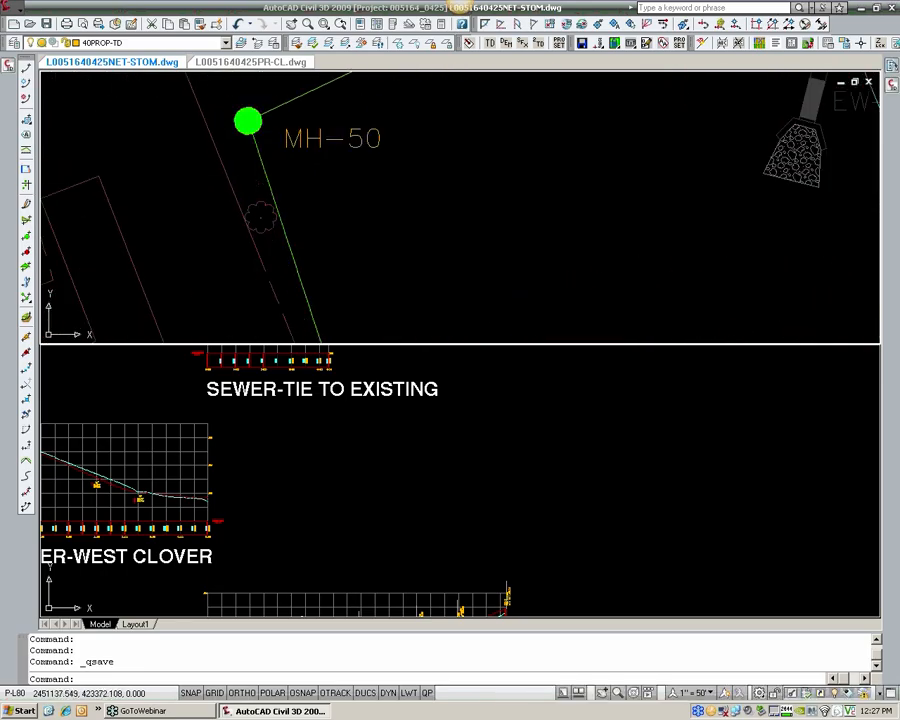
click(250, 122)
right_click(259, 123)
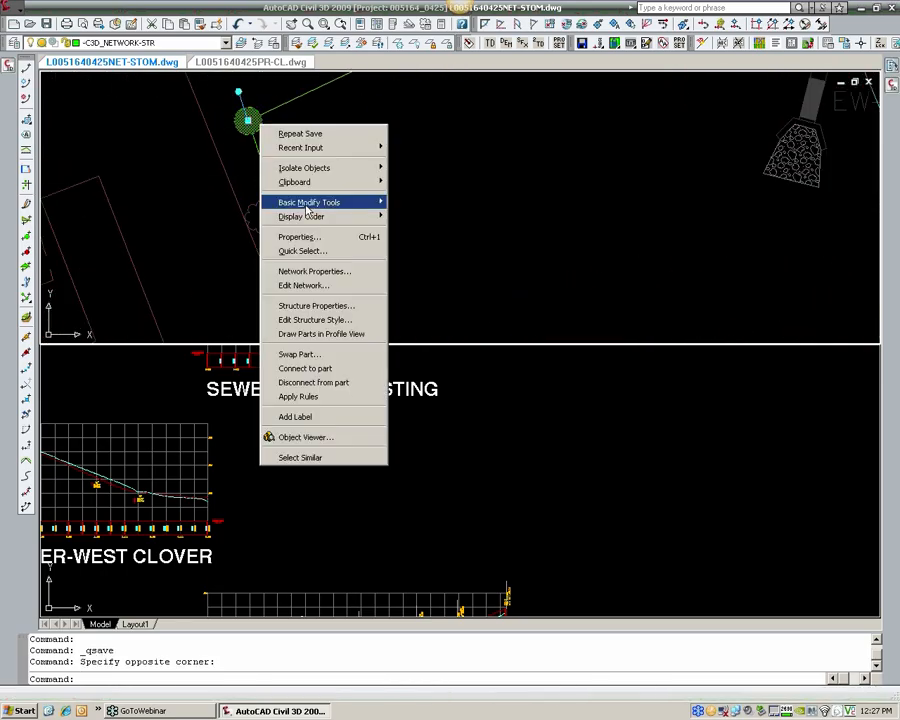
click(335, 306)
click(473, 253)
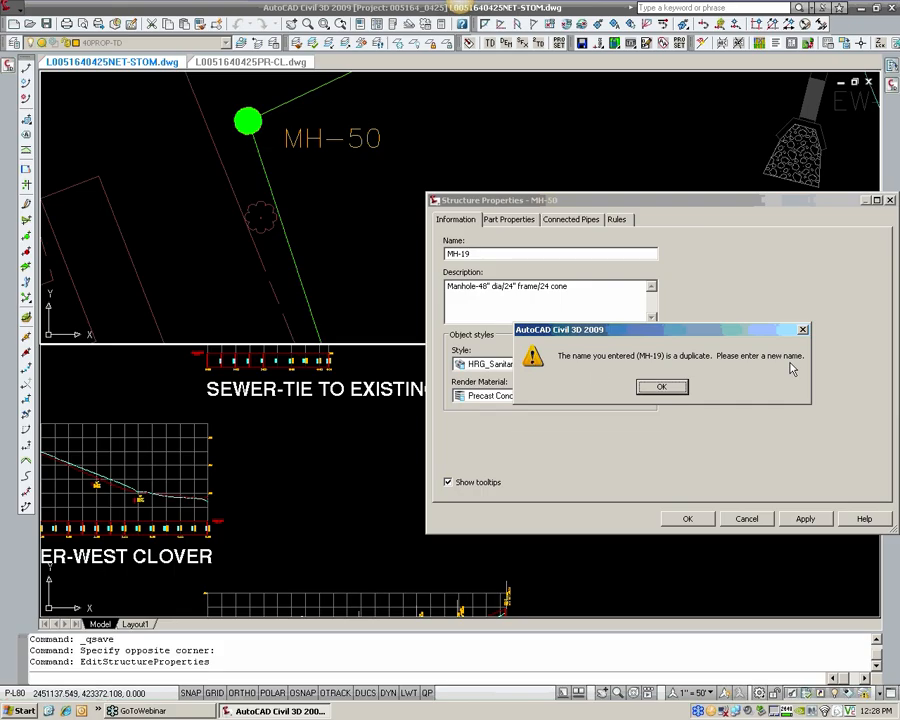
click(660, 387)
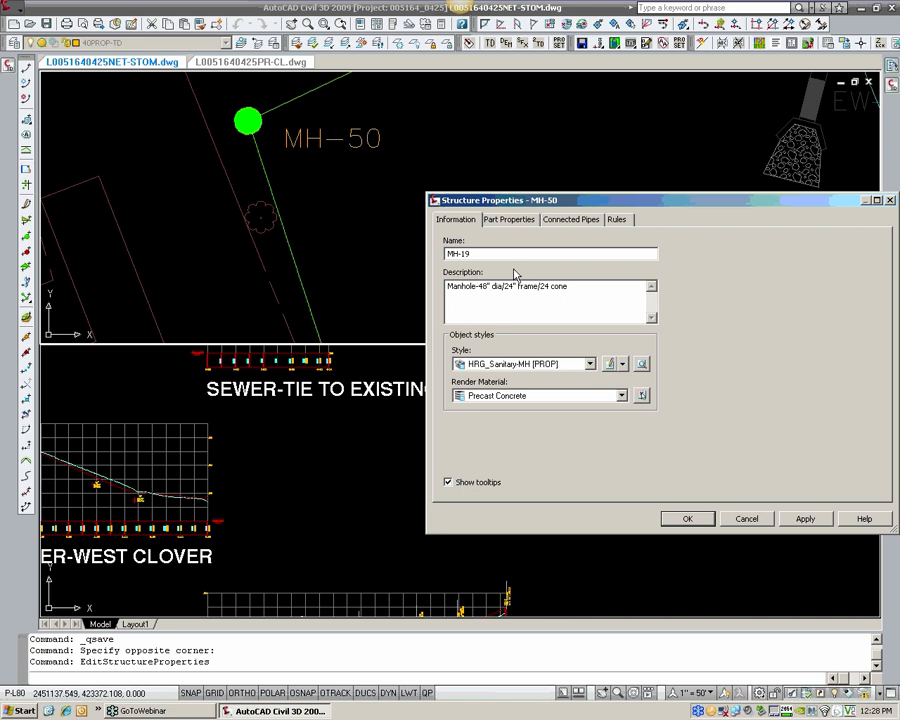
Step: Name the manhole MHa-19 instead and apply the structure properties
text(A)
key(BackSpace)
text(a)
click(687, 518)
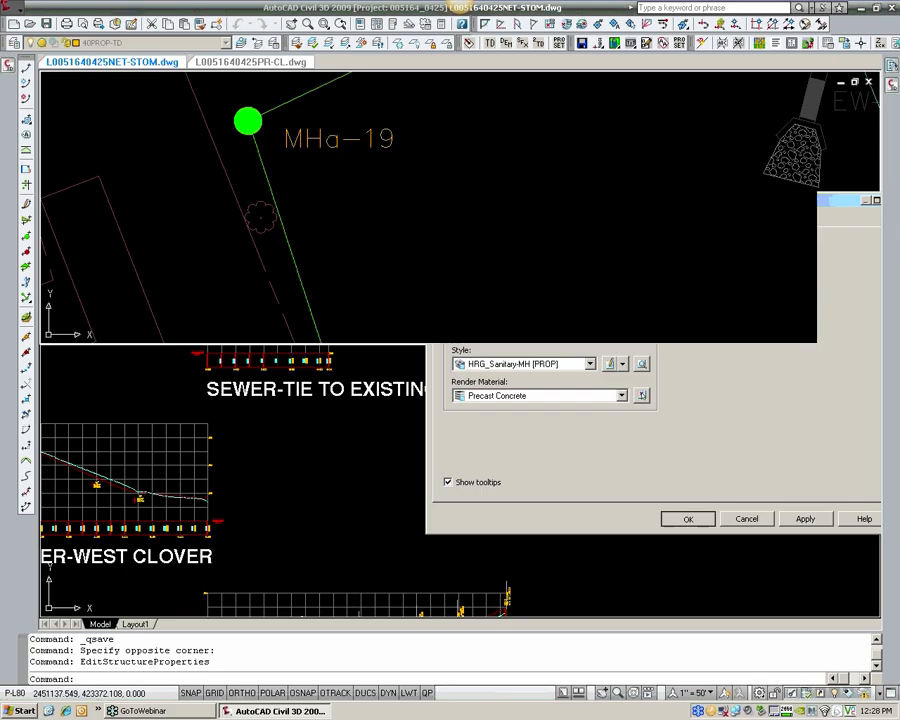
scroll(404, 185, down, 1)
middle_drag(406, 195, 342, 90)
scroll(384, 220, down, 7)
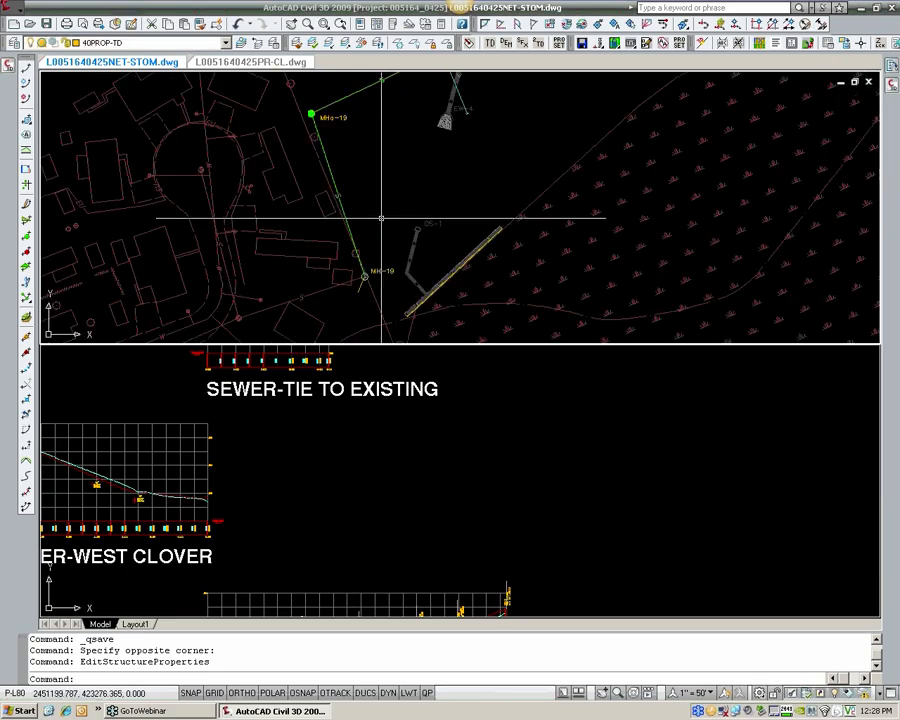
Step: Rename the MHa-19 manhole back to MH-50 in its structure properties
scroll(332, 137, up, 8)
middle_drag(330, 133, 356, 236)
click(311, 174)
right_click(311, 174)
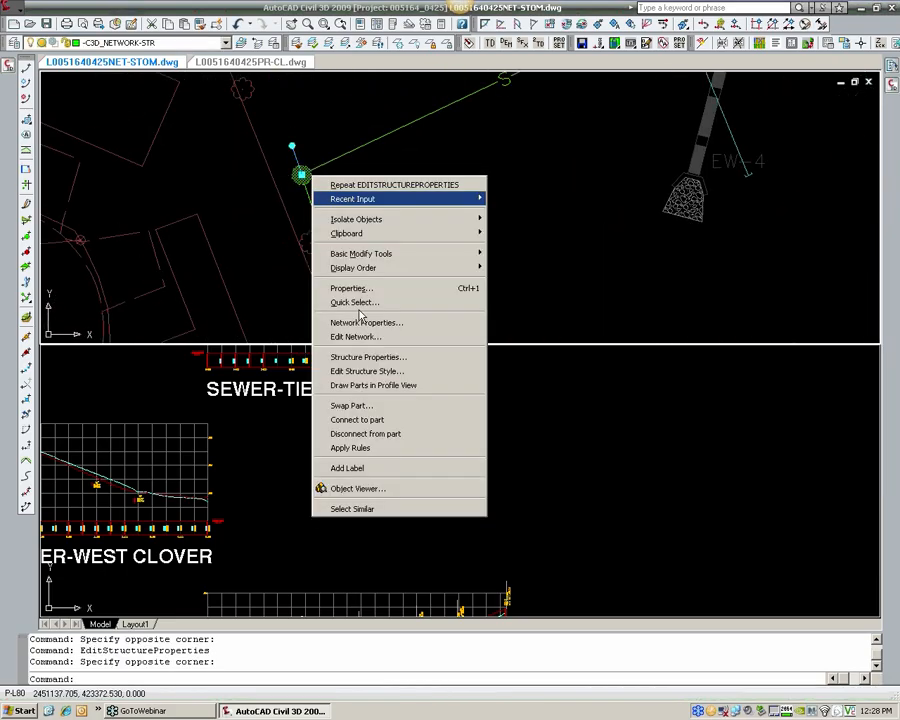
click(377, 362)
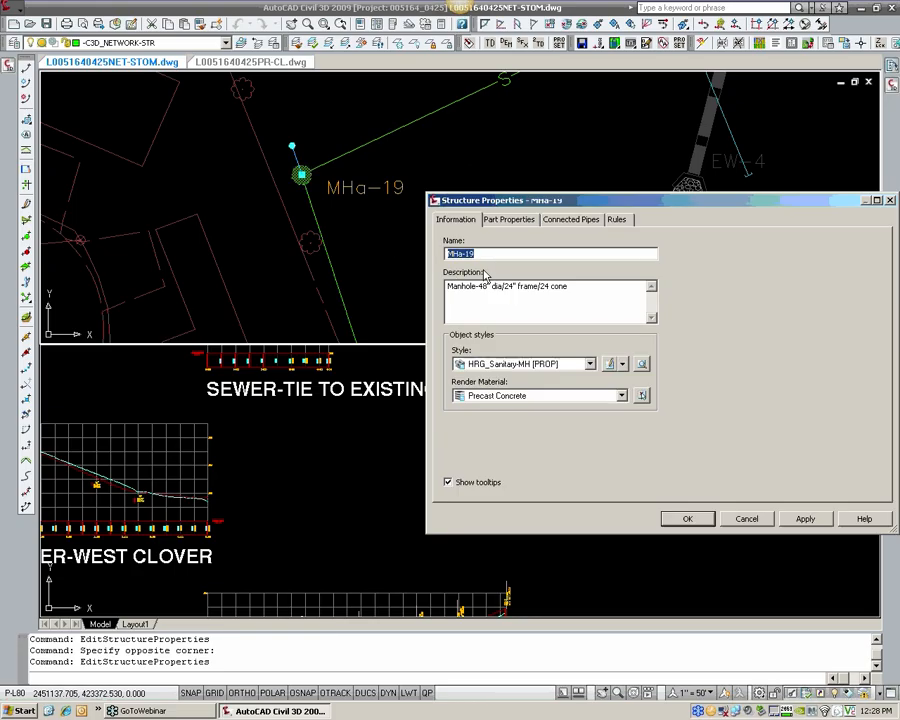
click(466, 254)
drag(478, 255, 457, 266)
text(H-50)
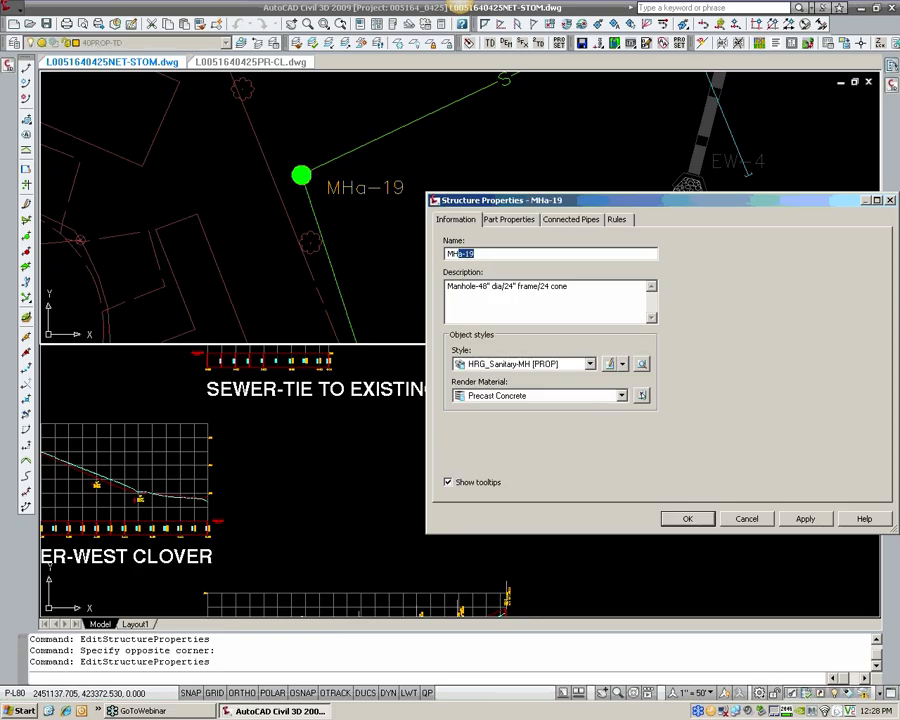
key(Return)
scroll(521, 211, down, 5)
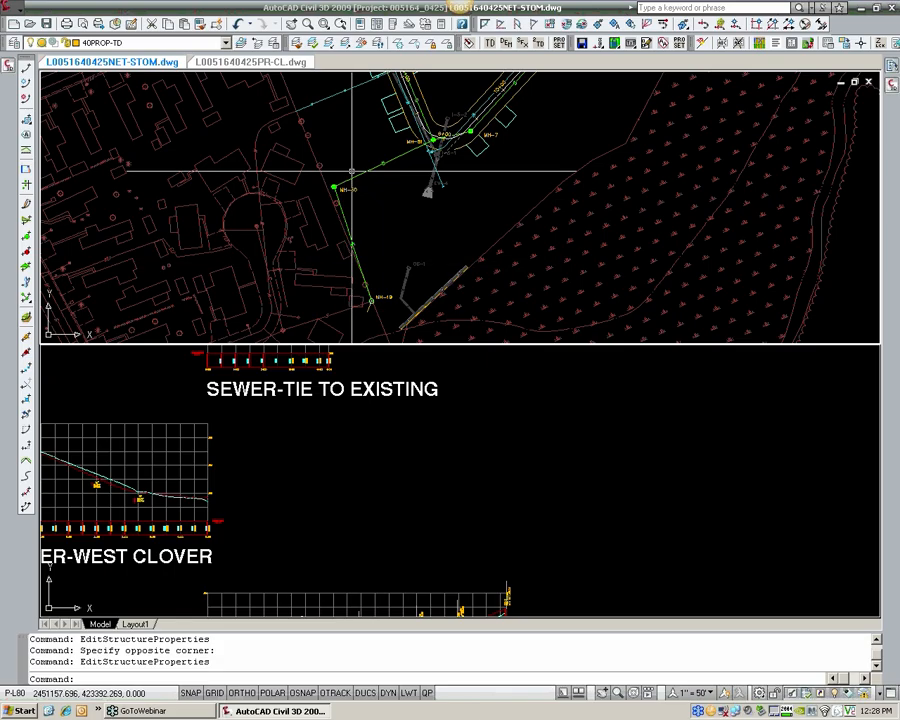
Step: Start creating an alignment from connected network parts, with manhole MH-19 as the first part
click(18, 14)
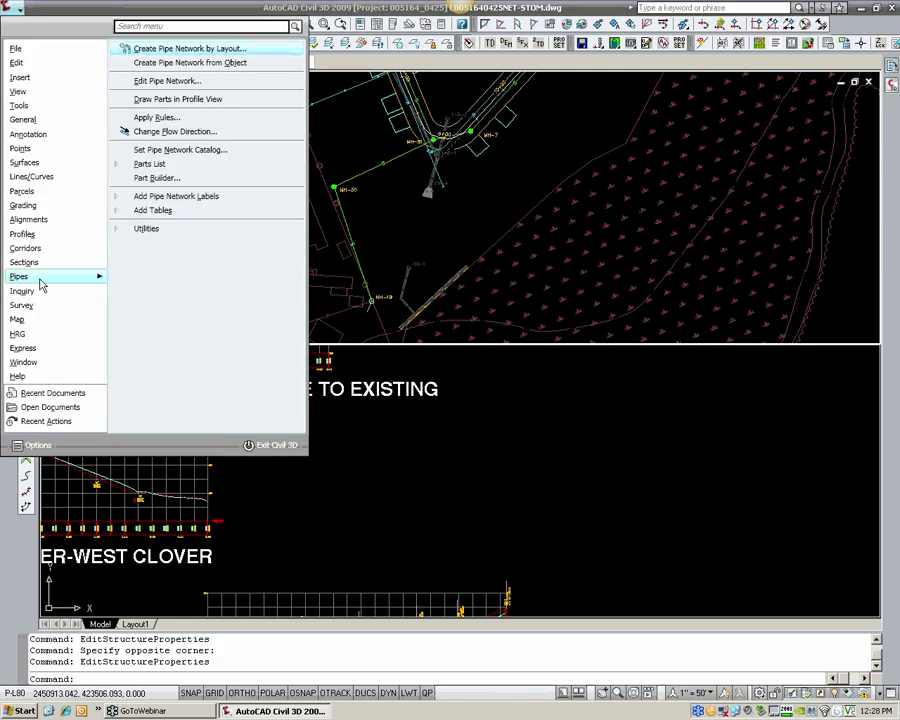
click(152, 231)
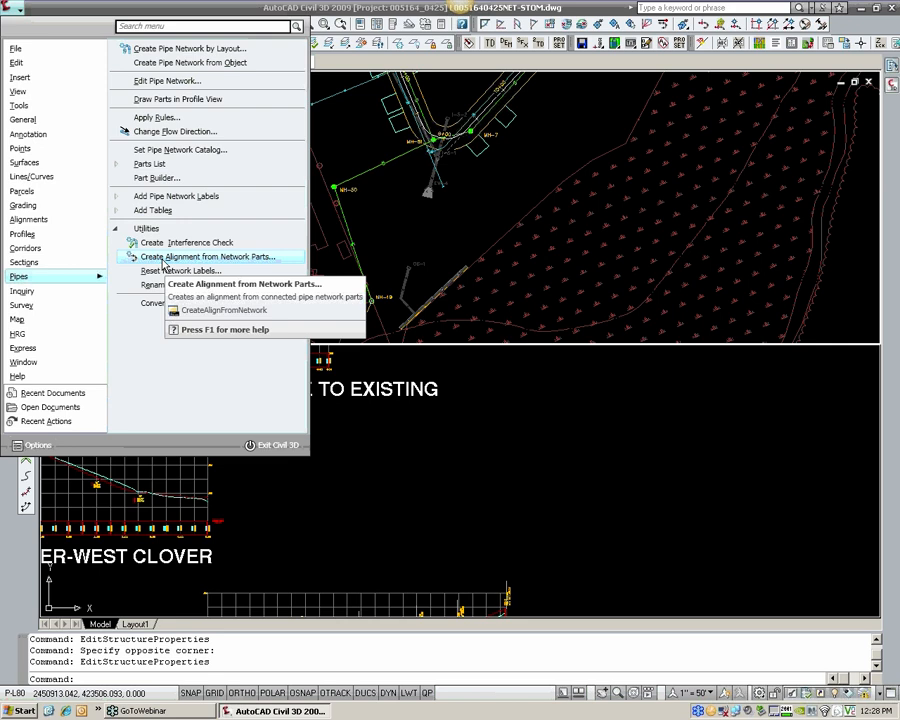
click(165, 258)
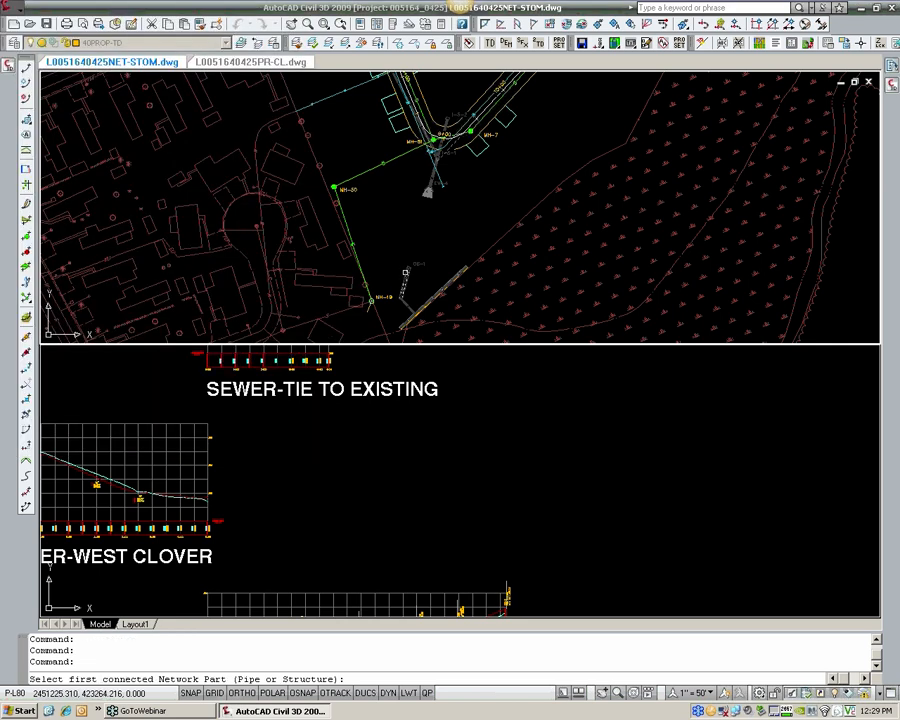
middle_drag(405, 272, 386, 234)
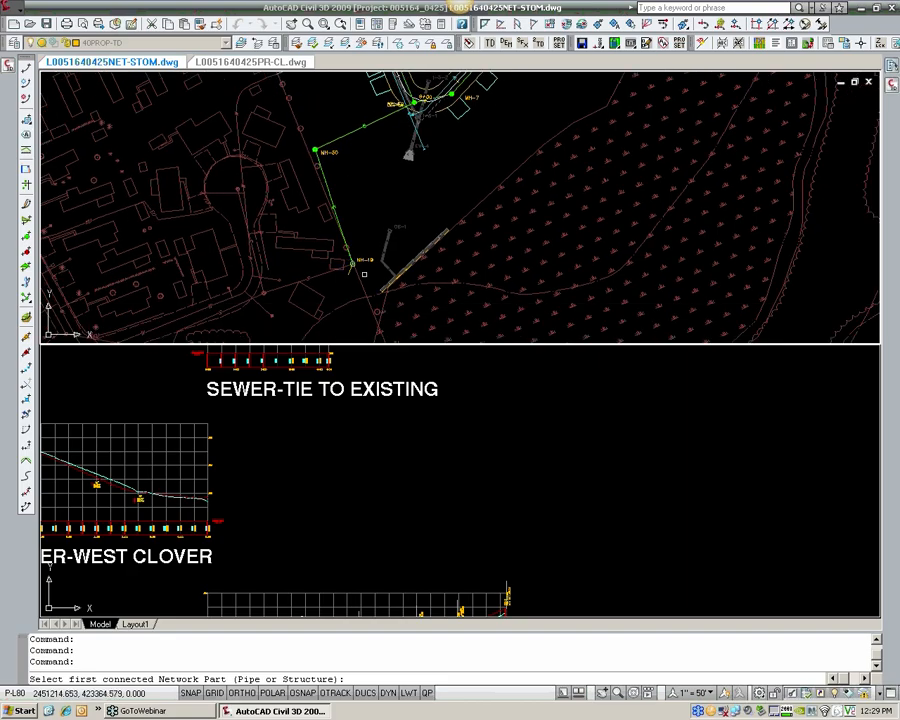
scroll(353, 260, up, 4)
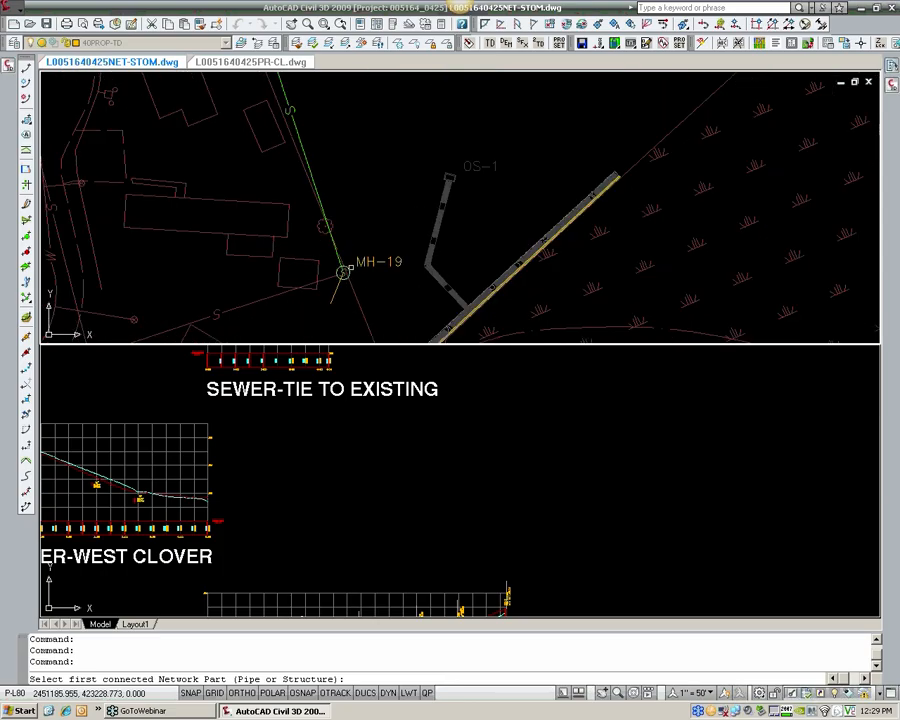
click(343, 271)
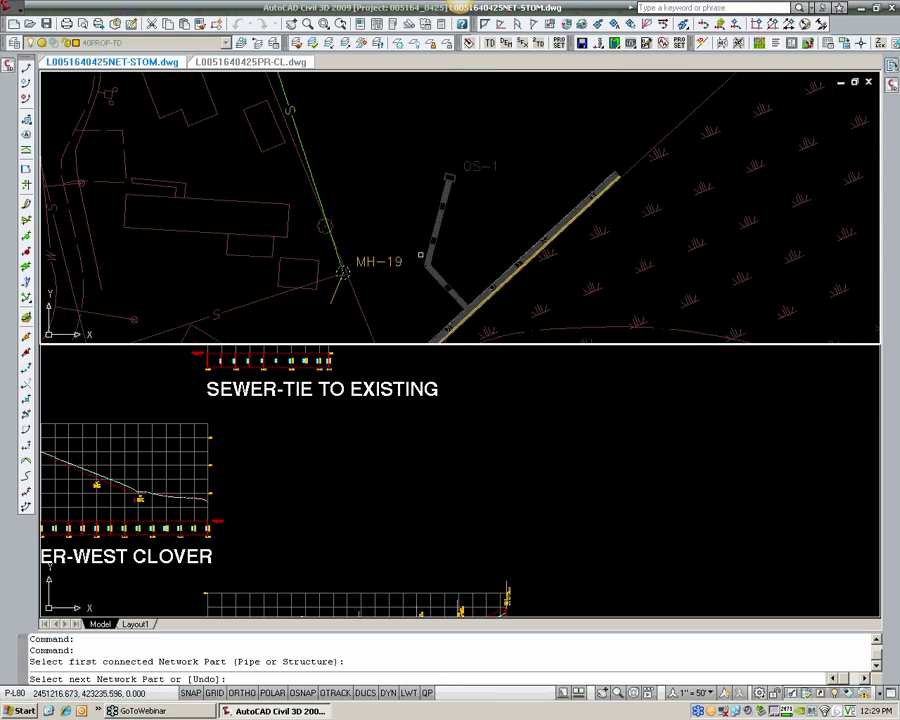
Step: Pick manhole MH-54 at the far end of the sewer run as the next connected network part
scroll(420, 255, down, 4)
middle_drag(354, 124, 377, 297)
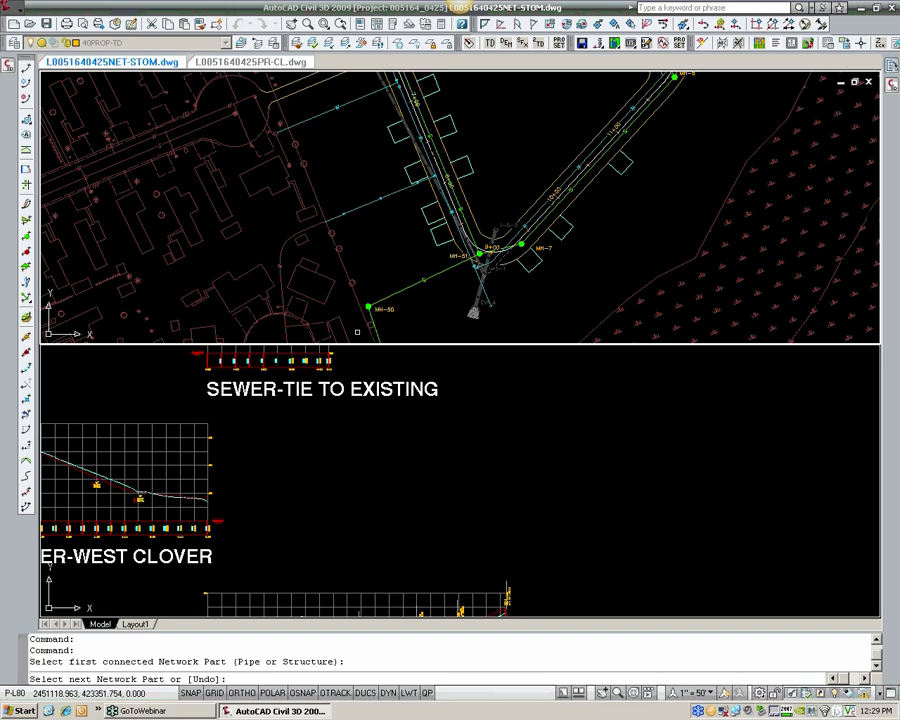
scroll(380, 317, down, 3)
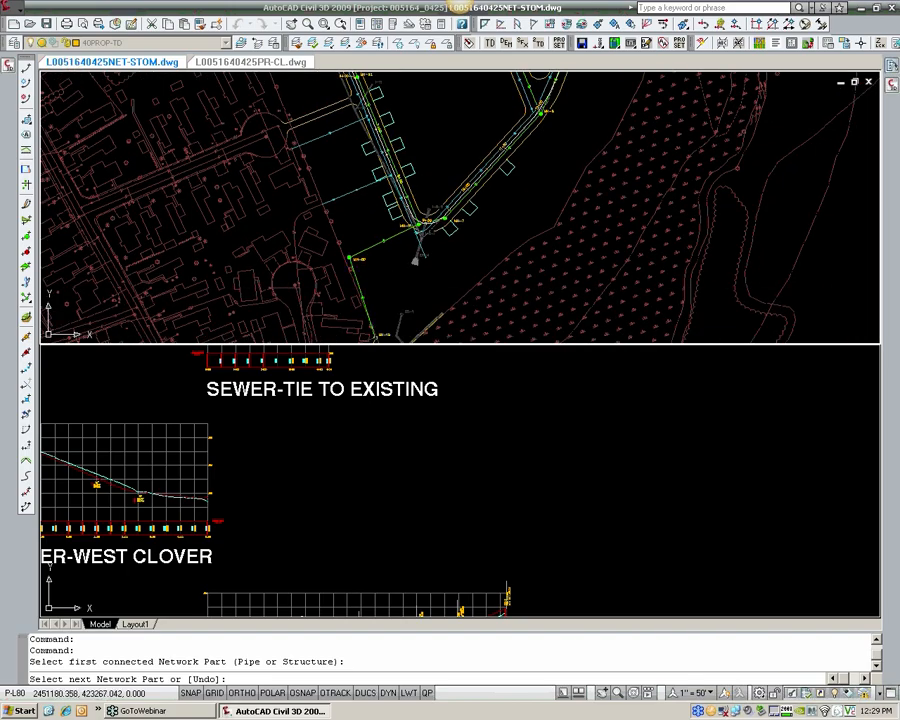
scroll(415, 230, up, 5)
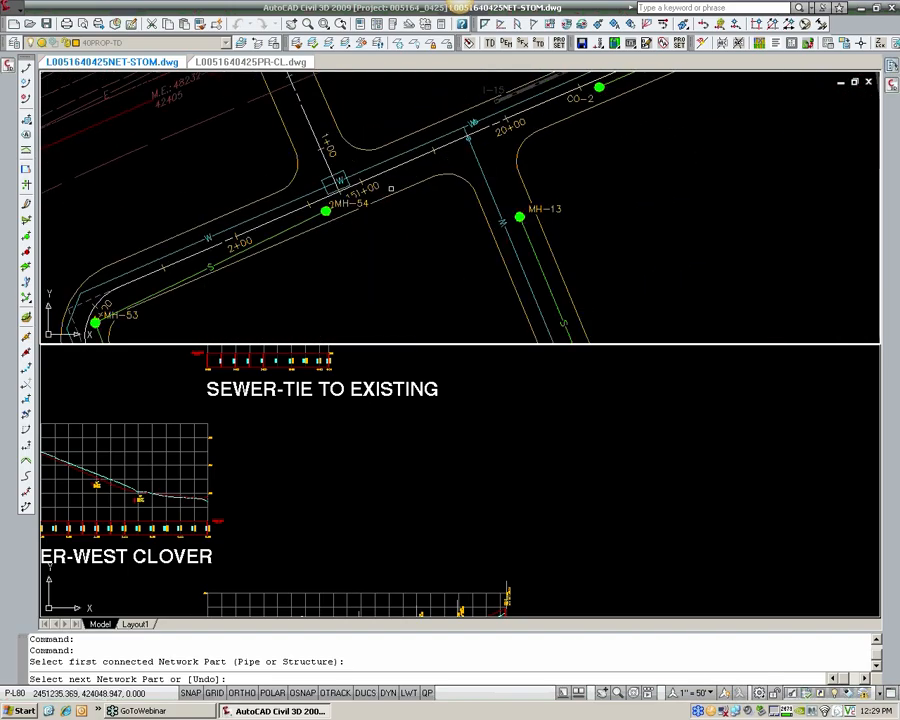
click(225, 156)
Step: Check the highlighted sewer run from MH-54 past MH-52 and MH-51 to MH-19, including the branch to MH-7
scroll(303, 276, down, 4)
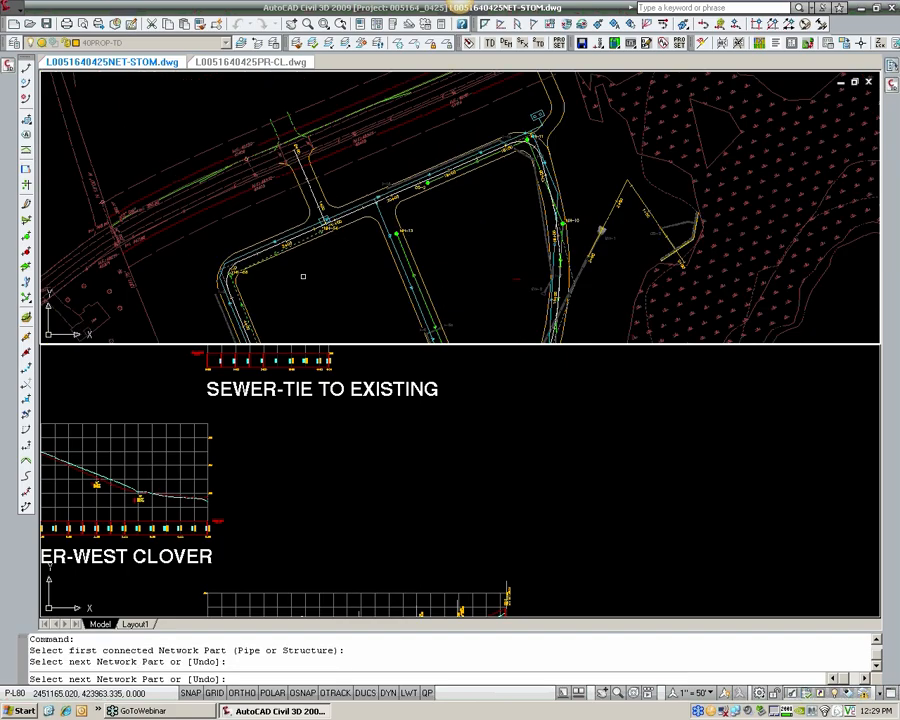
middle_drag(303, 276, 238, 124)
middle_drag(282, 291, 254, 79)
middle_drag(238, 328, 246, 264)
scroll(255, 187, up, 7)
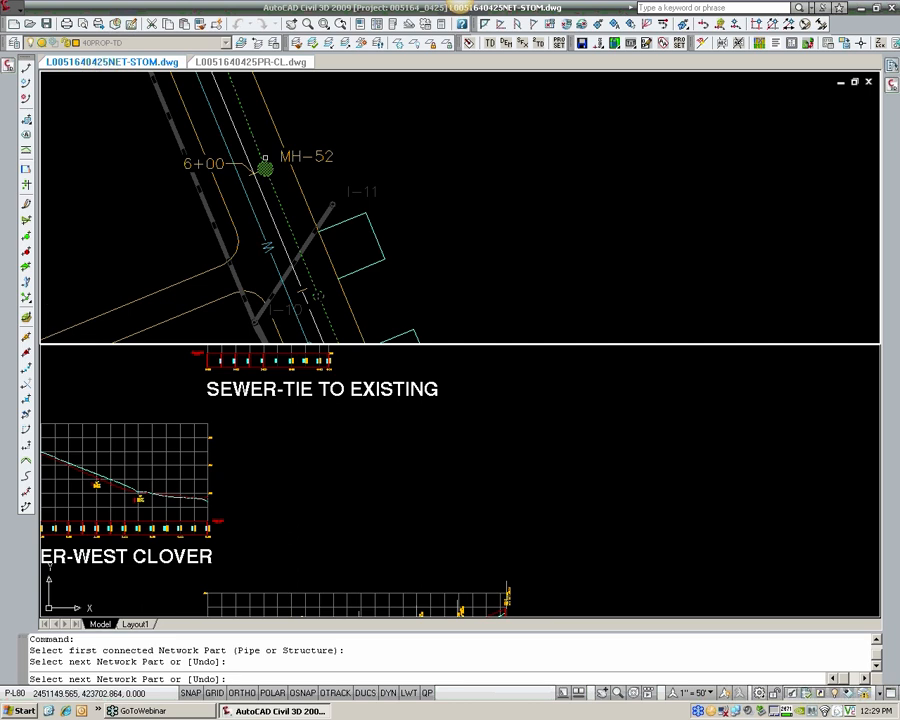
scroll(265, 160, down, 5)
middle_drag(280, 327, 261, 237)
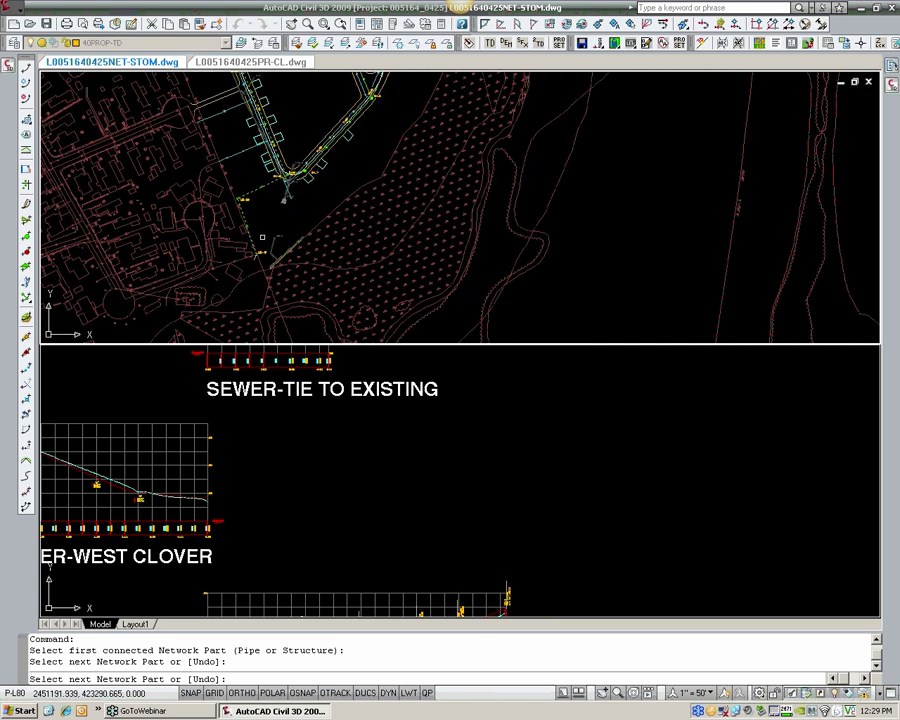
scroll(265, 246, up, 5)
scroll(294, 210, down, 2)
middle_drag(284, 110, 282, 274)
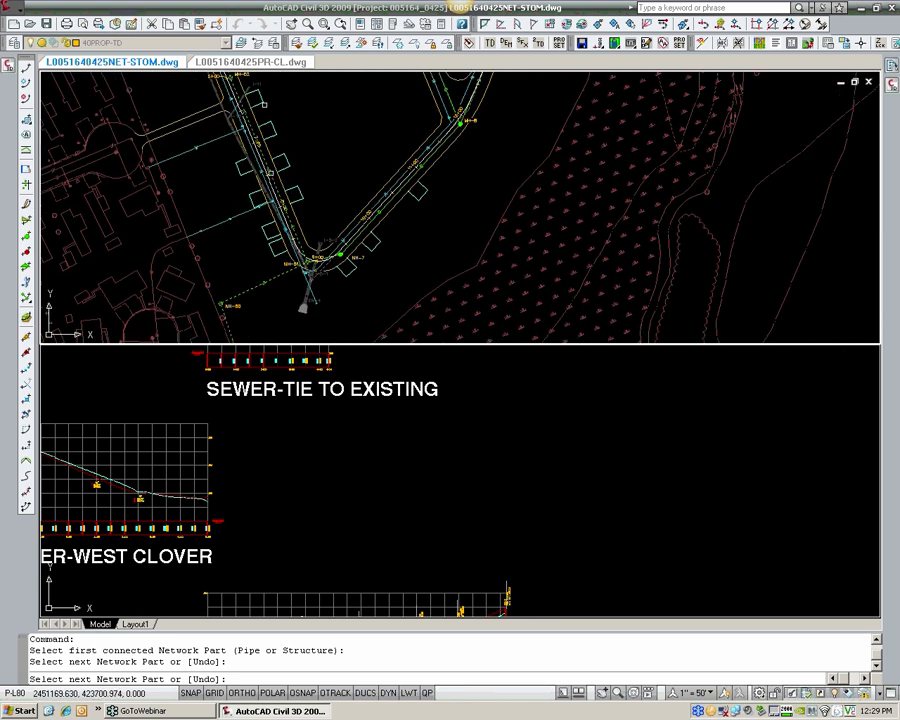
scroll(297, 217, down, 3)
middle_drag(373, 171, 292, 221)
scroll(292, 221, up, 1)
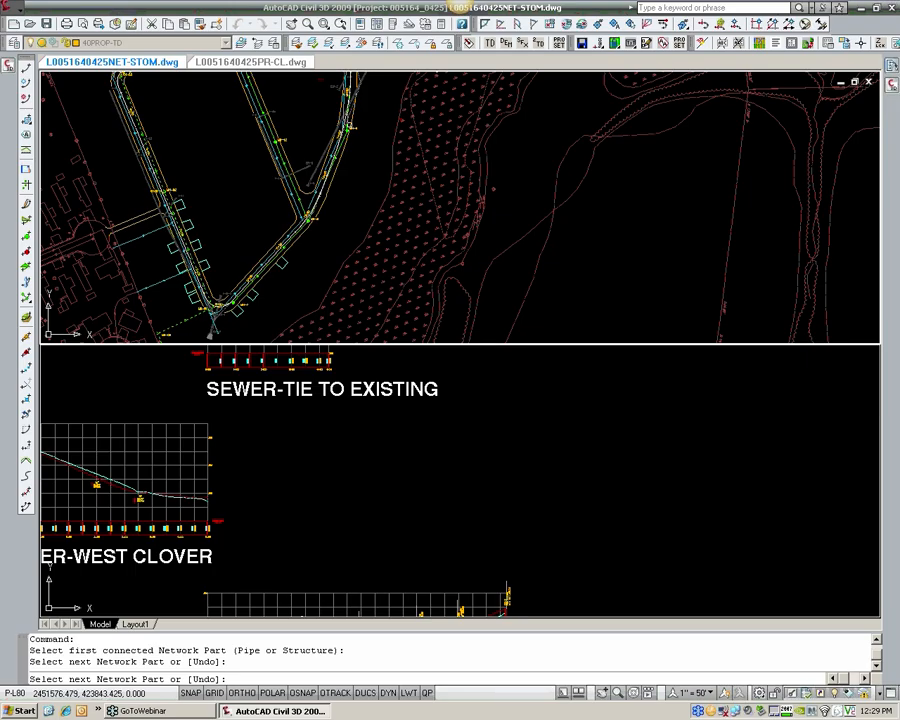
scroll(254, 225, up, 6)
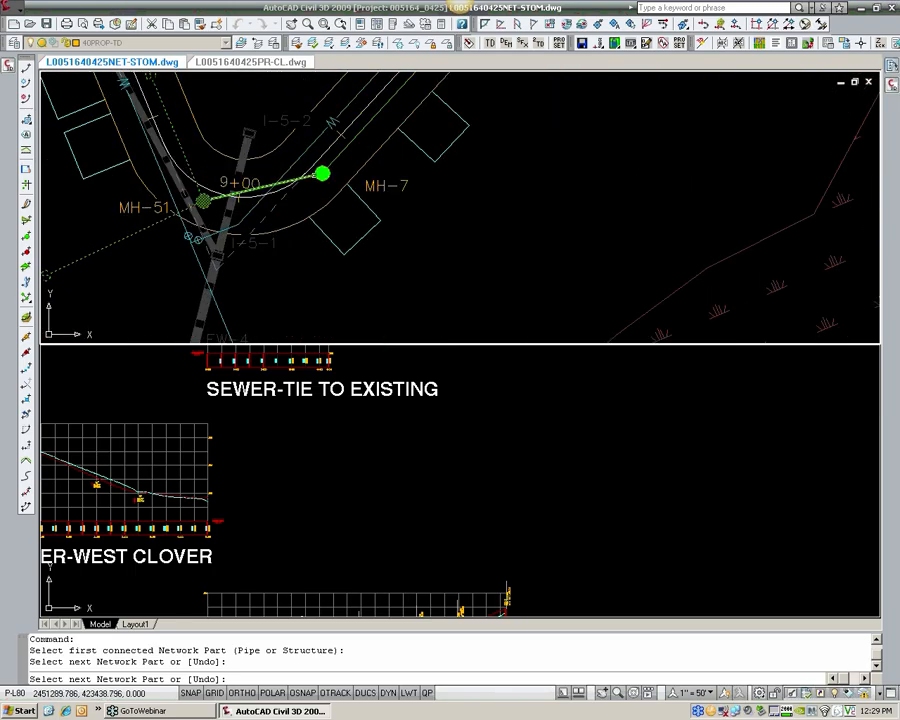
scroll(203, 200, down, 5)
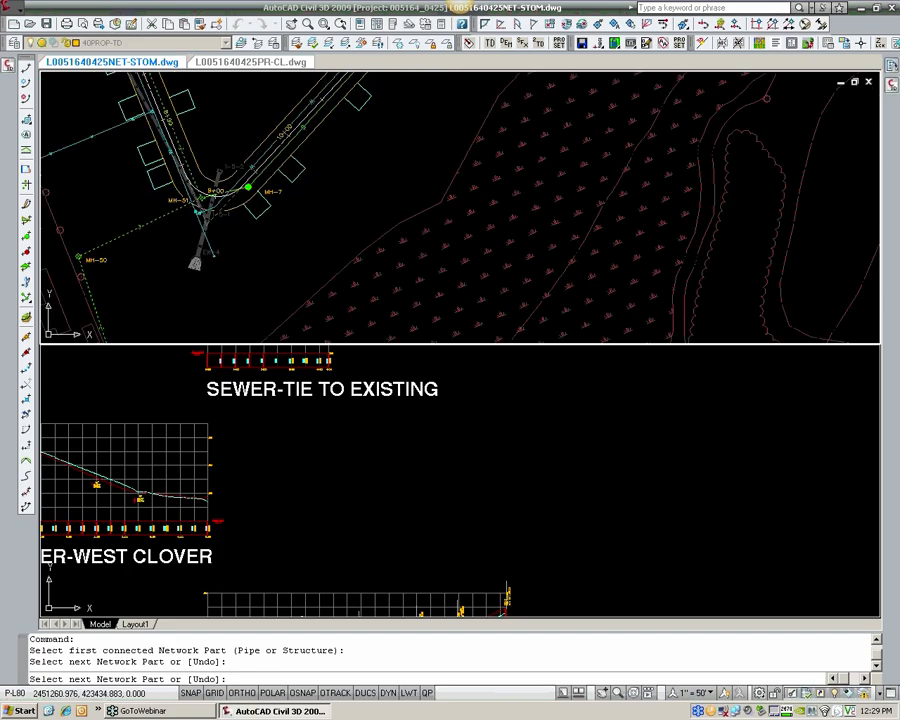
scroll(197, 232, up, 2)
Step: Create the alignment from the selected parts with style HRG_Utility [EXIST & PROP] and label set _No Display, including a profile and profile view
key(Return)
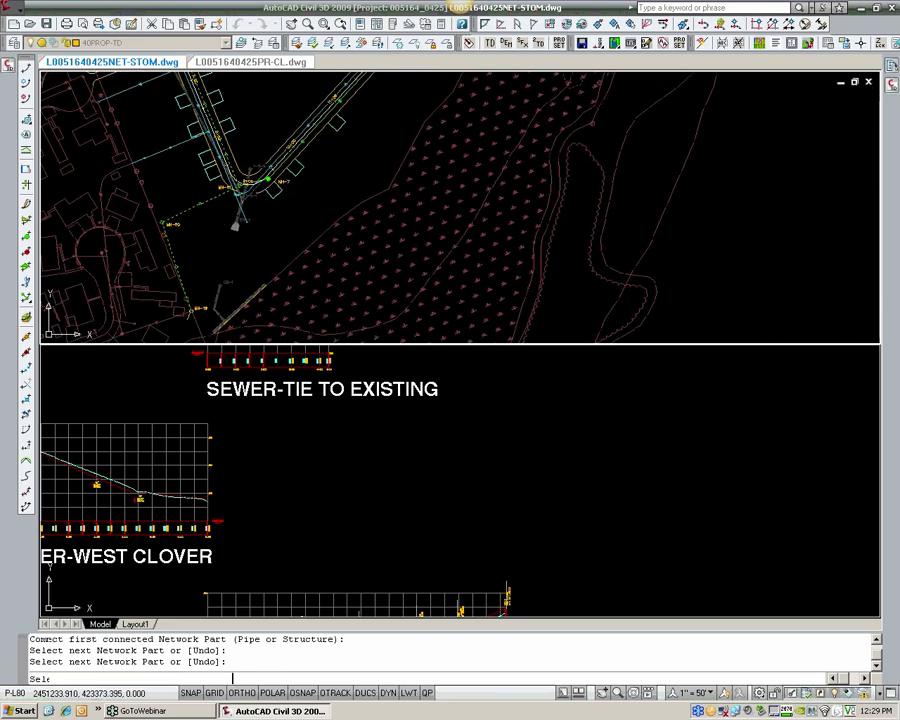
drag(430, 209, 428, 106)
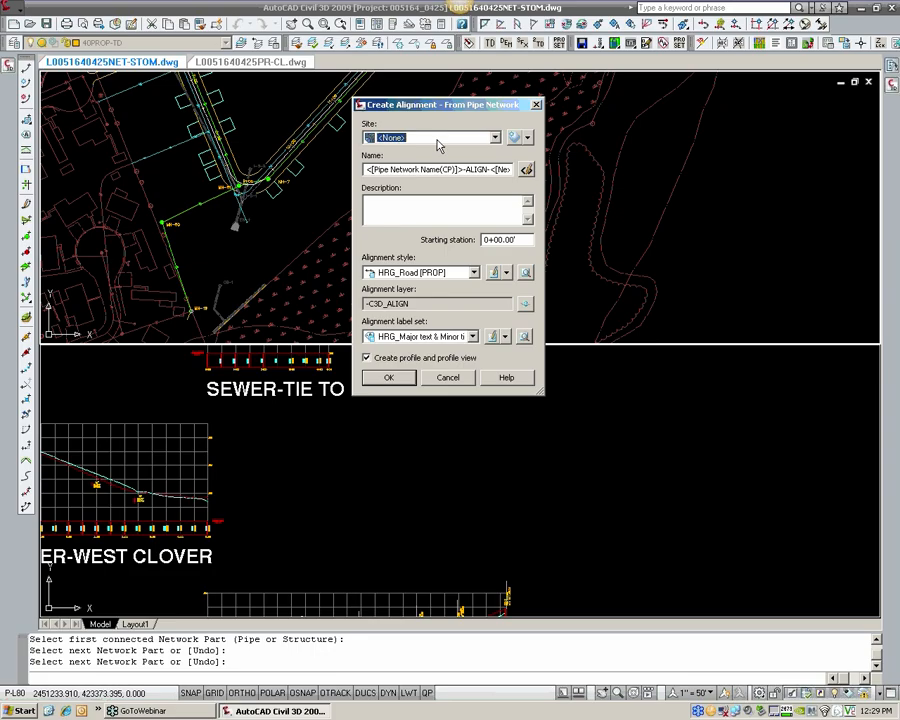
click(413, 272)
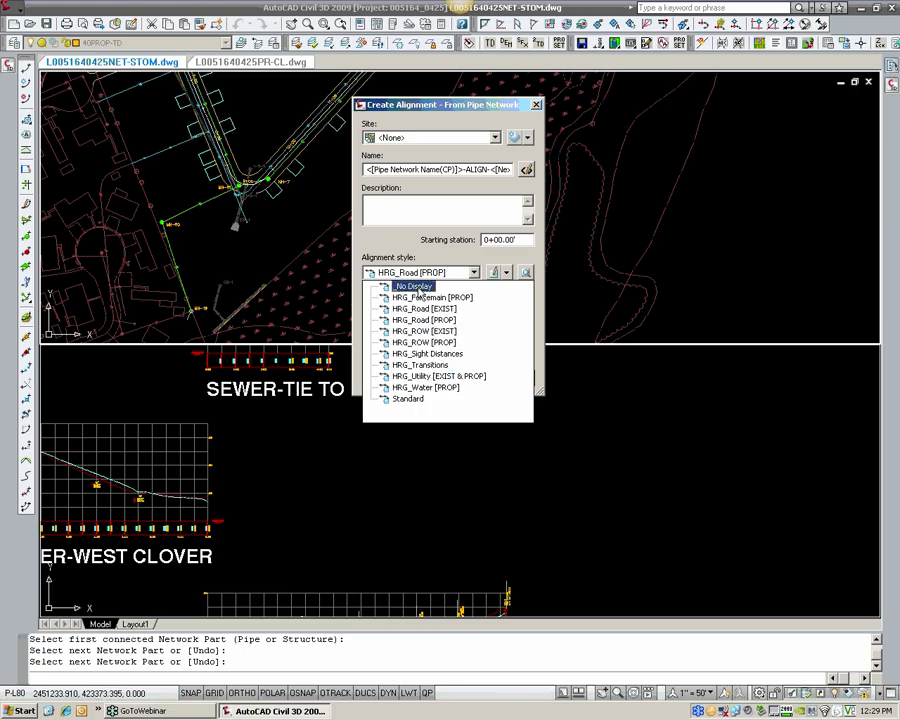
click(455, 377)
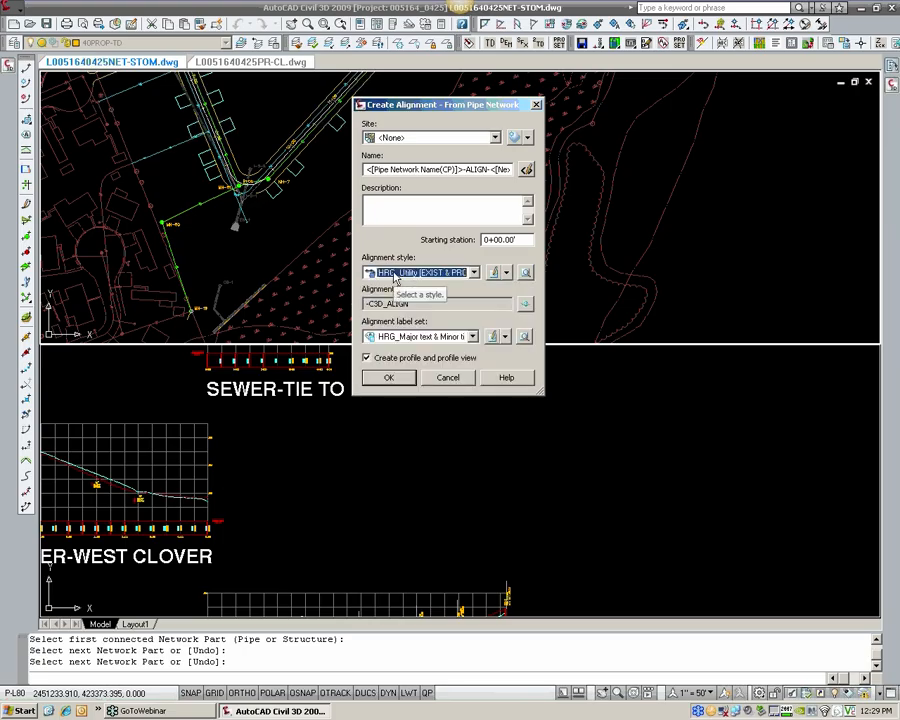
click(436, 338)
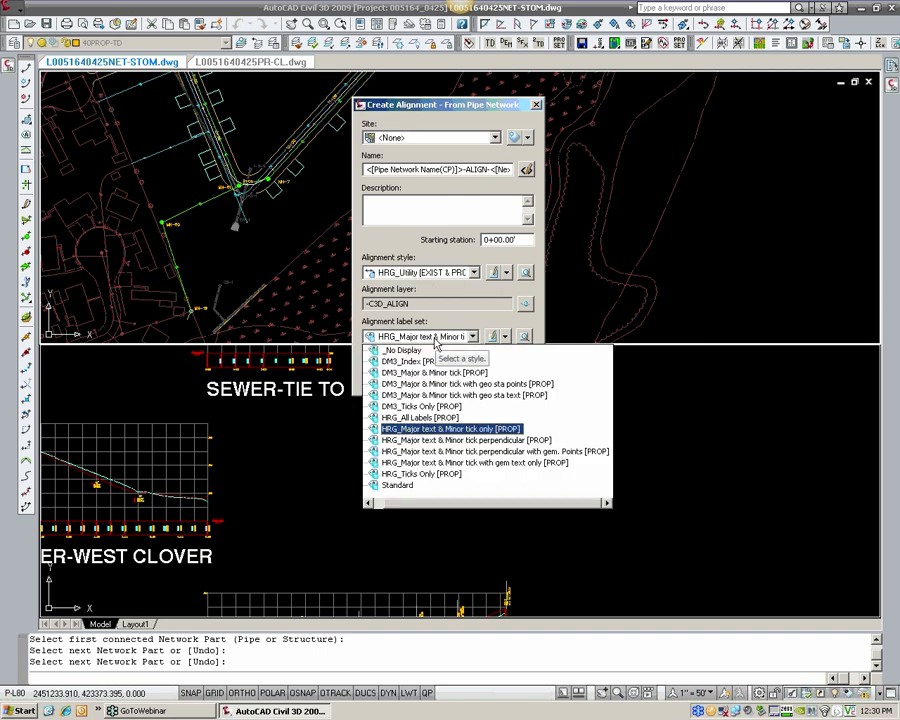
click(400, 350)
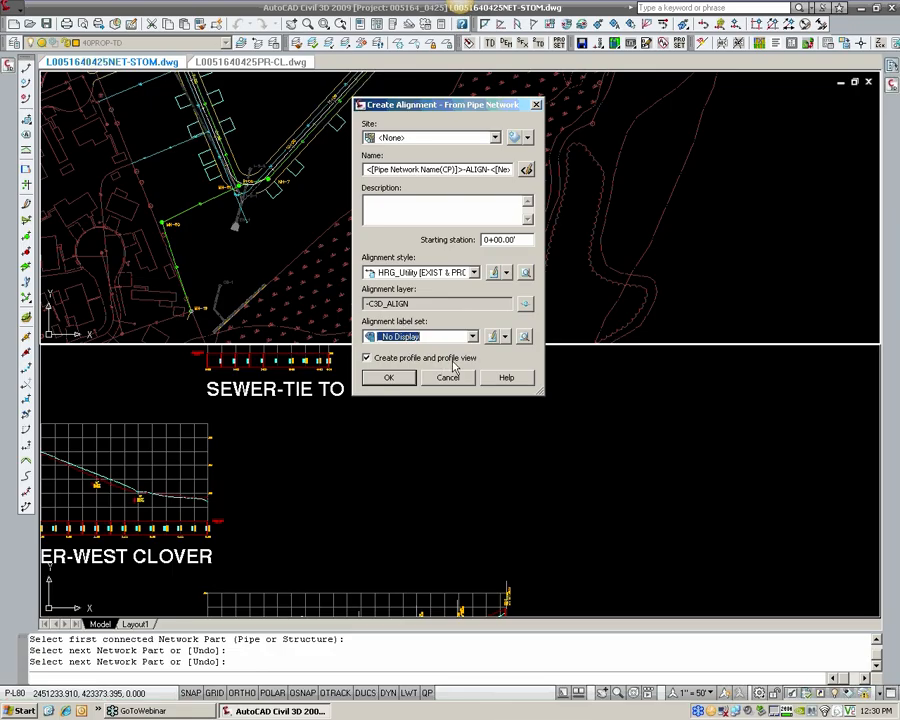
click(407, 380)
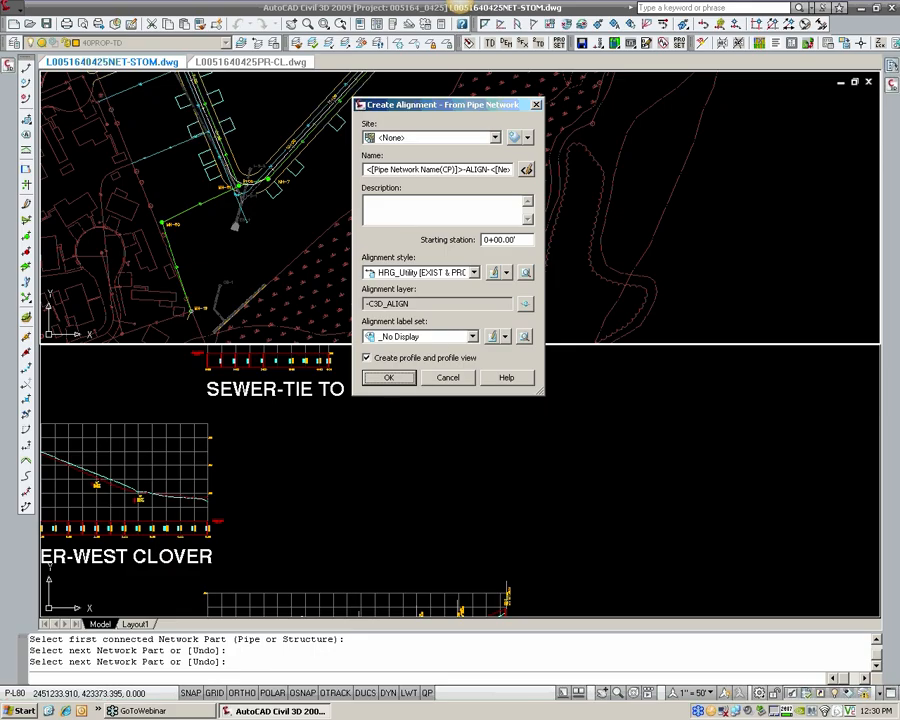
drag(499, 240, 466, 245)
click(390, 378)
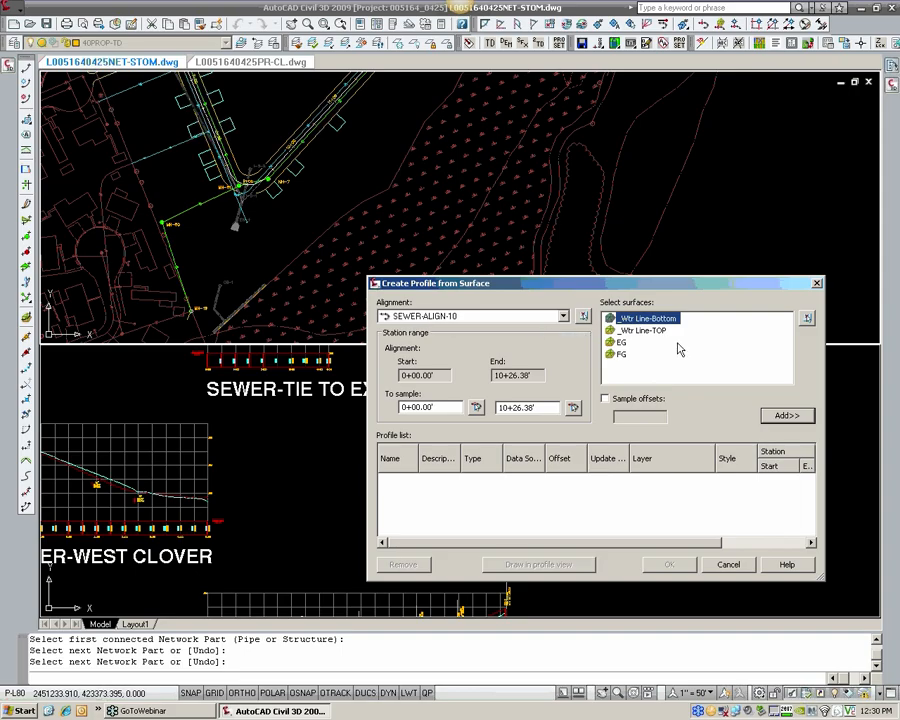
Step: Add the EG and FG surfaces to the profile list of the SEWER-ALIGN-10 alignment
click(622, 342)
shift+click(622, 354)
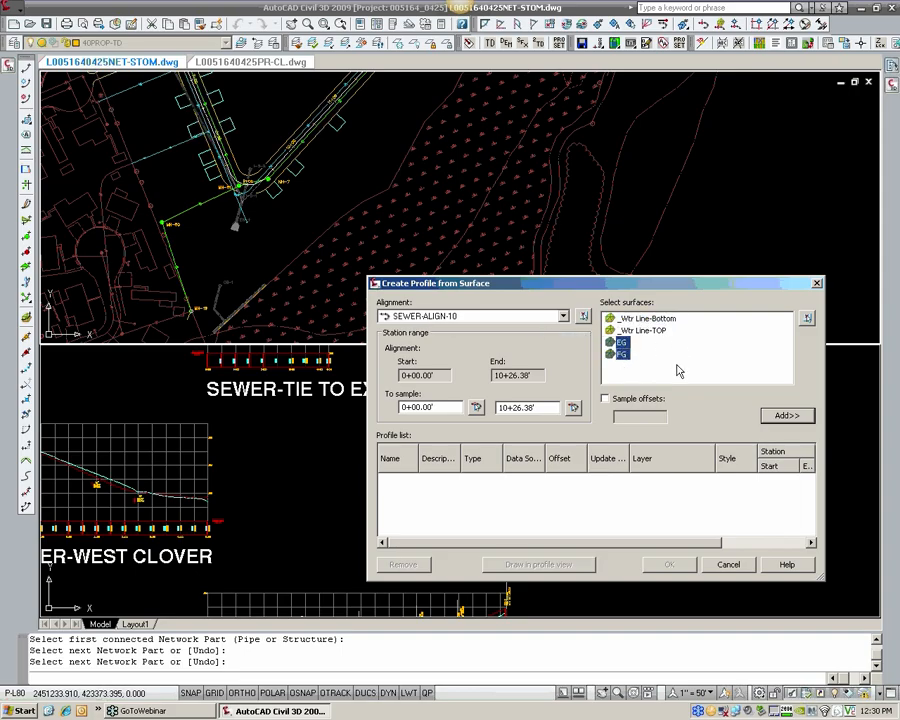
click(786, 414)
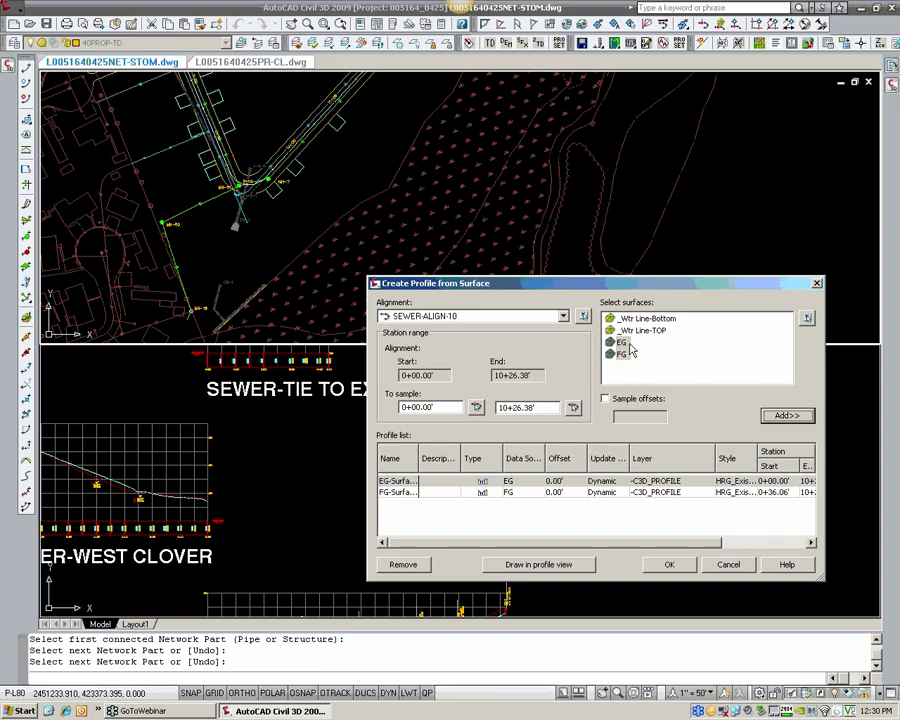
Step: Set the FG surface profile's style to HRG_Finished Ground
click(752, 484)
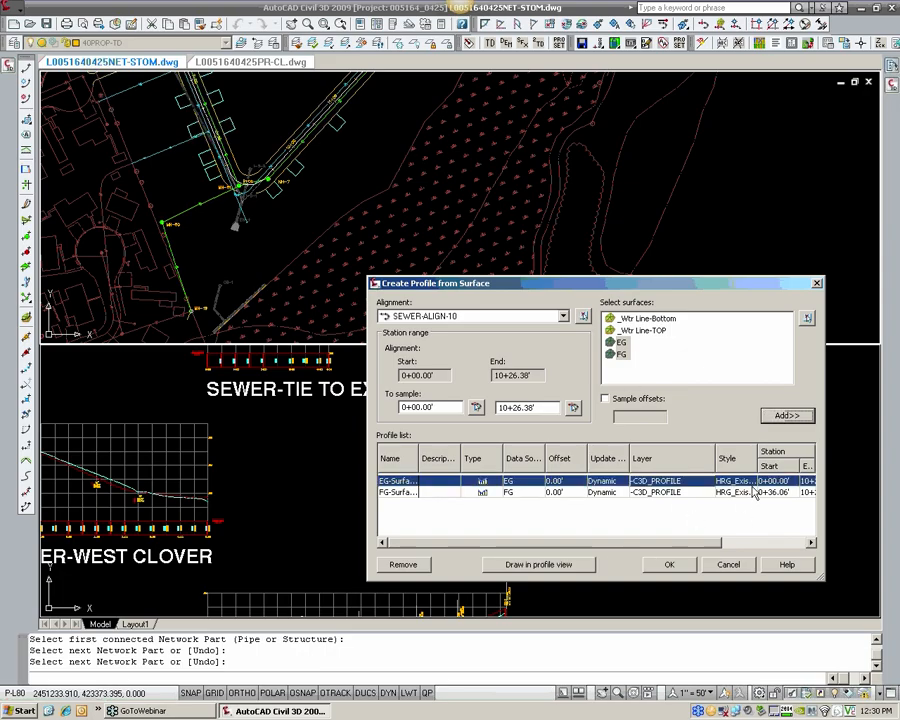
drag(758, 457, 783, 457)
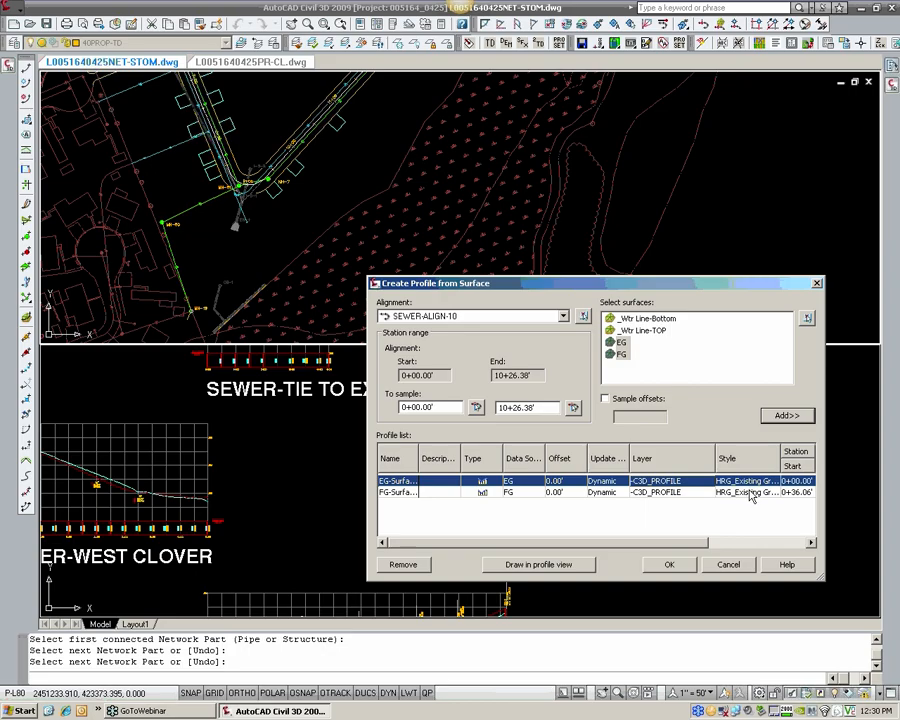
click(748, 493)
click(745, 493)
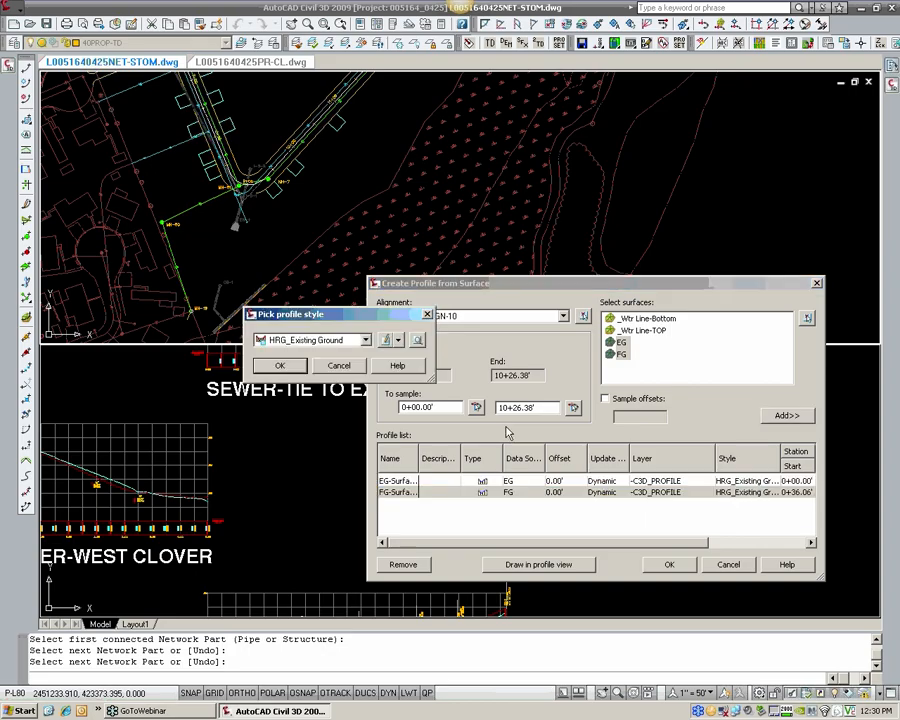
click(318, 341)
click(320, 375)
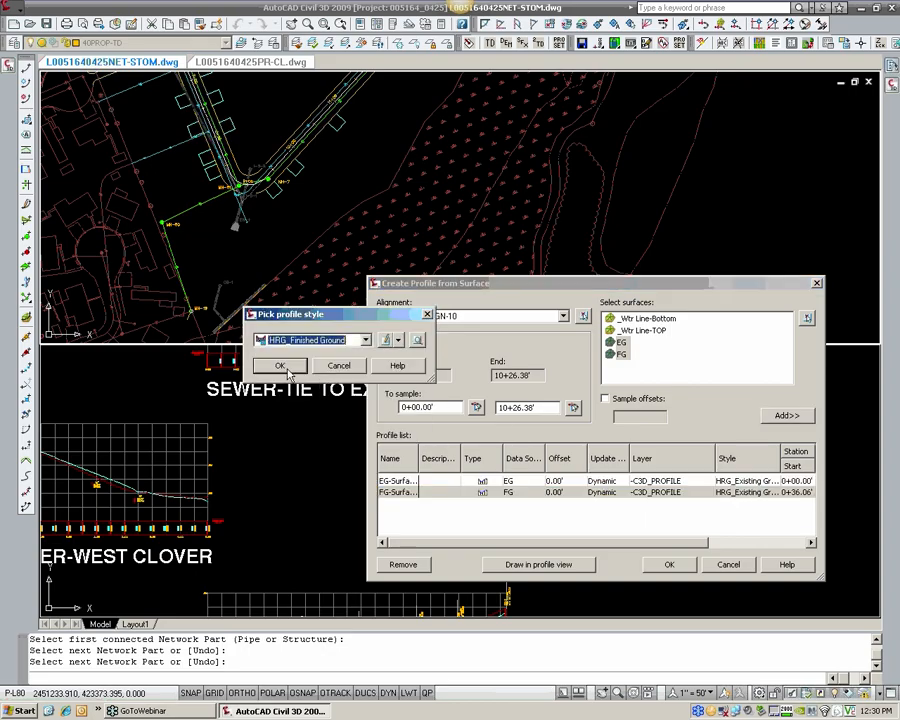
click(283, 362)
Step: Start drawing the surface profiles in a new profile view and open its pipe network display settings
click(520, 564)
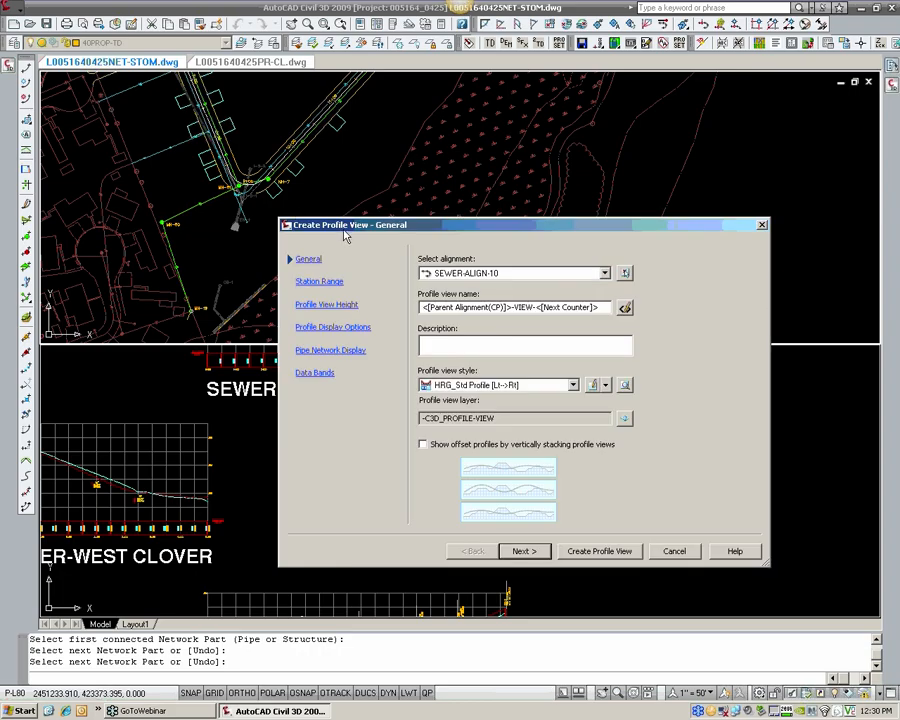
drag(342, 229, 298, 179)
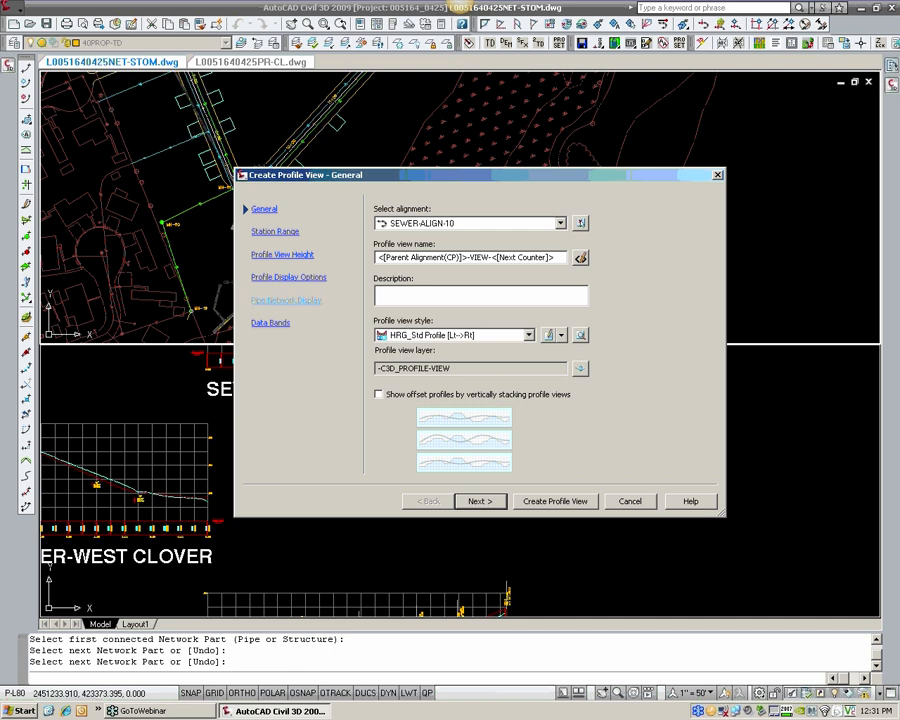
click(286, 300)
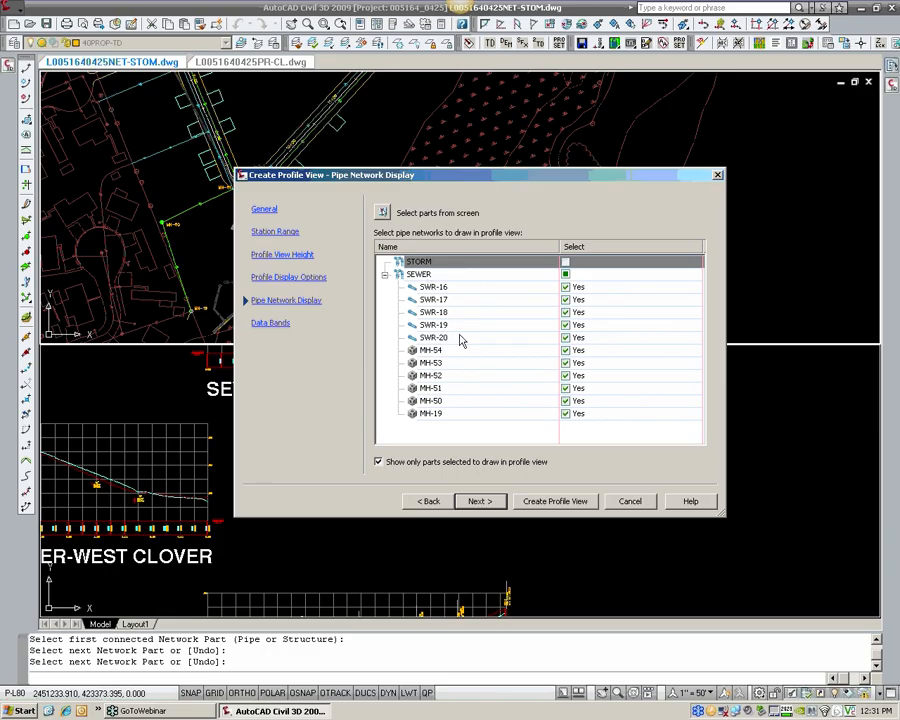
Step: In the data band settings, set the band style to HRG_EG & FG and Profile2 to FG-Surface-55
click(276, 323)
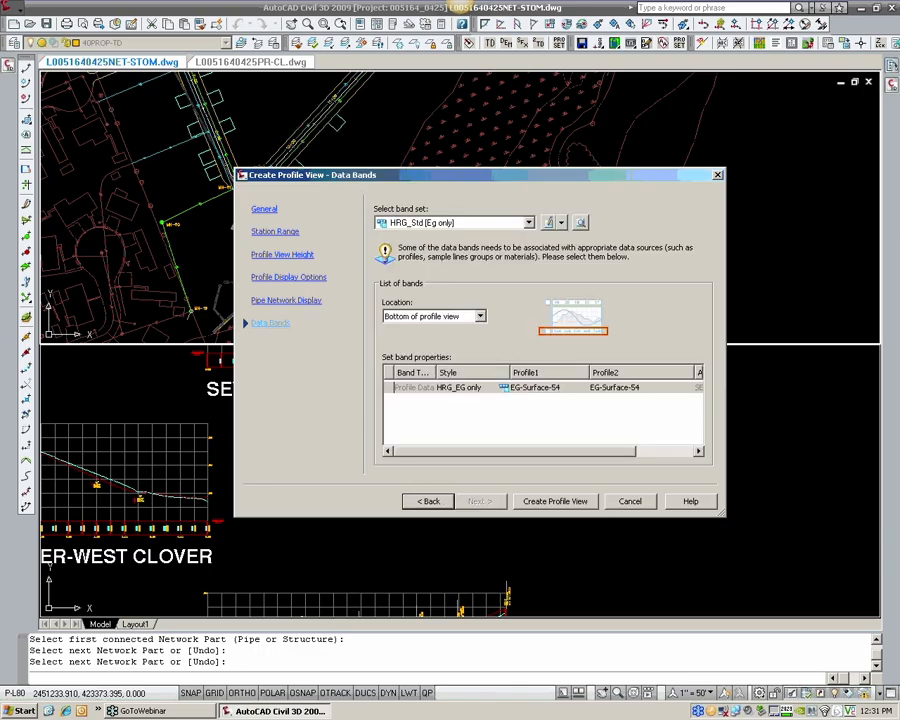
click(506, 391)
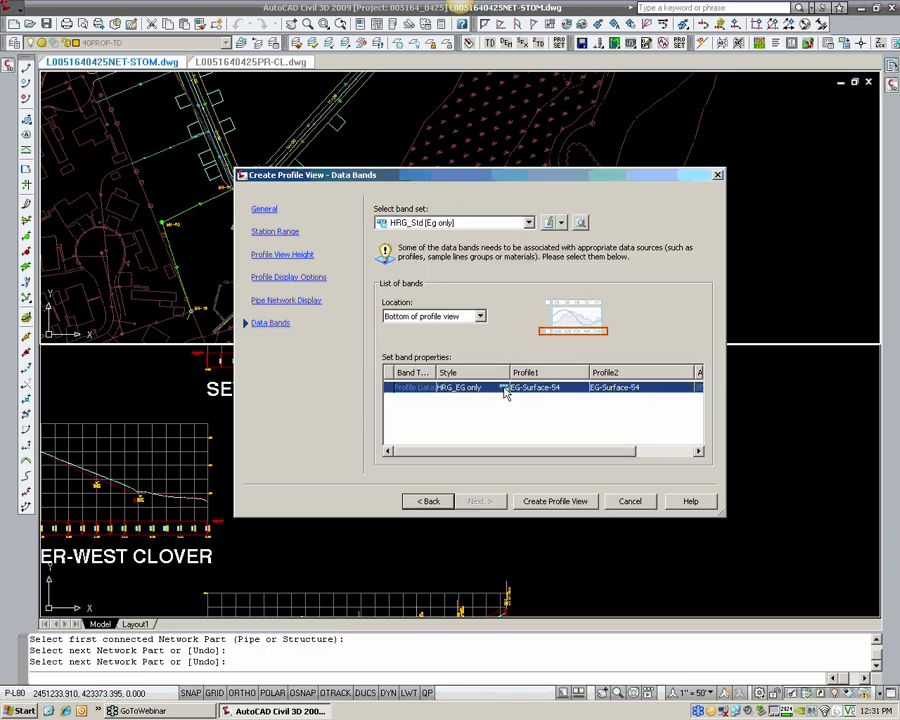
click(503, 388)
click(316, 341)
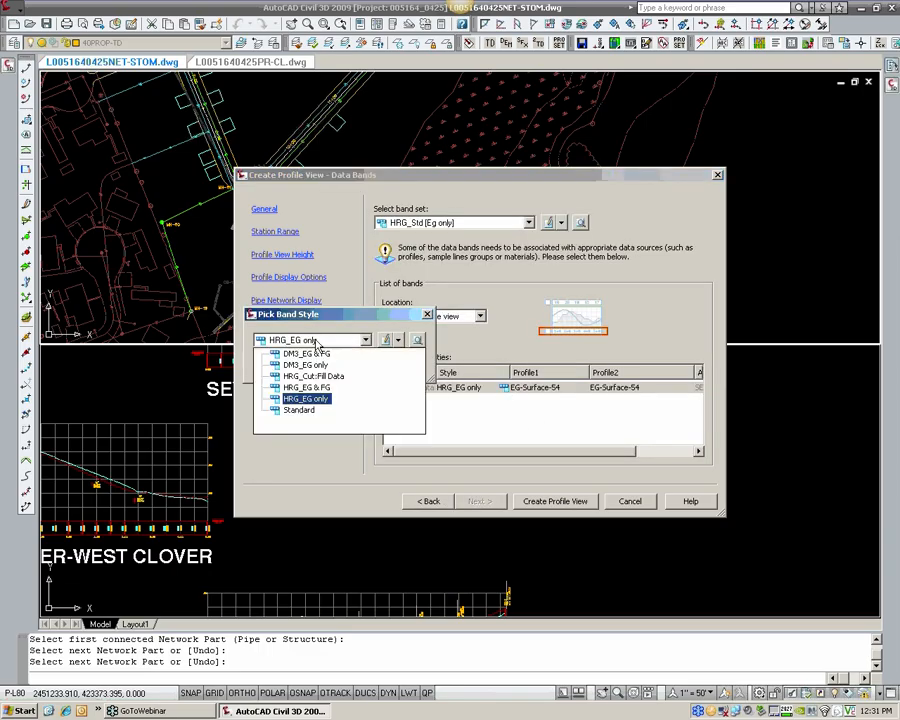
click(310, 387)
click(287, 364)
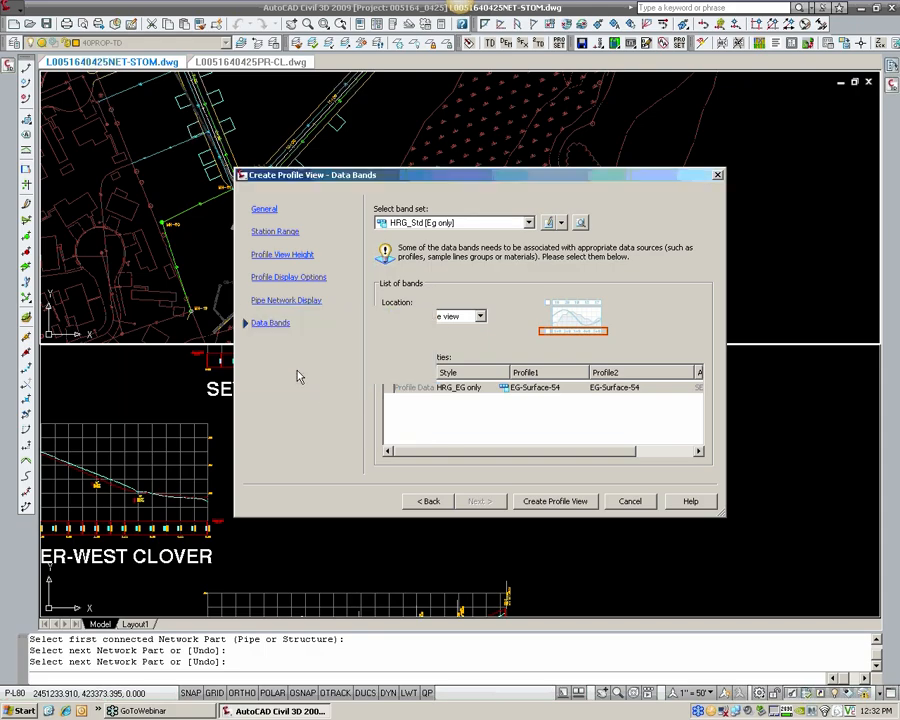
click(622, 395)
click(612, 408)
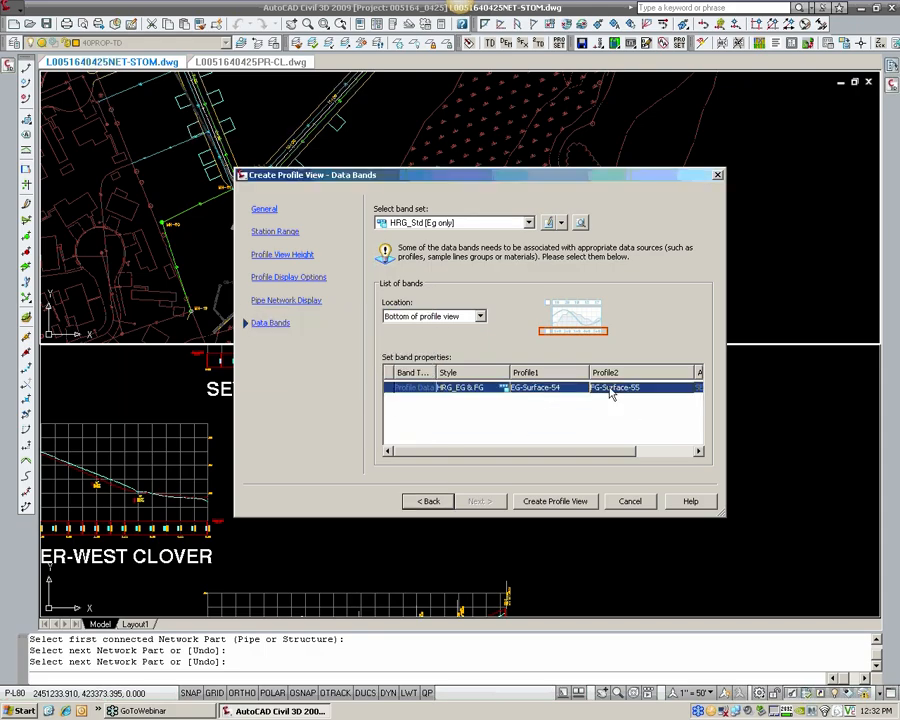
Step: Create the profile view below the SEWER-TIE TO EXISTING view and move it clear of that view's title
click(544, 506)
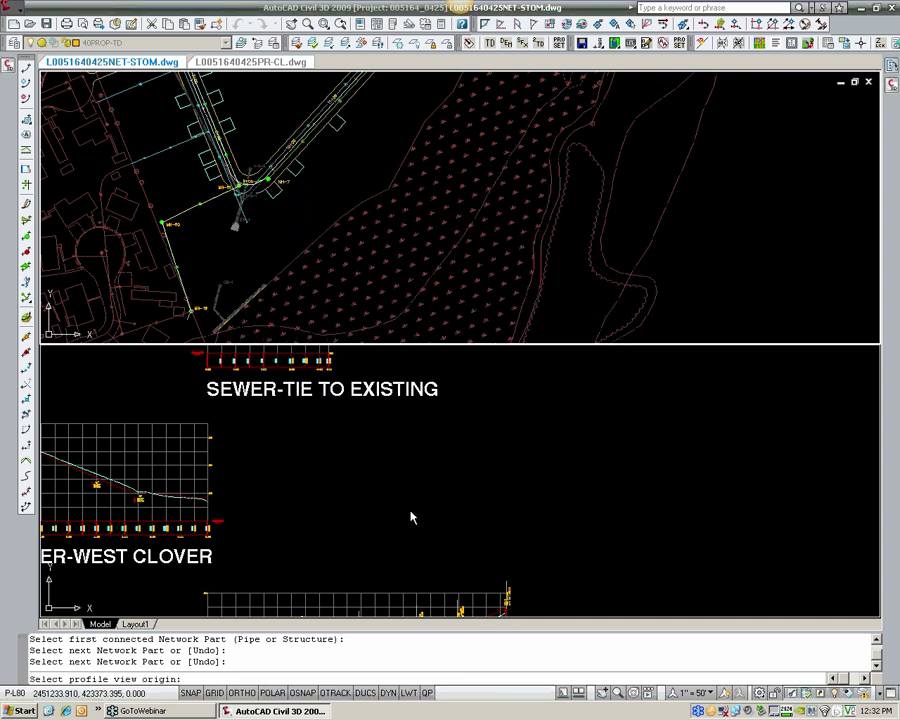
click(344, 545)
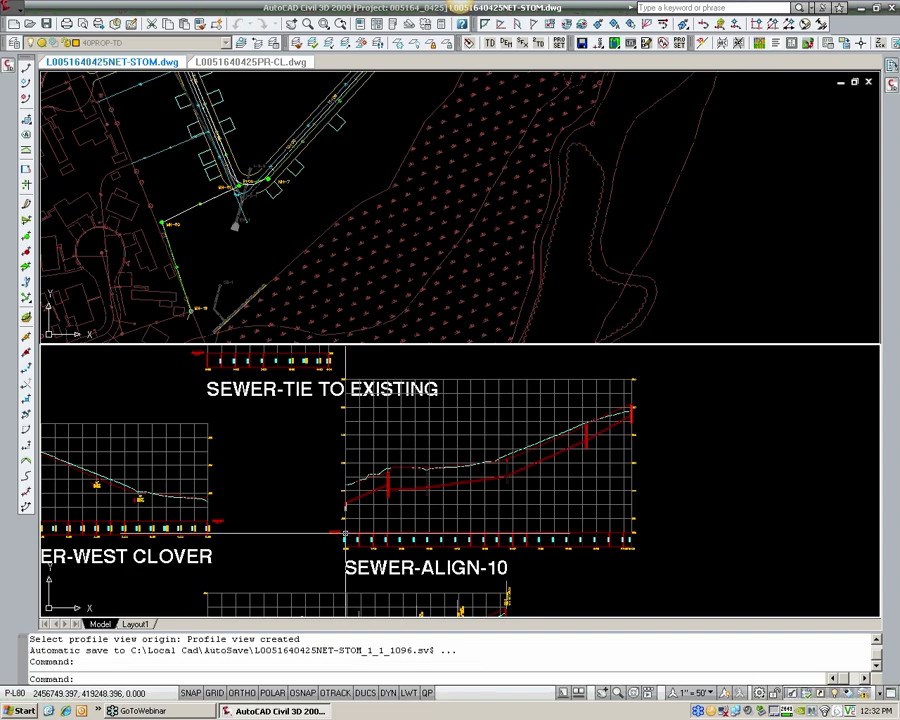
text(m)
key(Return)
click(488, 500)
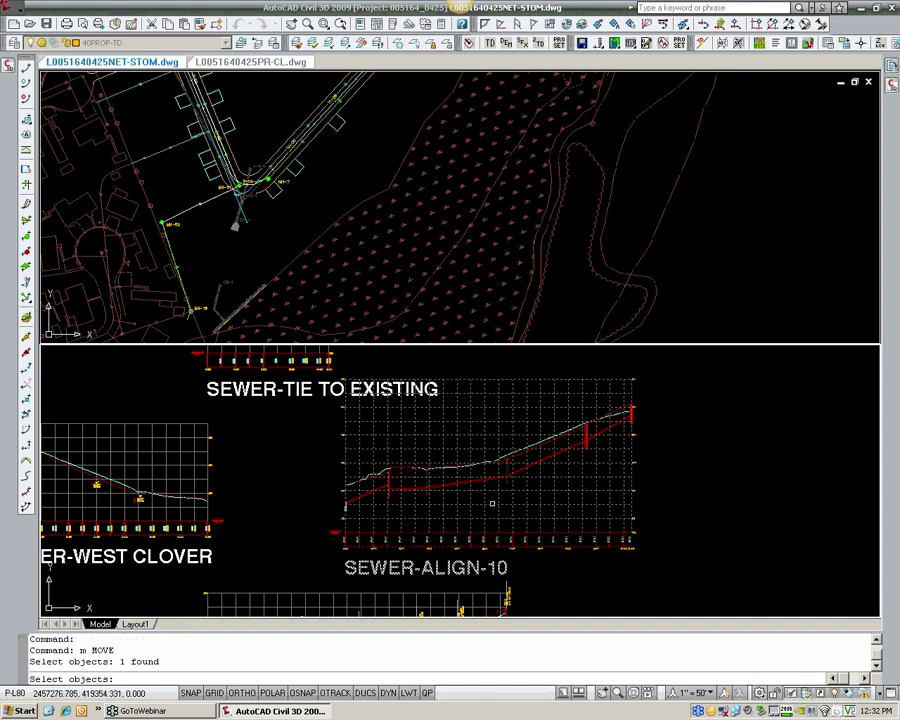
key(Return)
click(456, 500)
click(599, 494)
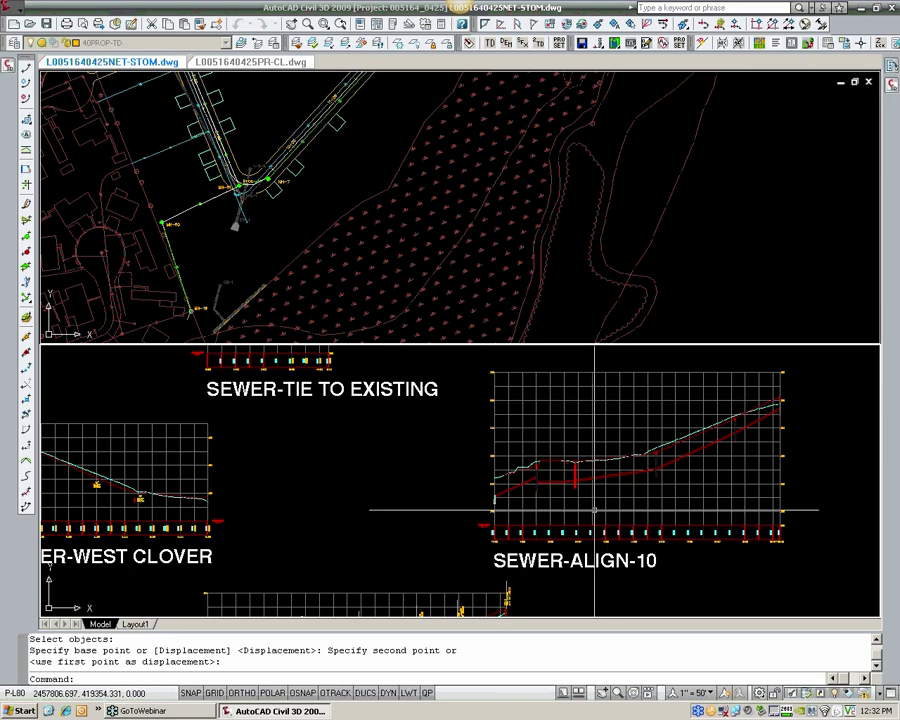
Step: Stretch the base of the third manhole from the profile's low end up to the pipe inverts
scroll(586, 467, up, 3)
scroll(586, 467, up, 3)
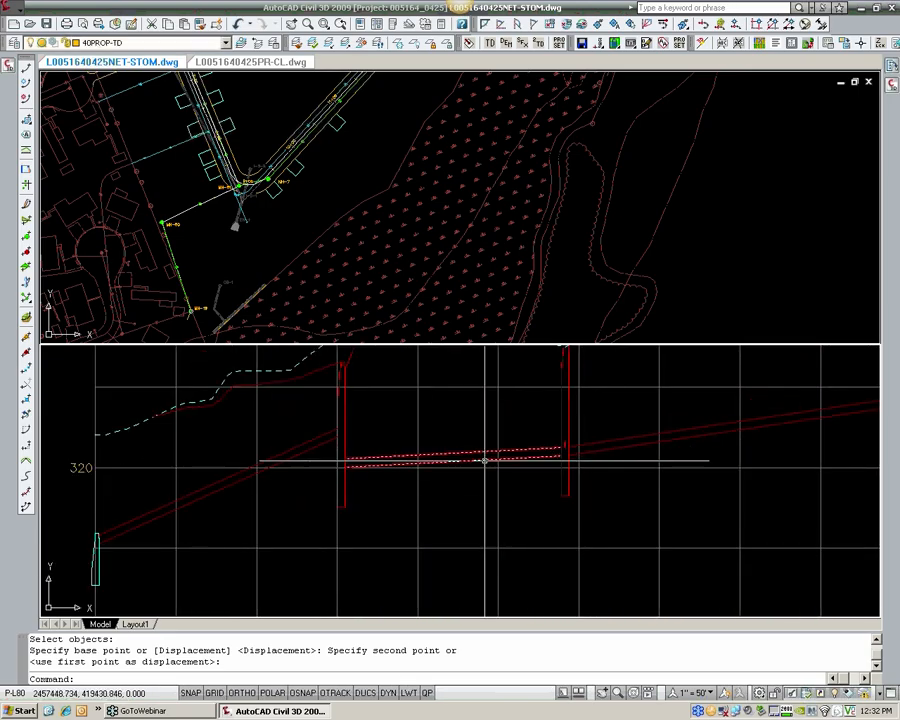
middle_drag(549, 450, 384, 500)
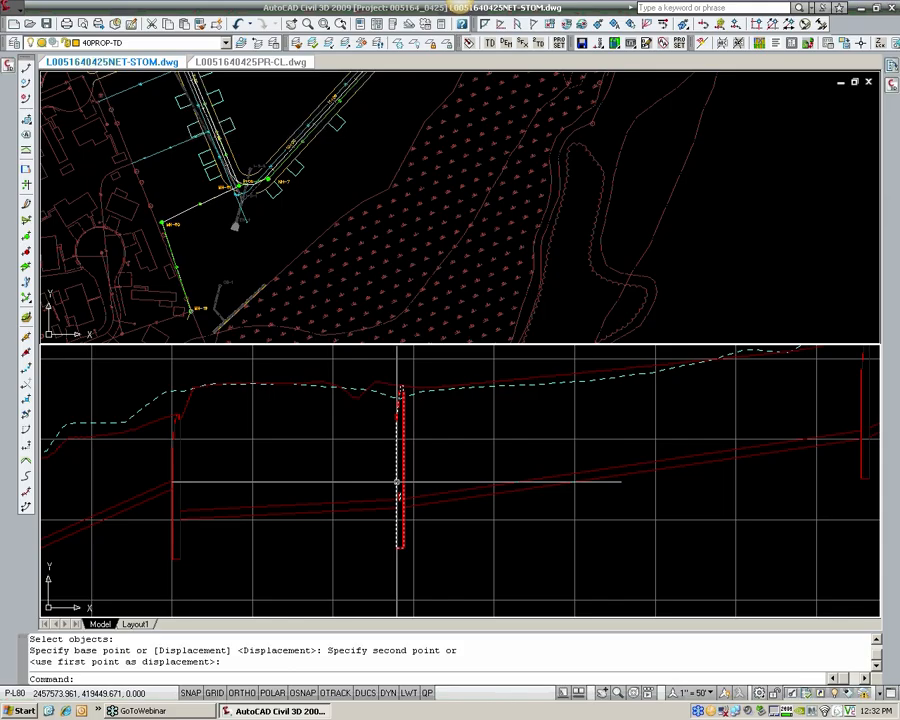
click(398, 483)
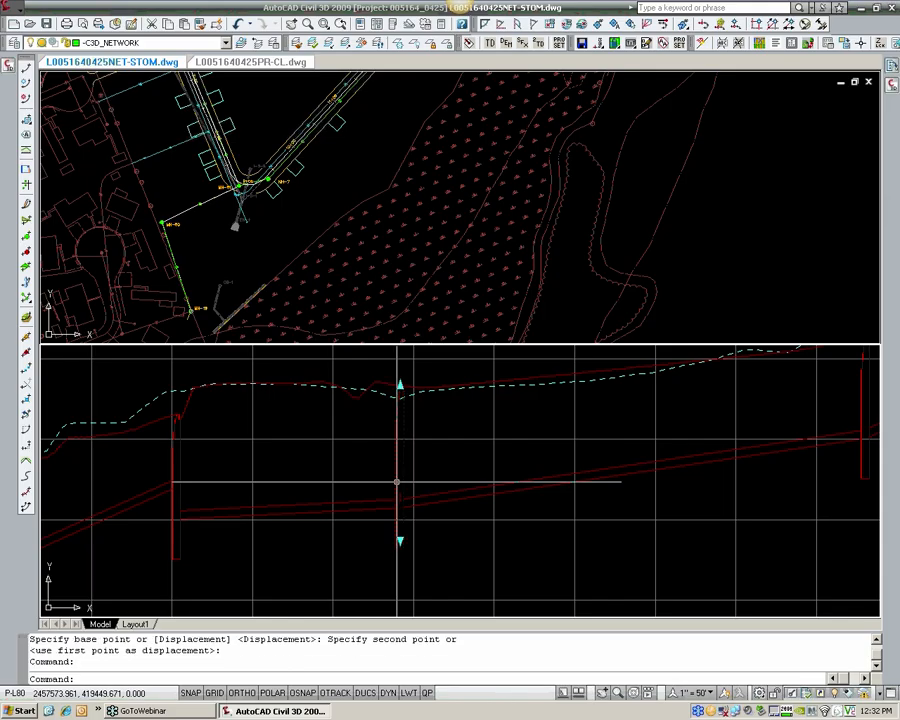
click(399, 538)
click(401, 502)
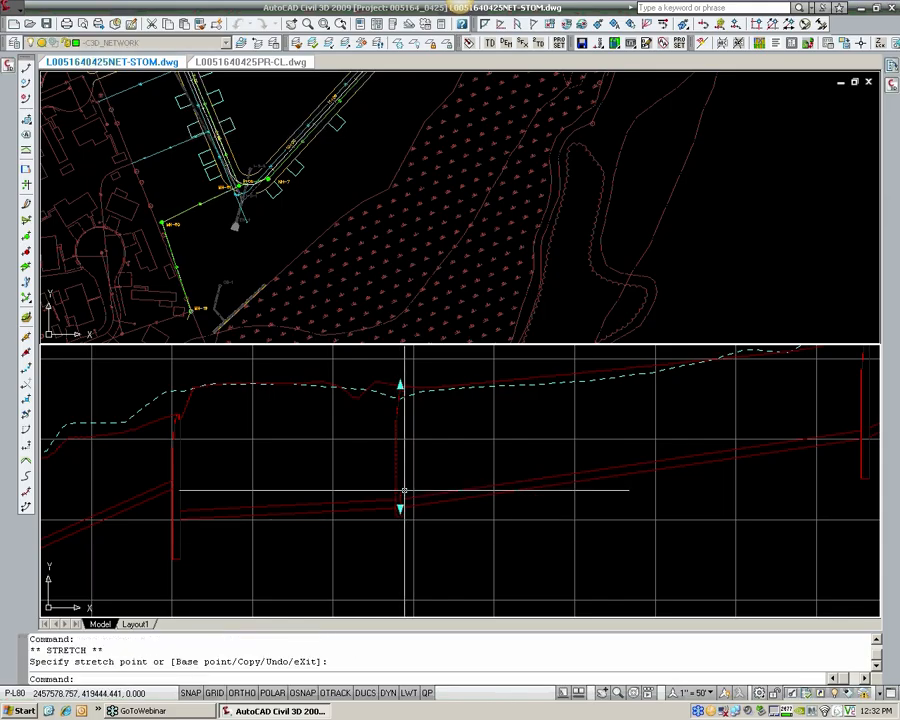
key(Escape)
Step: Raise the base of the fourth manhole from the profile's low end to just below its pipes
scroll(331, 507, up, 3)
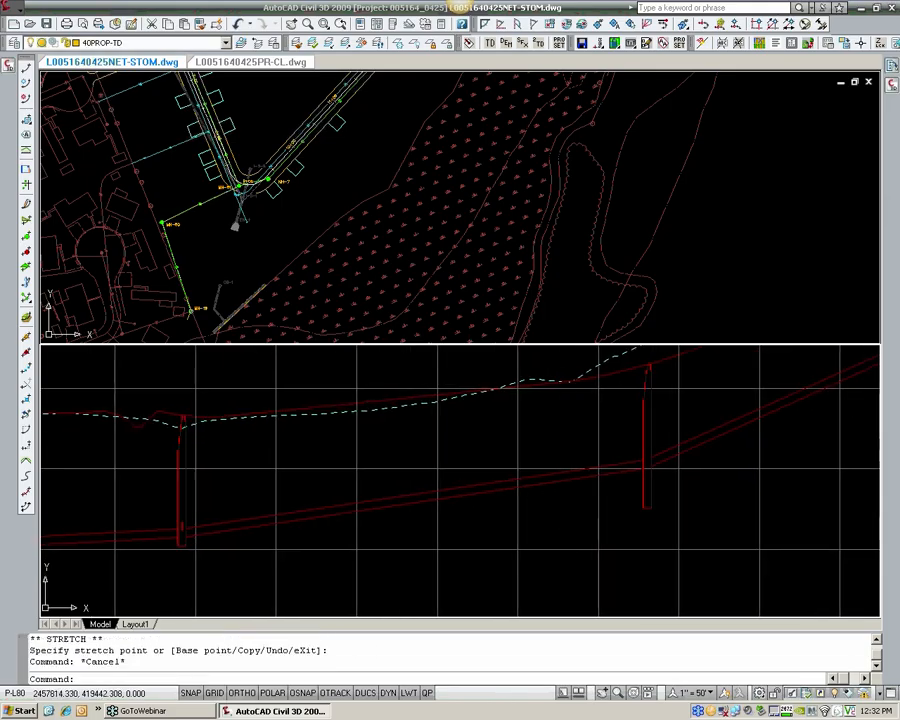
scroll(530, 511, up, 3)
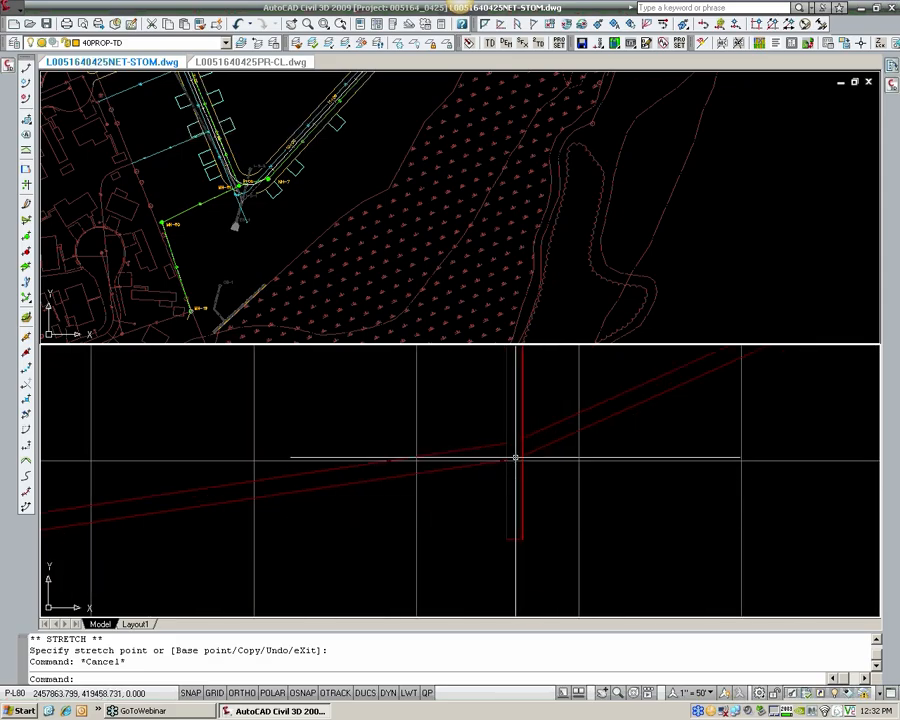
click(520, 486)
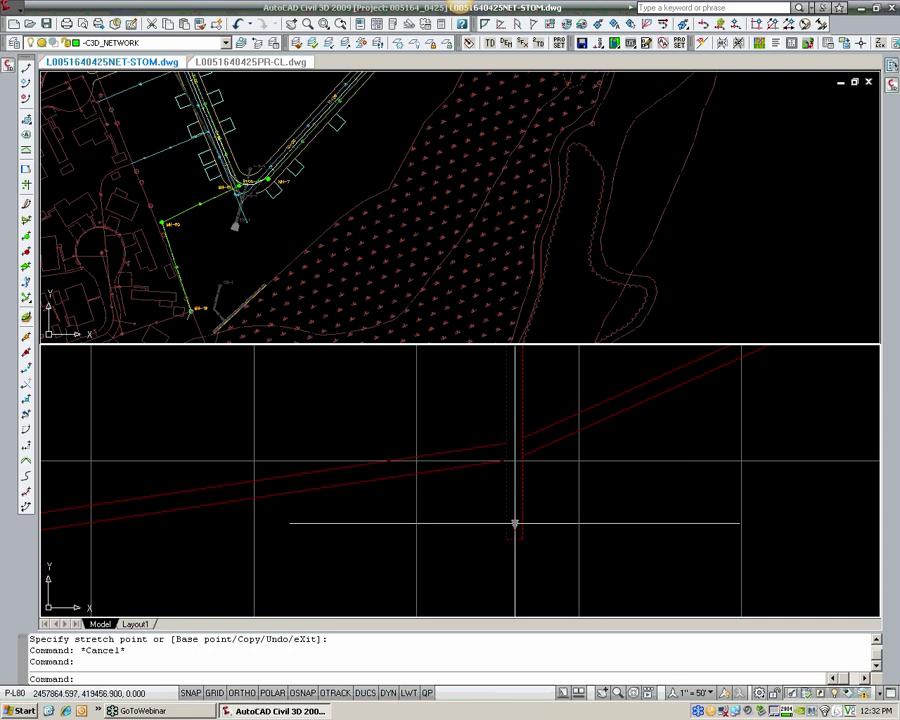
click(515, 523)
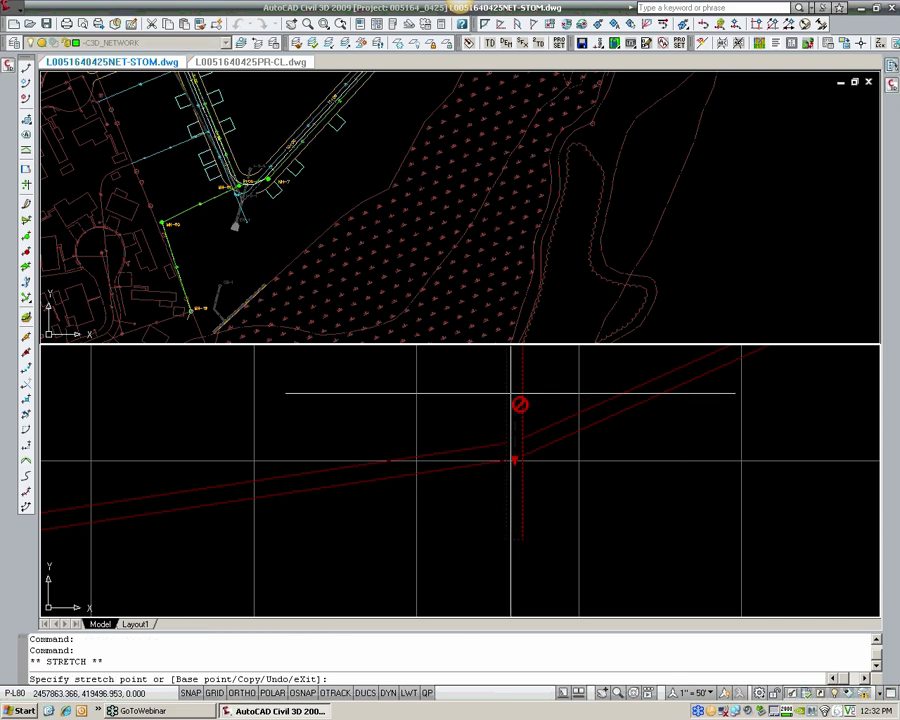
click(511, 392)
Step: Shorten the fifth manhole from the low end by stretching its base up to the pipe inverts
scroll(512, 454, down, 2)
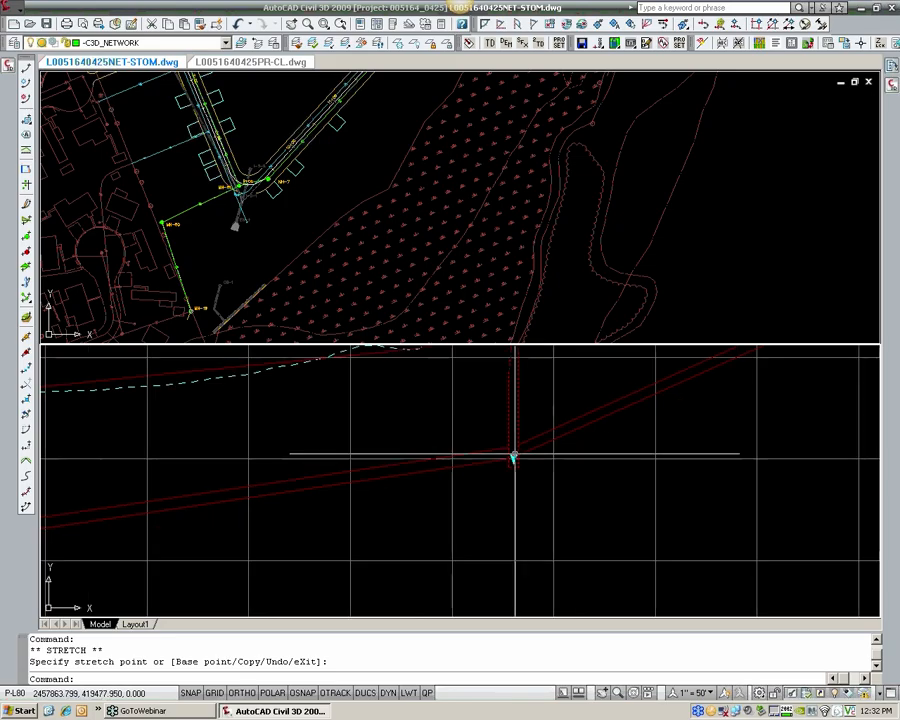
middle_drag(708, 368, 364, 572)
middle_drag(760, 454, 542, 500)
scroll(542, 500, up, 3)
click(542, 500)
click(524, 482)
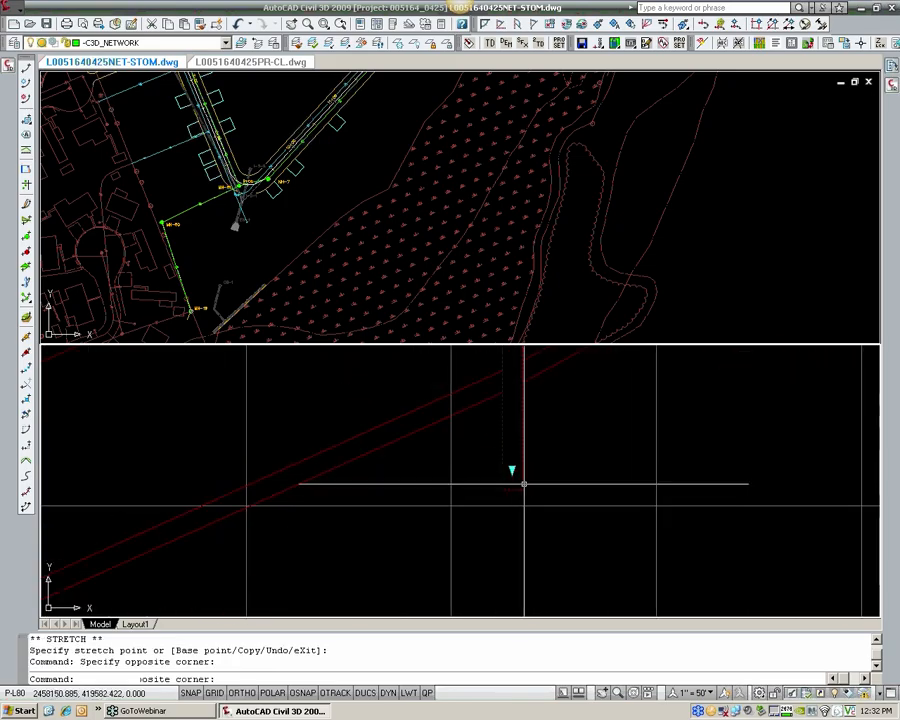
click(512, 469)
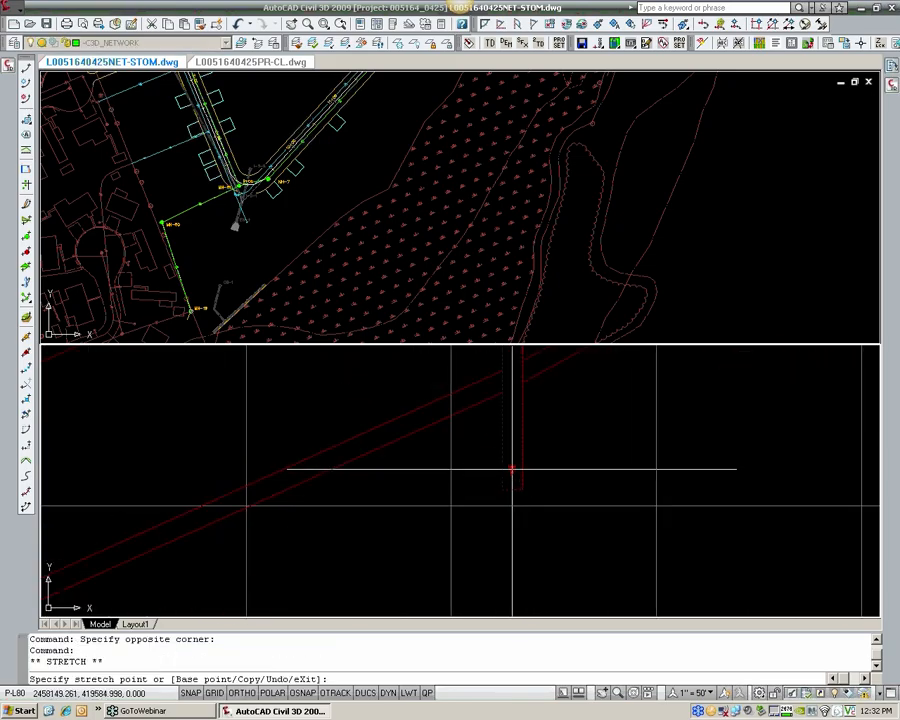
middle_drag(504, 428, 492, 503)
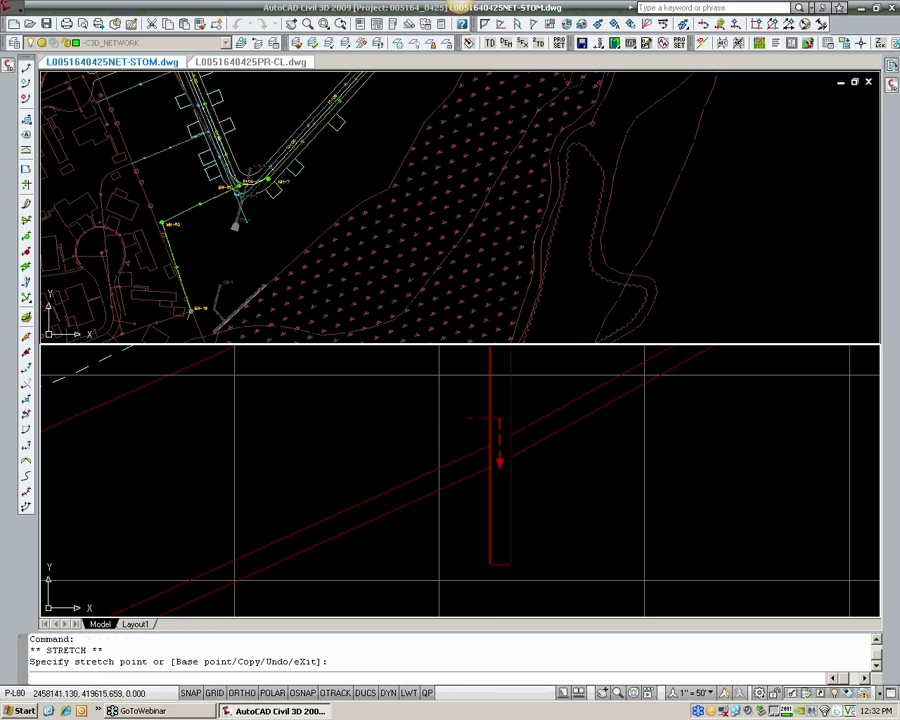
Step: Stretch the base of the last manhole, at the profile's high end, up to its pipe invert
scroll(542, 460, down, 2)
middle_drag(542, 460, 141, 676)
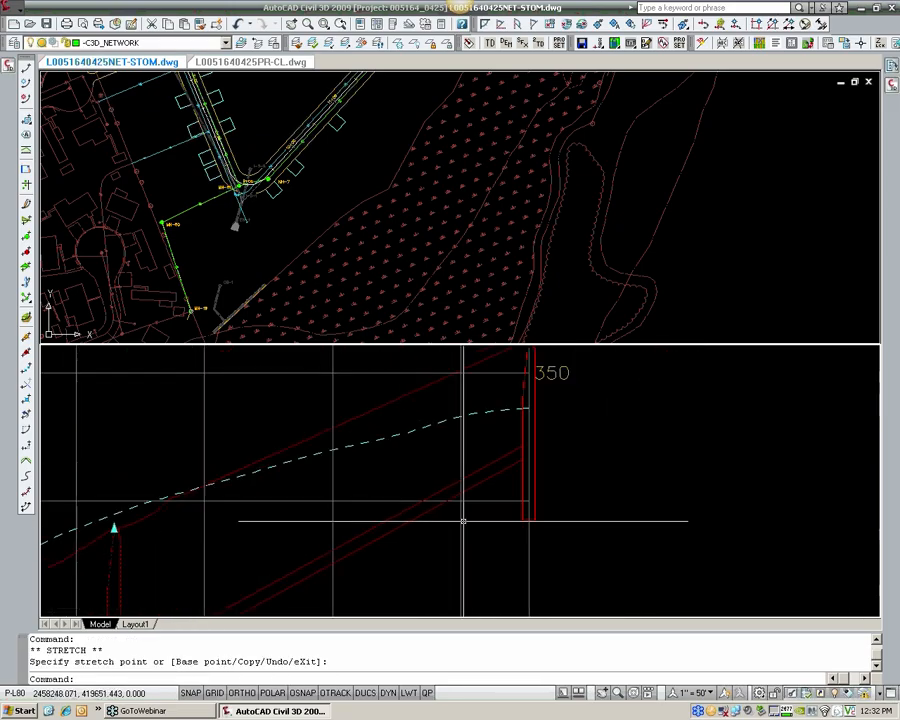
click(536, 486)
click(529, 506)
click(511, 423)
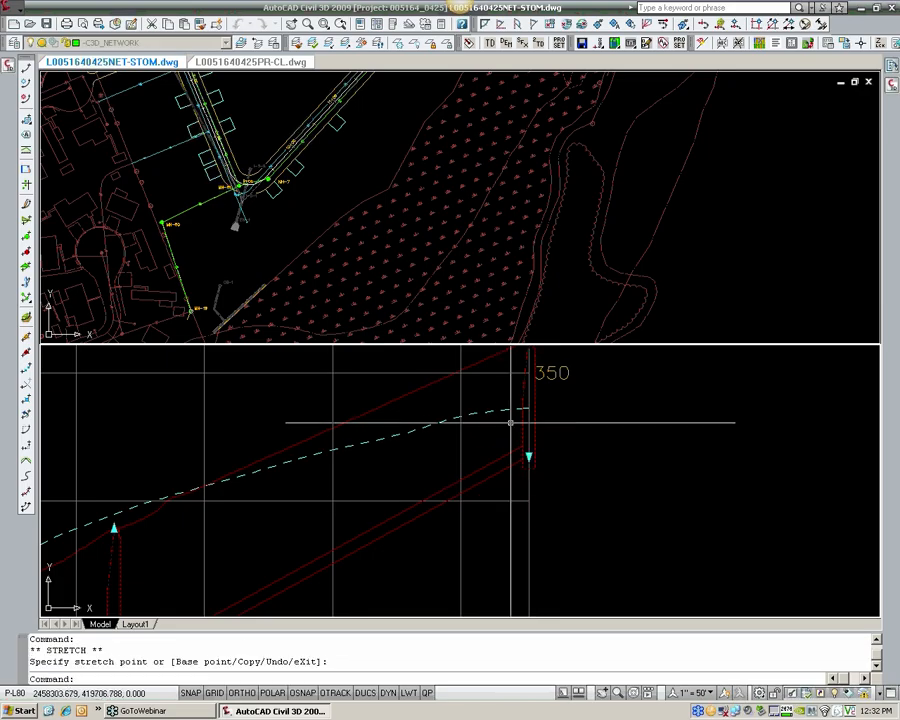
Step: Raise the base of the second manhole from the low end to the lower pipe's invert and clear the selection
scroll(399, 500, down, 2)
middle_drag(385, 505, 655, 421)
middle_drag(275, 540, 540, 434)
middle_drag(245, 554, 572, 444)
middle_drag(260, 577, 501, 500)
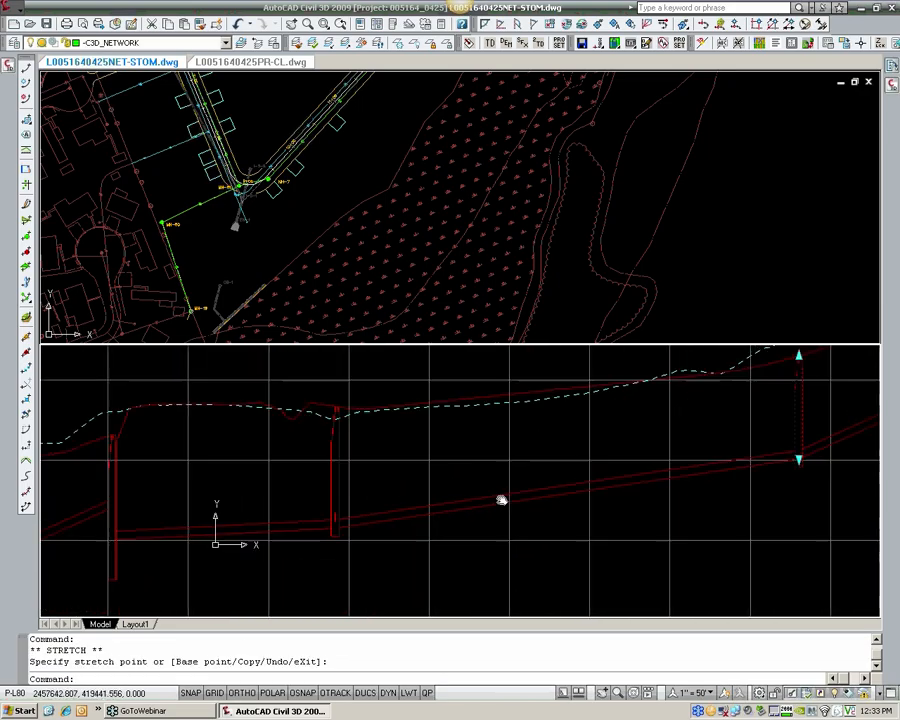
middle_drag(235, 547, 419, 522)
click(297, 533)
click(296, 513)
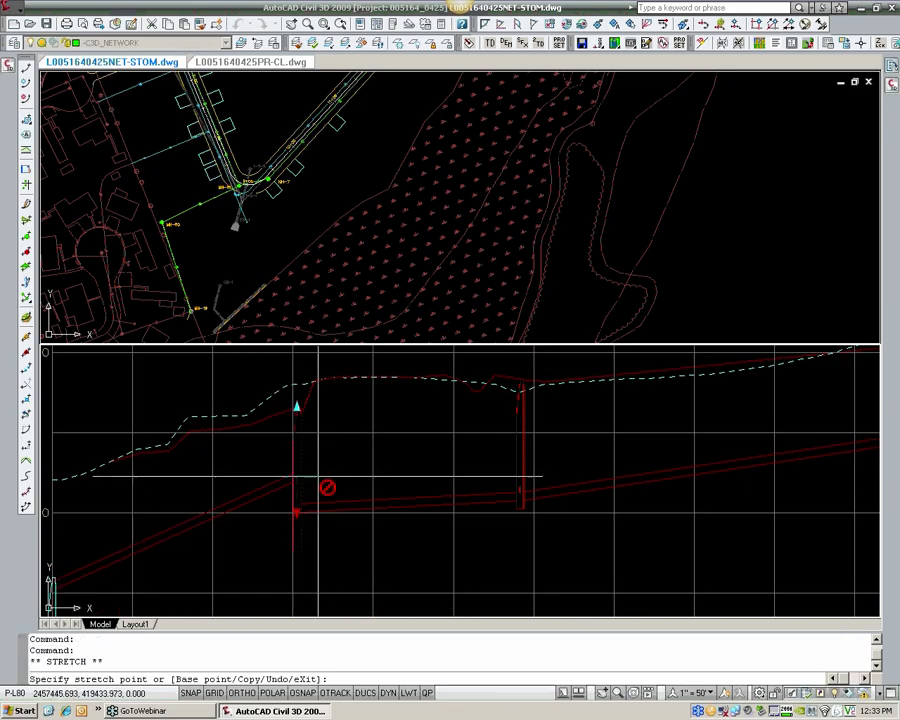
key(Escape)
key(Escape)
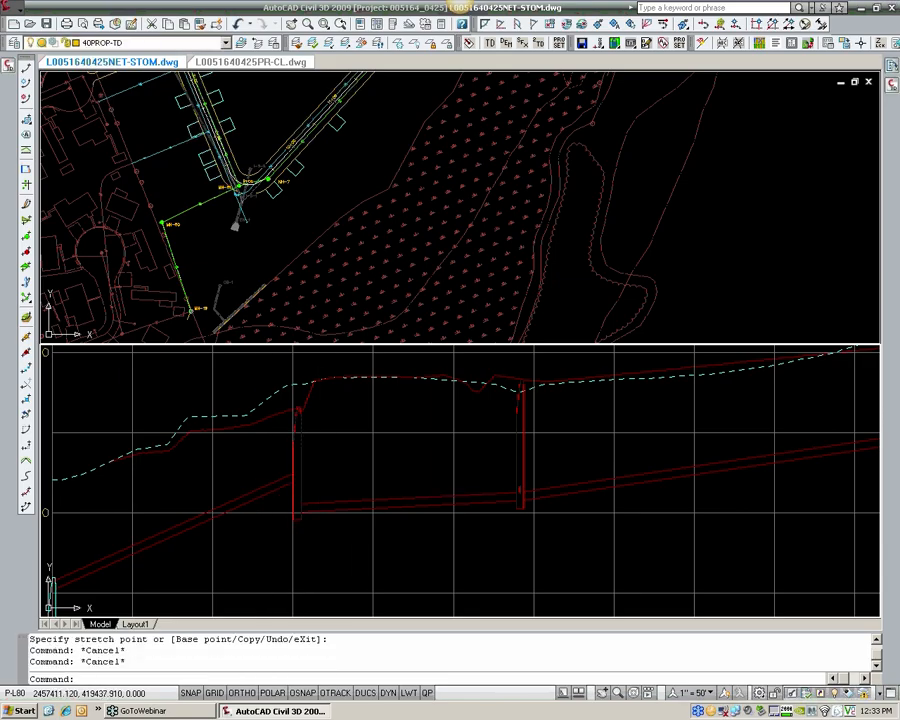
Step: Start adding labels with the feature Pipe Network and the label type Entire Network Profile
middle_drag(240, 504, 373, 469)
scroll(375, 468, down, 2)
middle_drag(472, 455, 328, 480)
scroll(358, 466, down, 1)
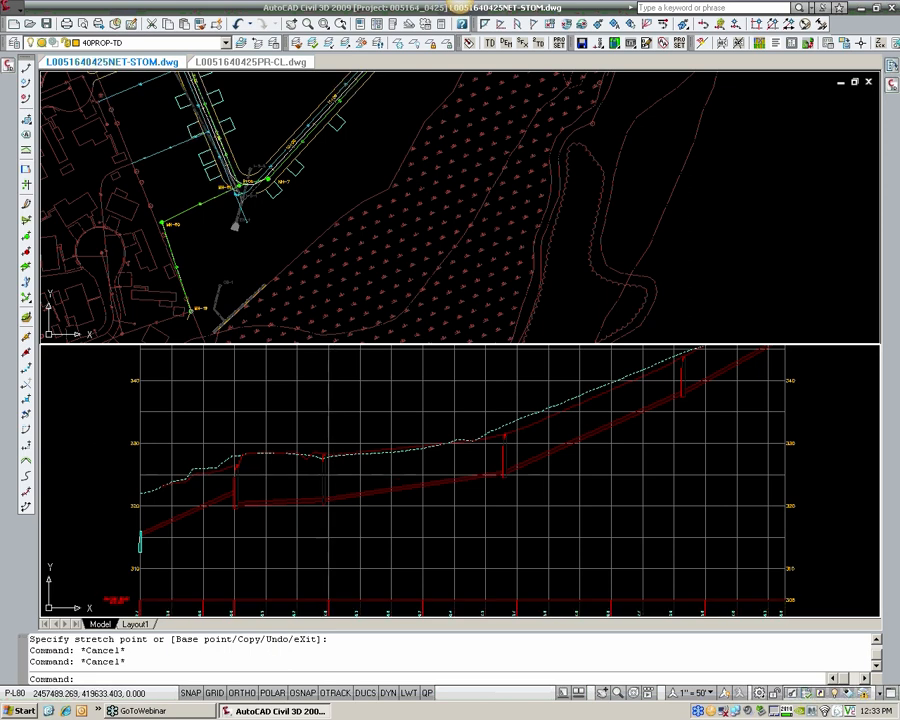
click(7, 8)
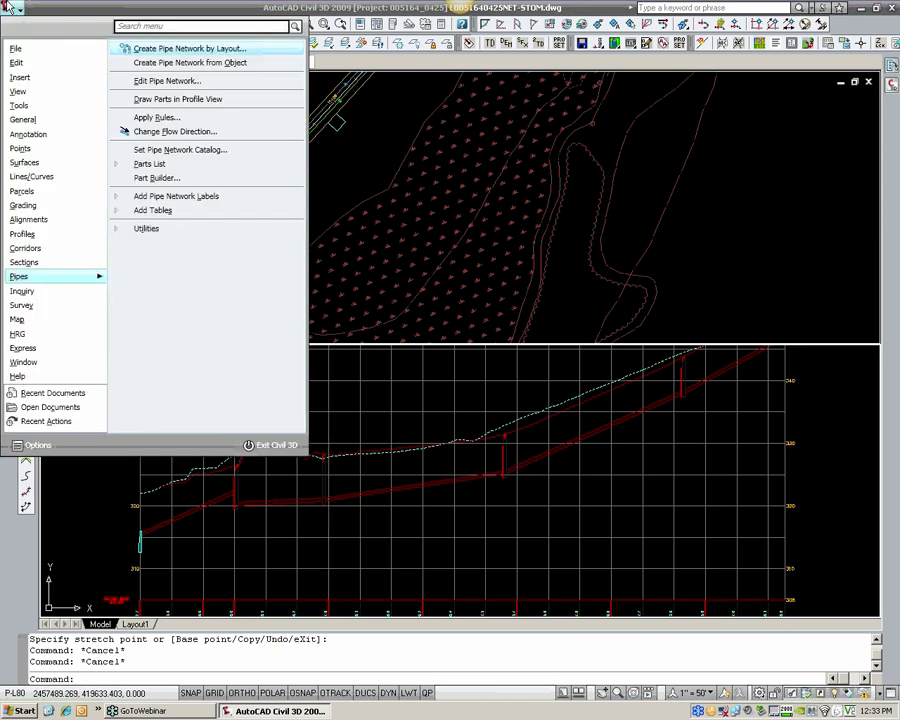
mouse_move(45, 122)
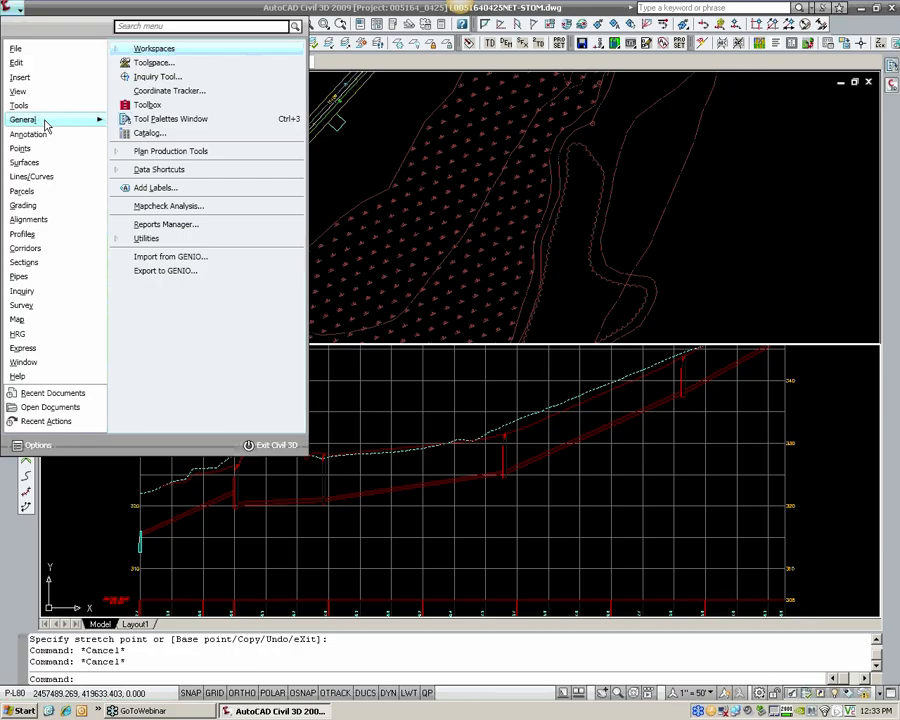
click(145, 188)
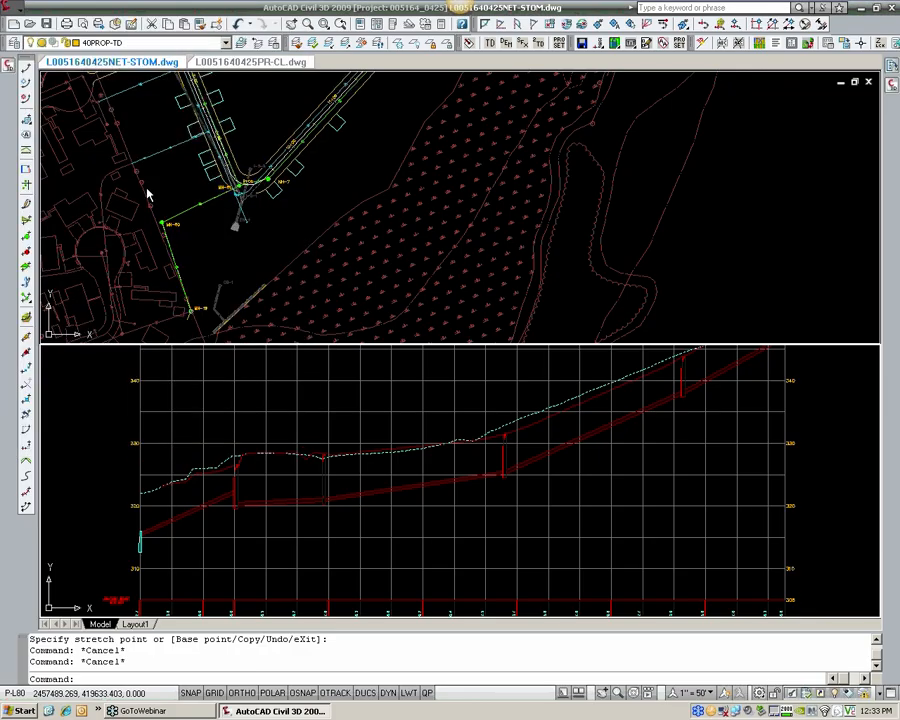
click(616, 107)
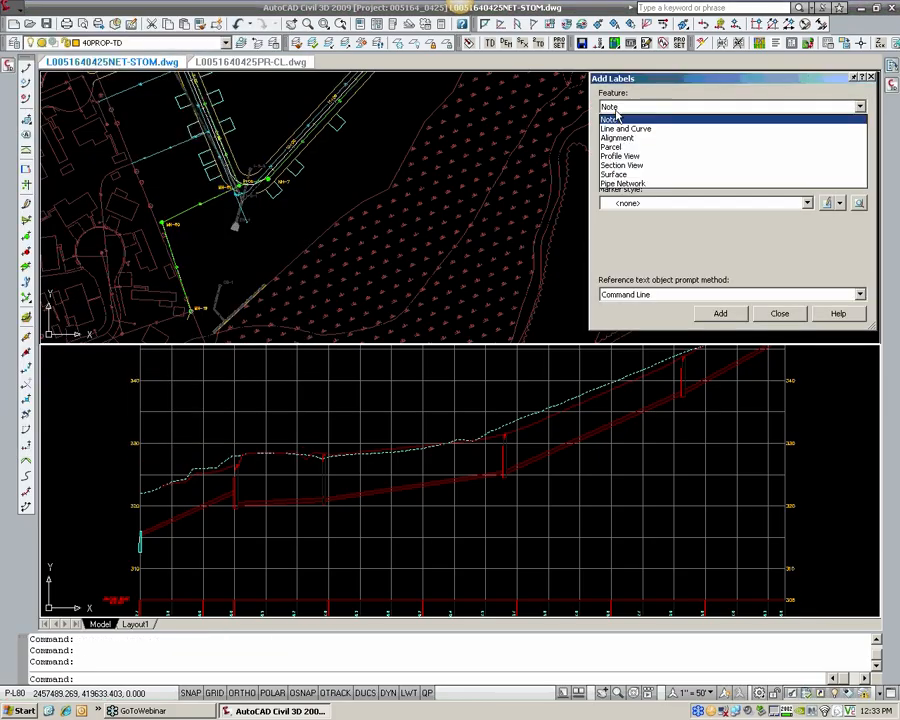
click(622, 184)
click(625, 139)
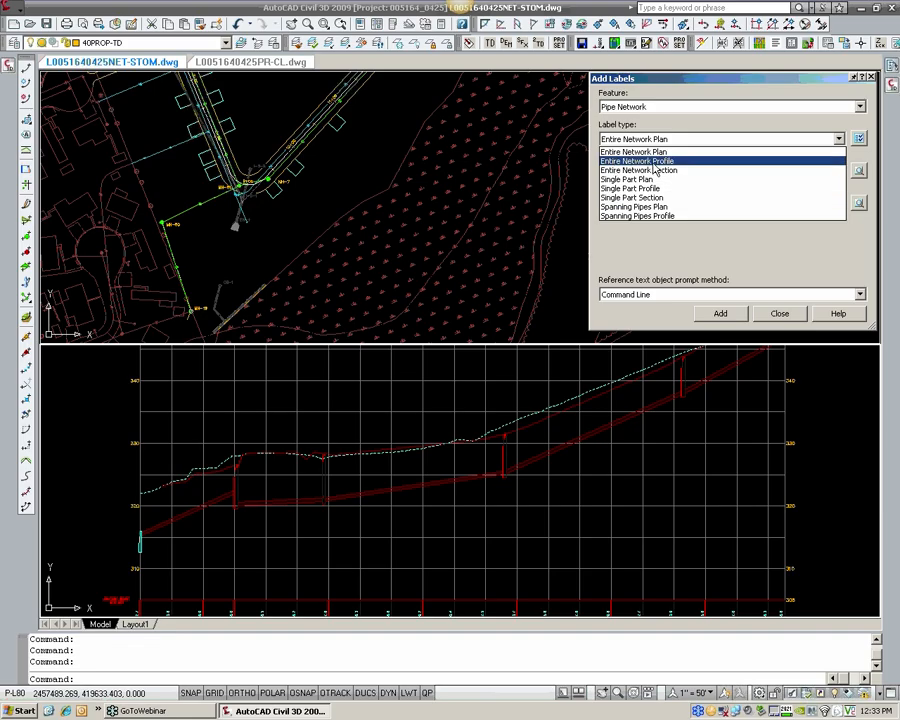
click(620, 161)
Step: Set the pipe label style to HRG_Sanitary Profile [PROP-EDGE] and the structure label style to HRG_Sanitary Profile [PROP]
click(650, 171)
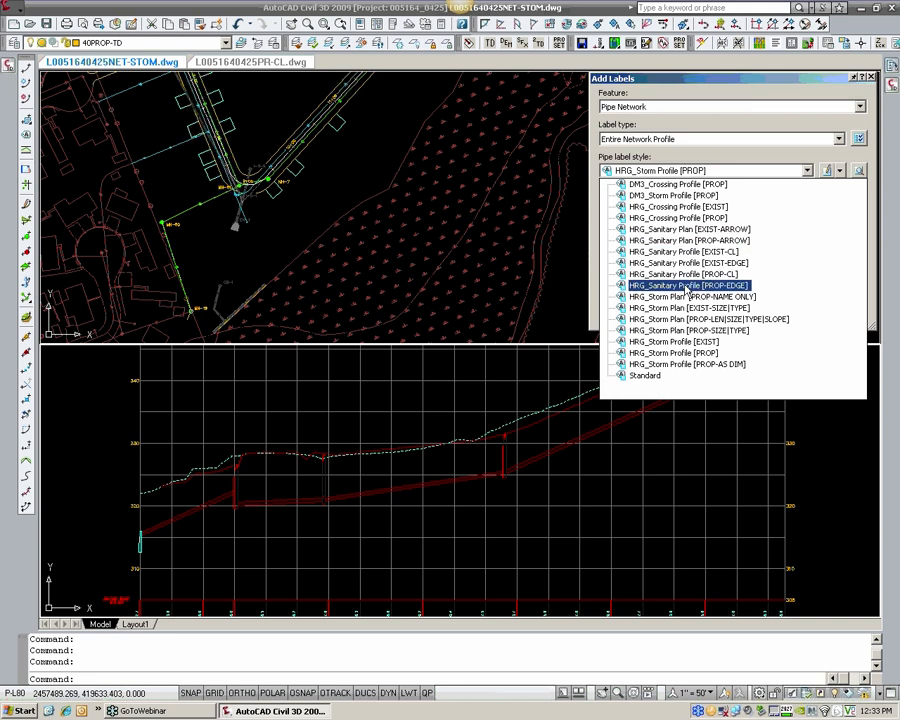
click(686, 290)
click(697, 203)
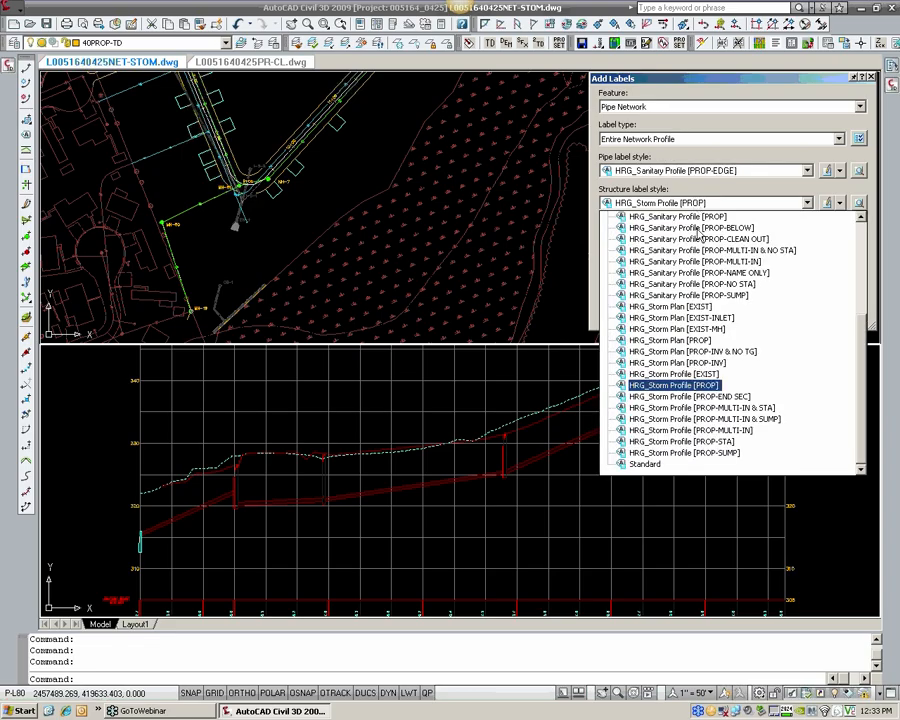
scroll(702, 245, up, 2)
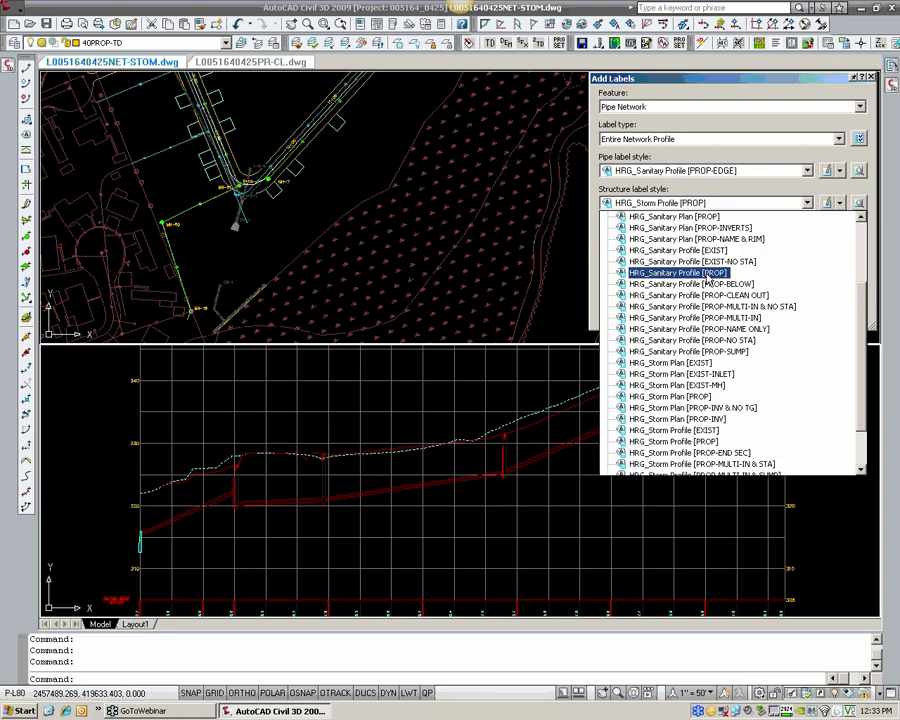
scroll(708, 283, up, 2)
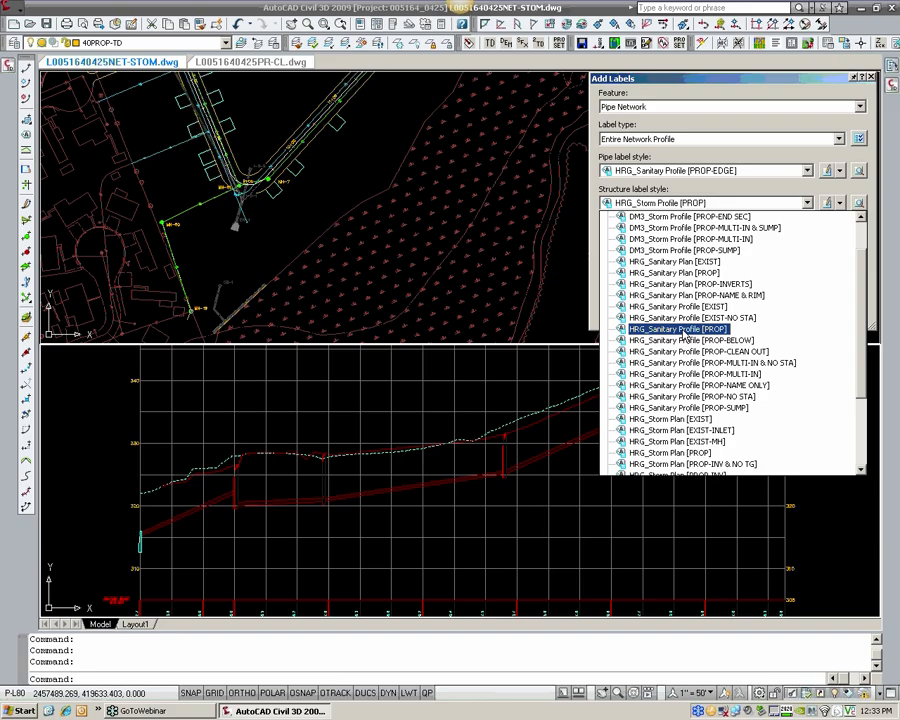
click(684, 332)
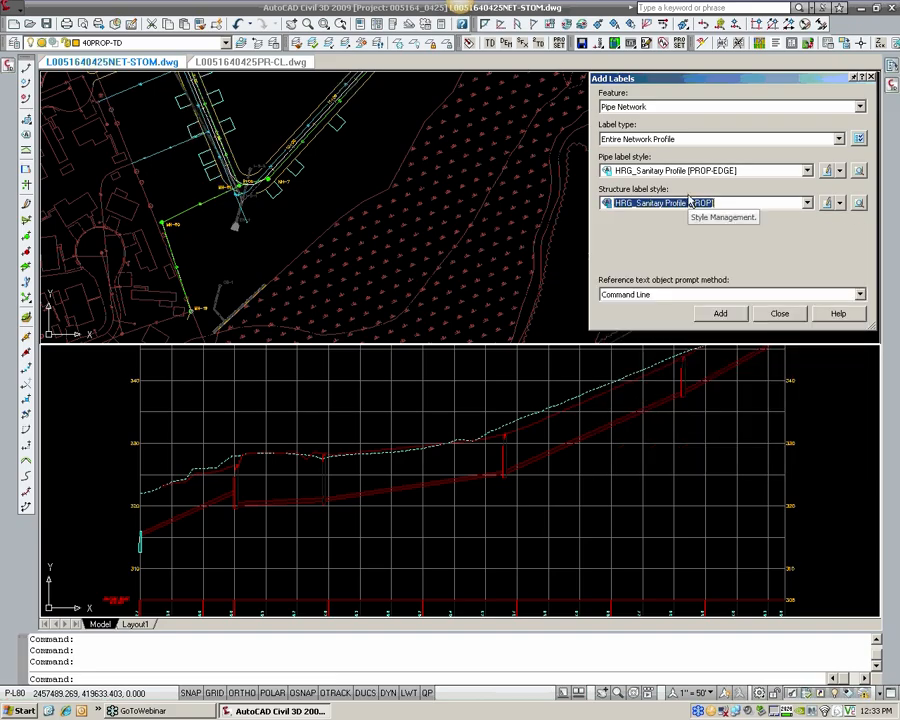
Step: Keep the HRG_Sanitary Profile [PROP-EDGE] pipe label style and label the entire network by selecting one of its parts in the profile view
click(705, 172)
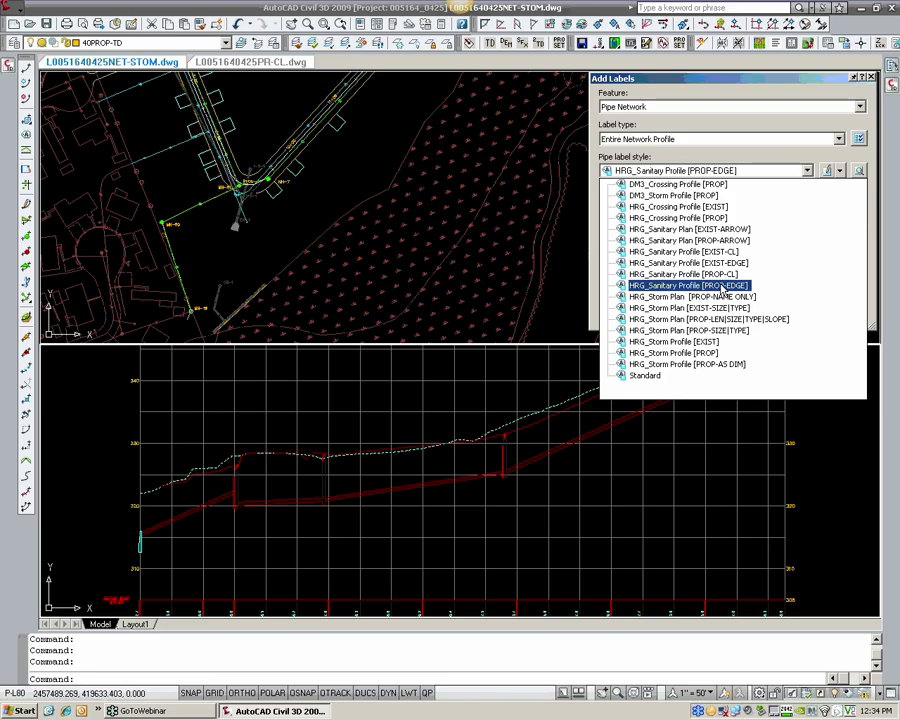
click(722, 286)
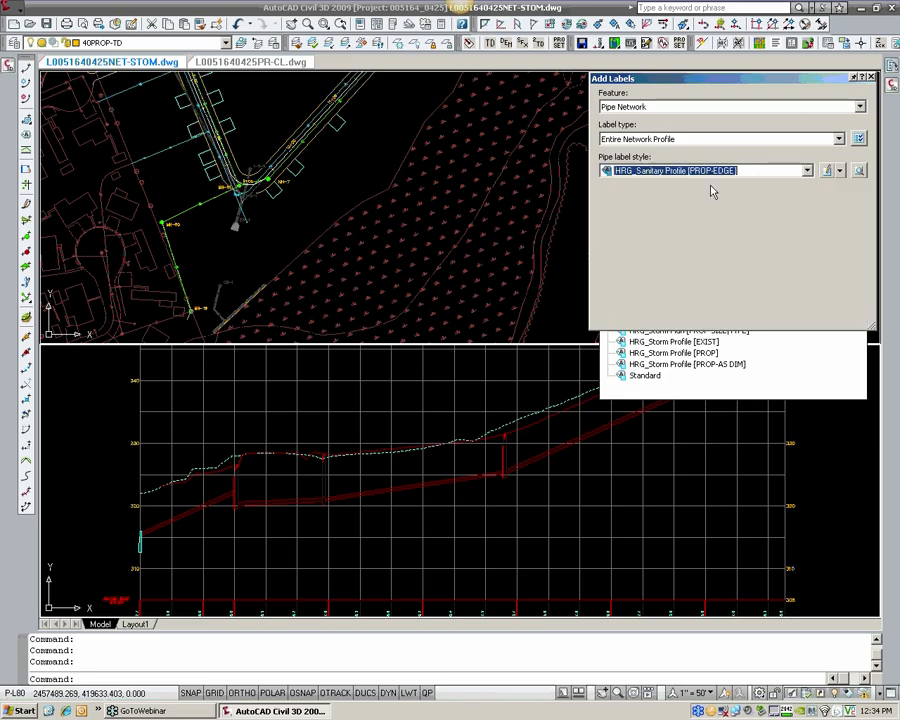
click(720, 314)
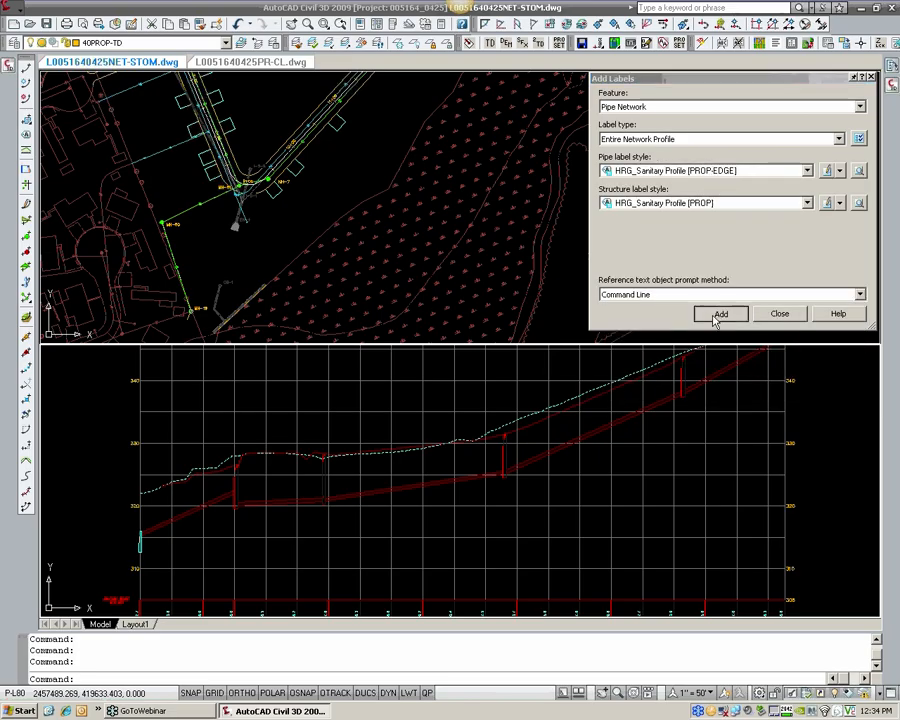
click(613, 404)
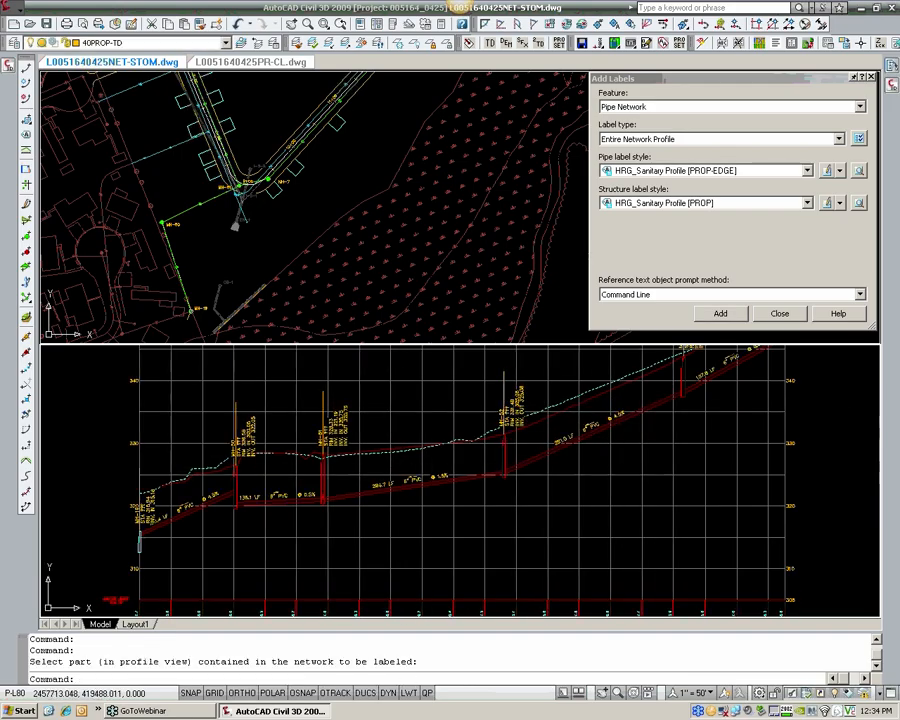
Step: Examine the new pipe and manhole labels along the whole sewer profile, including slopes and inverts, and finish adding labels
middle_drag(438, 439, 330, 499)
scroll(510, 430, up, 3)
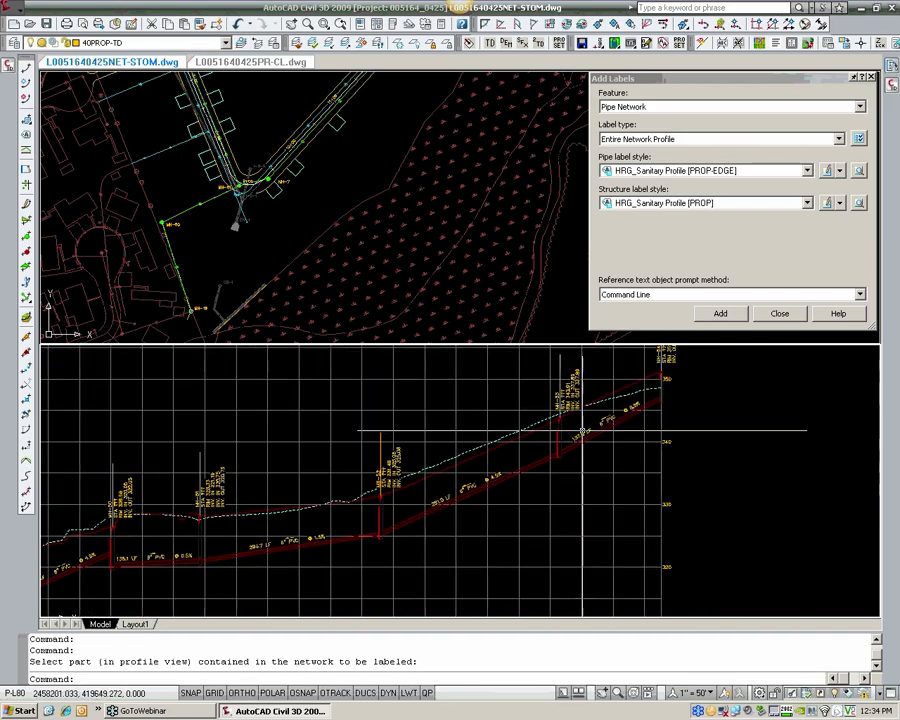
scroll(535, 440, down, 3)
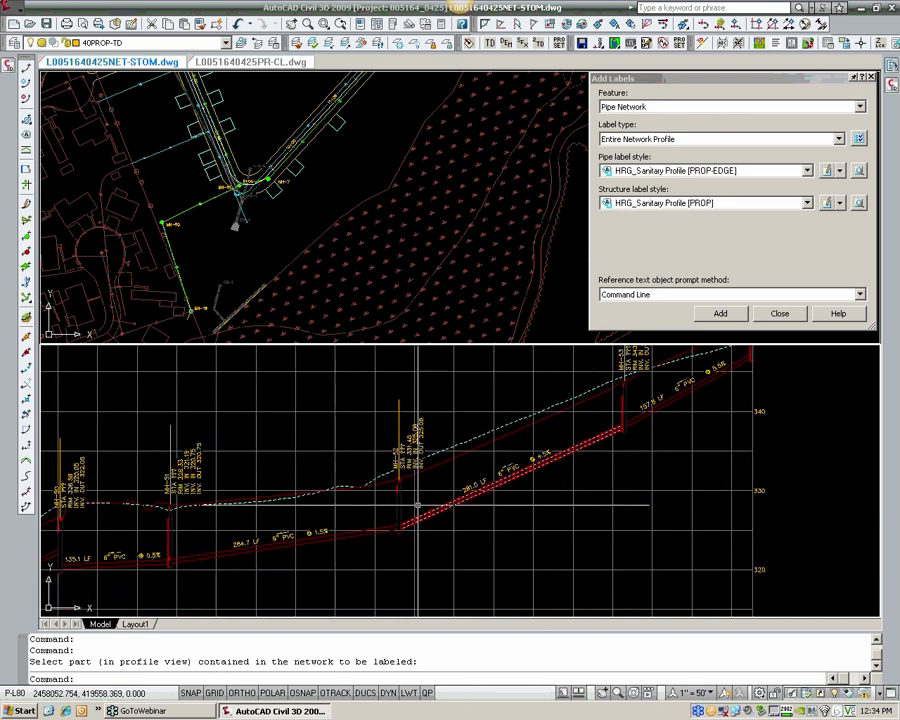
scroll(395, 527, down, 3)
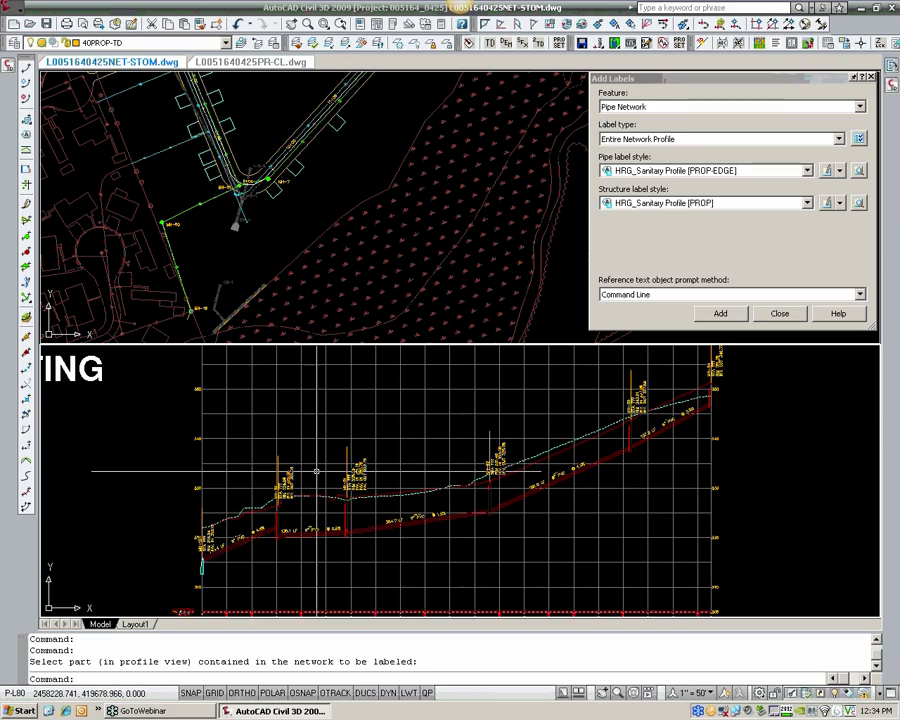
scroll(260, 538, up, 2)
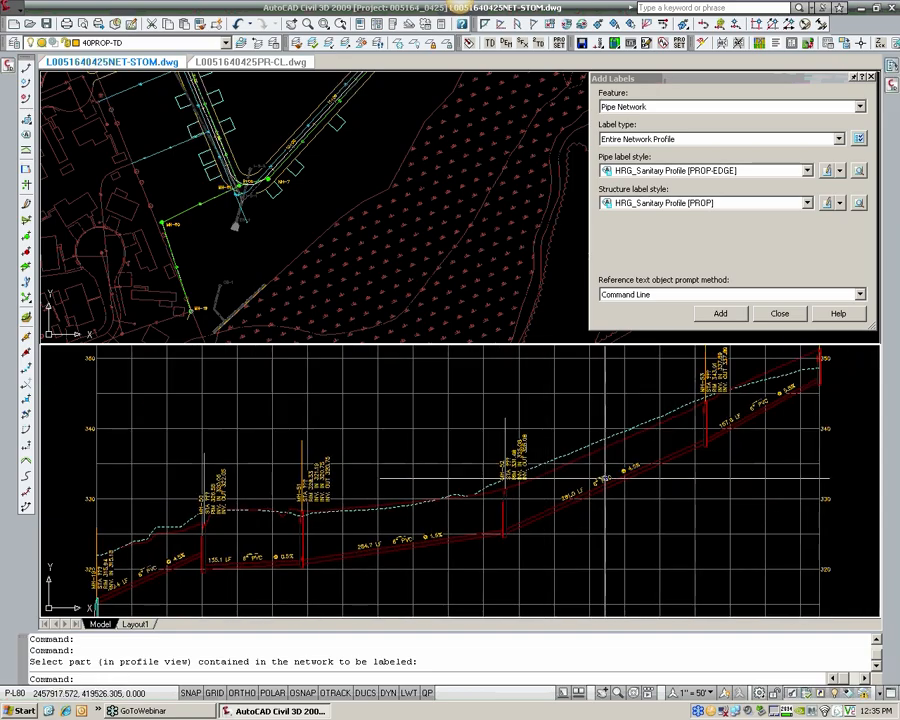
scroll(660, 450, up, 4)
scroll(660, 450, down, 3)
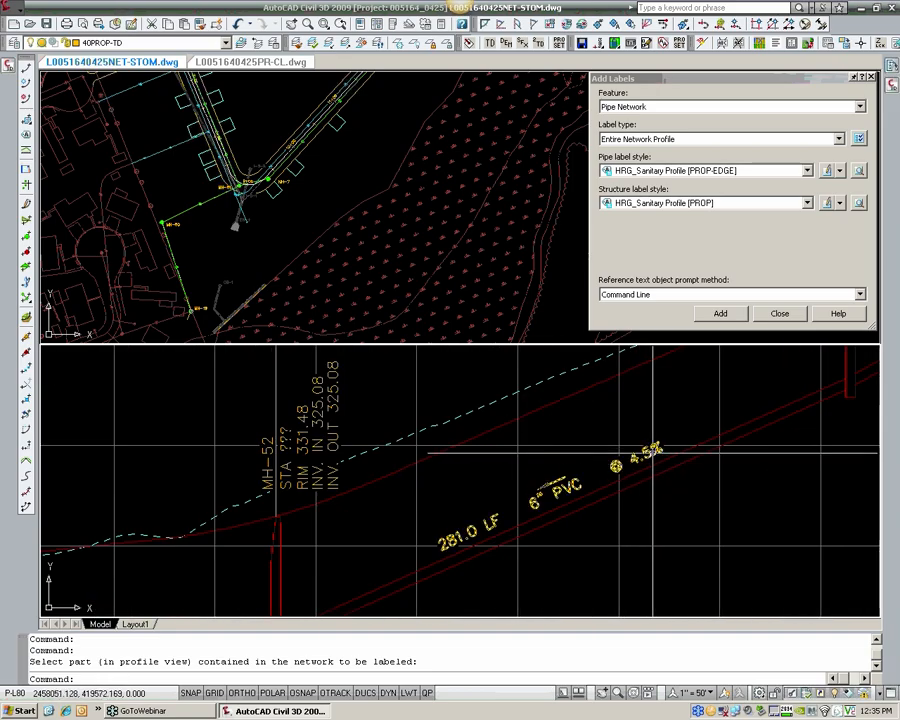
middle_drag(269, 582, 392, 555)
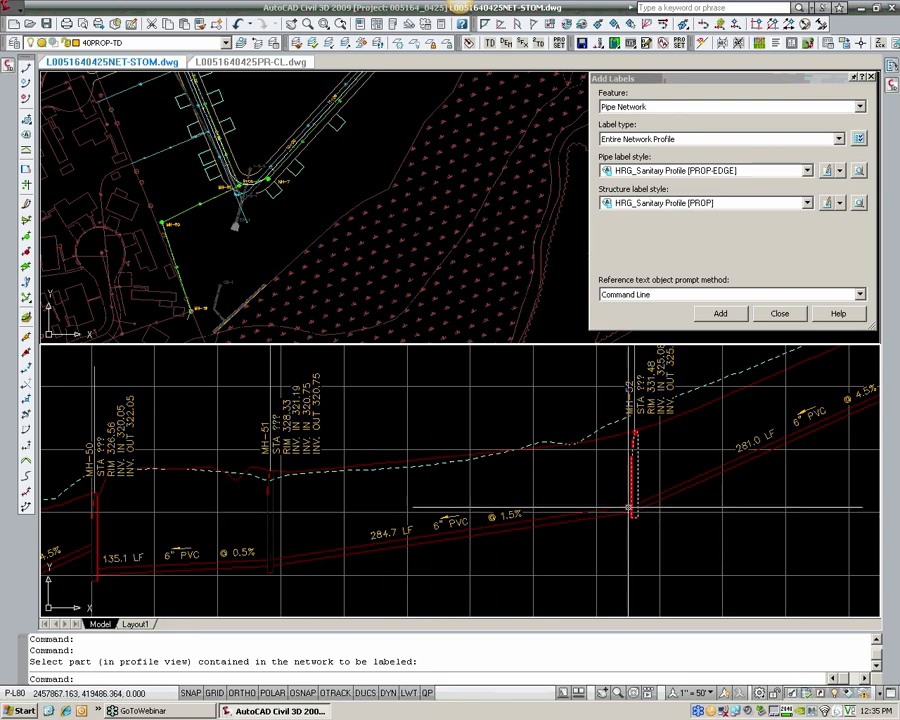
middle_drag(327, 522, 498, 498)
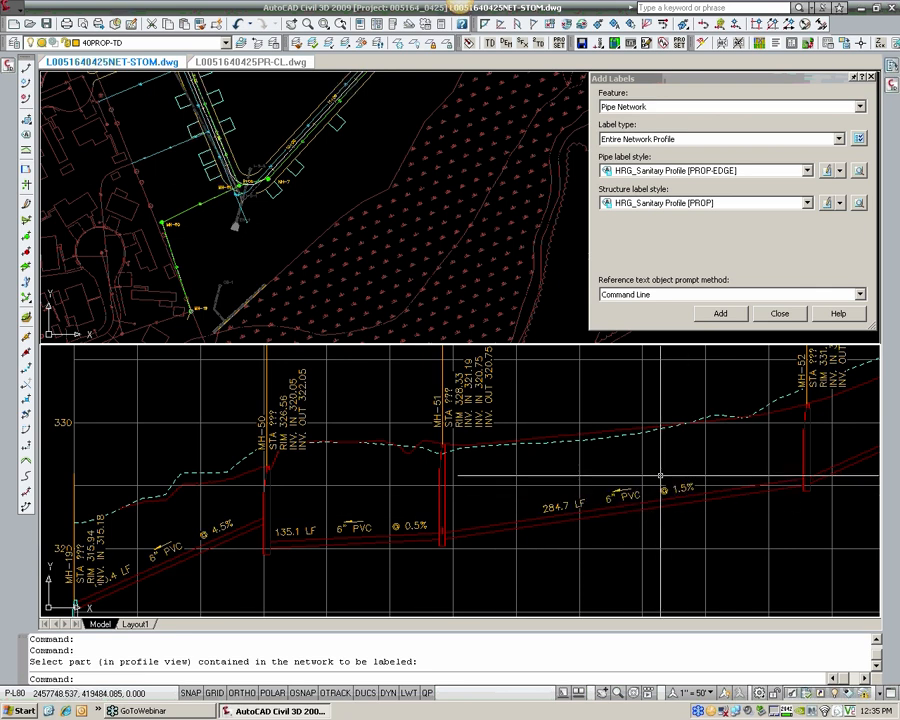
middle_drag(651, 486, 600, 490)
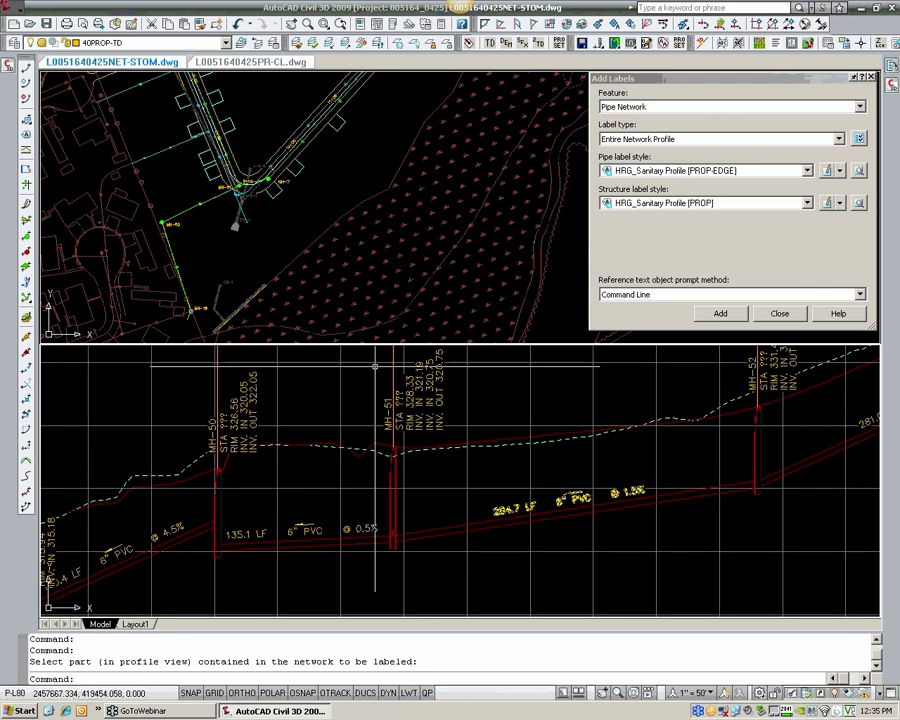
click(779, 313)
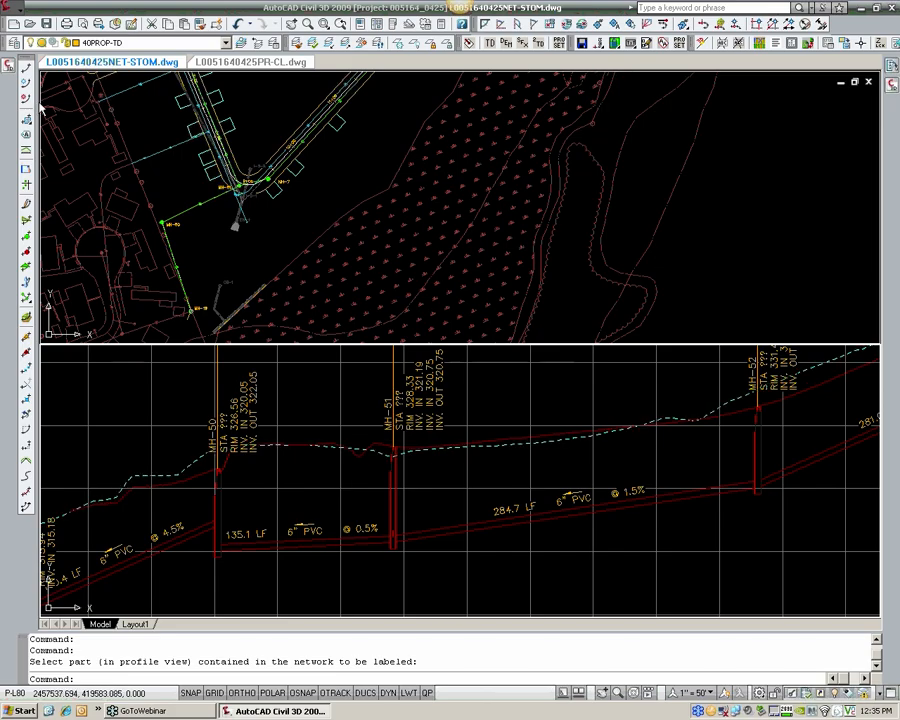
Step: Expand the pipe rule sets and structure rule sets in the drawing's settings
click(9, 68)
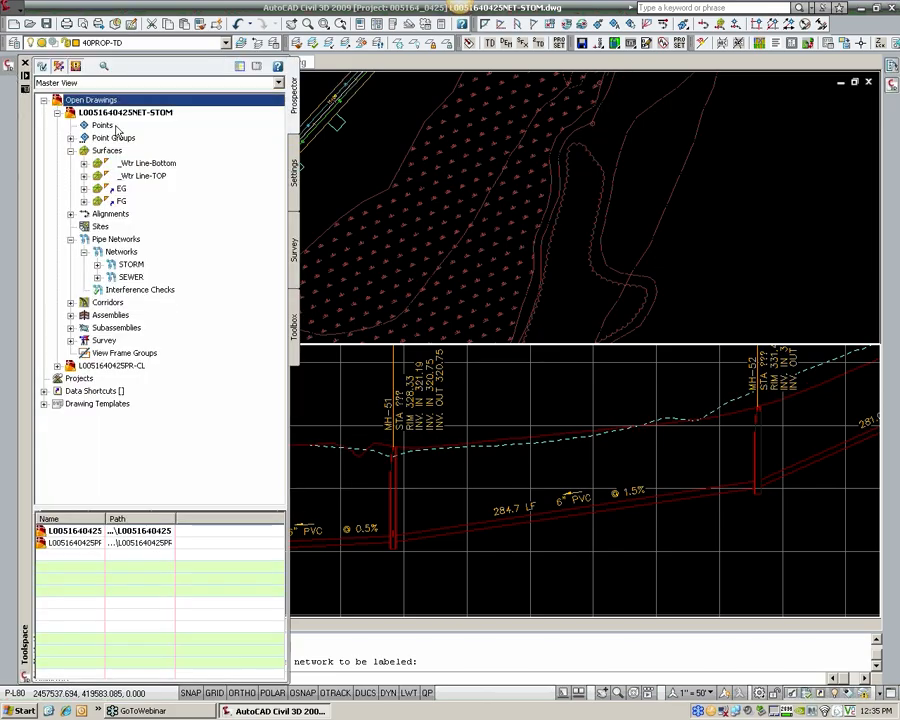
click(295, 173)
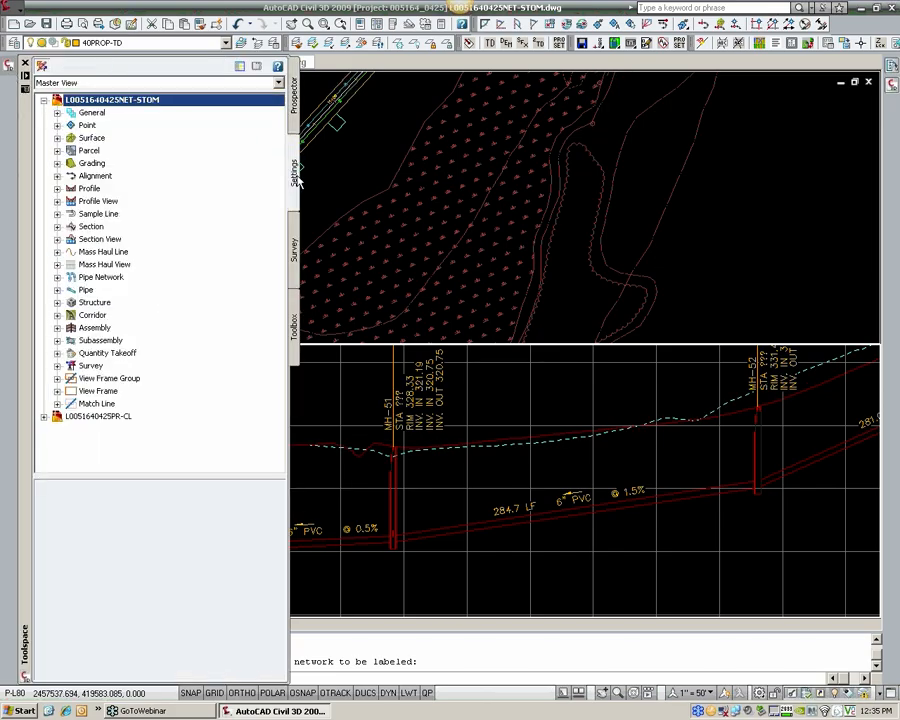
click(57, 278)
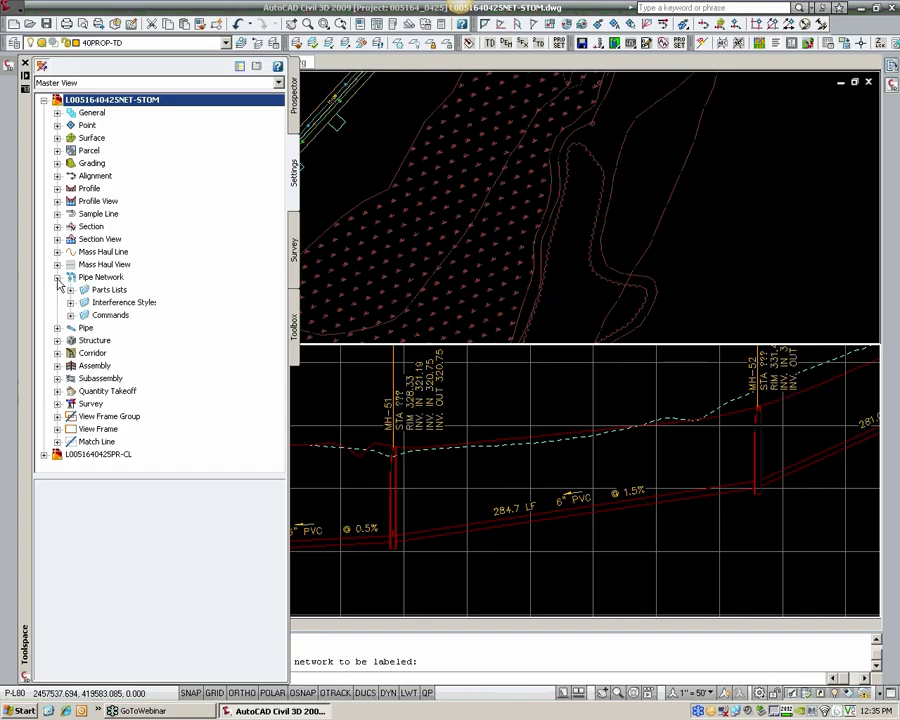
click(57, 340)
click(57, 328)
click(57, 277)
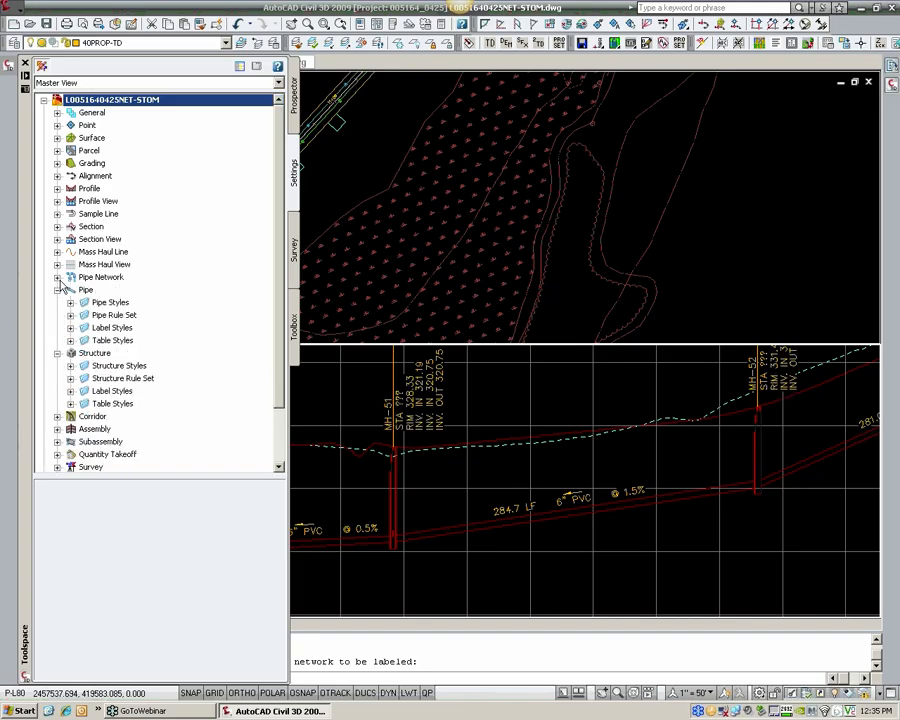
click(71, 379)
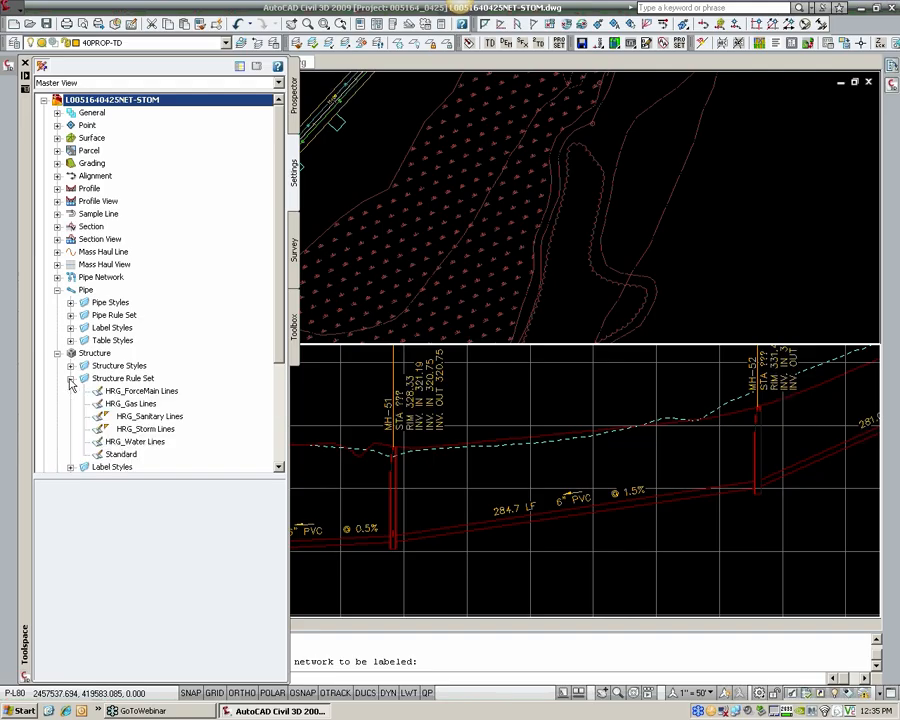
click(70, 315)
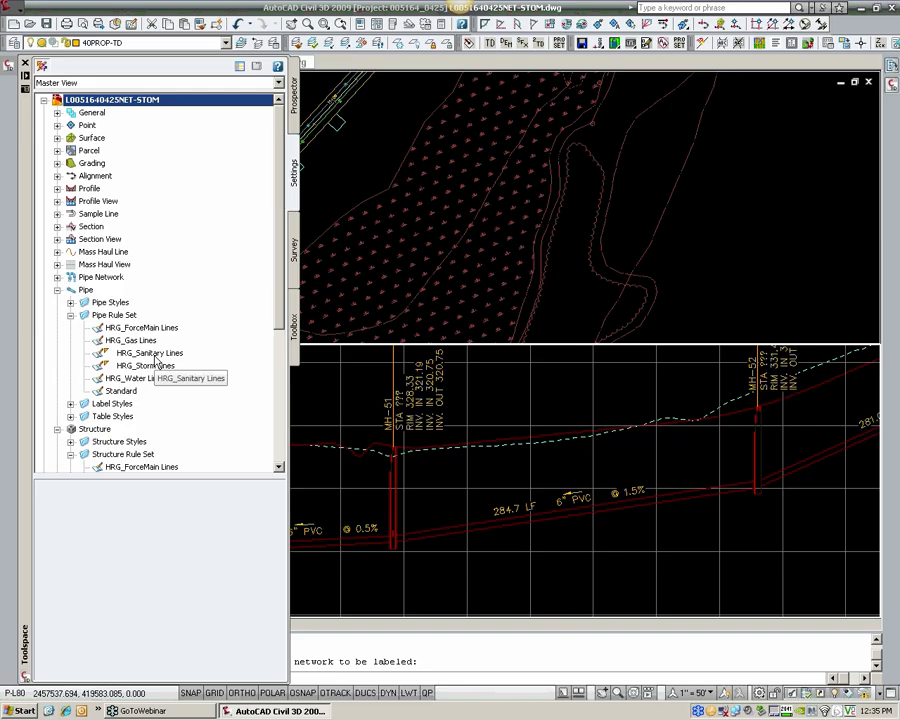
Step: Open the HRG_Sanitary Lines pipe rule set and expand its cover and slope, length check and pipe match rules
scroll(150, 330, down, 2)
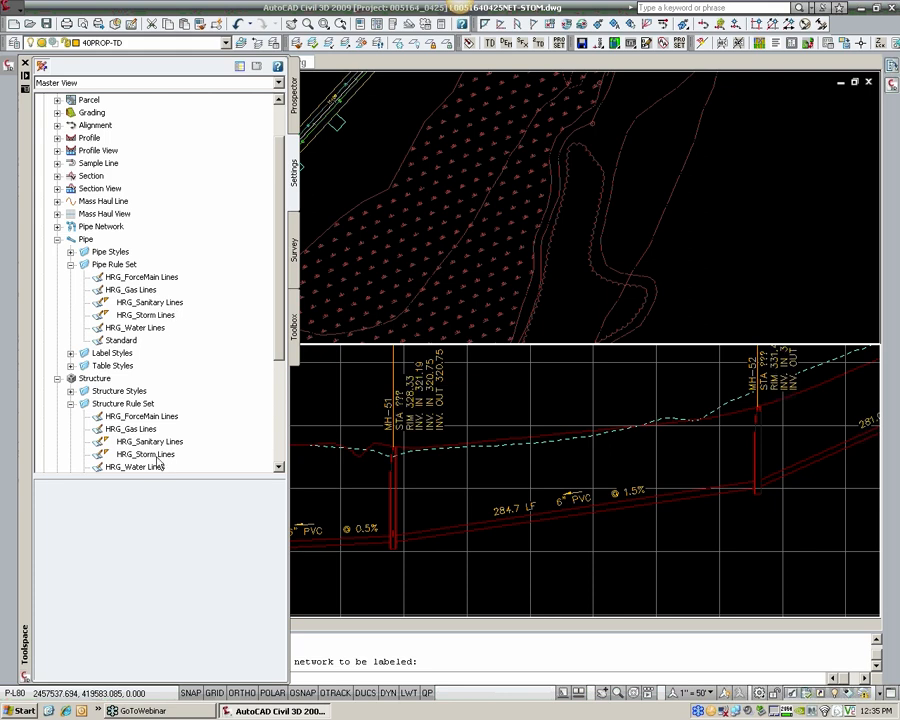
double_click(150, 302)
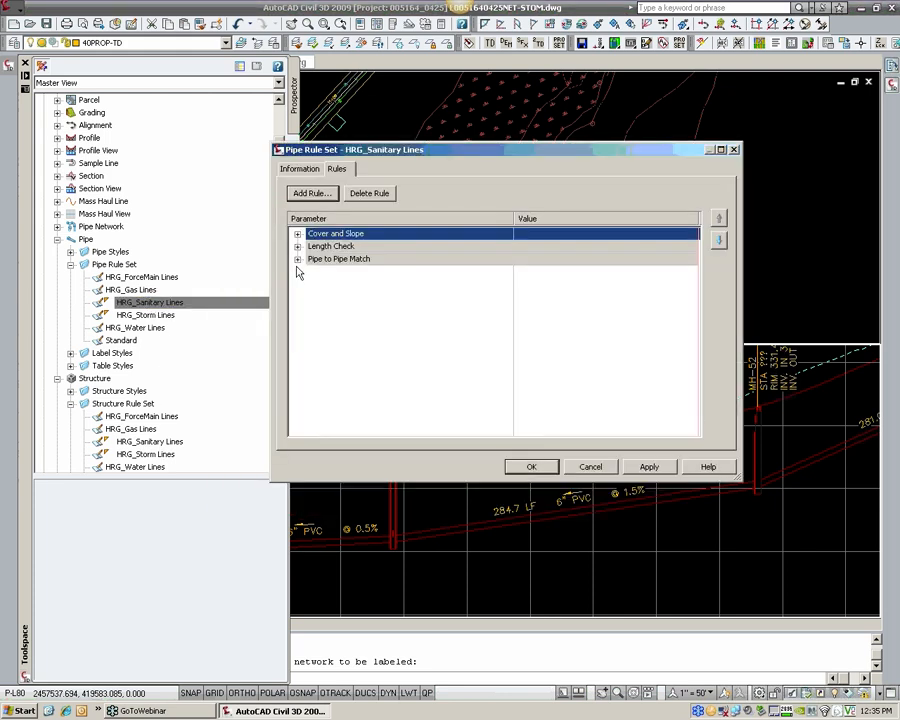
click(297, 259)
click(297, 246)
click(297, 233)
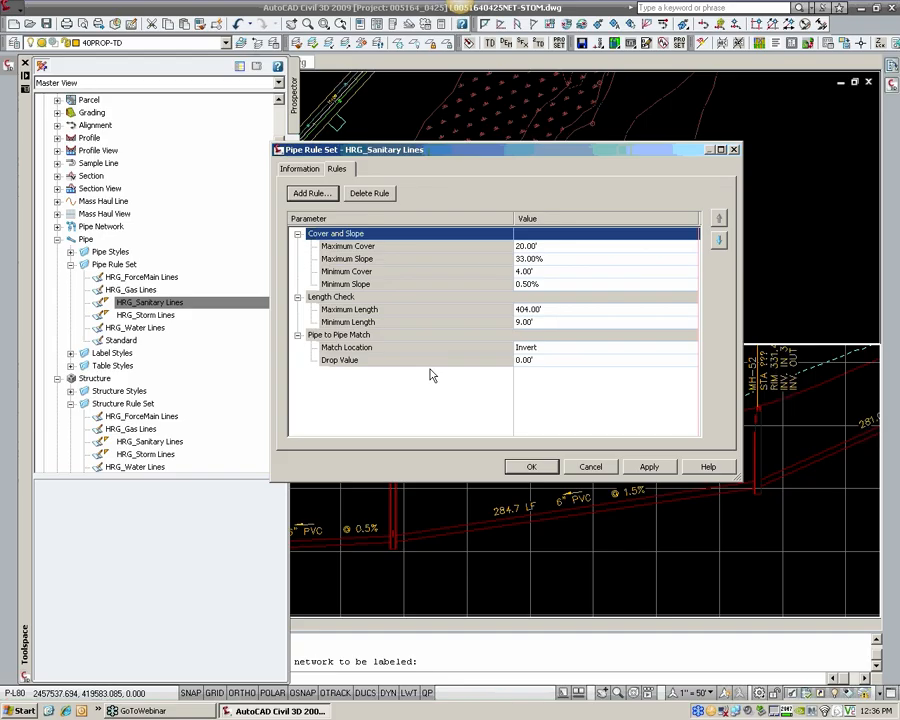
Step: Set the minimum slope of the HRG_Sanitary Lines pipe rule set to 0.035% and save the rule set
click(556, 286)
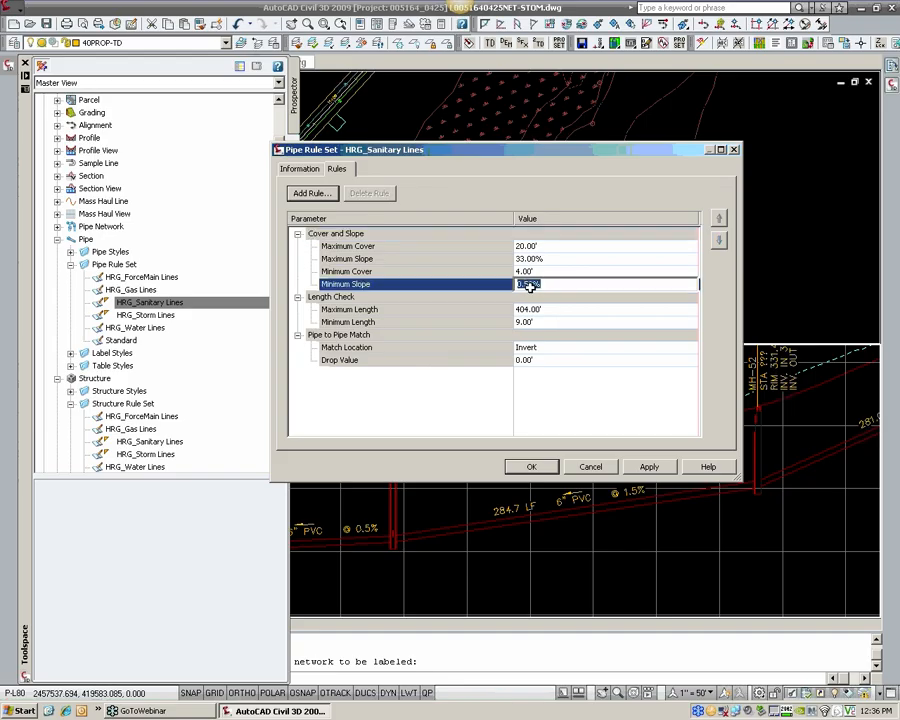
click(530, 286)
click(565, 271)
click(547, 285)
click(551, 285)
key(Return)
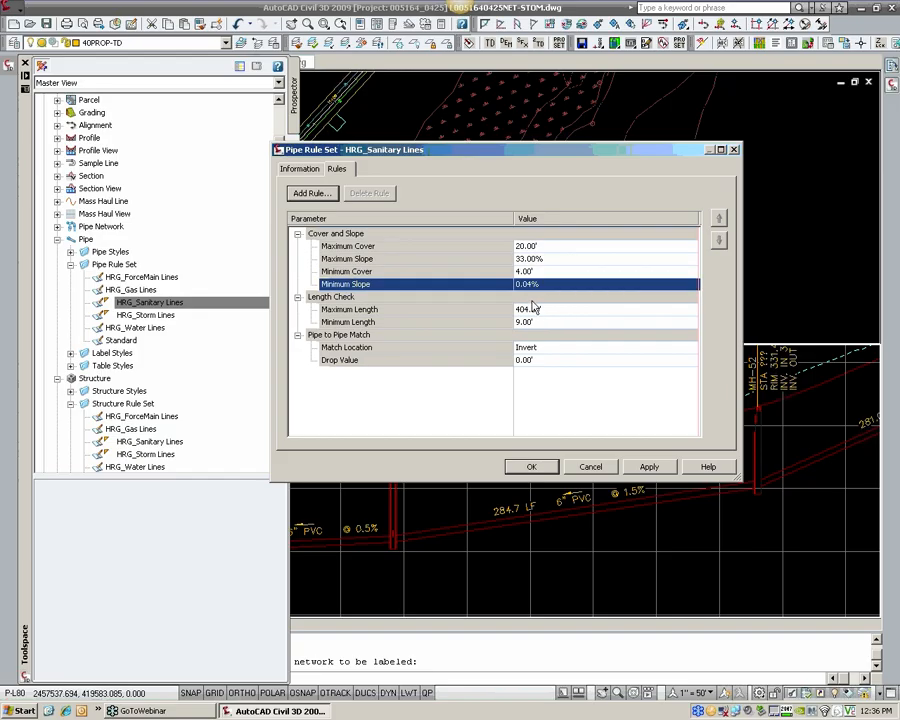
click(527, 285)
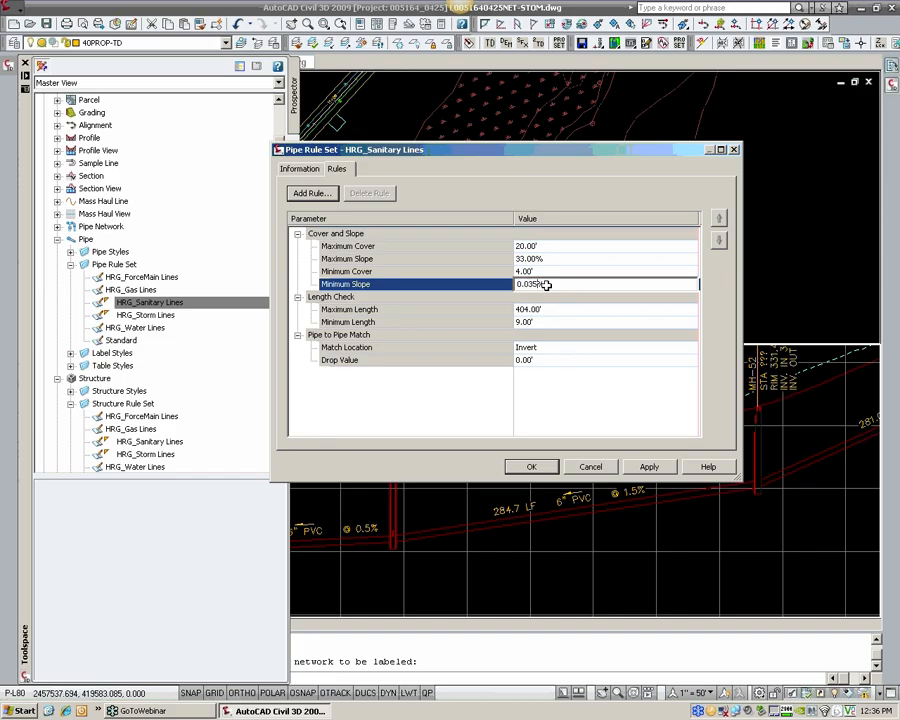
key(Return)
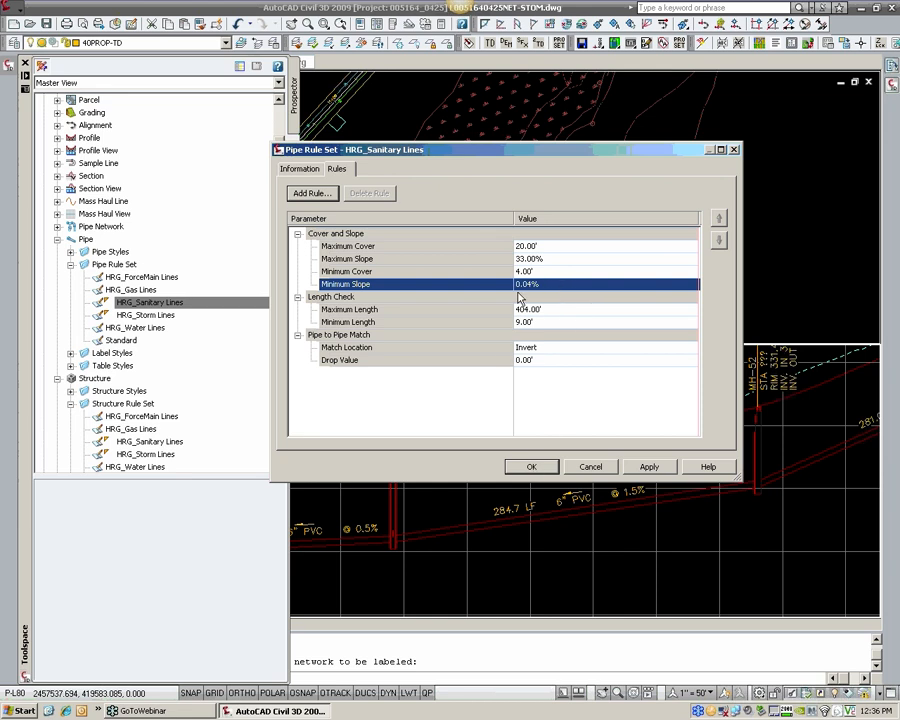
click(531, 467)
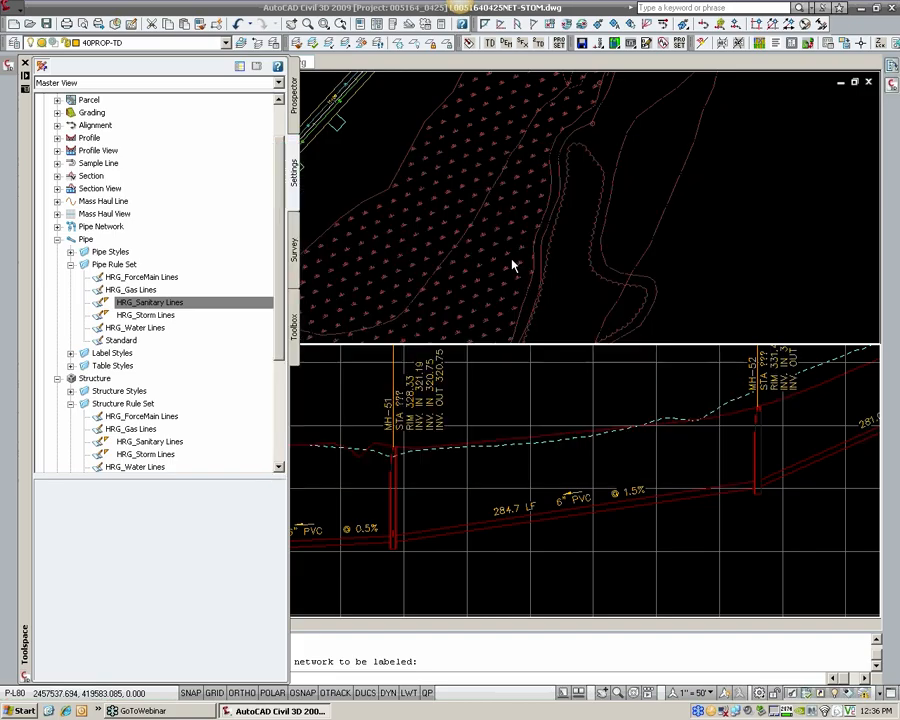
click(469, 482)
click(495, 477)
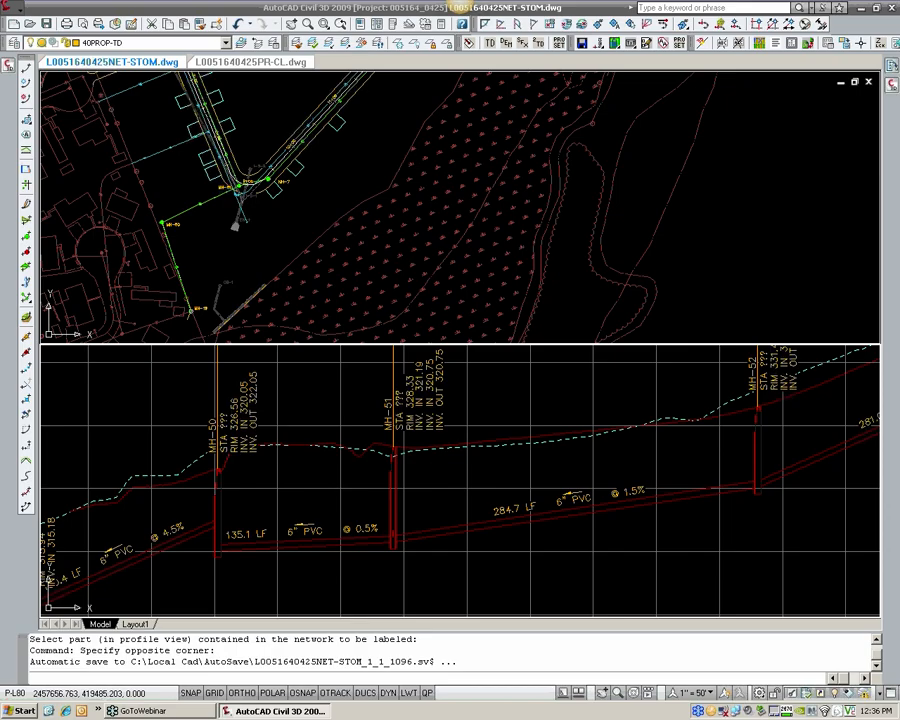
scroll(492, 442, down, 3)
key(Escape)
key(Escape)
scroll(301, 432, down, 5)
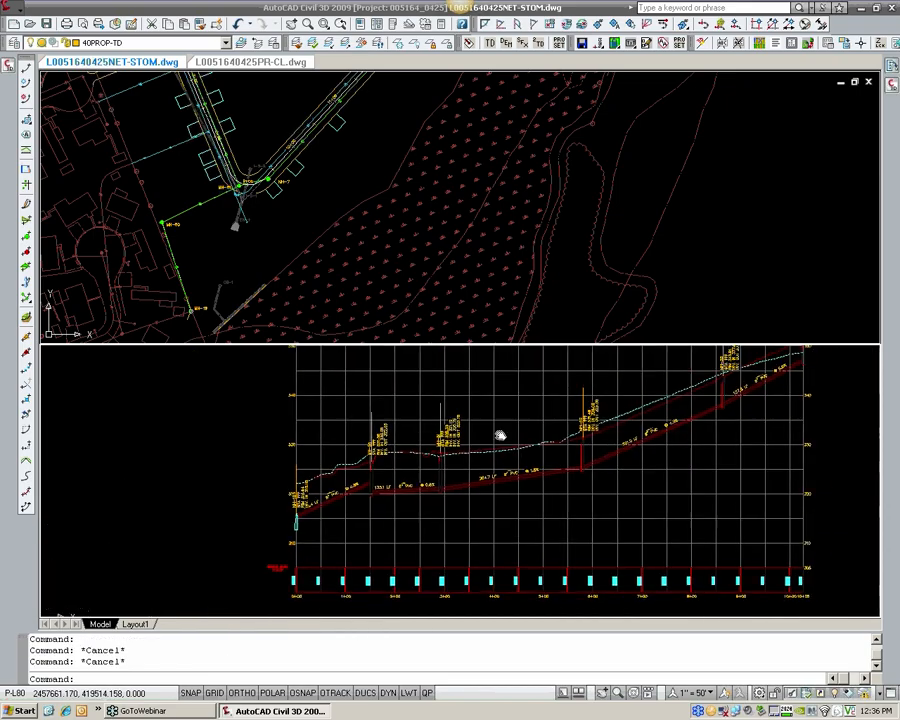
scroll(323, 509, up, 2)
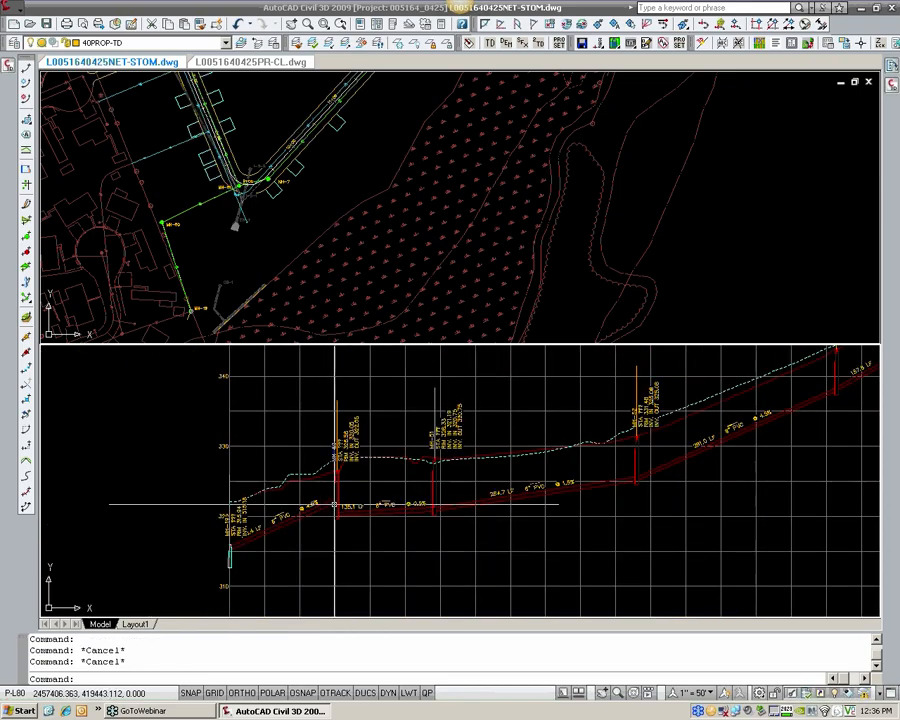
Step: Apply the pipe network rules in plan from MH-54 as the up-slope structure down to MH-19
middle_drag(340, 519, 270, 541)
scroll(290, 530, down, 1)
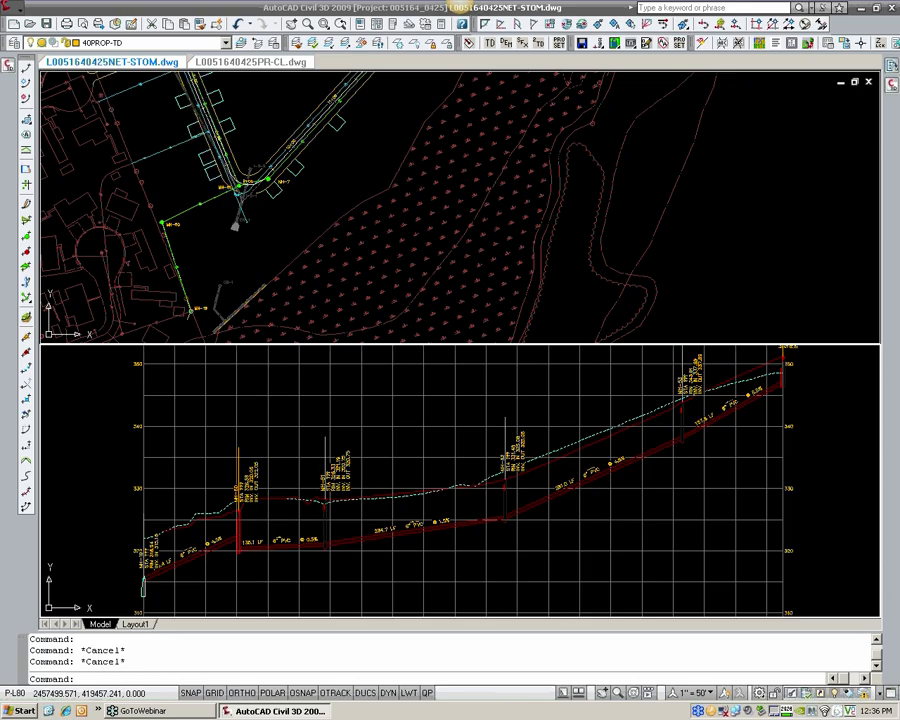
click(13, 10)
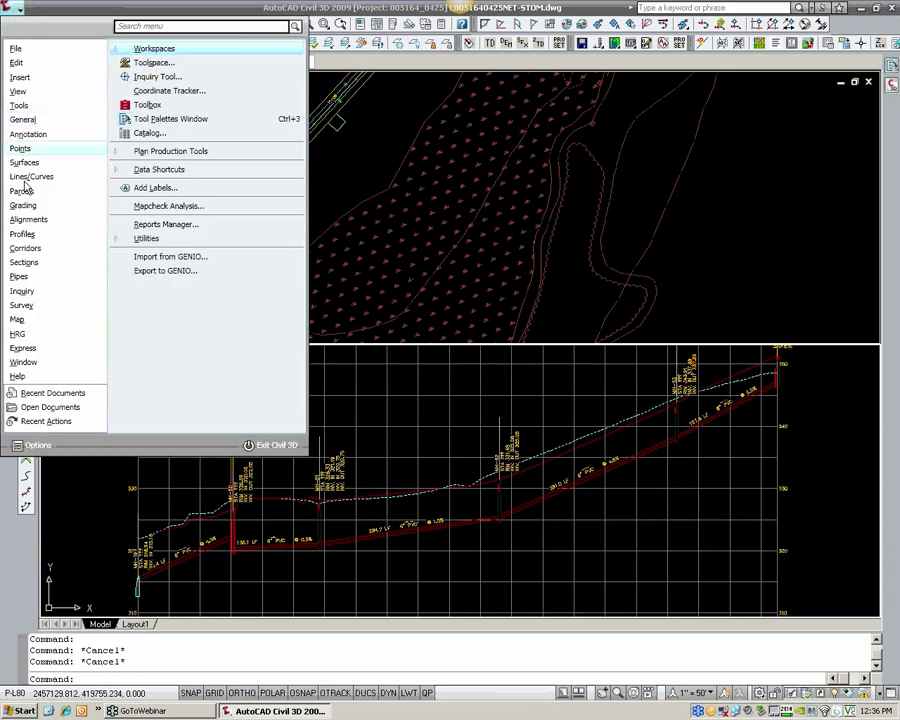
mouse_move(22, 284)
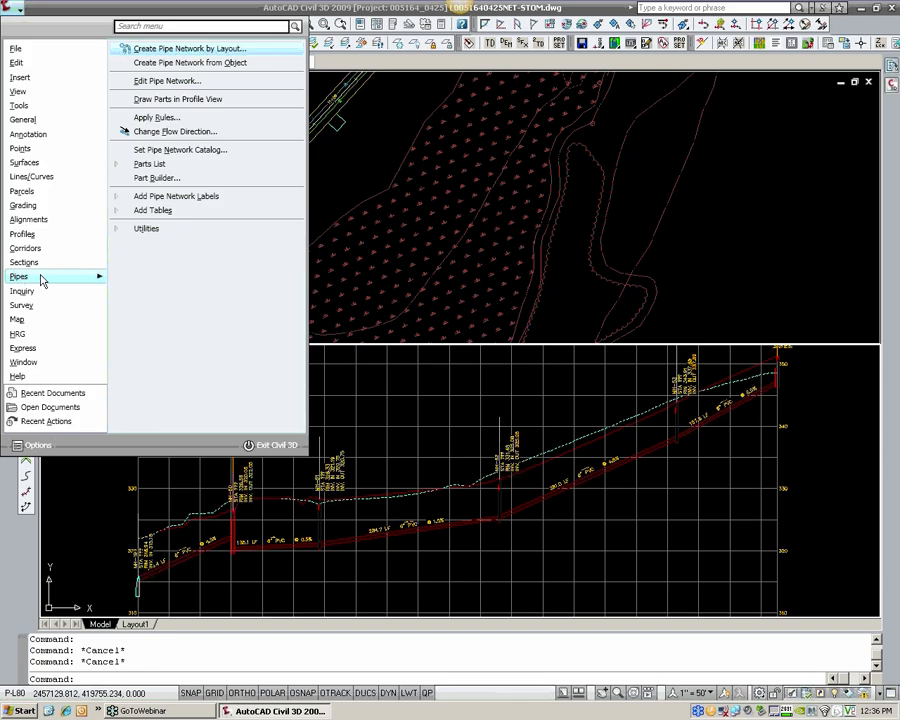
click(179, 120)
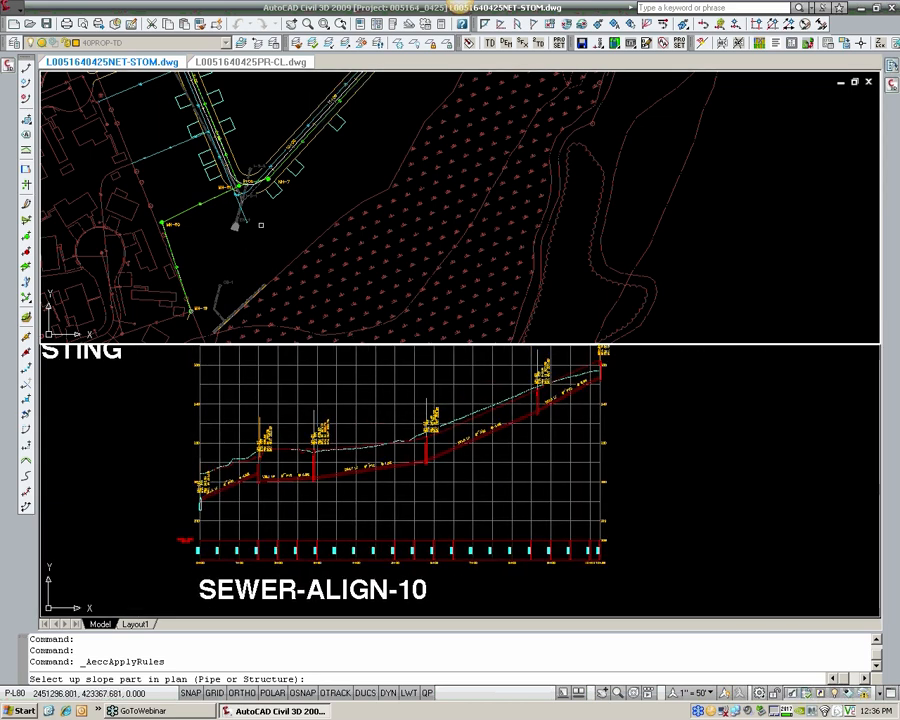
scroll(287, 239, down, 3)
scroll(287, 239, up, 5)
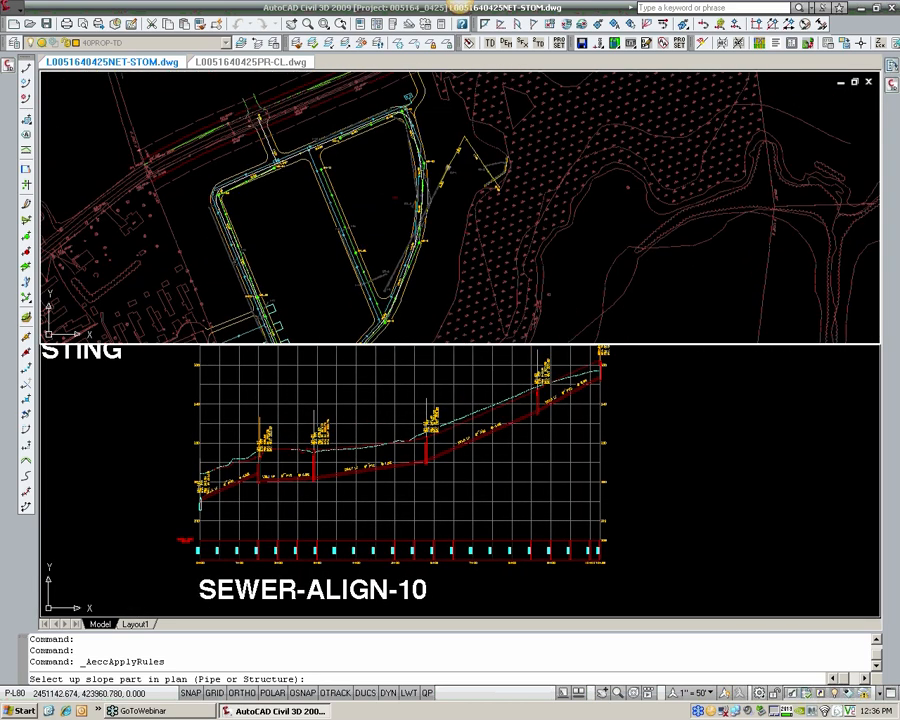
click(285, 185)
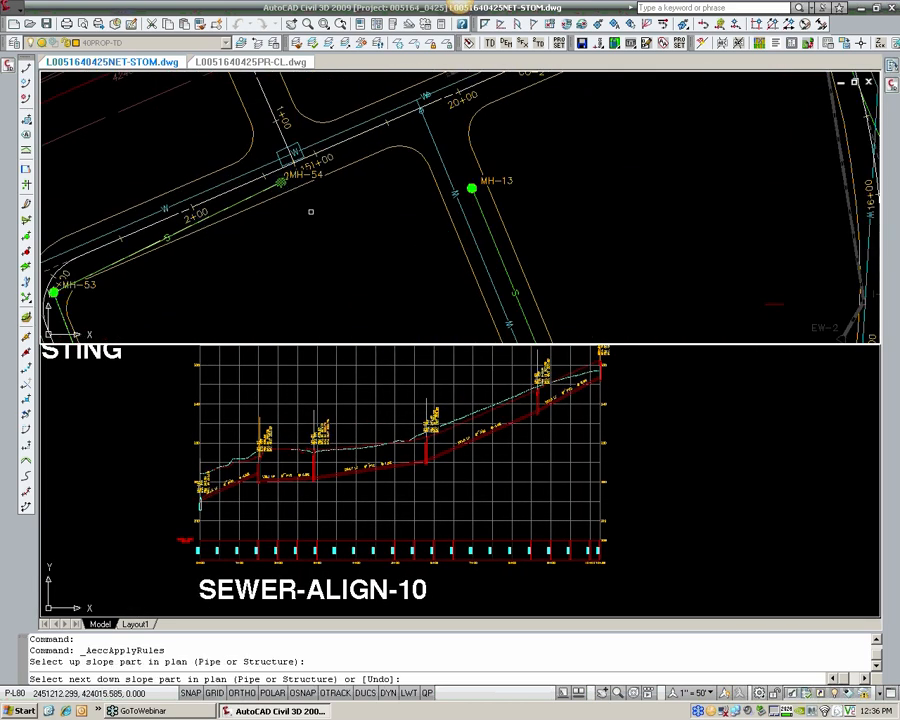
scroll(311, 211, down, 4)
middle_drag(281, 233, 271, 133)
middle_drag(297, 315, 265, 195)
scroll(170, 240, up, 6)
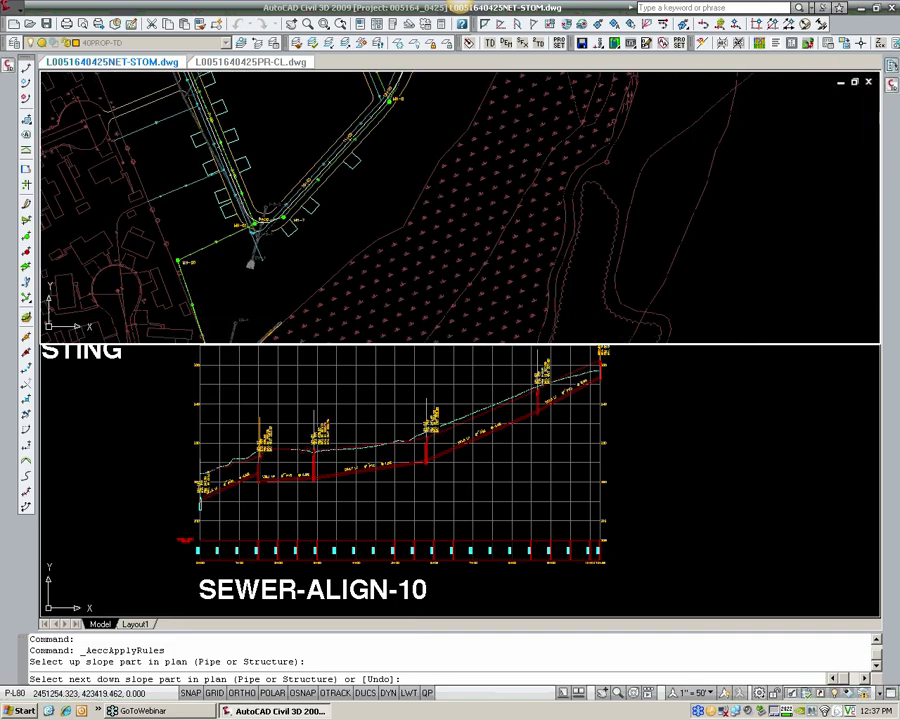
click(165, 223)
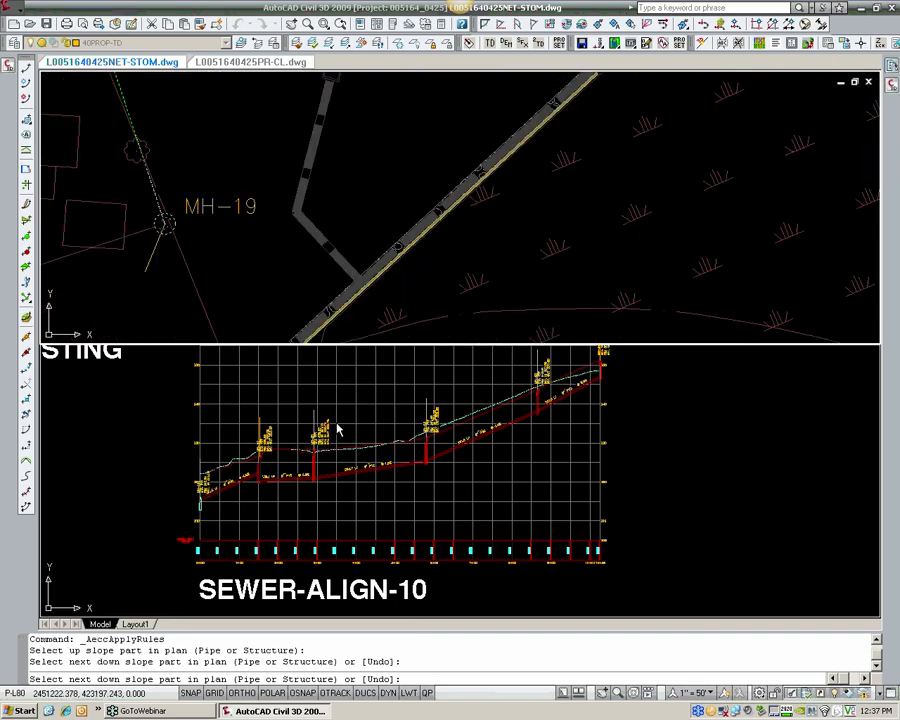
scroll(347, 430, up, 3)
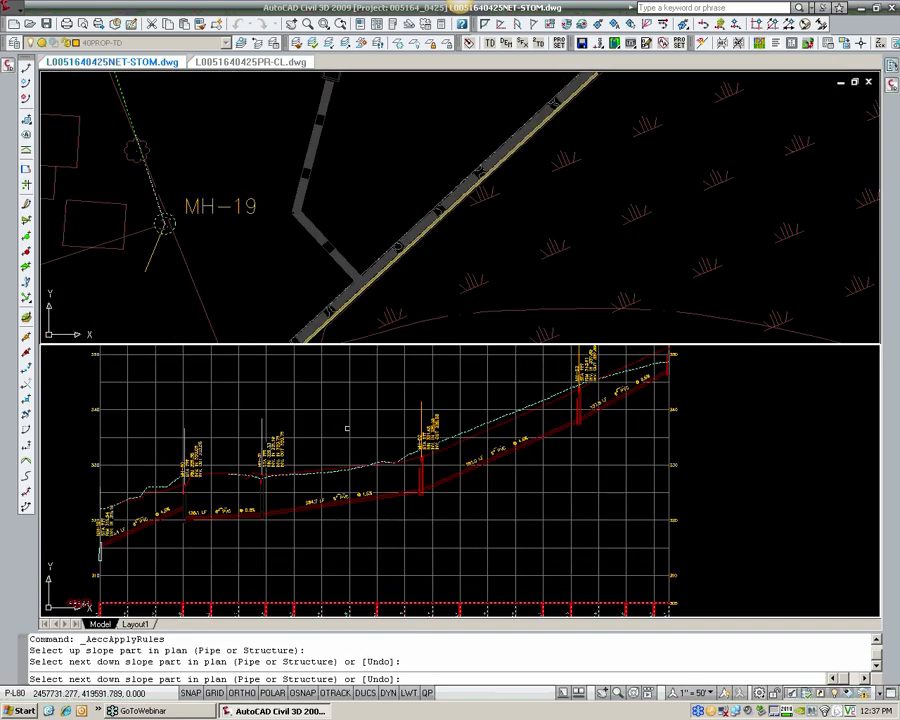
key(Return)
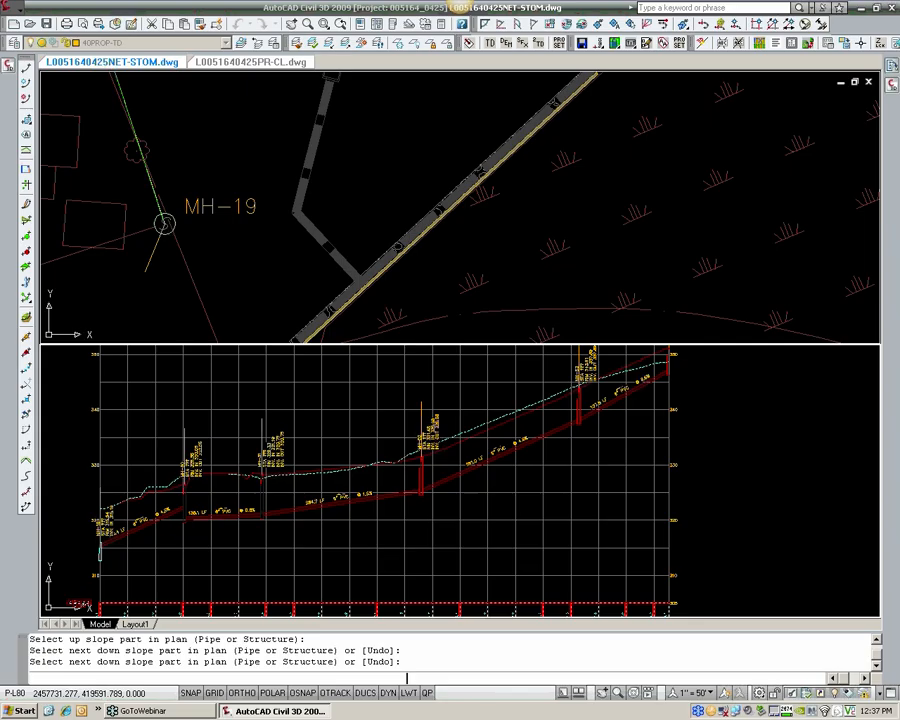
Step: Set the minimum slope of the HRG_Sanitary Lines pipe rule set to 0.35% and save the rule set
scroll(340, 432, up, 5)
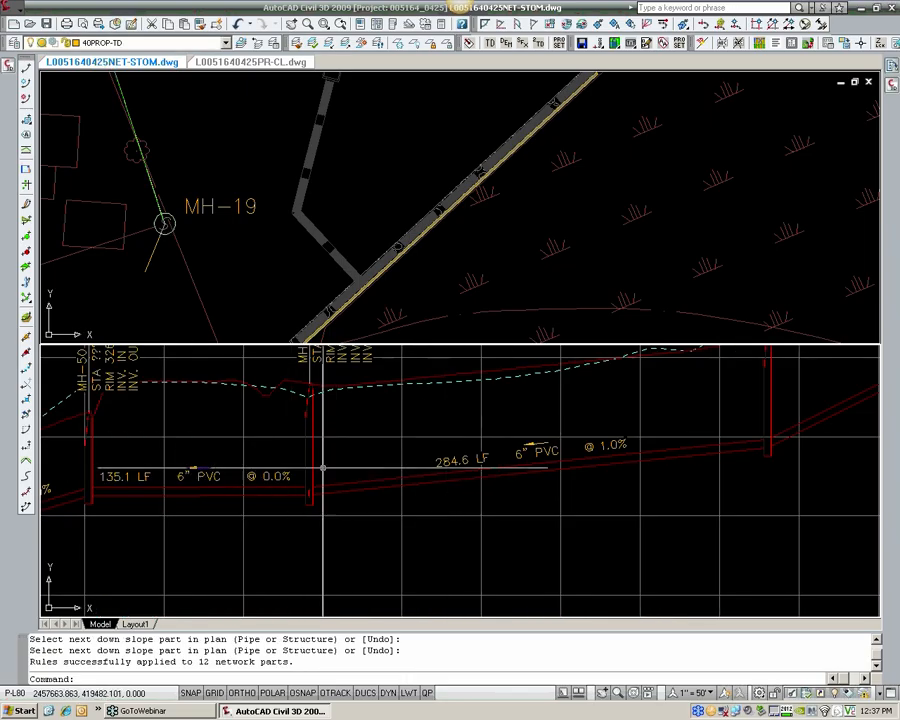
scroll(320, 446, up, 3)
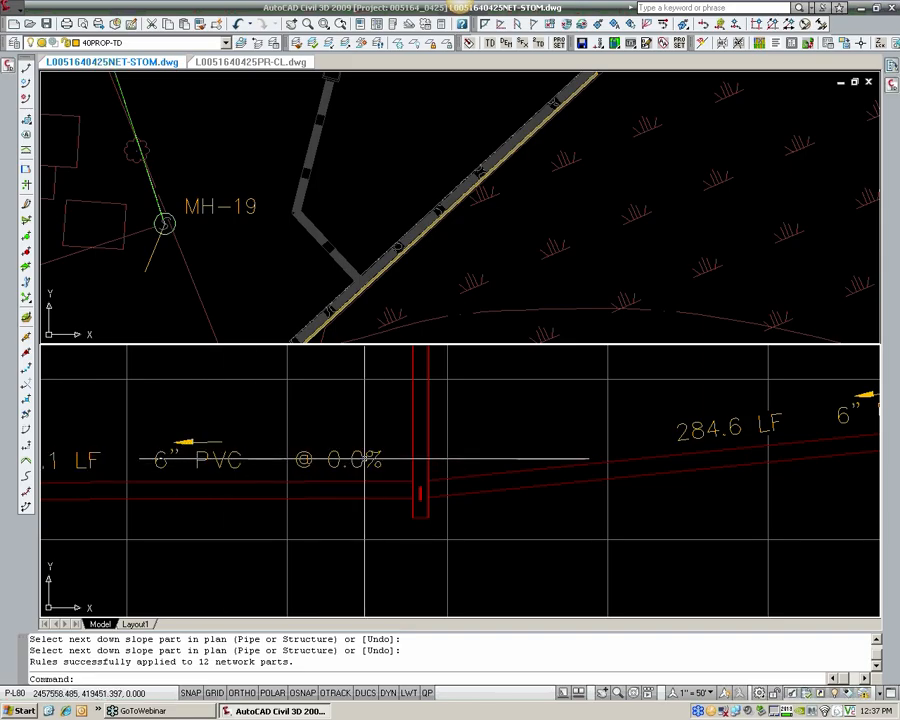
click(7, 67)
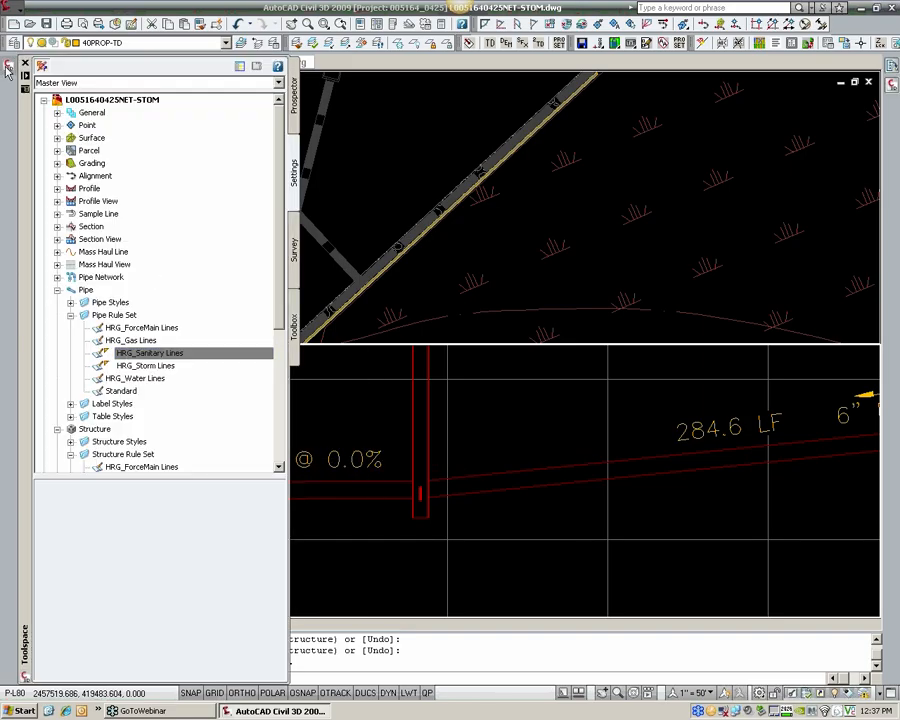
click(155, 353)
double_click(161, 356)
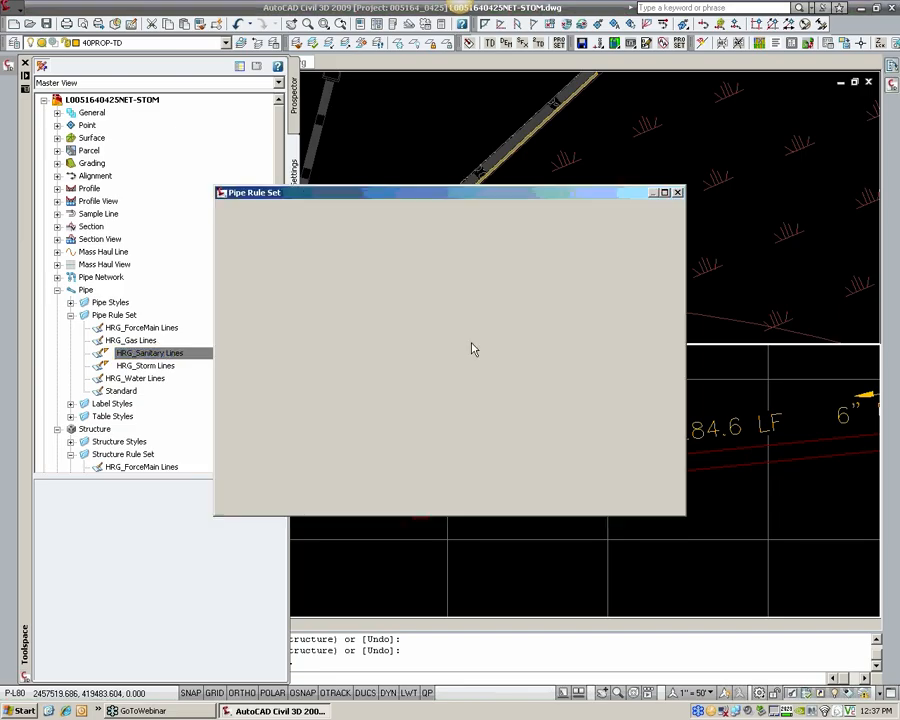
click(529, 285)
drag(530, 287, 543, 287)
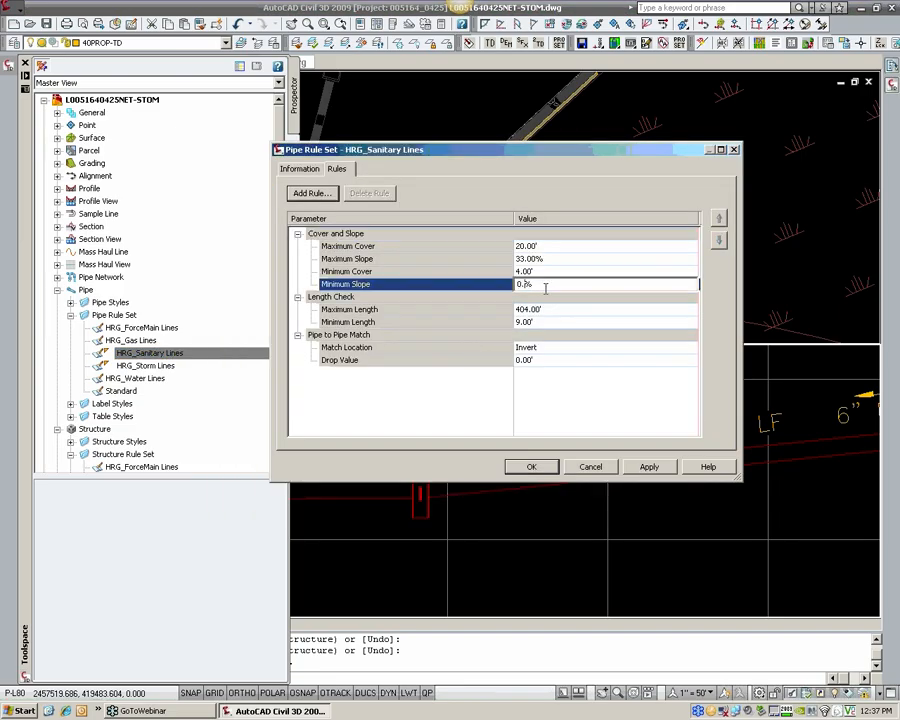
click(572, 381)
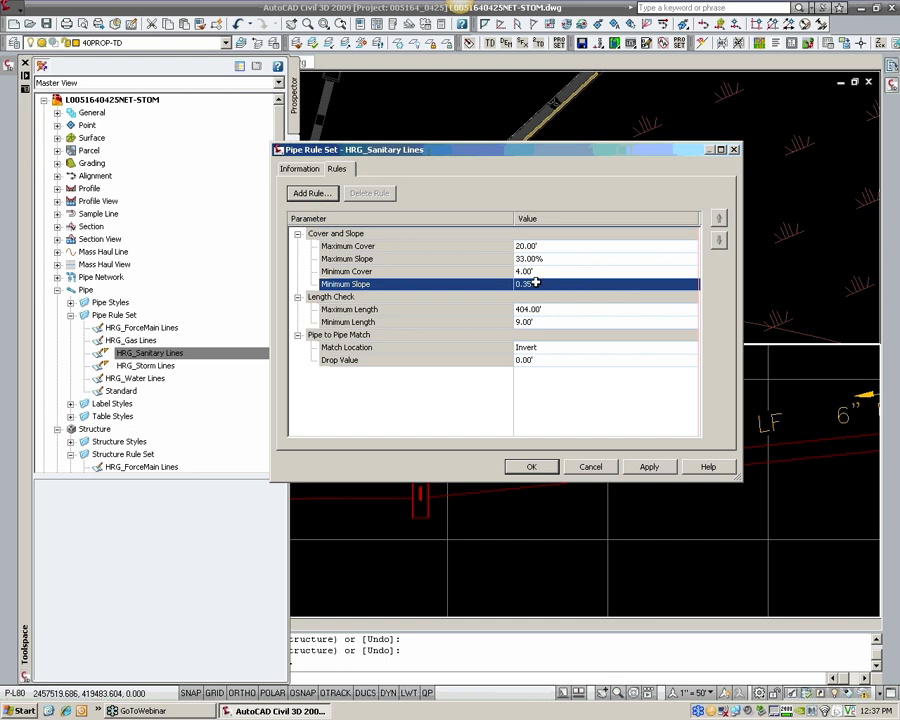
click(538, 468)
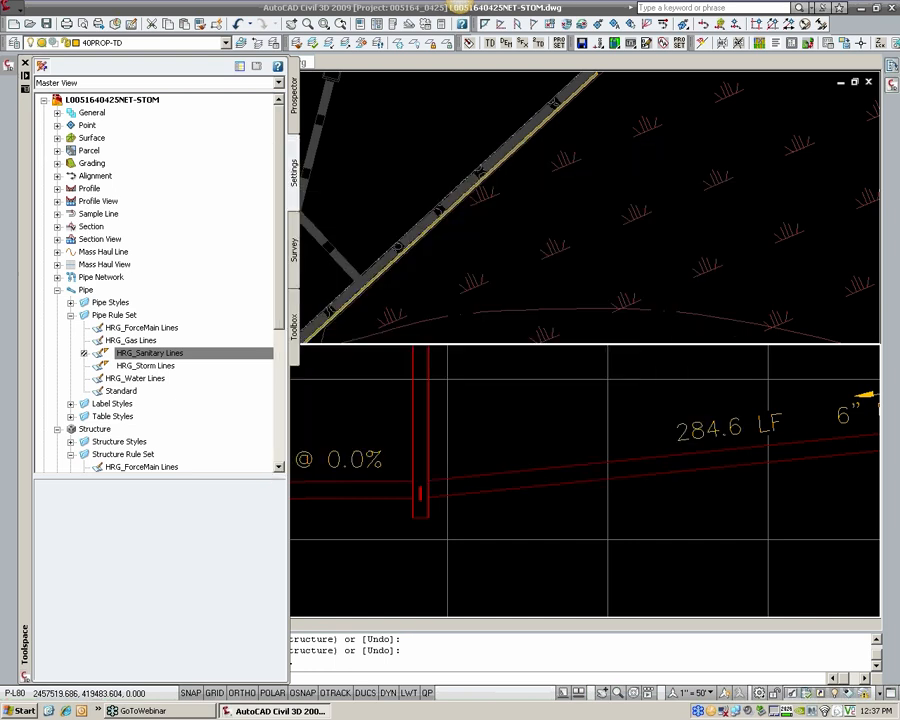
Step: Reapply the rules with the revised minimum slope to the sewer run from MH-54 down to MH-19
scroll(340, 160, down, 5)
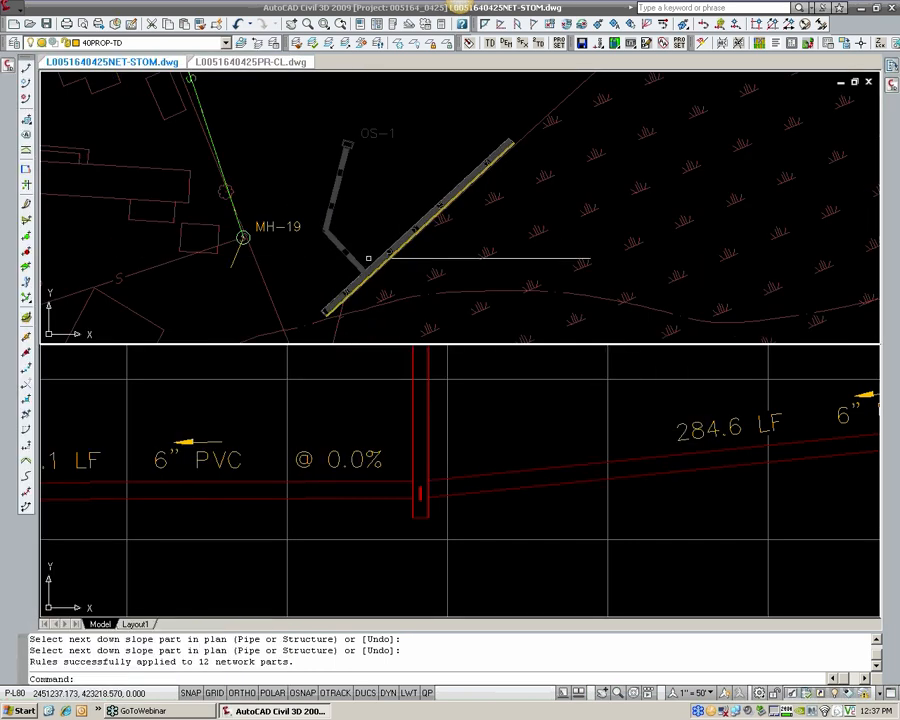
scroll(333, 143, down, 6)
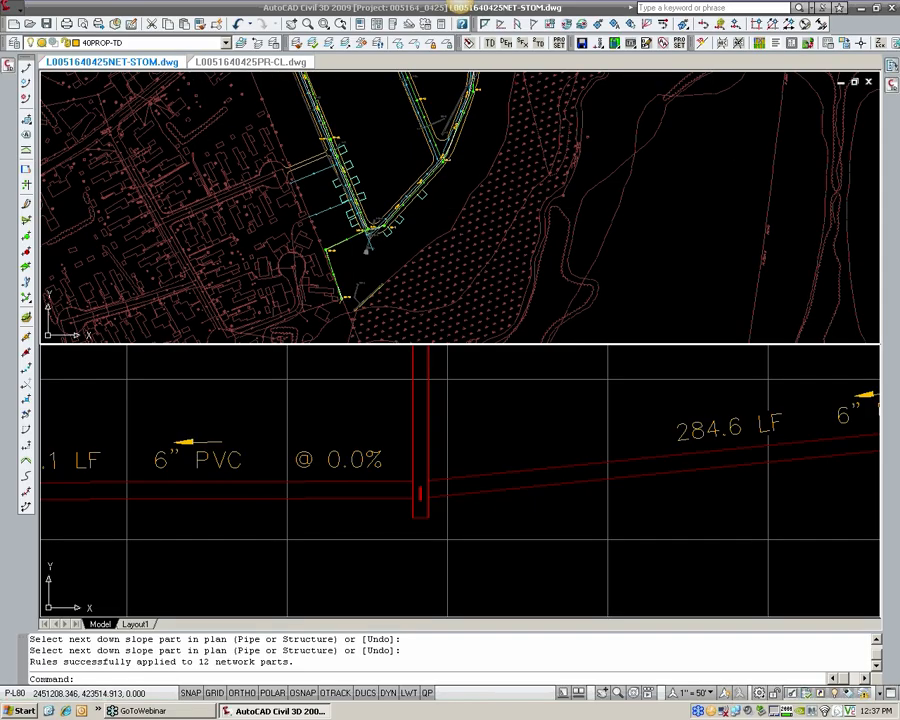
scroll(405, 190, down, 4)
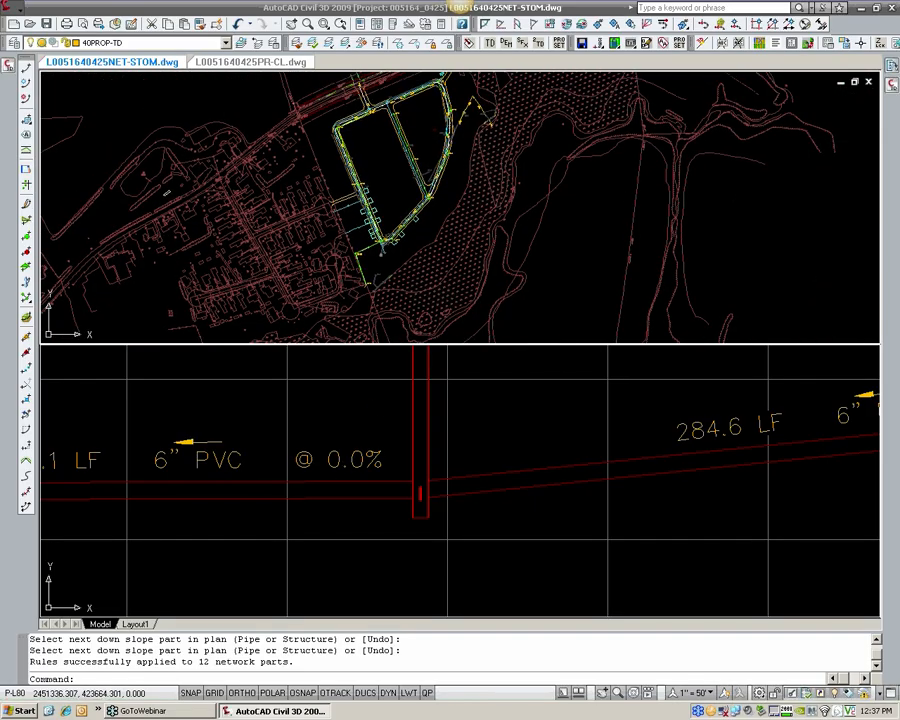
scroll(397, 180, up, 3)
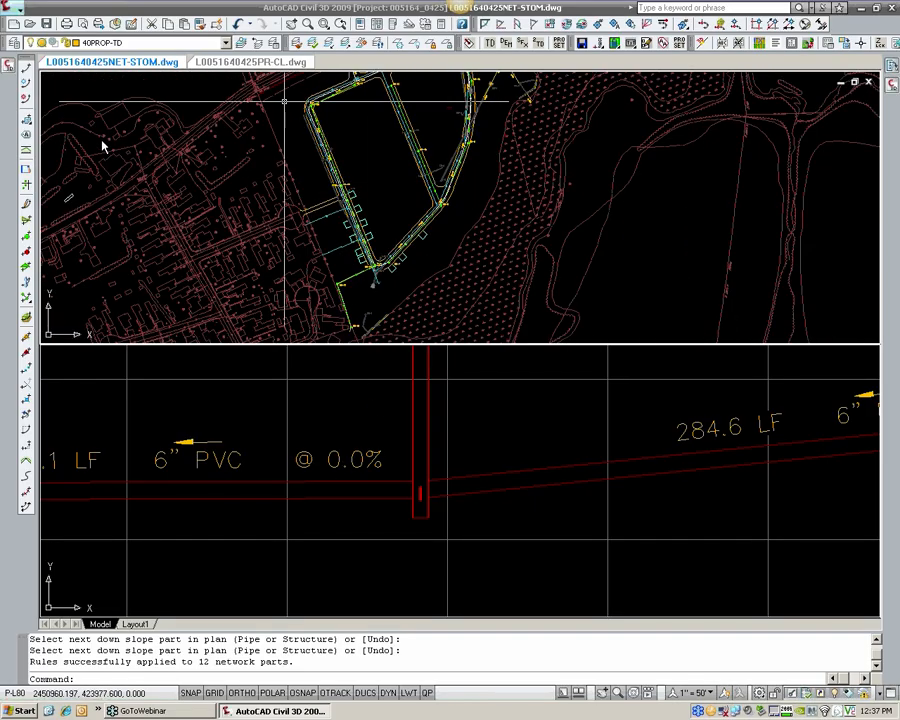
click(10, 9)
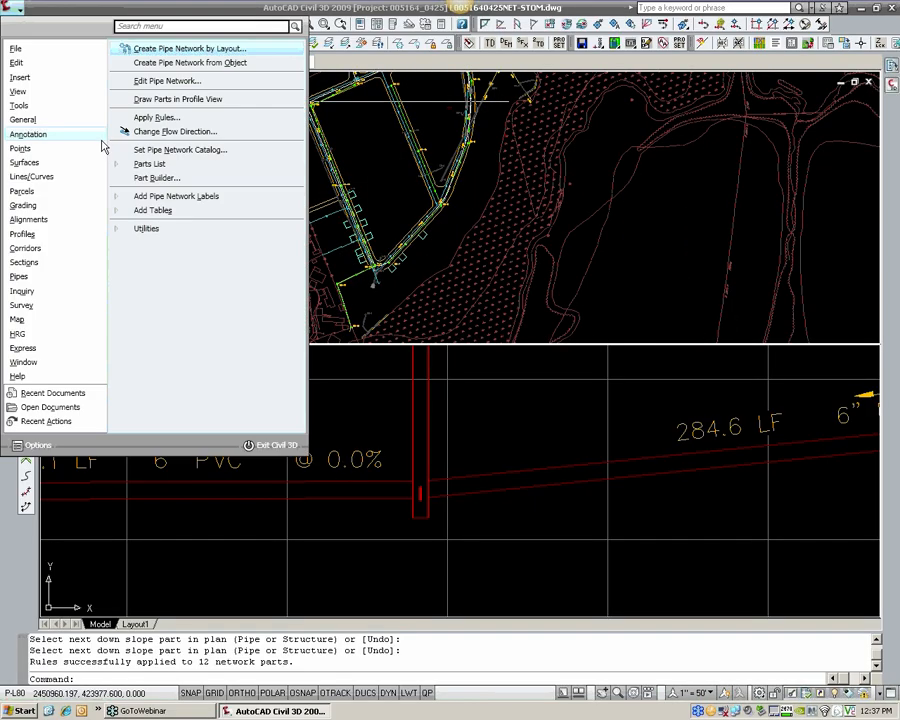
click(155, 118)
scroll(335, 165, up, 5)
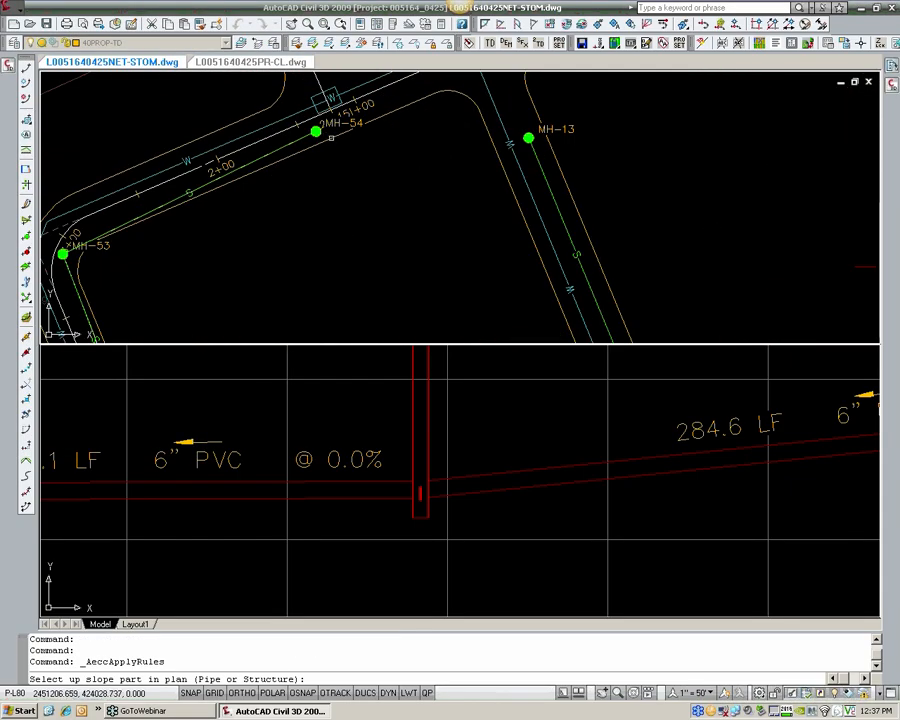
click(316, 131)
scroll(369, 211, down, 5)
middle_drag(350, 269, 350, 165)
middle_drag(351, 287, 328, 129)
scroll(301, 252, up, 5)
middle_drag(302, 295, 308, 213)
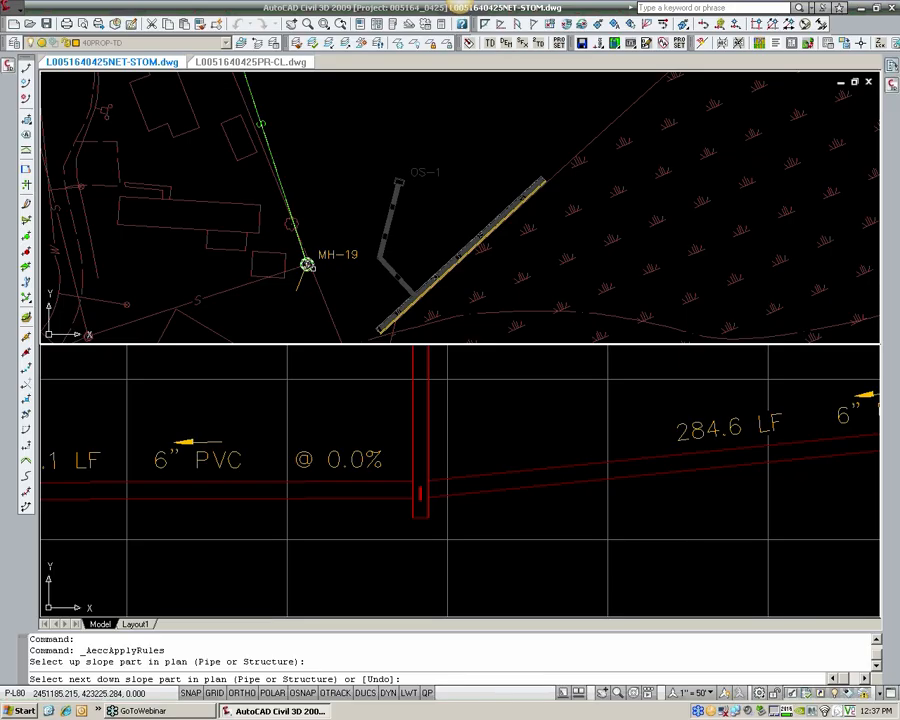
click(307, 265)
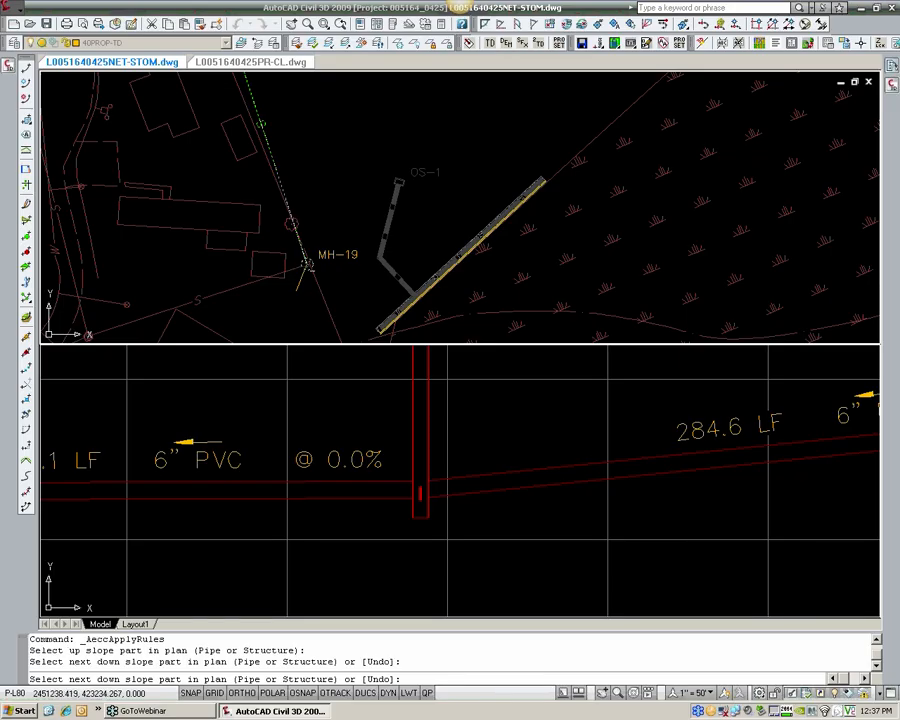
key(Return)
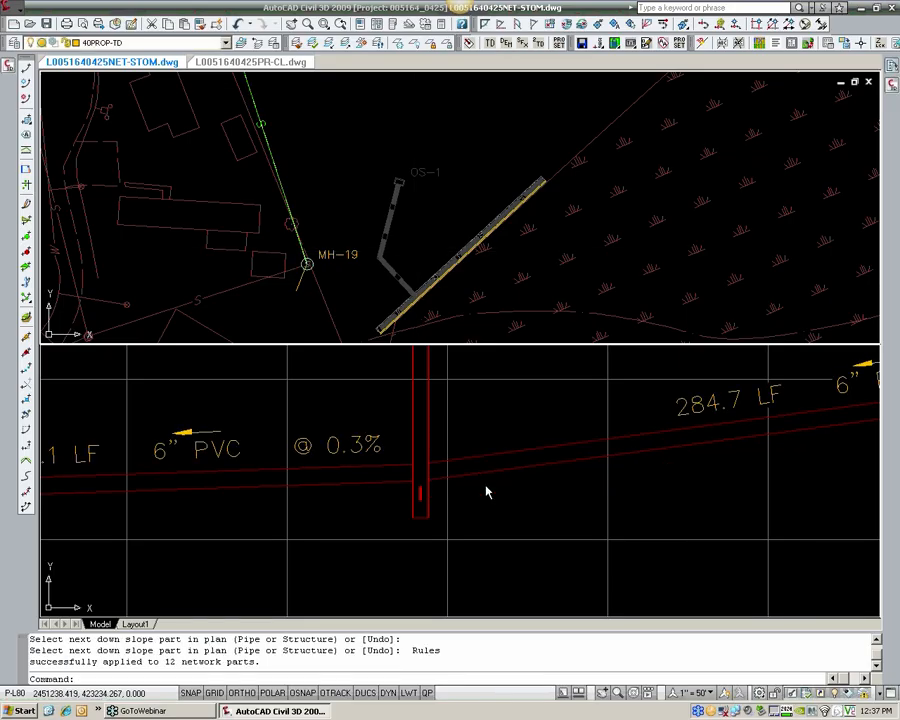
Step: Regenerate all viewports so the profile displays the recalculated sewer pipes
click(446, 458)
scroll(458, 441, down, 2)
text(rea)
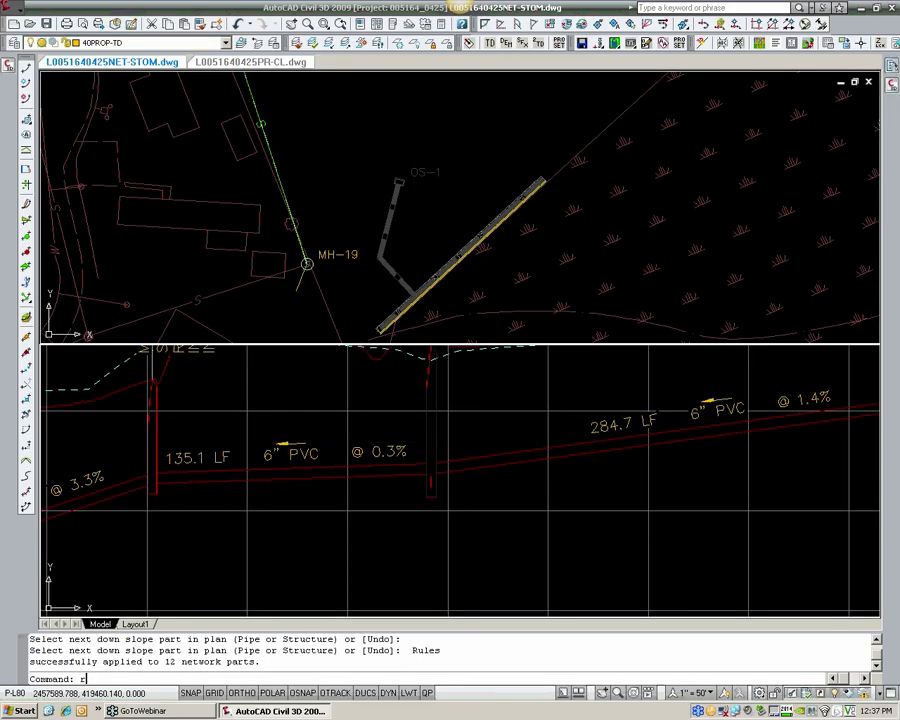
key(Return)
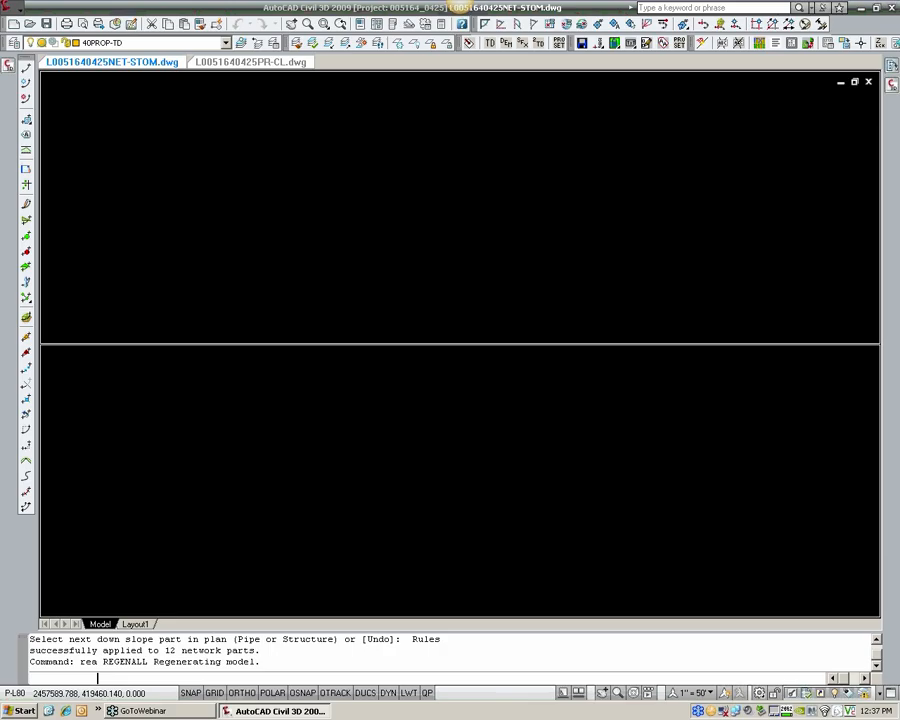
Step: Examine MH-51 and its pipe connections in both plan and profile, including the adjoining MH-7 pipe crossing
scroll(426, 480, up, 3)
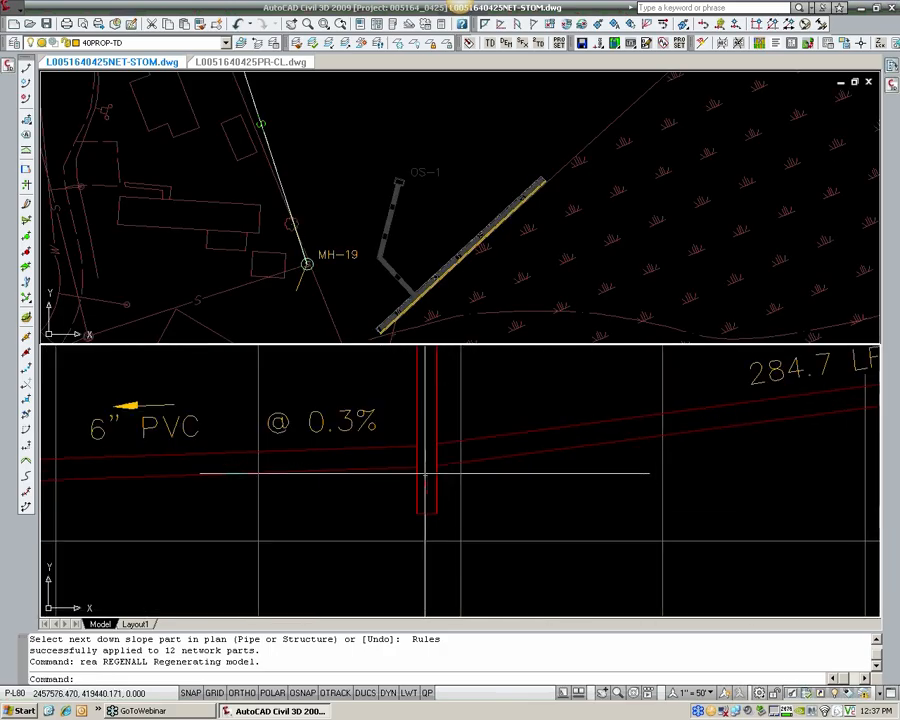
click(416, 297)
scroll(406, 225, down, 5)
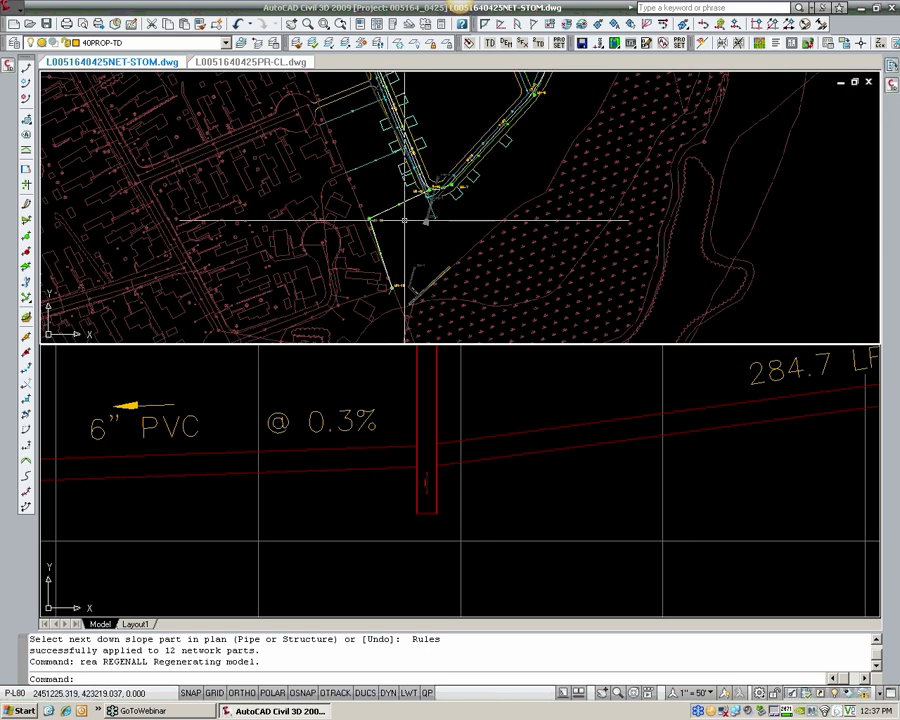
scroll(425, 240, up, 6)
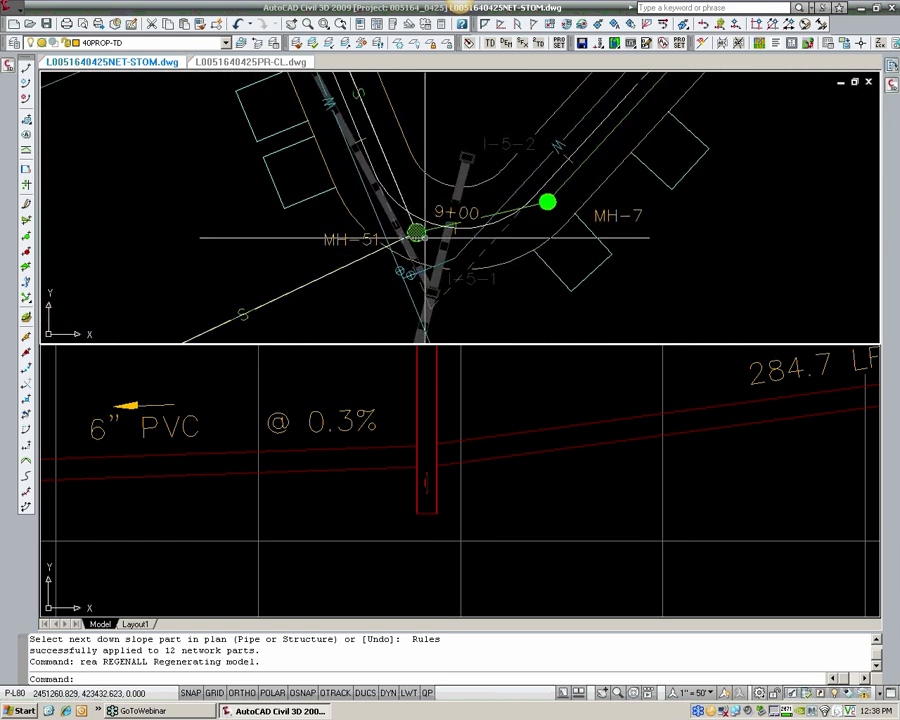
click(428, 434)
click(458, 259)
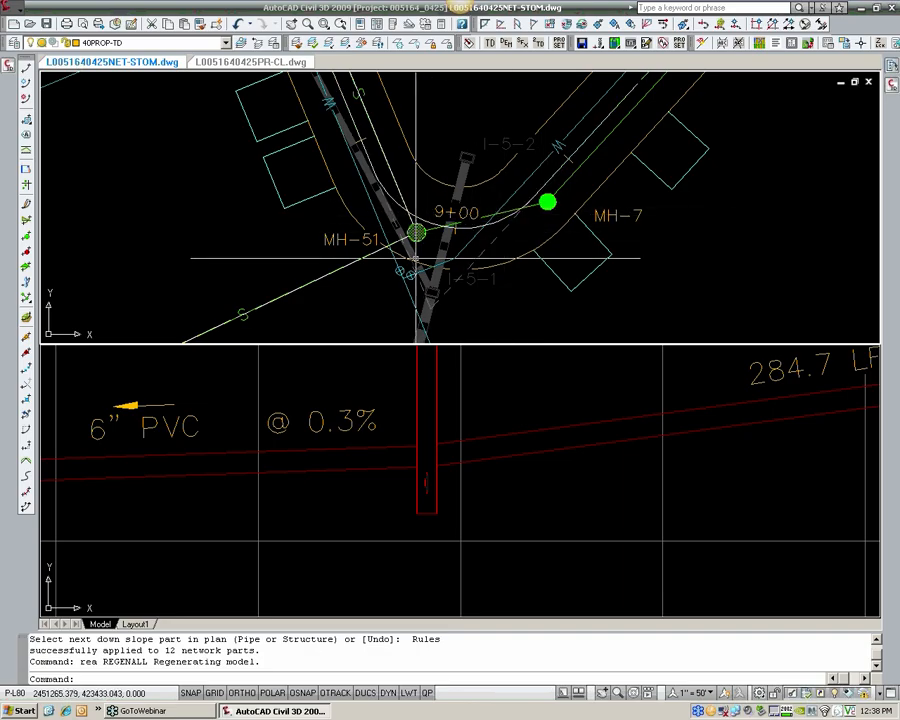
click(428, 486)
scroll(428, 486, down, 5)
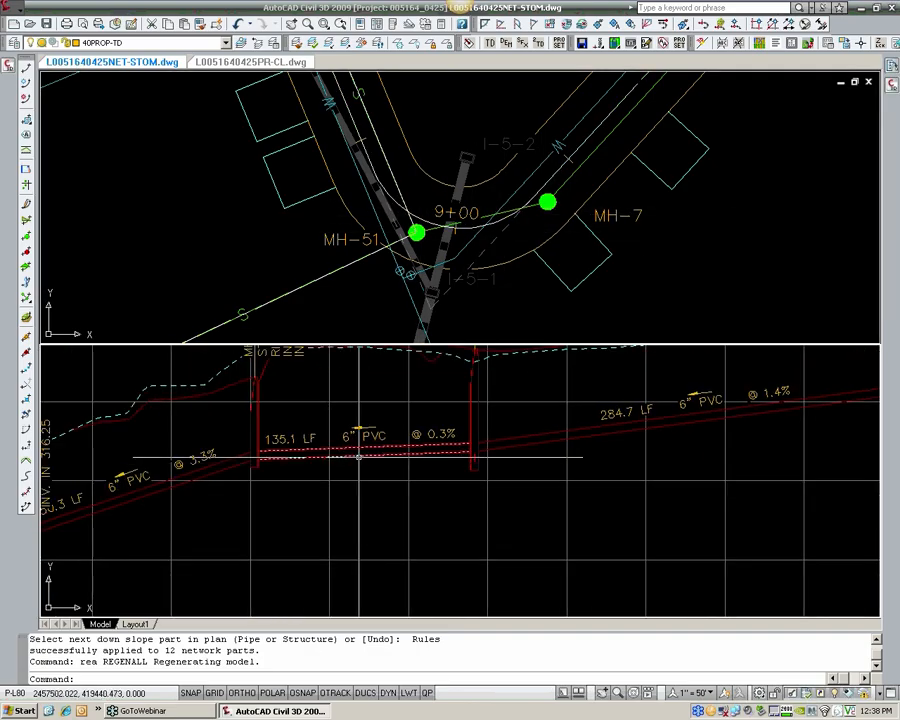
click(393, 457)
middle_drag(393, 457, 586, 437)
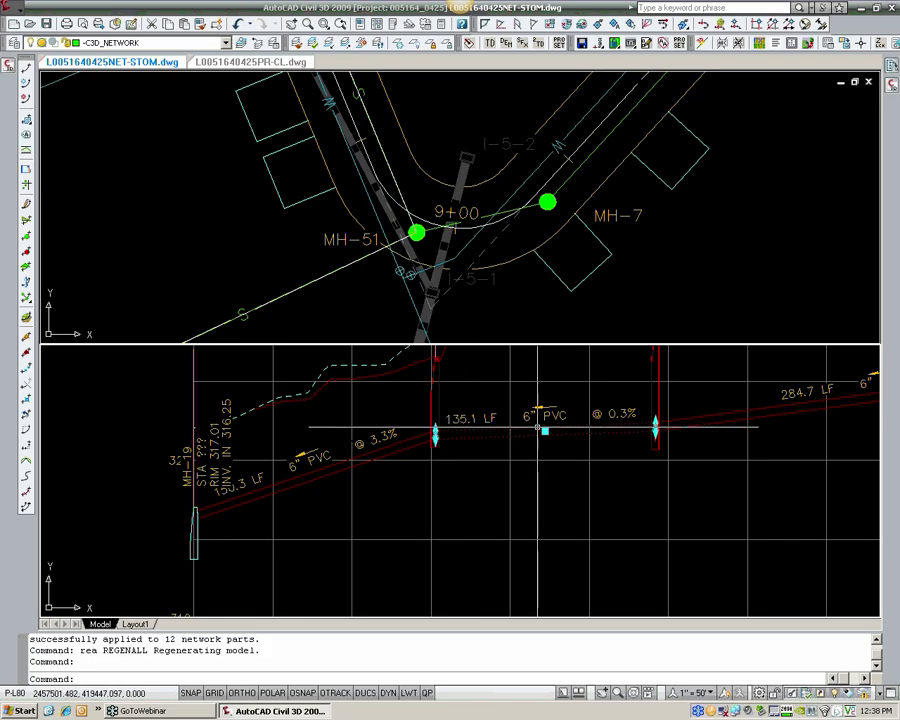
scroll(586, 437, up, 3)
scroll(724, 456, down, 2)
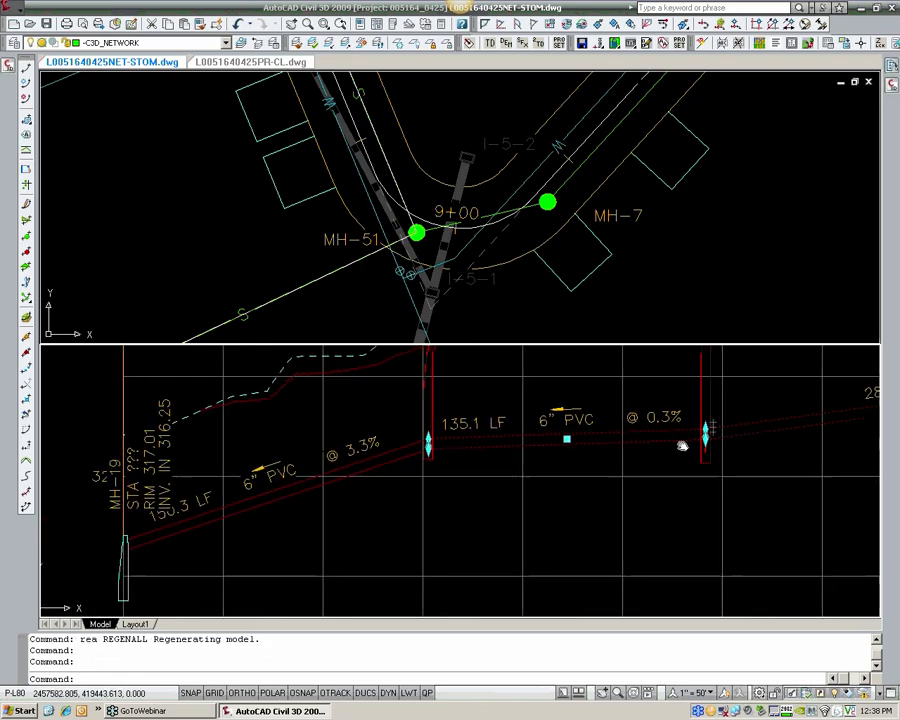
middle_drag(724, 456, 634, 462)
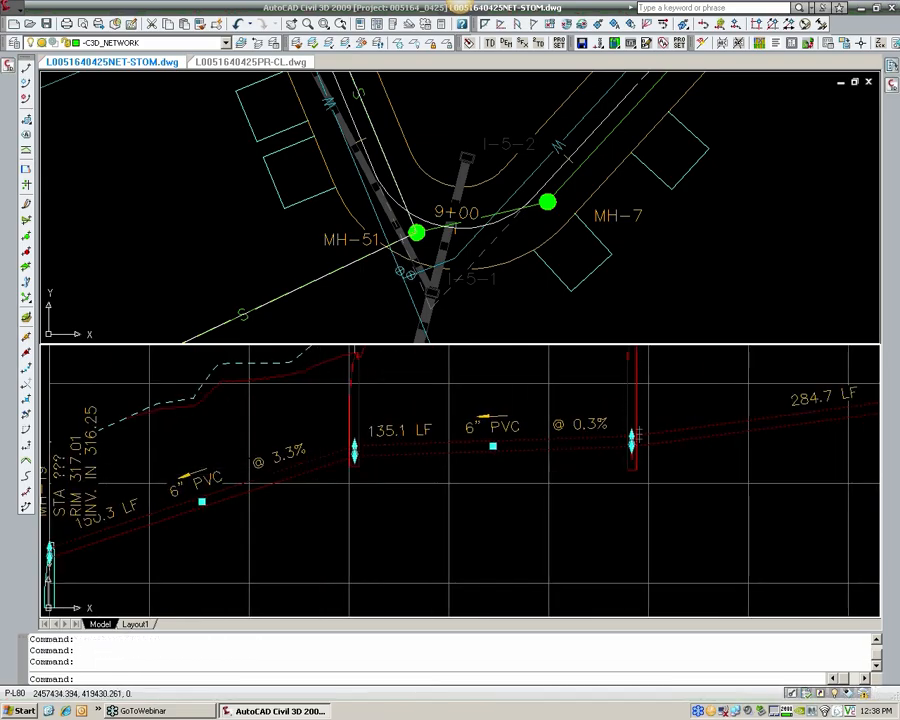
scroll(380, 478, down, 2)
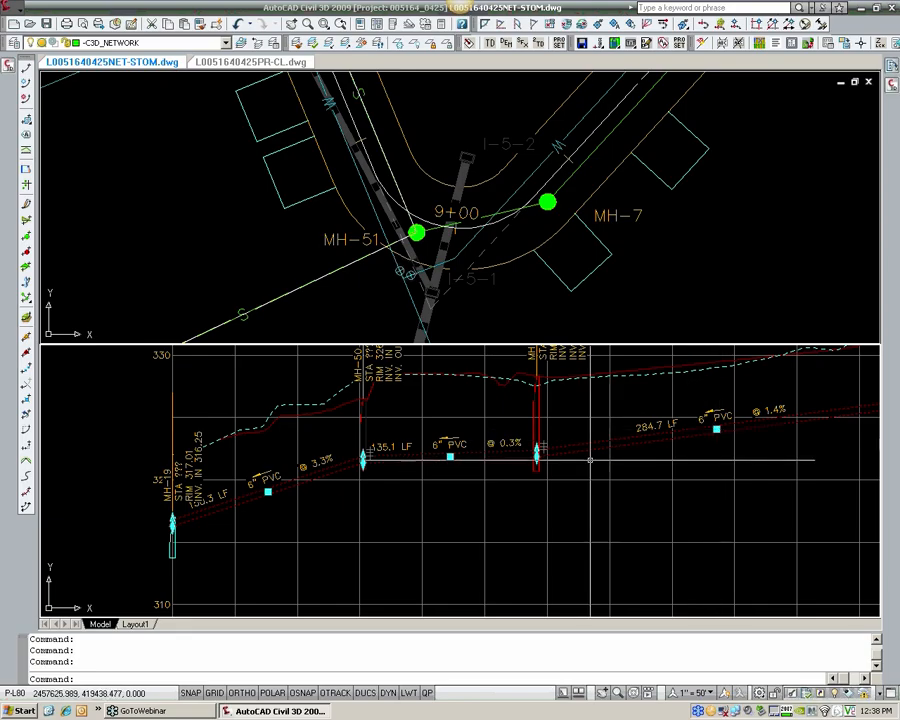
scroll(600, 468, up, 2)
key(Escape)
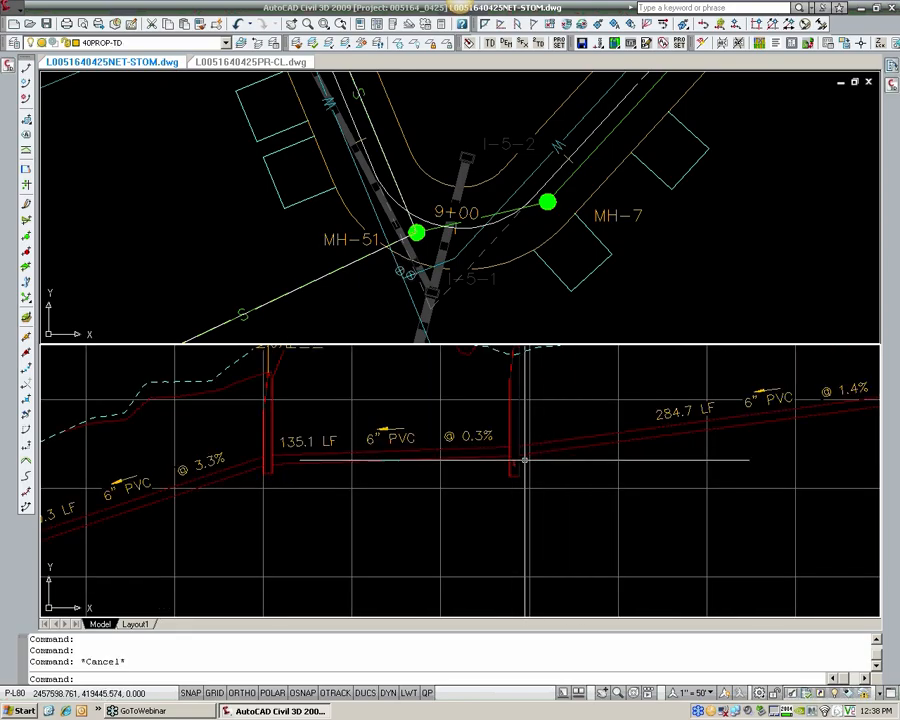
Step: Lower the two sewer pipes between MH-19 and MH-51 together in profile, to an invert of about 315.57 at MH-19
scroll(515, 460, up, 3)
click(517, 464)
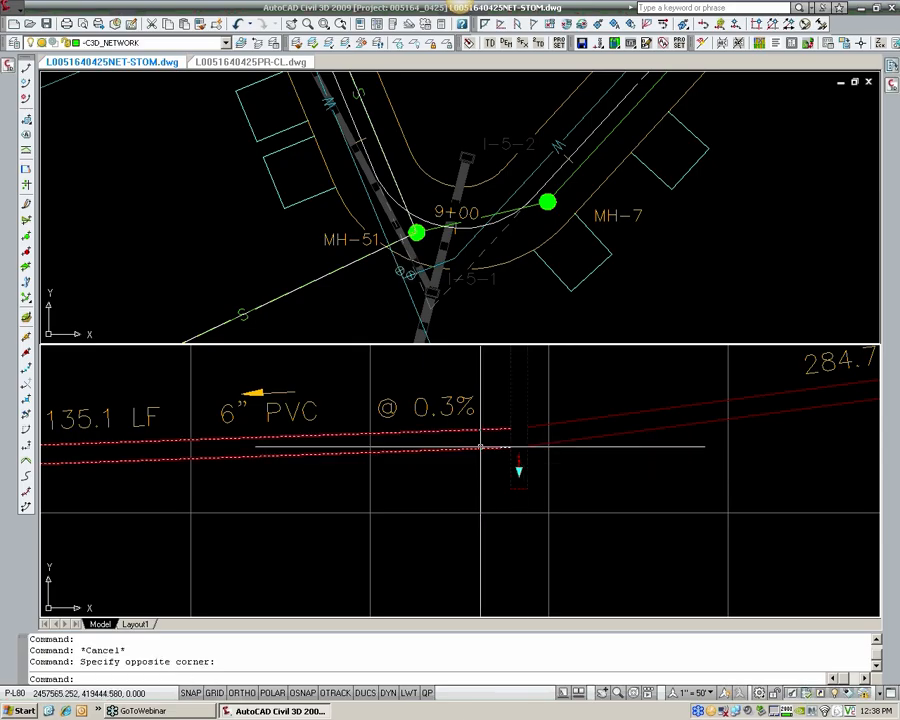
scroll(450, 456, down, 4)
middle_drag(450, 456, 527, 429)
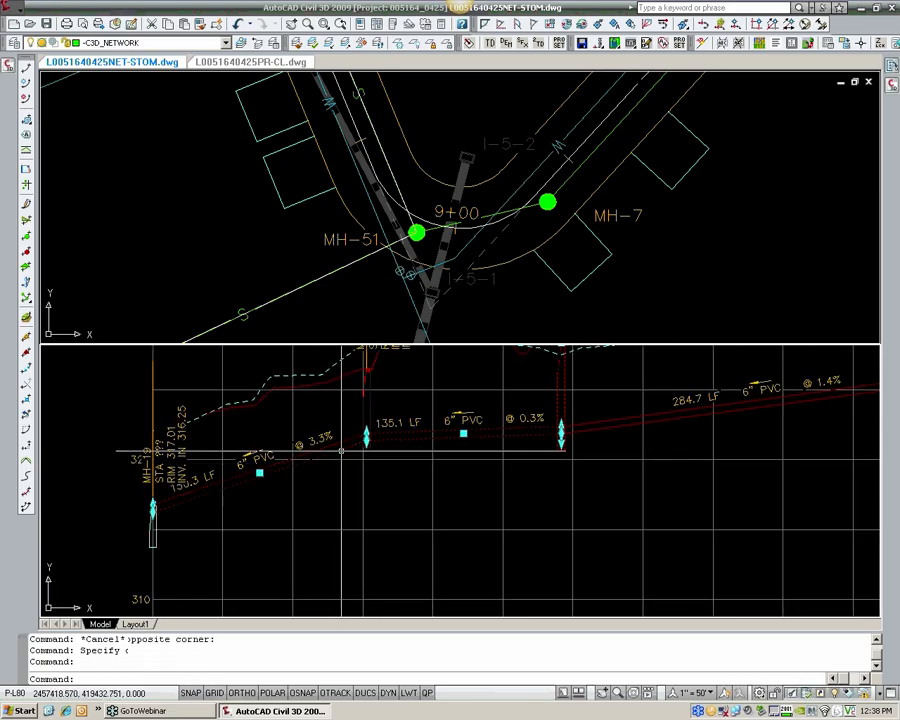
scroll(559, 437, up, 2)
scroll(559, 437, up, 2)
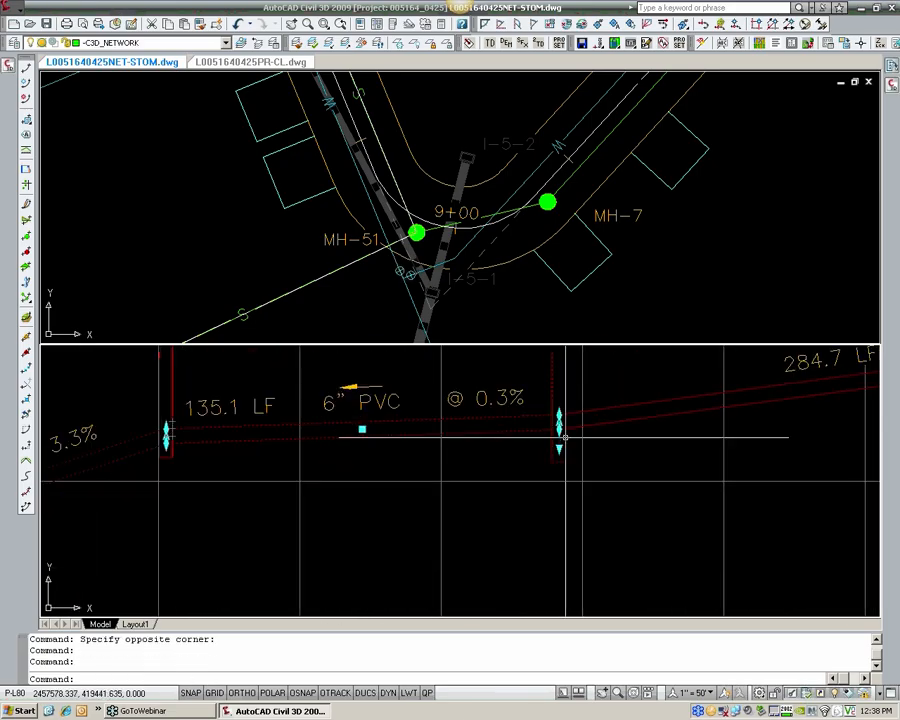
scroll(302, 430, down, 3)
middle_drag(302, 430, 456, 408)
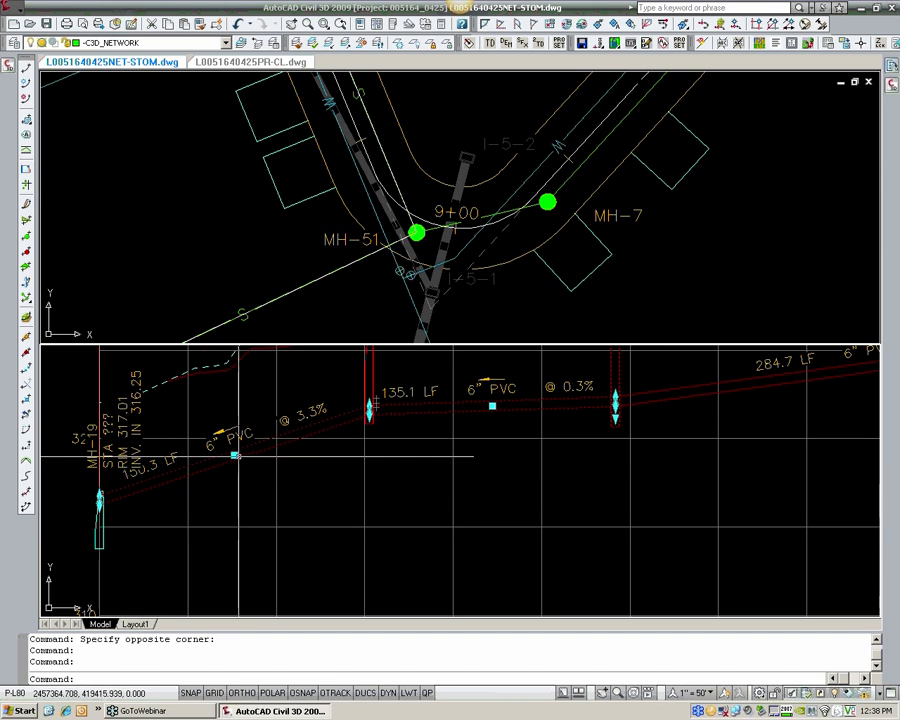
shift+click(236, 456)
shift+click(491, 410)
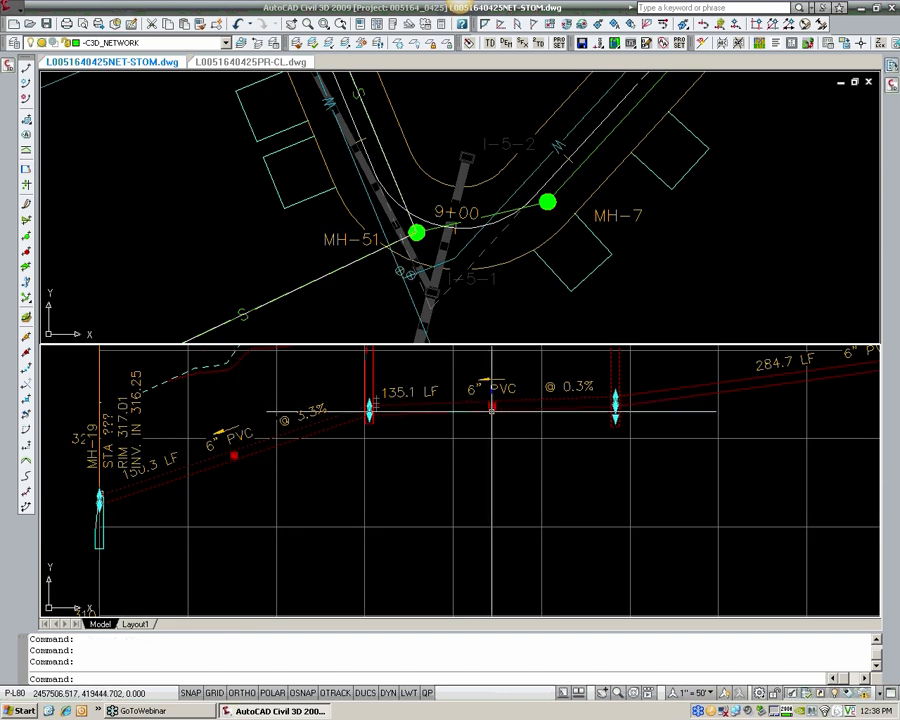
scroll(656, 418, up, 6)
middle_drag(526, 414, 577, 467)
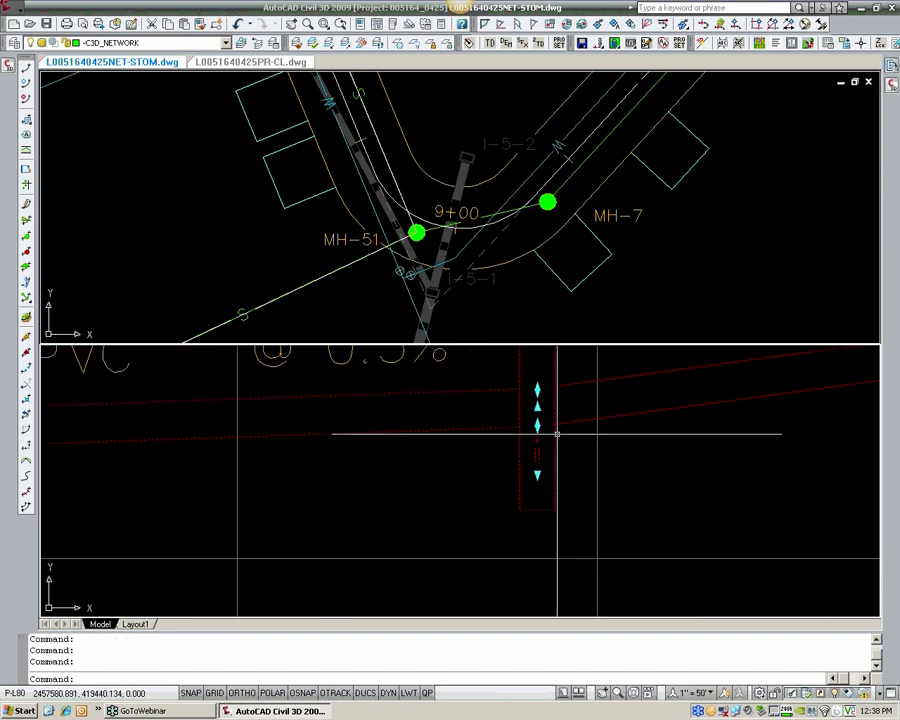
click(537, 425)
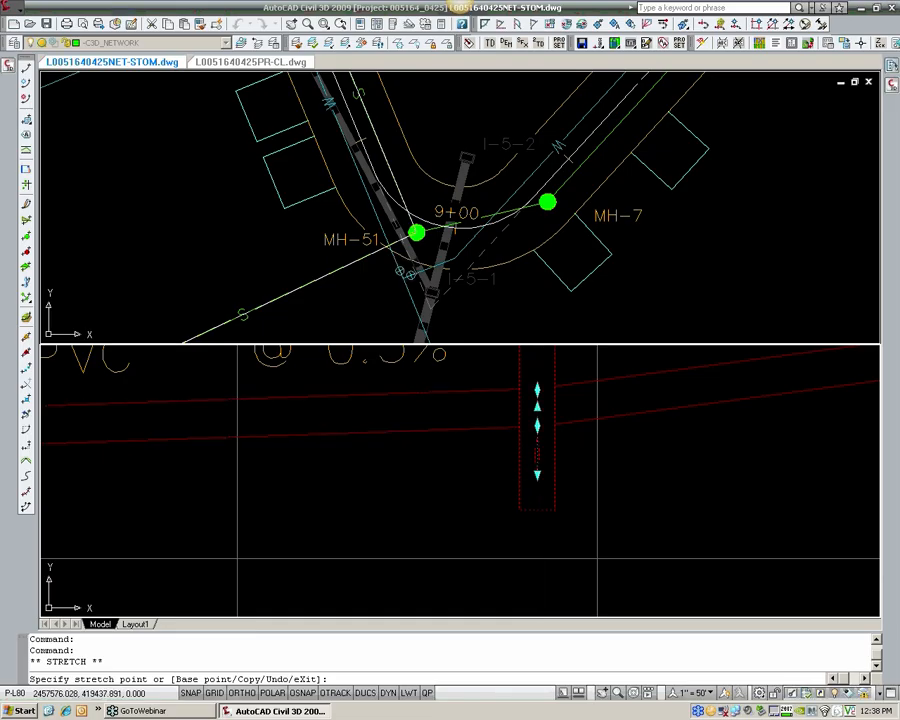
click(537, 474)
scroll(495, 464, down, 6)
middle_drag(418, 466, 603, 442)
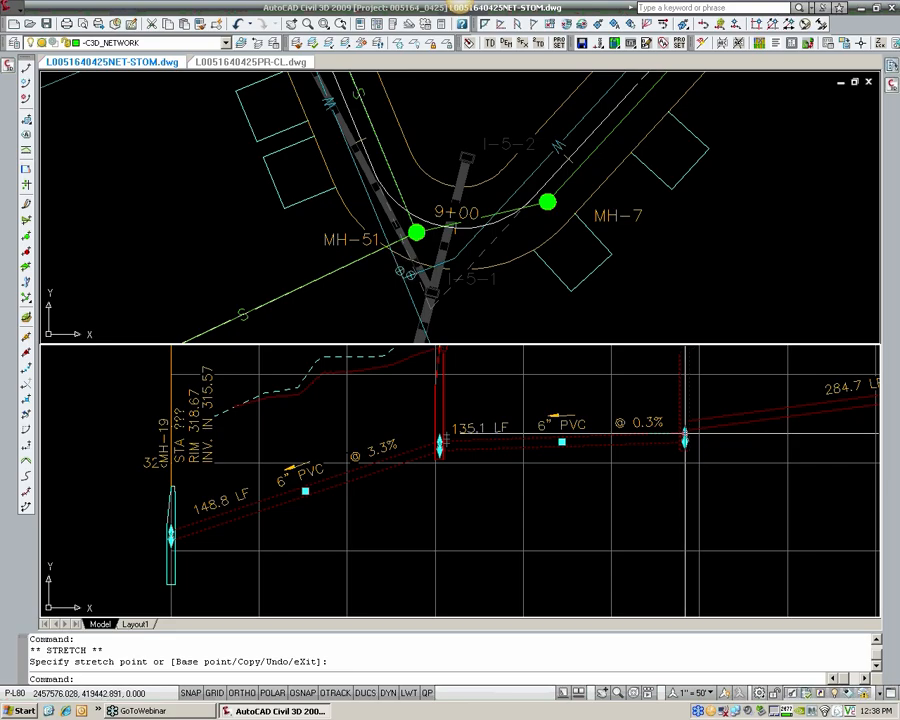
key(Escape)
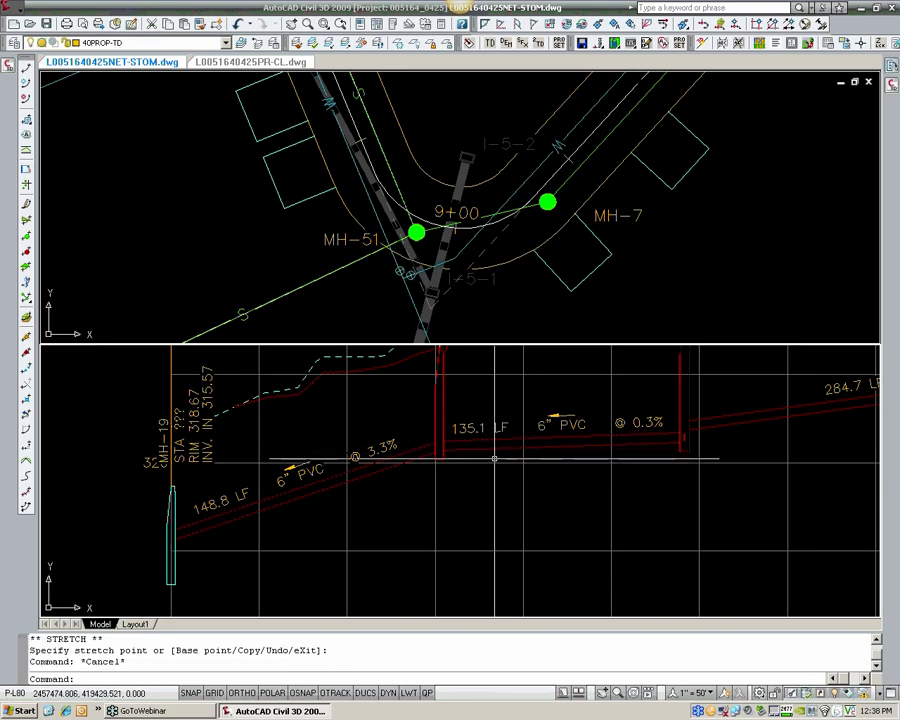
Step: Move the MH-19 structure label in profile up and to the left, clear of the manhole
scroll(173, 494, up, 3)
scroll(177, 494, down, 2)
middle_drag(175, 494, 241, 465)
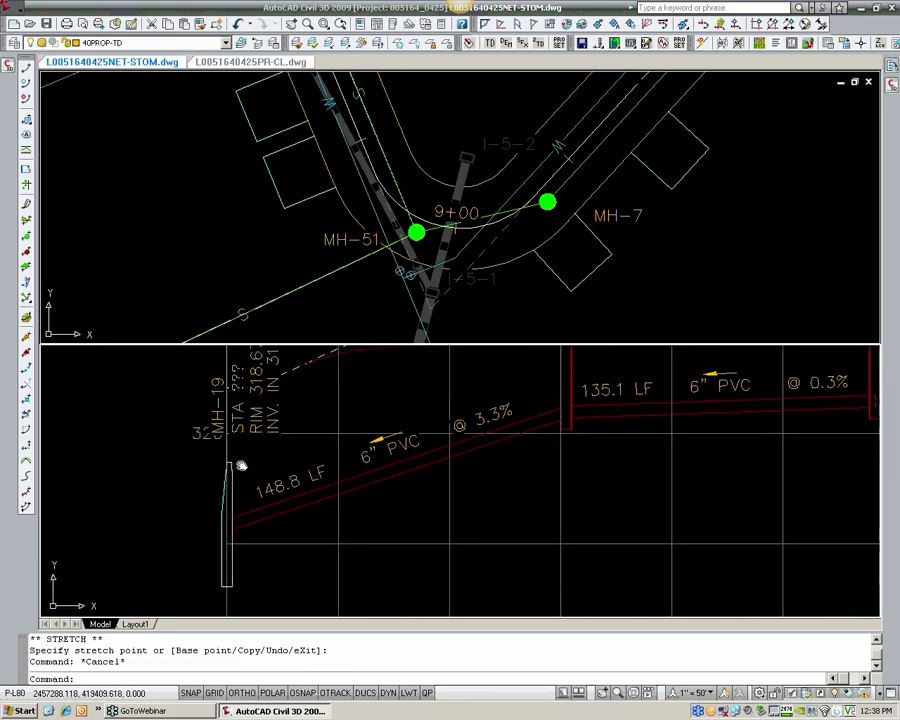
click(230, 475)
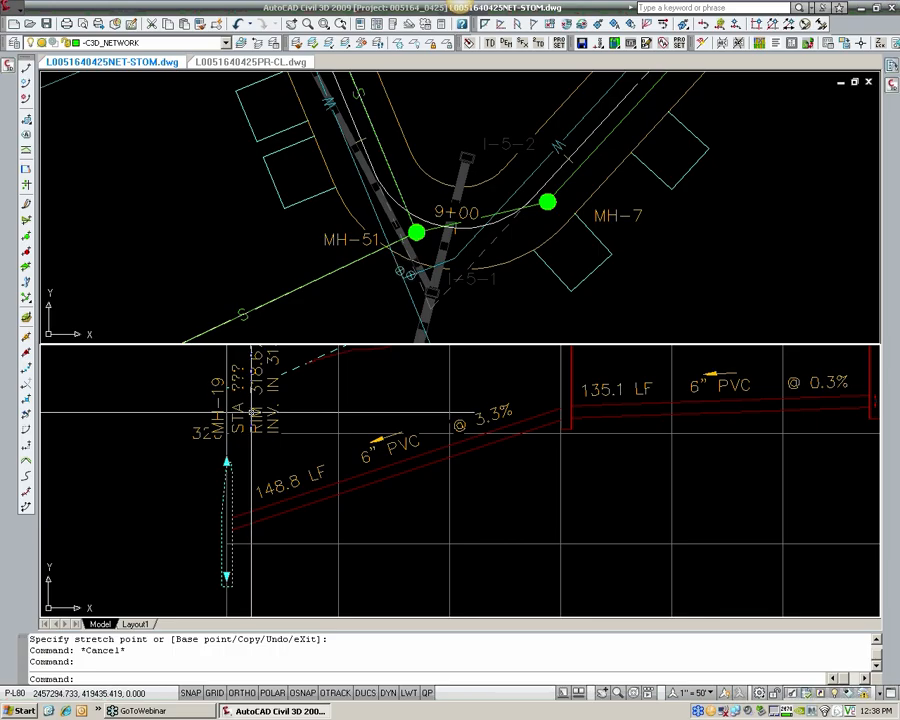
key(Escape)
click(226, 452)
click(227, 462)
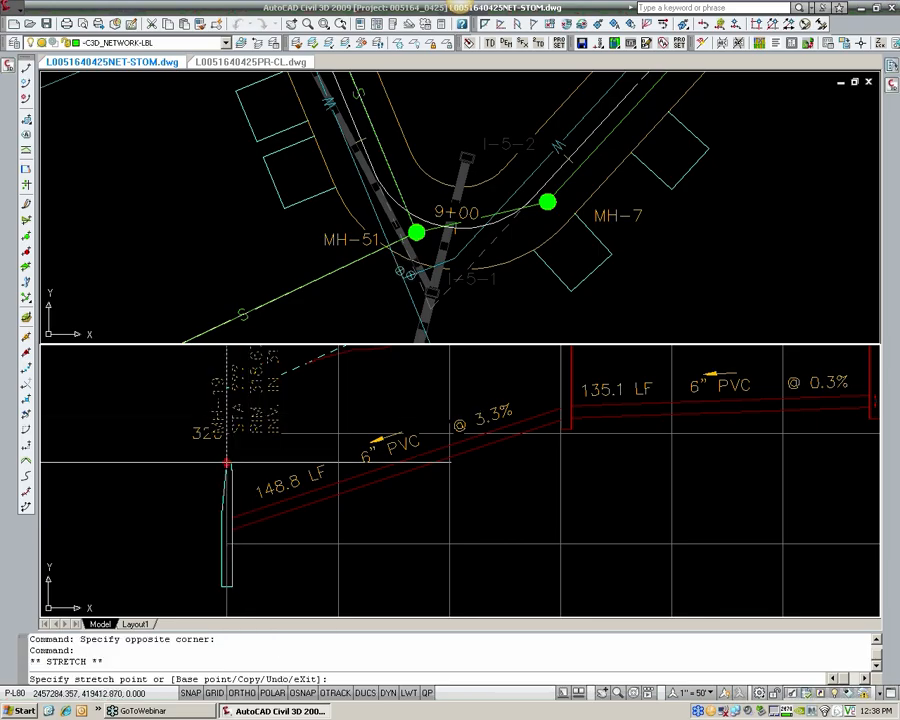
click(167, 400)
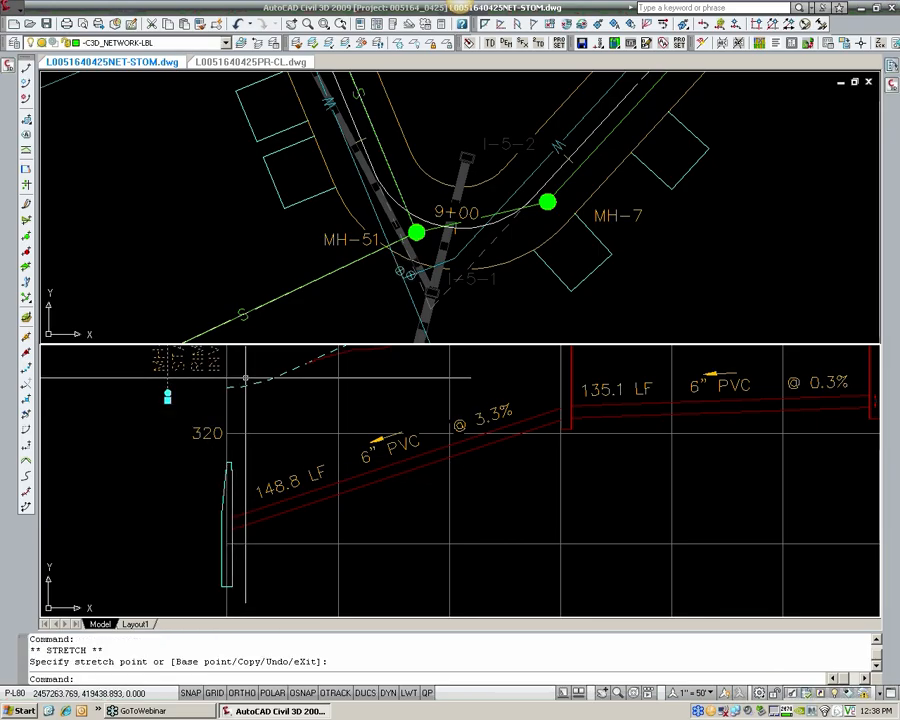
key(Escape)
Step: Set MH-19's reference surface to EG and raise the manhole's bottom in profile to a sump depth of about 0.01
click(230, 470)
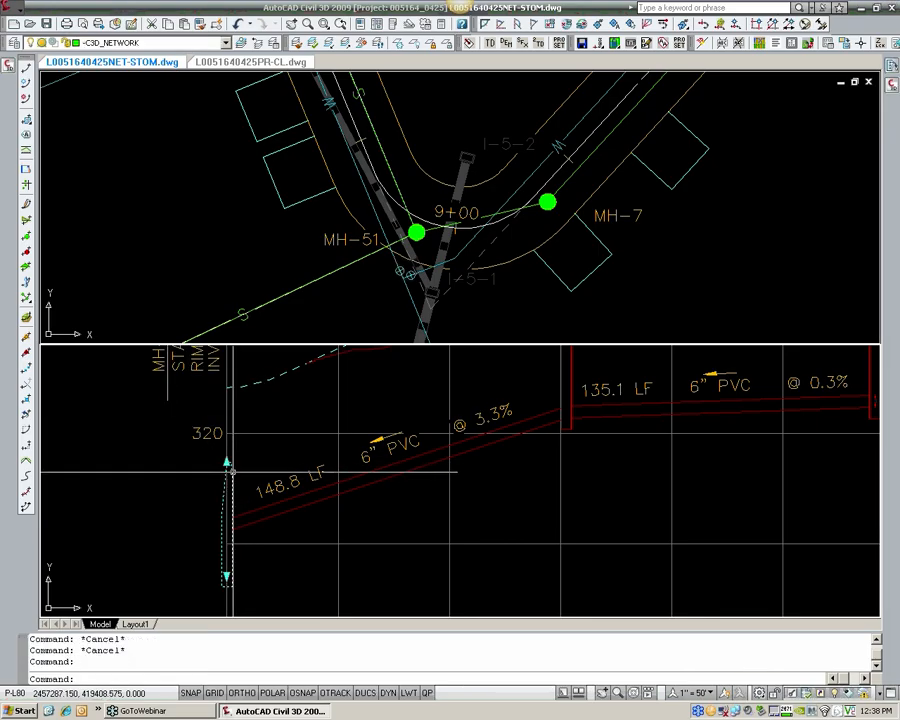
right_click(232, 471)
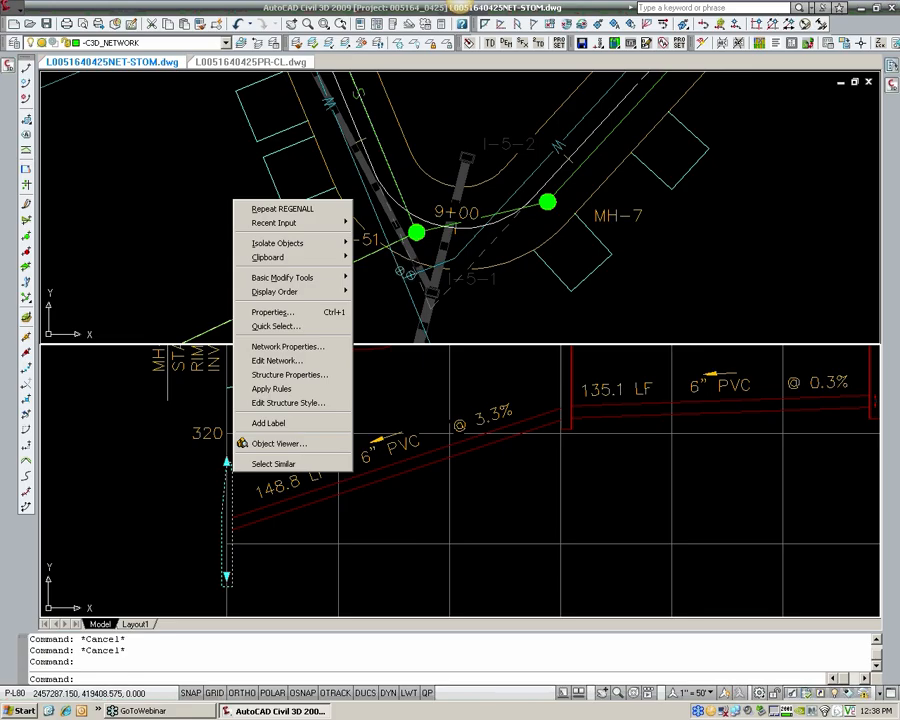
click(268, 376)
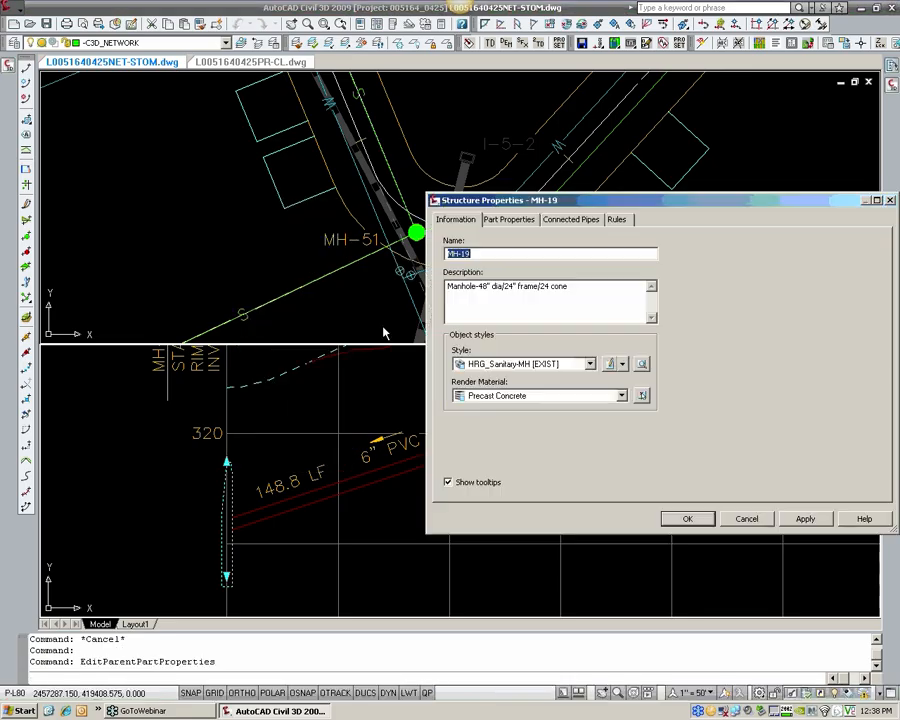
click(513, 222)
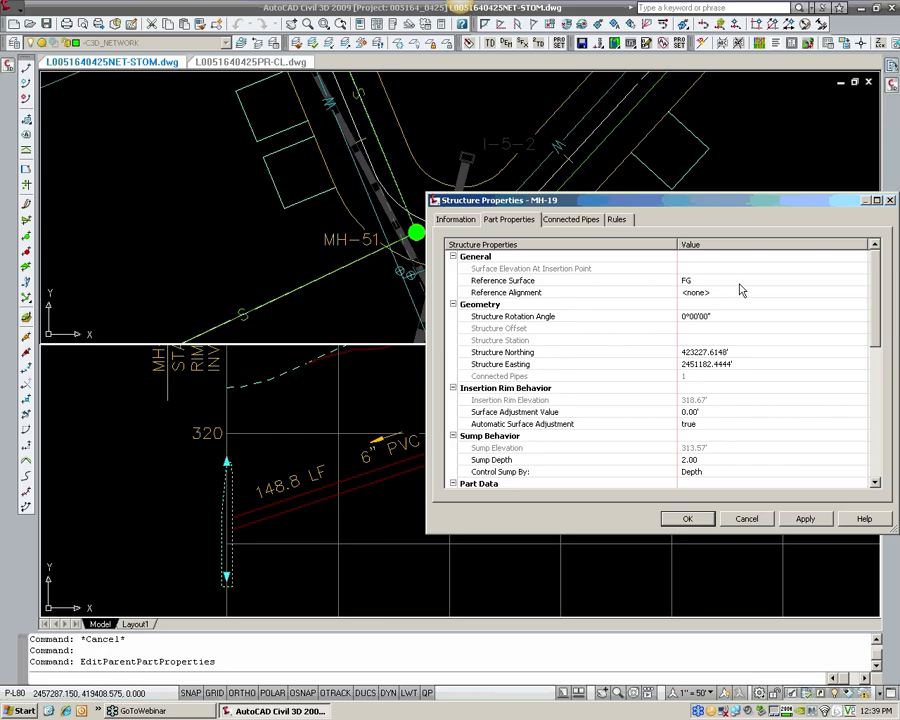
click(861, 281)
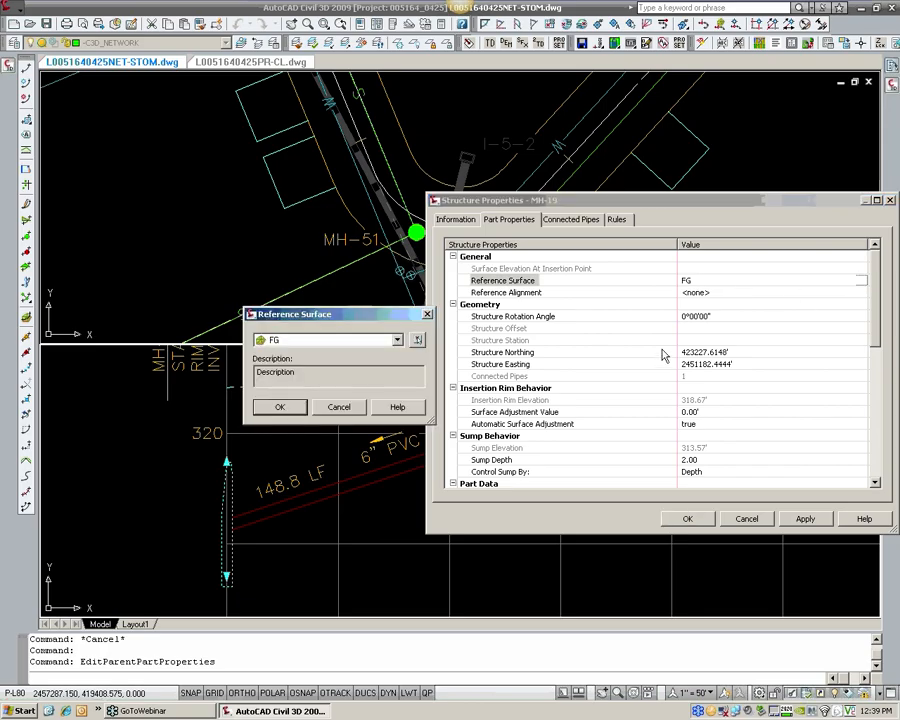
click(364, 341)
click(289, 387)
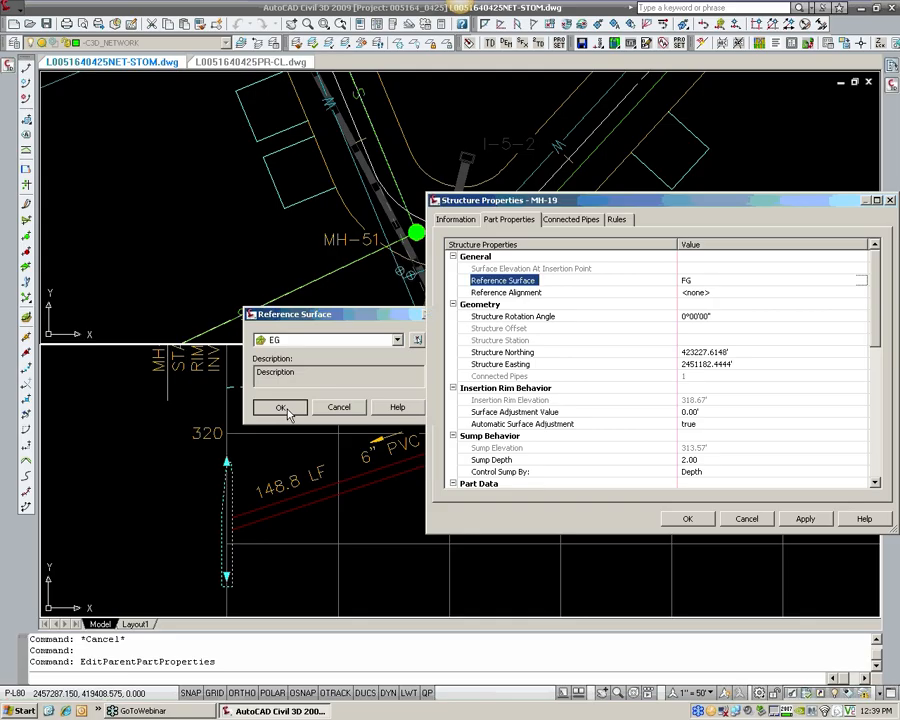
click(284, 408)
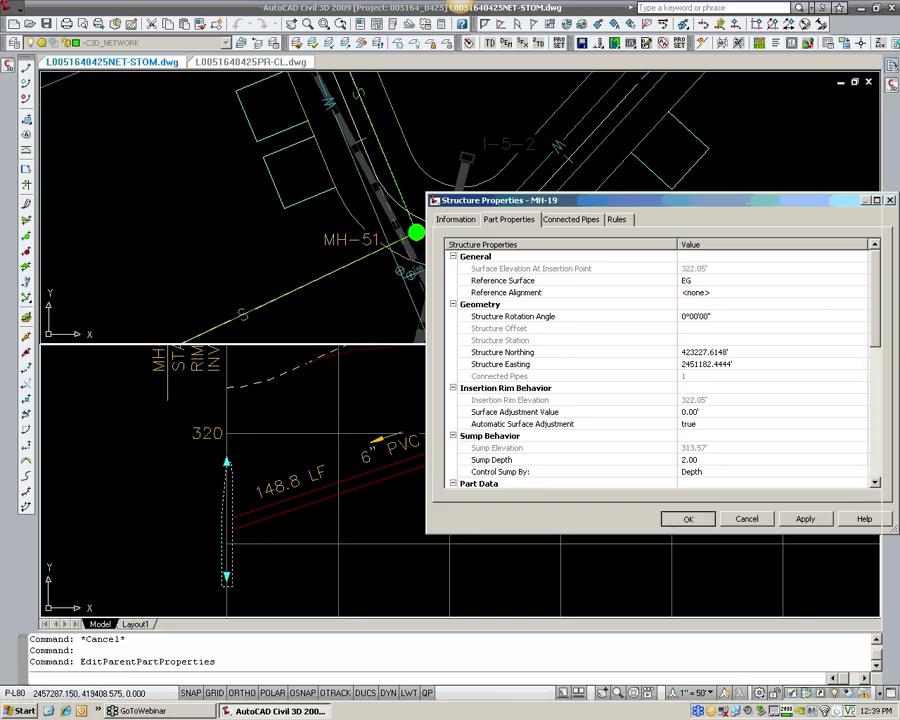
key(Return)
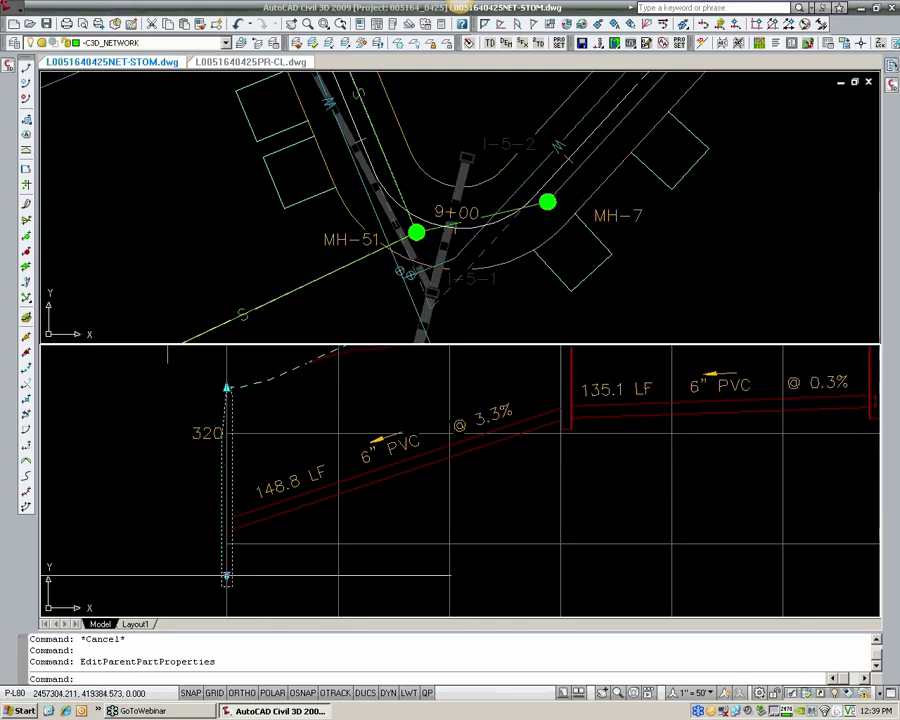
click(227, 577)
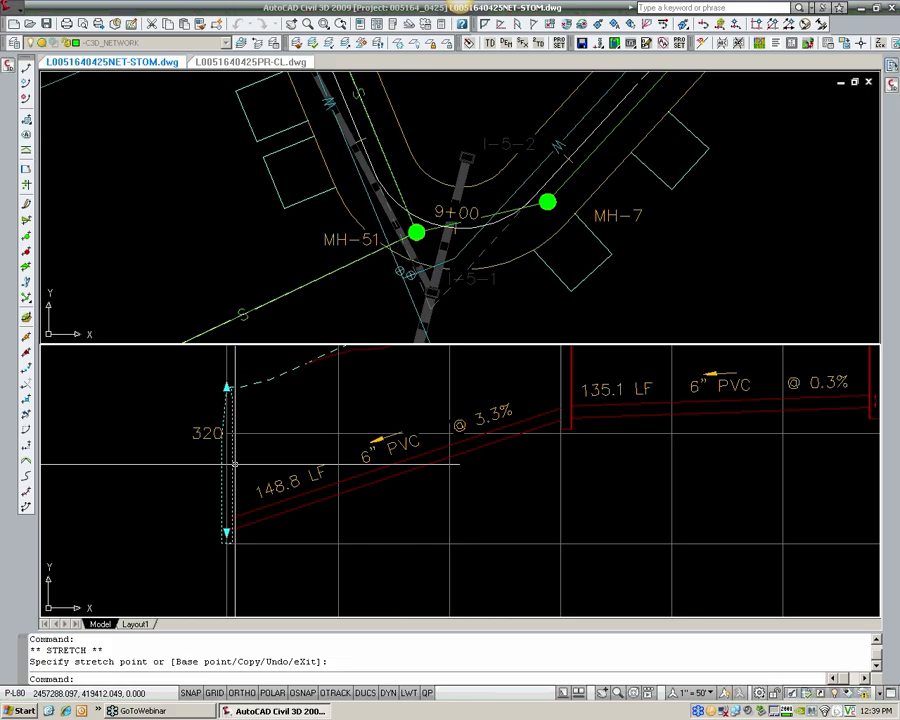
key(Escape)
Step: Turn off automatic surface adjustment for MH-19, set its insertion rim elevation to 322.00', and check its profile label
middle_drag(217, 396, 201, 425)
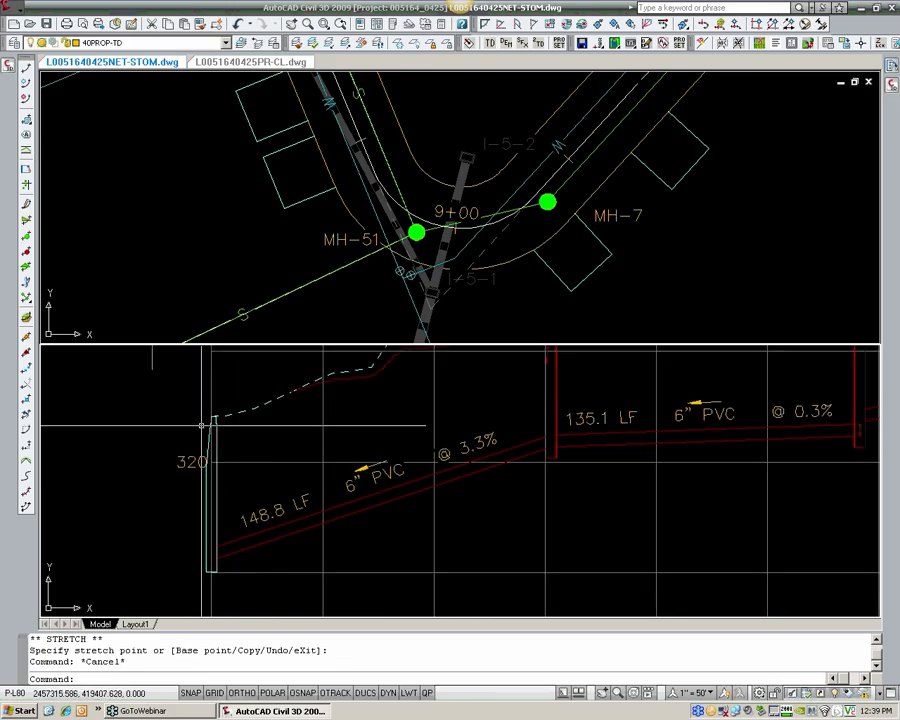
click(213, 420)
right_click(218, 426)
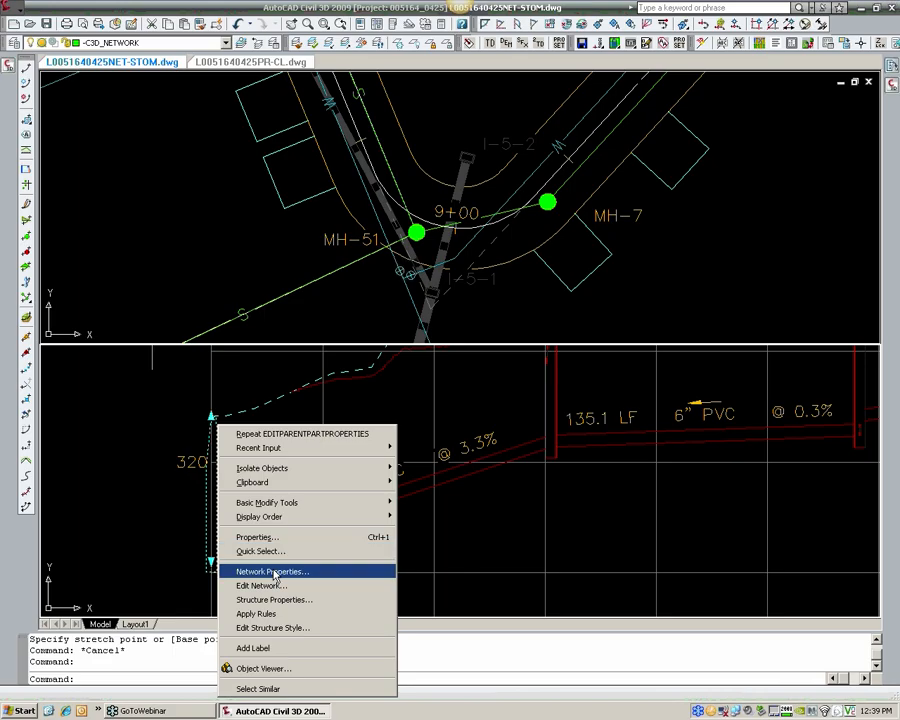
click(282, 600)
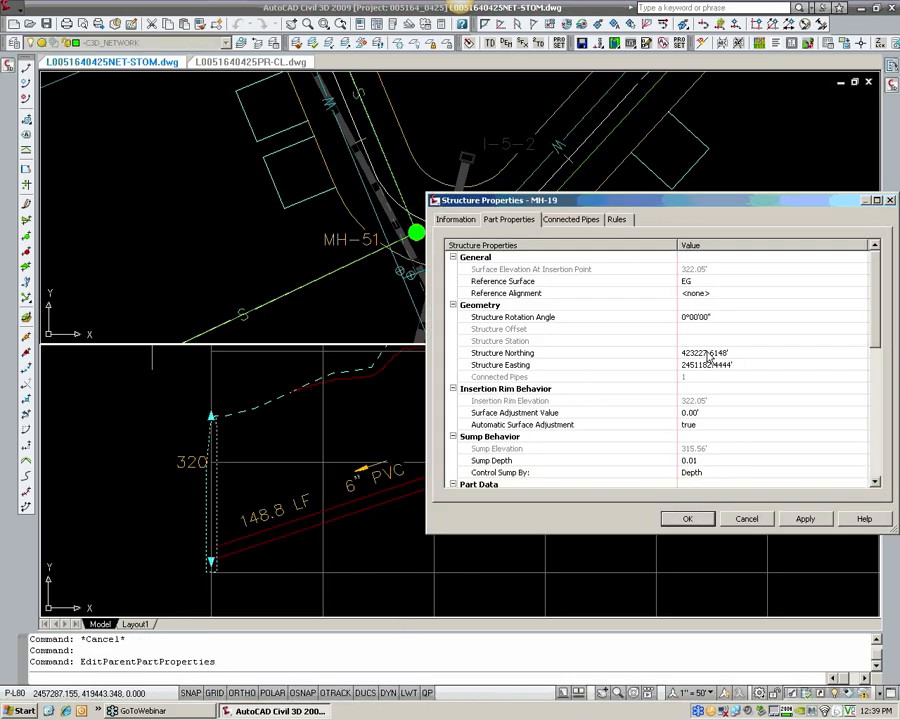
click(700, 425)
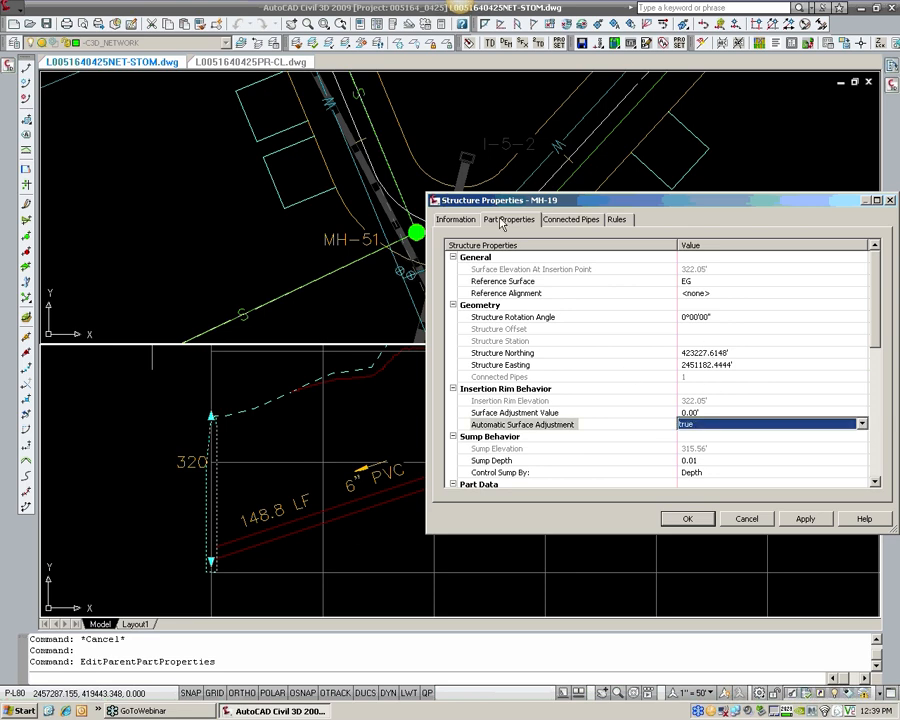
click(702, 424)
click(697, 446)
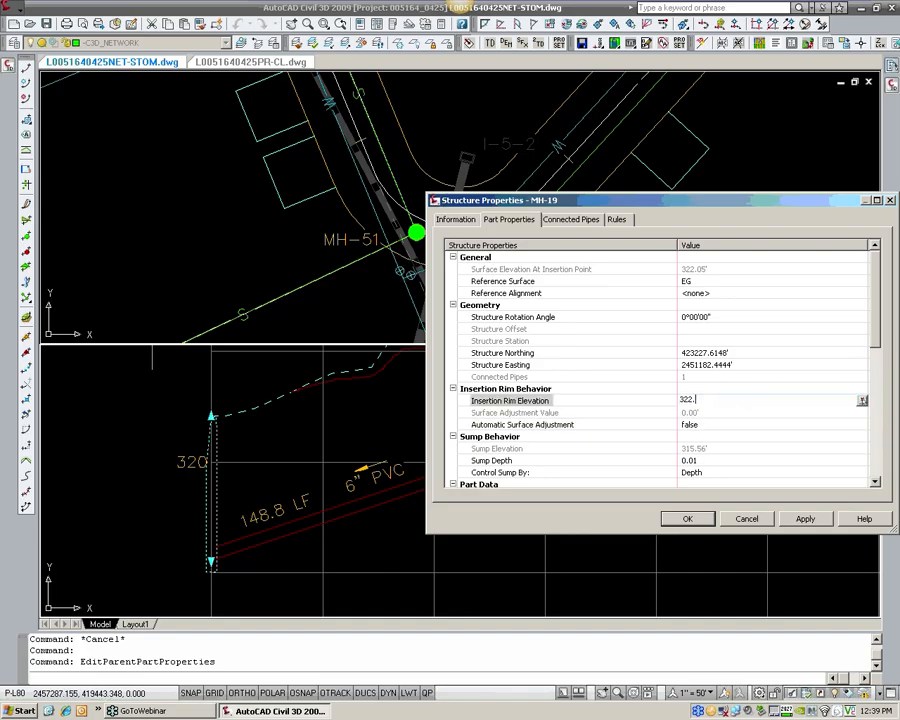
click(690, 520)
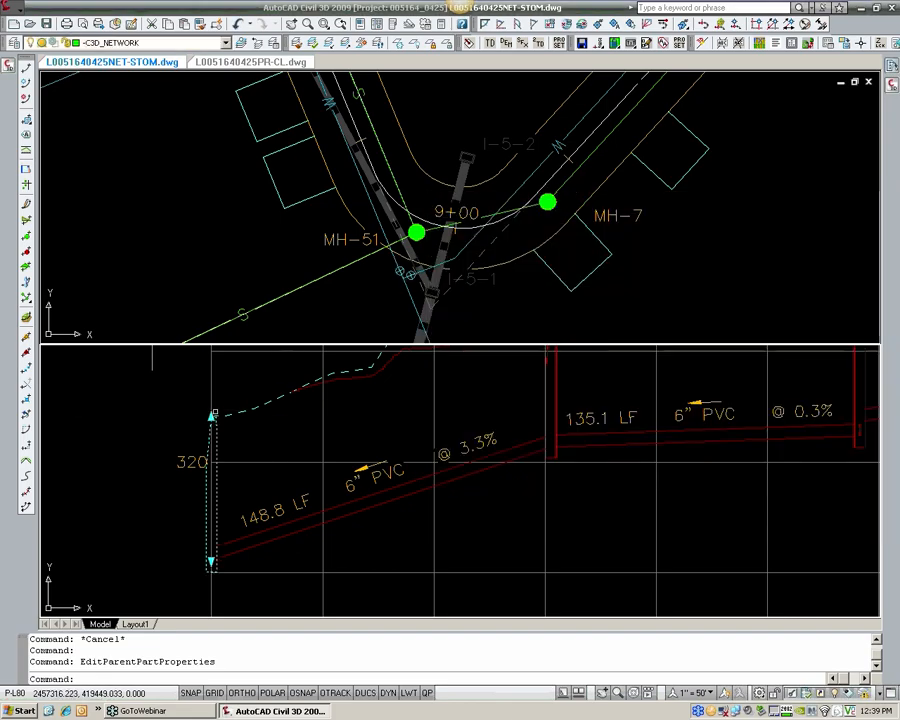
scroll(219, 396, down, 2)
middle_drag(219, 396, 283, 526)
scroll(257, 464, up, 4)
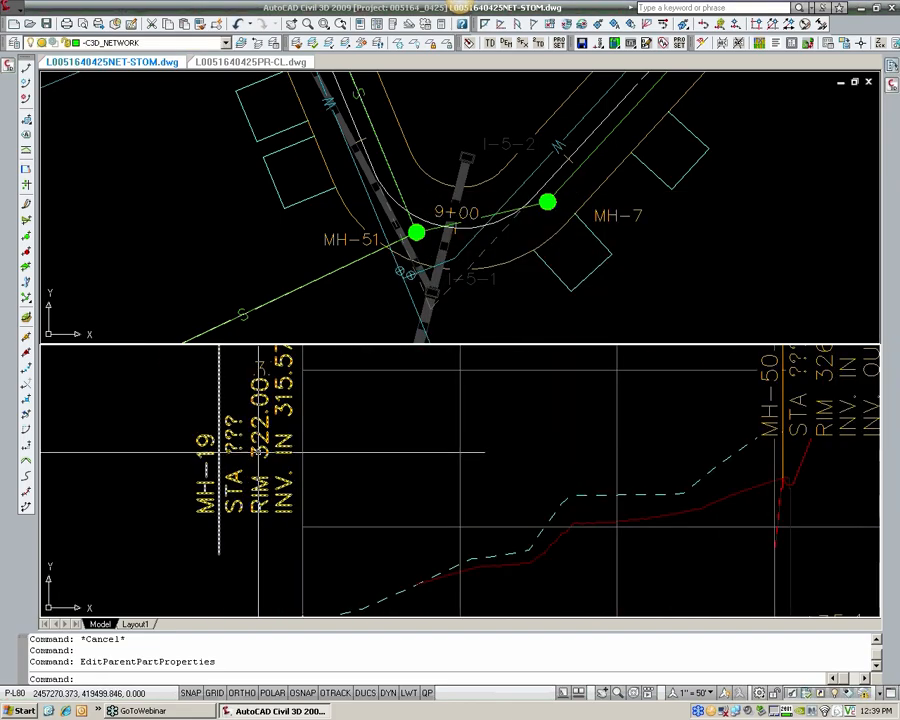
key(Escape)
scroll(264, 466, down, 3)
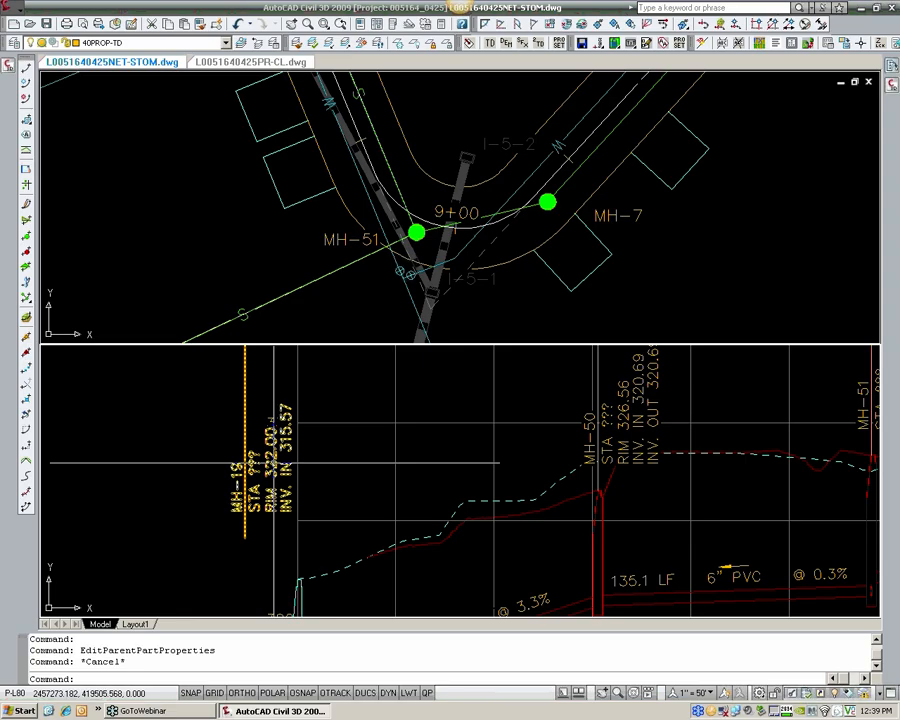
Step: Move the MH-19 structure label in profile back down and to the right, close above the manhole
click(263, 513)
click(245, 538)
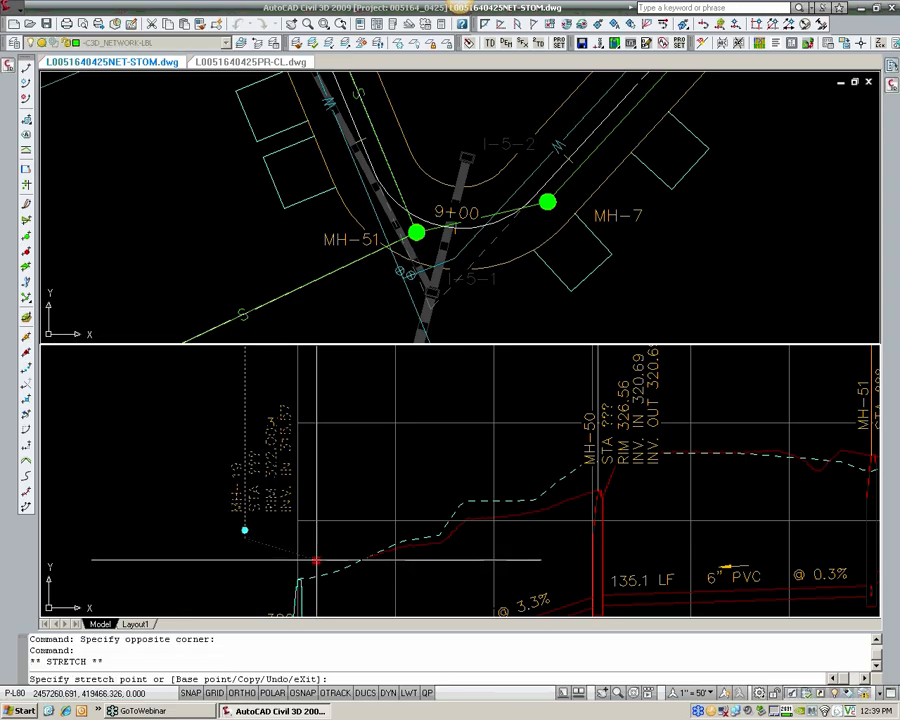
click(316, 557)
click(316, 557)
click(321, 552)
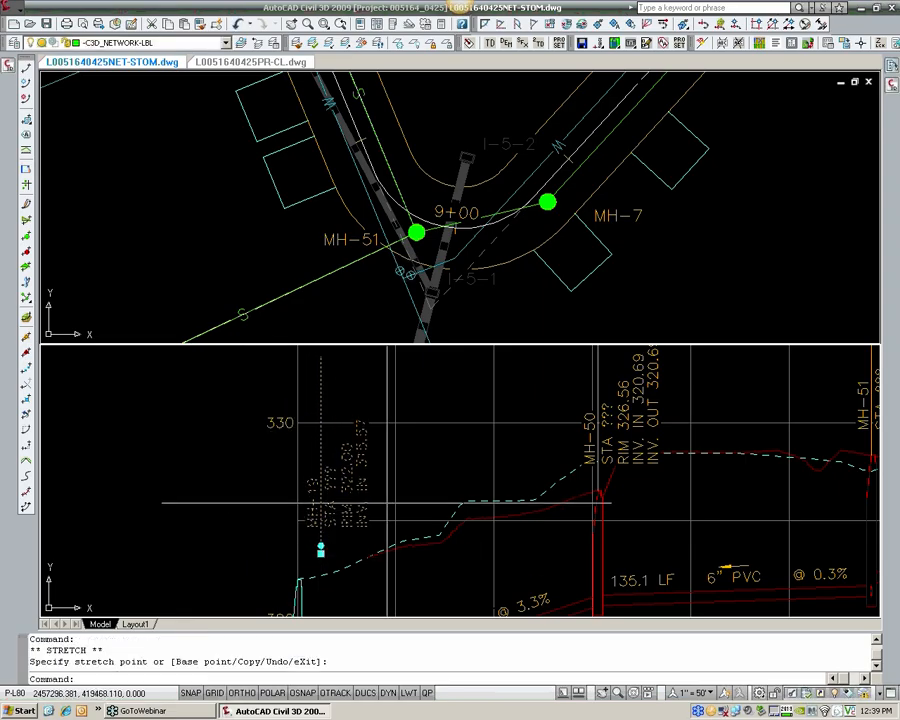
key(Escape)
key(Escape)
Step: Examine the MH-51 structure label in the sewer profile, including its station, rim and invert lines
scroll(387, 504, down, 4)
middle_drag(570, 463, 362, 461)
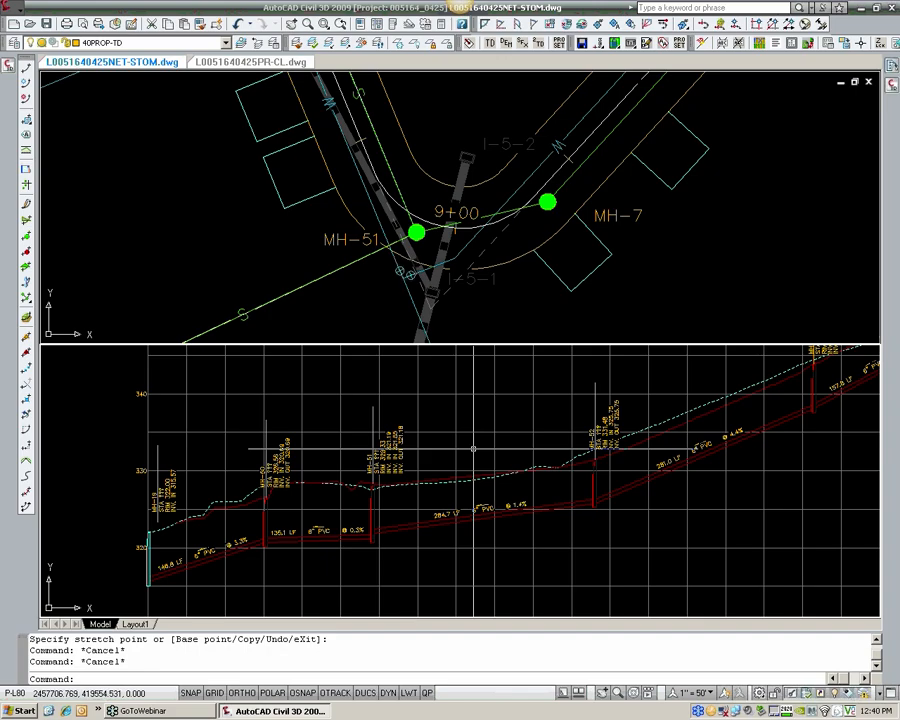
scroll(376, 443, up, 5)
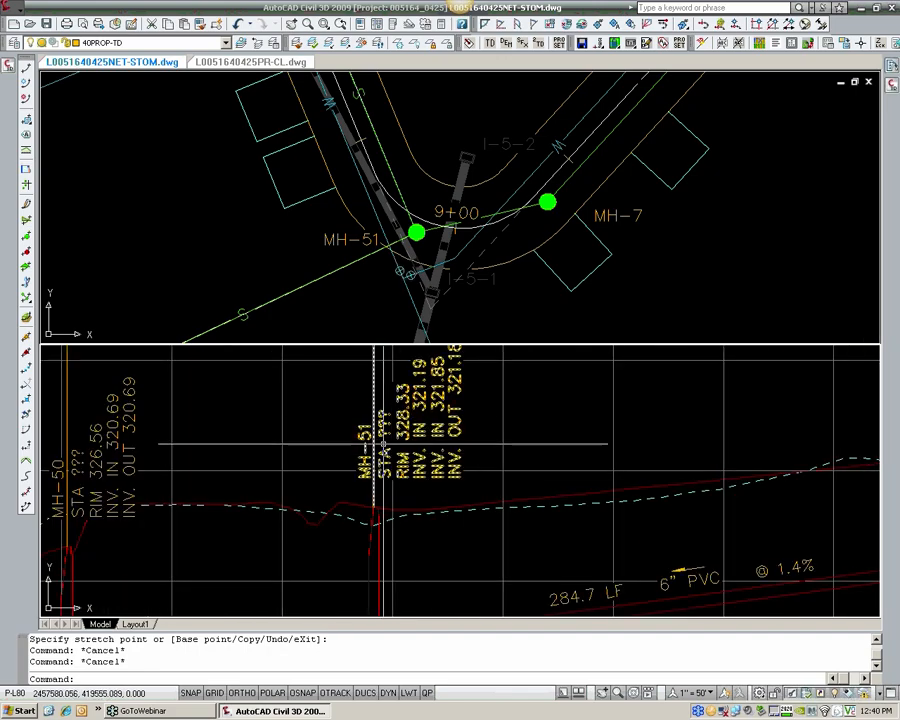
scroll(394, 429, down, 2)
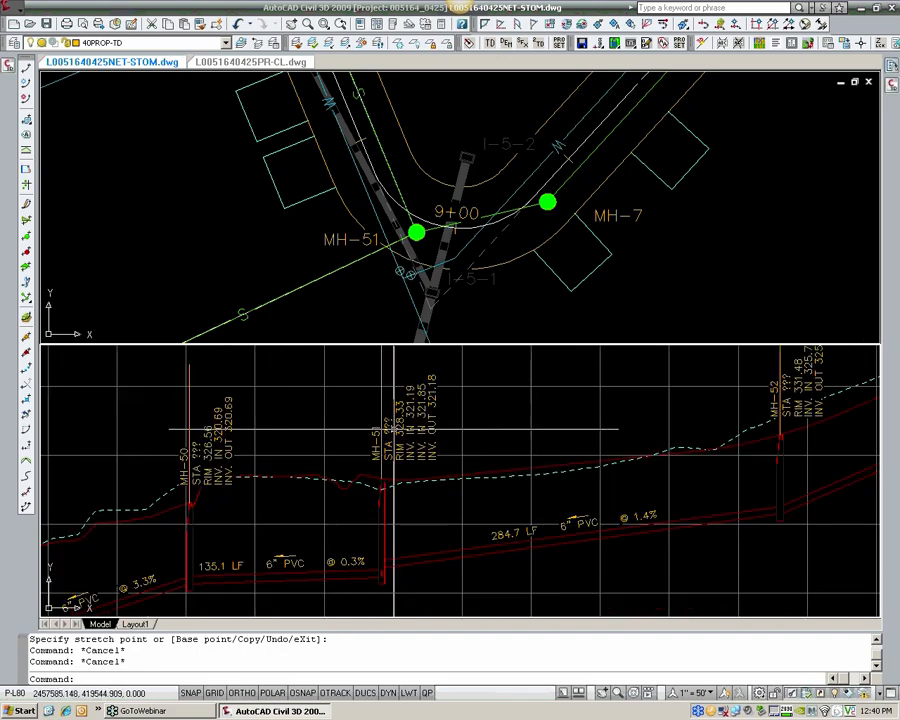
scroll(394, 429, down, 2)
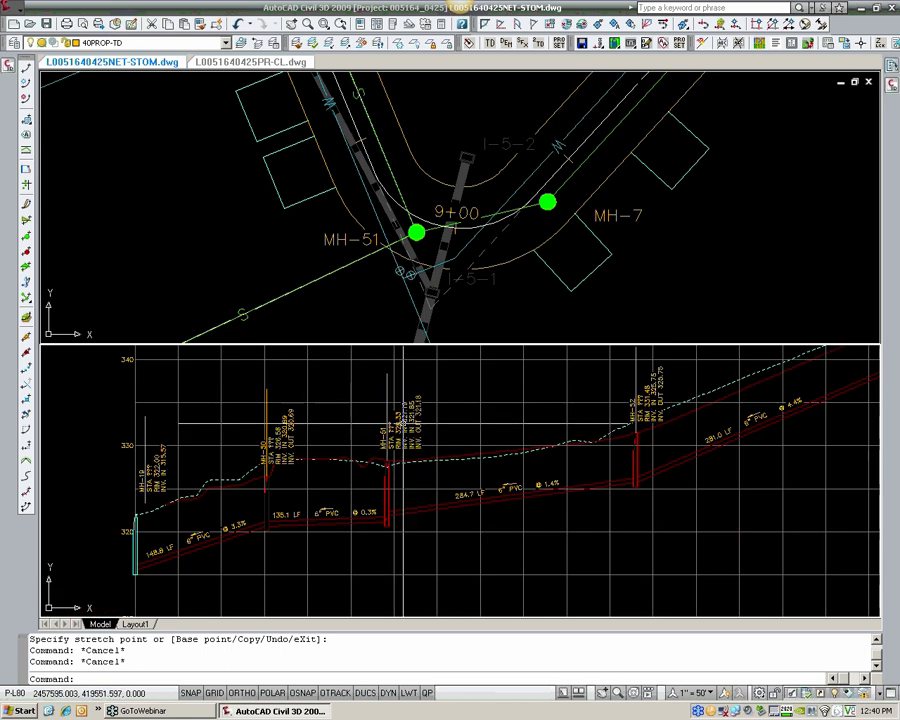
click(403, 424)
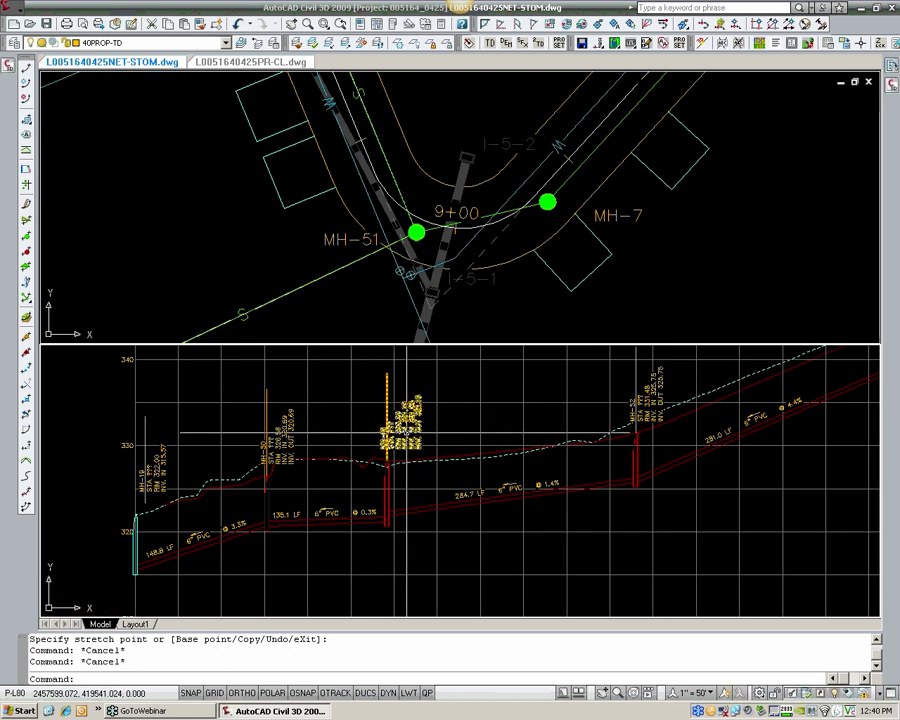
click(388, 277)
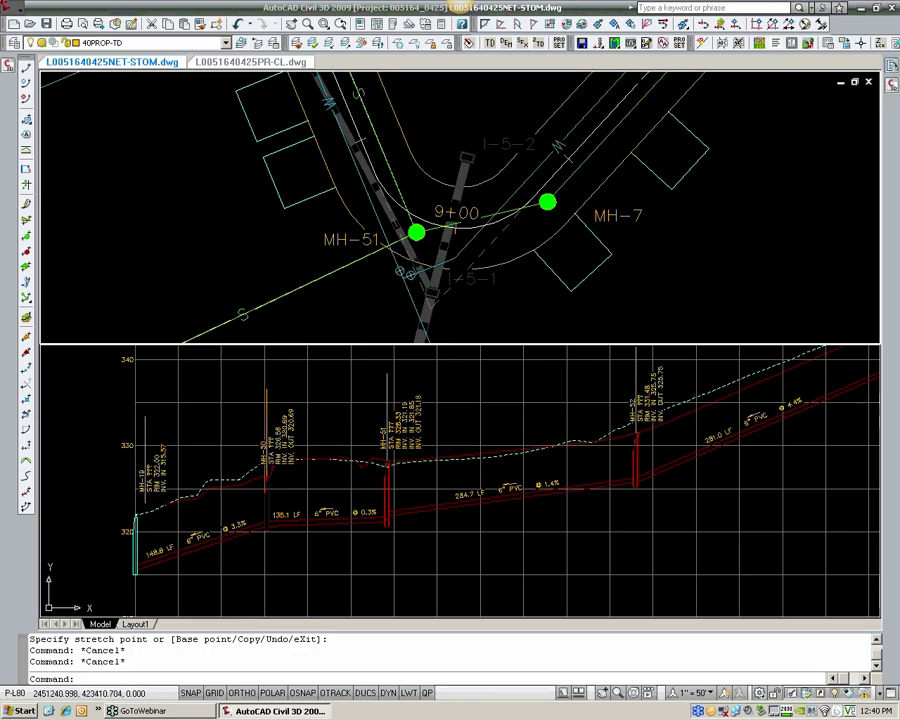
Step: Trace the sewer run in plan between MH-51, MH-50 and MH-19, and compare it with the MH-51 label in profile
scroll(363, 293, down, 3)
middle_drag(366, 282, 400, 228)
middle_drag(271, 338, 277, 299)
scroll(277, 299, up, 2)
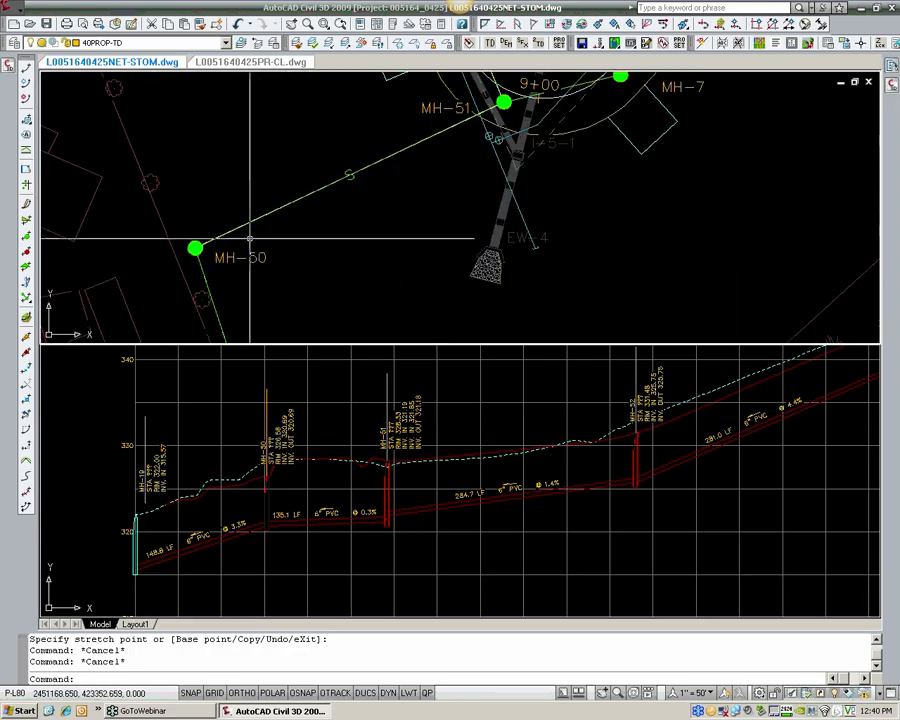
click(245, 224)
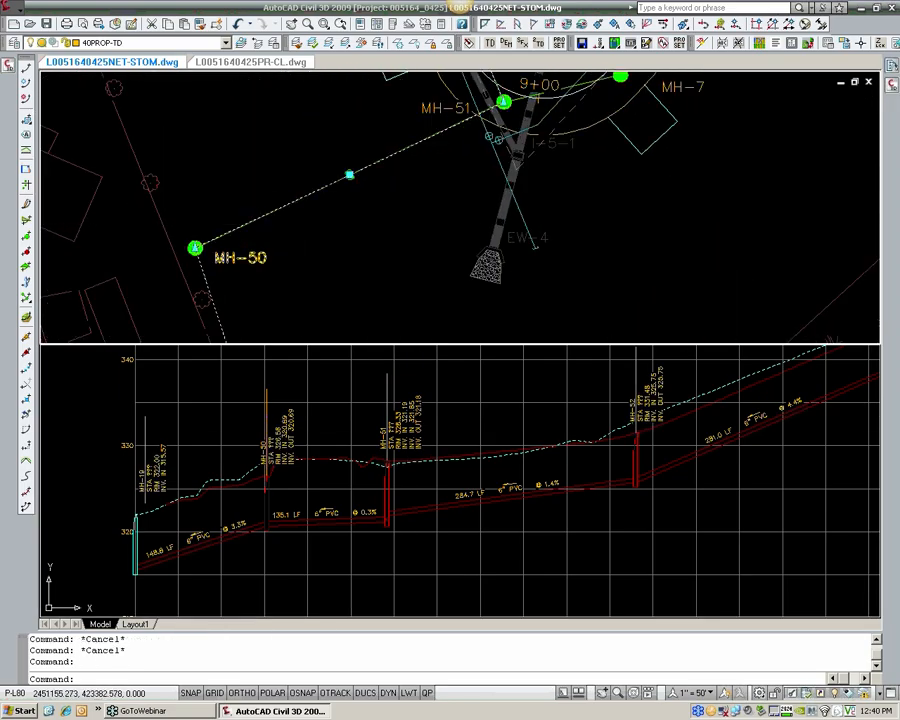
scroll(250, 230, down, 4)
middle_drag(253, 319, 213, 265)
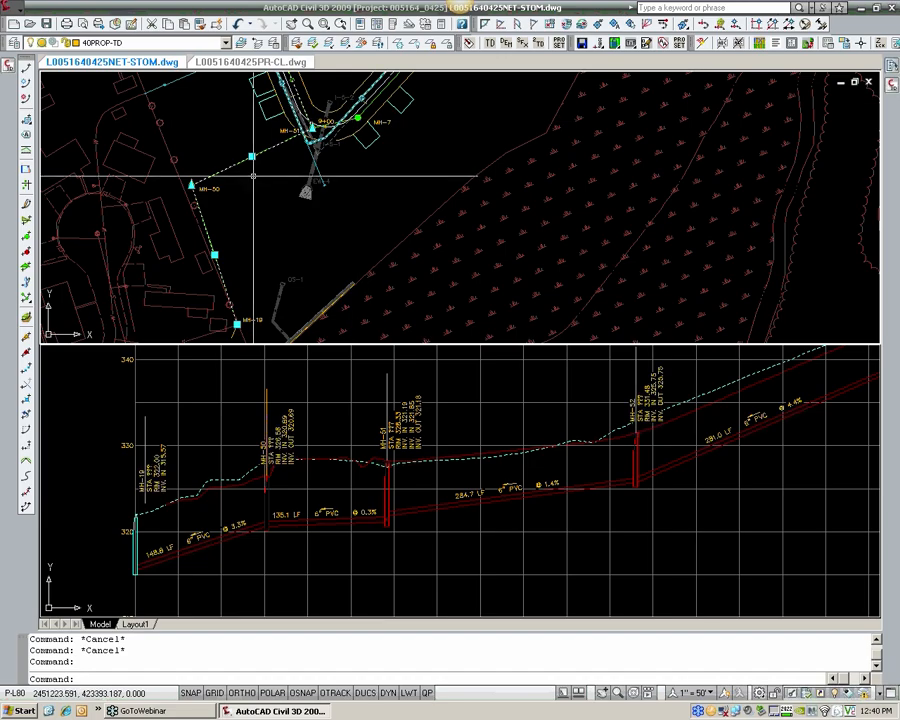
scroll(235, 322, up, 2)
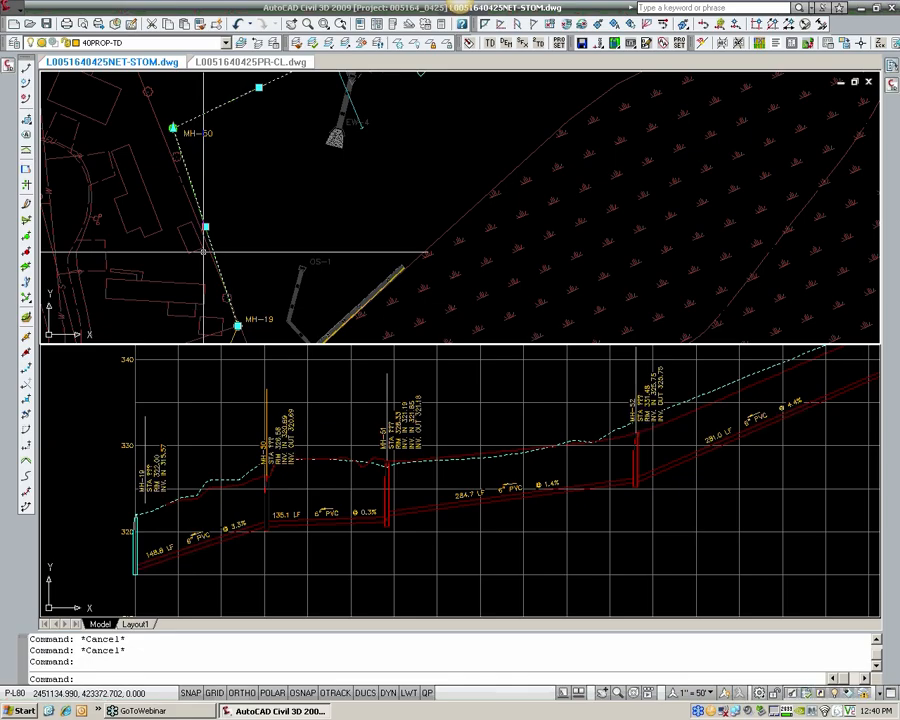
scroll(176, 171, down, 2)
middle_drag(304, 101, 255, 193)
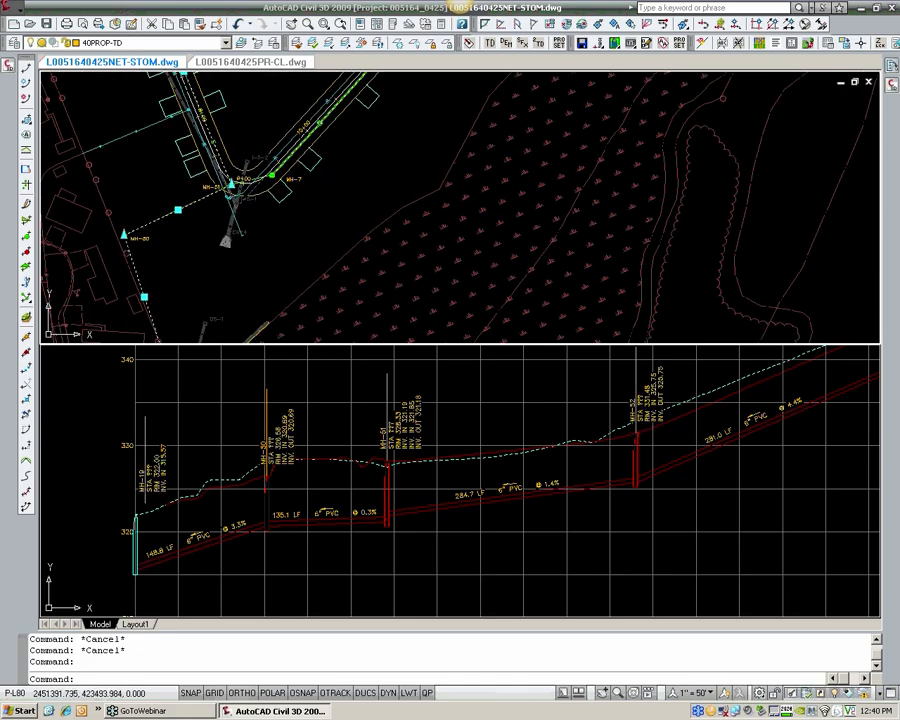
middle_drag(171, 310, 180, 255)
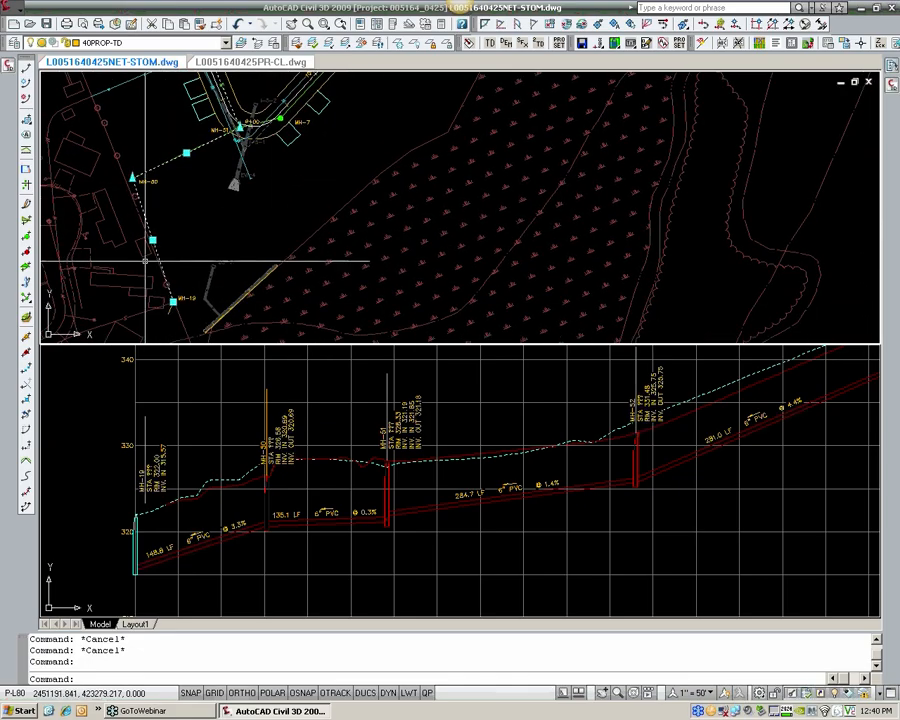
scroll(257, 250, up, 1)
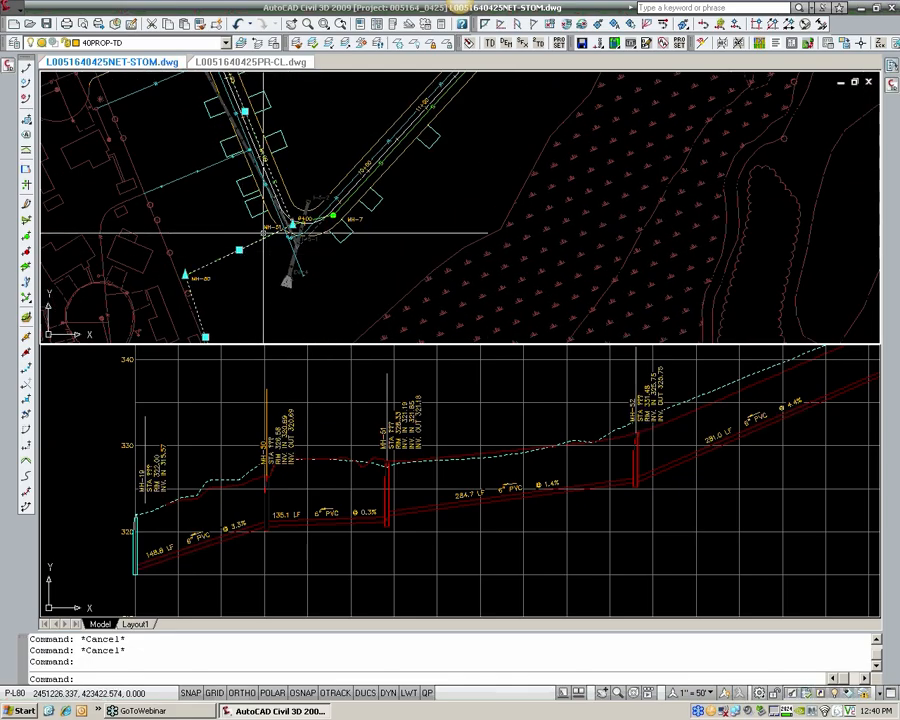
scroll(268, 232, up, 1)
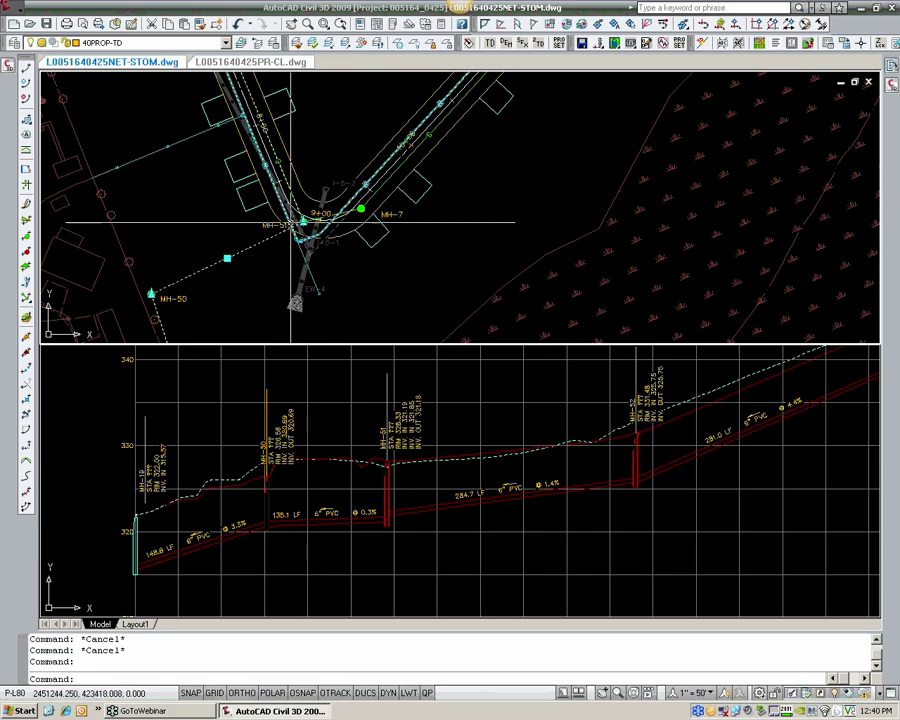
click(396, 410)
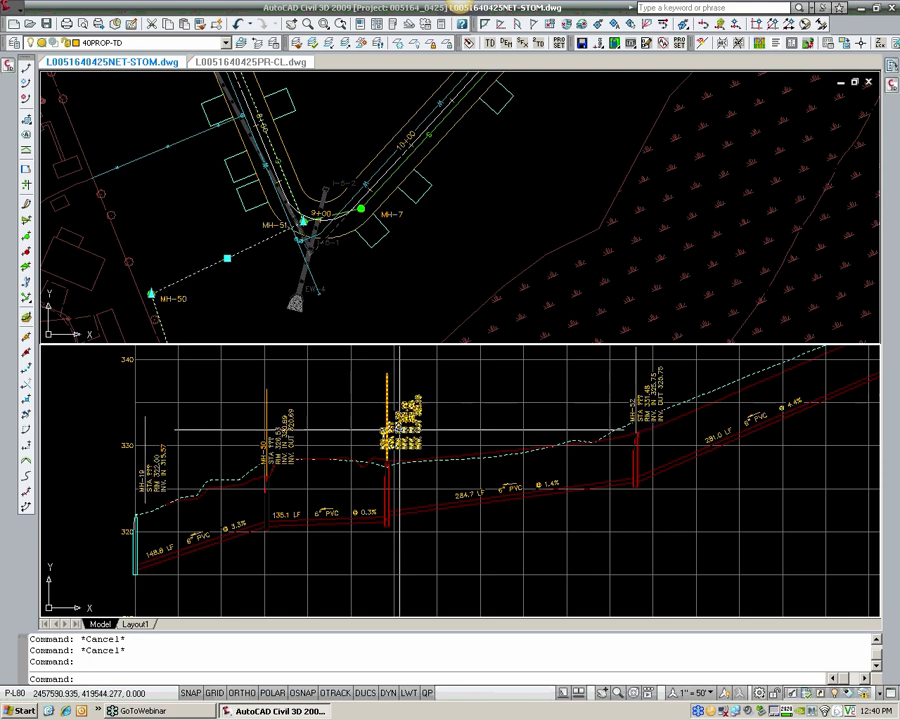
scroll(300, 226, up, 4)
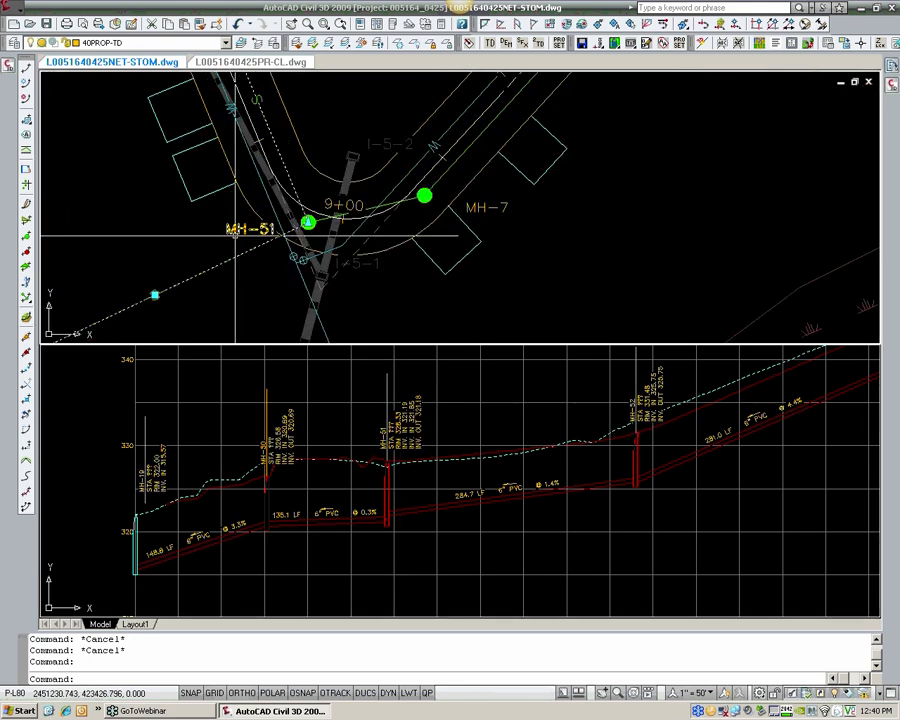
click(400, 437)
scroll(400, 437, down, 3)
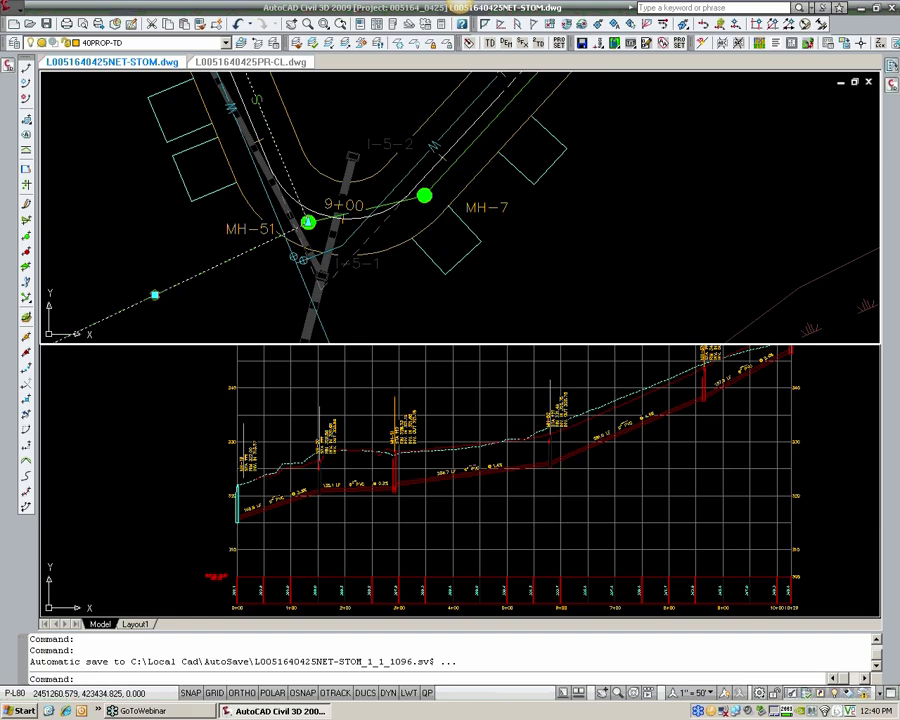
key(Escape)
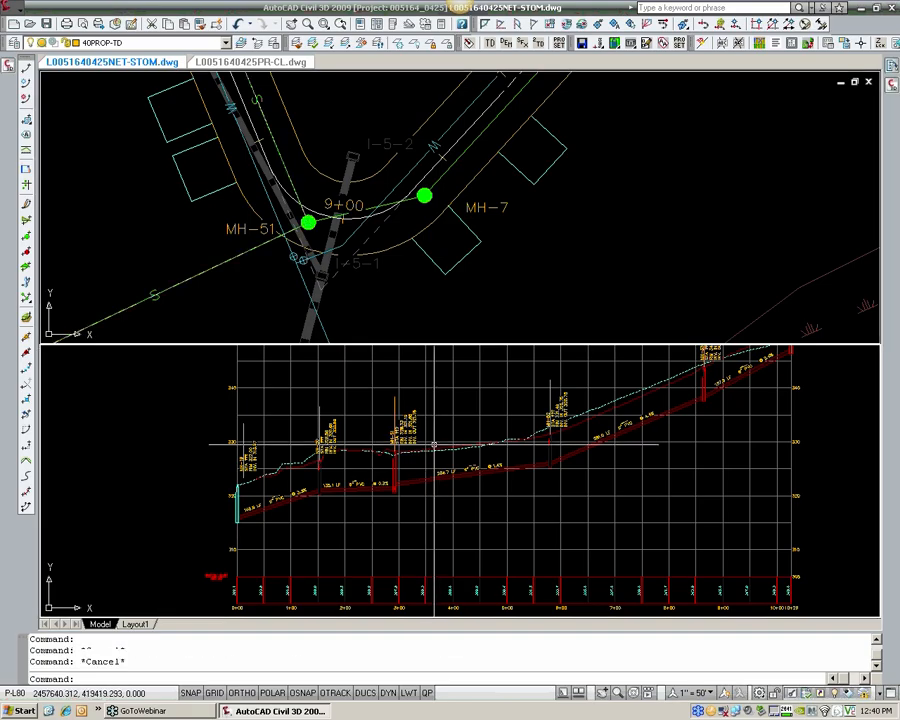
key(Escape)
Step: Try to open the properties of all six structure labels in the sewer profile together
middle_drag(442, 431, 378, 466)
click(342, 475)
click(337, 487)
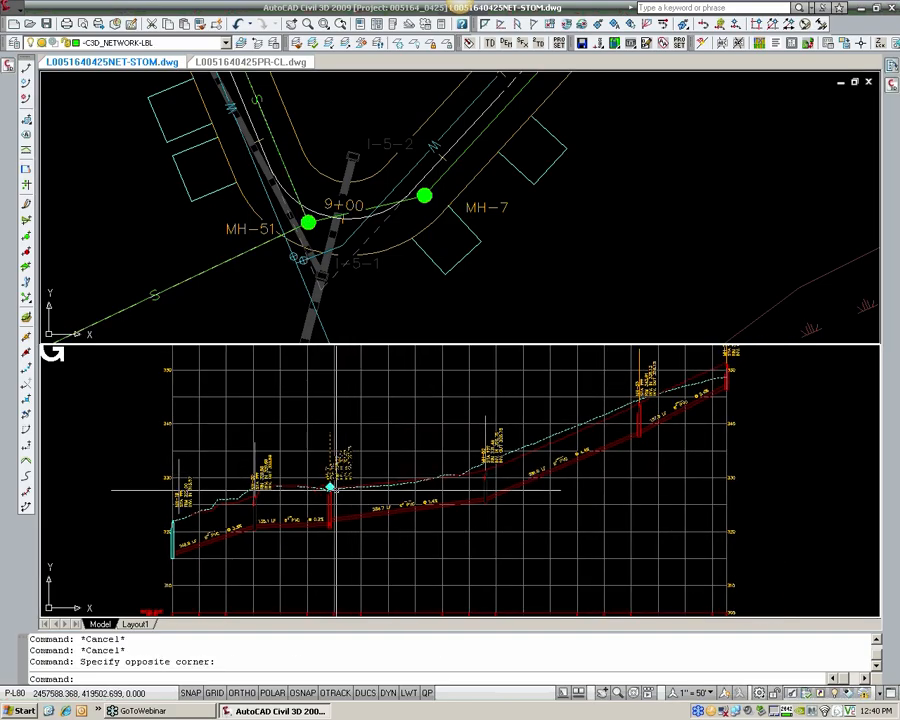
click(270, 473)
click(254, 493)
click(190, 486)
click(183, 490)
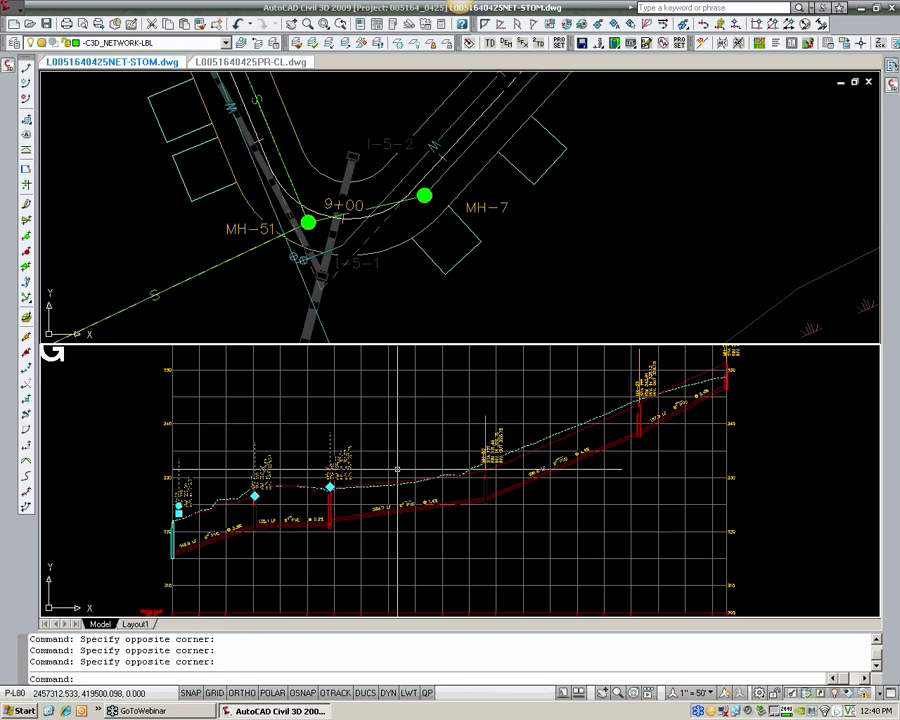
click(498, 442)
middle_drag(755, 372, 701, 403)
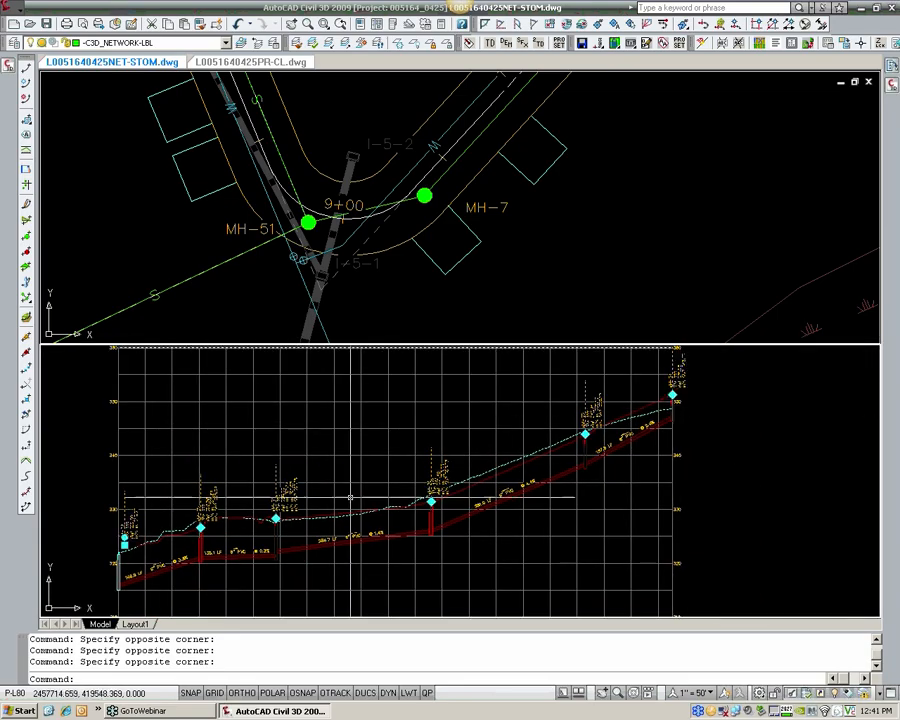
right_click(443, 478)
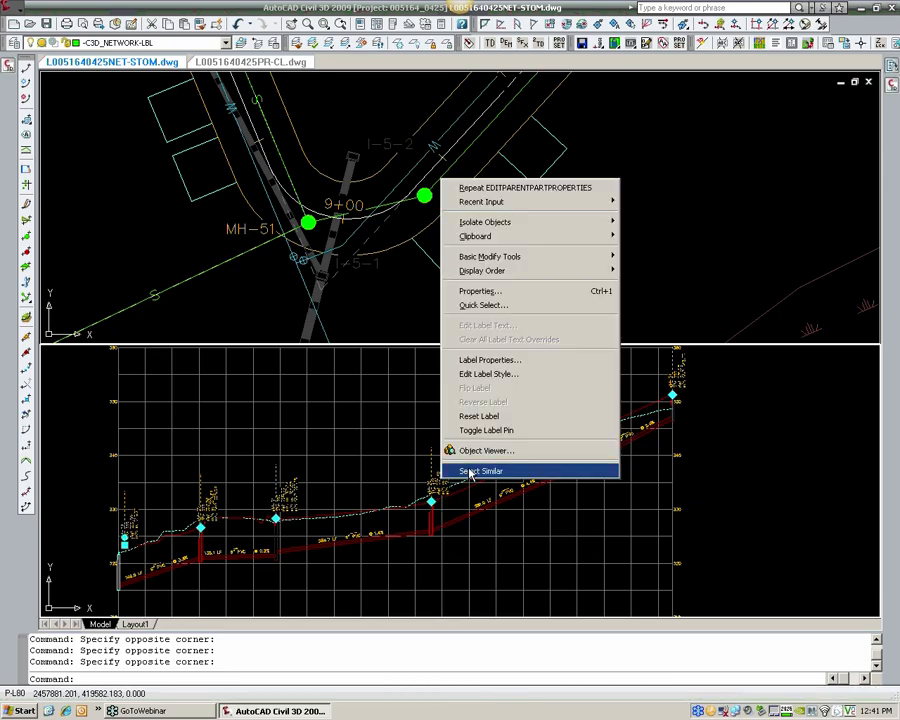
click(598, 591)
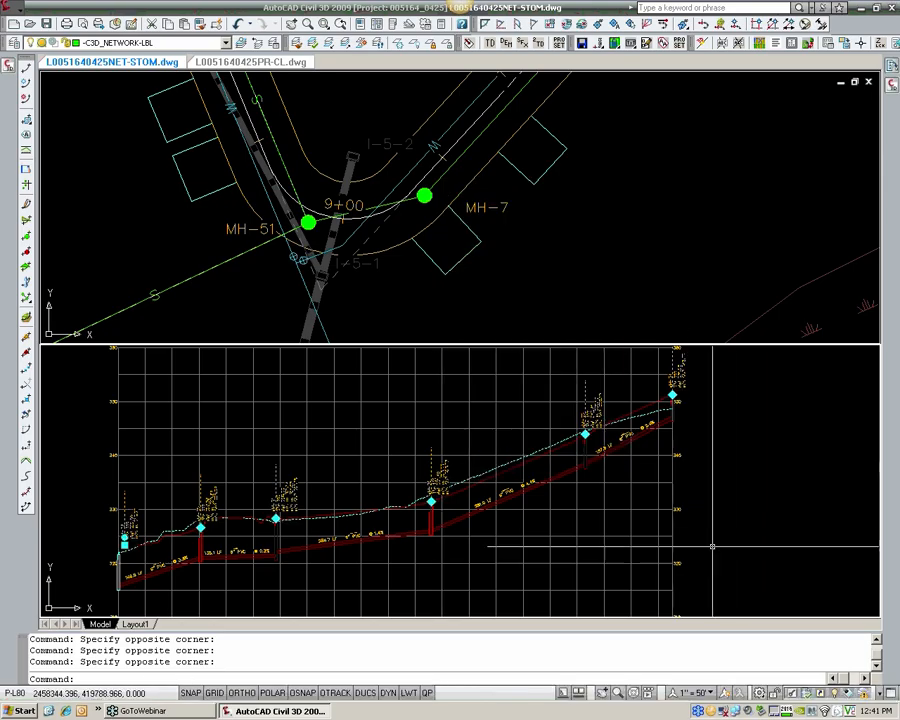
key(ctrl+1)
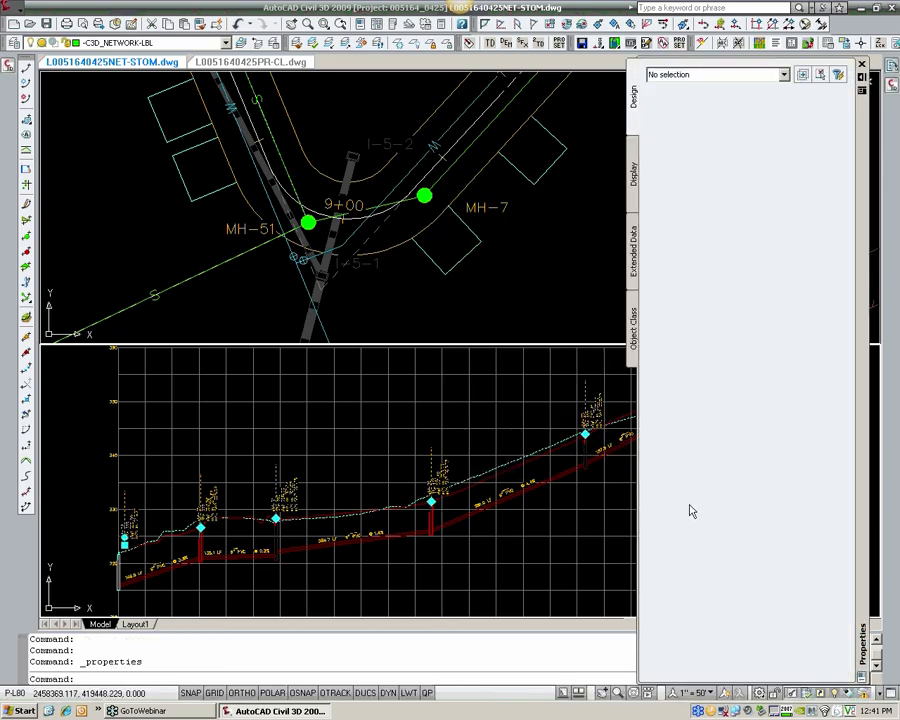
scroll(416, 509, down, 3)
key(Escape)
click(428, 490)
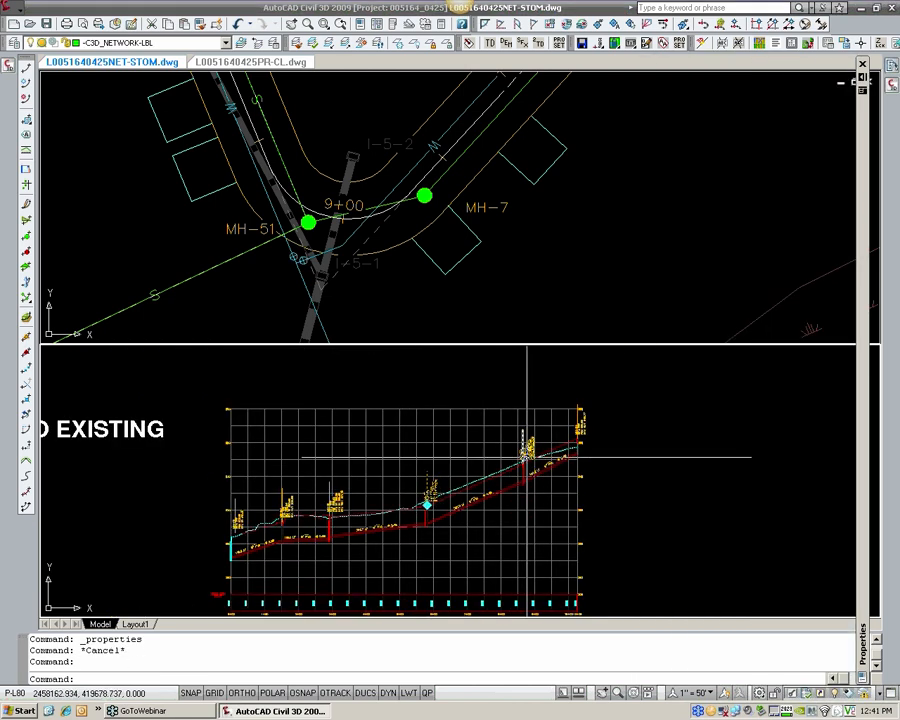
click(525, 454)
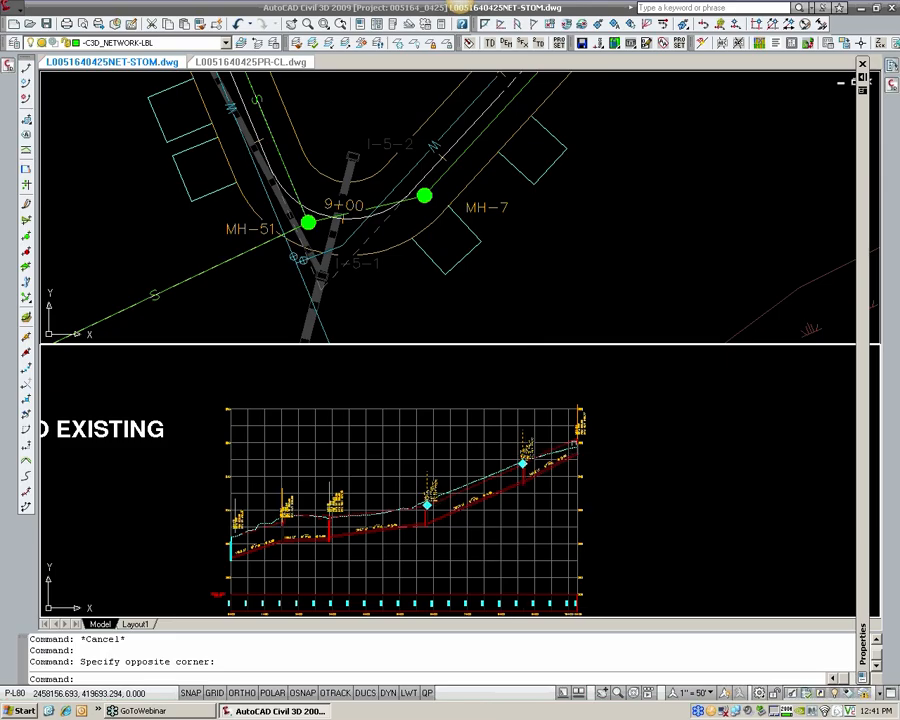
click(582, 434)
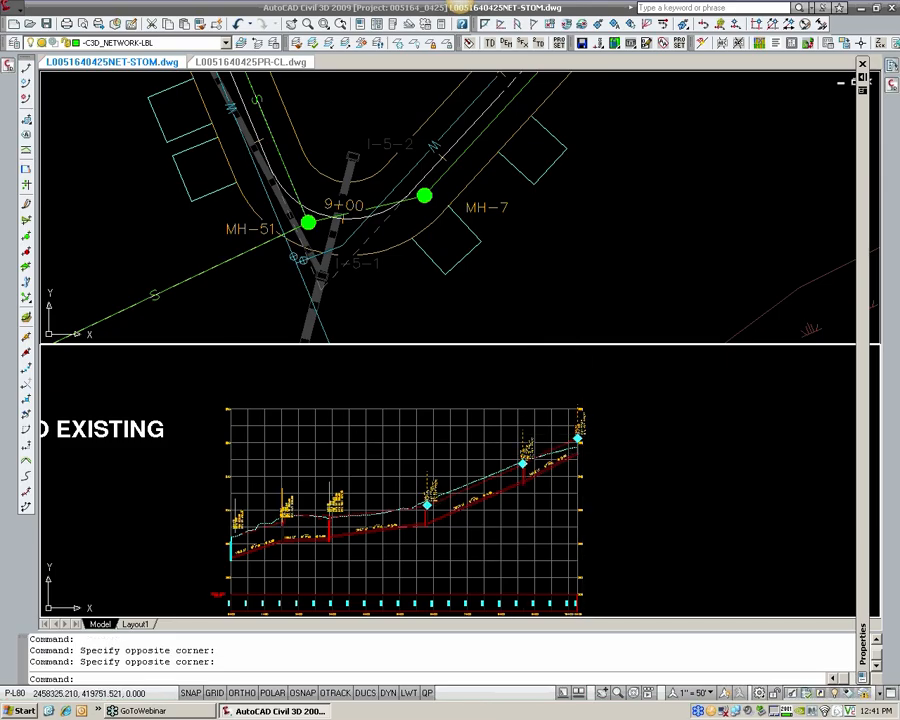
scroll(250, 535, up, 3)
key(Escape)
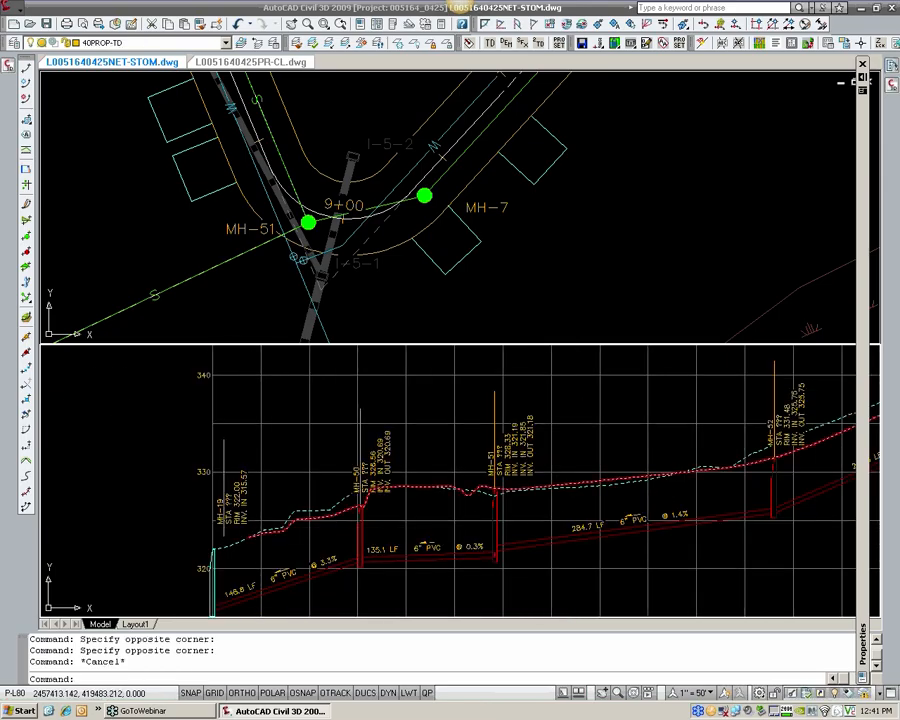
key(Escape)
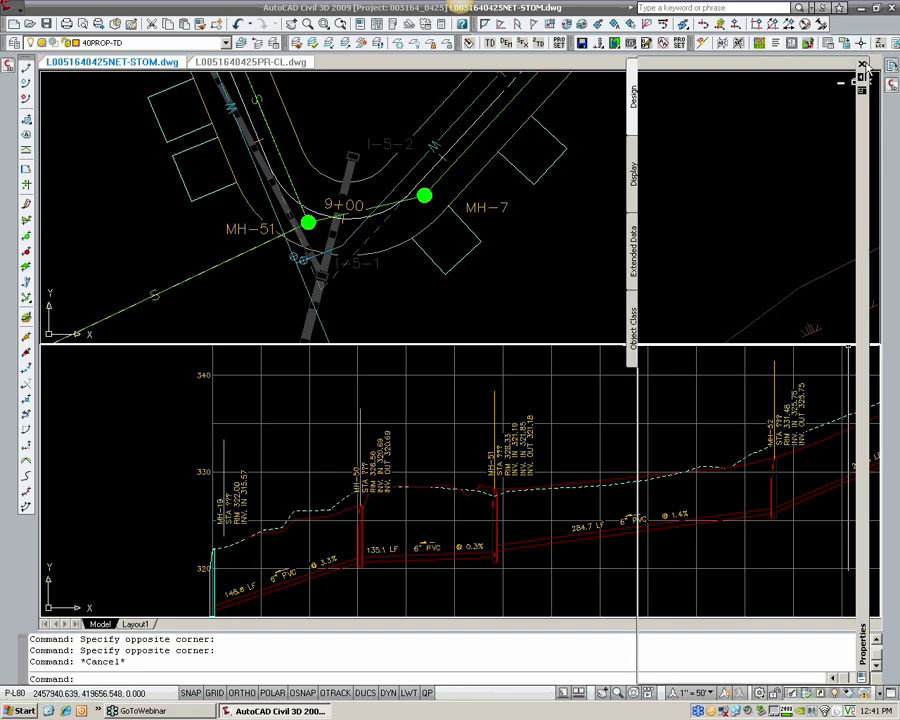
click(862, 64)
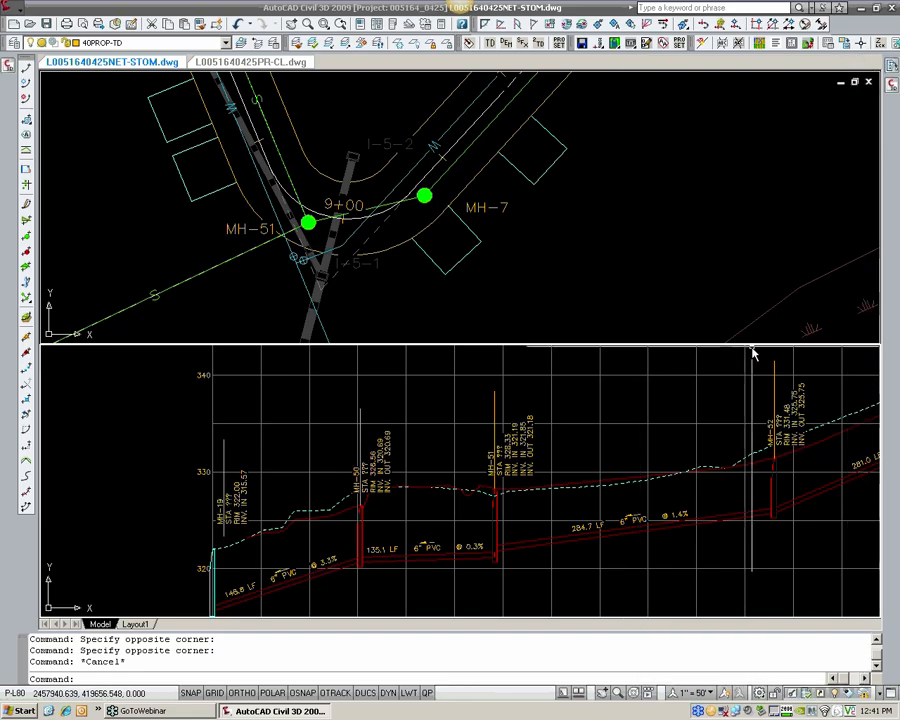
click(887, 88)
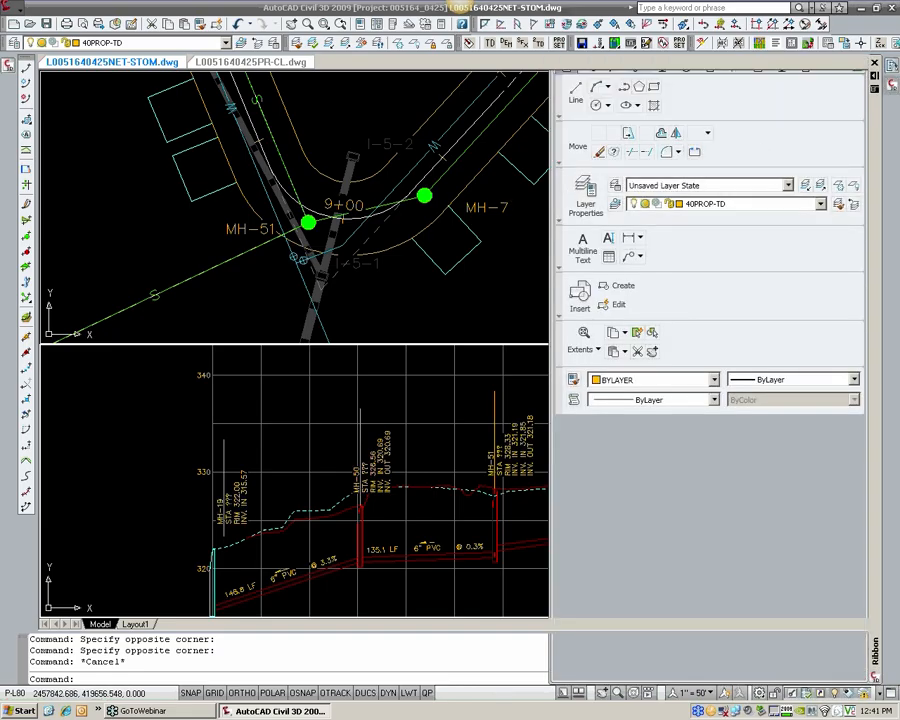
click(874, 63)
key(Escape)
key(Escape)
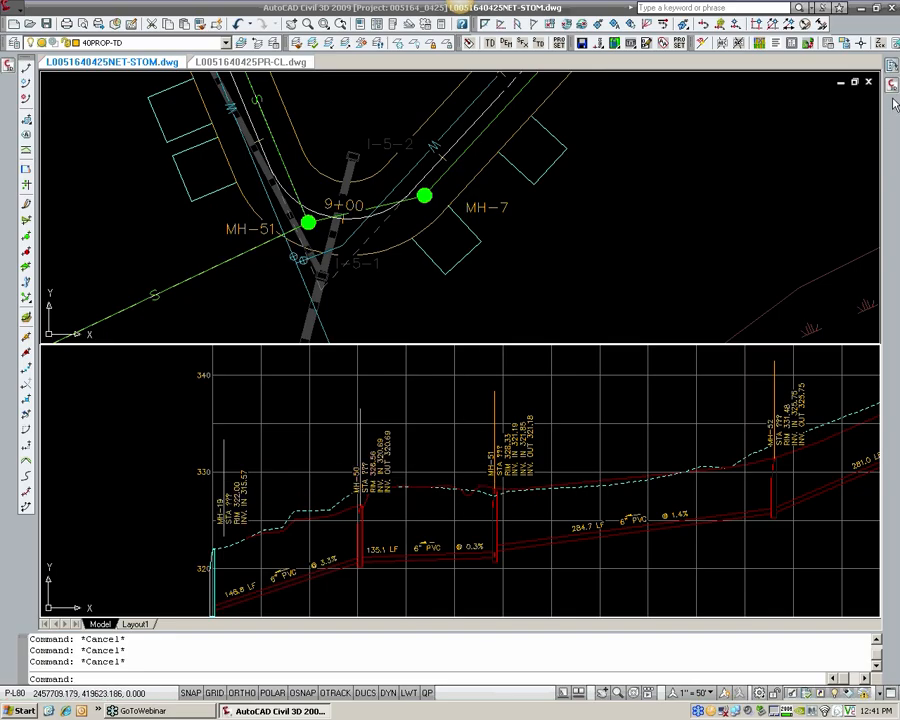
click(385, 477)
click(350, 470)
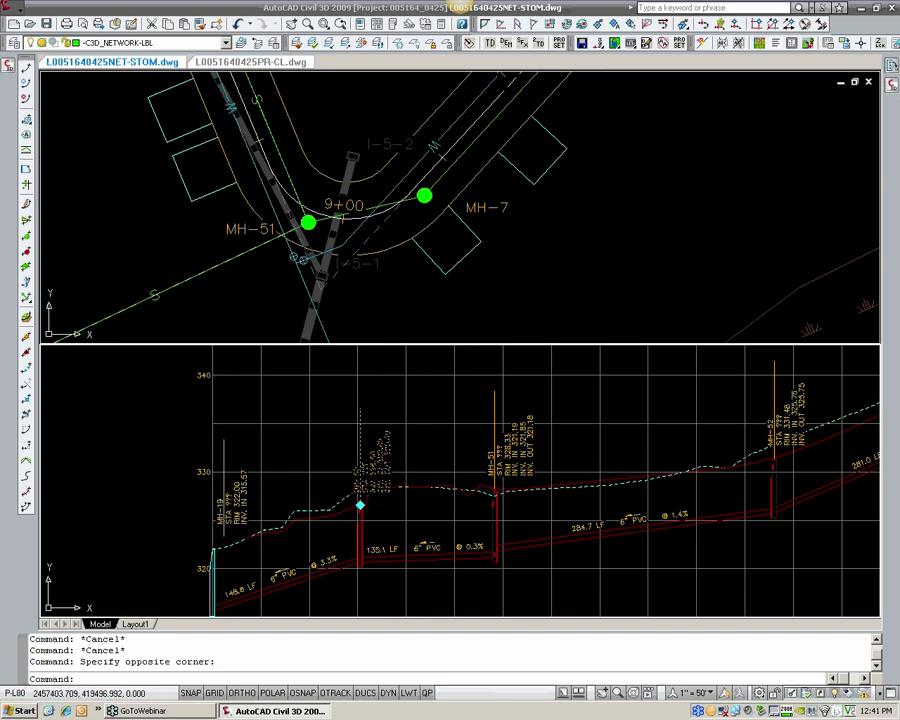
click(222, 504)
click(210, 492)
click(521, 449)
click(778, 427)
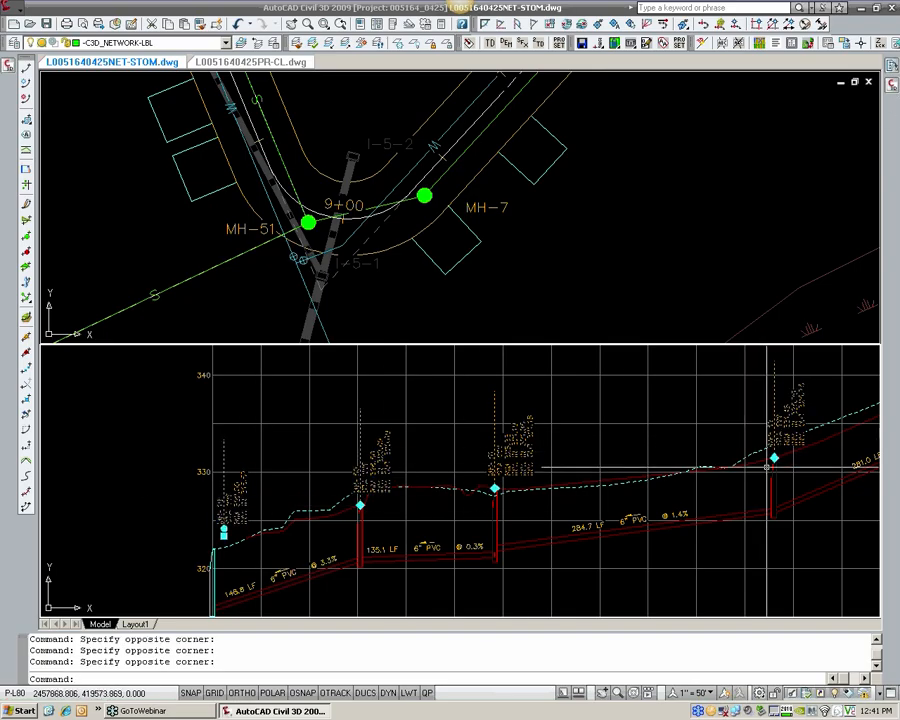
middle_drag(748, 449, 397, 570)
click(713, 448)
click(681, 443)
scroll(627, 455, down, 2)
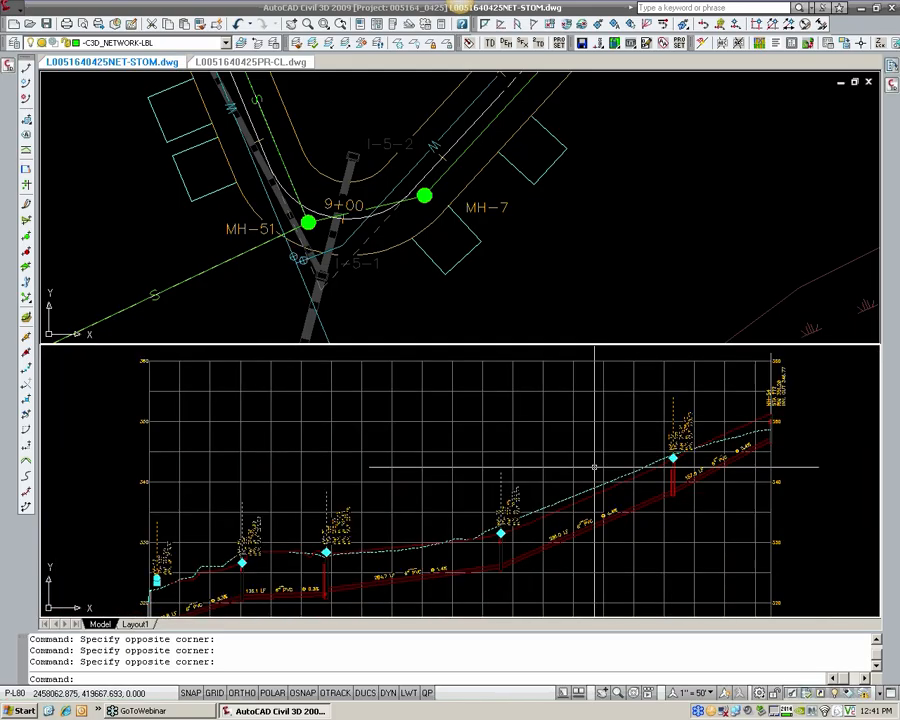
key(Escape)
Step: Select the six structure labels from MH-19 to MH-54 in the sewer profile and open their shared properties
scroll(520, 480, down, 3)
key(ctrl+1)
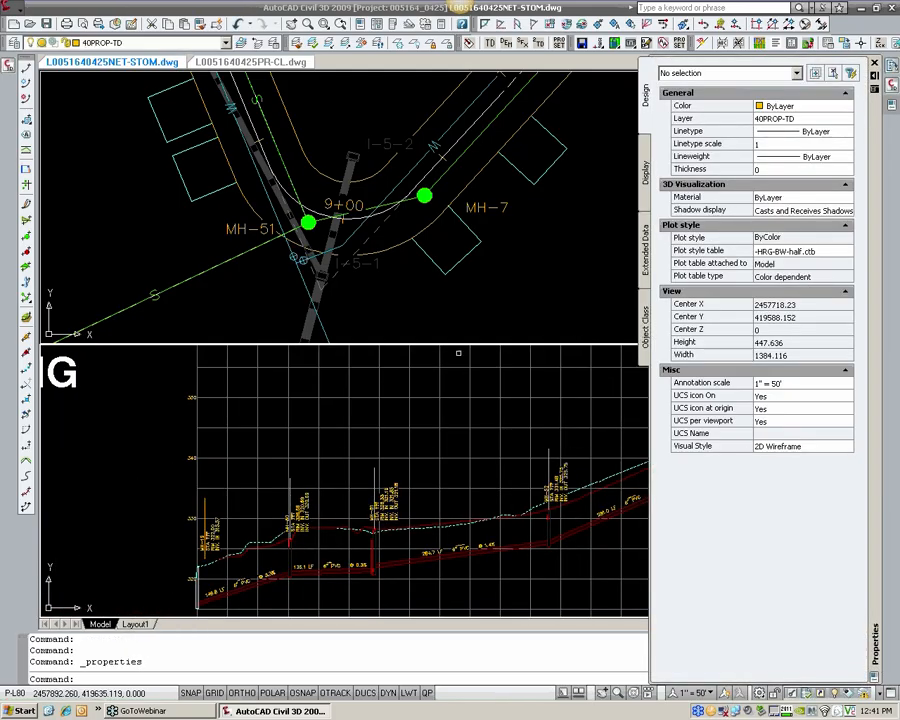
click(425, 444)
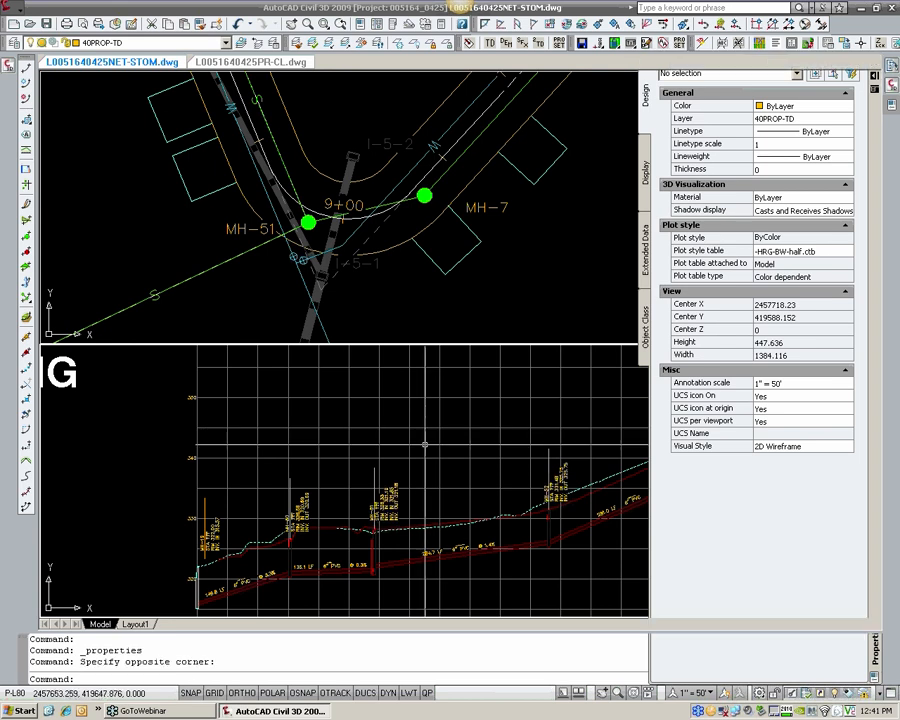
key(ctrl+1)
click(400, 506)
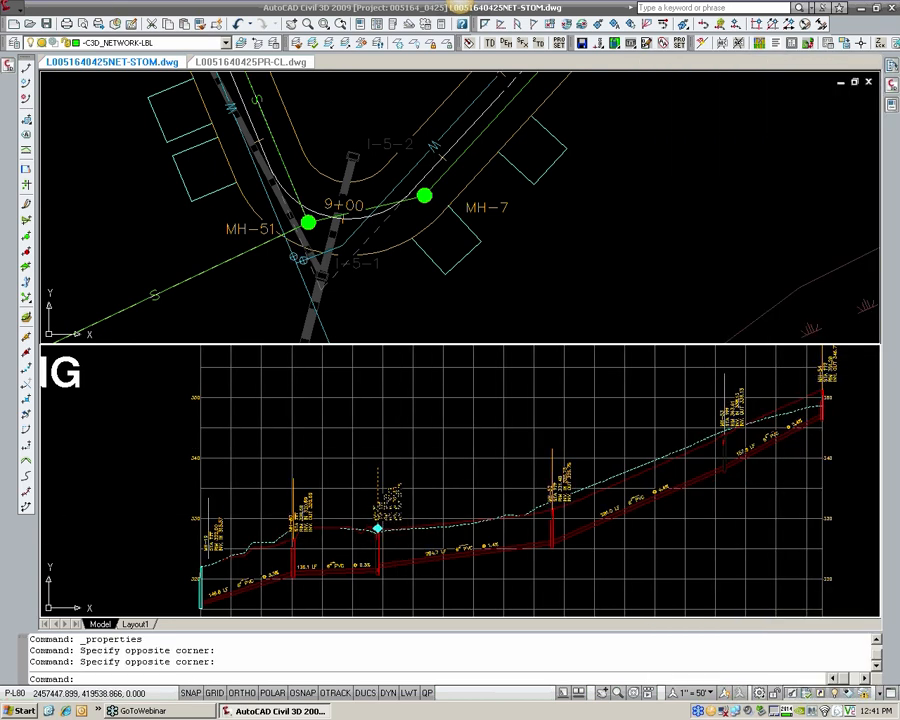
click(301, 511)
click(216, 538)
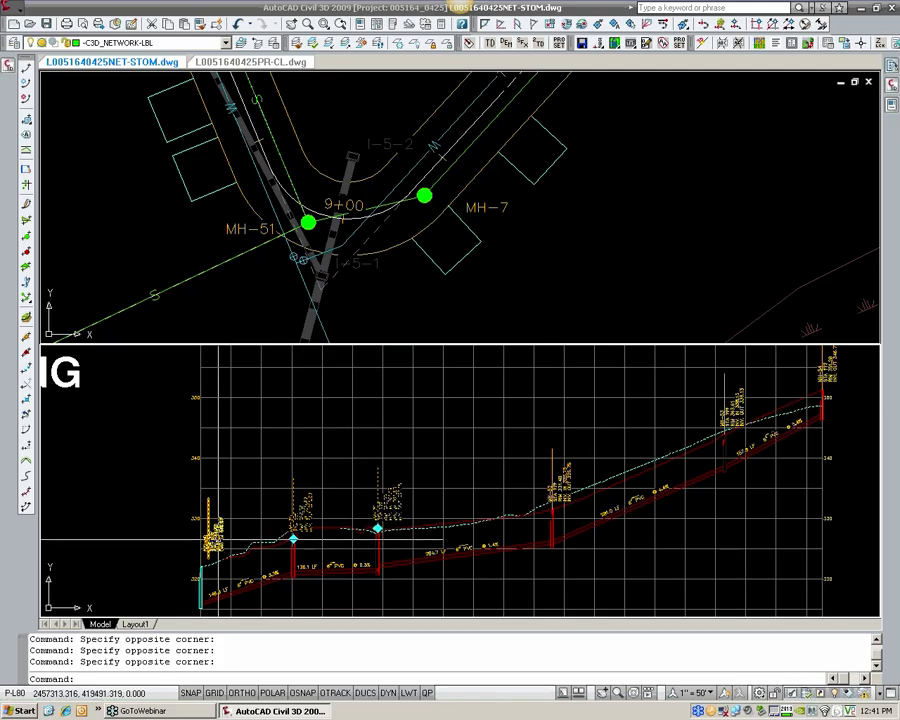
click(564, 490)
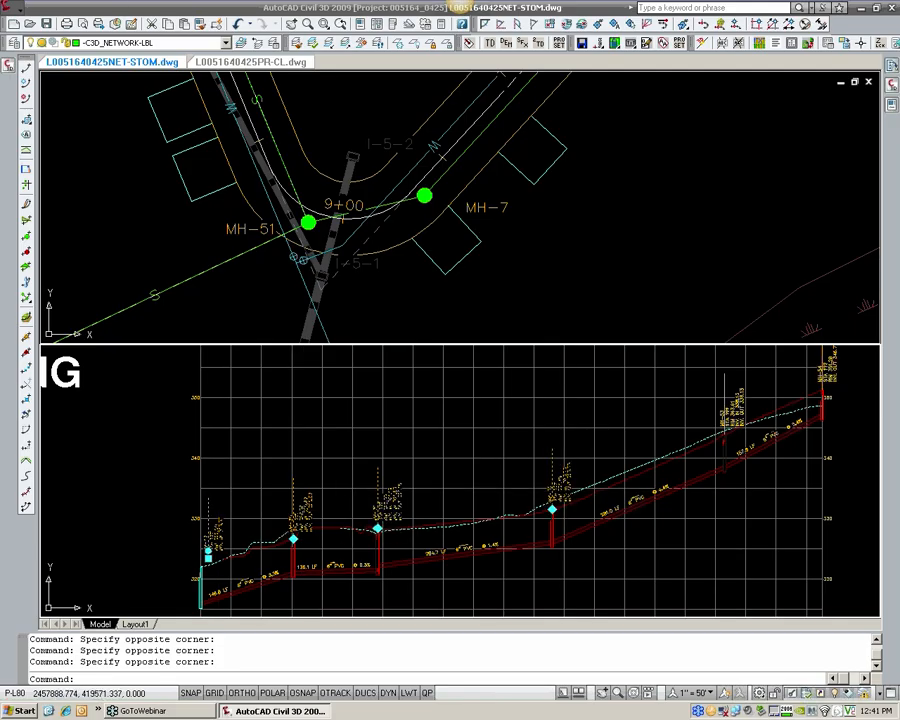
click(738, 410)
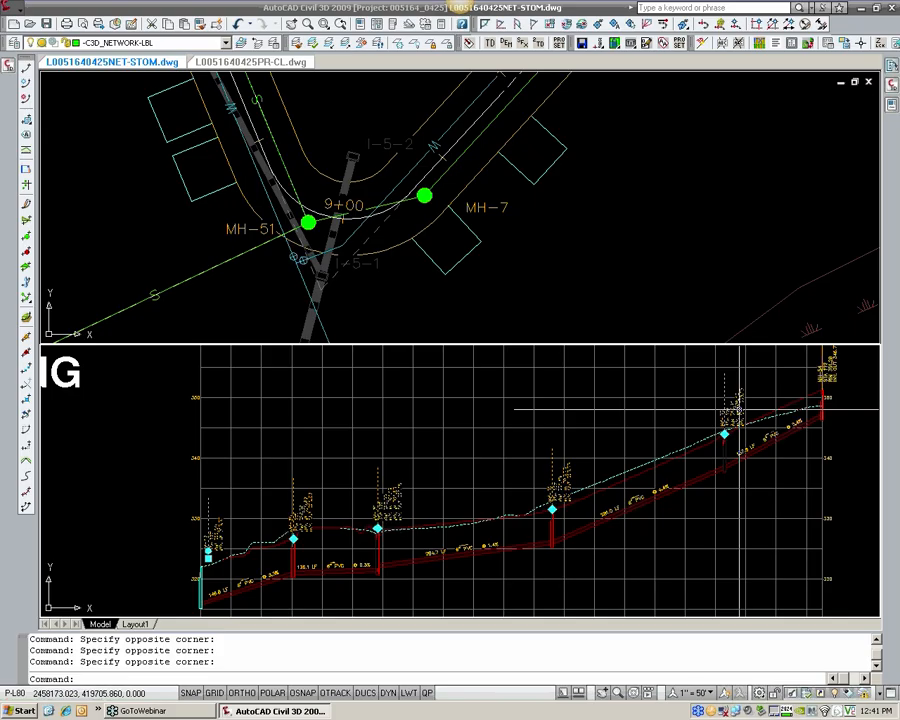
click(829, 375)
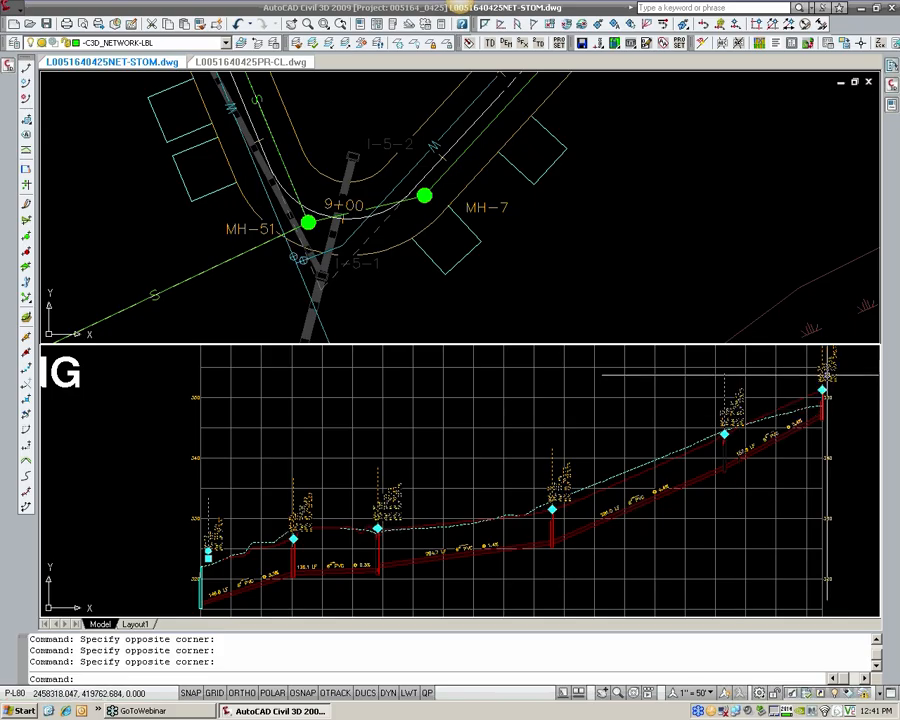
middle_drag(754, 410, 677, 450)
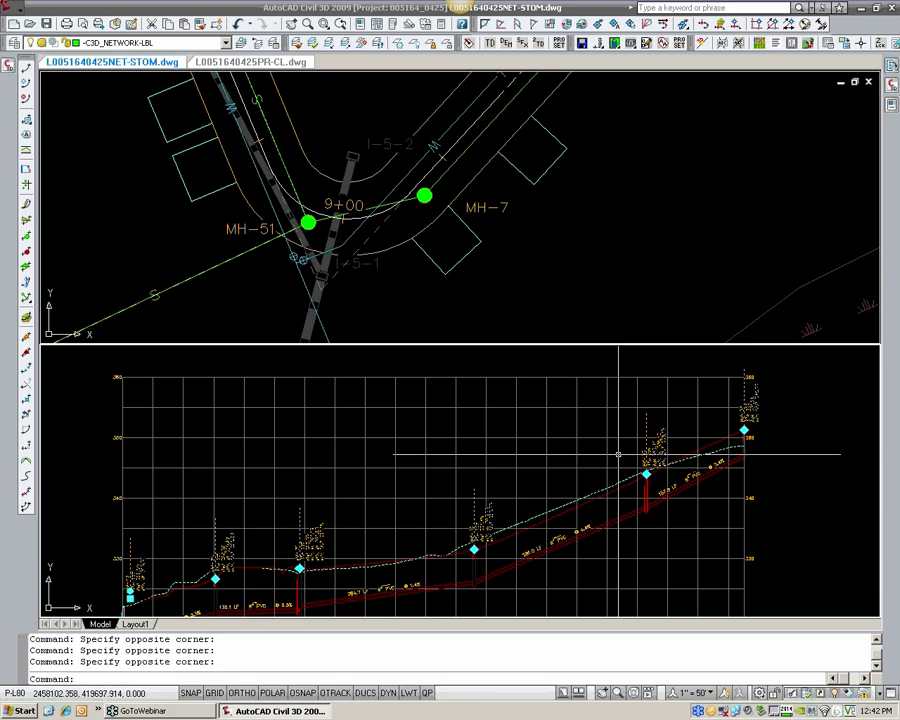
click(892, 108)
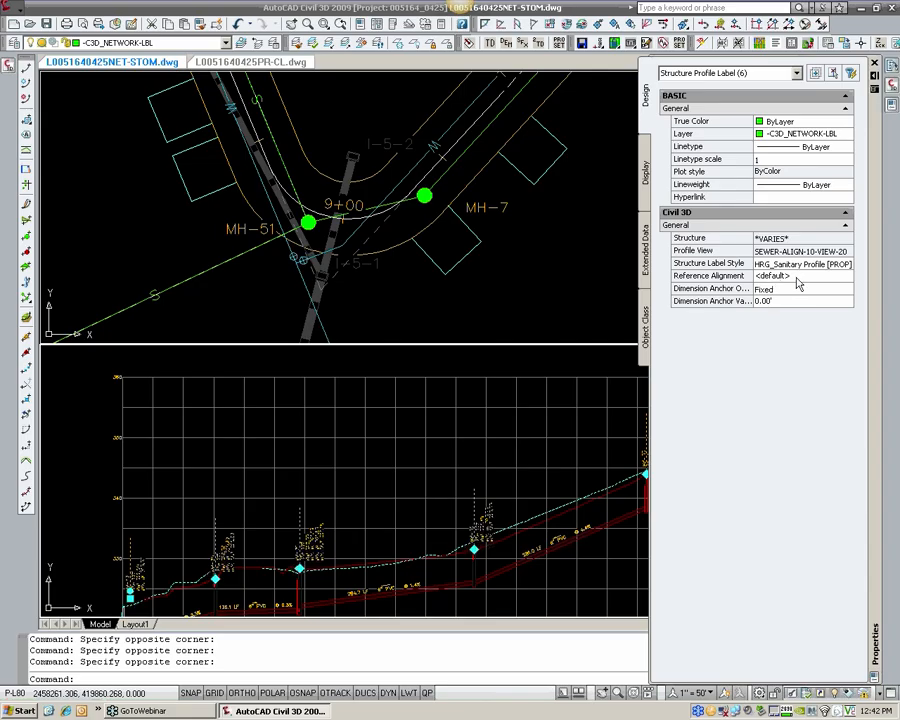
Step: Set the reference alignment of the six selected structure labels to SEWER-ALIGN-10, picked from the alignment list, and clear the selection
click(848, 277)
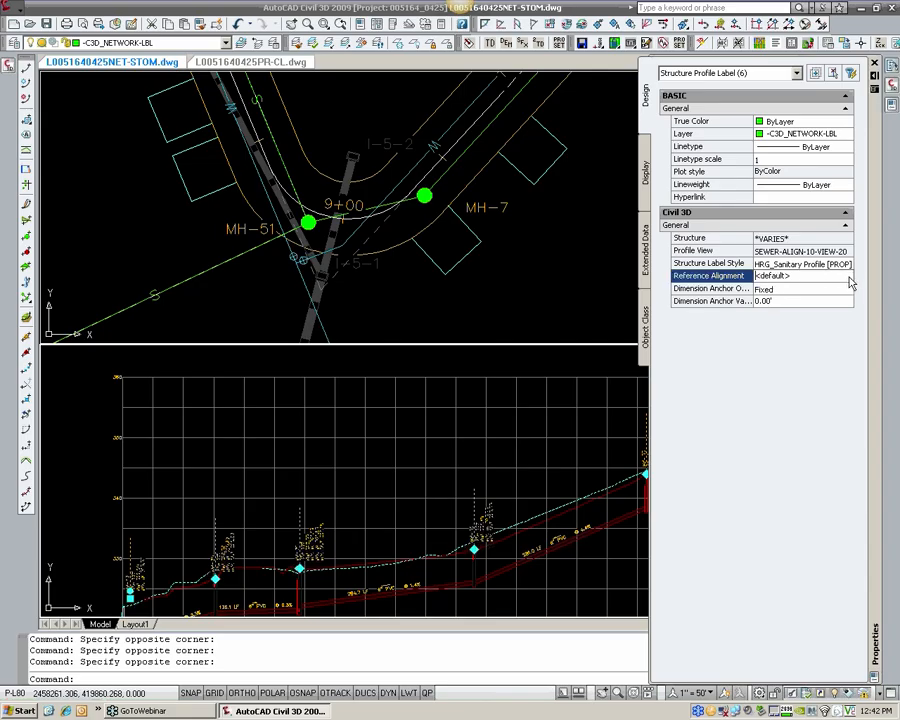
click(848, 279)
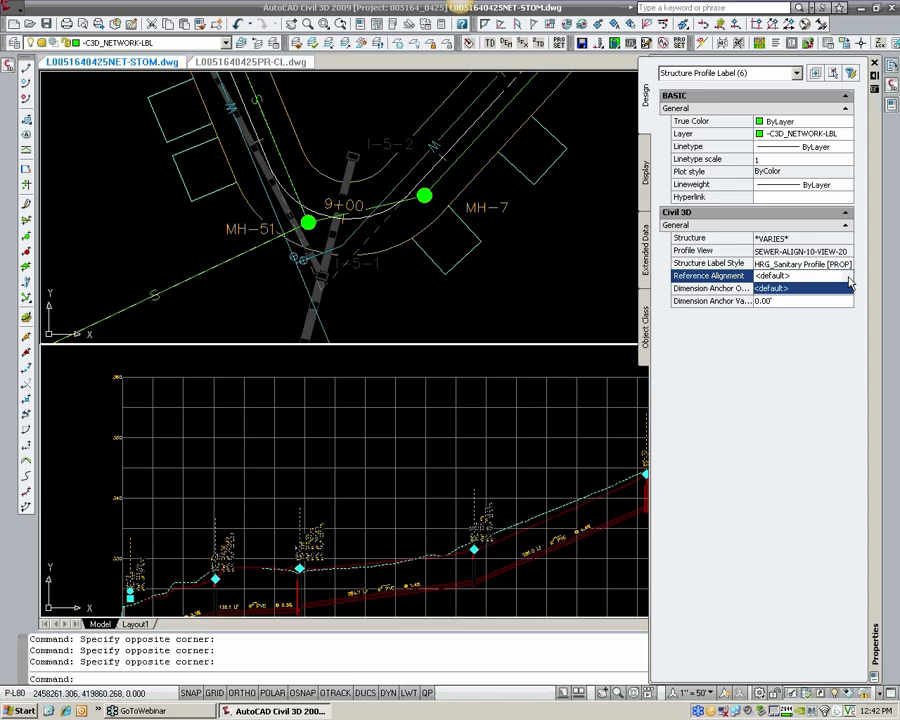
click(848, 282)
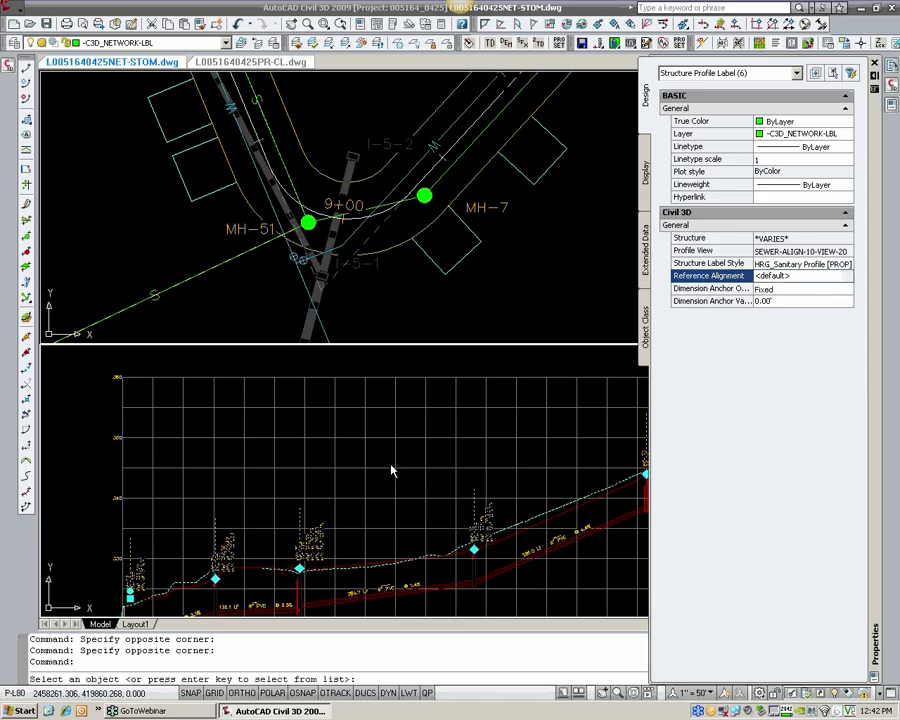
key(Return)
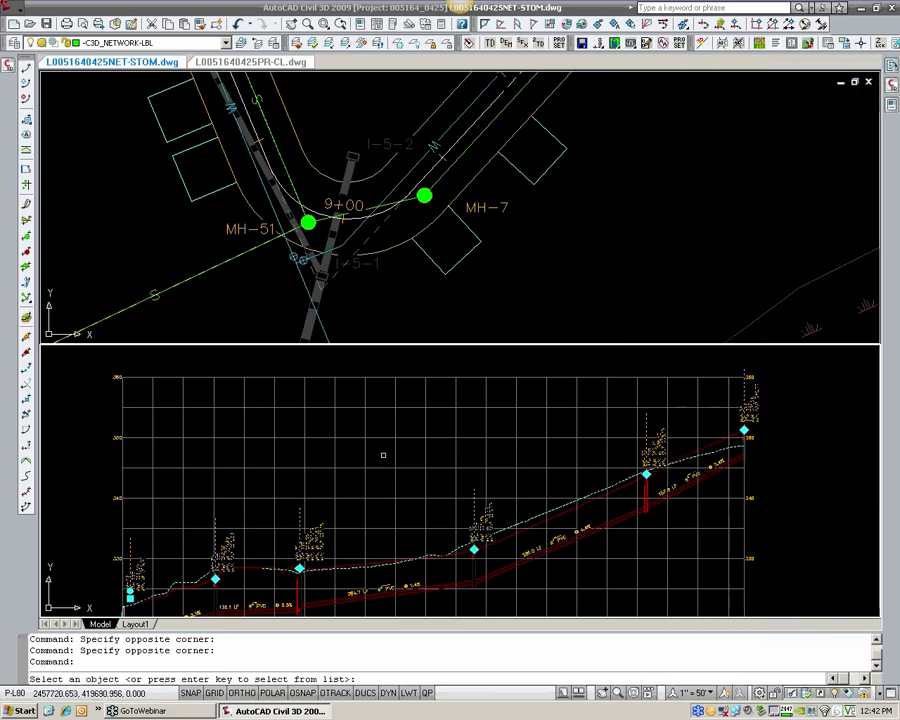
key(Return)
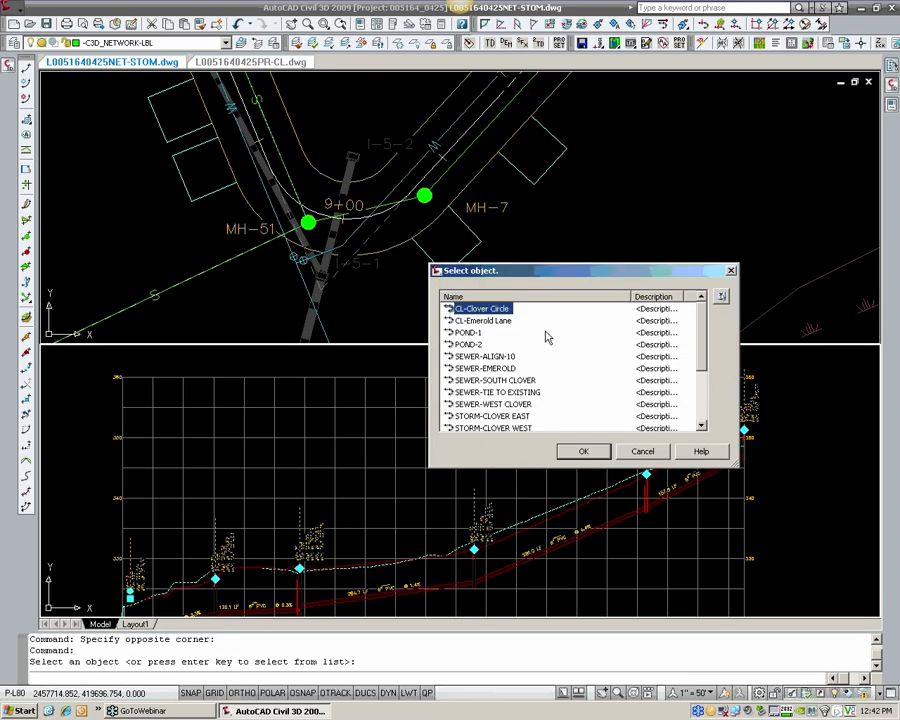
click(500, 356)
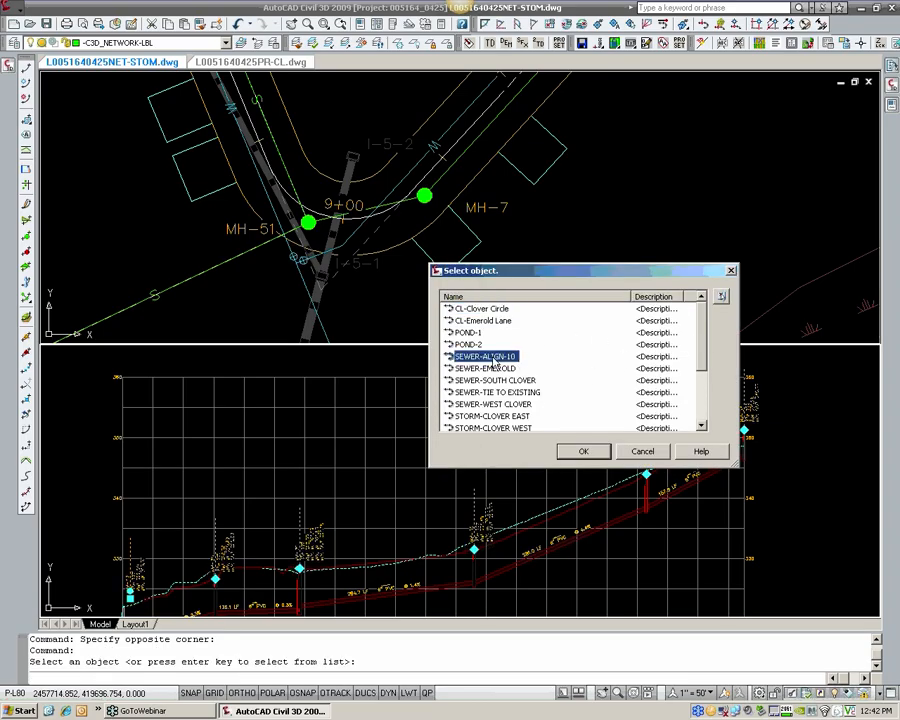
click(579, 453)
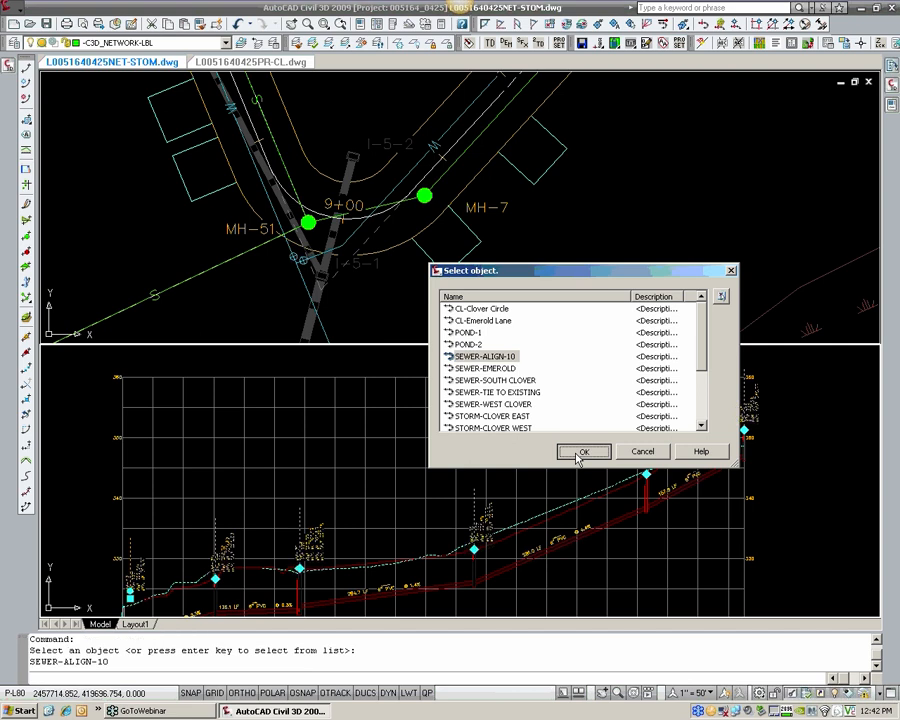
click(890, 110)
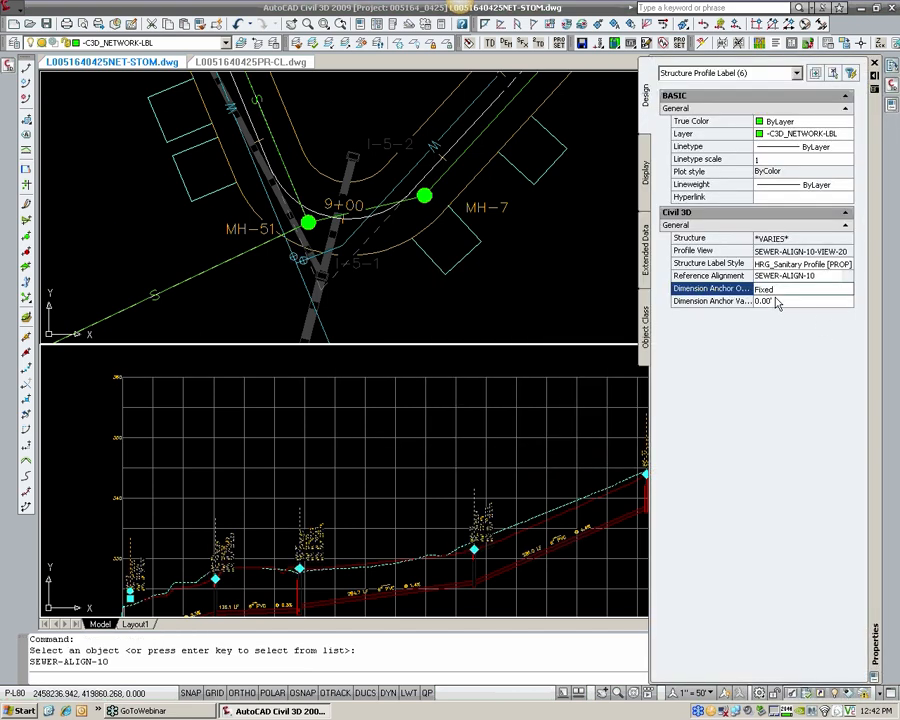
key(ctrl+1)
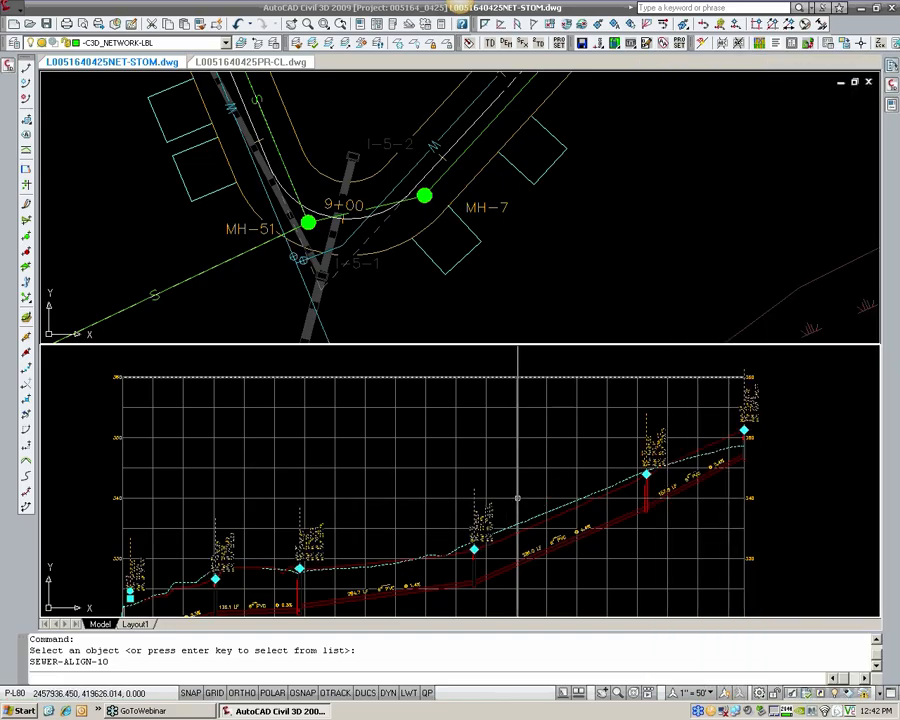
key(Escape)
Step: Examine the station lines of the structure labels along the SEWER-ALIGN-10 profile, from MH-52 back to MH-19
scroll(474, 530, up, 5)
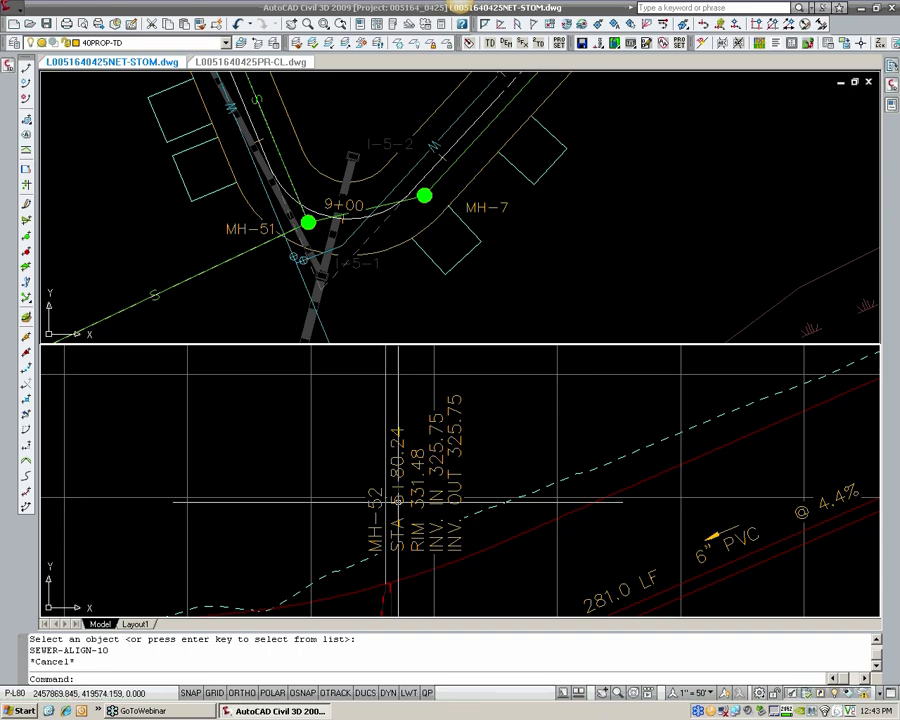
scroll(398, 500, down, 2)
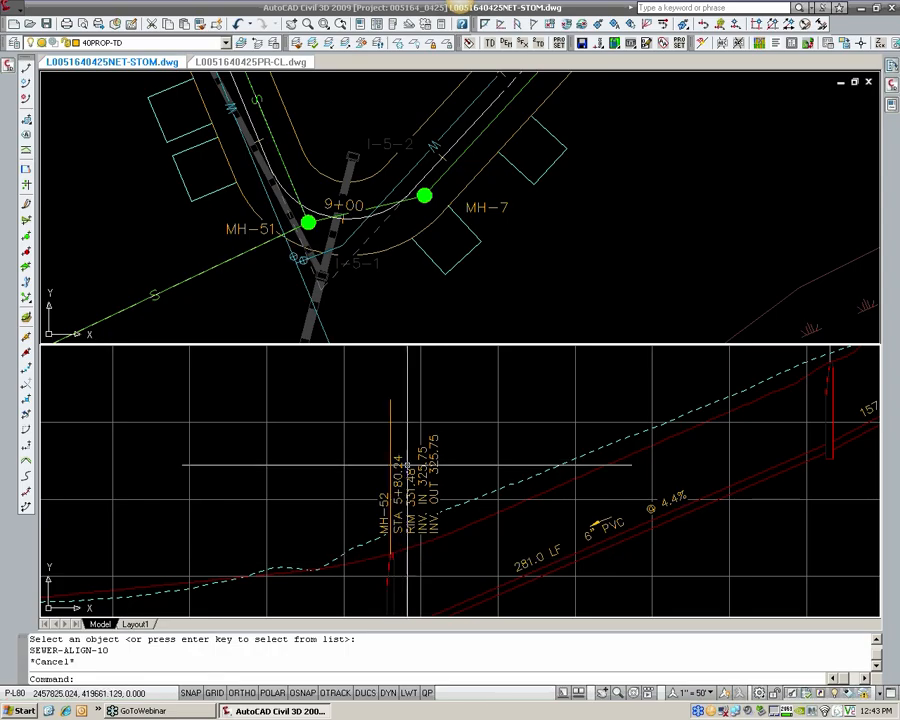
scroll(397, 481, up, 2)
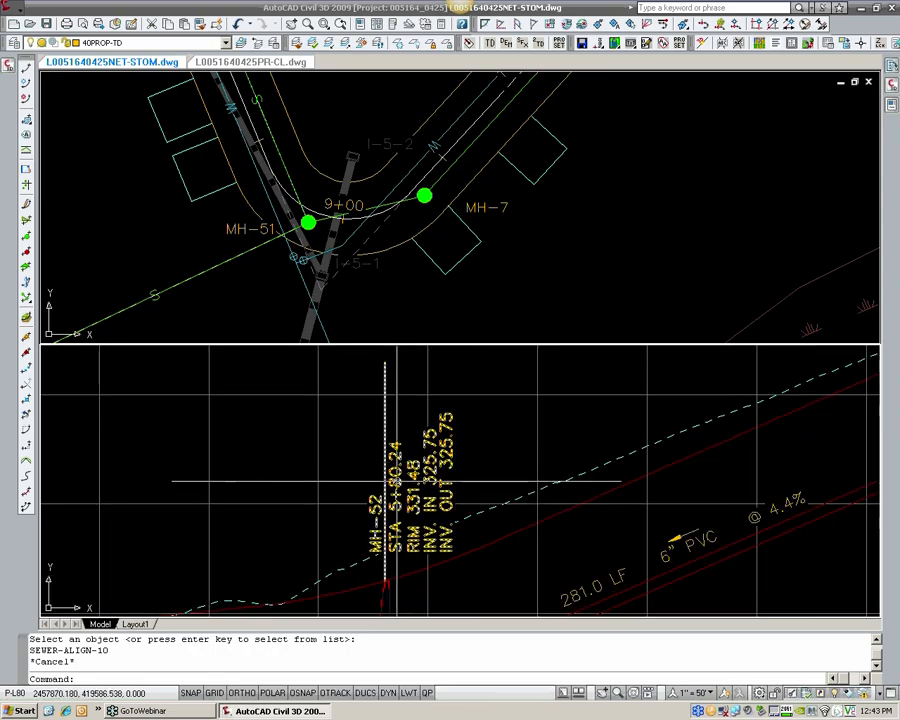
scroll(390, 478, down, 6)
middle_drag(260, 457, 353, 453)
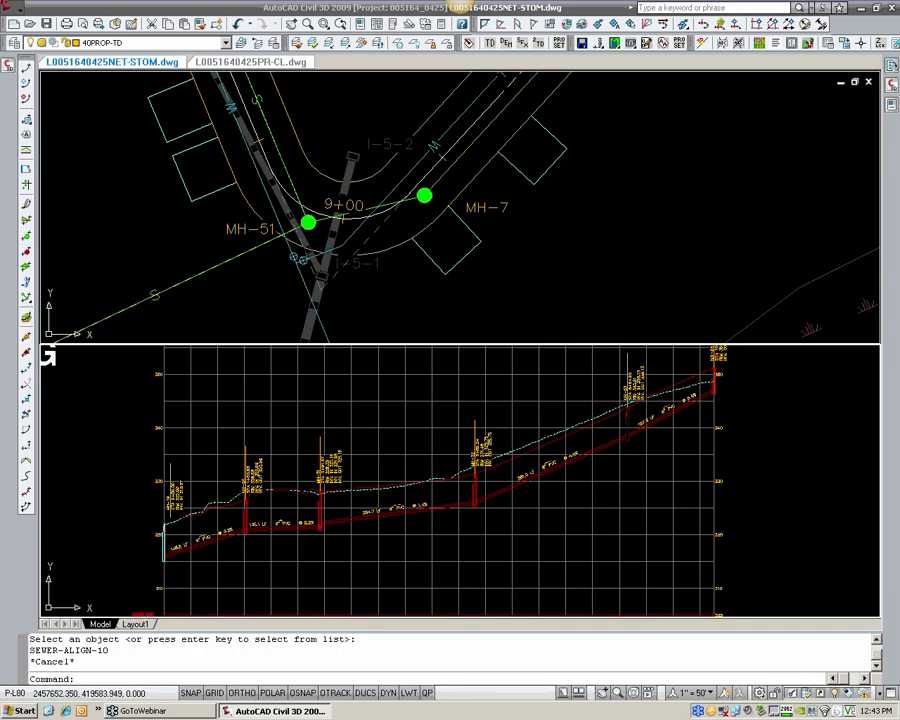
middle_drag(461, 437, 474, 443)
scroll(460, 445, down, 2)
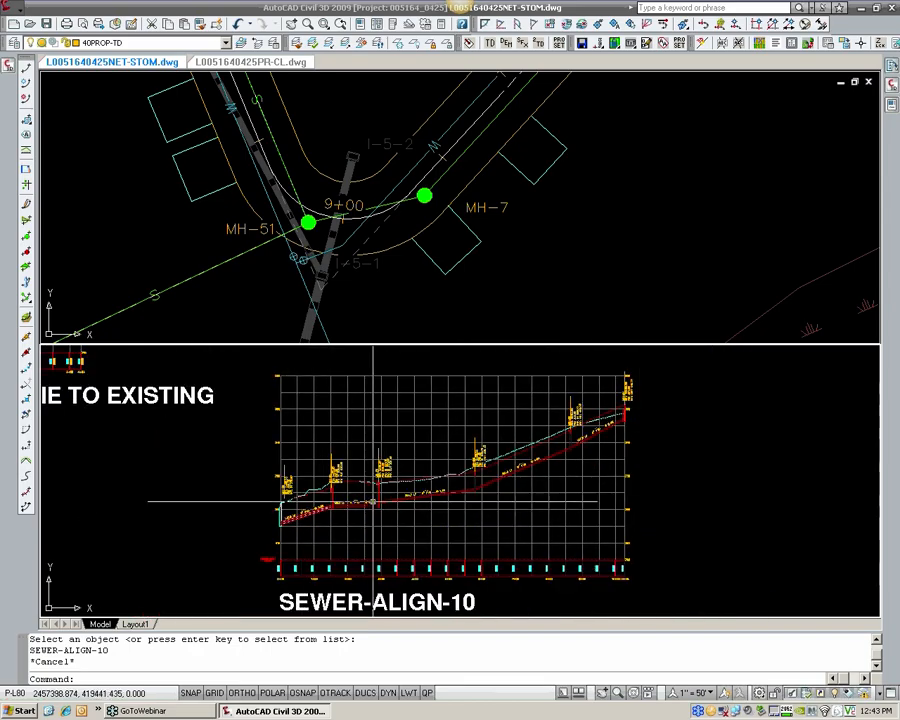
scroll(340, 497, up, 4)
scroll(316, 497, up, 2)
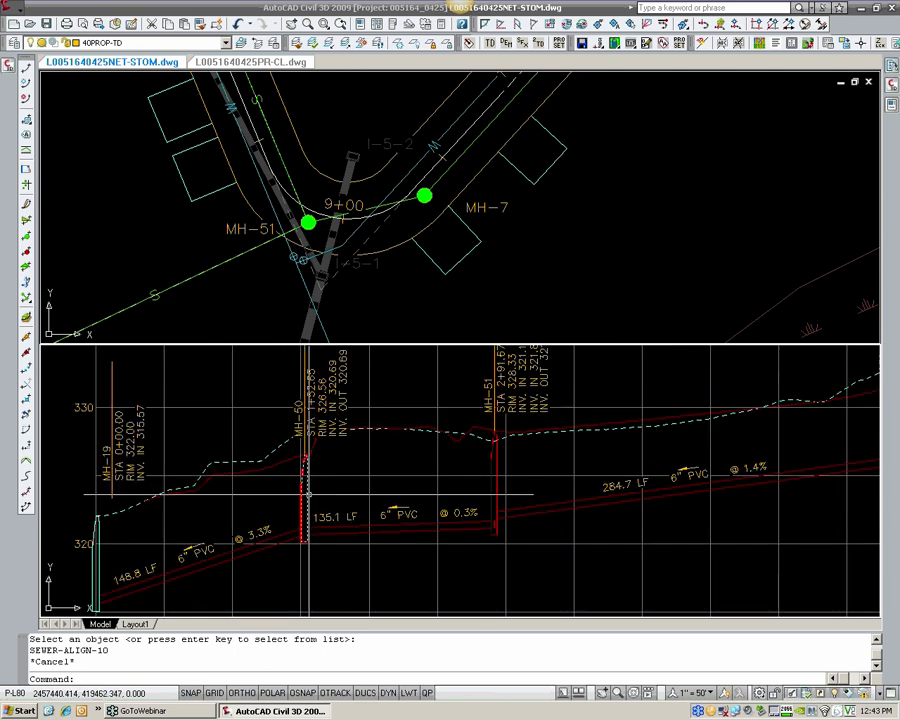
Step: Change the structure style of manhole MH-50 to HRG_Sanitary-MH [EXIST] in its structure properties
click(306, 486)
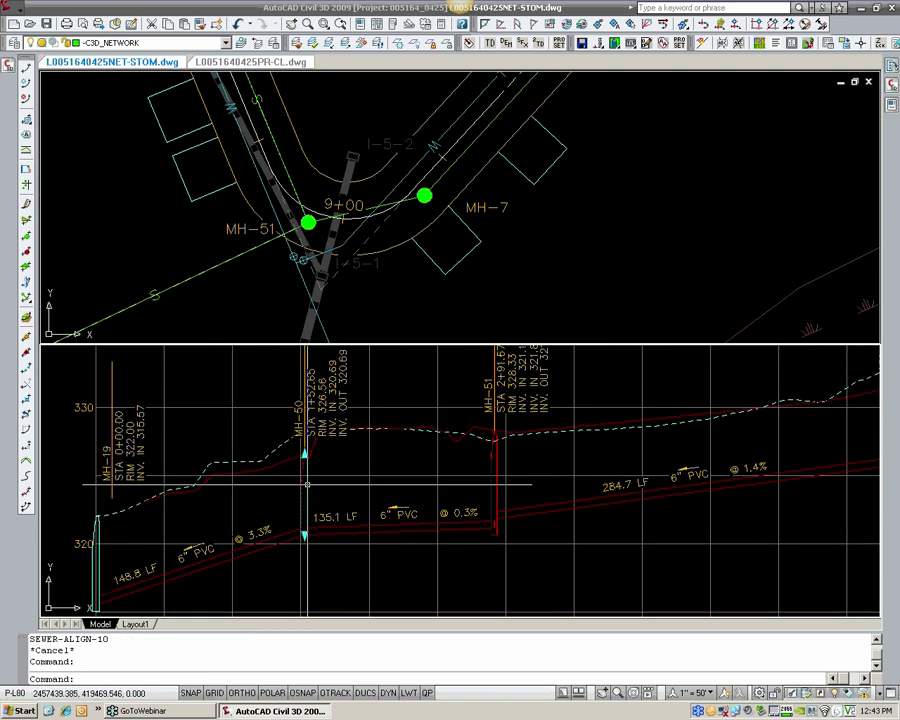
right_click(306, 486)
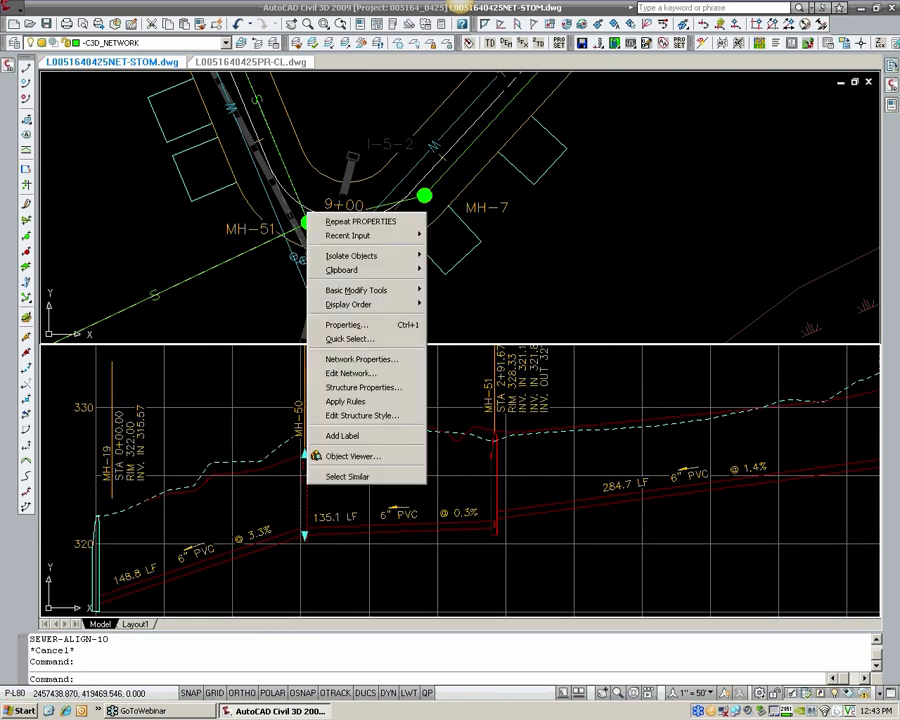
click(344, 388)
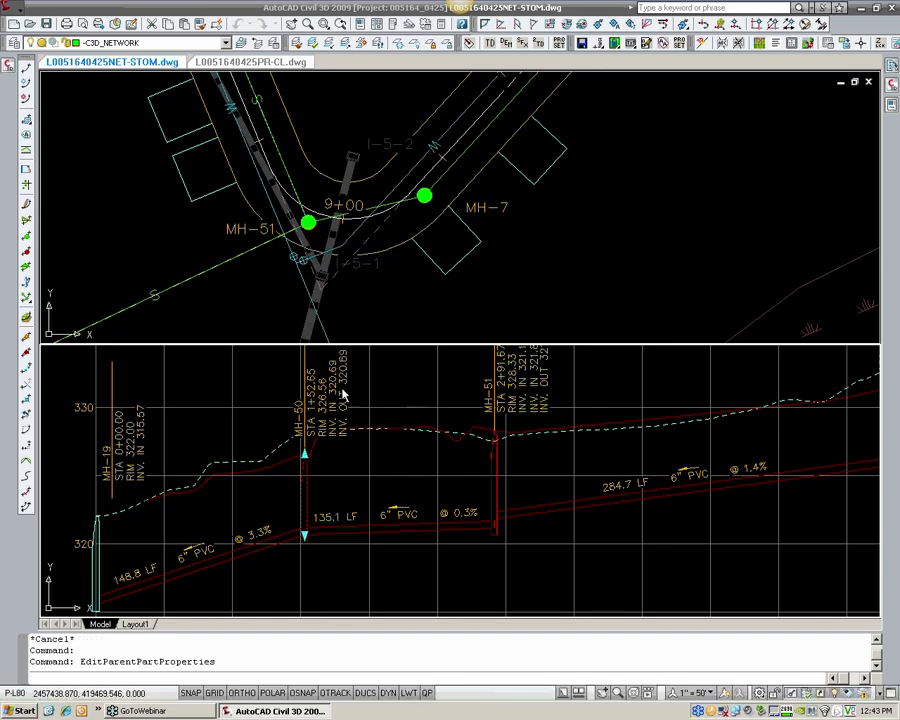
click(472, 222)
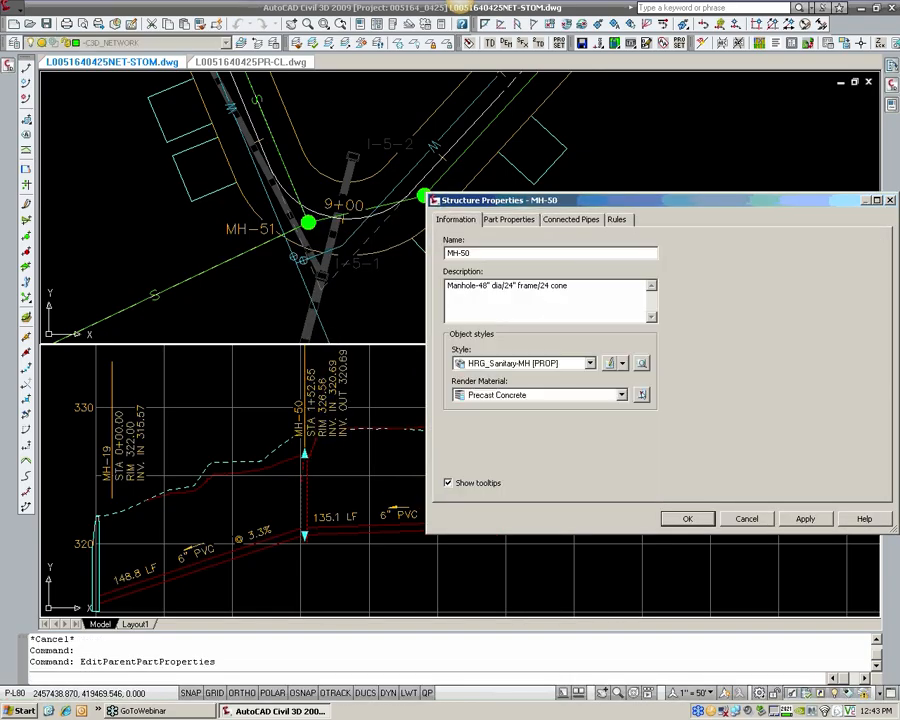
click(507, 364)
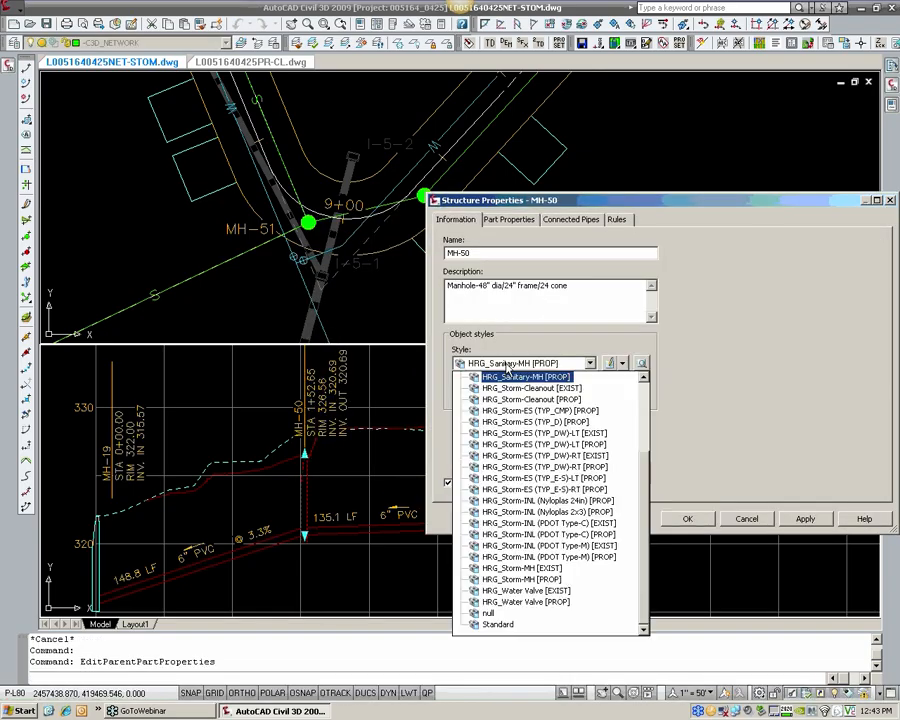
click(643, 379)
click(513, 378)
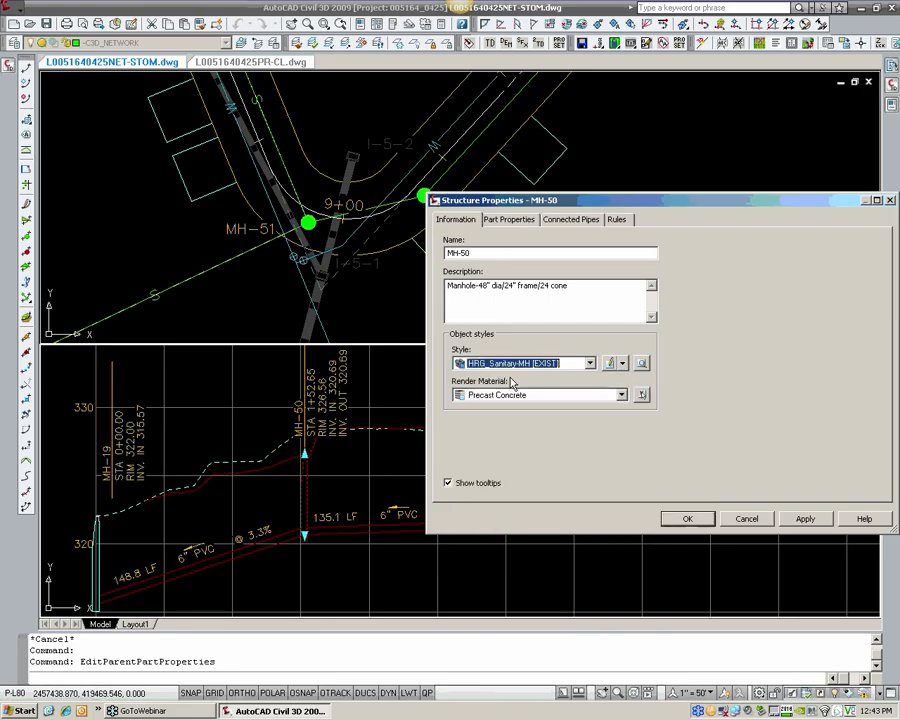
click(686, 518)
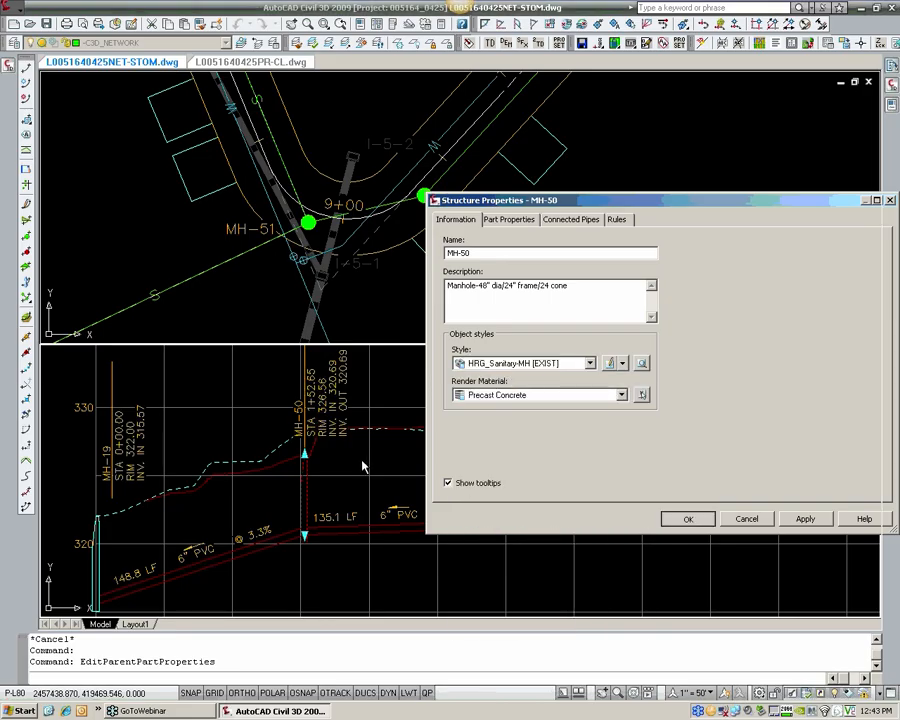
key(Escape)
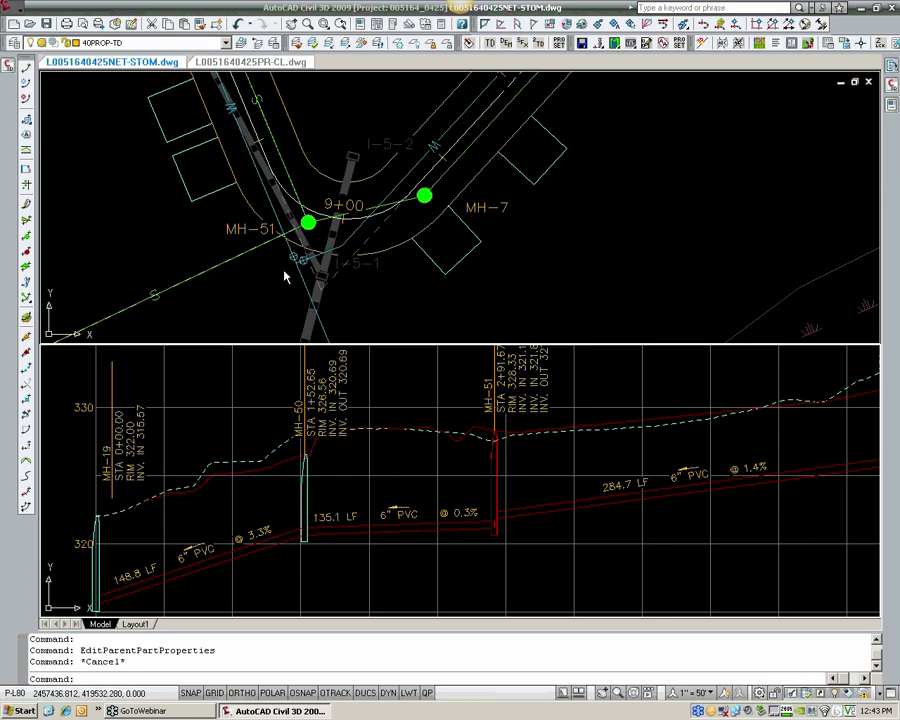
scroll(287, 271, down, 4)
scroll(301, 263, up, 6)
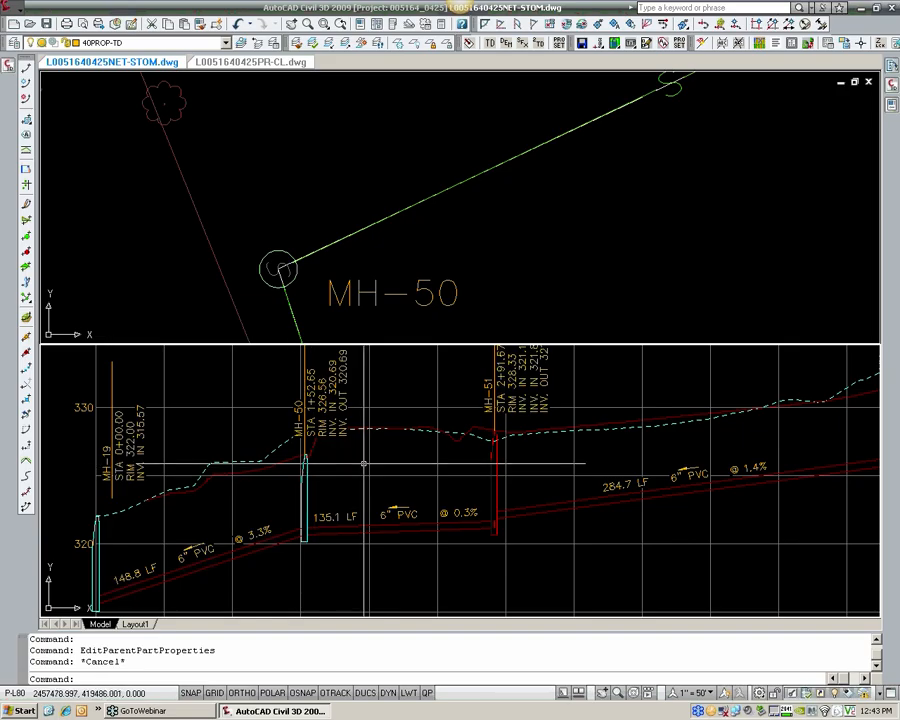
click(303, 466)
right_click(306, 467)
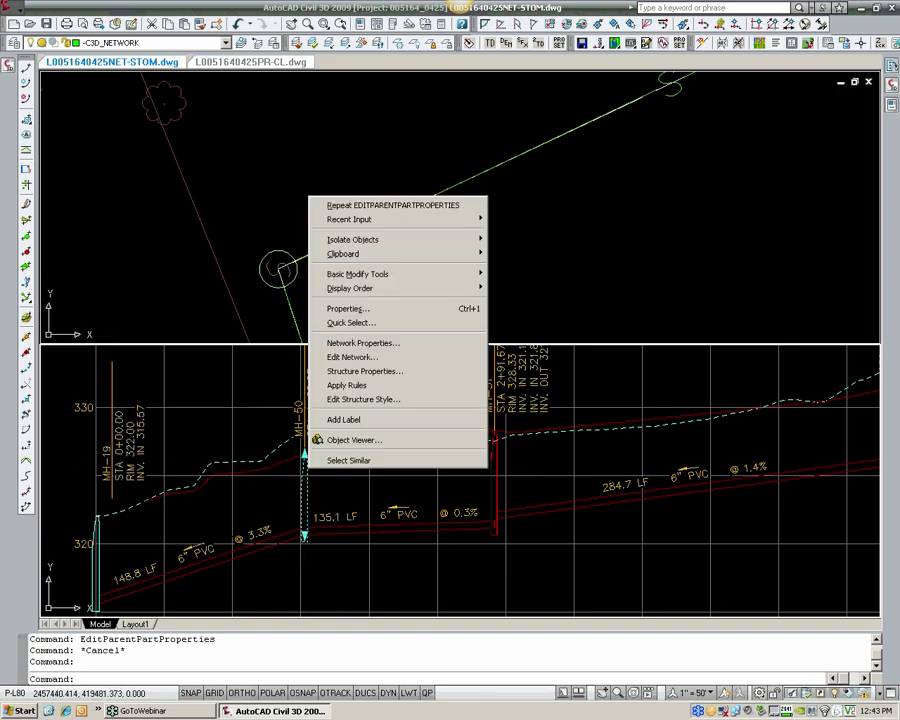
key(Escape)
key(Escape)
click(281, 532)
right_click(281, 532)
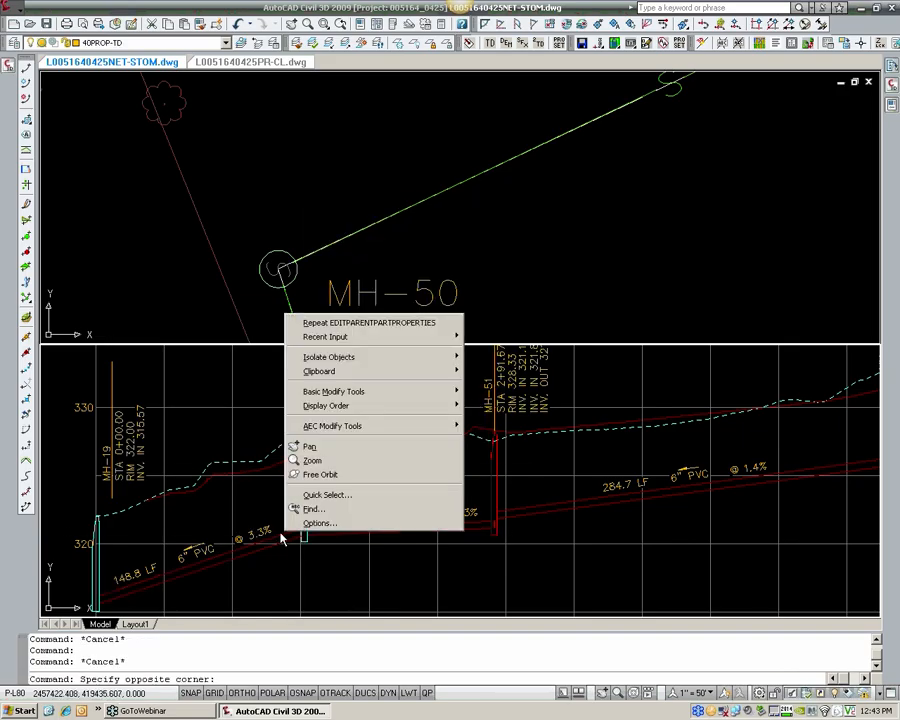
key(Escape)
key(Escape)
Step: Change the style of the pipe between MH-19 and MH-50 to HRG_Sanitary Lines [EXIST] in its pipe properties
click(281, 532)
right_click(283, 534)
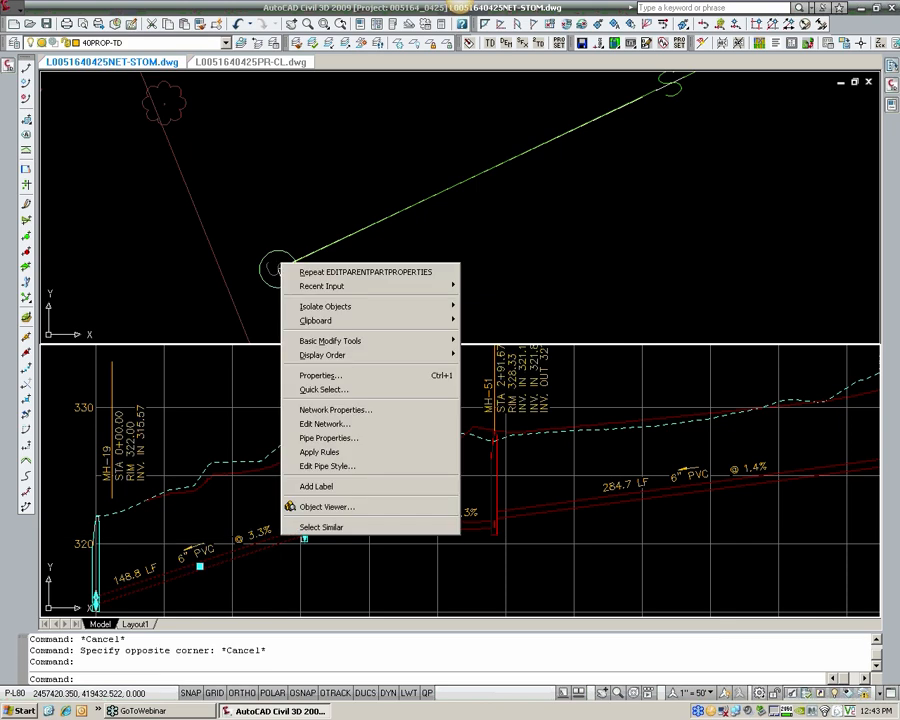
click(332, 445)
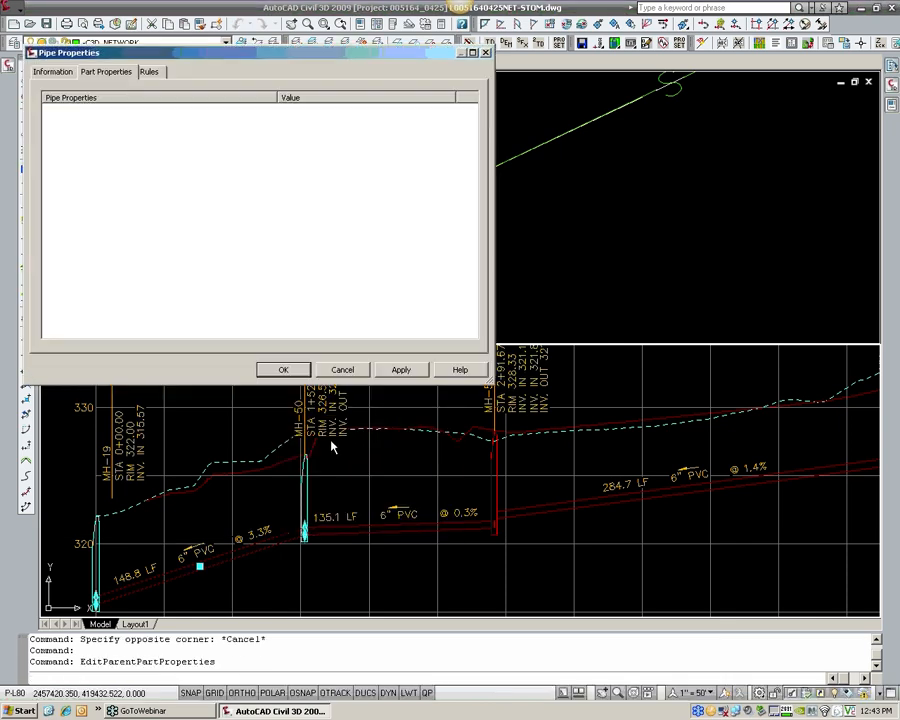
click(62, 75)
click(133, 219)
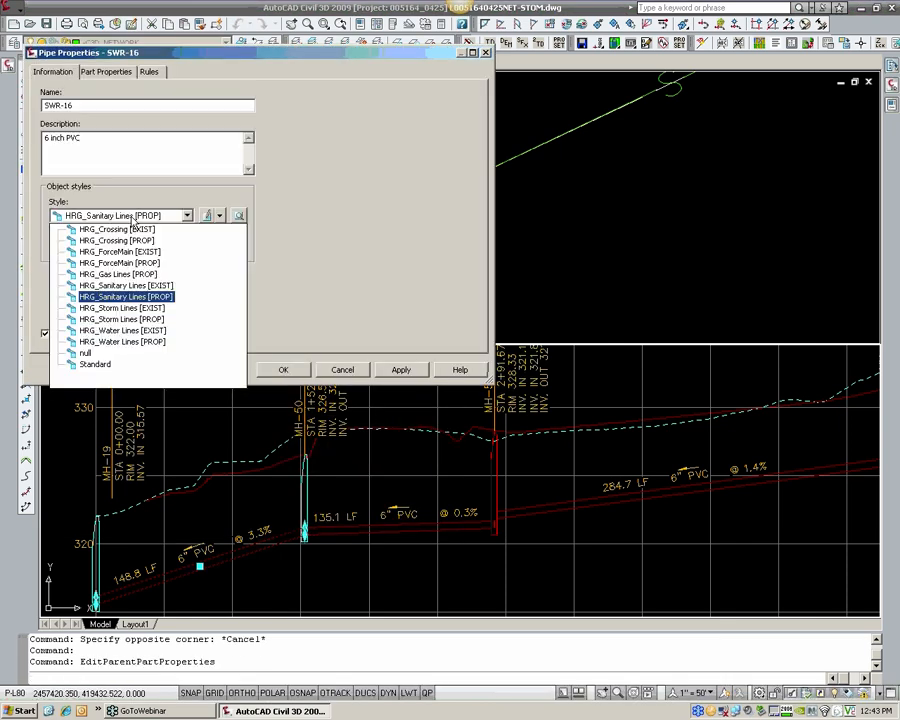
click(118, 280)
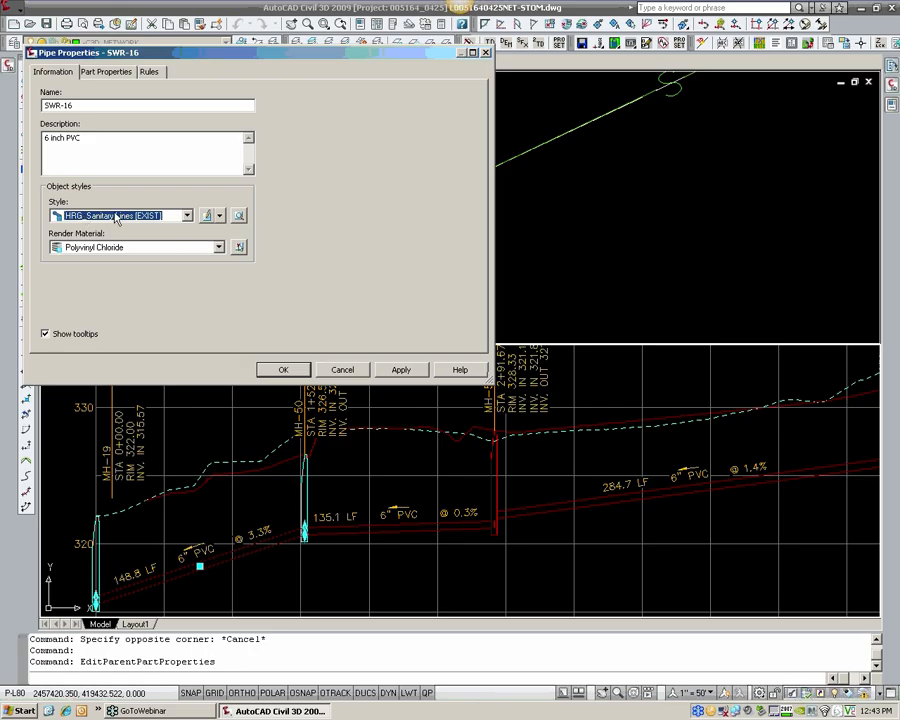
click(283, 369)
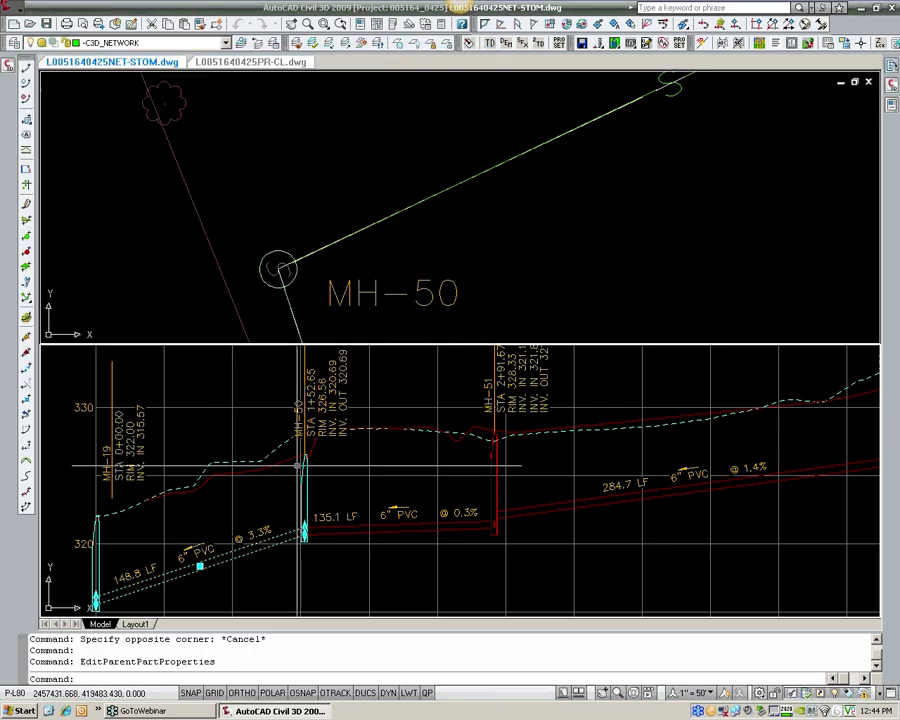
key(Escape)
key(Escape)
Step: Set the label style of the pipe label between MH-19 and MH-50 in the profile to HRG_Sanitary Profile [EXIST-EDGE]
scroll(351, 316, down, 3)
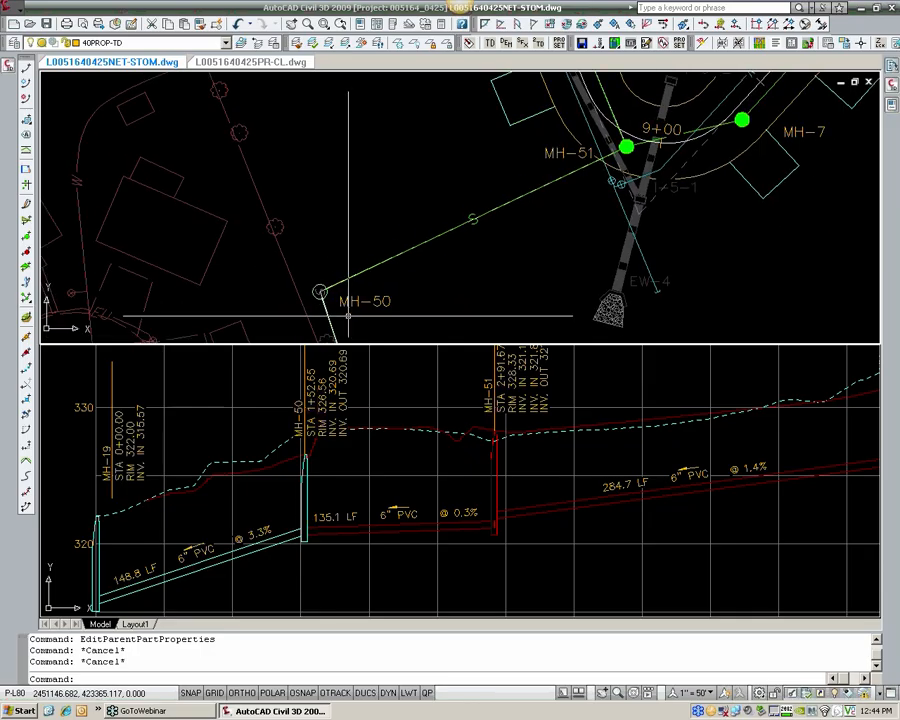
scroll(239, 216, up, 6)
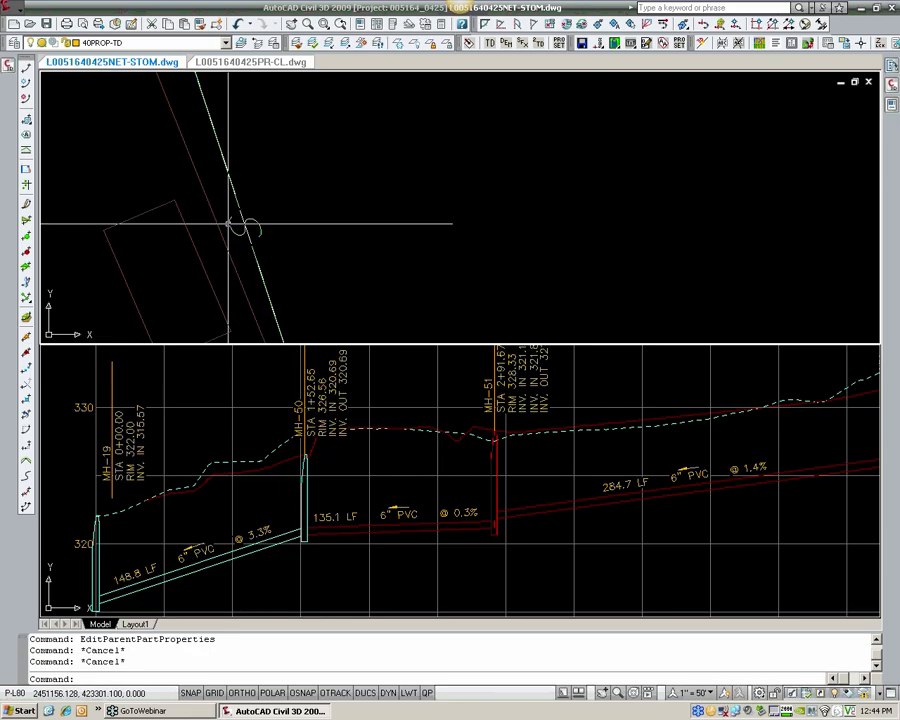
scroll(209, 200, down, 2)
key(Escape)
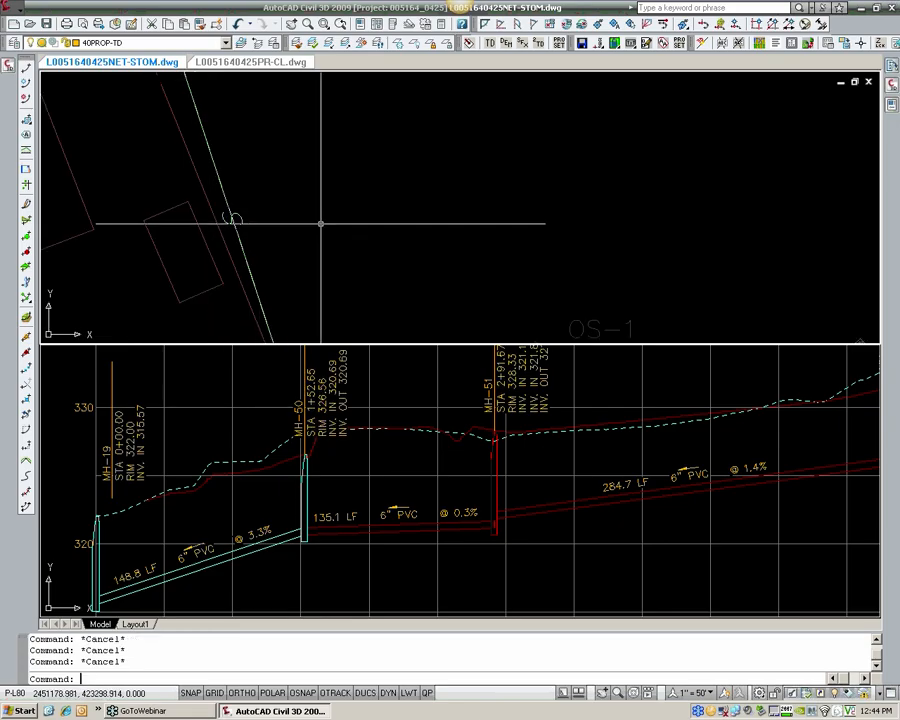
click(364, 443)
scroll(368, 447, down, 2)
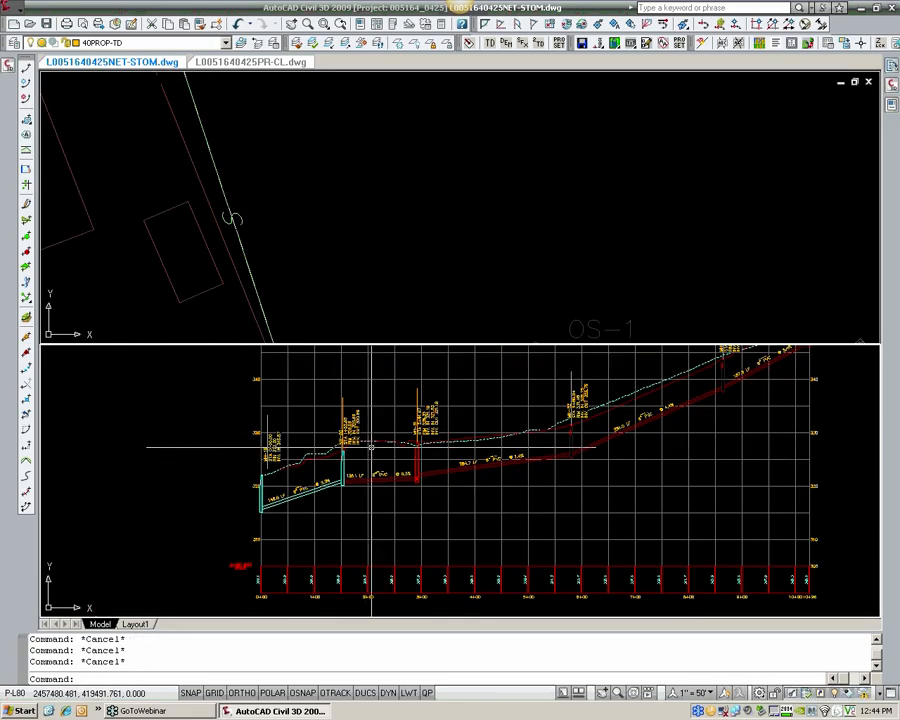
scroll(327, 483, up, 3)
click(327, 483)
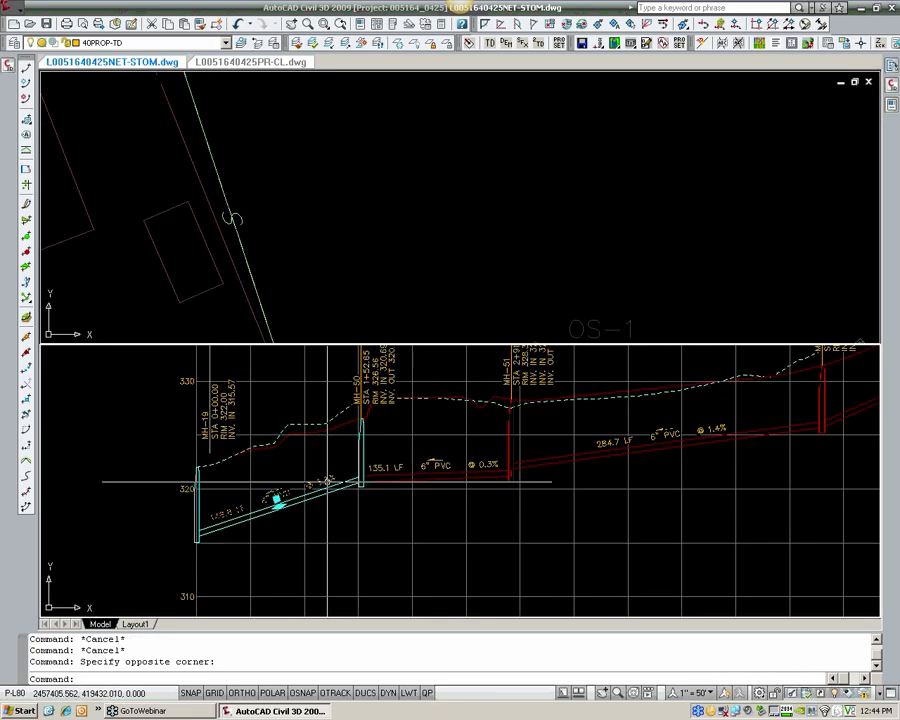
right_click(327, 483)
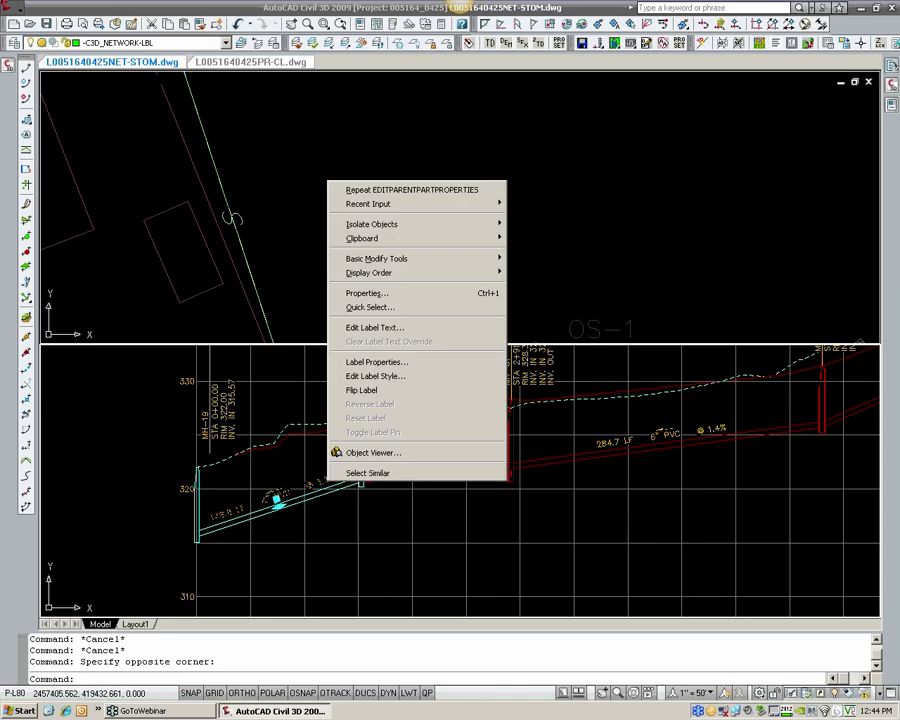
click(372, 377)
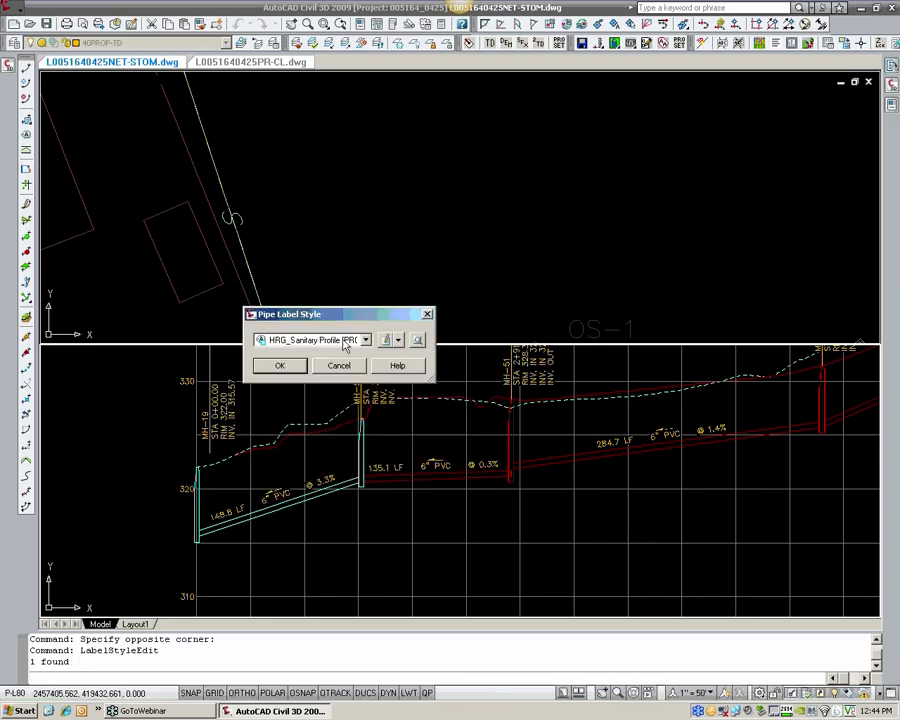
click(347, 341)
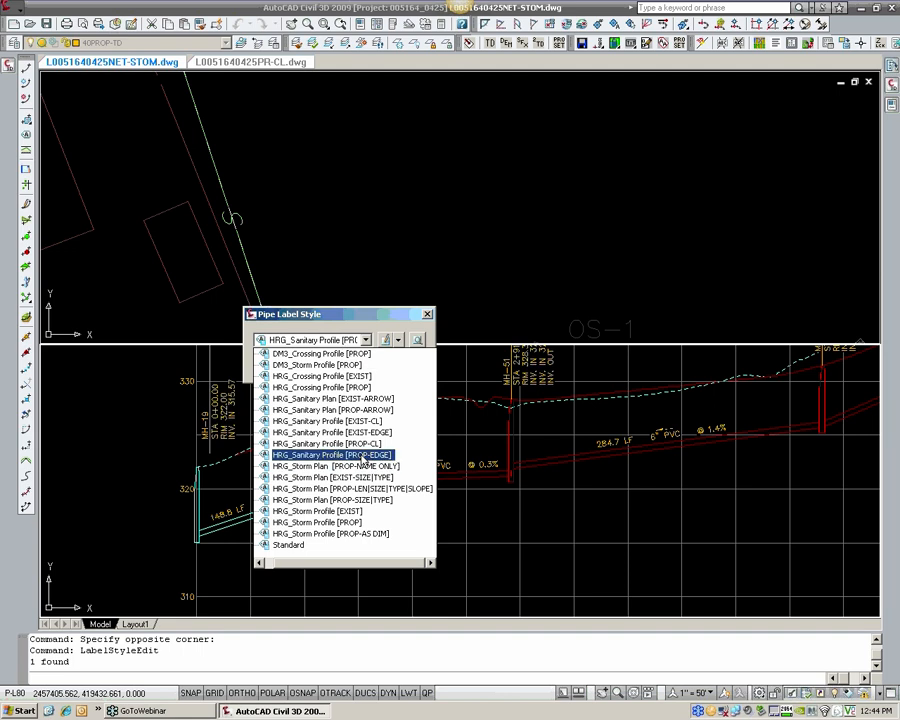
click(332, 432)
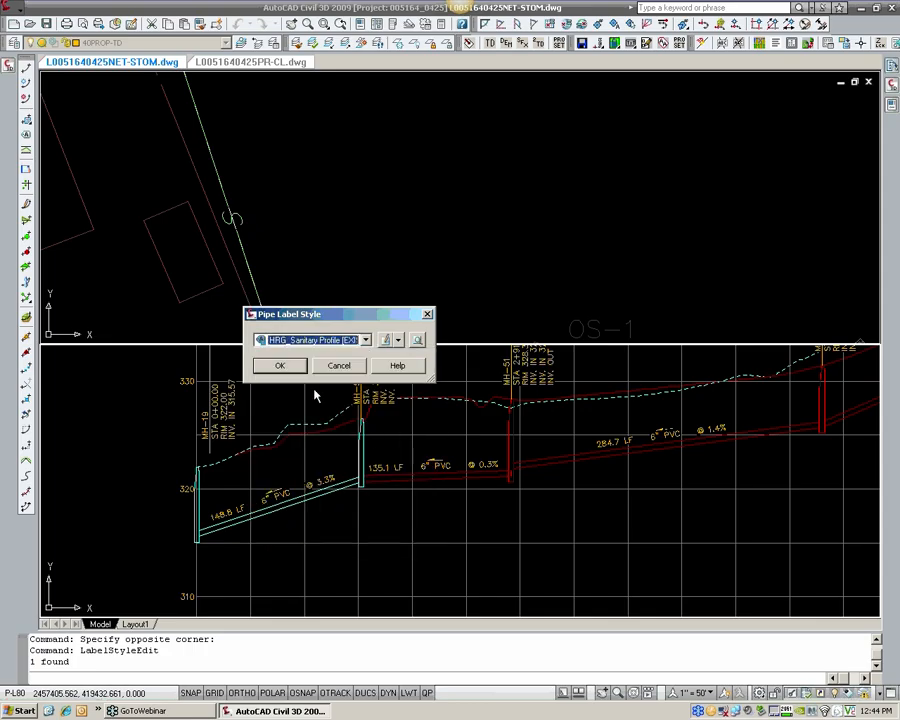
click(281, 366)
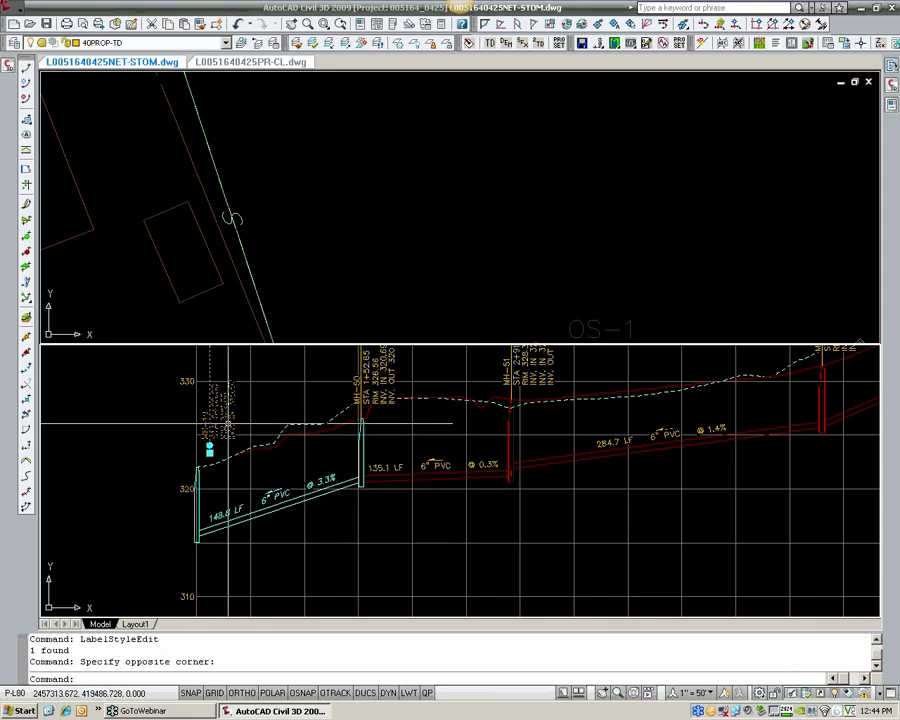
Step: Change the structure label style of MH-19 in the profile to HRG_Sanitary Profile [EXIST]
right_click(228, 424)
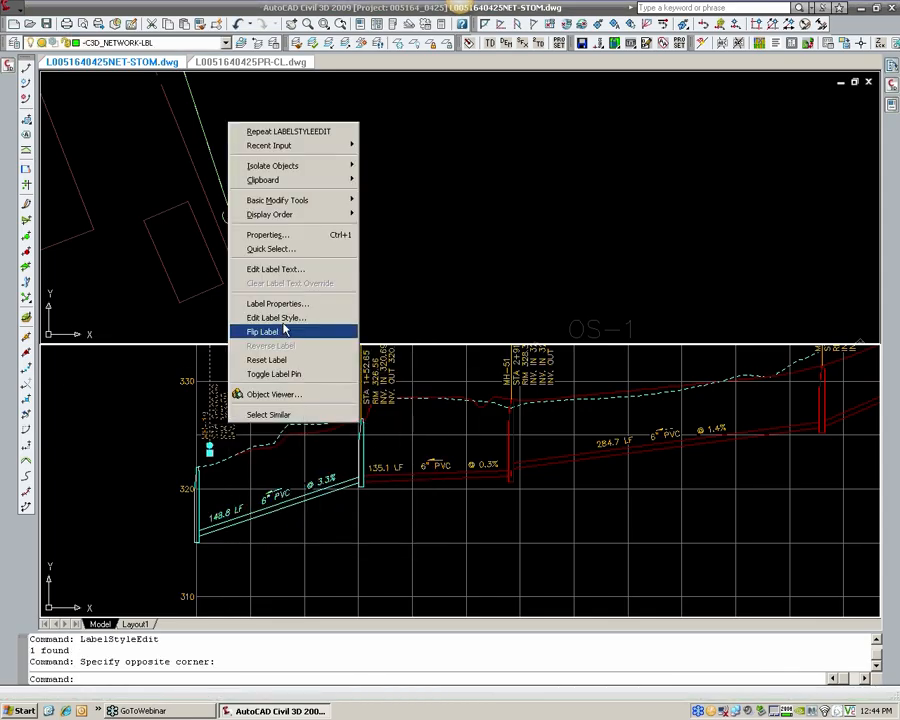
click(285, 327)
click(300, 341)
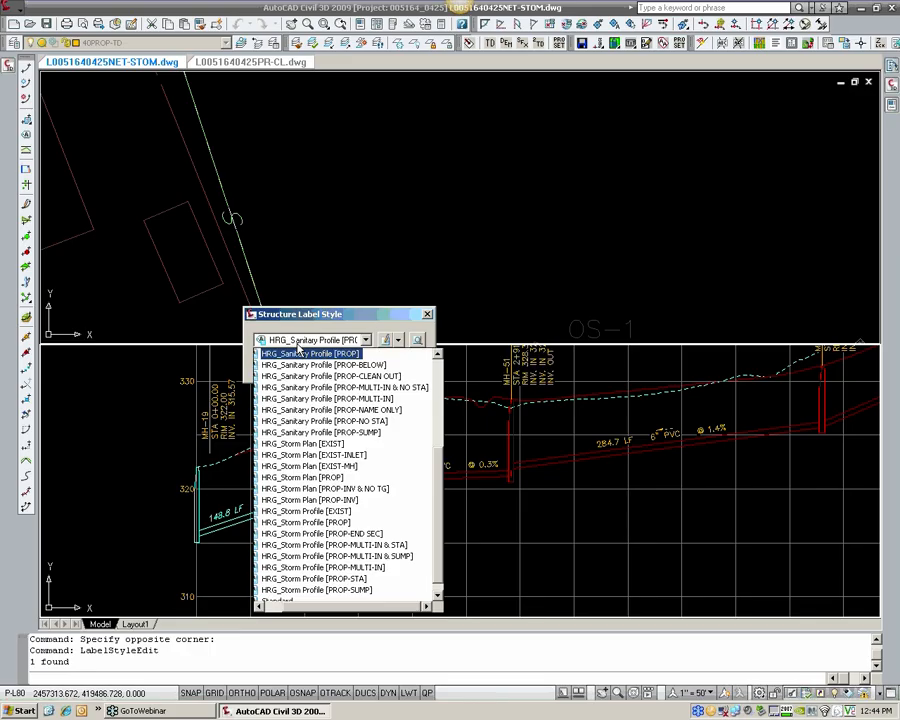
click(437, 356)
click(437, 356)
click(437, 356)
click(437, 356)
click(437, 356)
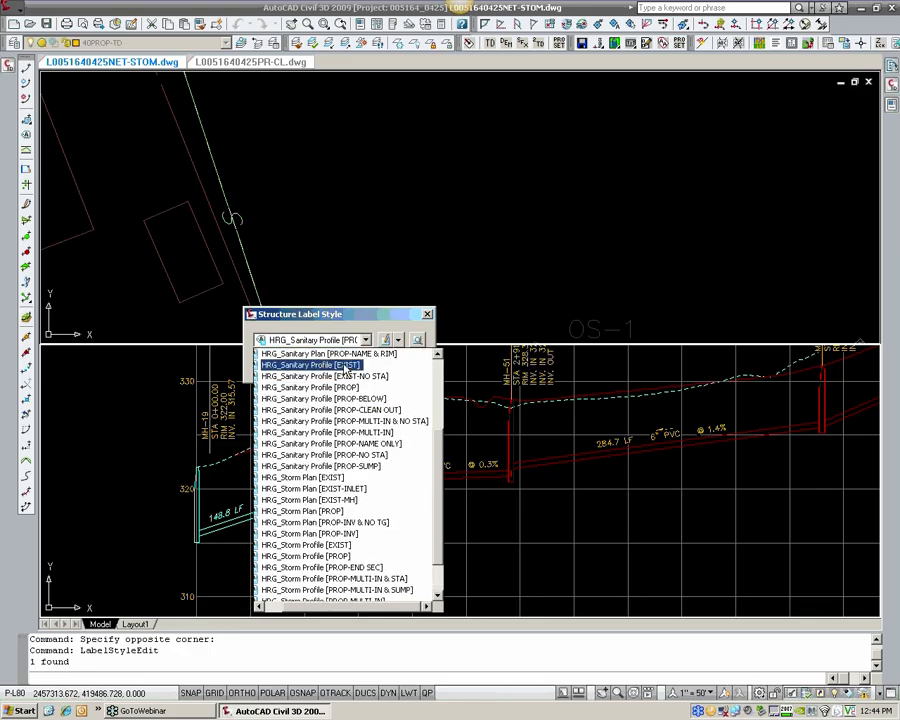
click(335, 376)
click(281, 366)
key(Escape)
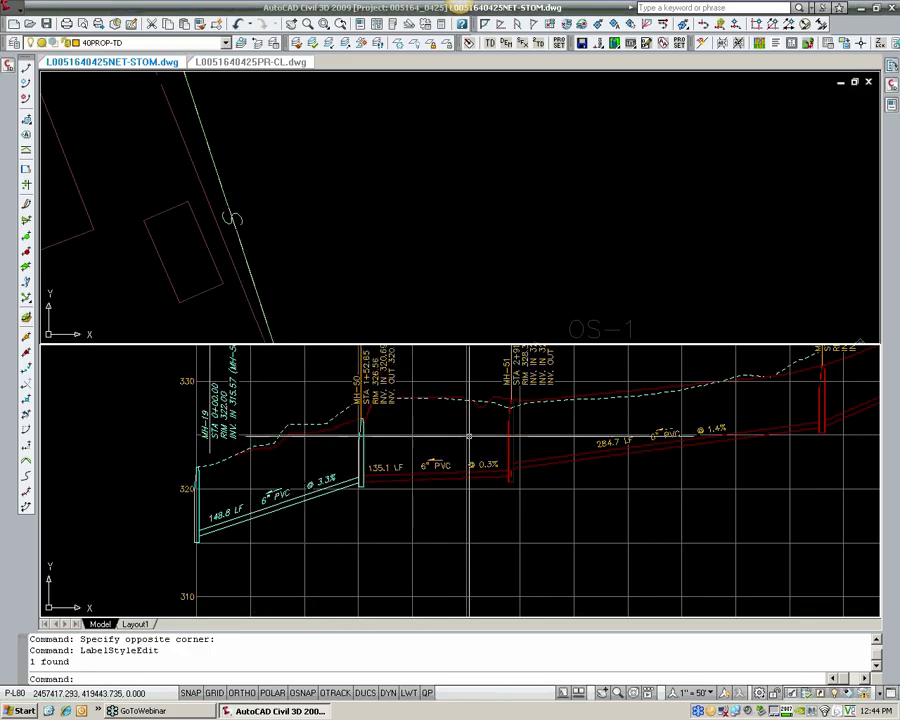
Step: Change the structure label style of MH-51 in the profile to HRG_Sanitary Profile [PROP-MULTI-IN]
scroll(424, 438, up, 3)
scroll(424, 438, up, 2)
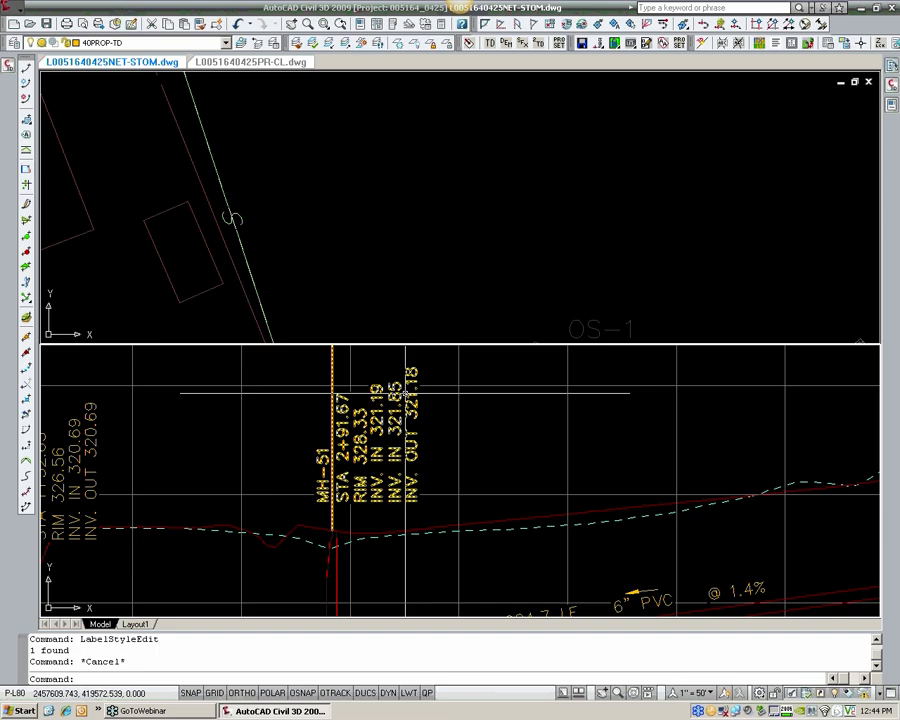
middle_drag(352, 417, 351, 448)
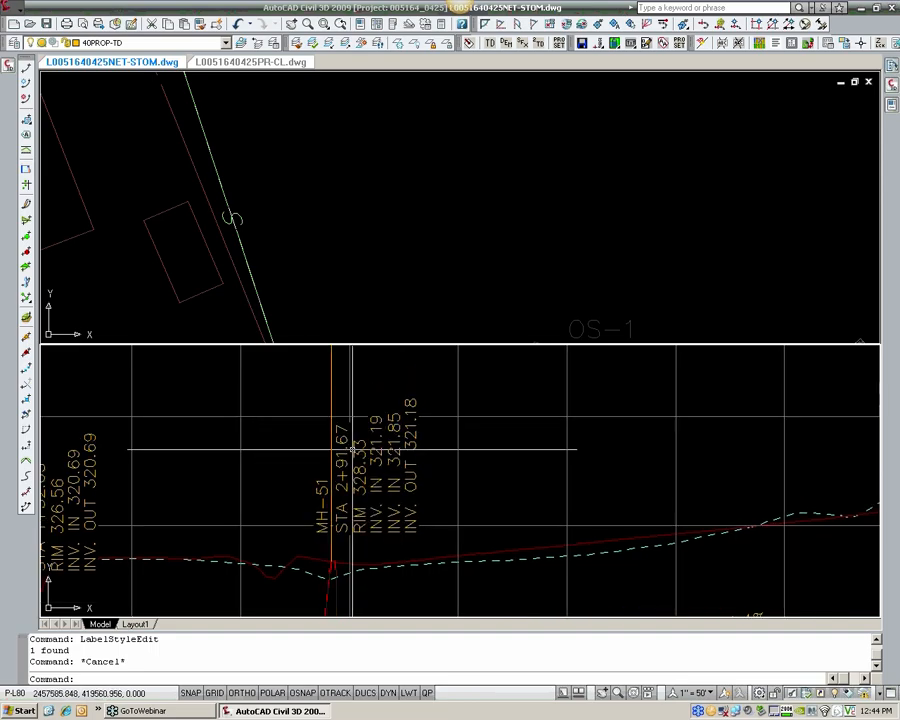
click(395, 448)
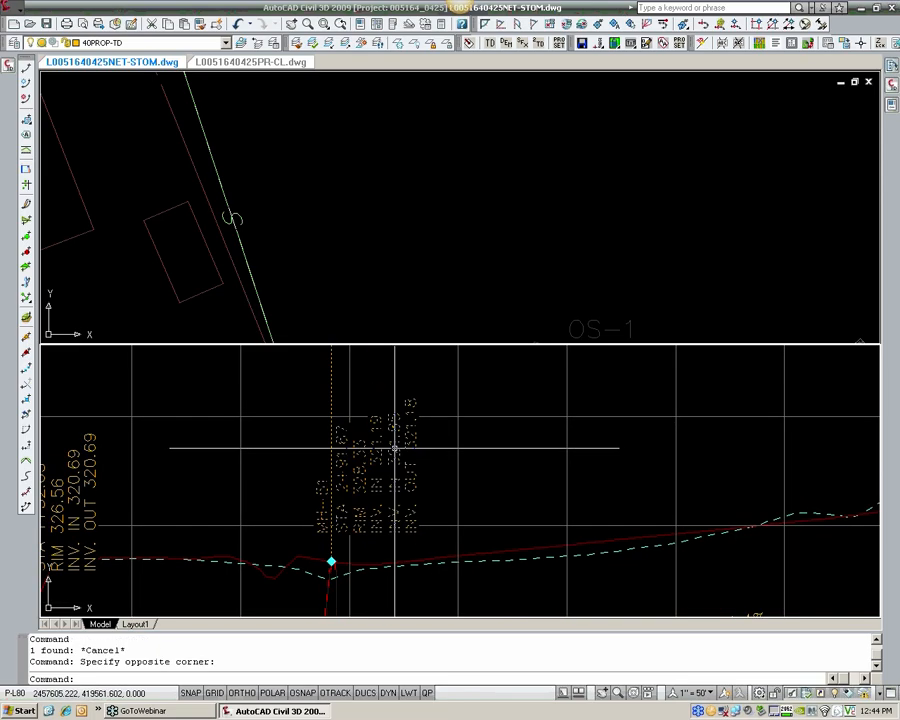
right_click(395, 448)
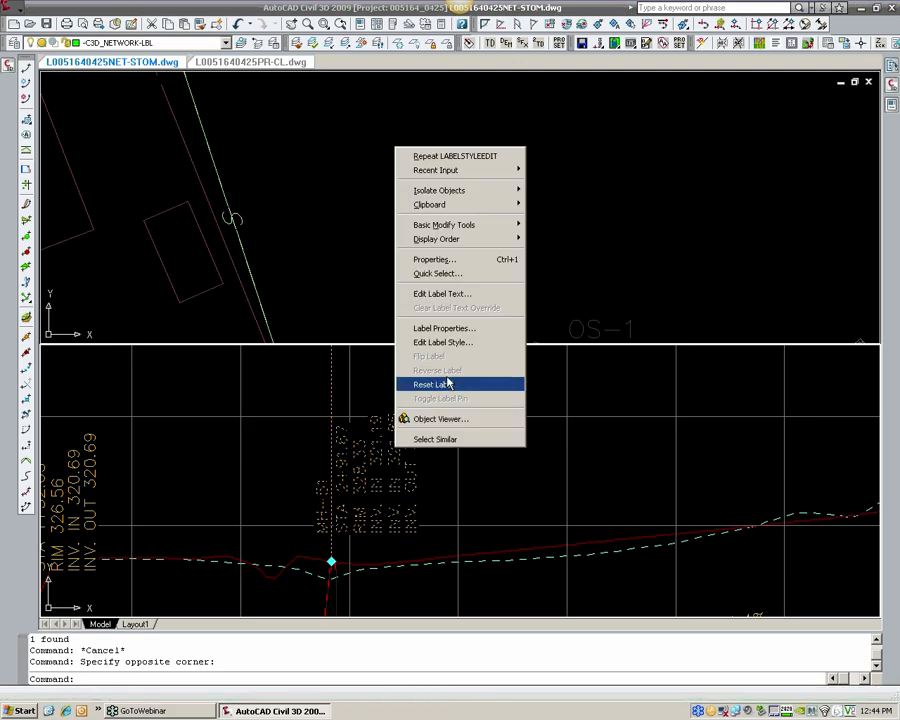
click(446, 344)
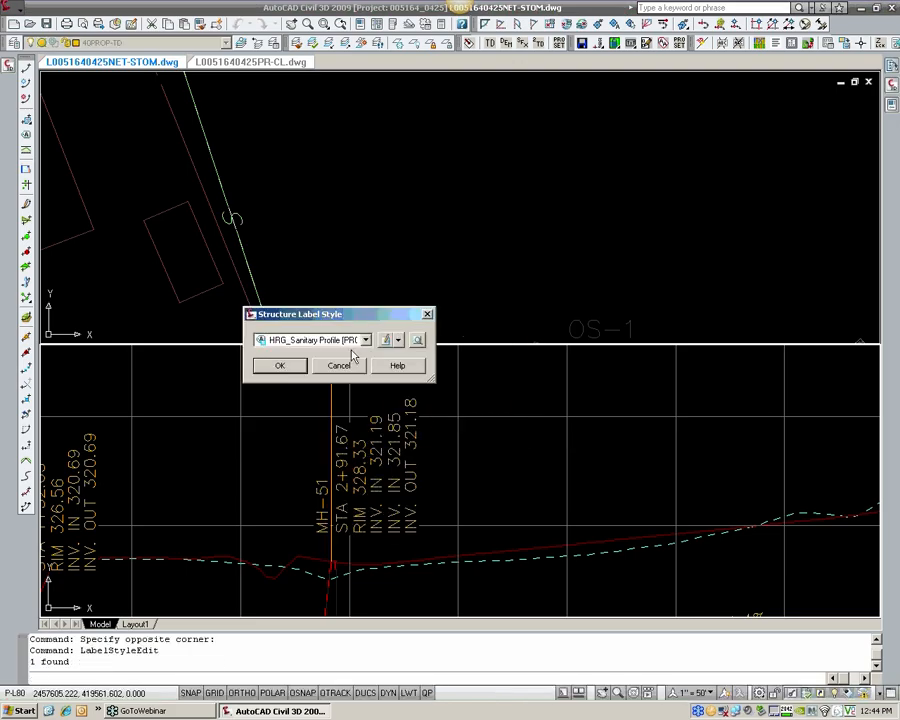
click(343, 340)
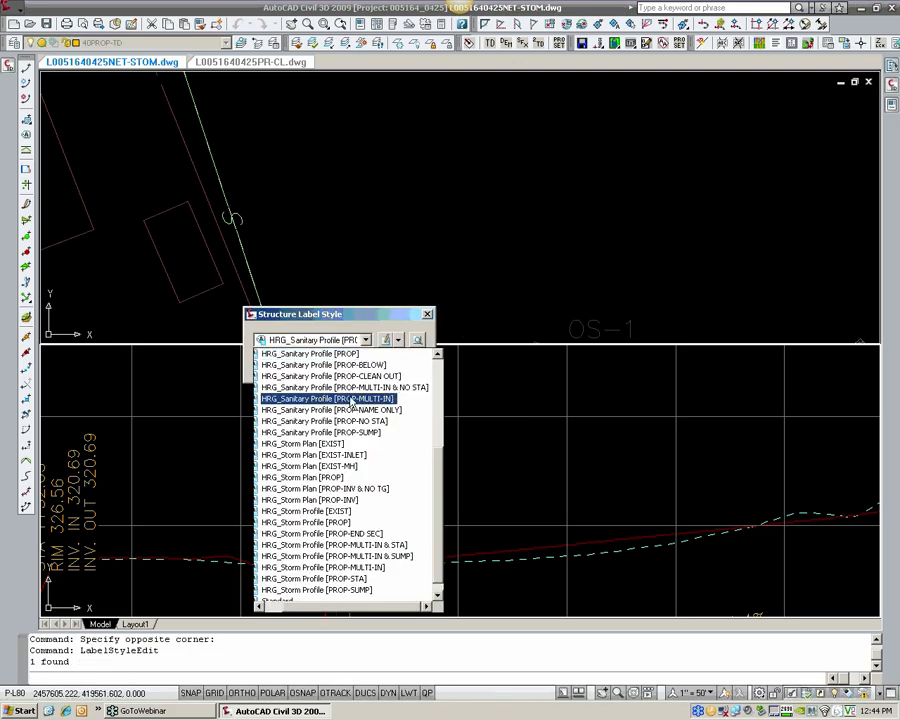
scroll(340, 388, up, 2)
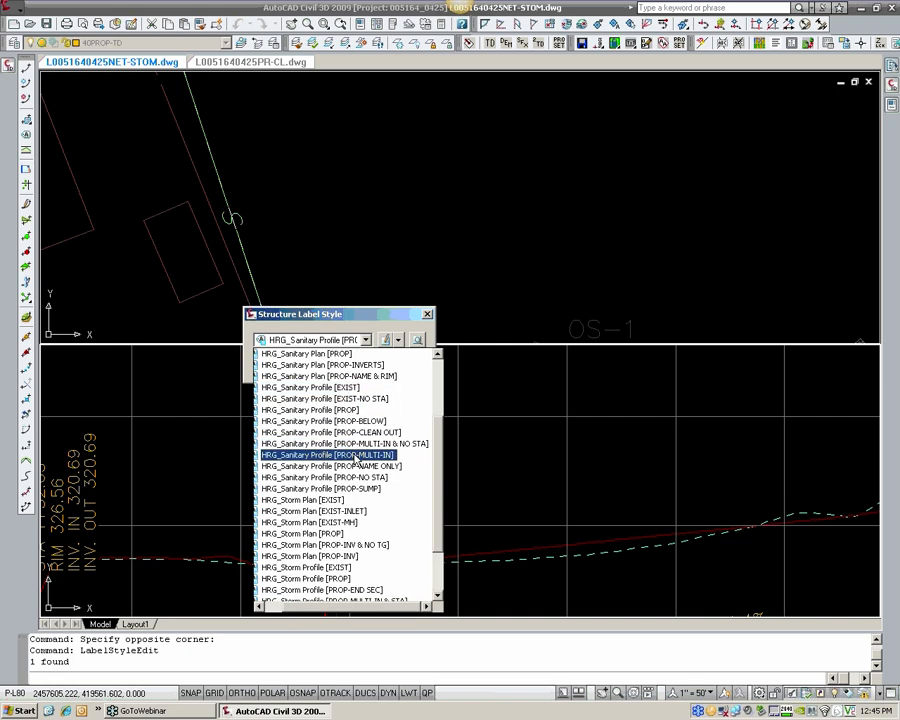
click(355, 457)
click(303, 369)
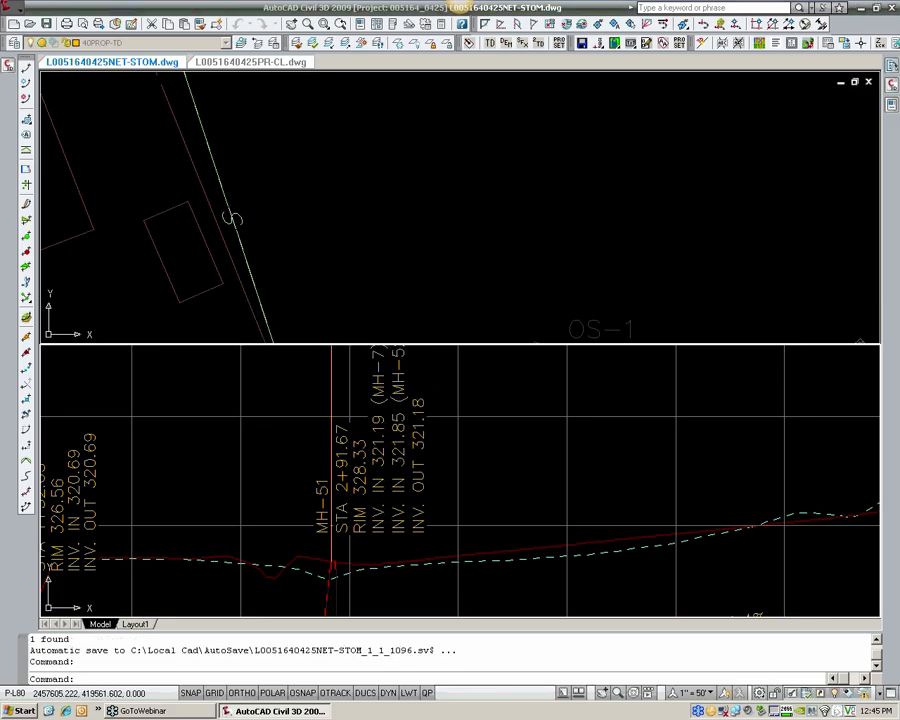
Step: Save the drawing and rename manhole MH-52 as MH-99 in its structure properties
scroll(442, 409, down, 2)
middle_drag(442, 409, 437, 439)
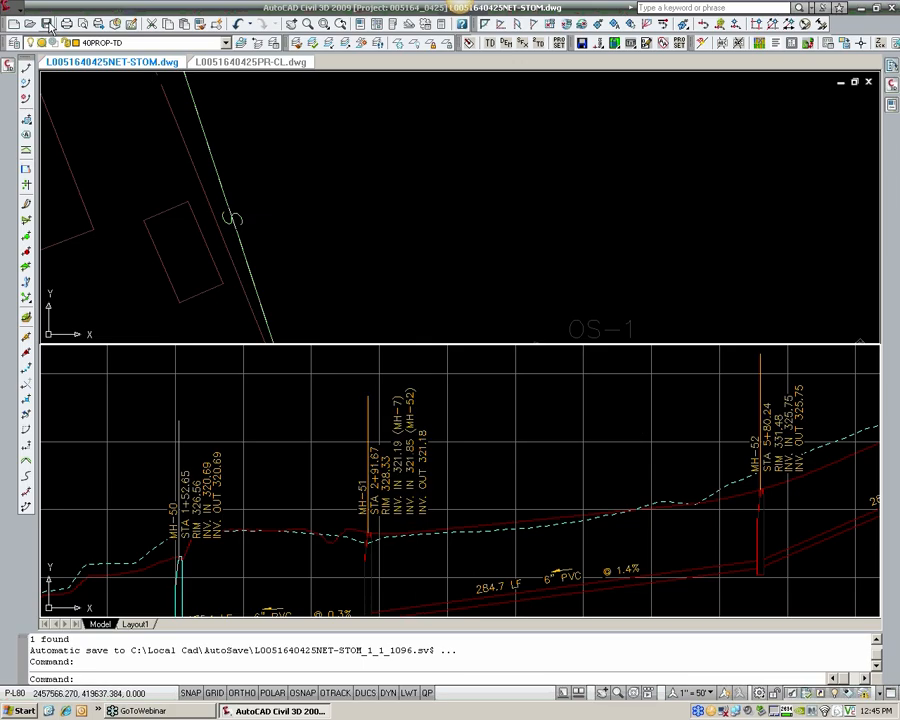
click(763, 498)
key(ctrl+s)
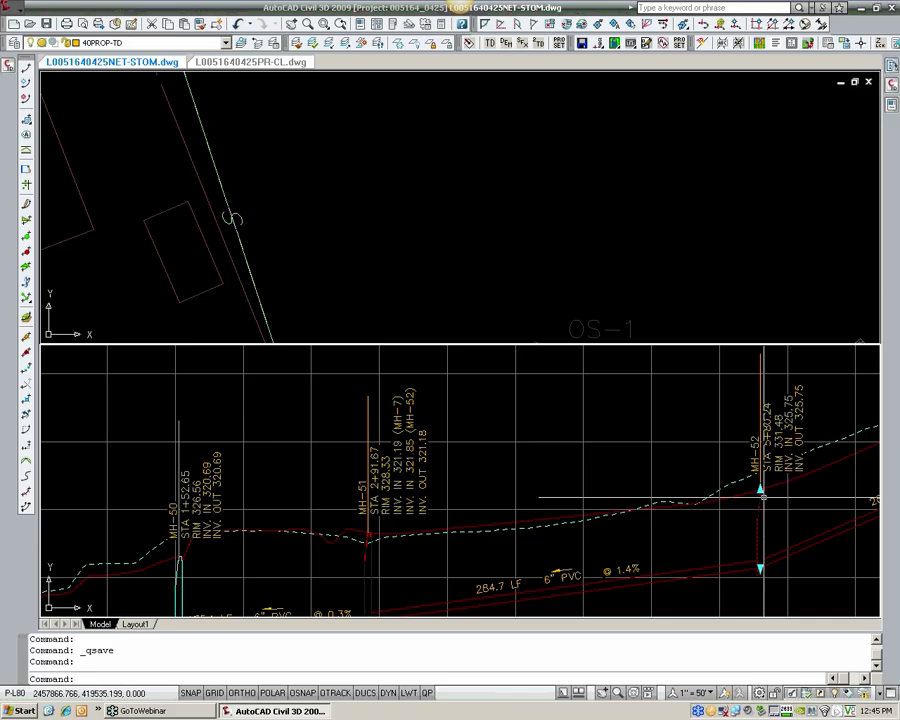
right_click(763, 497)
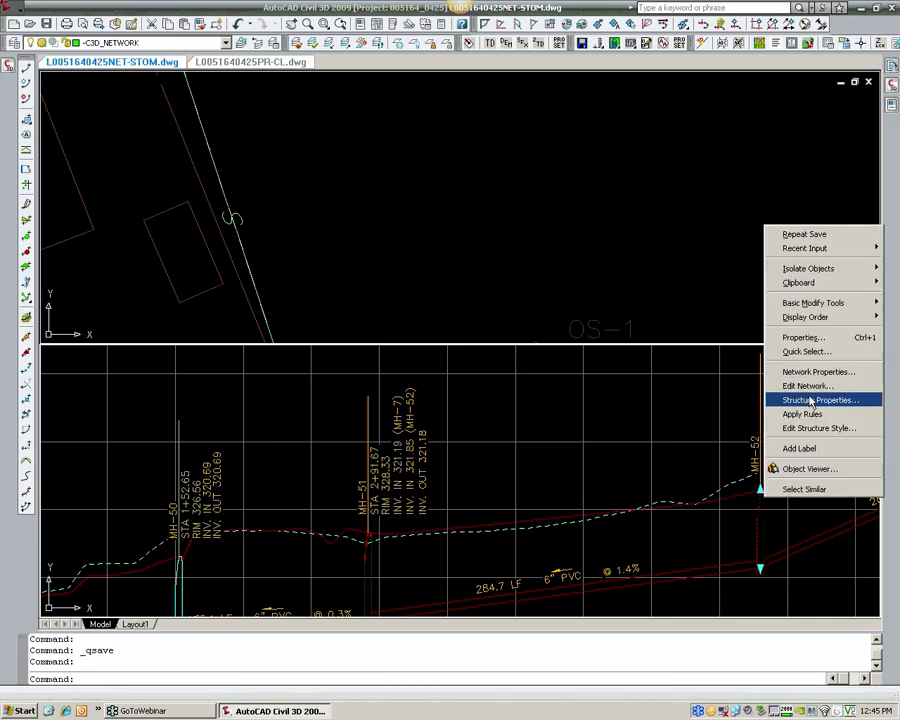
click(812, 401)
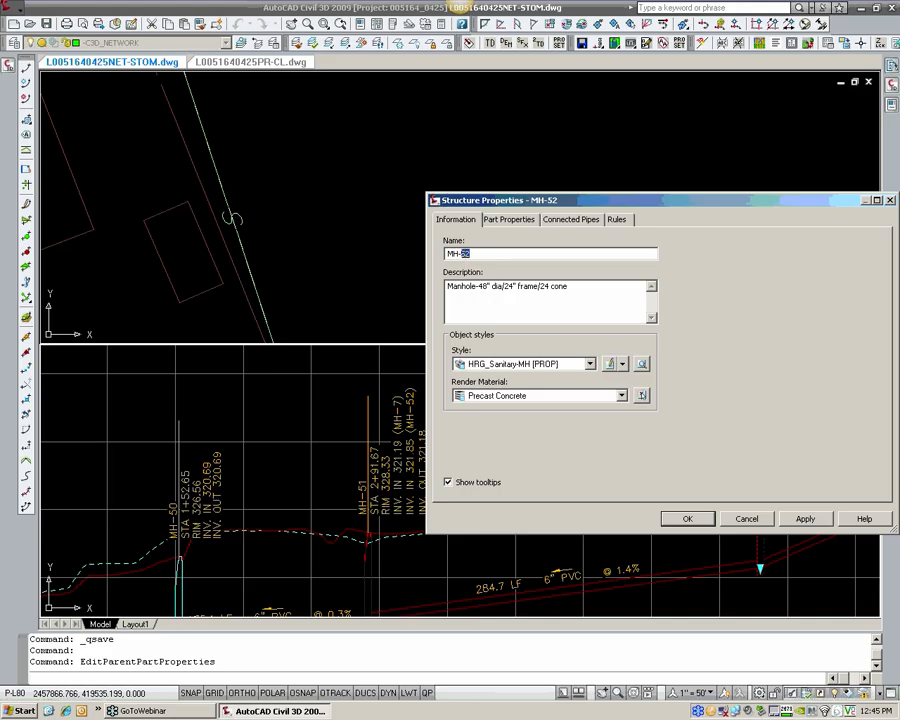
click(688, 519)
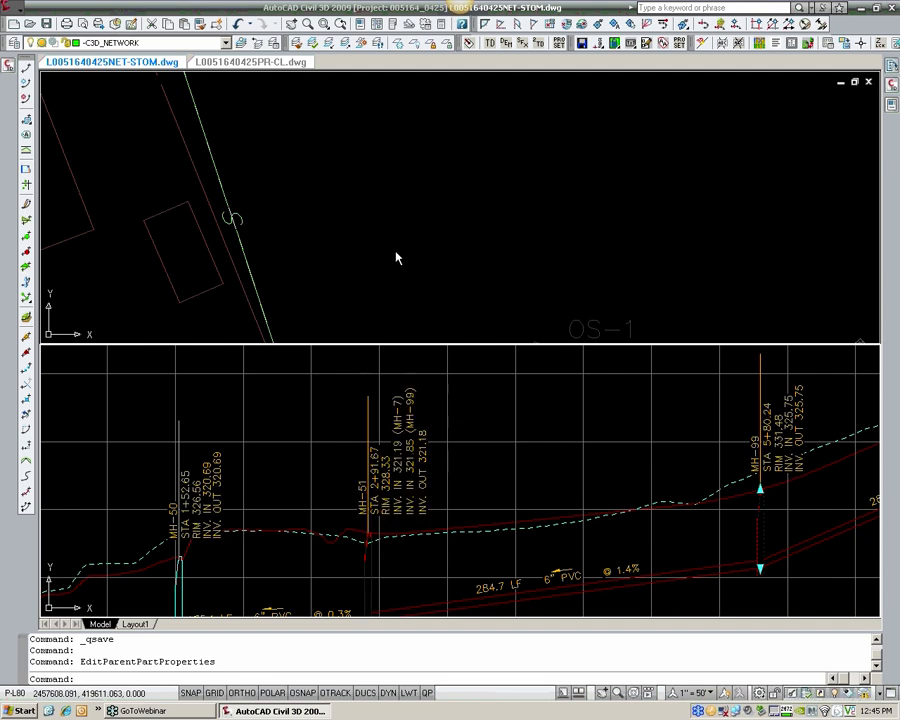
Step: Examine the manhole label of MH-99 near station 6+00 in the plan view
scroll(396, 259, down, 5)
scroll(474, 210, up, 4)
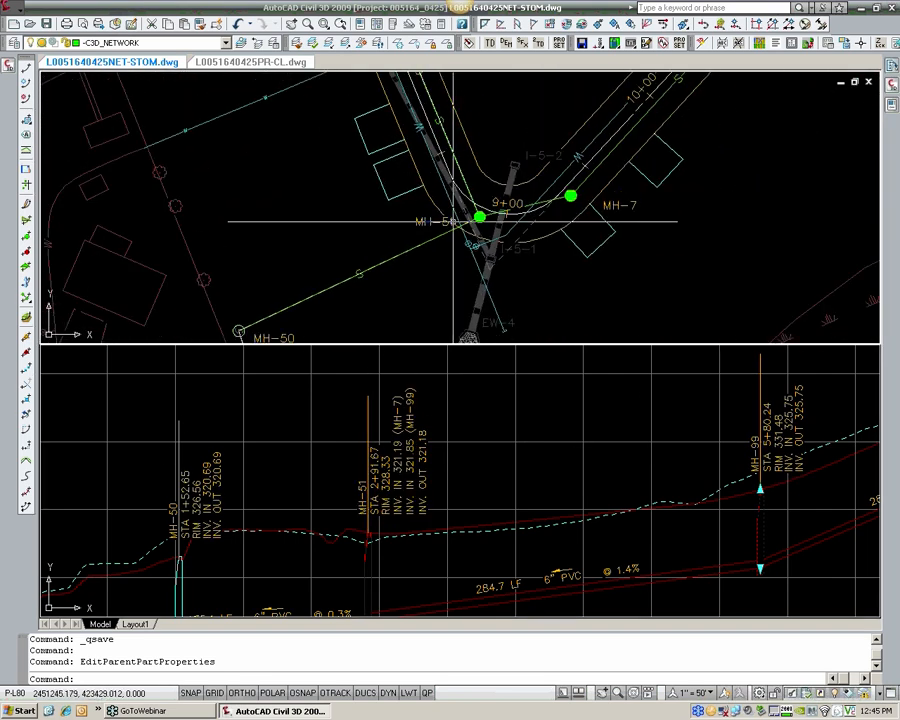
scroll(453, 221, down, 2)
scroll(466, 230, down, 2)
middle_drag(456, 194, 491, 313)
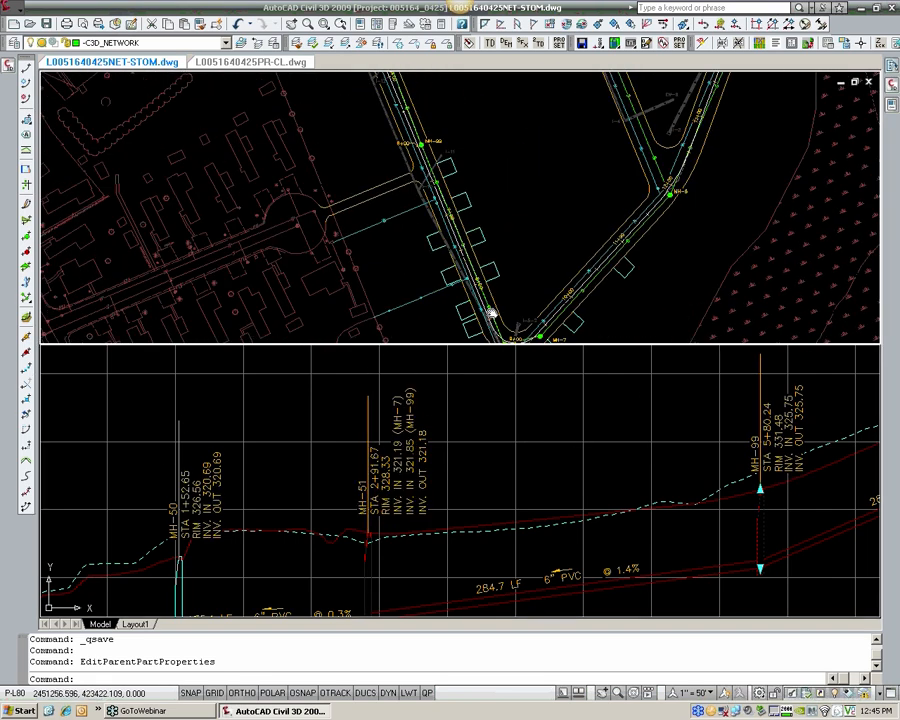
scroll(430, 140, up, 3)
scroll(402, 212, up, 3)
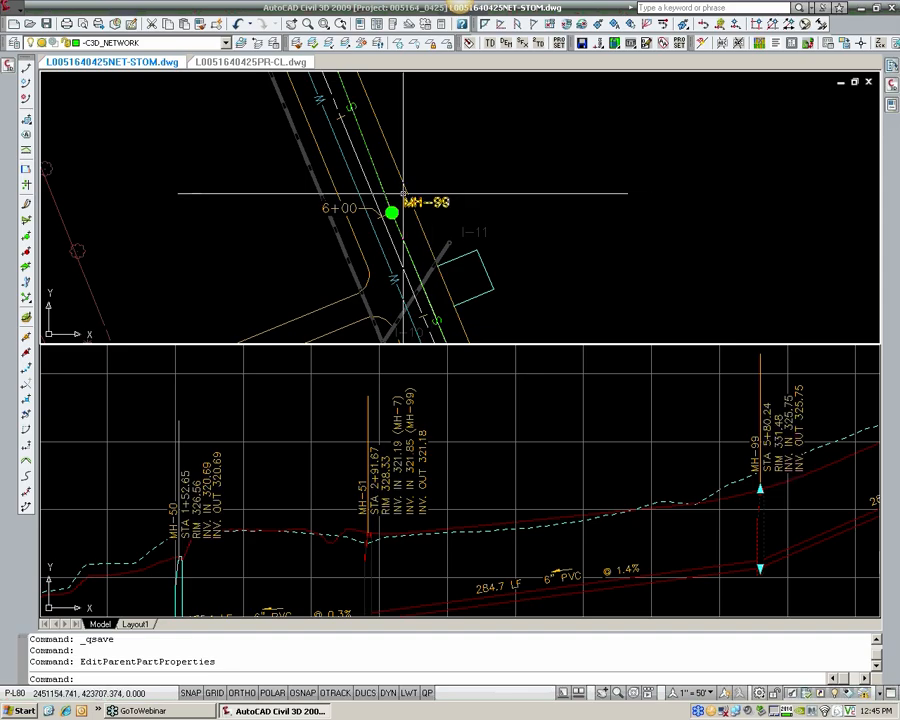
mouse_move(403, 192)
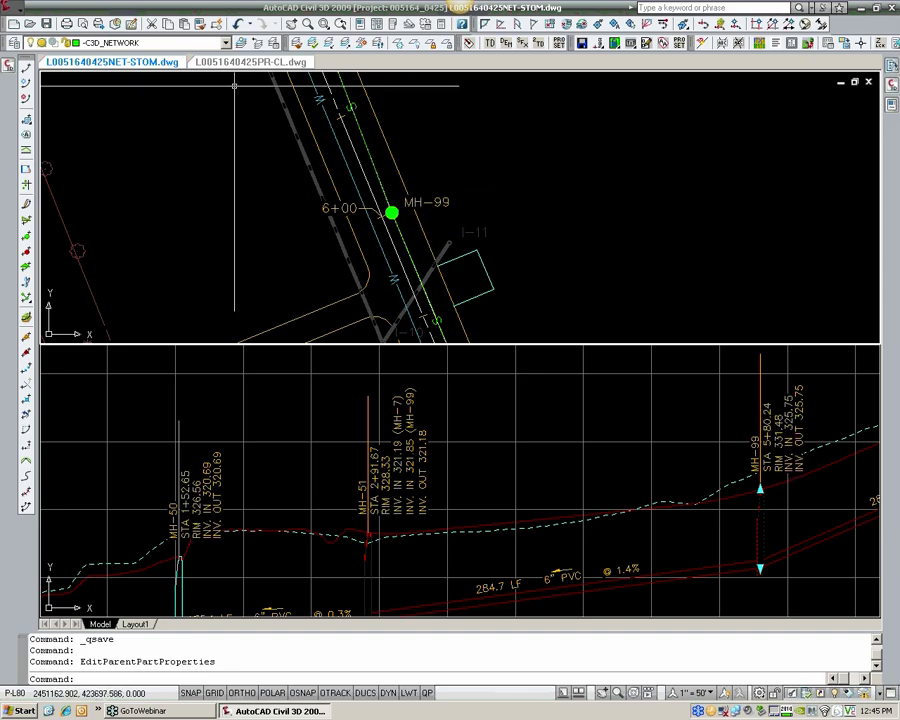
Step: Save the drawing
click(47, 24)
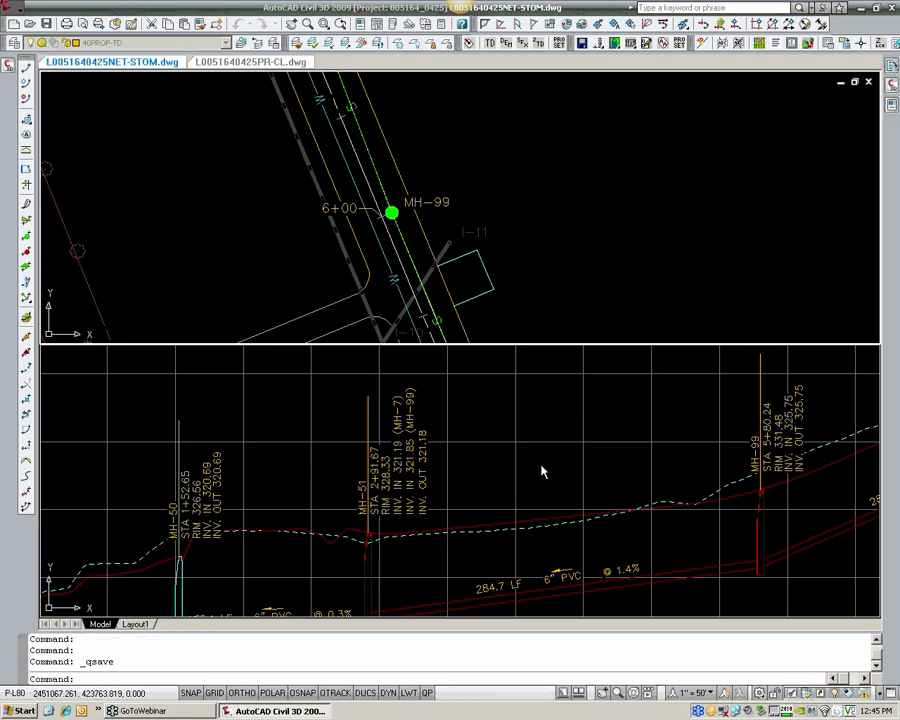
key(Escape)
click(425, 455)
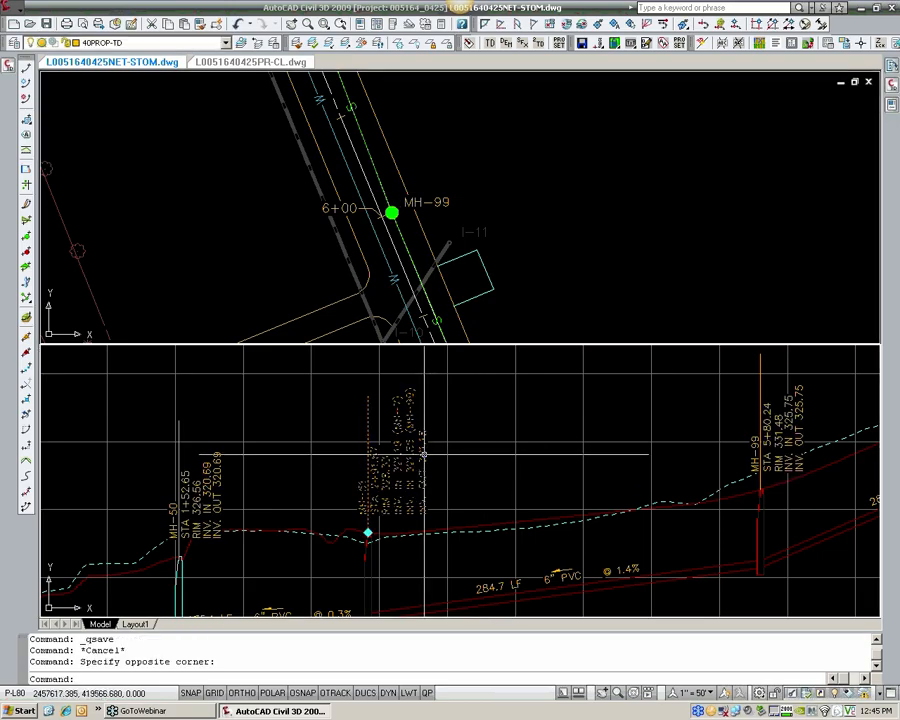
key(Escape)
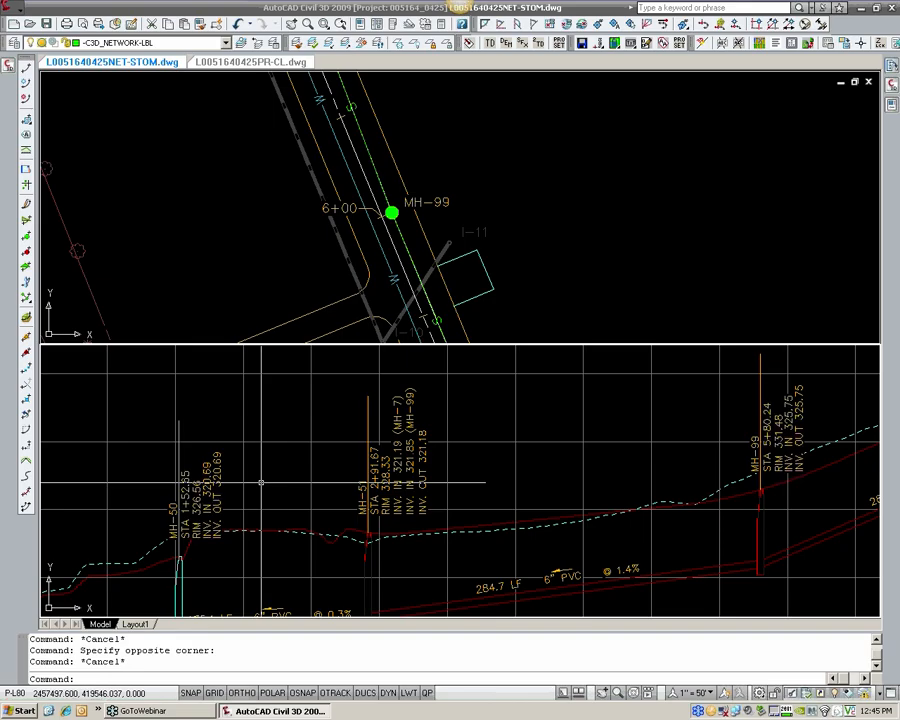
Step: Edit the INV. OUT text of the MH-50 profile label, adding "[to treatment plan]" after the Connected Pipe Invert Elevation field
middle_drag(261, 482, 561, 431)
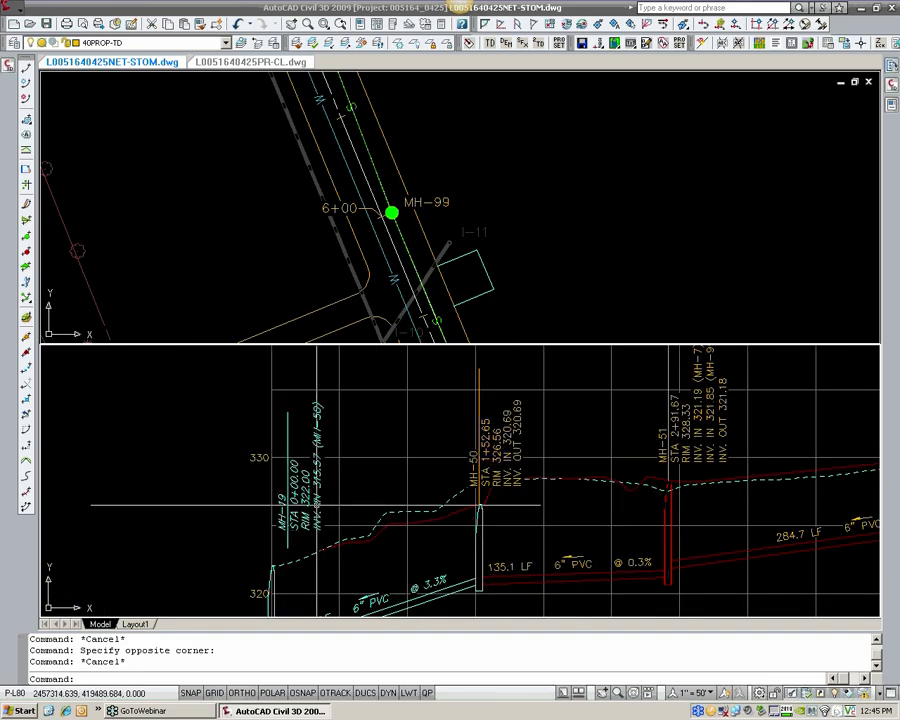
scroll(320, 497, up, 3)
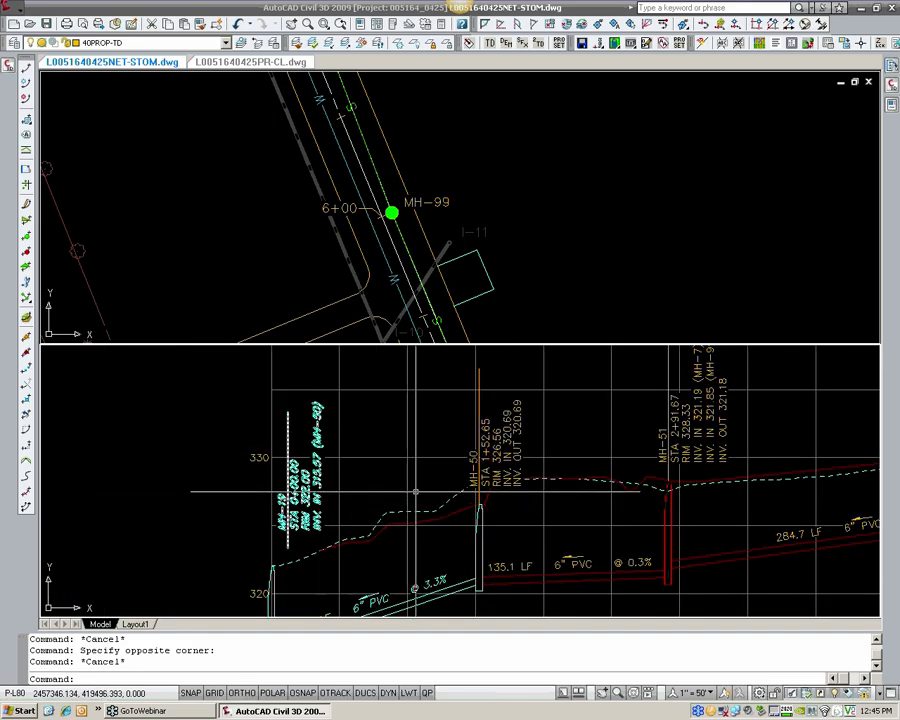
click(456, 459)
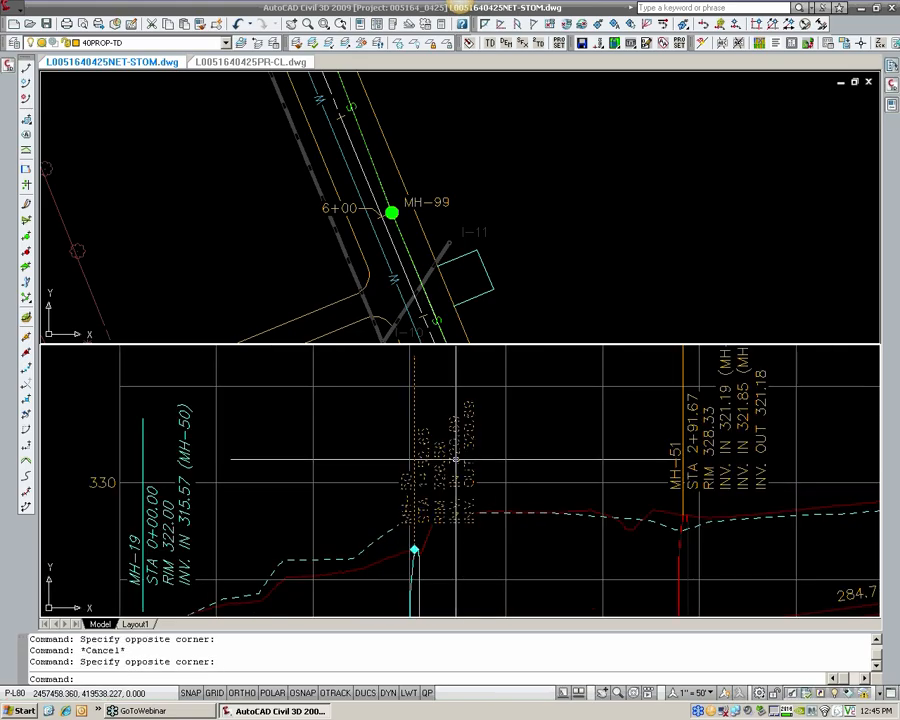
right_click(456, 459)
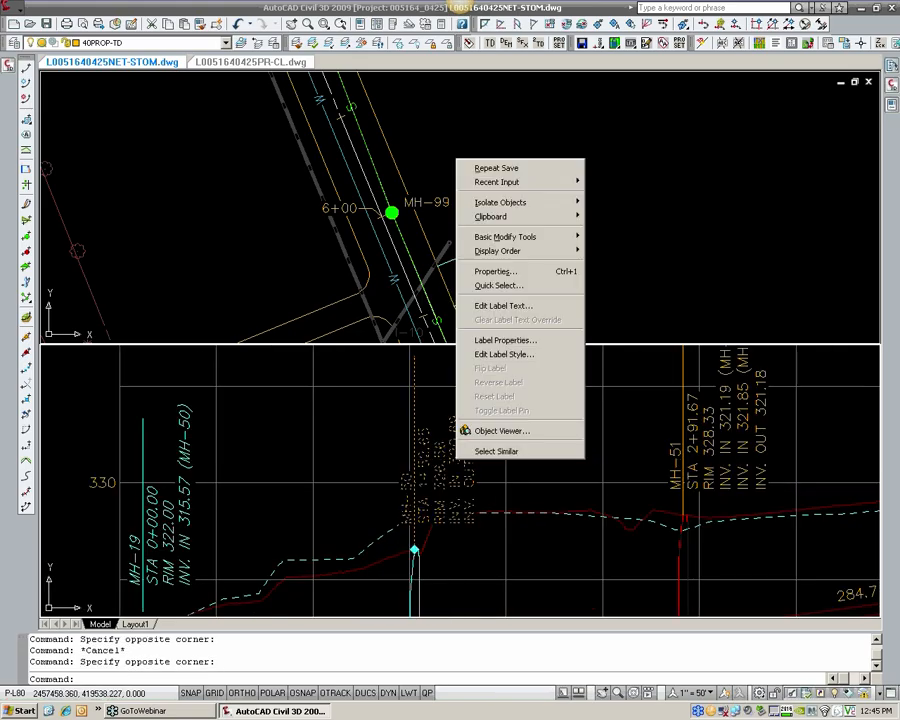
click(506, 306)
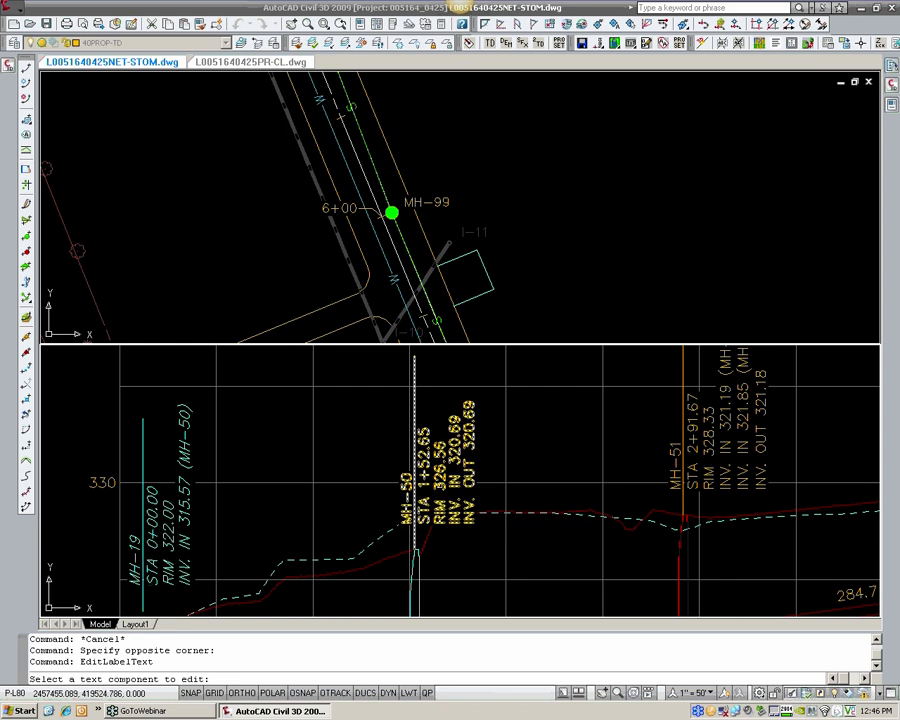
scroll(725, 513, up, 2)
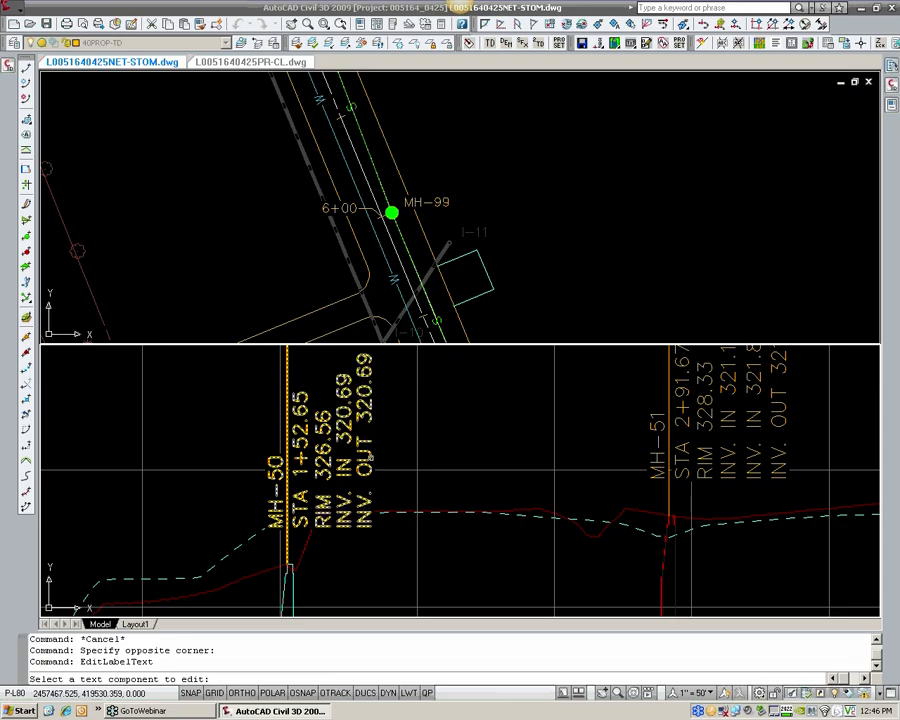
click(287, 470)
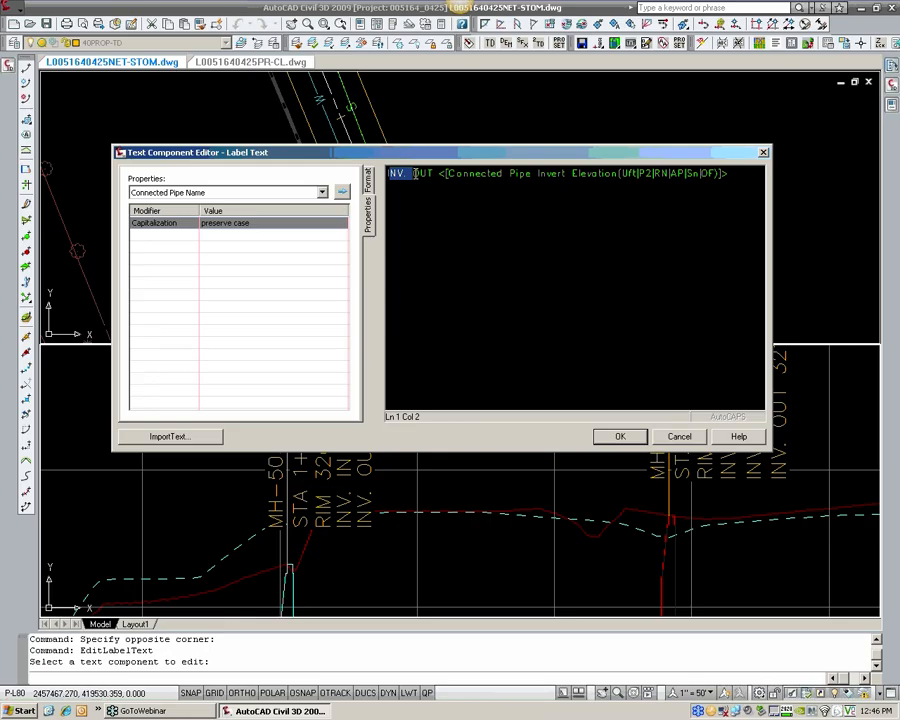
click(473, 176)
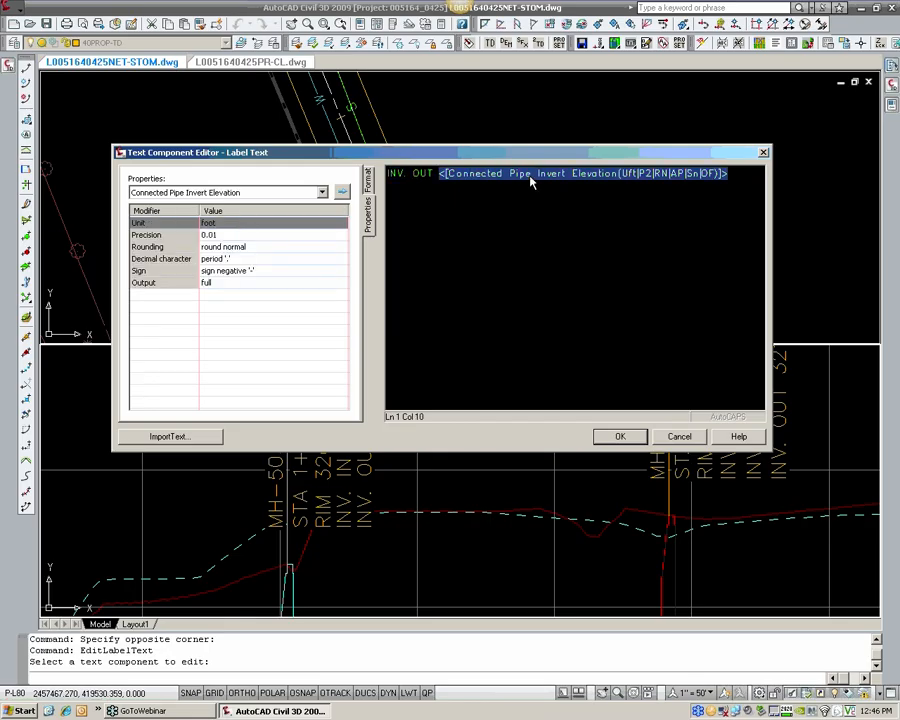
click(747, 175)
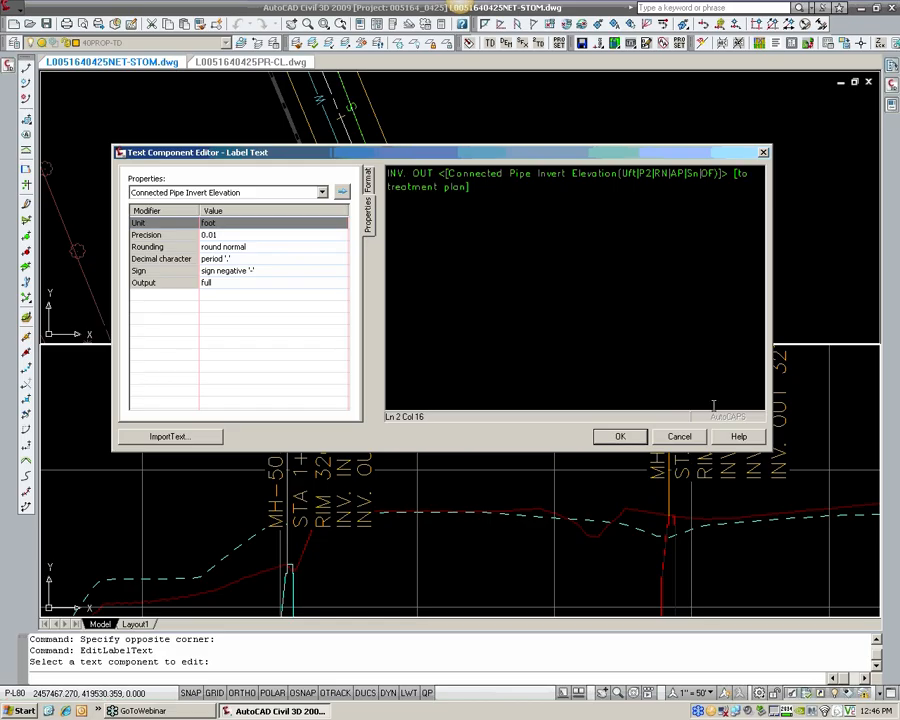
click(620, 437)
Step: Lower the MH-50 end of the pipe between MH-19 and MH-50 in the profile to an invert of about 319.05
scroll(418, 497, up, 4)
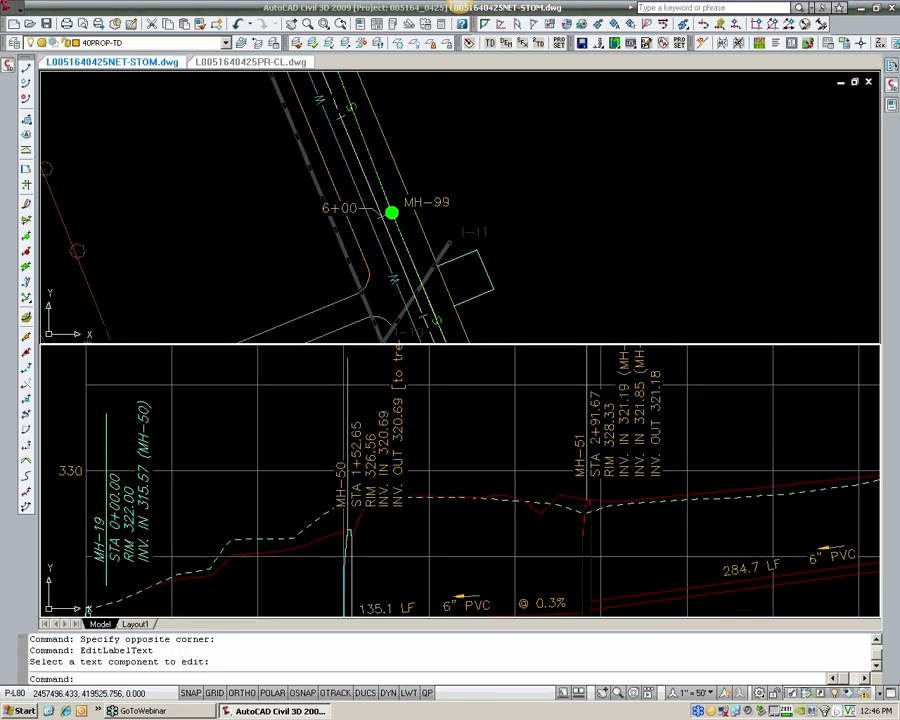
middle_drag(418, 497, 419, 475)
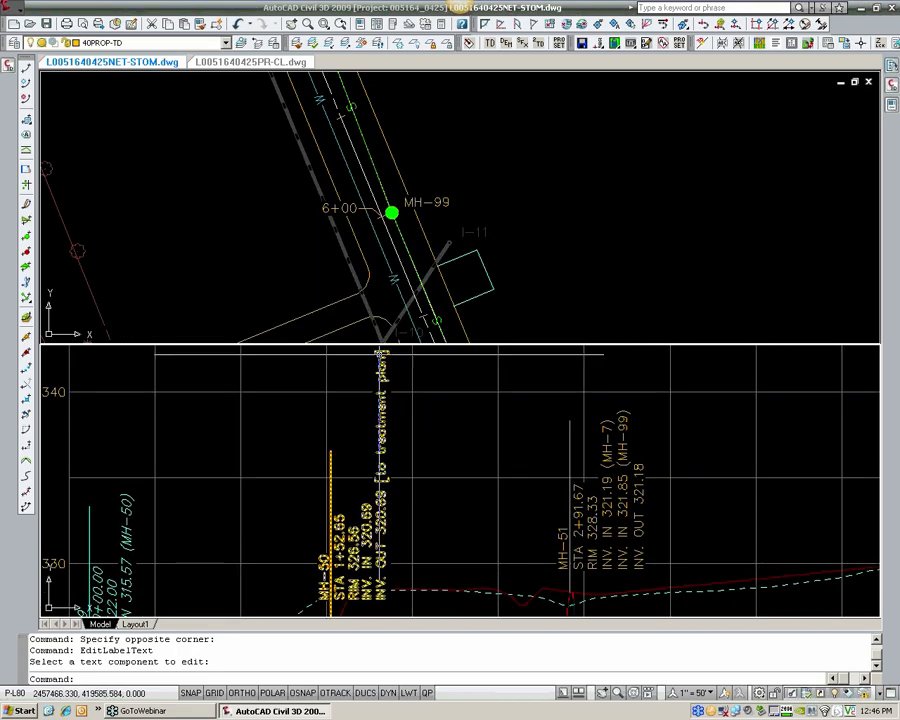
scroll(339, 383, down, 2)
middle_drag(380, 448, 375, 424)
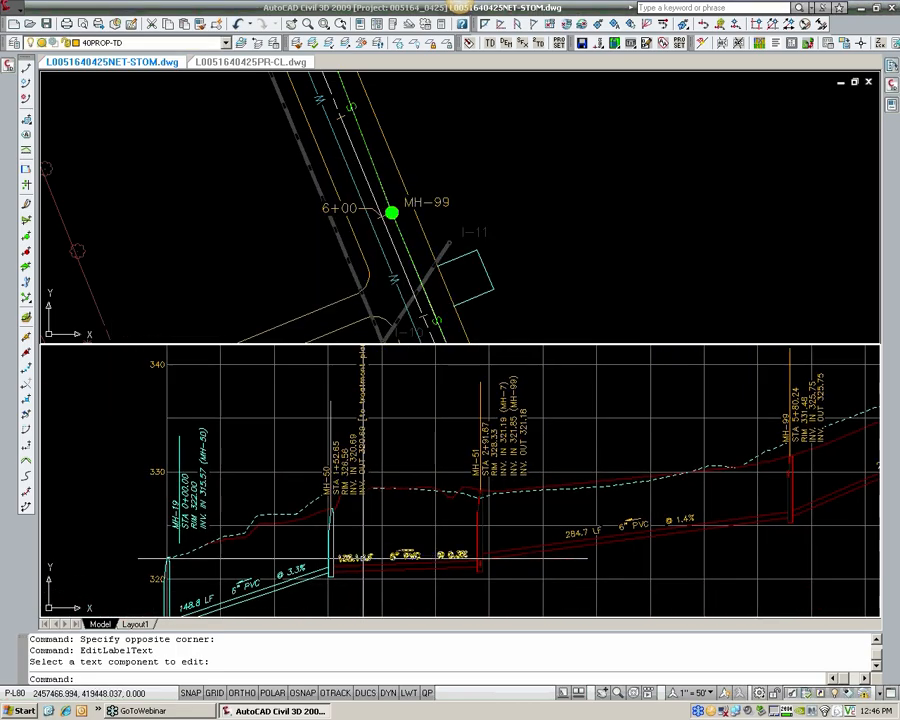
click(364, 565)
scroll(405, 566, up, 3)
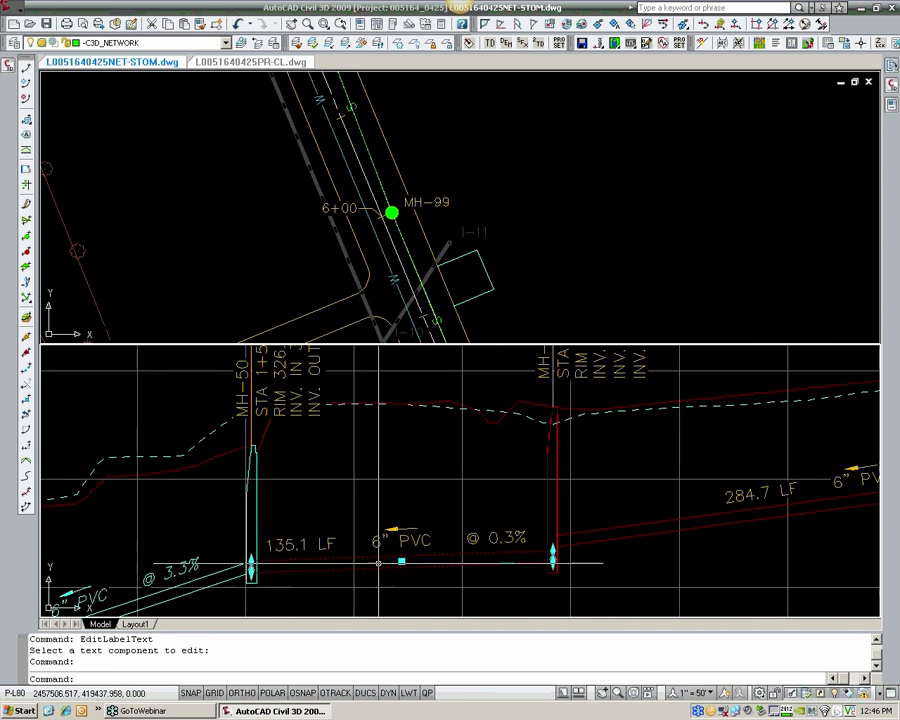
scroll(320, 547, down, 2)
middle_drag(320, 547, 345, 550)
key(Escape)
click(282, 567)
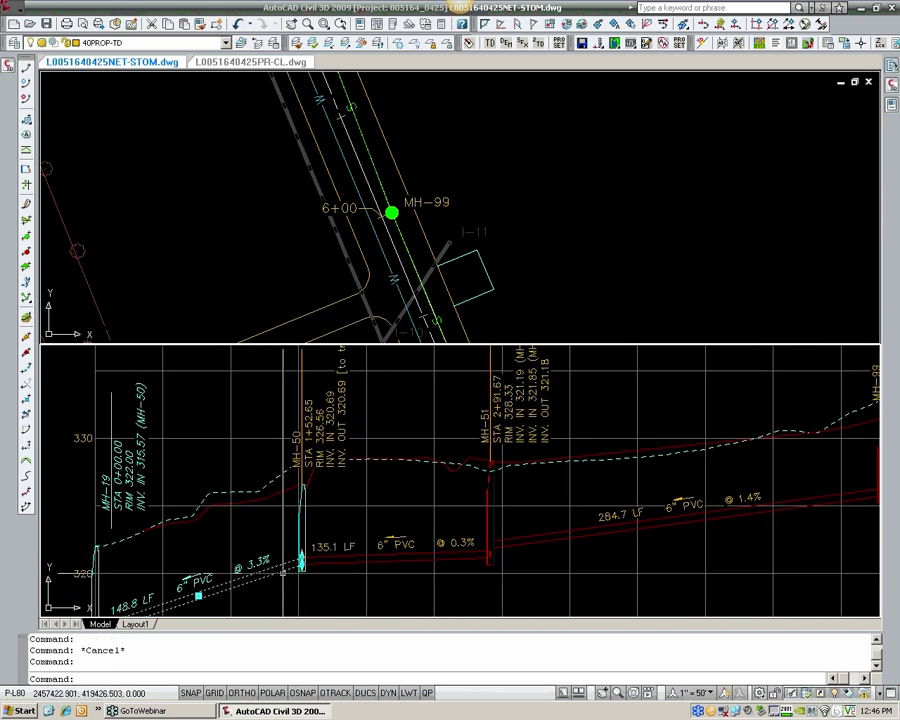
click(301, 556)
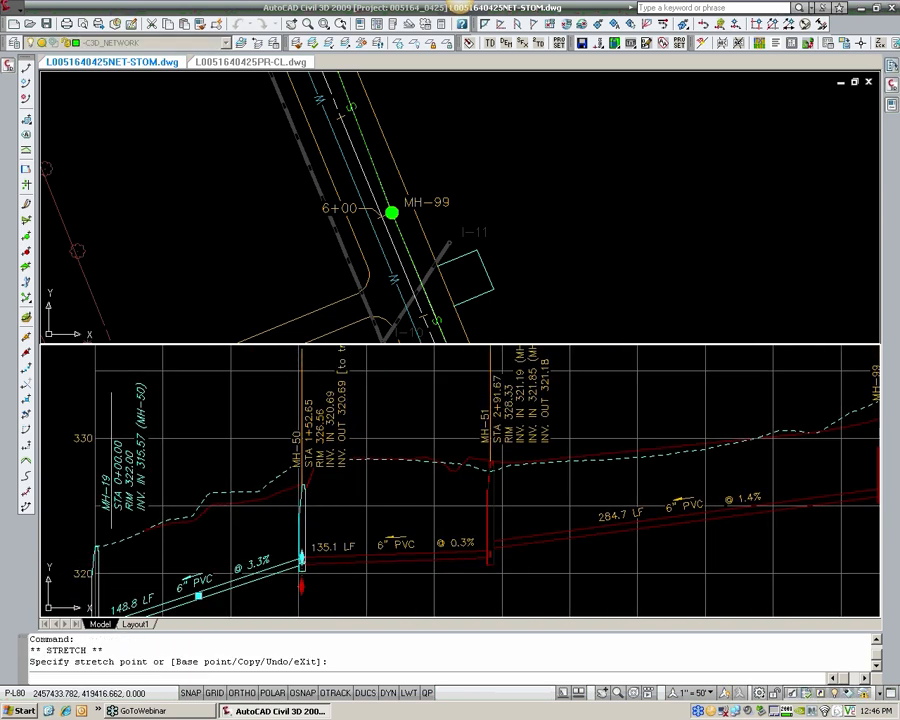
click(301, 584)
scroll(347, 392, up, 3)
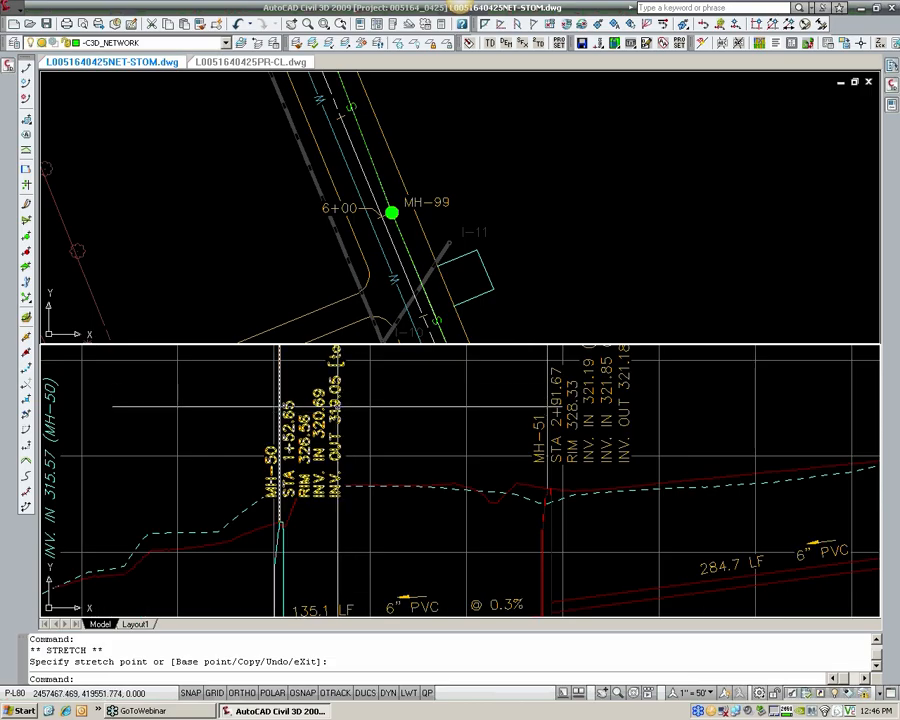
middle_drag(336, 520, 333, 436)
scroll(303, 497, down, 4)
scroll(300, 510, up, 3)
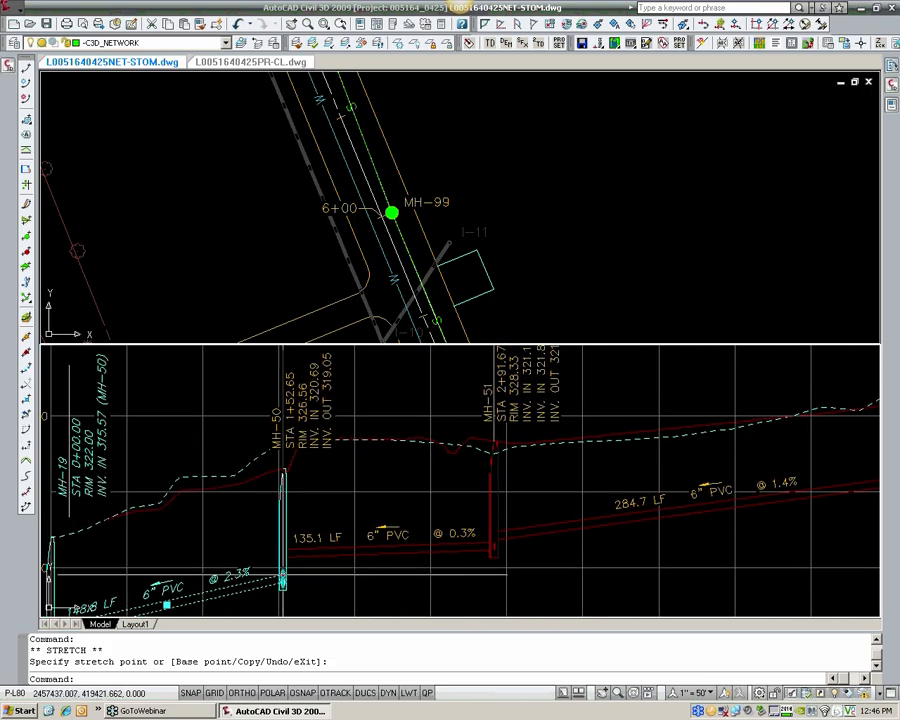
Step: Raise the same pipe's MH-50 end to an invert of about 319.66, then lower it to about 318.22
click(283, 568)
click(283, 566)
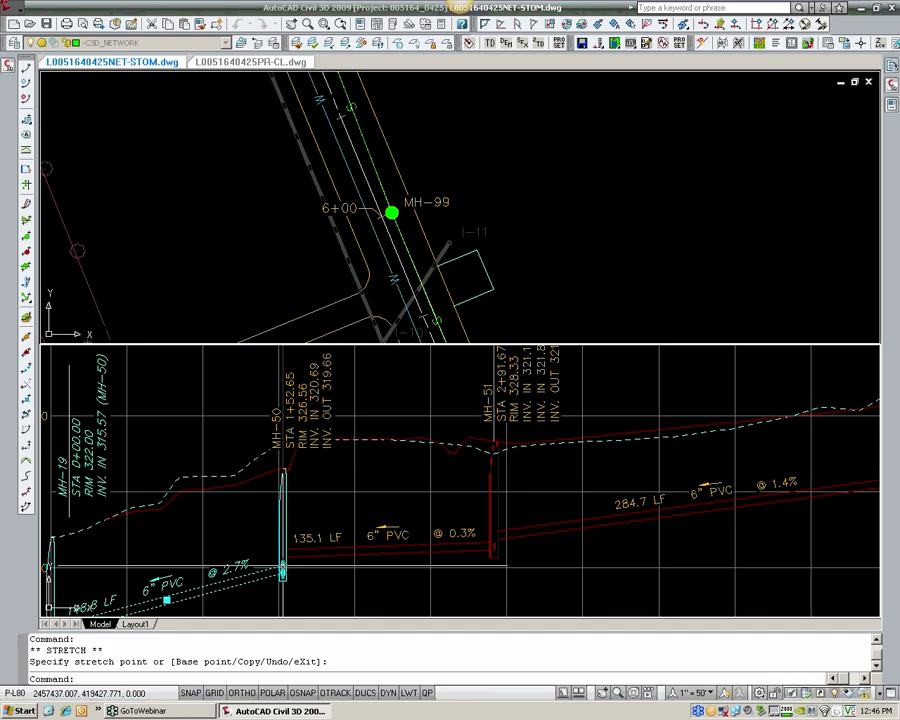
click(283, 595)
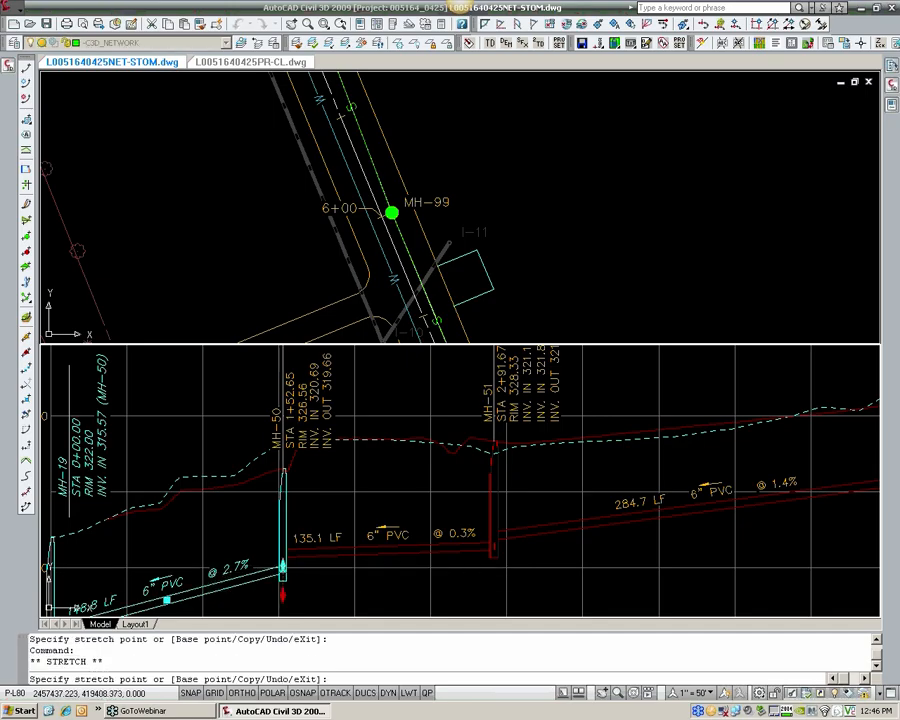
click(283, 593)
key(Escape)
key(Escape)
key(Escape)
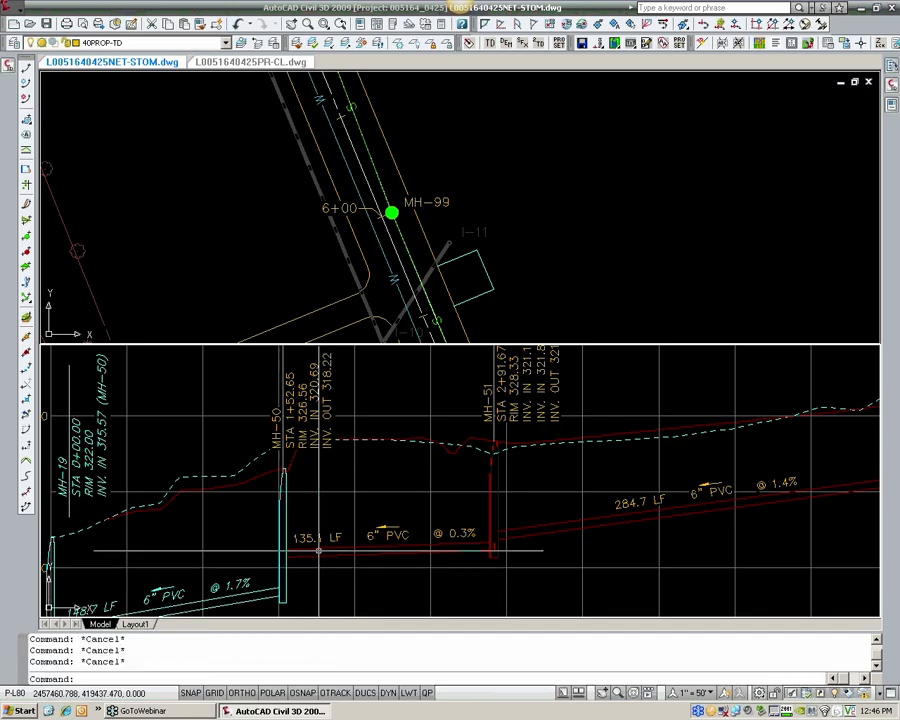
Step: Review the set of sanitary profiles, then follow the sewer line from MH-19 towards MH-99 in the plan view
scroll(460, 480, down, 5)
scroll(347, 487, down, 3)
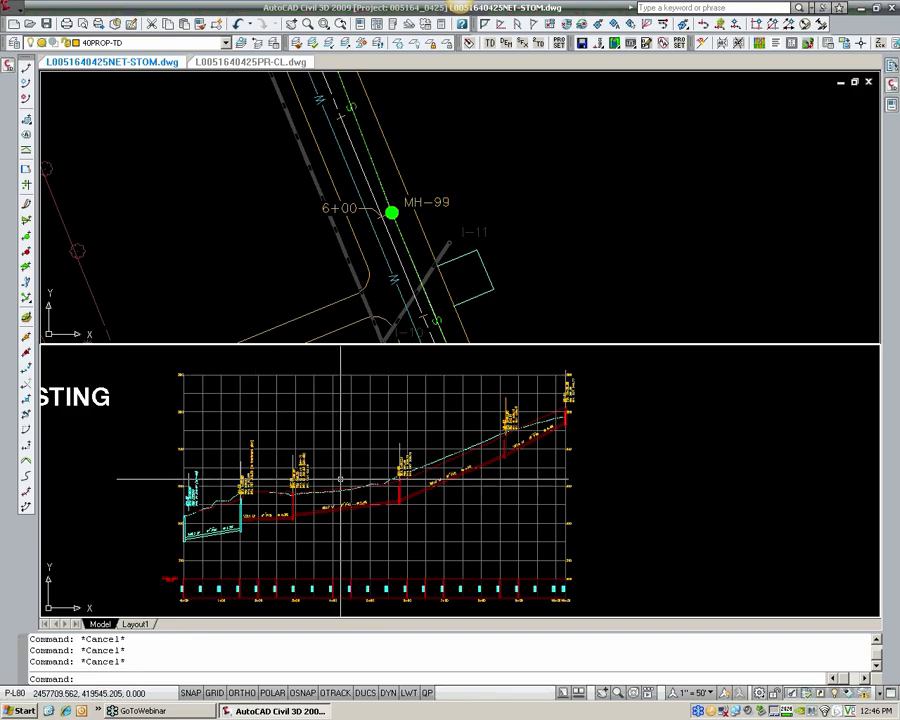
middle_drag(343, 477, 493, 461)
scroll(459, 477, down, 2)
scroll(474, 459, down, 3)
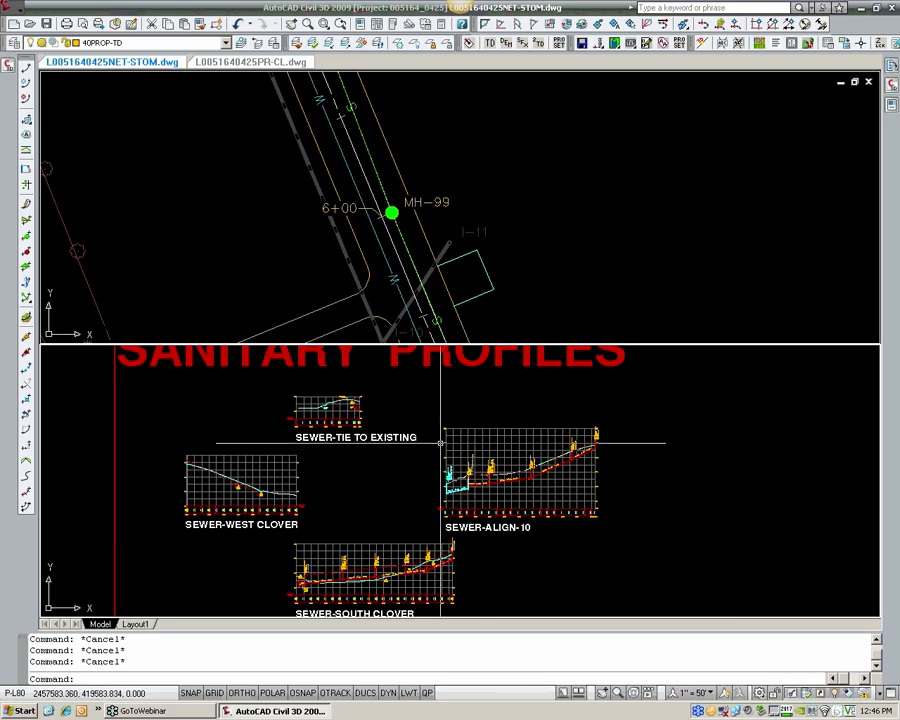
middle_drag(332, 421, 412, 432)
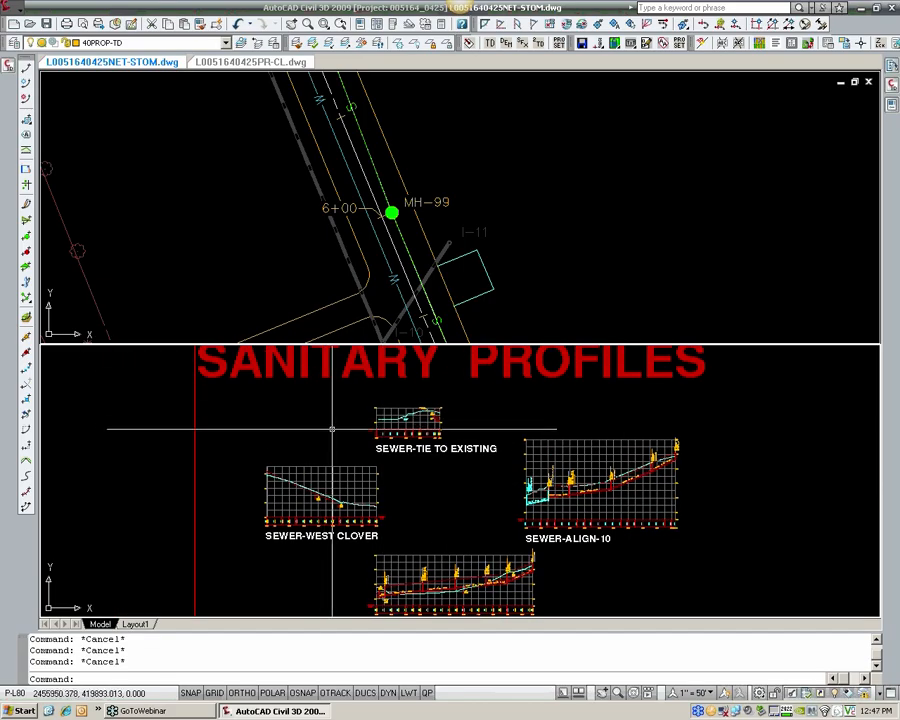
scroll(348, 262, down, 8)
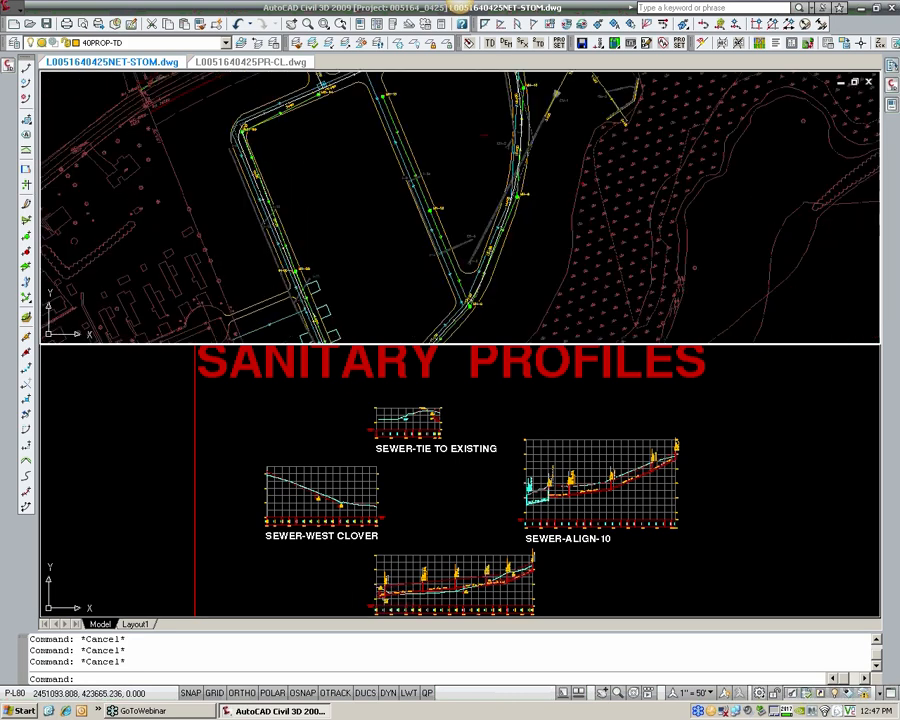
scroll(348, 262, up, 8)
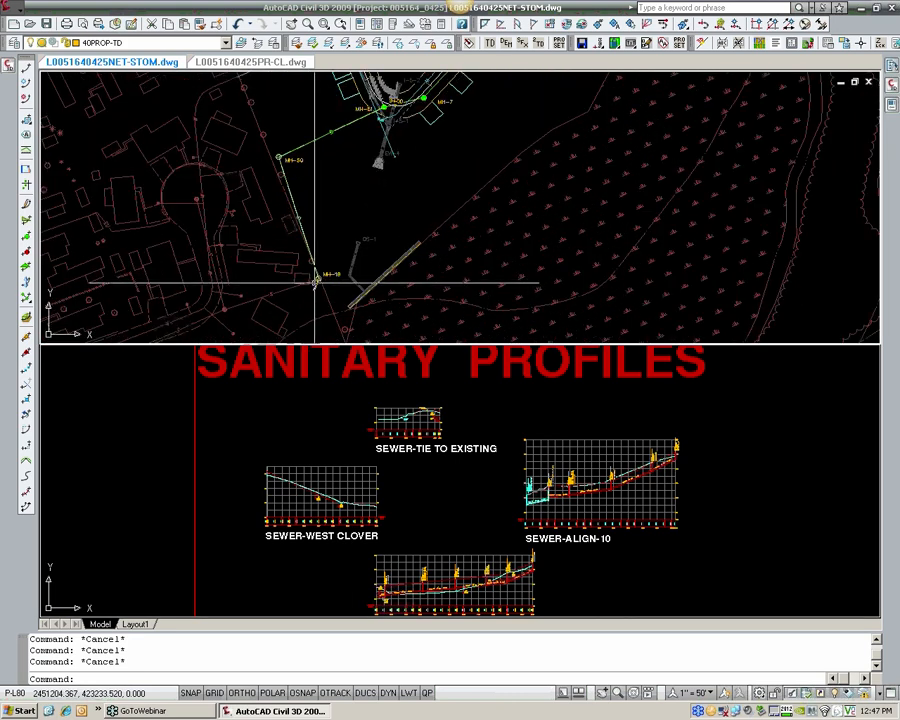
scroll(319, 281, up, 3)
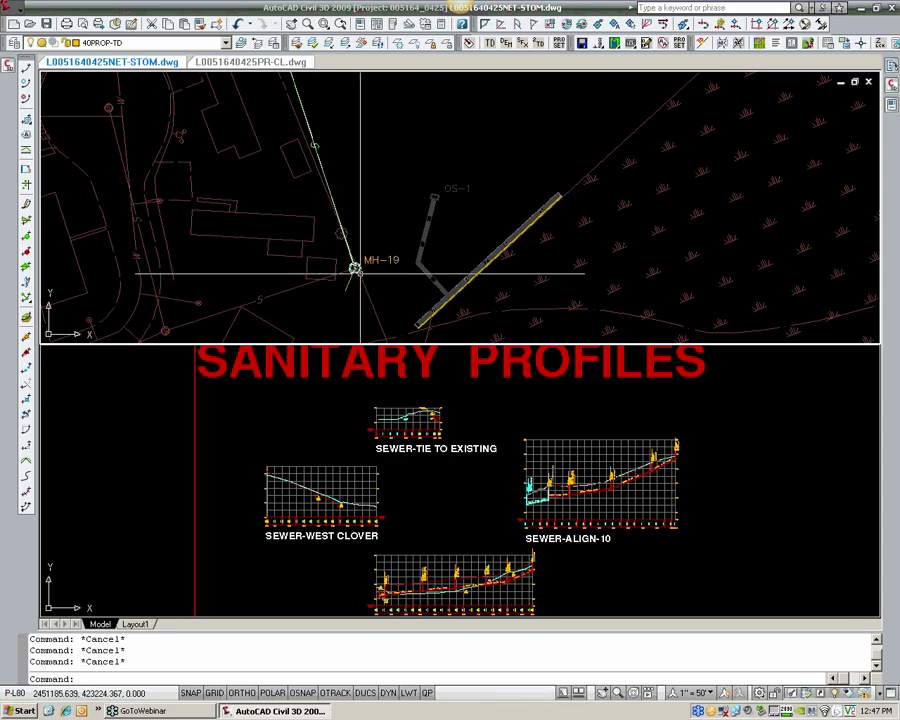
middle_drag(367, 258, 305, 296)
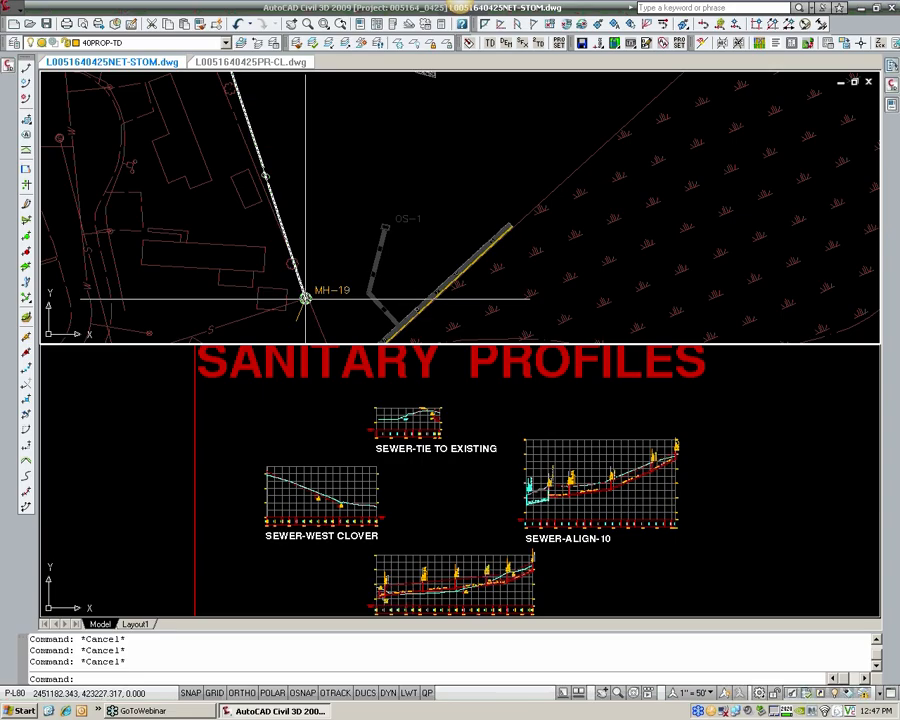
scroll(293, 240, down, 3)
middle_drag(241, 122, 276, 215)
middle_drag(231, 80, 276, 218)
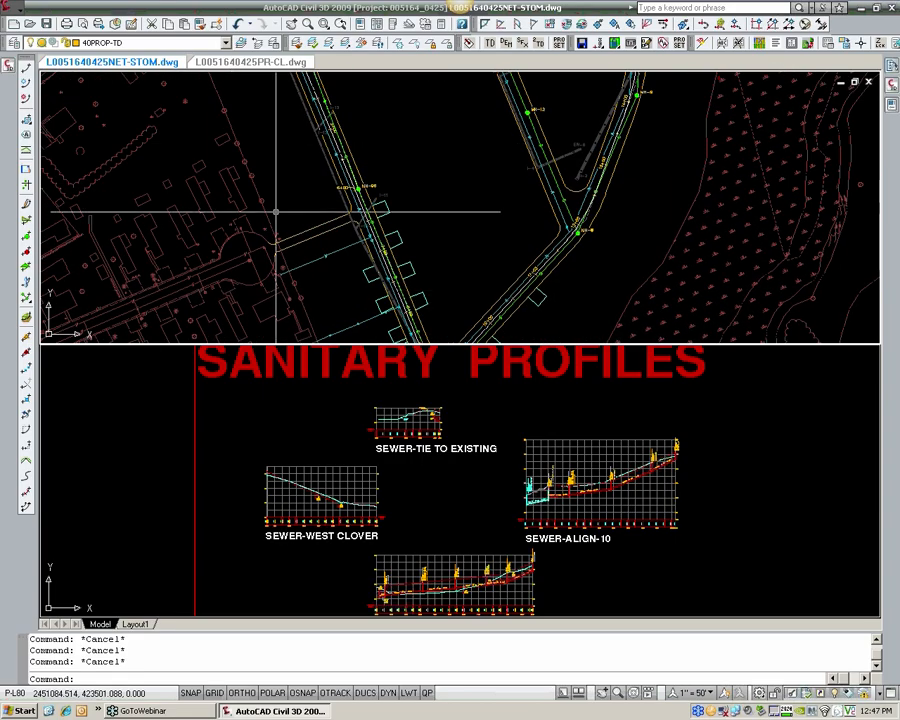
Step: Look over the site plan from the street loop back to manhole MH-19 at the sewer line's end
middle_drag(247, 126, 272, 240)
middle_drag(231, 90, 257, 255)
scroll(446, 183, down, 4)
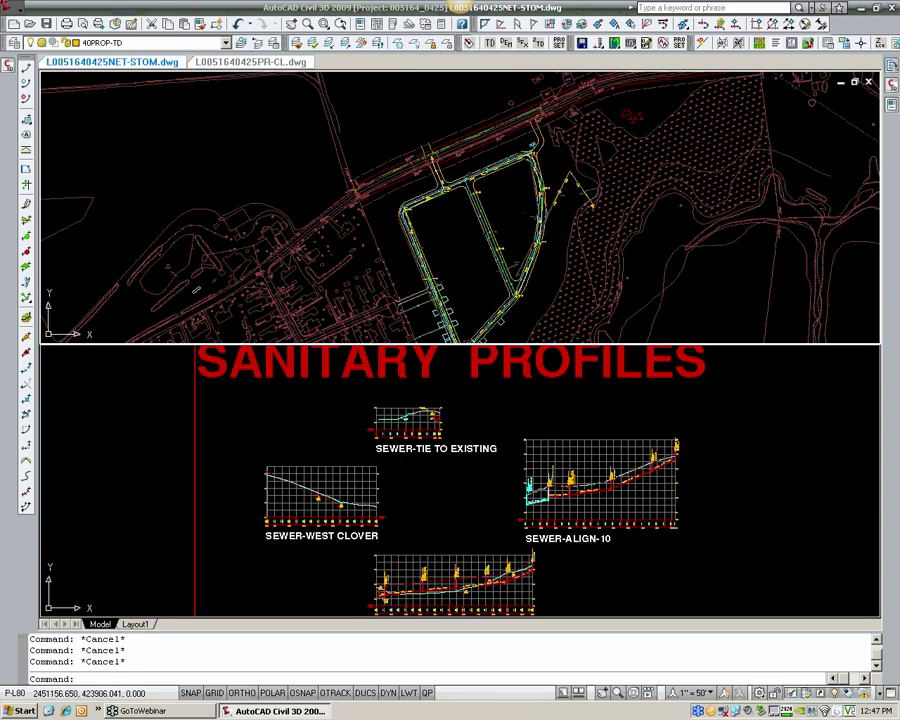
middle_drag(459, 333, 388, 239)
scroll(388, 239, up, 3)
scroll(327, 217, up, 5)
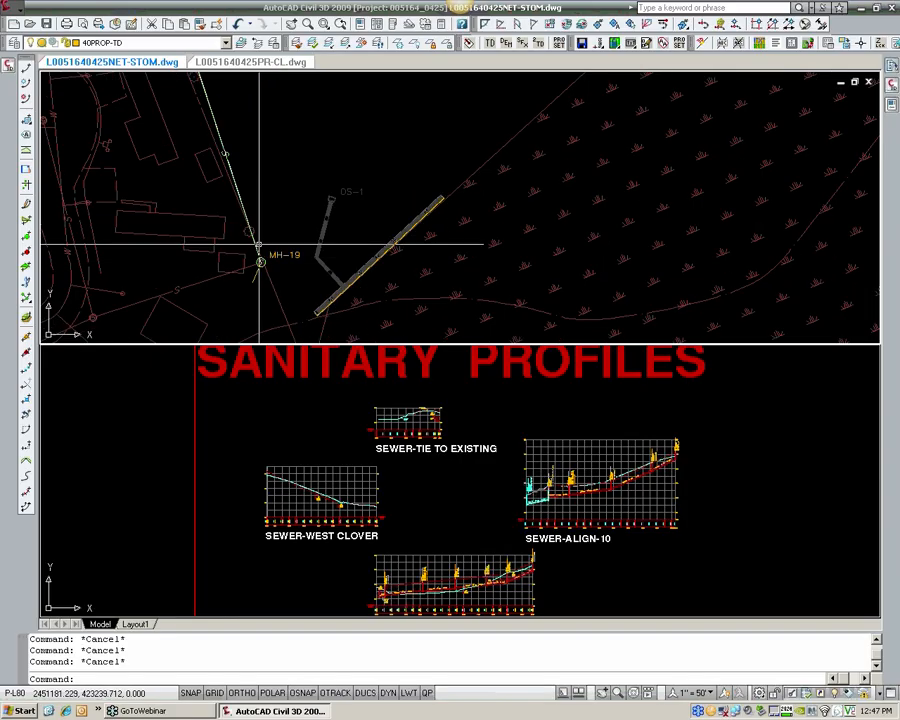
click(18, 14)
click(382, 190)
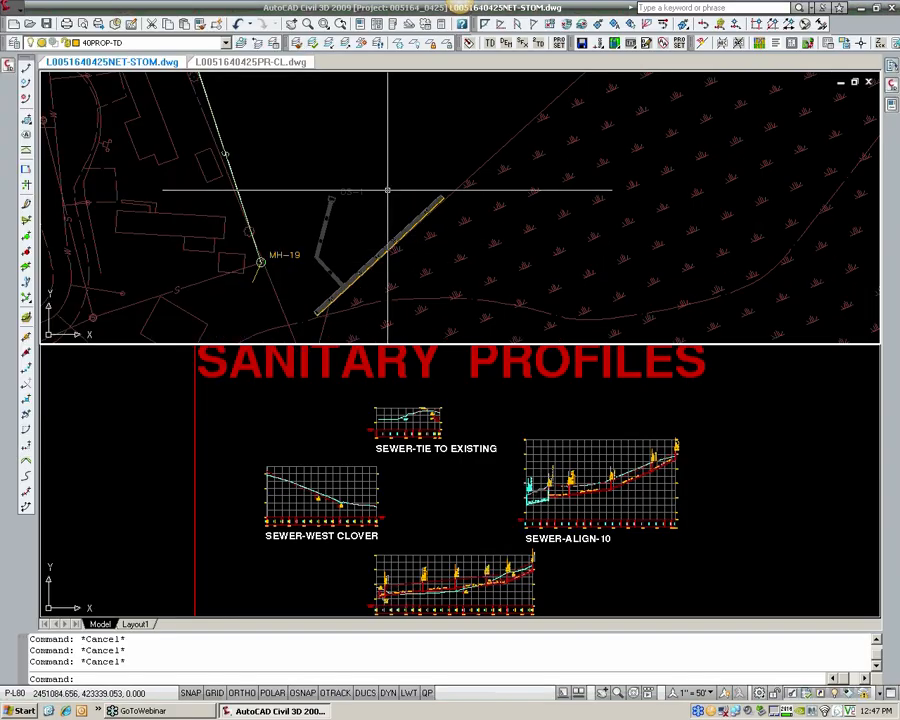
key(Escape)
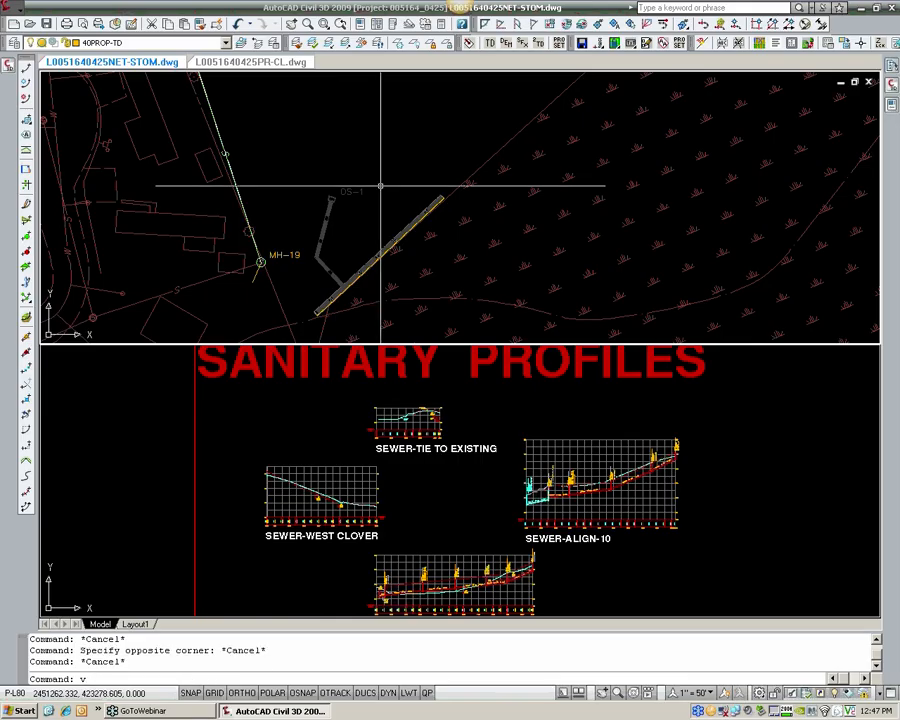
Step: Switch the model space display from two stacked viewports to a single viewport with the VPORTS command
text(vports)
key(Return)
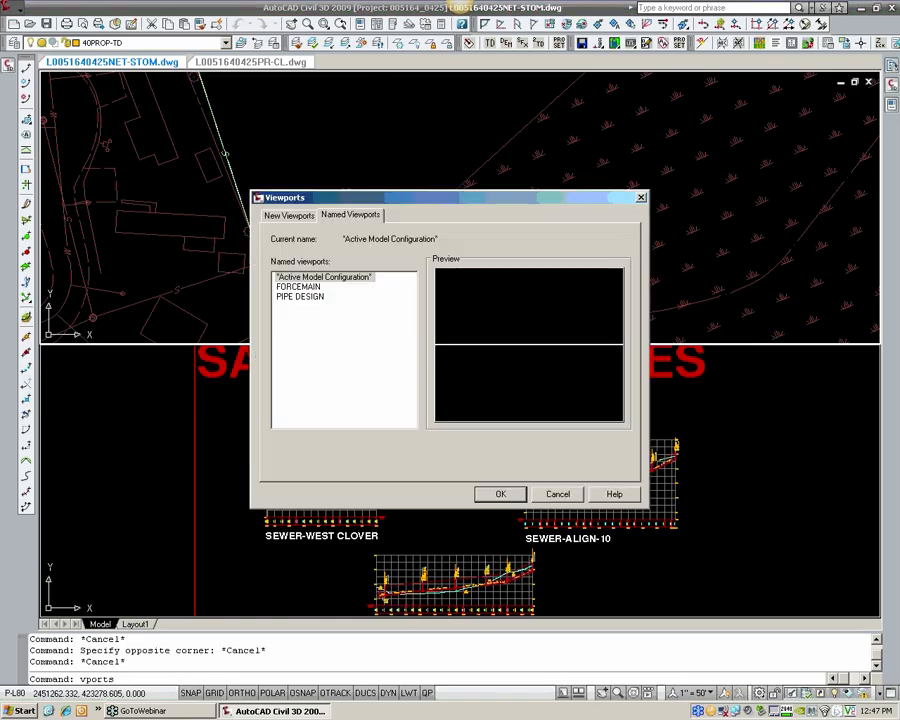
click(290, 216)
click(284, 287)
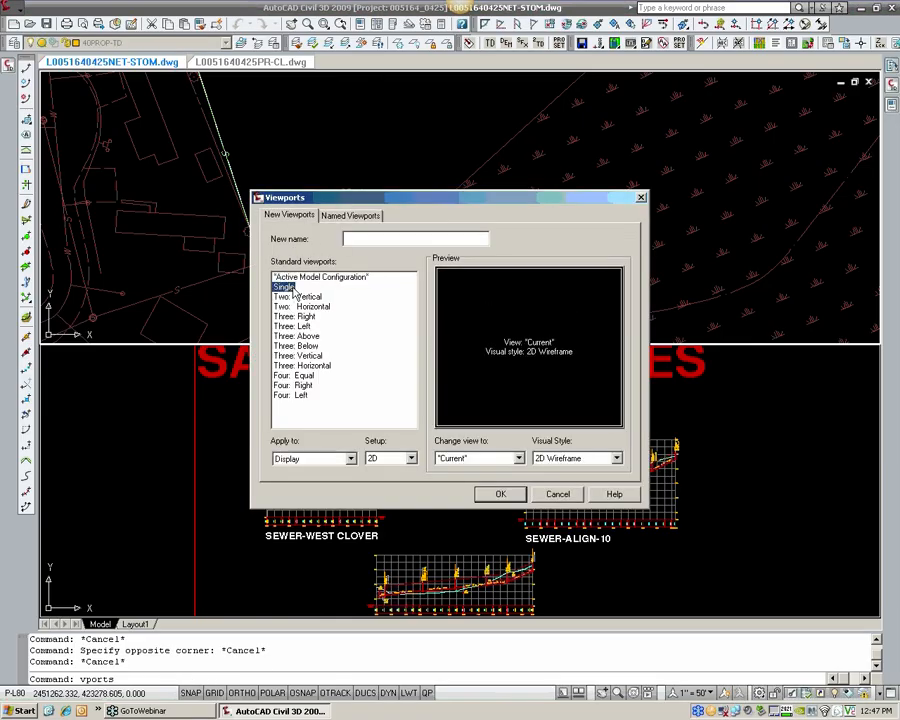
click(500, 494)
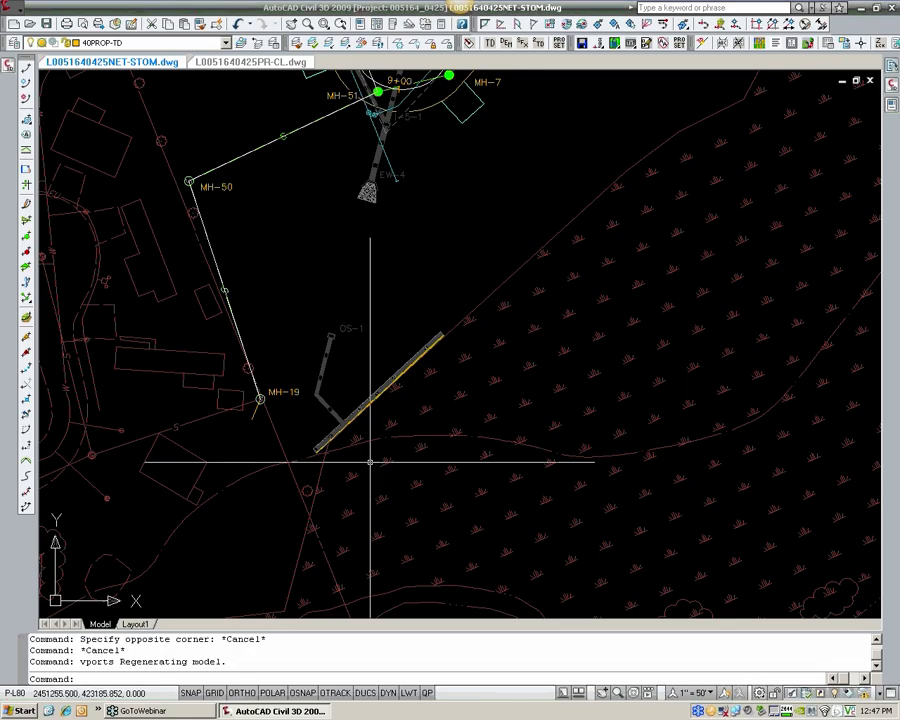
Step: Move the MH-51 structure label in the sewer profile up and to the right, clear of its manhole
scroll(372, 459, down, 6)
middle_drag(448, 427, 248, 347)
scroll(500, 358, down, 4)
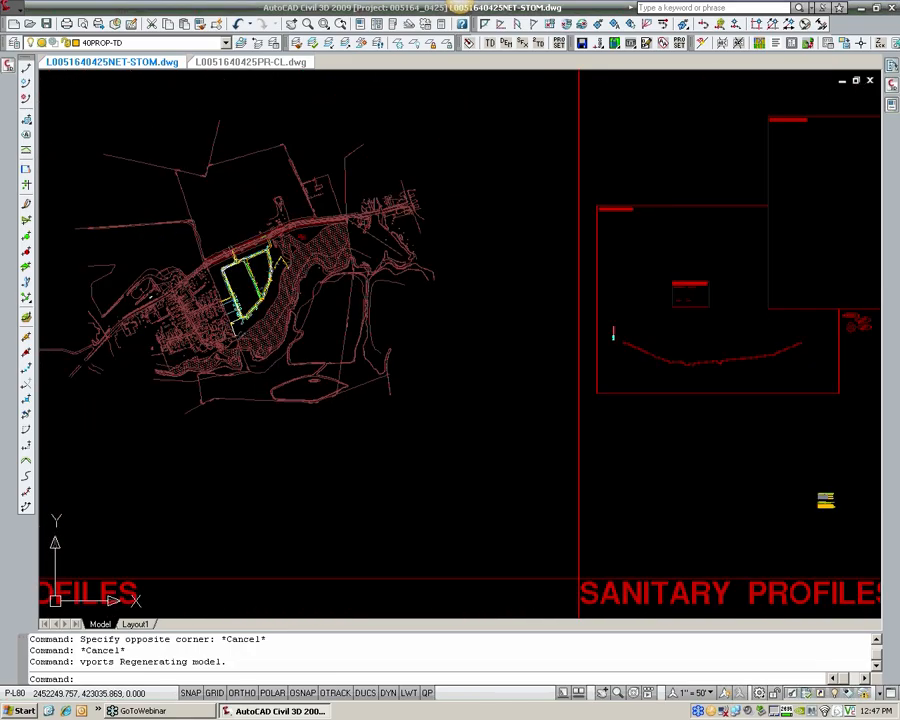
middle_drag(676, 454, 394, 342)
scroll(450, 440, up, 8)
scroll(399, 418, up, 5)
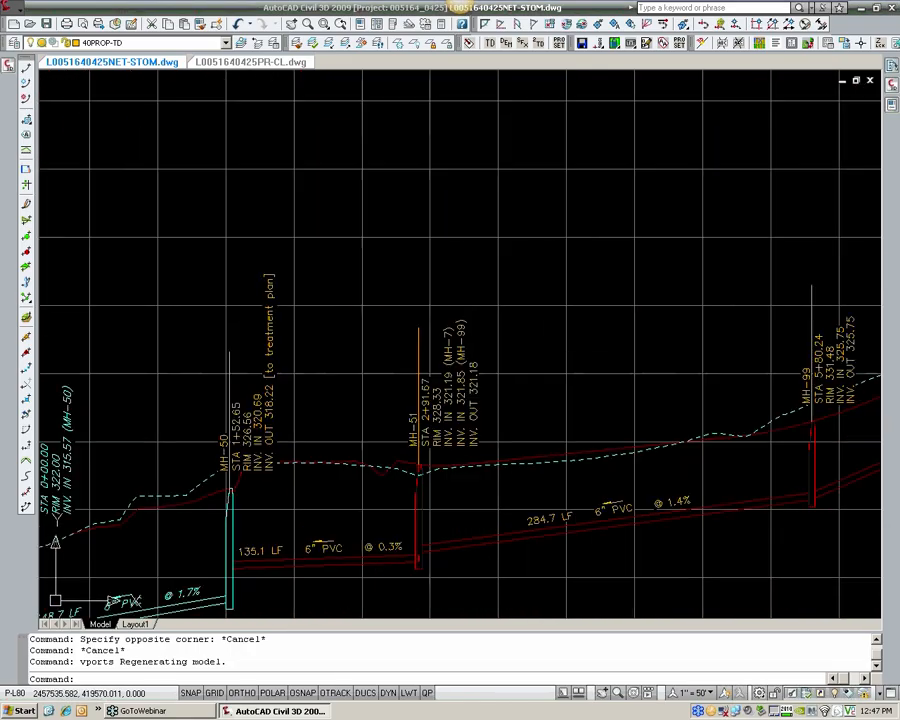
click(462, 409)
middle_drag(462, 468, 432, 396)
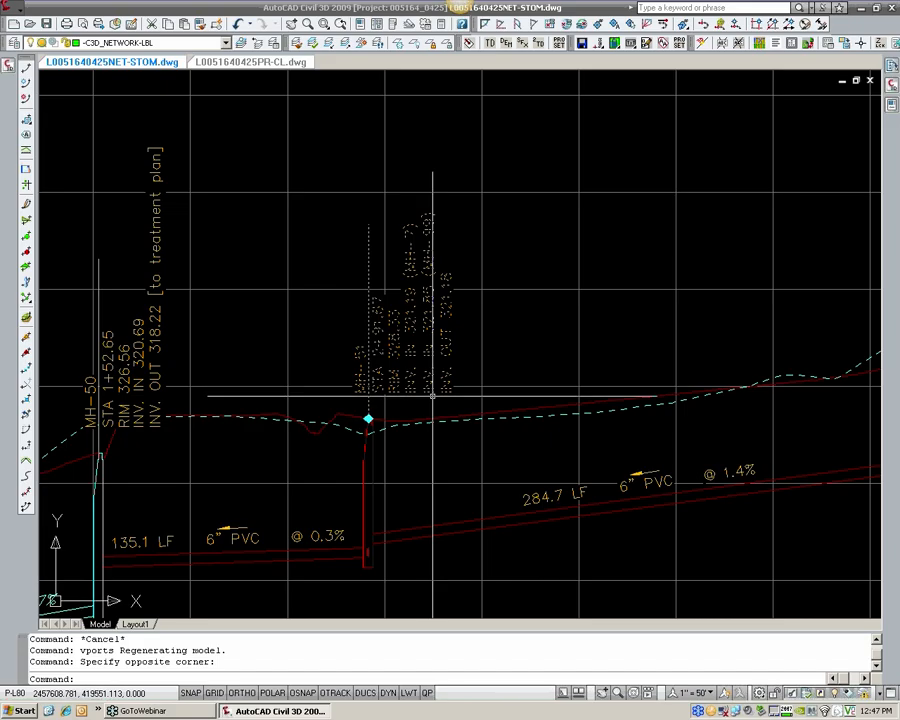
click(369, 418)
click(524, 317)
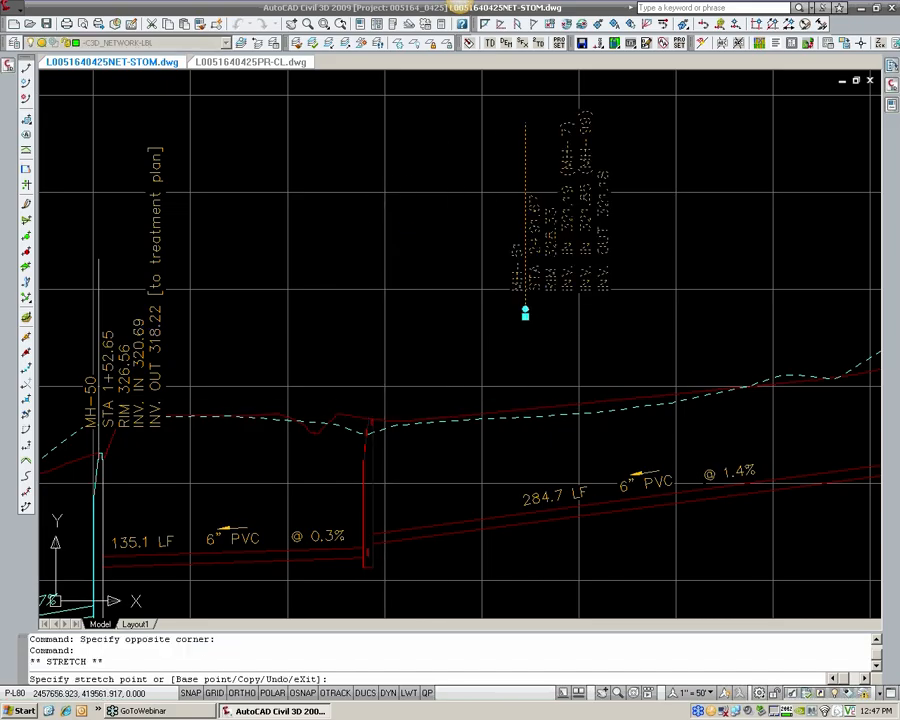
Step: Draw a straight polyline leader from the lower endpoint of the MH-51 label line to the side of the manhole
text(pl)
key(Return)
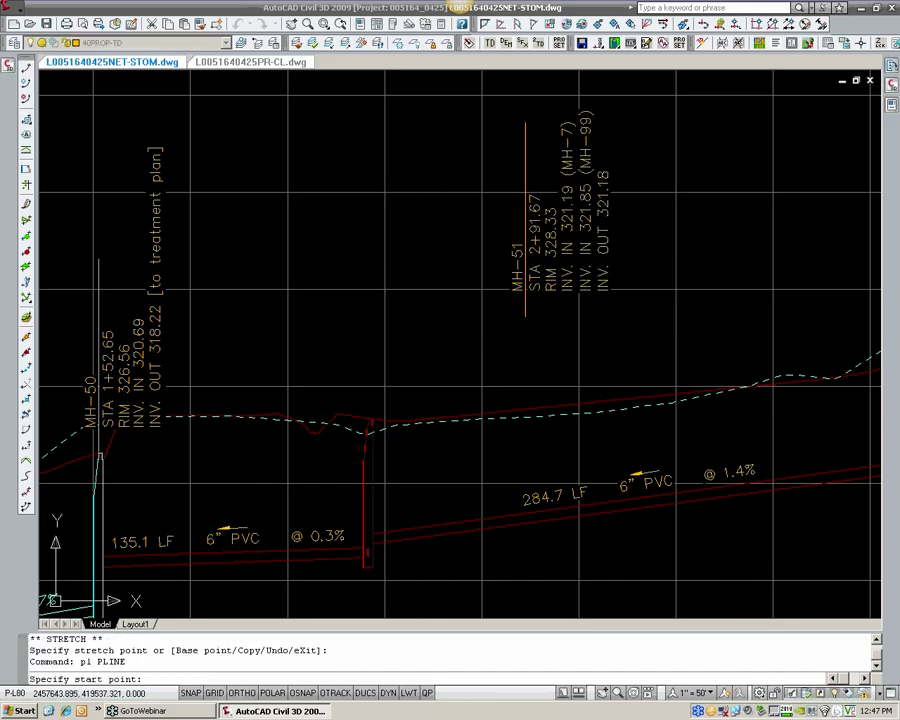
text(end)
key(Return)
click(524, 319)
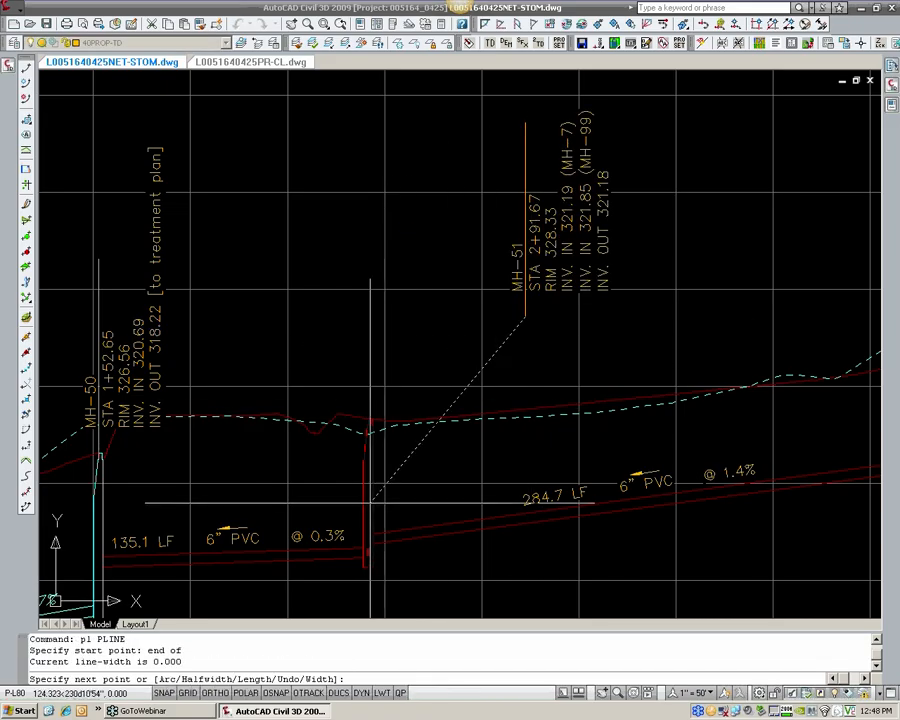
click(362, 500)
key(Return)
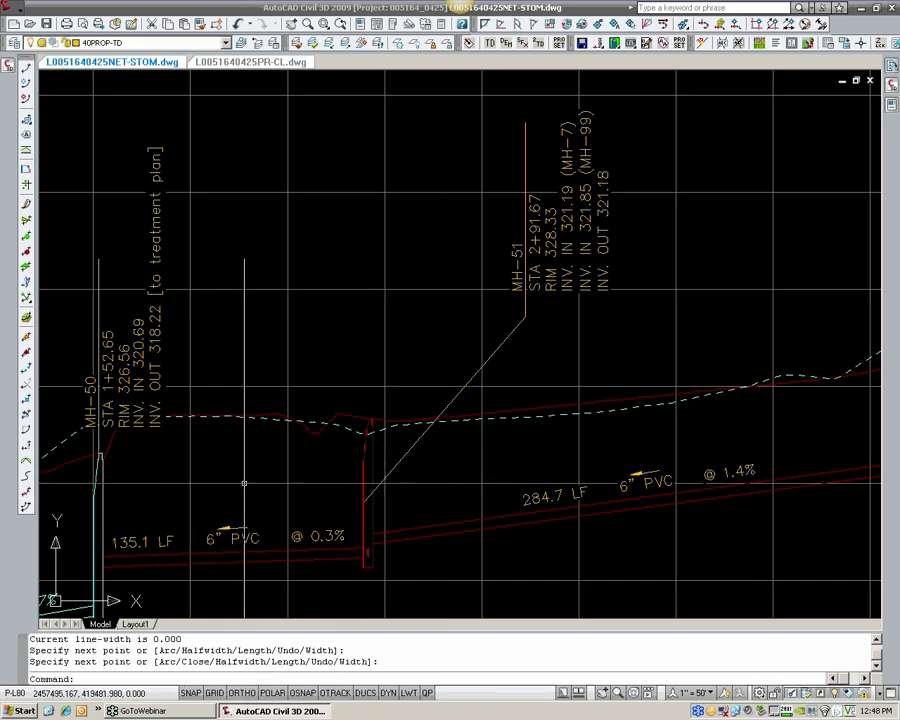
Step: Stretch the leader's manhole end up to the top of the MH-51 structure
click(364, 498)
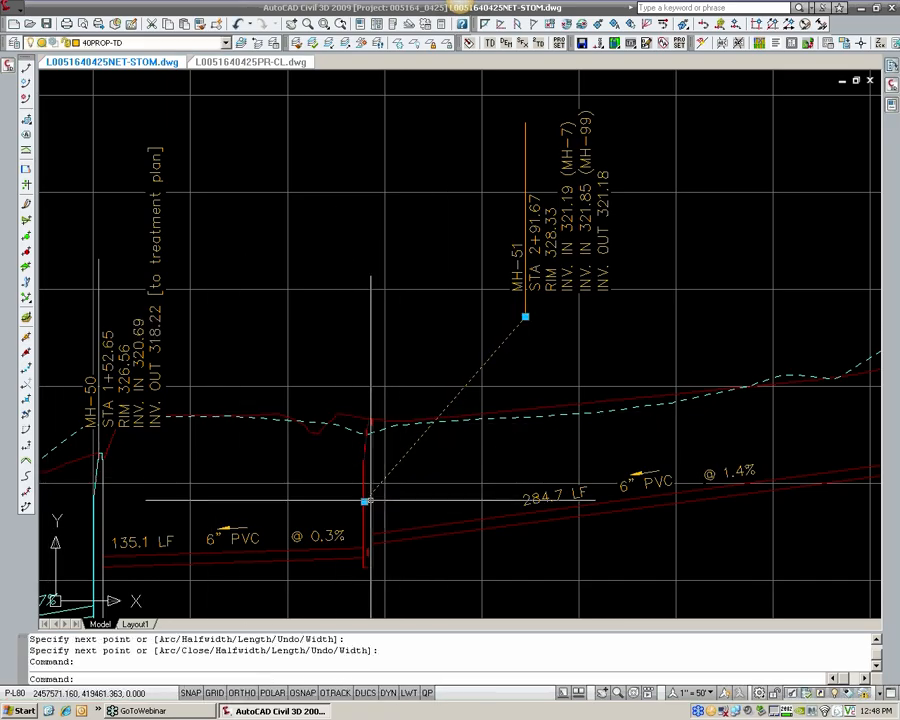
click(364, 500)
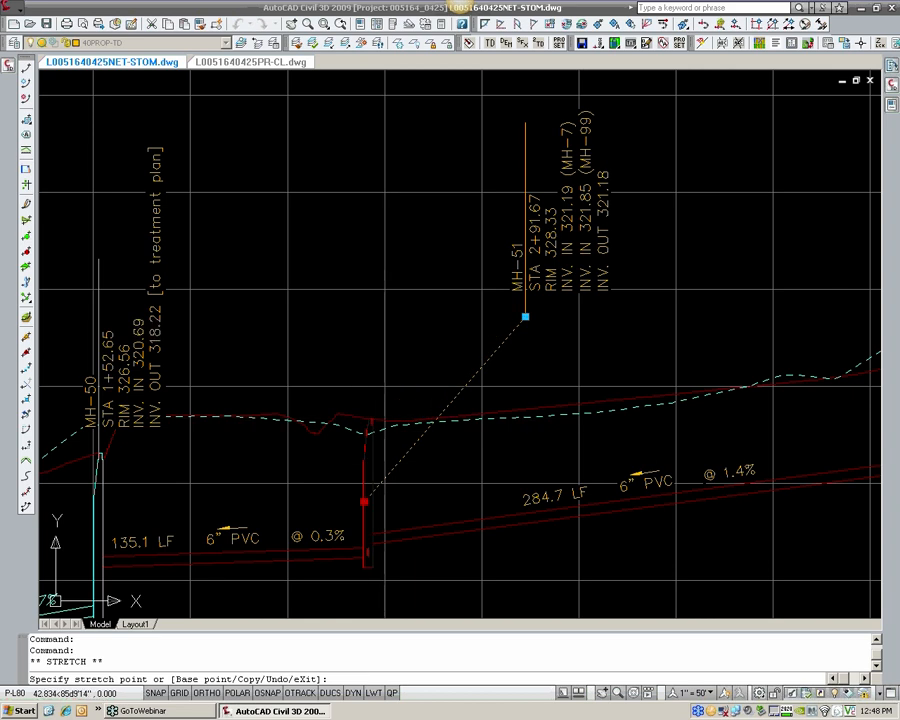
click(371, 418)
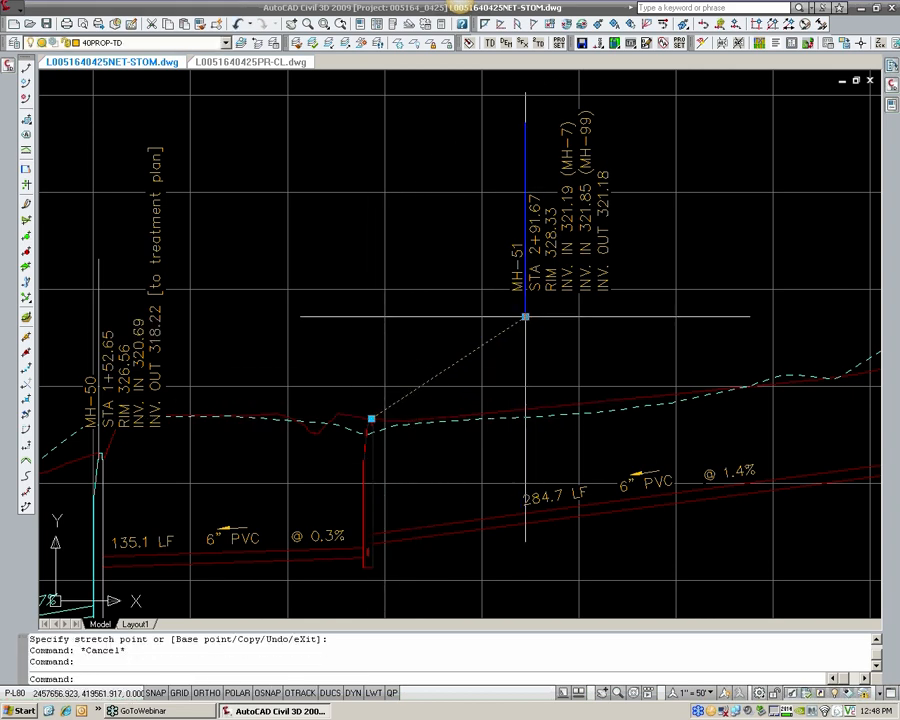
key(Escape)
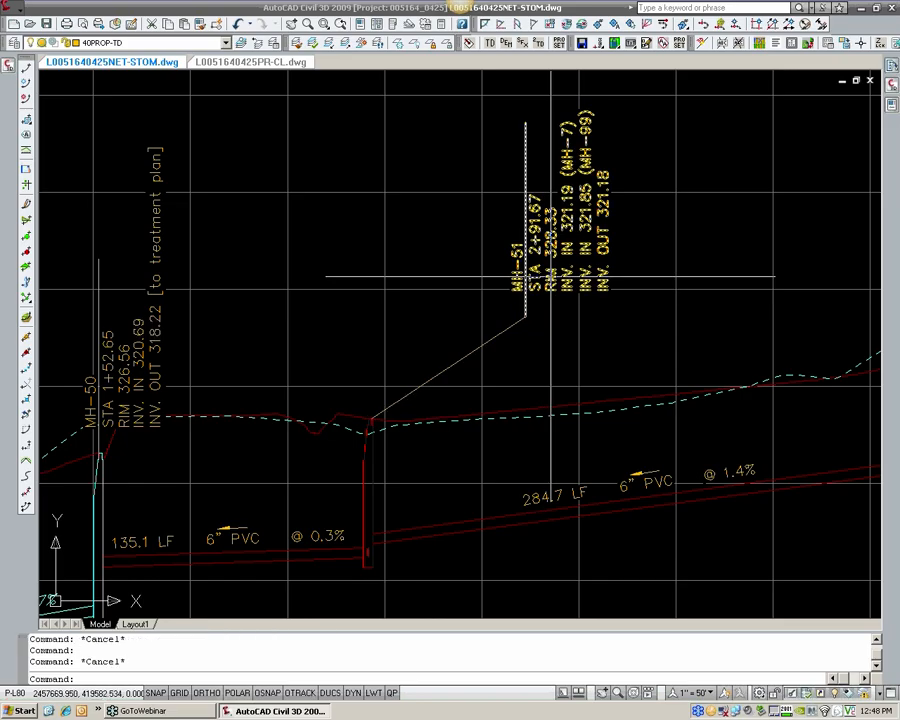
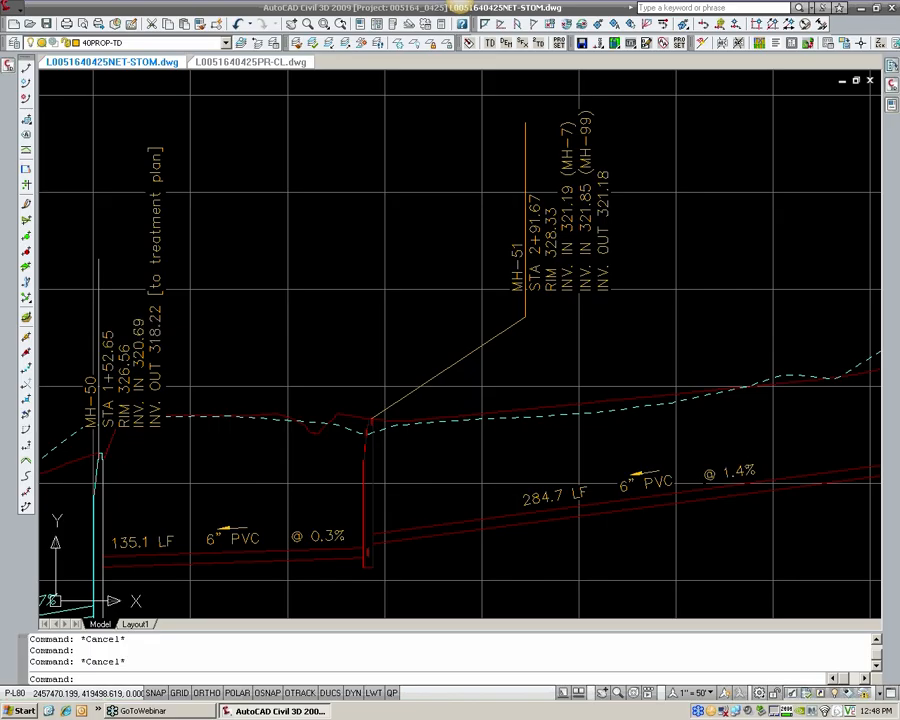
Step: Look over the MH-51 leader and the other structure and pipe labels along the SEWER-ALIGN-10 profile
scroll(356, 437, down, 3)
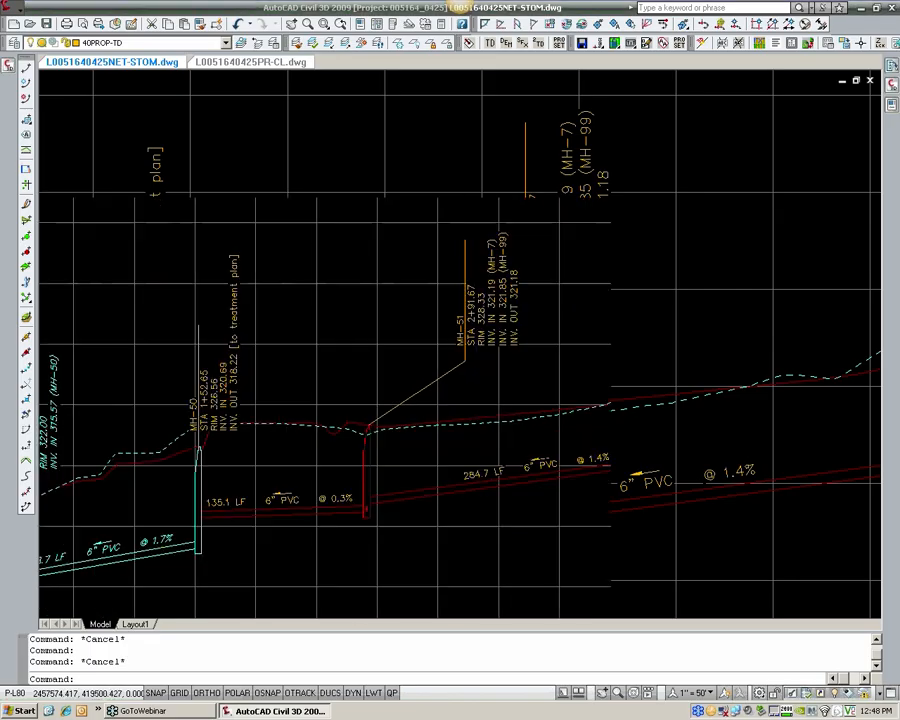
scroll(356, 437, down, 2)
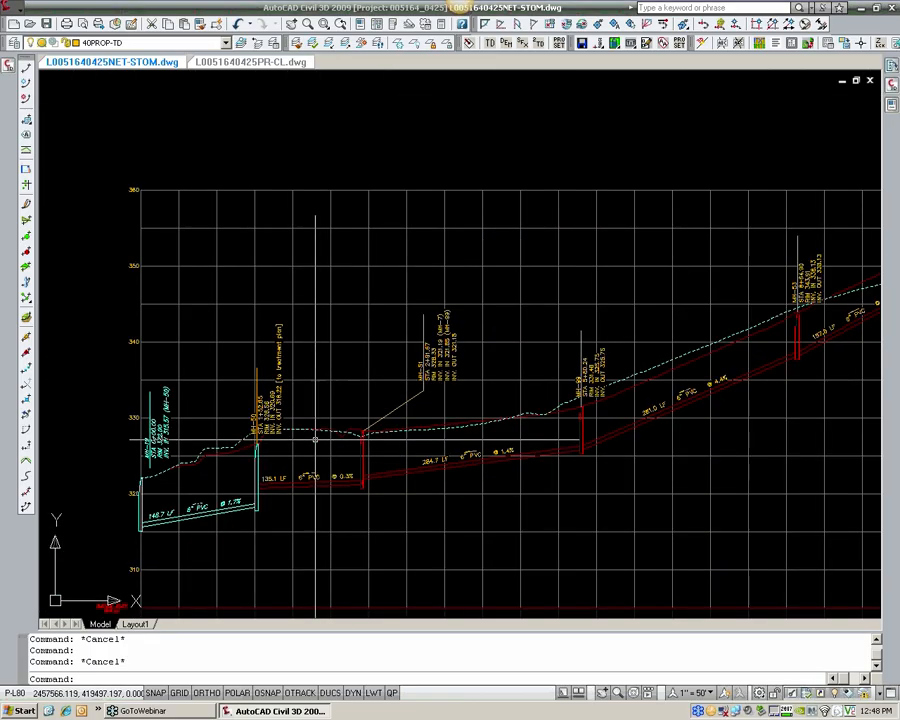
scroll(190, 445, down, 3)
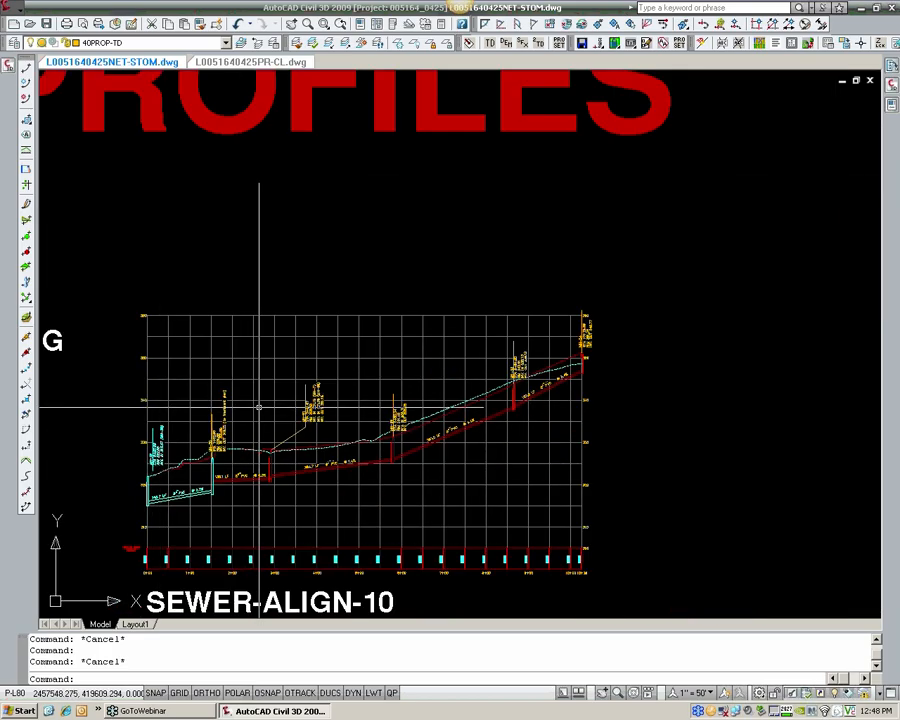
scroll(259, 407, down, 3)
scroll(259, 395, up, 6)
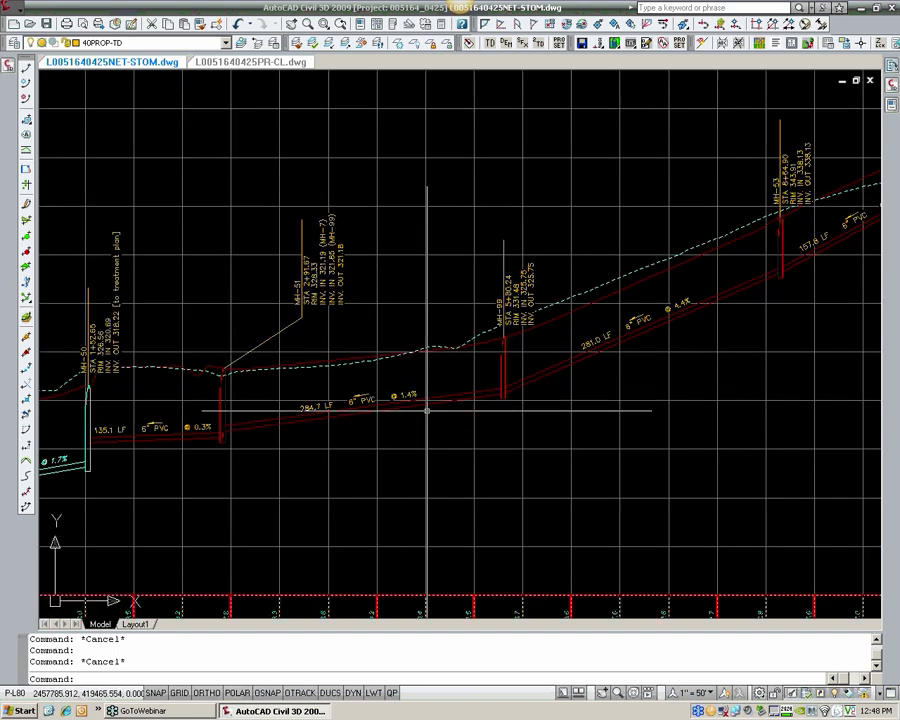
scroll(300, 340, up, 4)
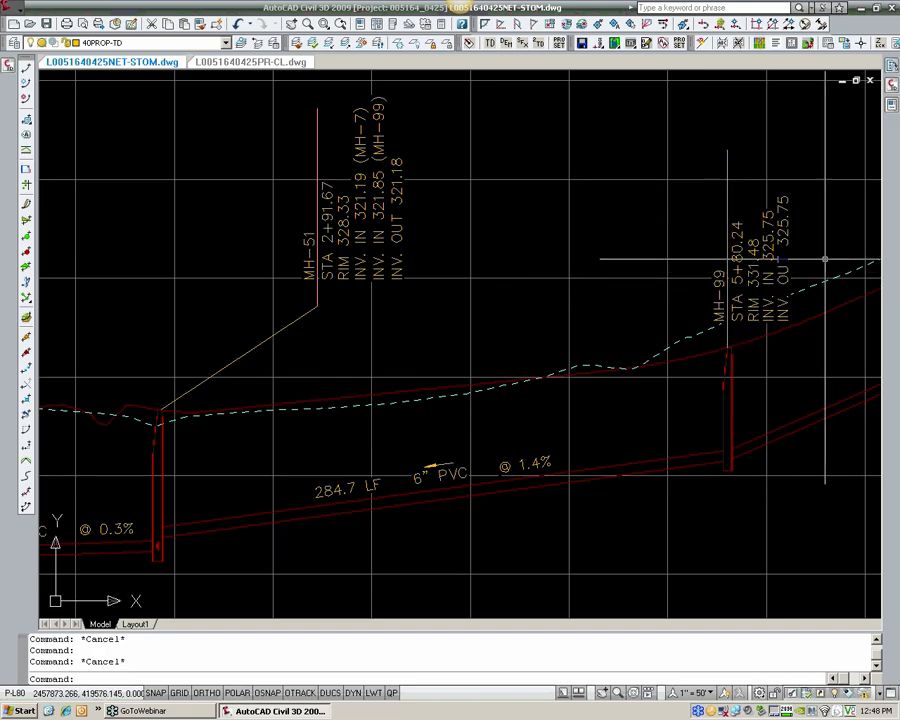
middle_drag(717, 308, 505, 390)
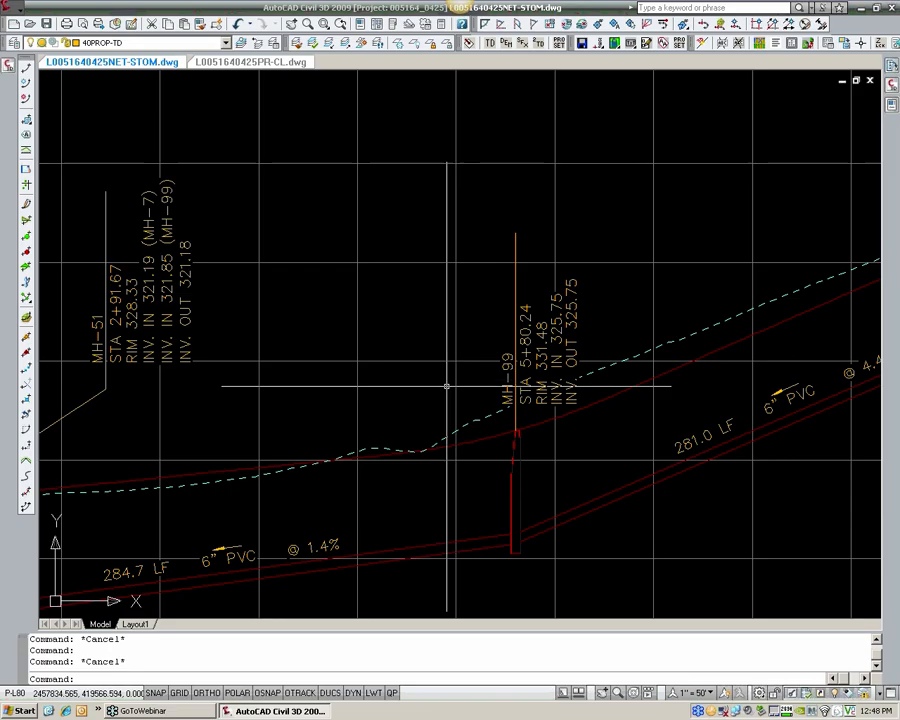
scroll(446, 382, down, 8)
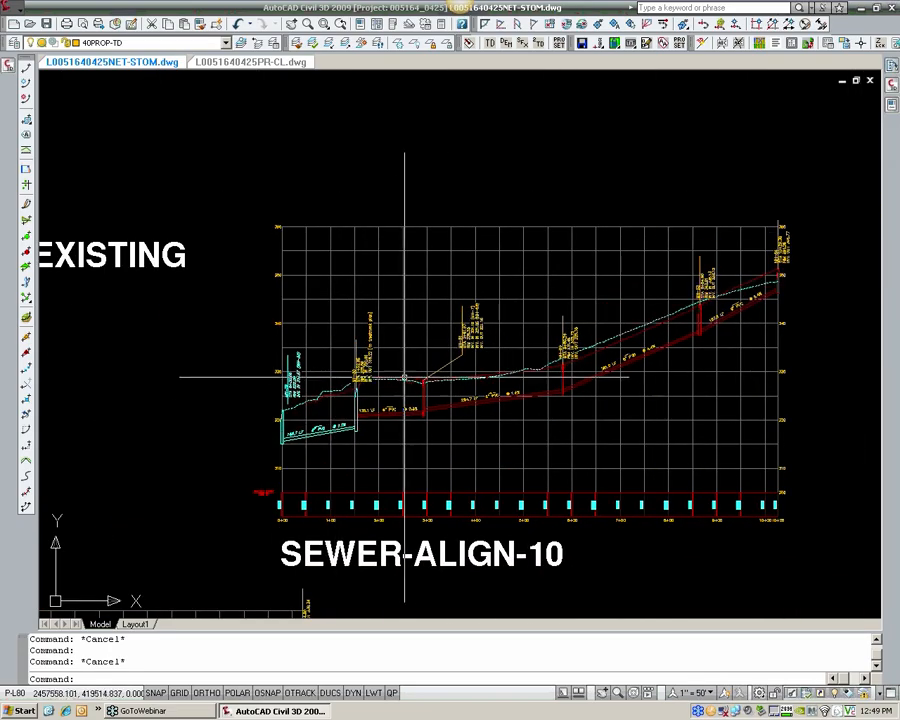
scroll(407, 373, down, 4)
Step: Start creating an alignment by layout in the site plan and name it SEWER-Forcemain
middle_drag(411, 376, 507, 396)
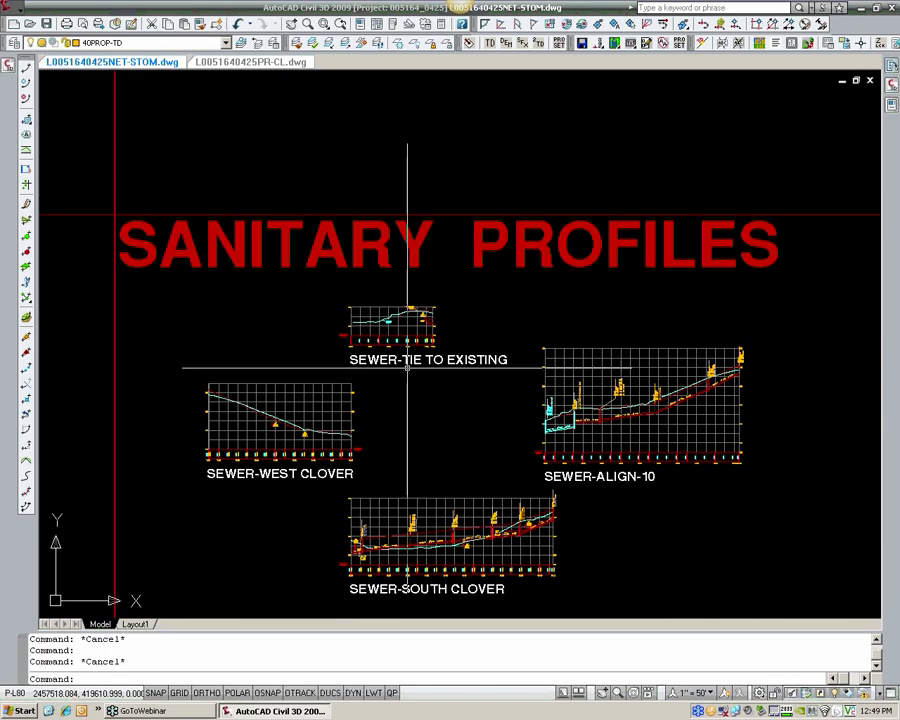
scroll(408, 368, down, 2)
middle_drag(332, 361, 539, 431)
mouse_move(360, 388)
middle_down()
mouse_move(396, 452)
mouse_move(428, 590)
middle_up()
middle_drag(331, 299, 540, 347)
scroll(311, 208, up, 4)
middle_drag(257, 225, 325, 306)
scroll(273, 355, up, 2)
scroll(256, 386, up, 2)
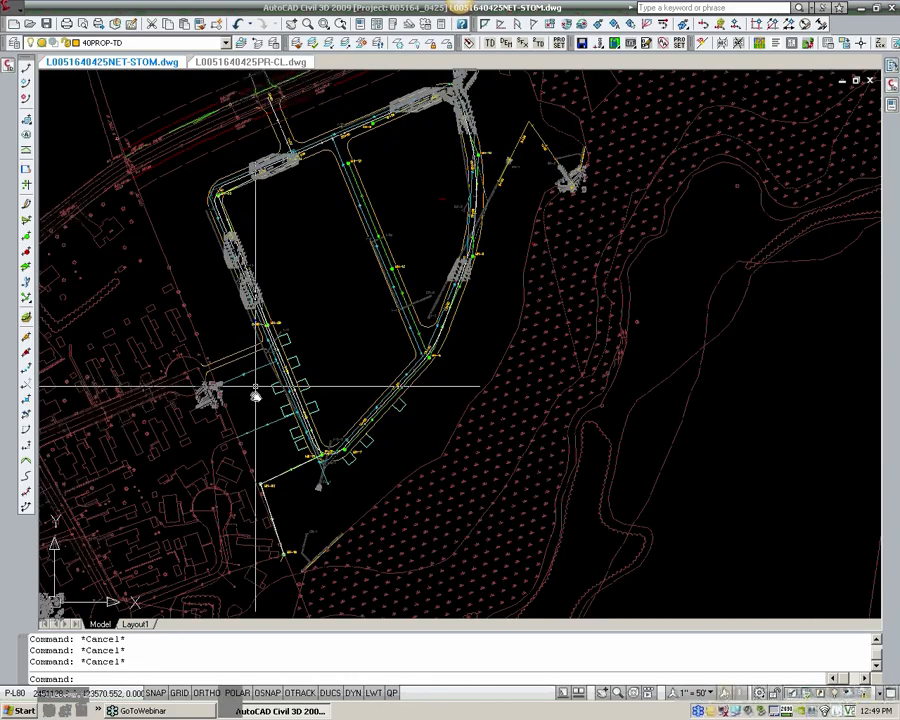
middle_drag(256, 395, 257, 409)
click(9, 7)
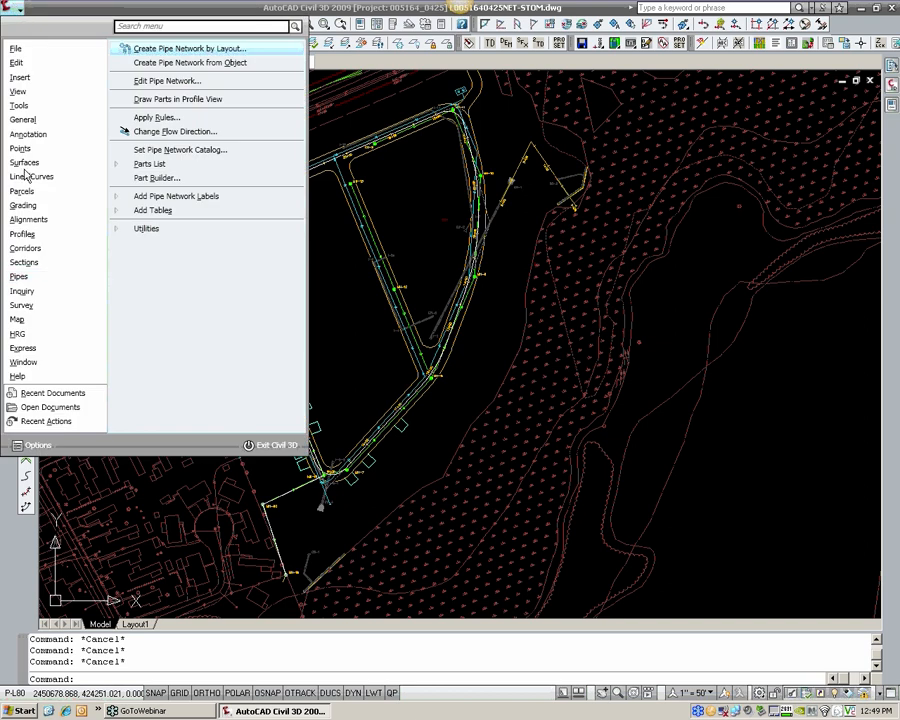
mouse_move(27, 268)
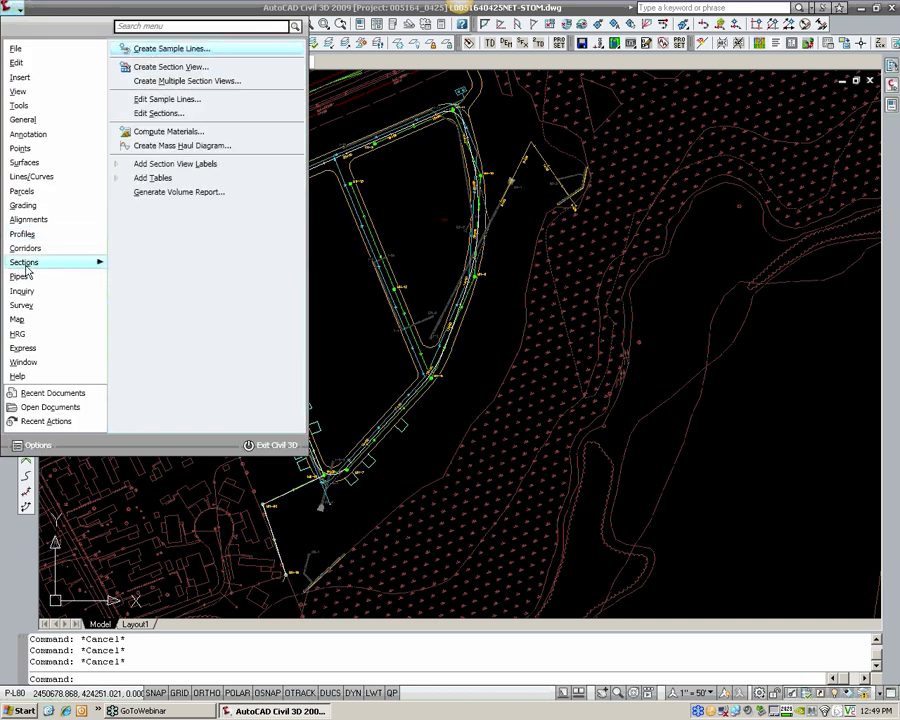
mouse_move(50, 226)
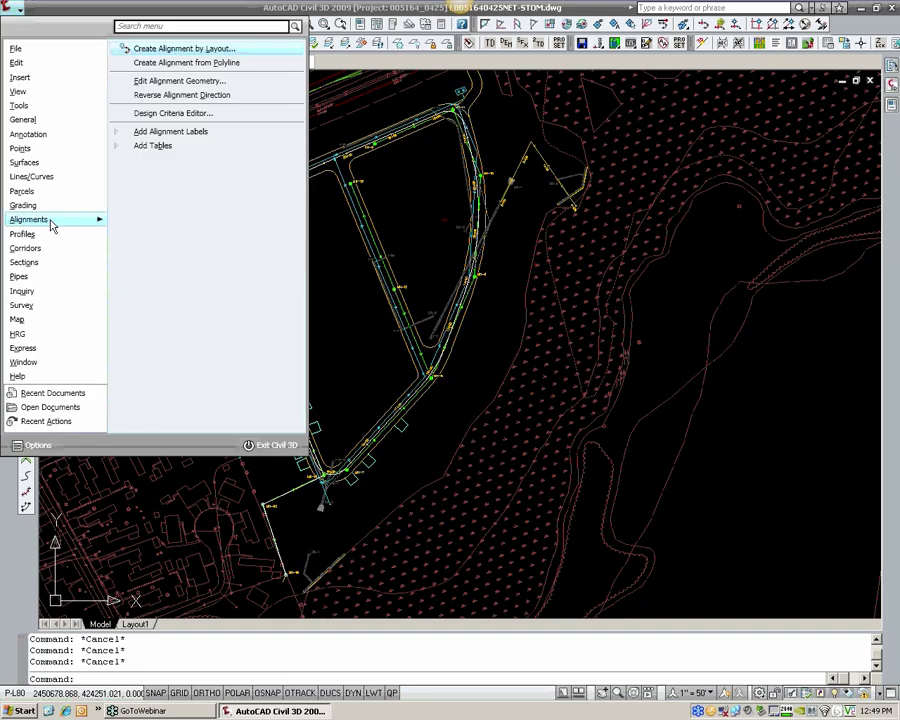
click(201, 49)
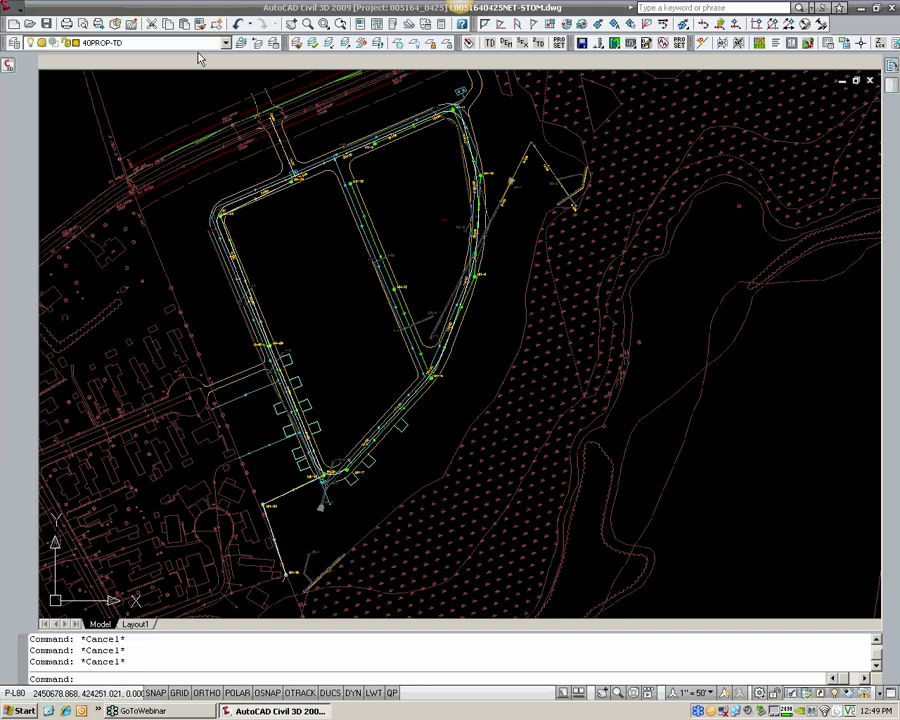
drag(369, 98, 18, 98)
text(s)
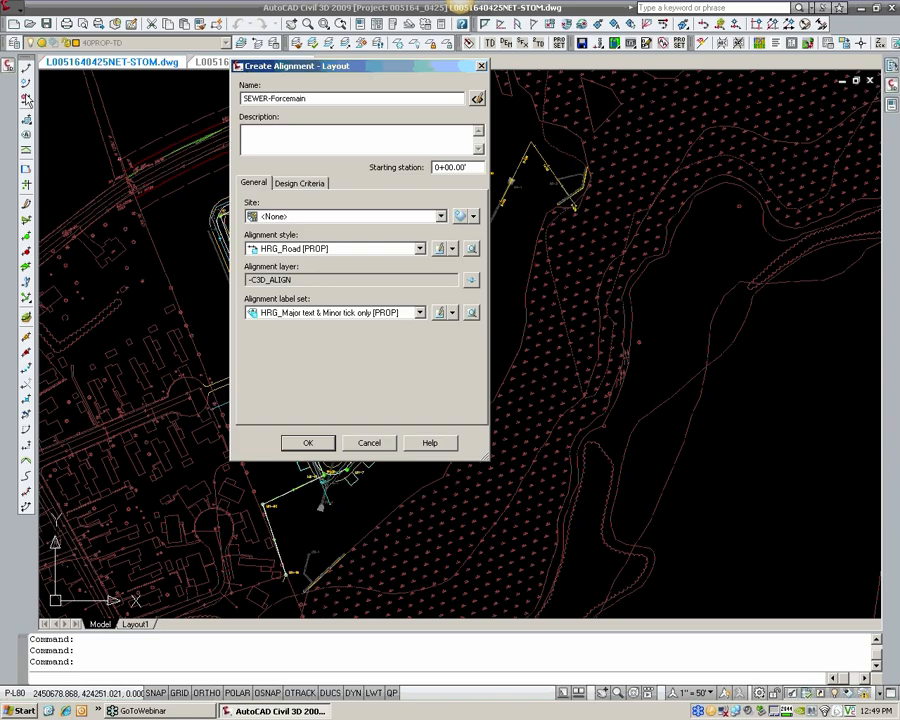
Step: Set the new alignment's style to HRG_Forcemain [PROP] and its label set to _No Display
click(303, 249)
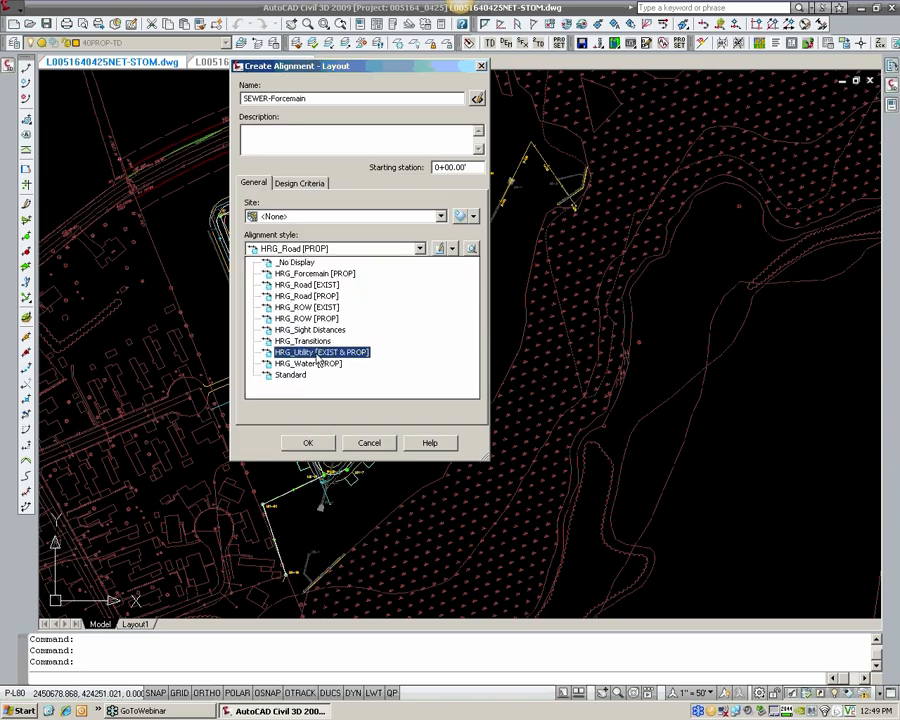
click(313, 279)
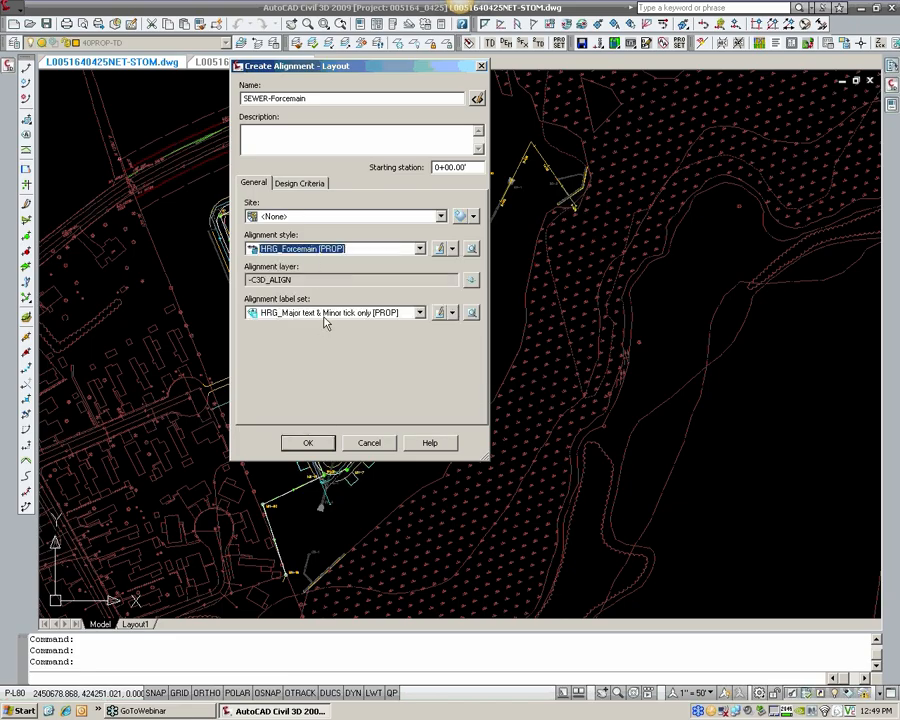
click(324, 314)
click(295, 327)
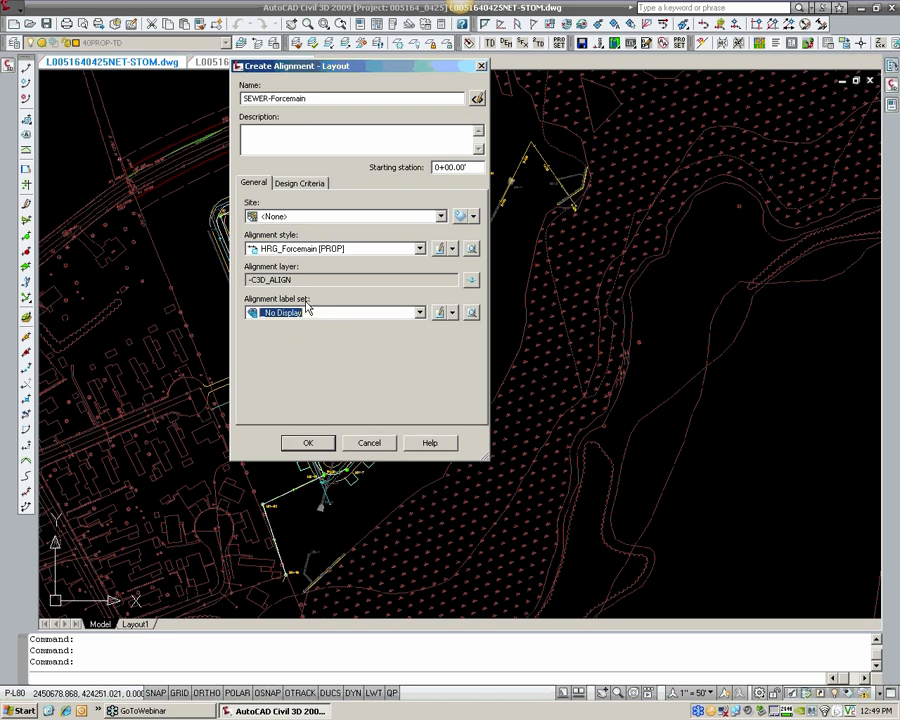
Step: Create the alignment with criteria-based design turned off and save the drawing
click(299, 184)
click(271, 236)
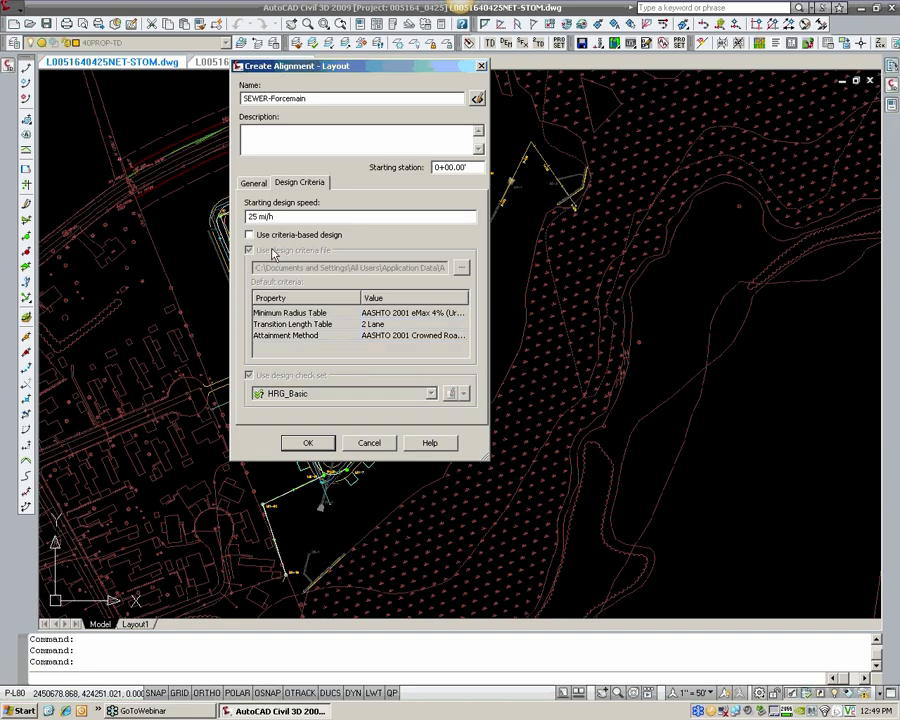
click(272, 236)
click(270, 250)
click(276, 238)
click(254, 183)
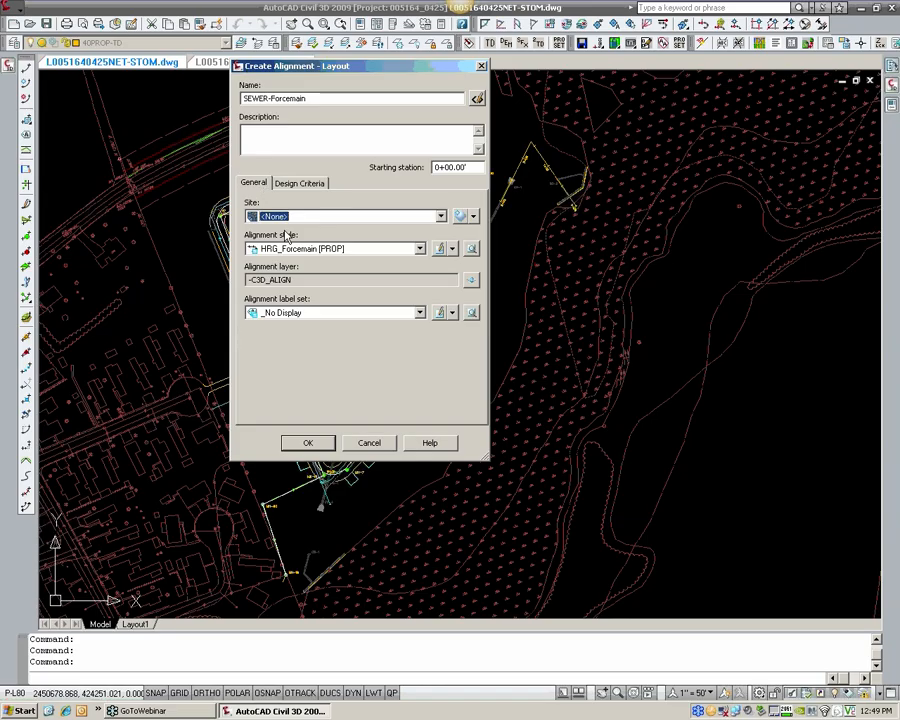
click(309, 443)
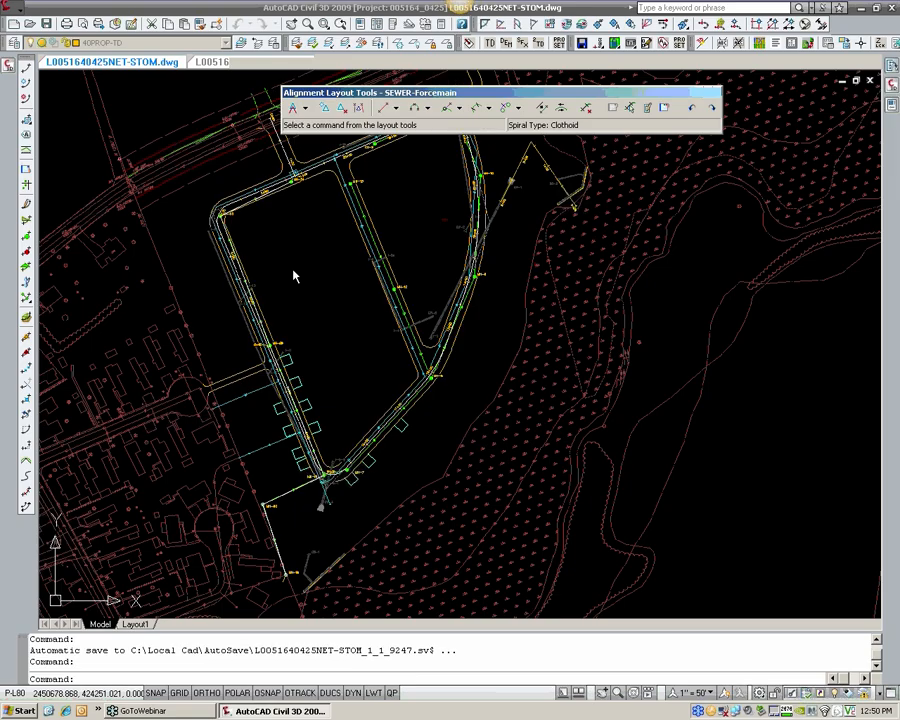
click(49, 25)
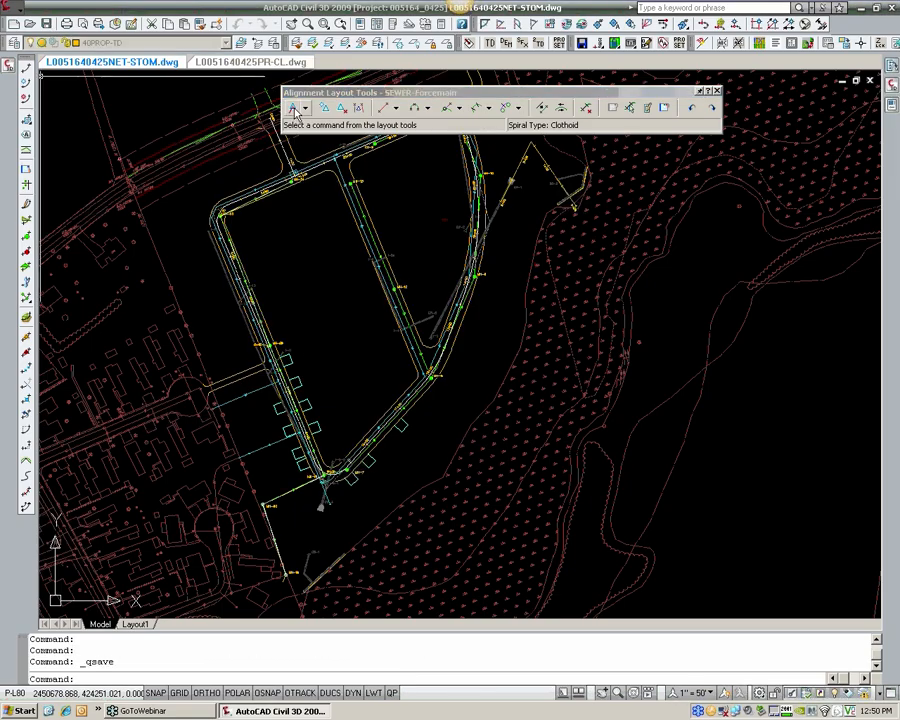
Step: Set the default curve radius for the alignment layout to 1 ft in the curve and spiral settings
click(293, 112)
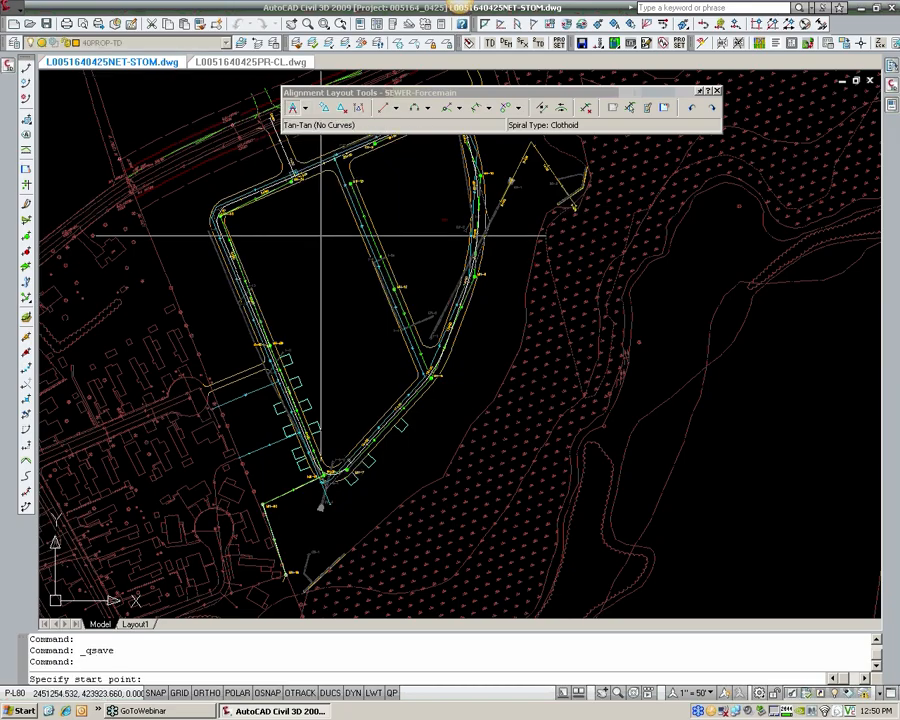
middle_drag(334, 440, 323, 380)
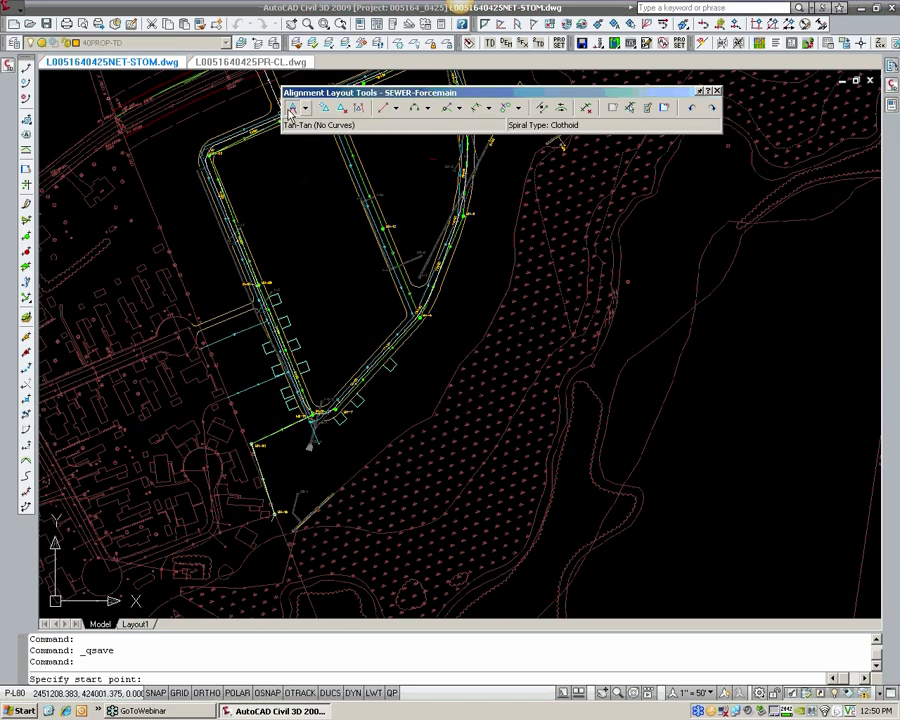
click(305, 108)
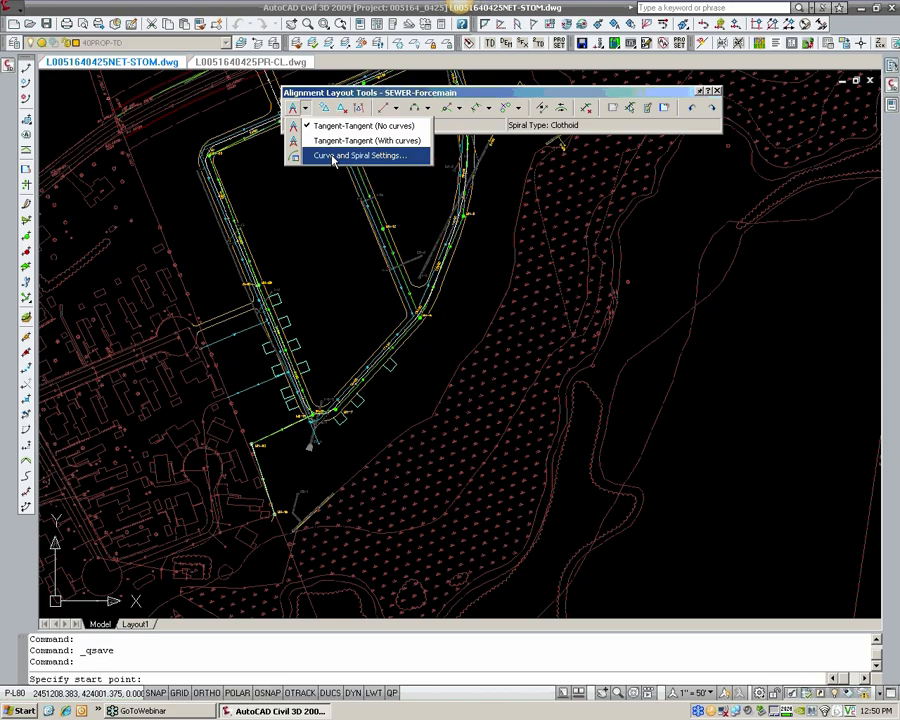
click(328, 157)
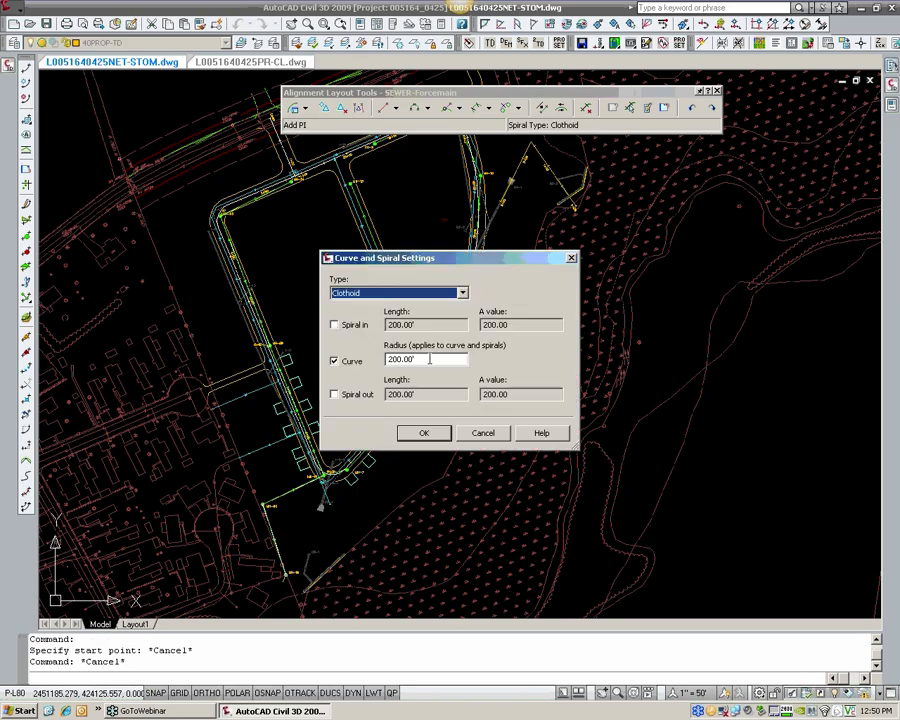
key(Tab)
key(Tab)
key(Tab)
text(1)
key(Return)
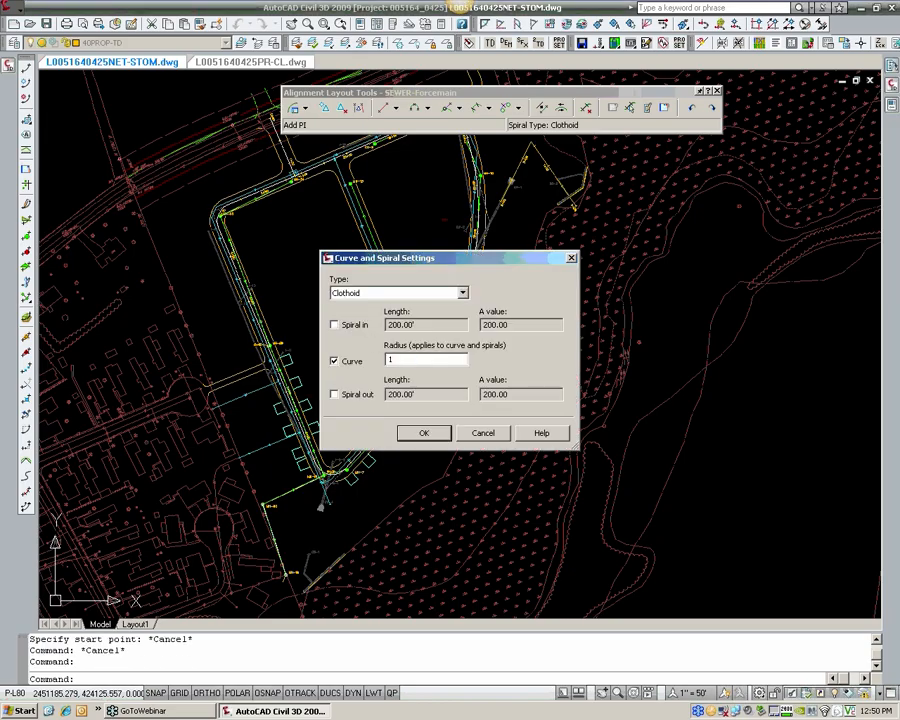
Step: Reopen the curve and spiral settings to check the curve radius and spiral options, and accept them
click(306, 110)
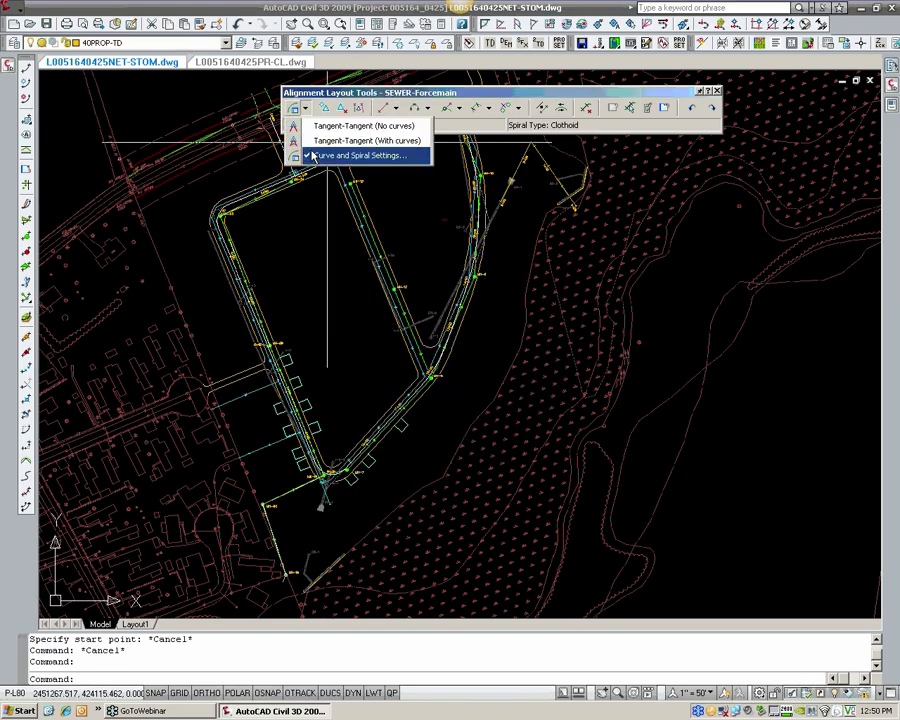
click(310, 211)
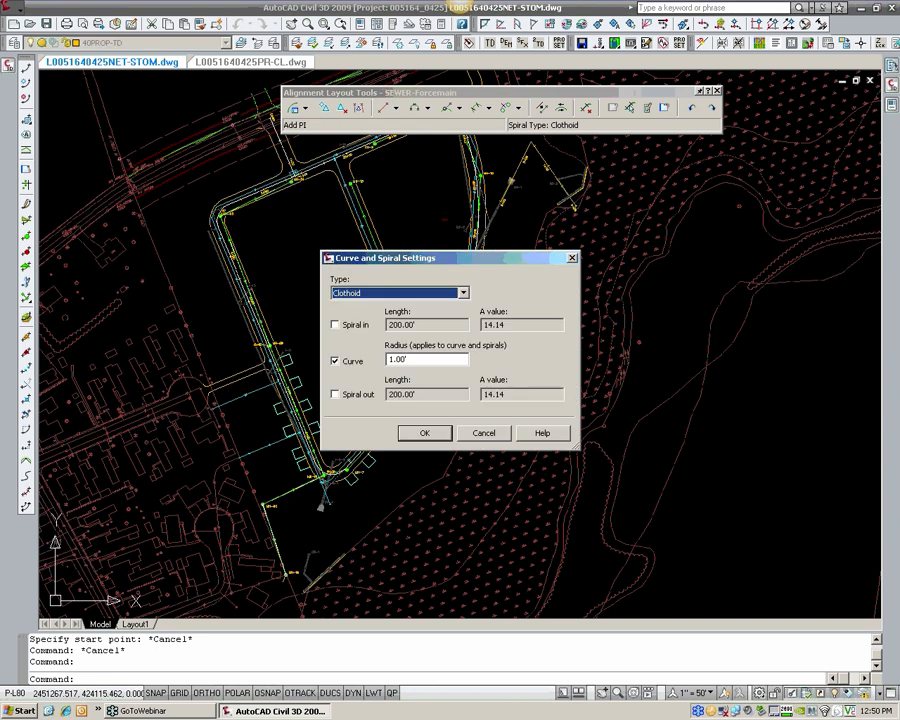
key(Tab)
key(Tab)
key(Tab)
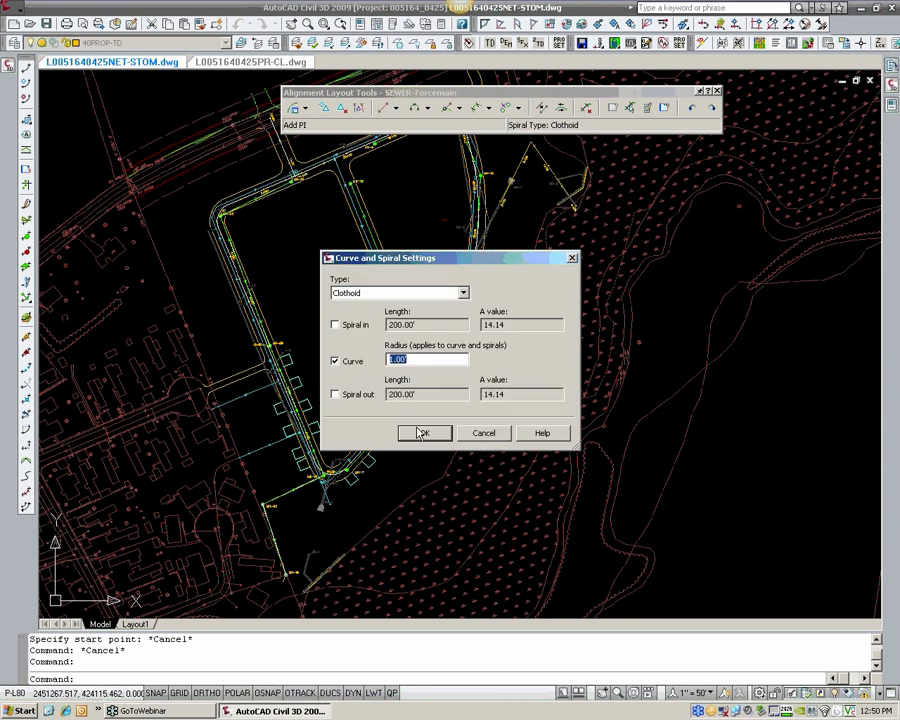
click(361, 294)
click(361, 295)
click(424, 434)
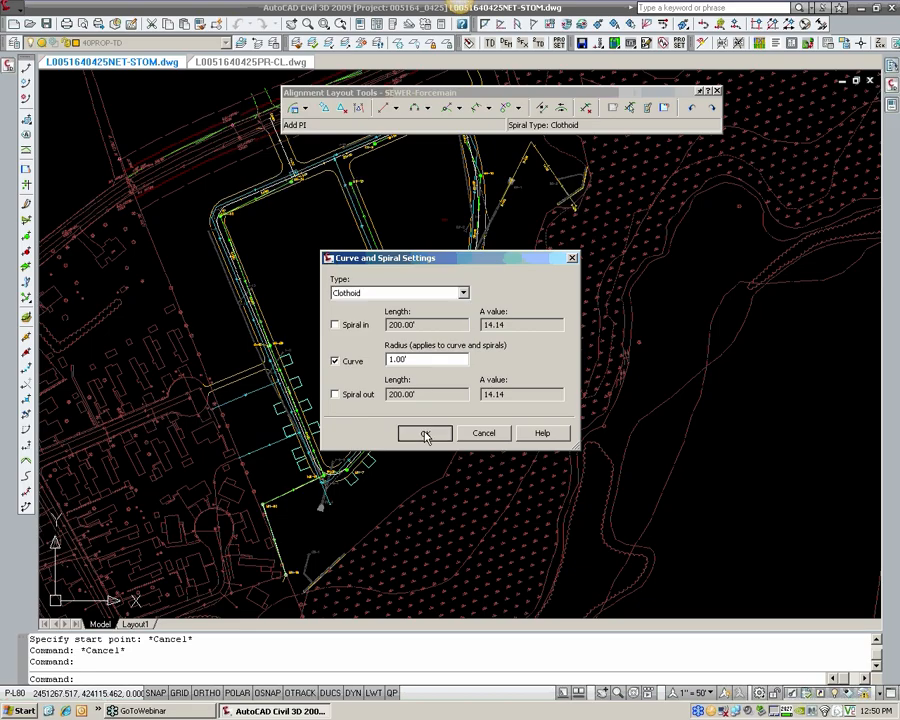
Step: Start laying out the forcemain alignment as tangents with curves, beginning at the centre of manhole MH-19
click(304, 108)
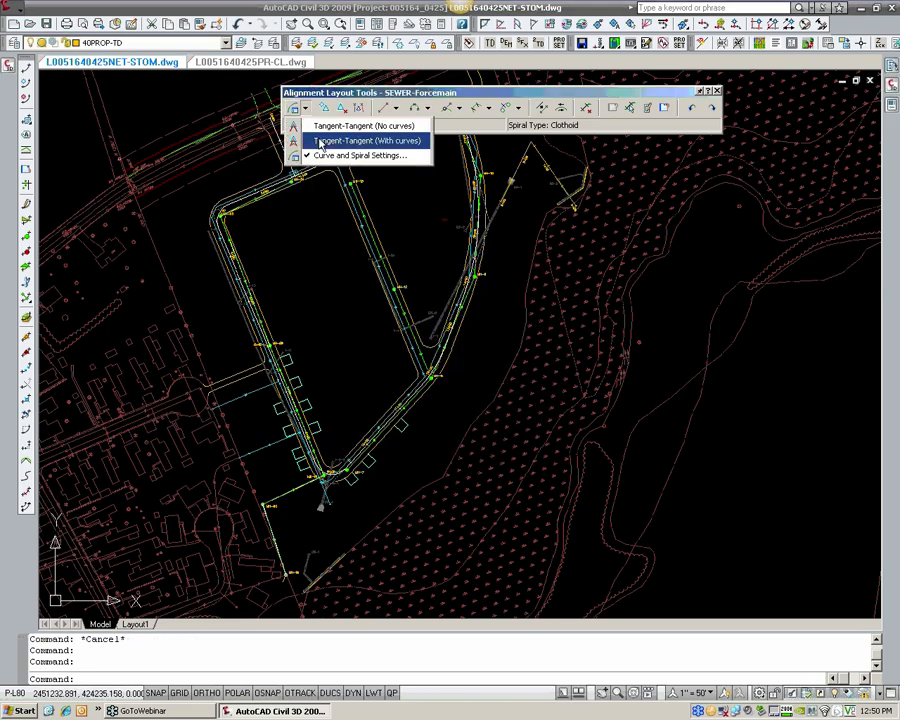
click(406, 150)
scroll(285, 578, up, 5)
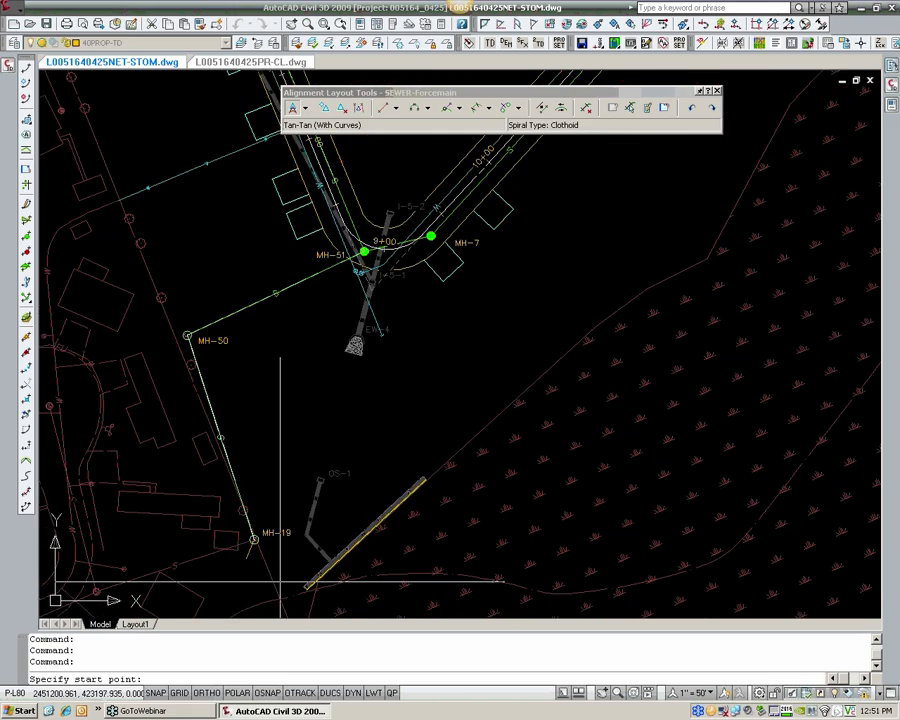
scroll(280, 580, up, 3)
text(cen)
key(Return)
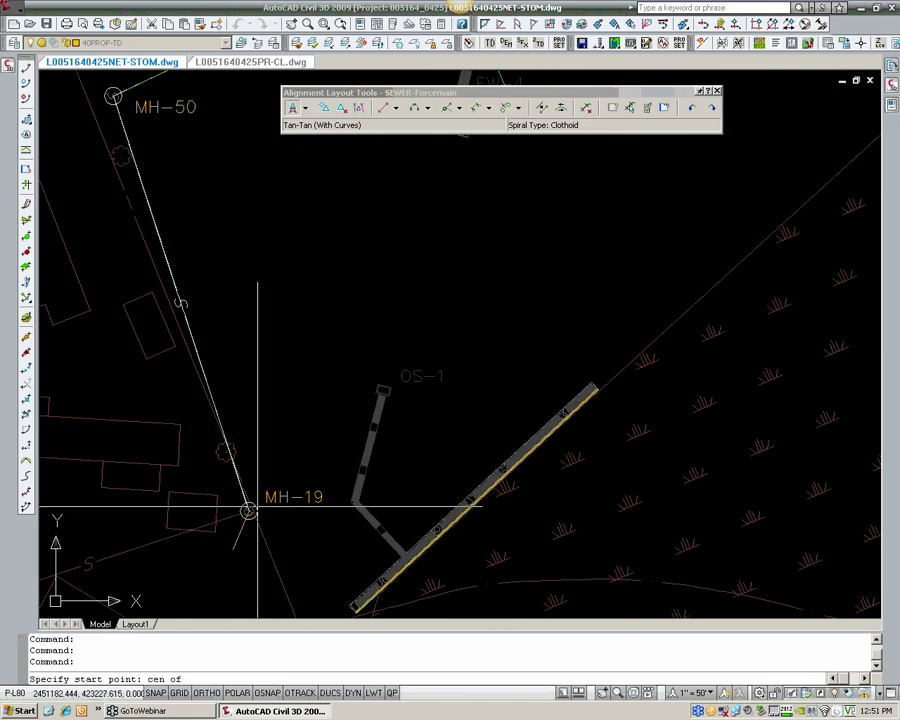
click(257, 508)
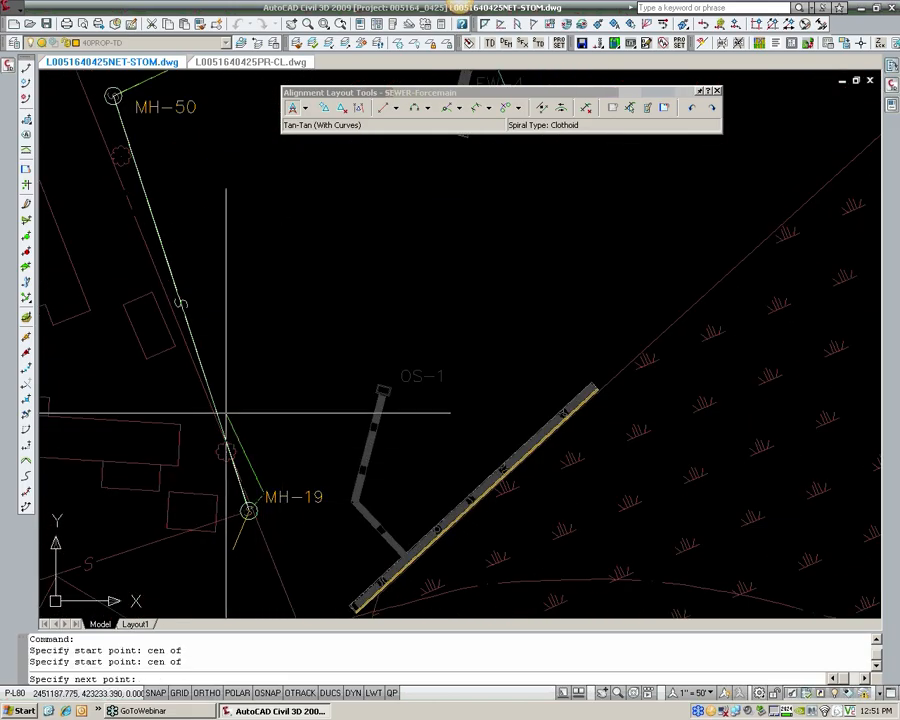
Step: Extend the forcemain layout past MH-50 and north along the west property line to a point just short of the existing road
scroll(226, 400, down, 4)
middle_drag(207, 205, 265, 321)
middle_drag(189, 251, 239, 355)
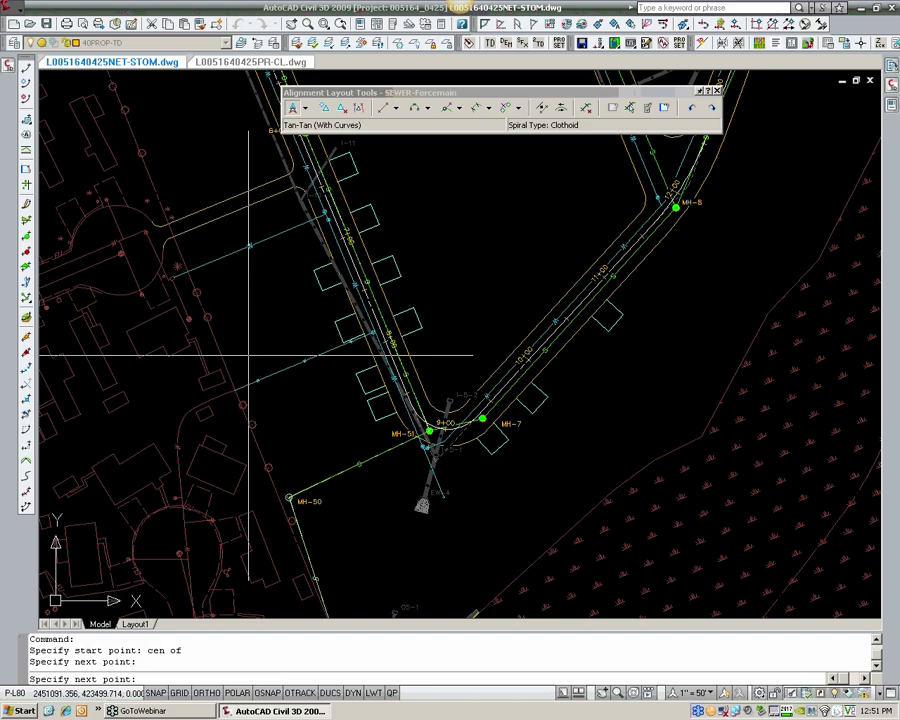
click(297, 487)
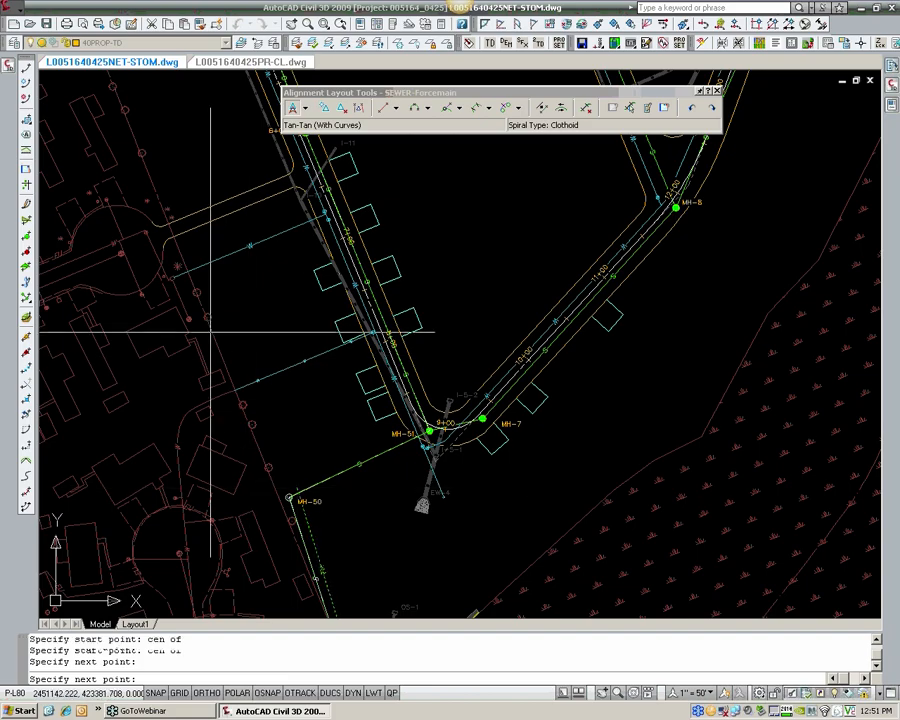
middle_drag(210, 332, 311, 513)
middle_drag(245, 320, 319, 500)
middle_drag(265, 335, 341, 505)
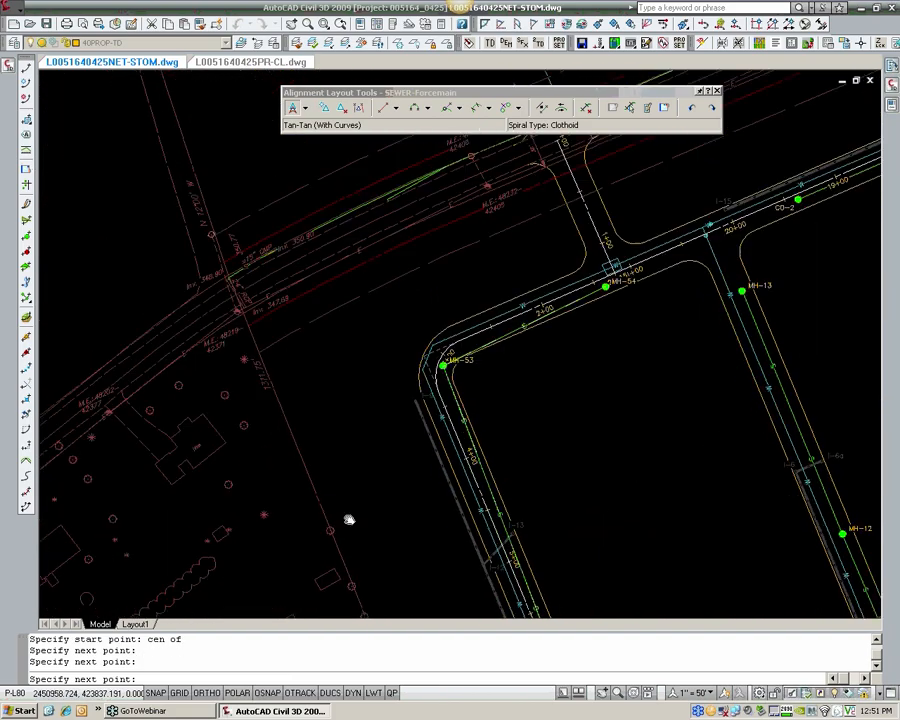
click(268, 341)
Step: Continue the forcemain points eastward along the existing road to the east property line and finish the layout
middle_drag(322, 305, 203, 407)
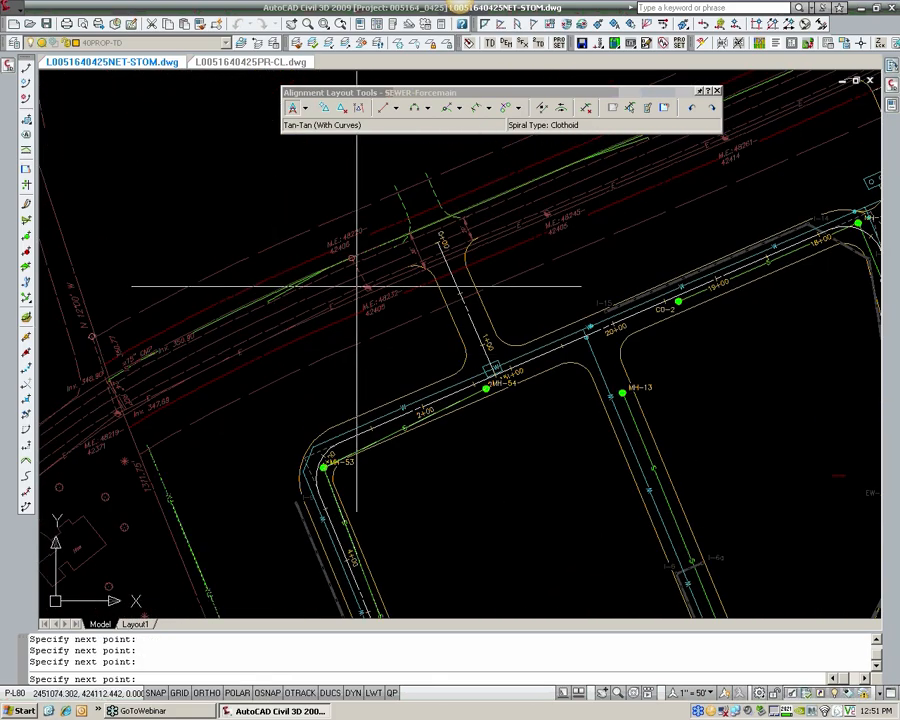
middle_drag(568, 268, 101, 424)
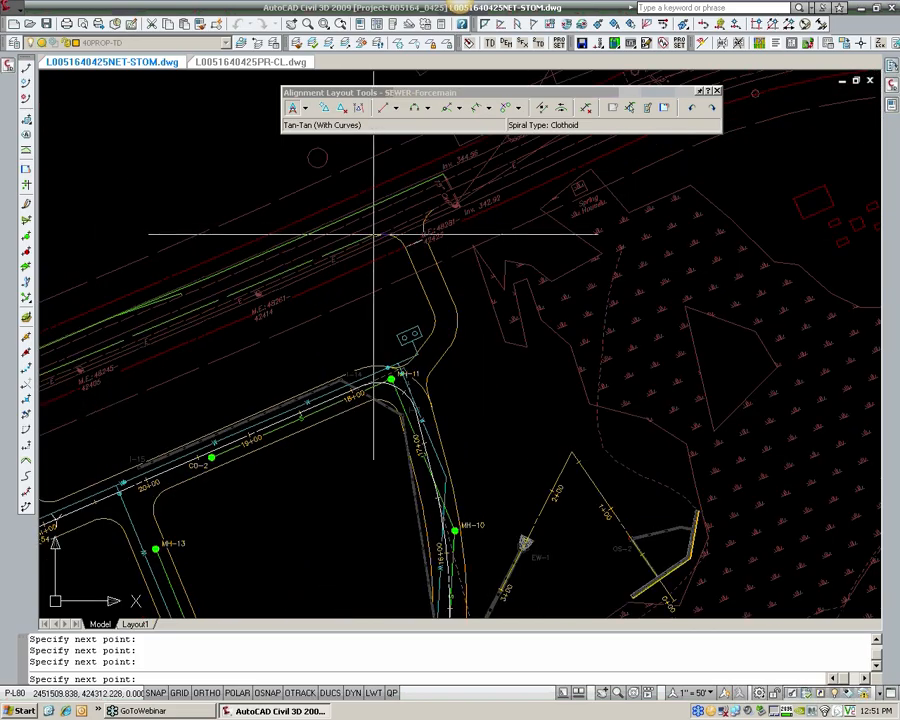
middle_drag(375, 235, 368, 238)
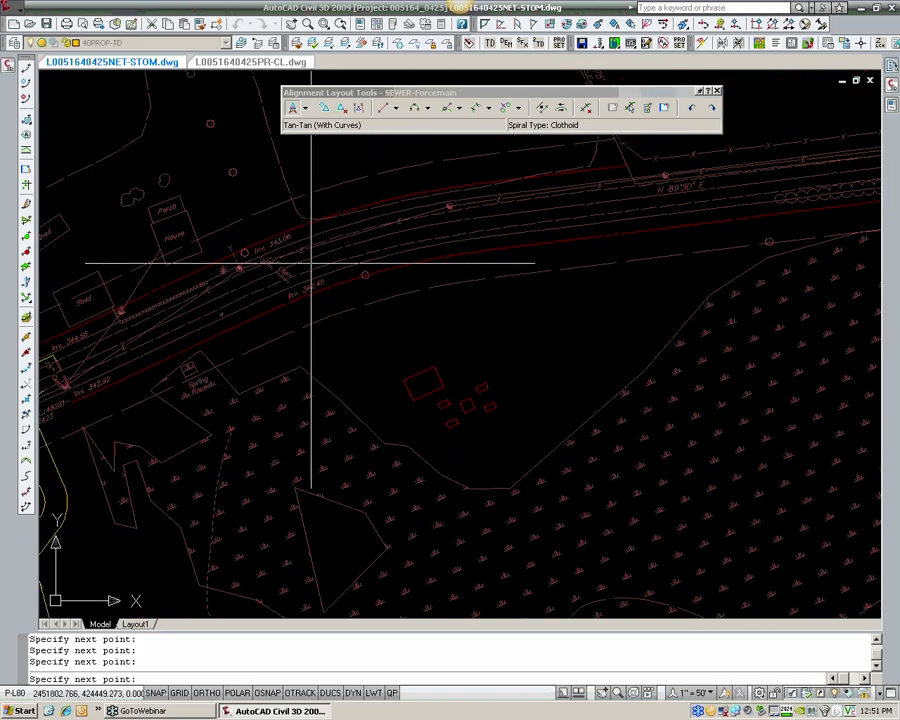
middle_drag(496, 282, 142, 341)
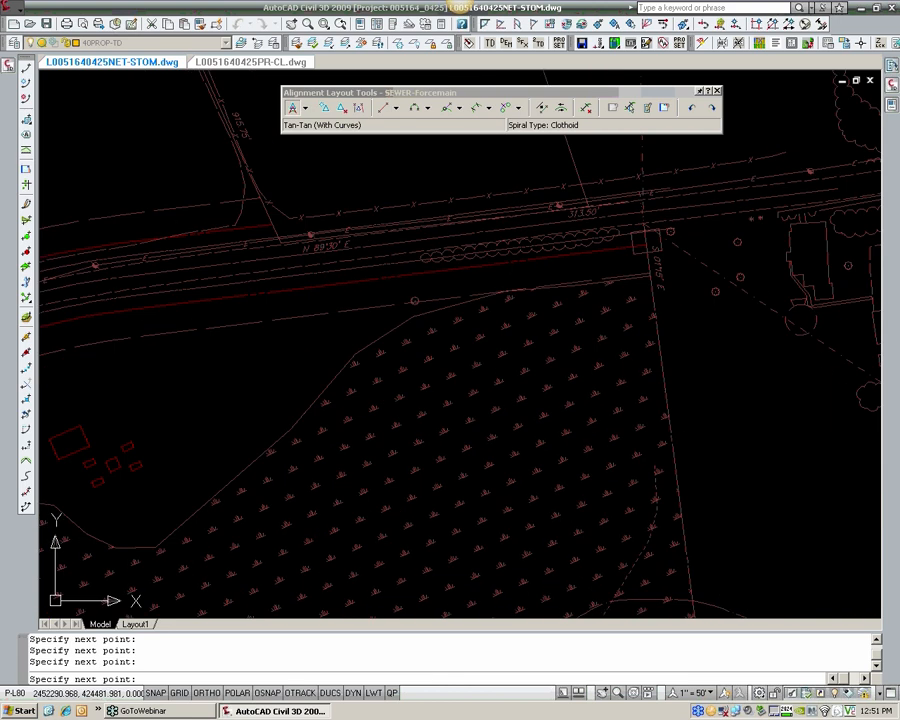
click(633, 220)
key(Return)
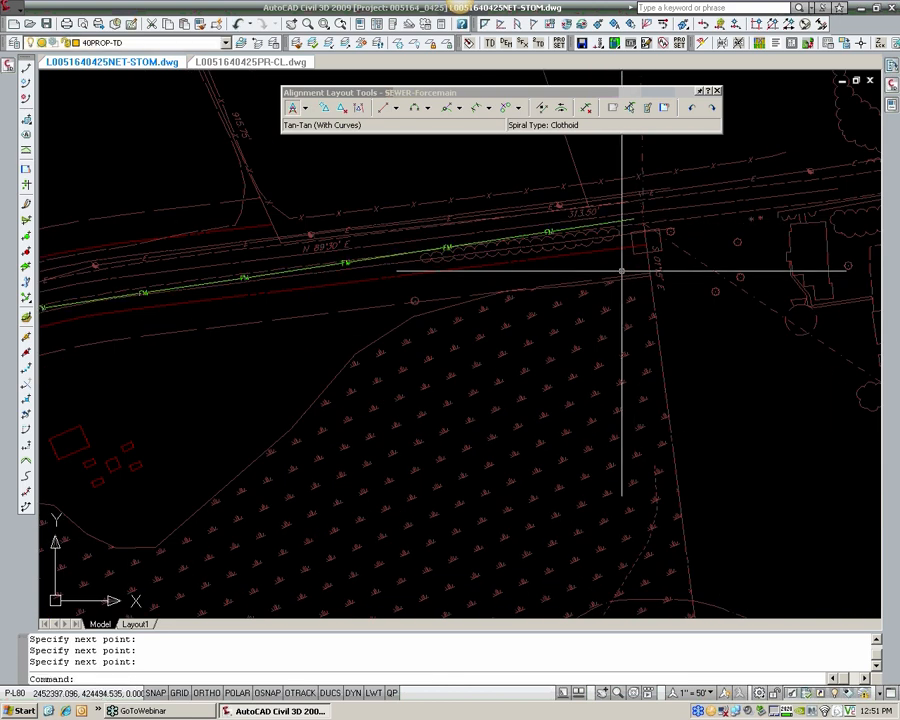
Step: Set the radius of the forcemain's last curve, entity 12, to 200 ft in the alignment entities table
scroll(650, 300, up, 2)
scroll(316, 298, up, 3)
scroll(316, 298, up, 4)
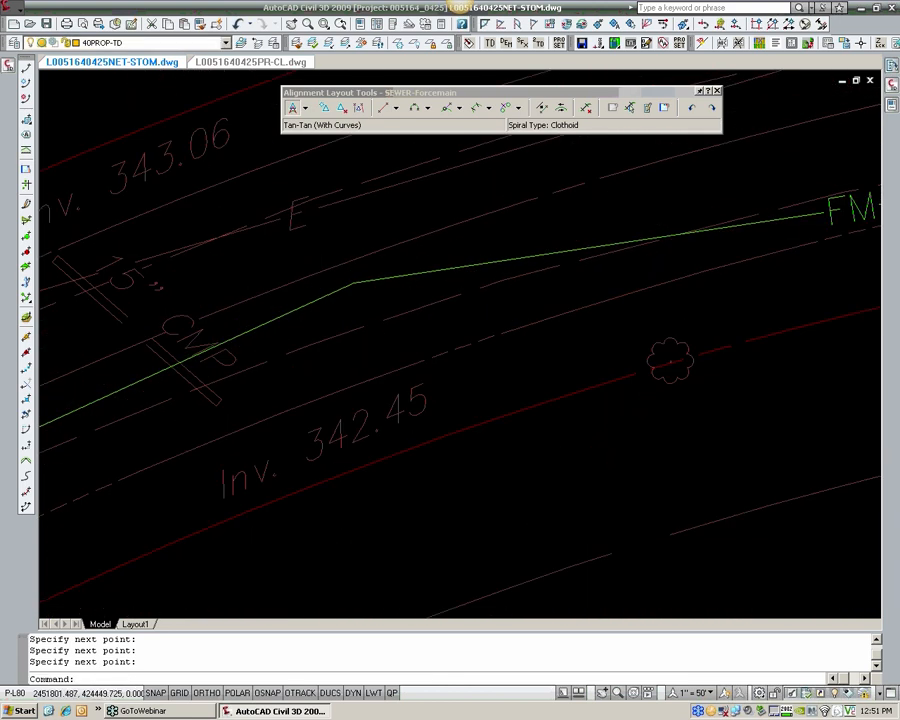
click(360, 263)
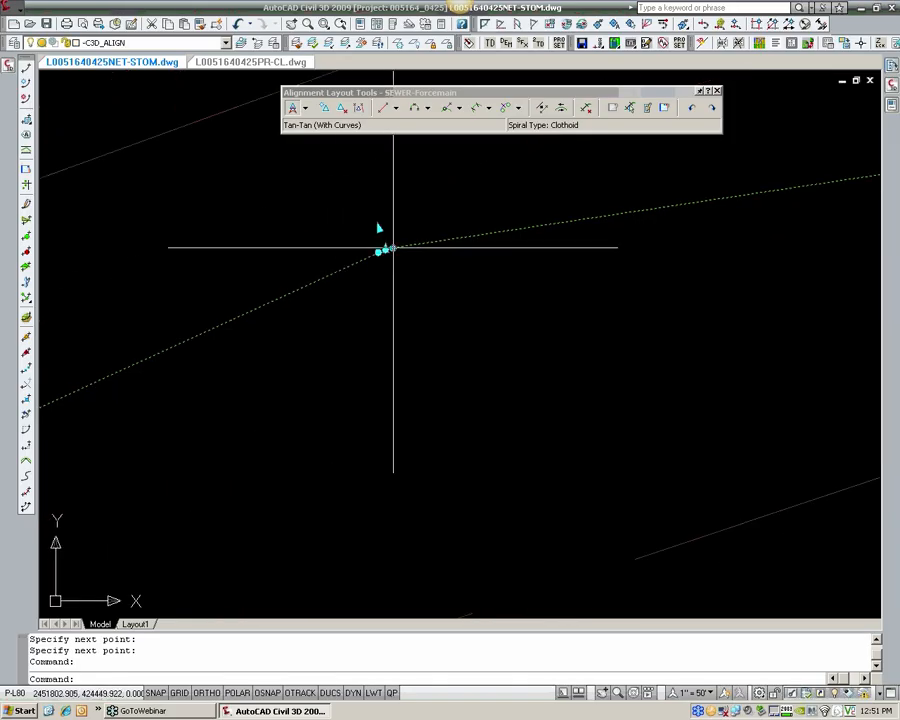
key(Escape)
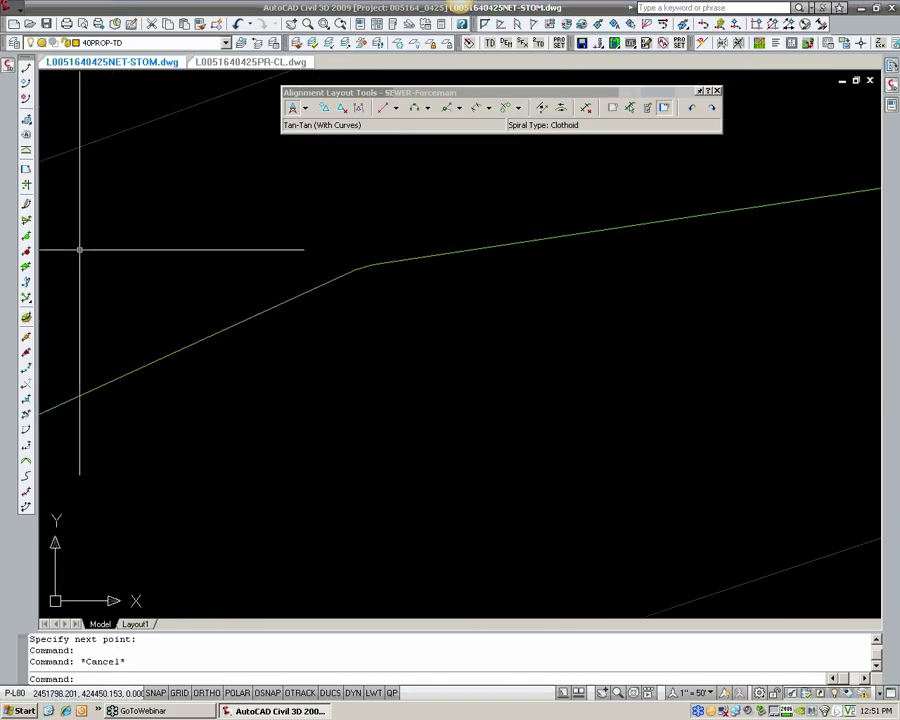
click(664, 107)
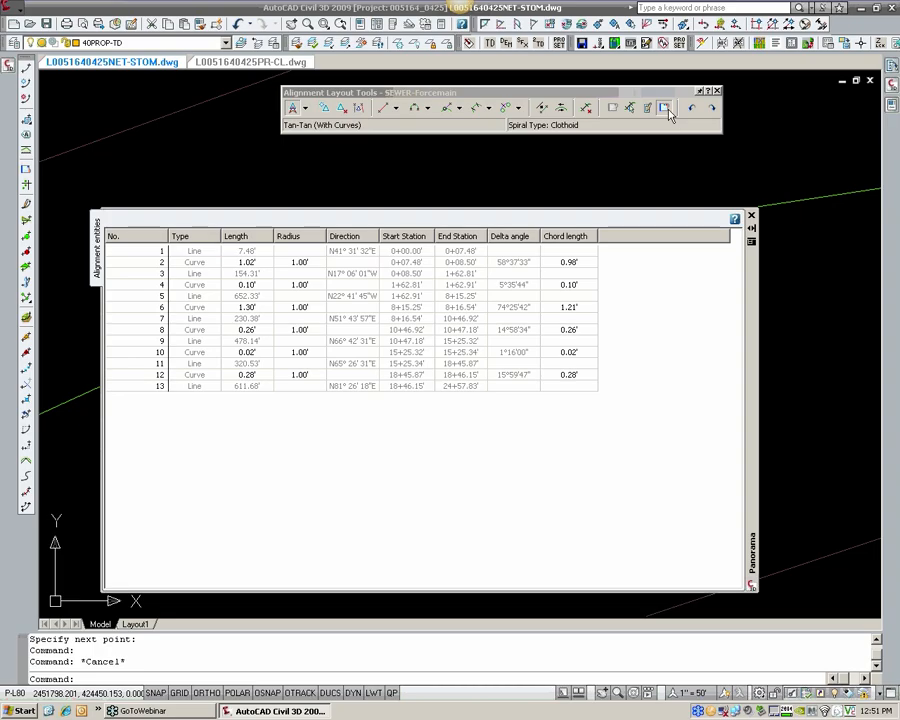
double_click(301, 376)
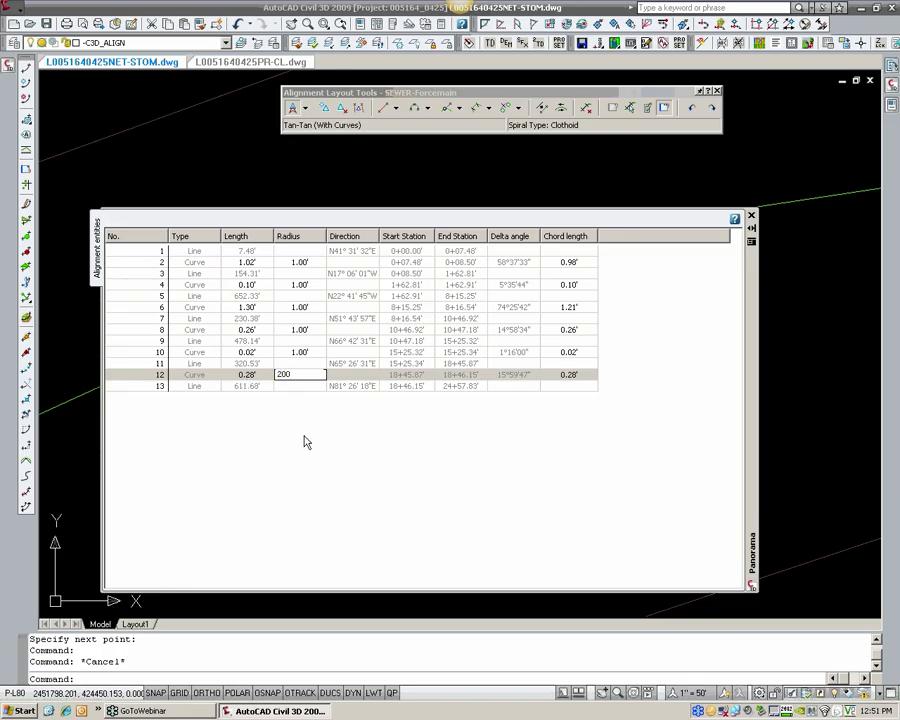
key(Return)
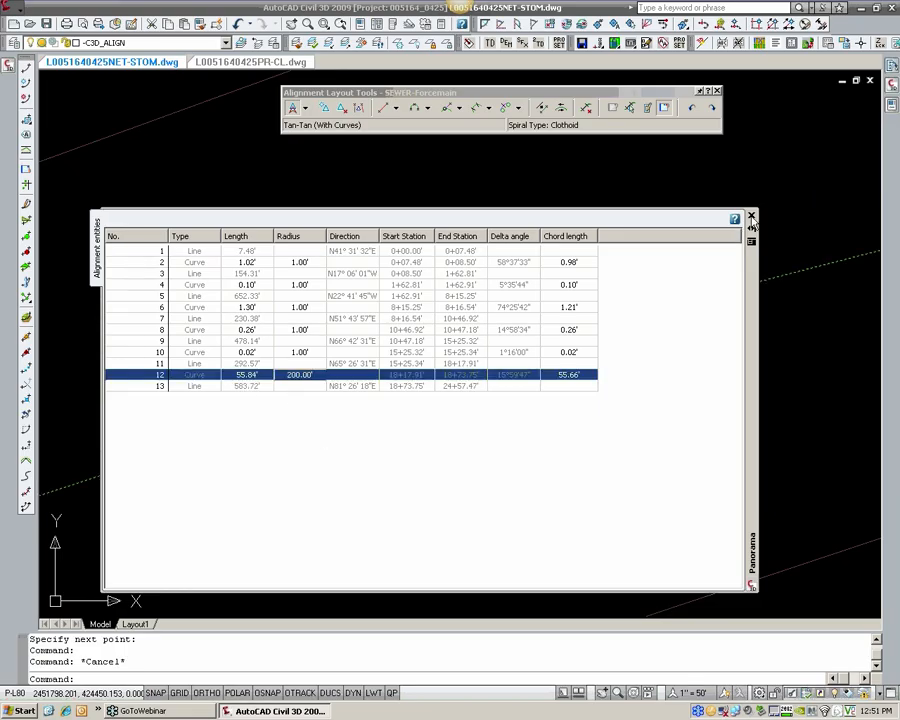
click(751, 215)
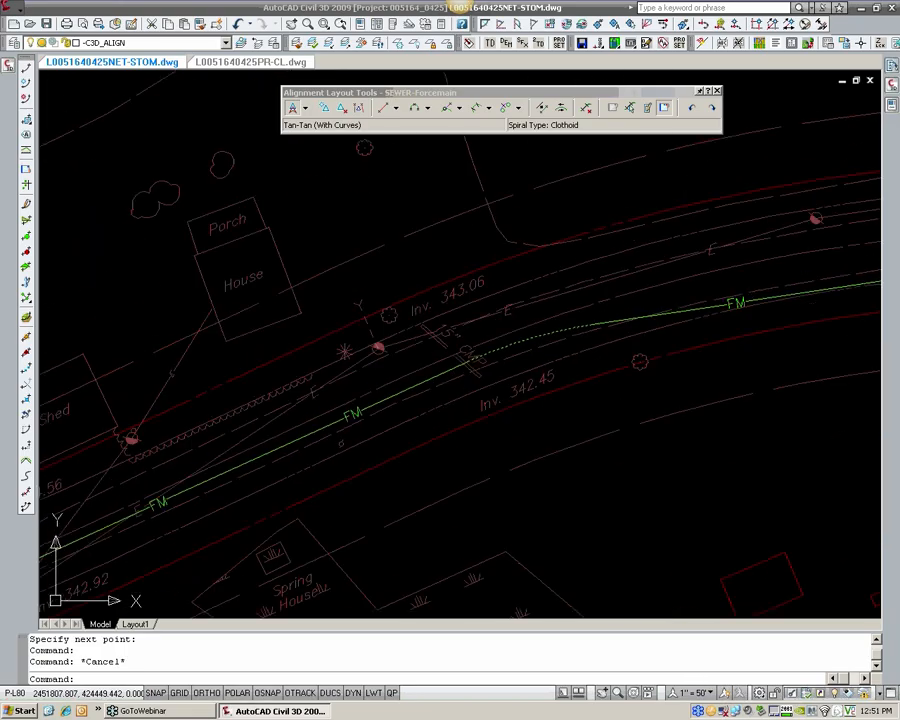
Step: Shift the intersection point of the forcemain's last curve slightly up and east to follow the road bend
scroll(571, 343, up, 3)
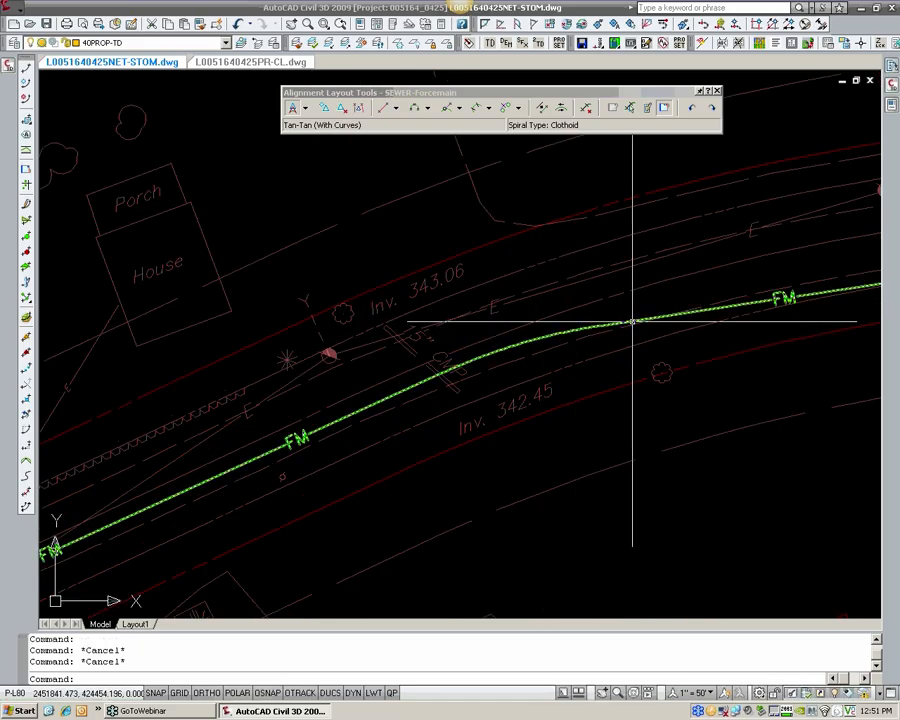
click(513, 327)
scroll(514, 330, up, 3)
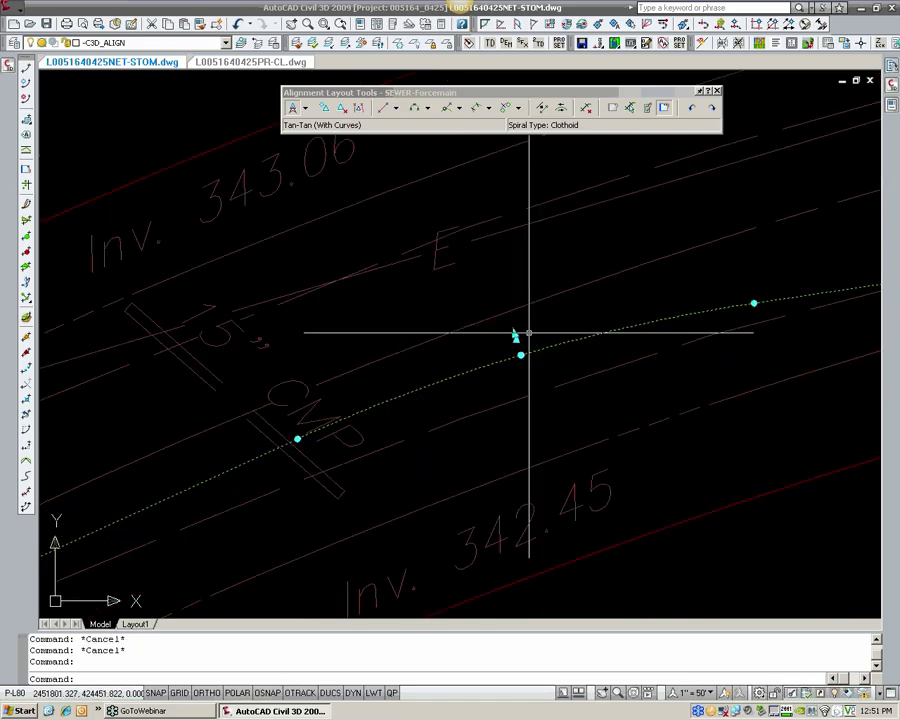
click(514, 335)
click(555, 310)
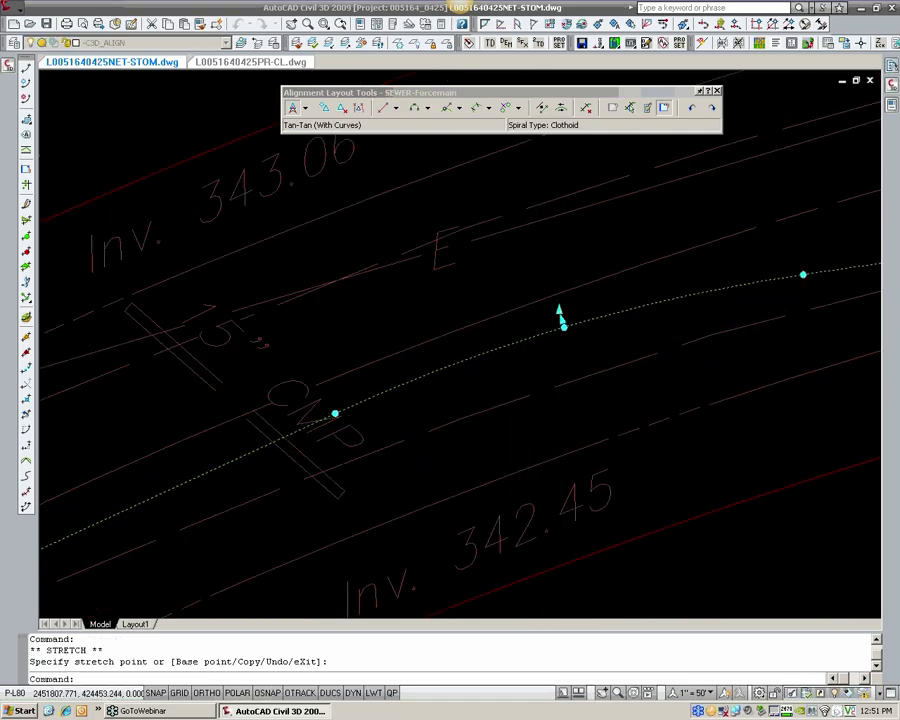
scroll(556, 310, down, 3)
key(Escape)
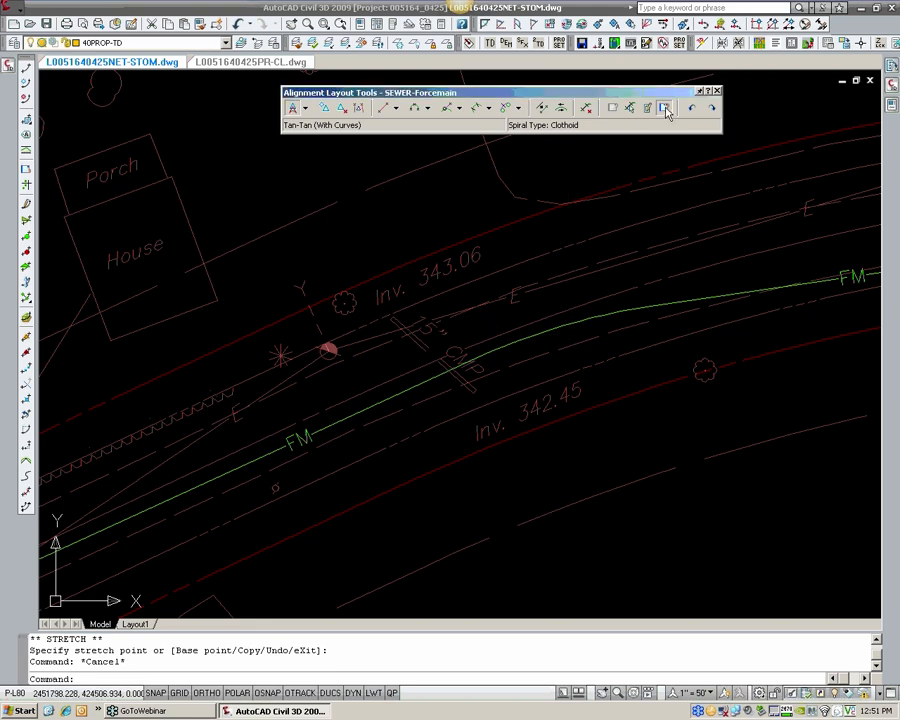
Step: Set the last curve's radius to 1000 ft and move its intersection point northeast so the curve fits the road
click(666, 110)
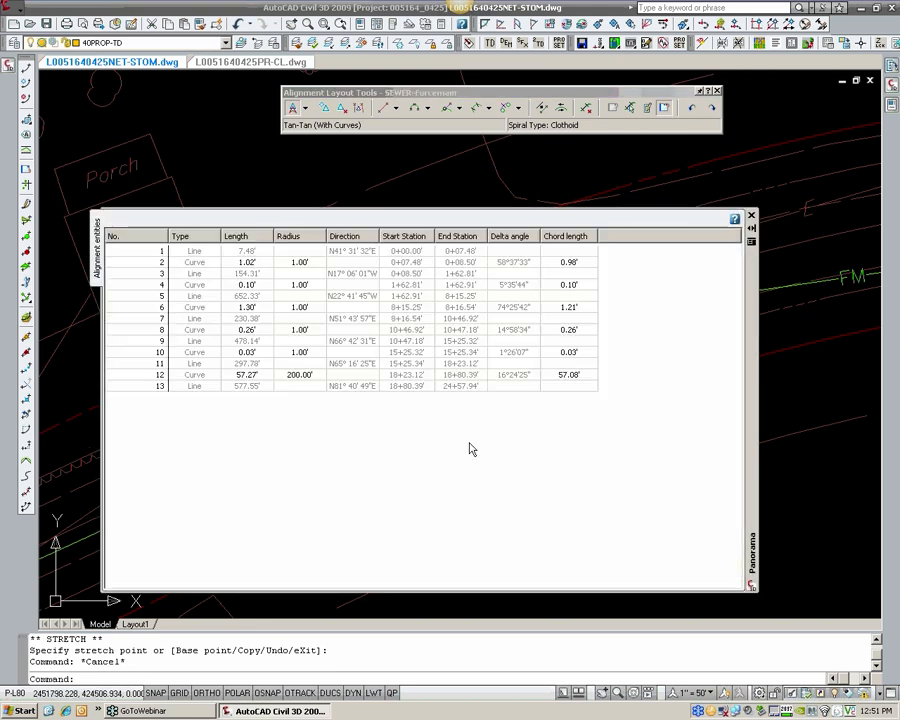
double_click(312, 374)
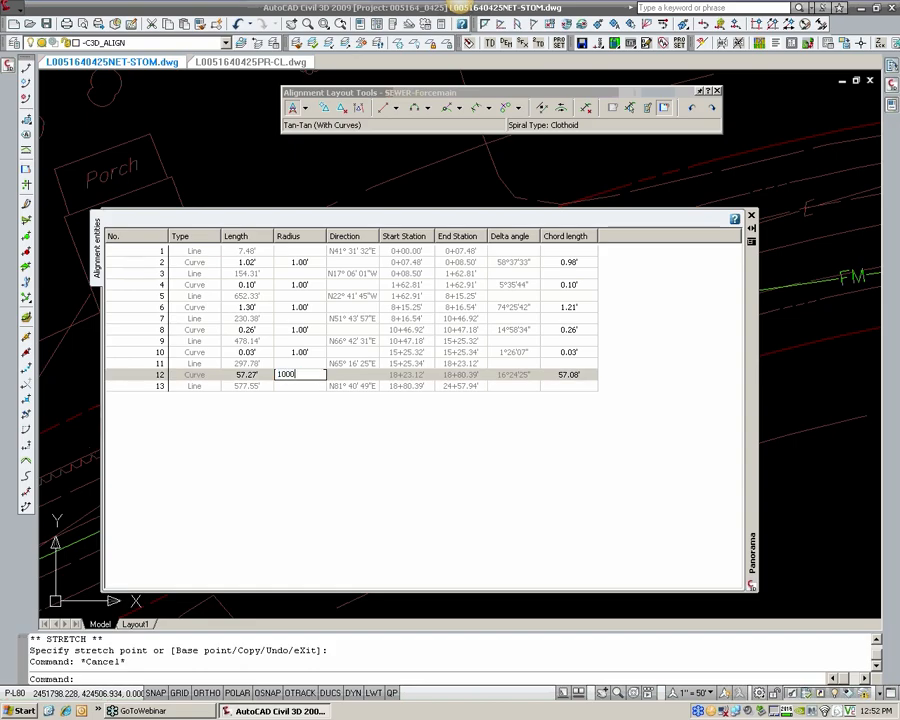
key(Return)
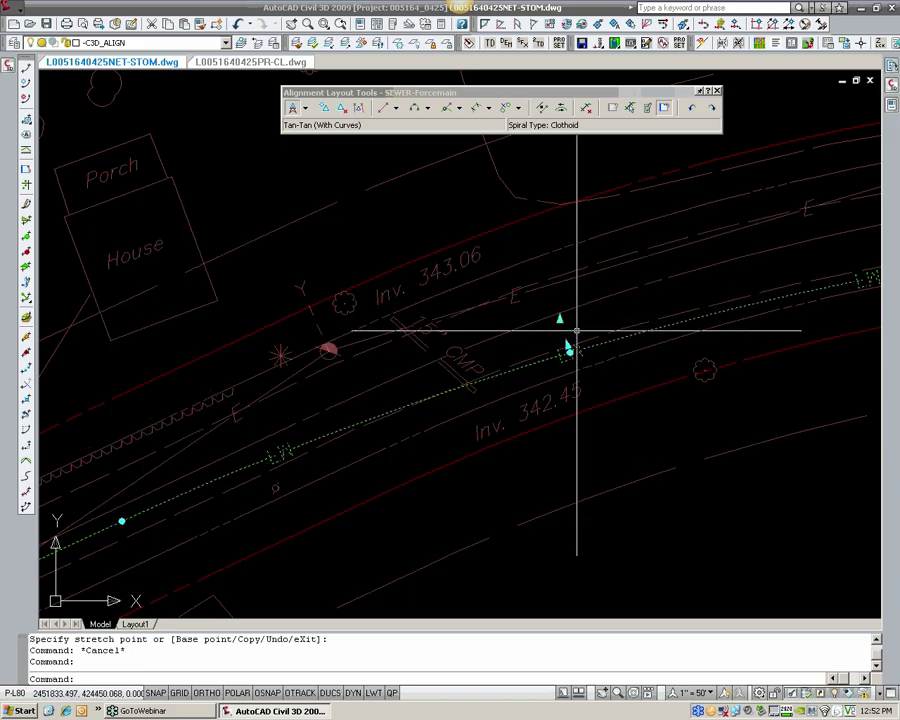
click(559, 318)
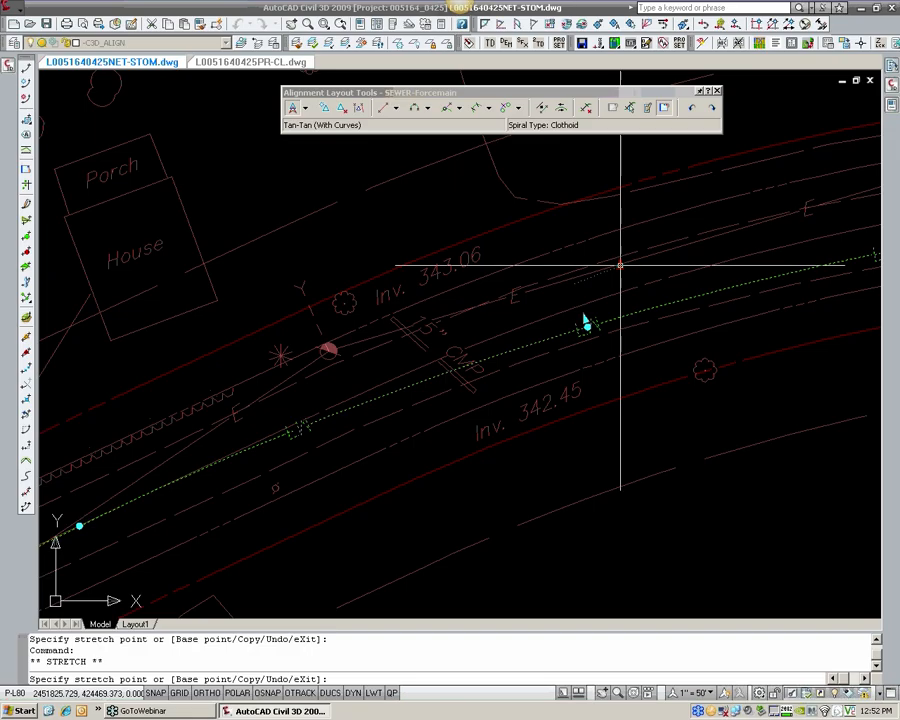
key(Escape)
Step: Examine the forcemain route along the road and the orientation of the FM linetype text on the last curve
scroll(514, 318, down, 5)
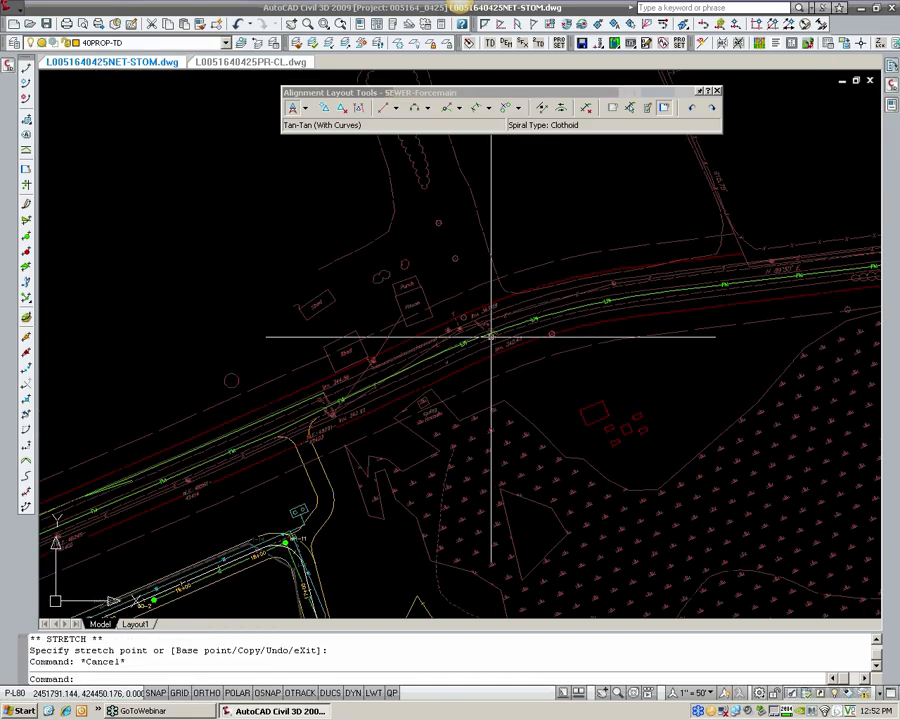
middle_drag(375, 365, 552, 297)
middle_drag(241, 462, 402, 363)
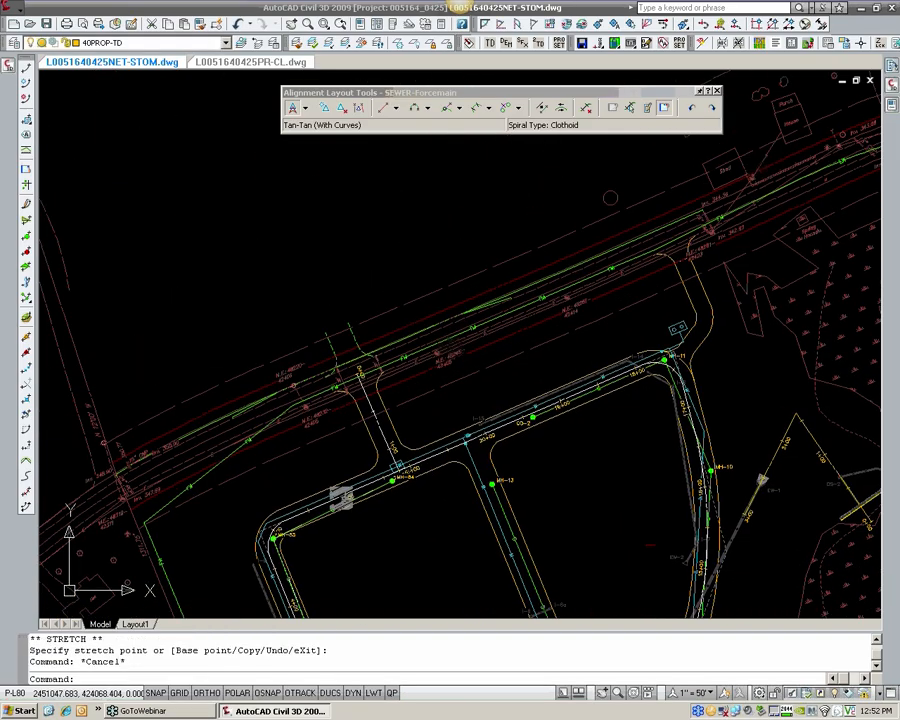
middle_drag(273, 452, 414, 331)
scroll(374, 321, up, 4)
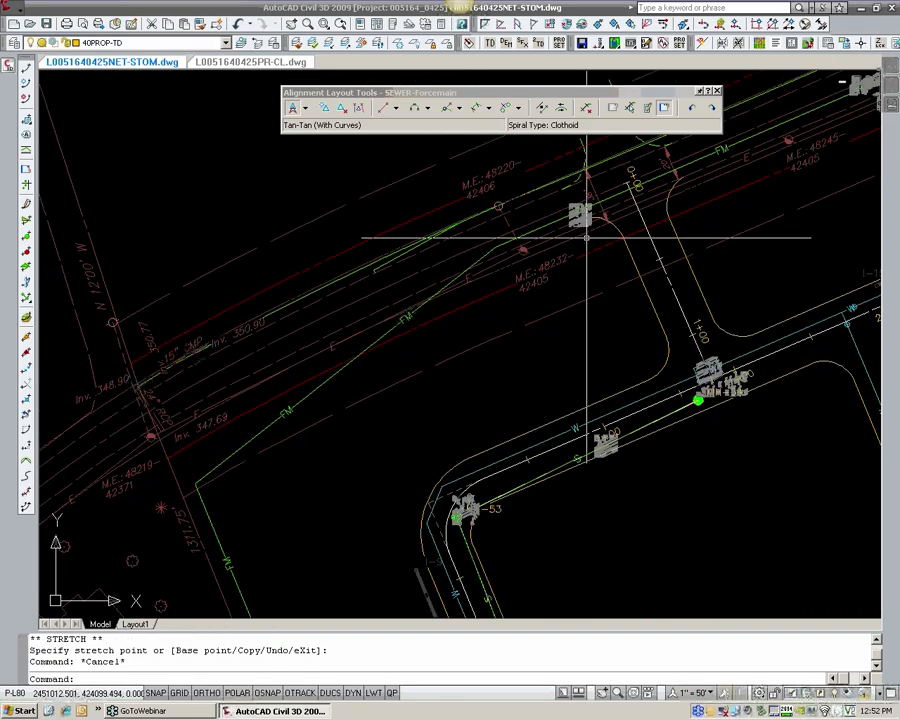
middle_drag(824, 175, 158, 496)
middle_drag(790, 225, 228, 468)
scroll(406, 290, up, 2)
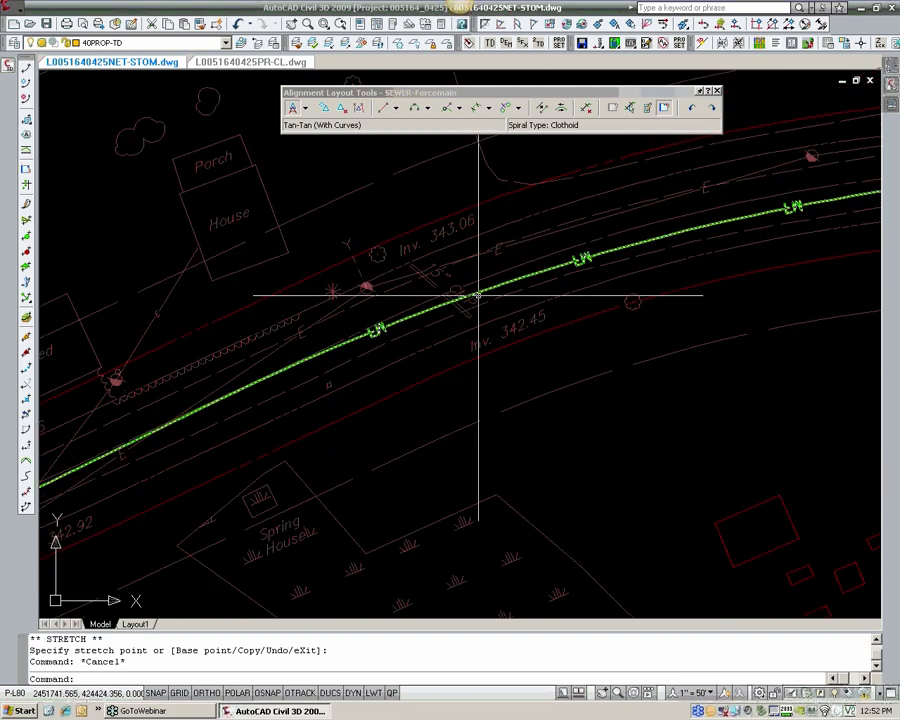
middle_drag(748, 226, 626, 246)
click(626, 248)
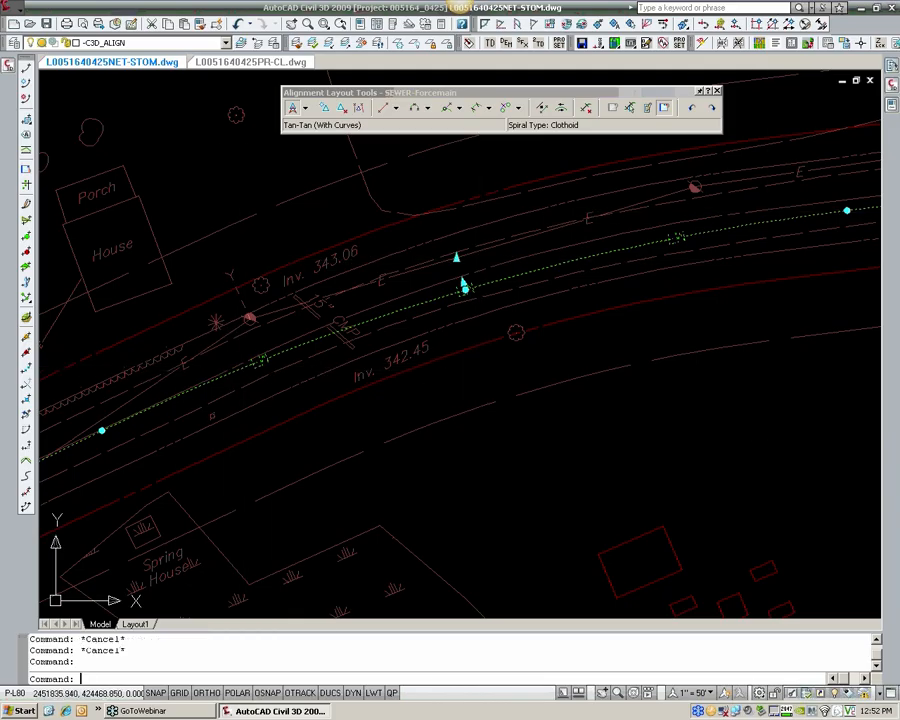
key(Escape)
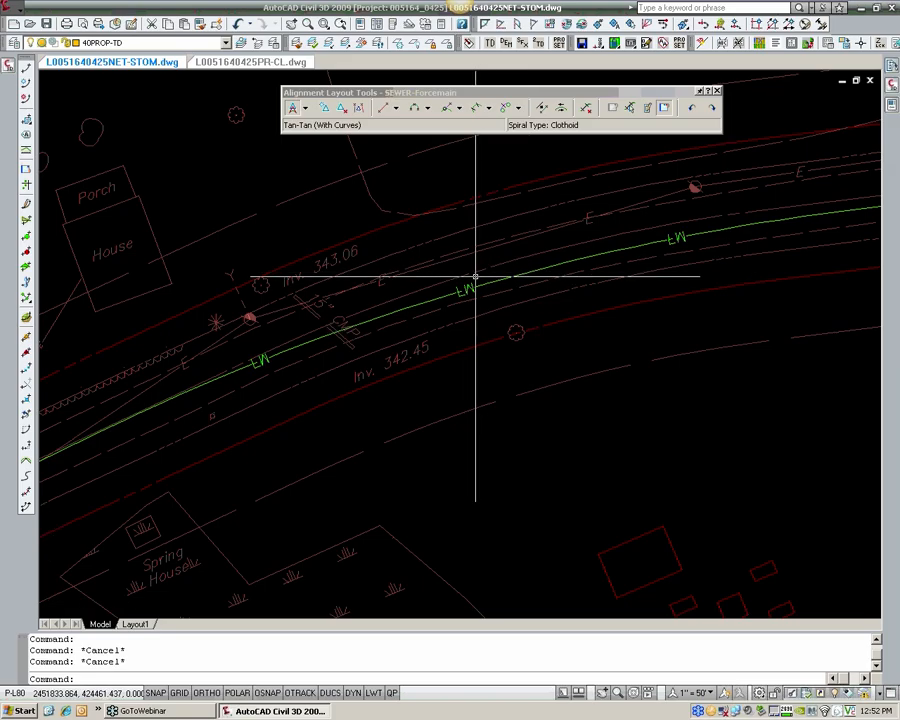
Step: Try to reverse the sub-entity direction of the forcemain's last curve at the road bend
scroll(474, 275, down, 2)
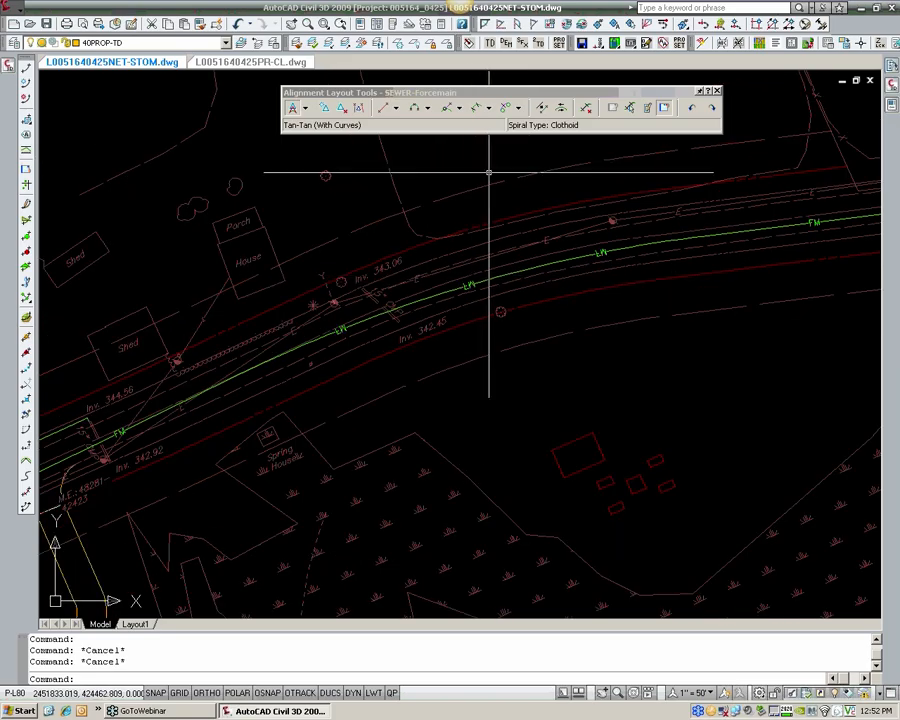
click(561, 108)
click(568, 259)
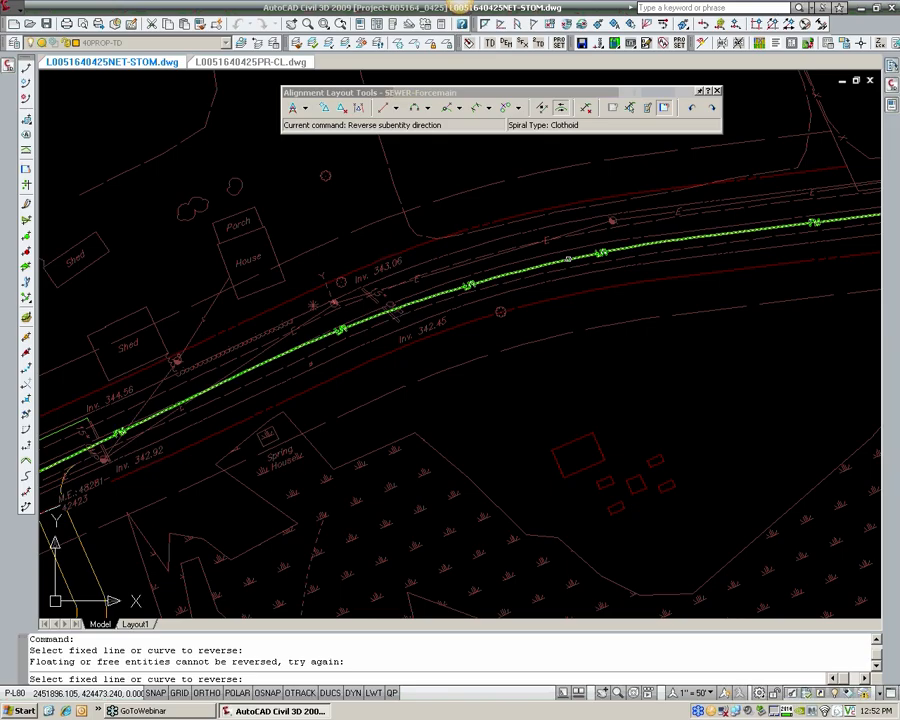
click(568, 259)
key(Return)
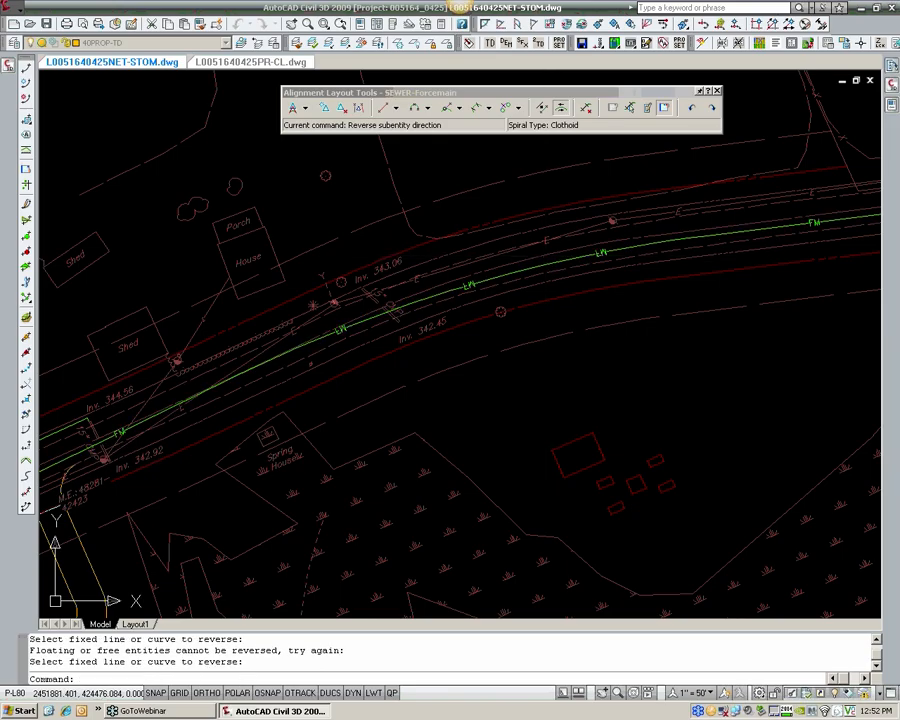
Step: Examine the full forcemain route from the road bend past MH-53 and down the west property line
scroll(552, 229, down, 4)
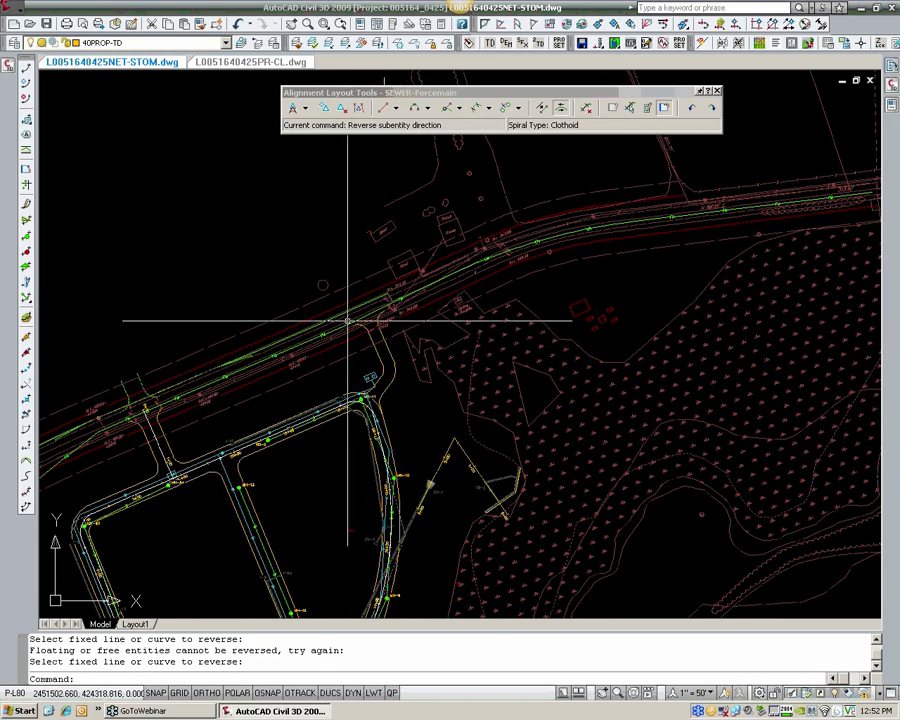
mouse_move(348, 322)
middle_down()
mouse_move(532, 218)
mouse_move(560, 184)
middle_up()
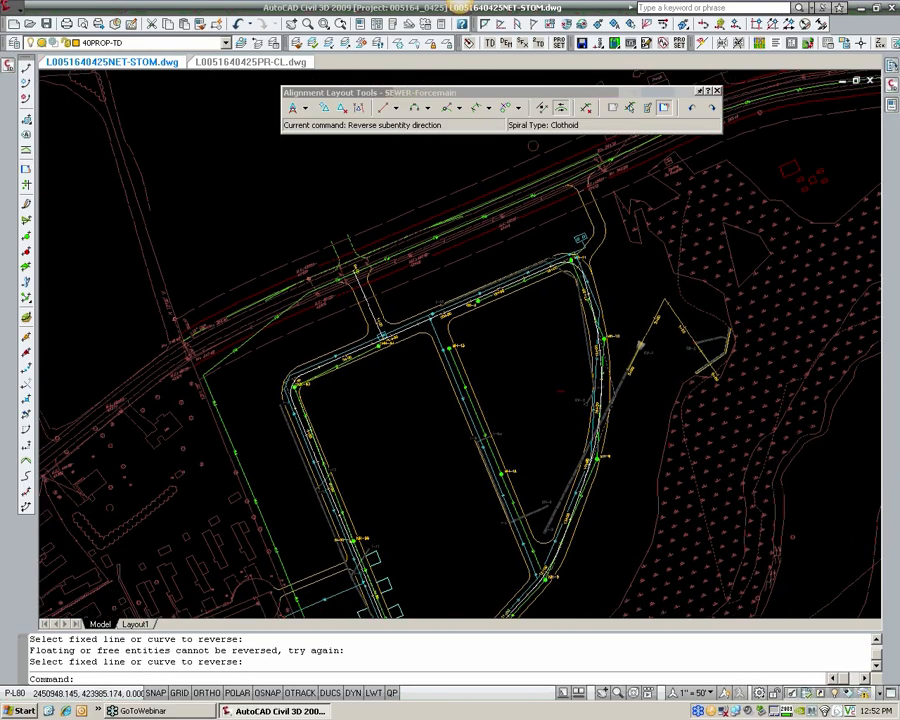
scroll(209, 374, up, 3)
click(211, 363)
key(Escape)
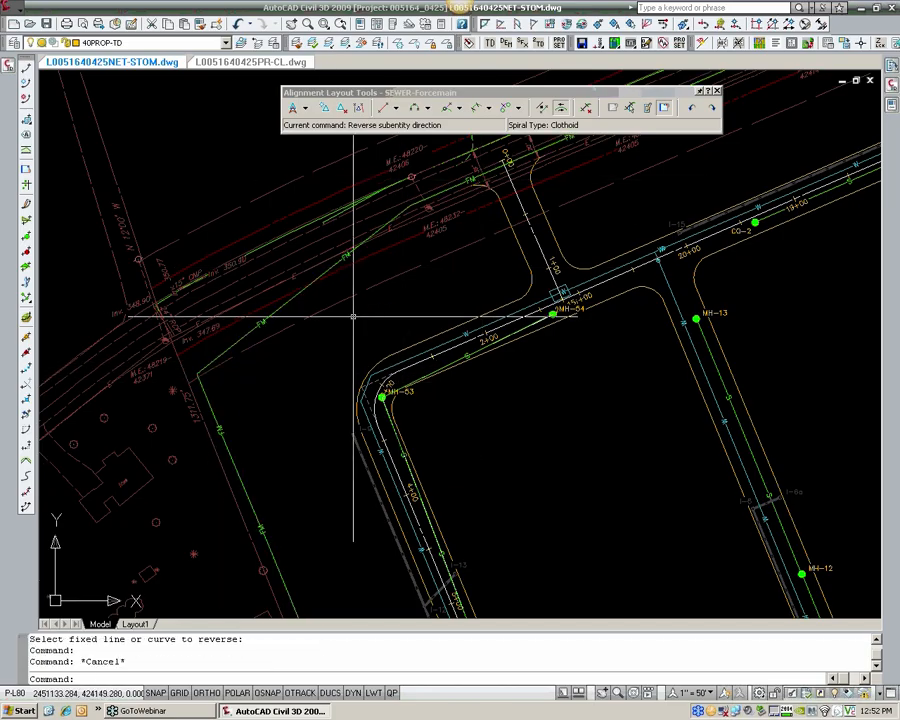
middle_drag(321, 374, 272, 303)
scroll(272, 303, down, 2)
middle_drag(293, 388, 225, 206)
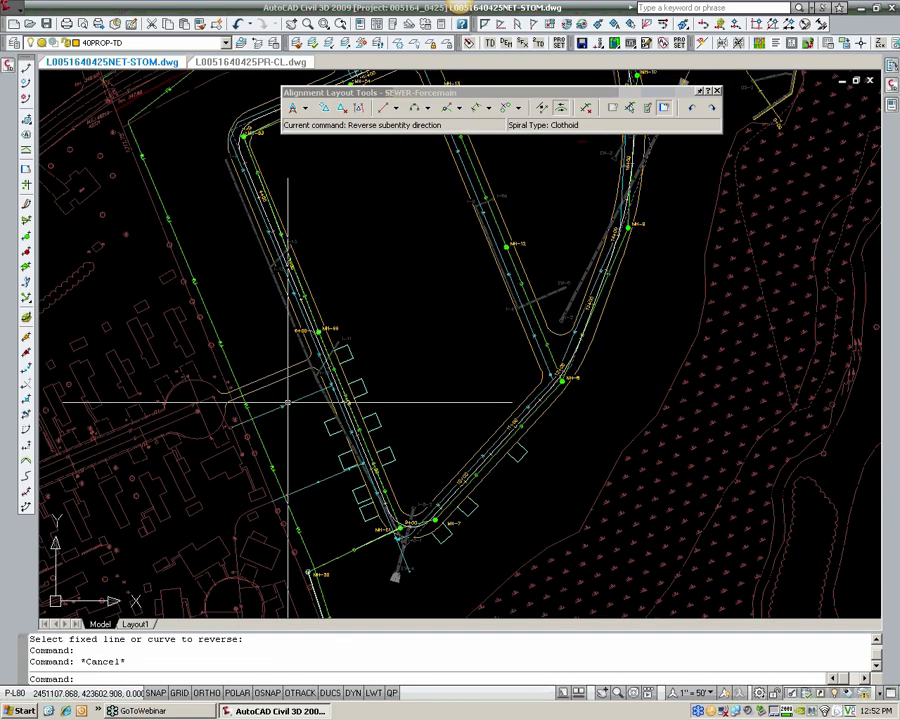
scroll(288, 403, down, 2)
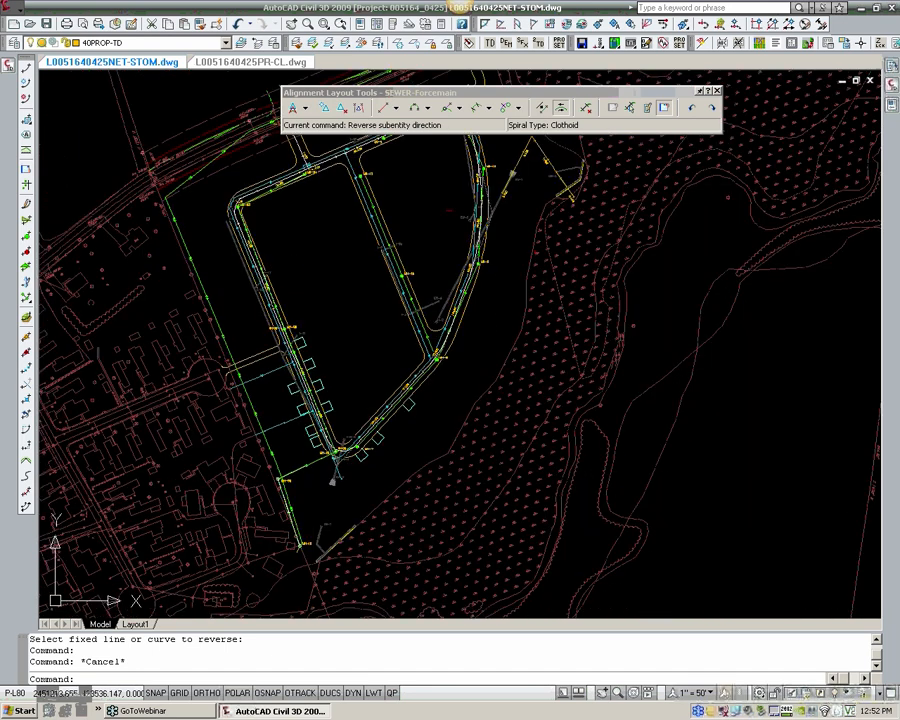
middle_drag(288, 403, 279, 411)
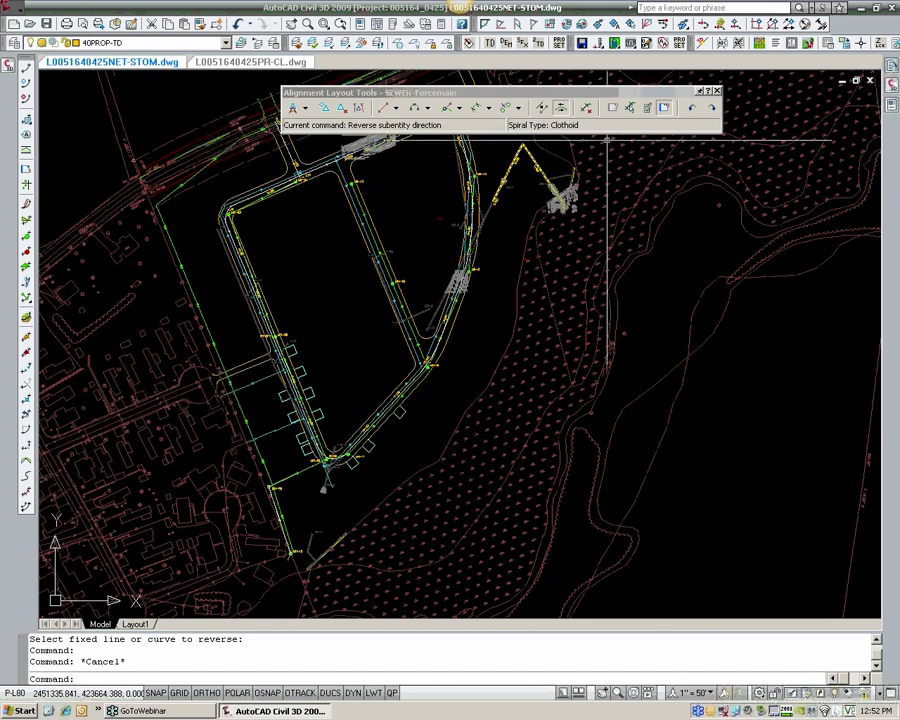
Step: Close the SEWER-Forcemain alignment layout tools and review the forcemain curve along the road bend
click(716, 93)
key(Escape)
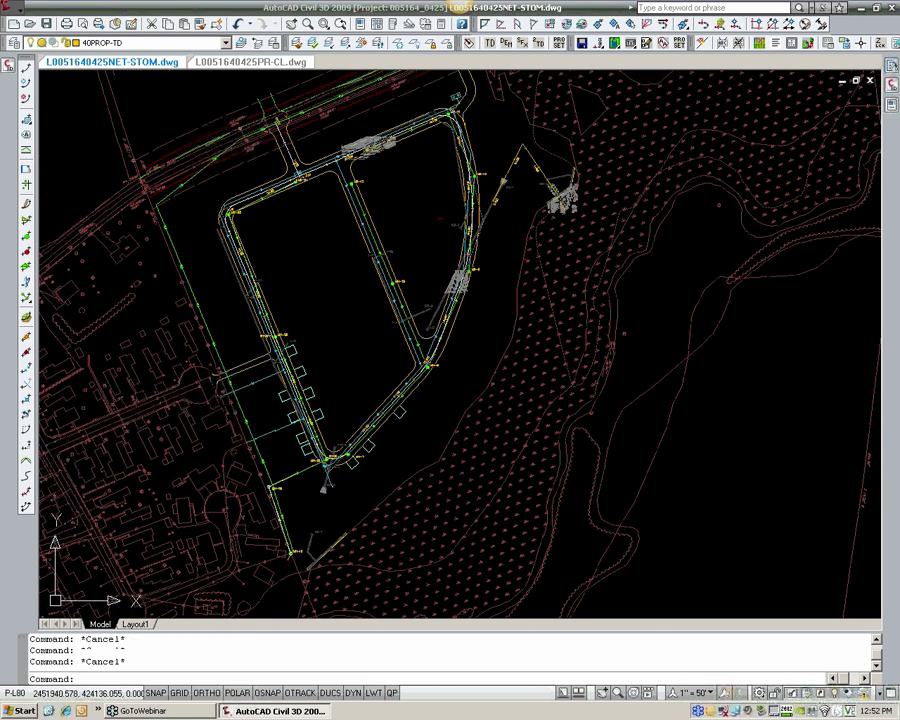
key(Escape)
scroll(353, 155, up, 2)
middle_drag(433, 162, 295, 224)
scroll(428, 129, up, 4)
middle_drag(428, 129, 404, 229)
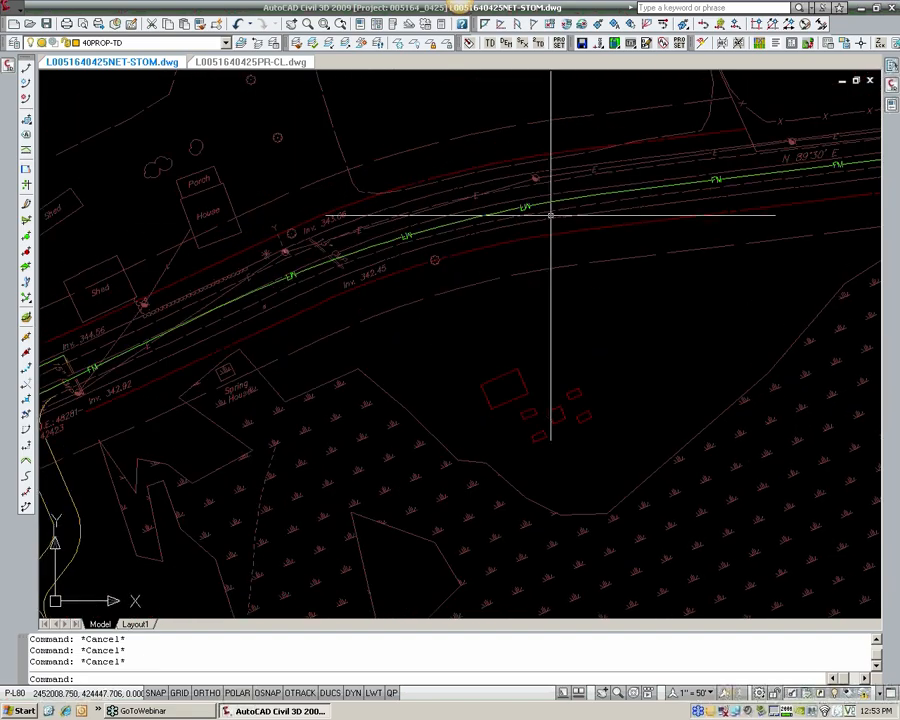
scroll(578, 222, down, 2)
scroll(576, 223, down, 8)
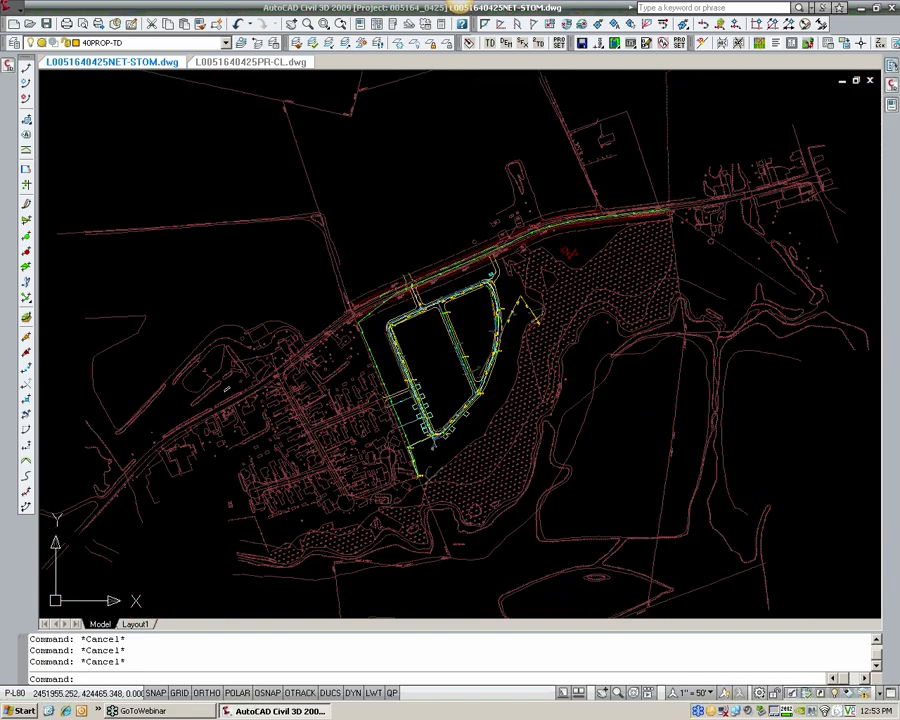
Step: Bring up the Pressure Pipe Lines assemblies of the HRG Design palette with the sanitary profiles area in view
mouse_move(580, 332)
middle_down()
mouse_move(390, 251)
mouse_move(70, 173)
middle_up()
scroll(362, 270, down, 4)
scroll(482, 430, up, 3)
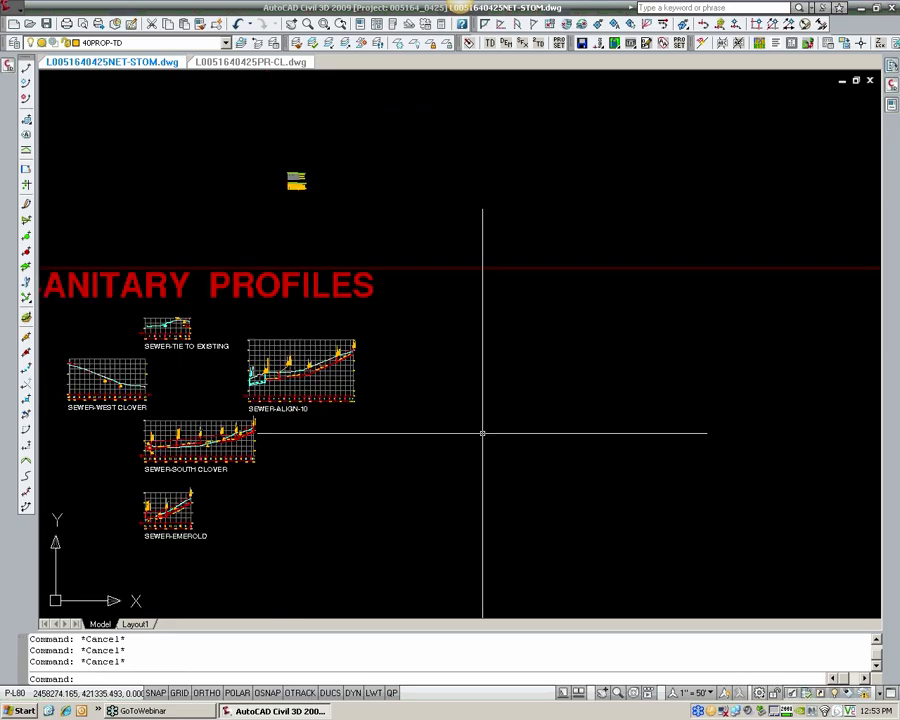
scroll(452, 412, up, 2)
mouse_move(892, 66)
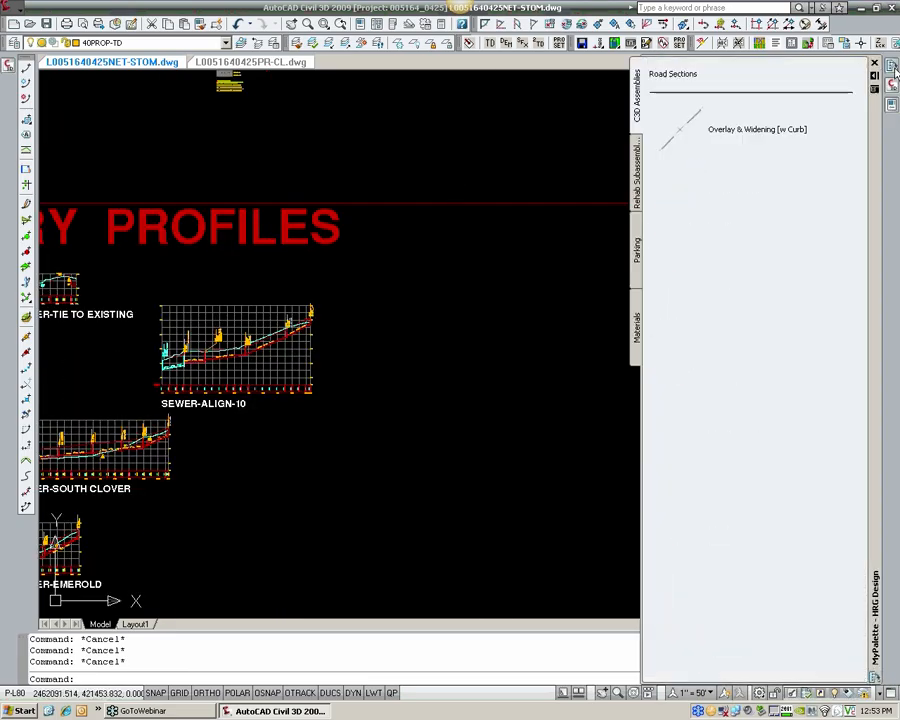
drag(862, 319, 873, 527)
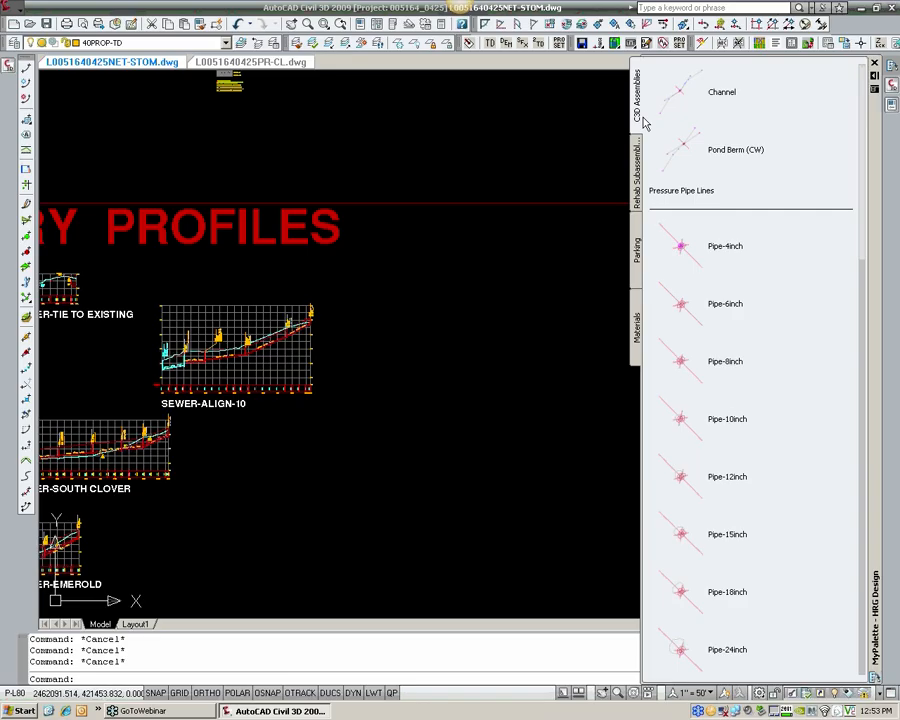
right_click(868, 186)
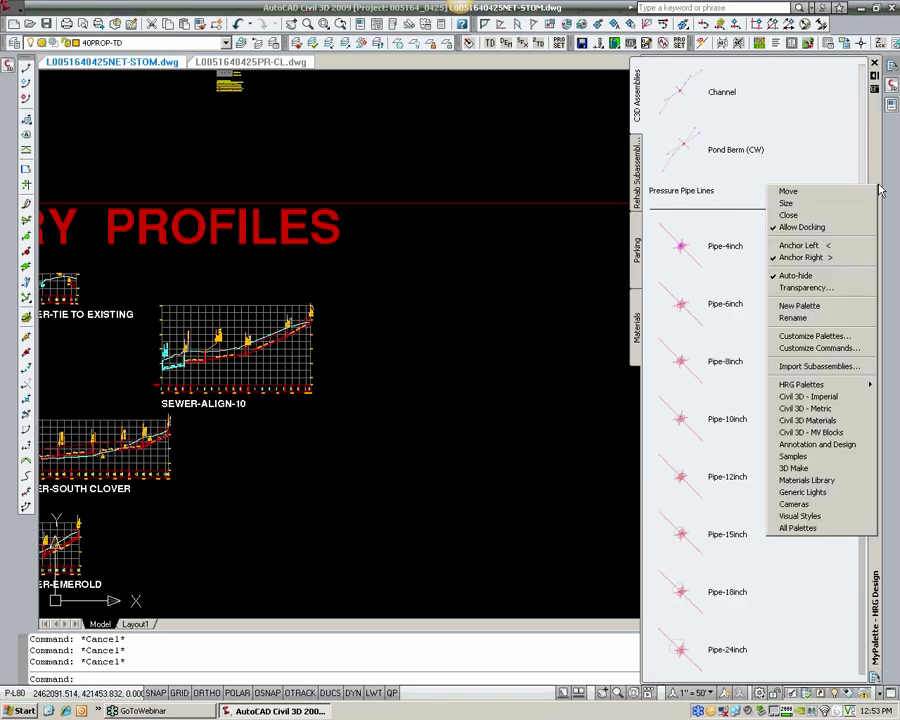
mouse_move(849, 388)
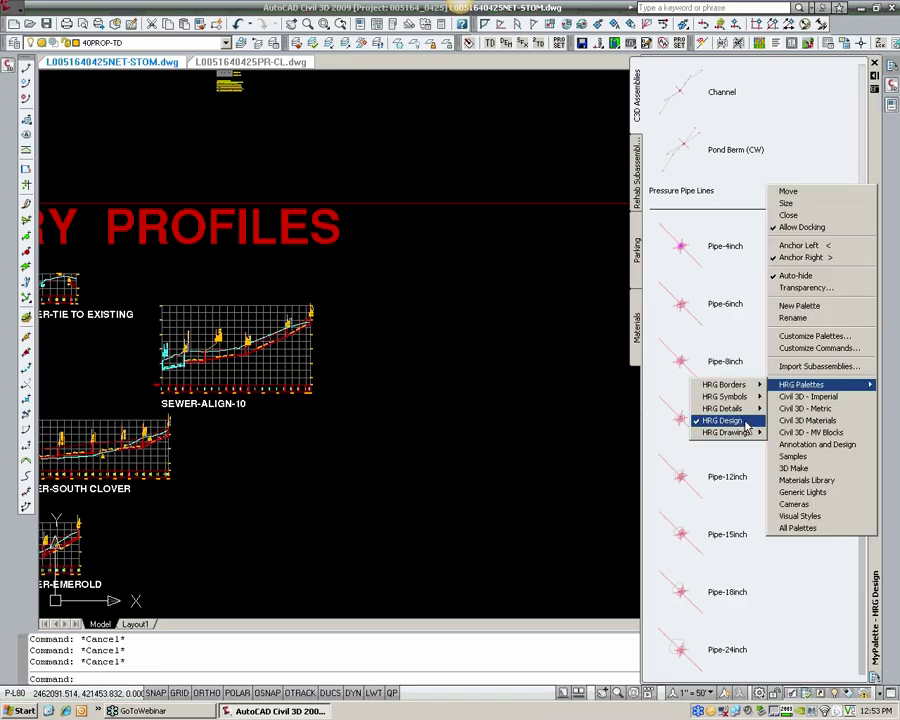
click(645, 67)
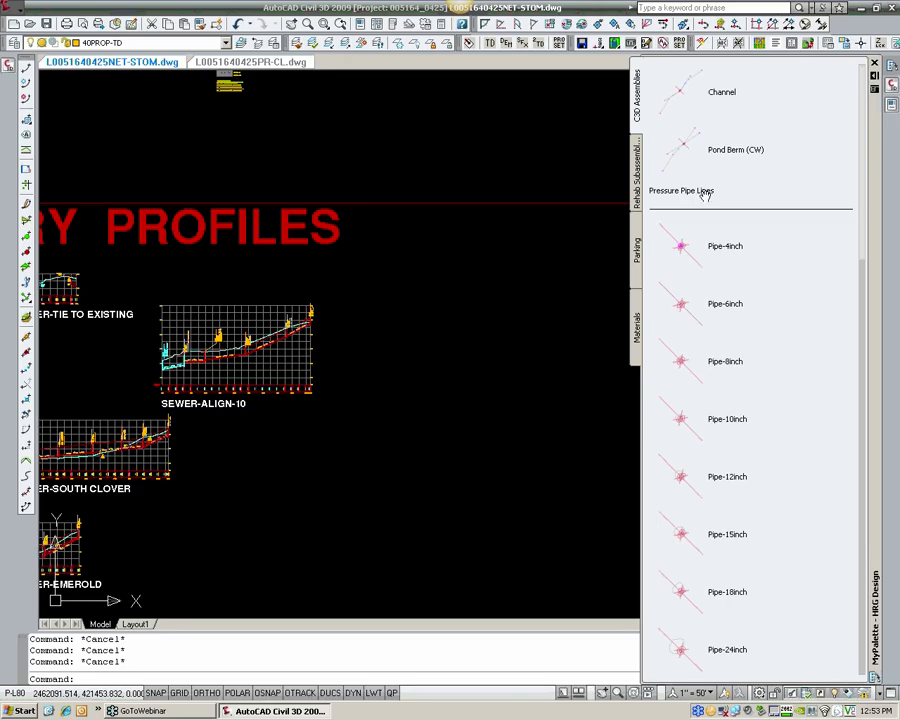
Step: Place the Pipe-12inch pressure pipe assembly in the empty space just southeast of the SEWER-ALIGN-10 profile and inspect it
click(681, 480)
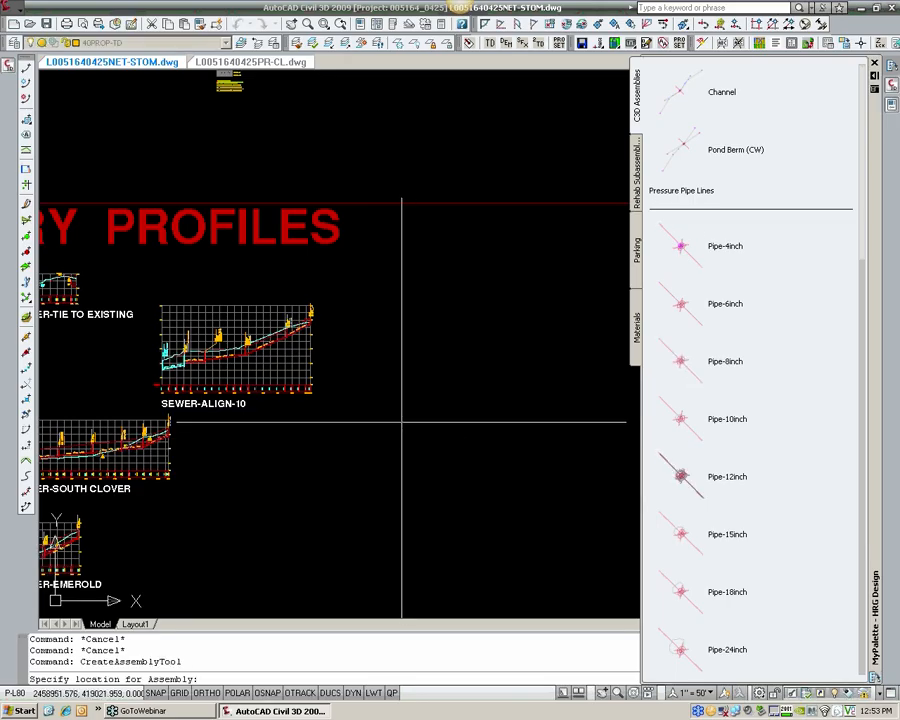
scroll(386, 428, up, 10)
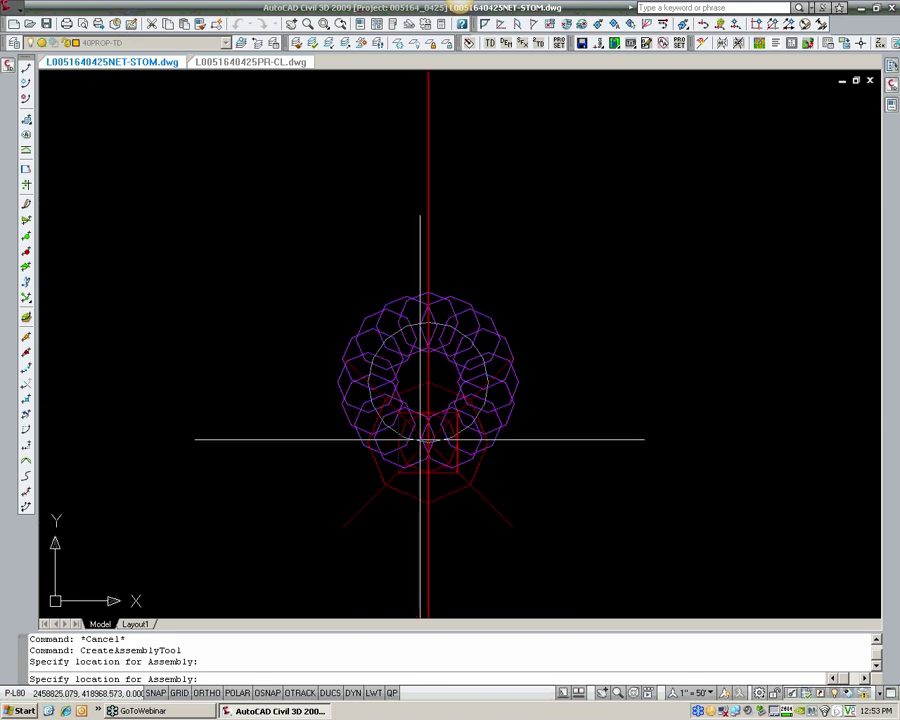
click(577, 372)
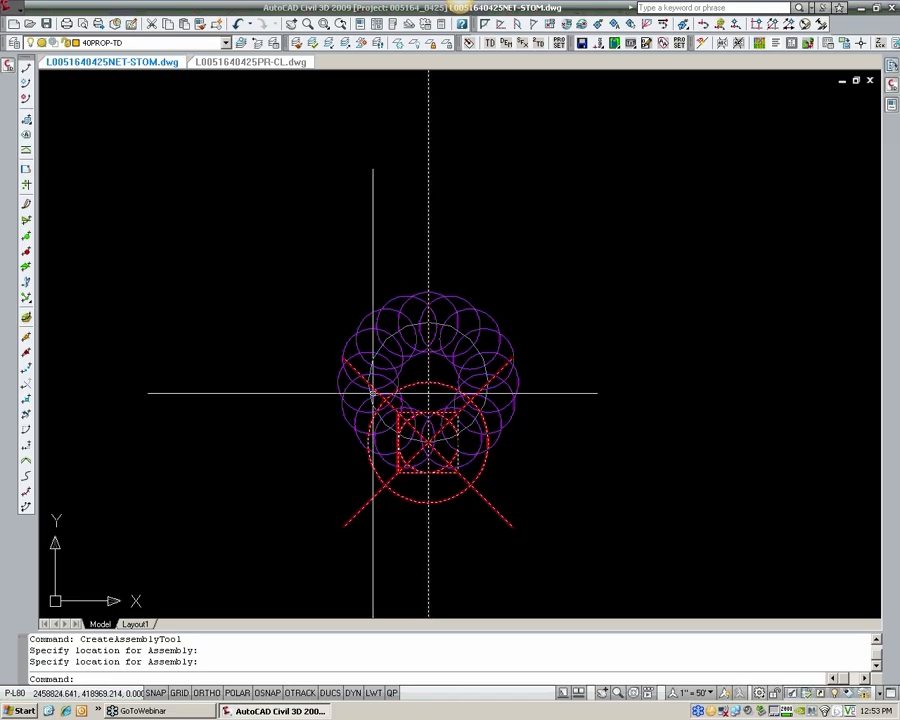
scroll(444, 402, down, 8)
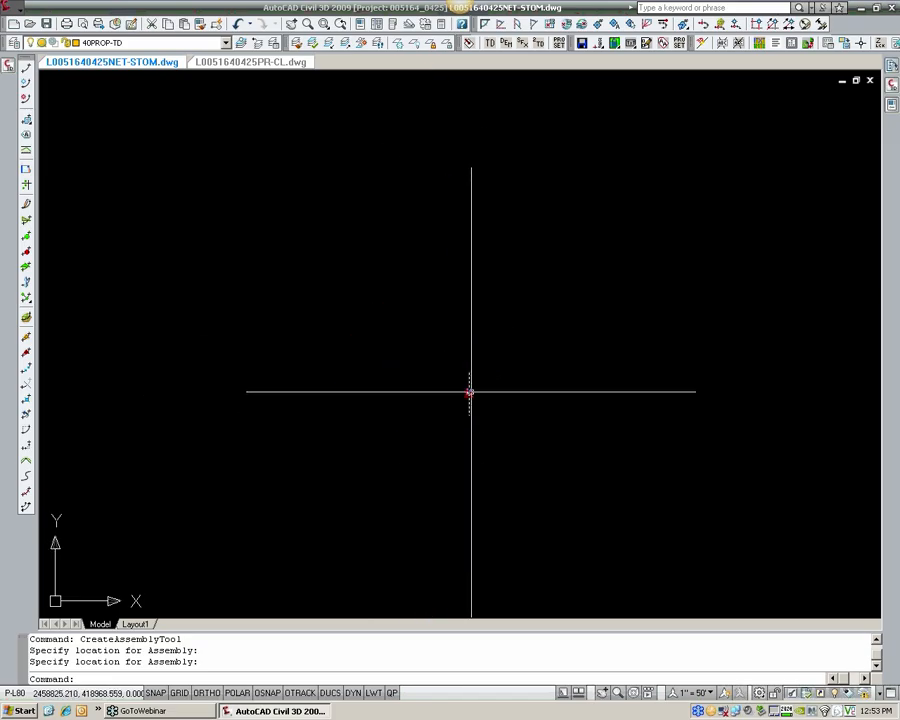
scroll(469, 392, up, 5)
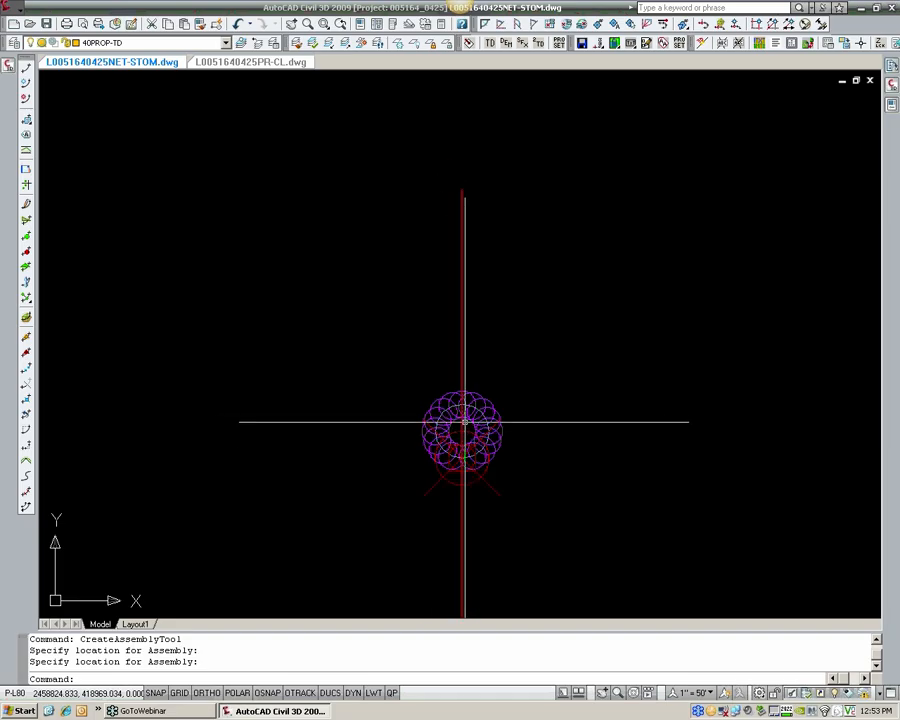
scroll(463, 421, down, 10)
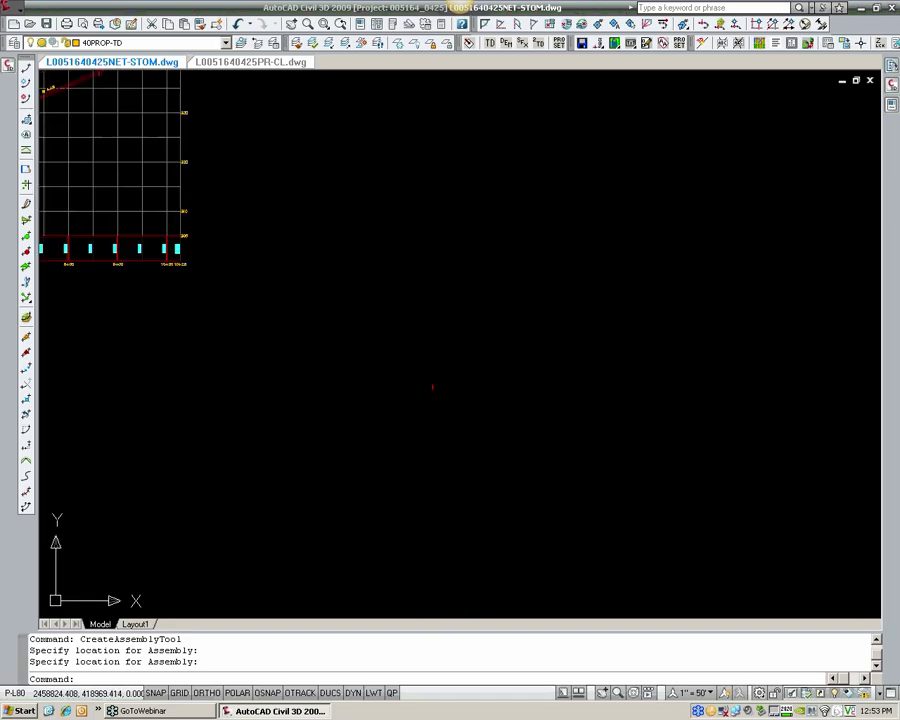
Step: Start a profile from surface for the SEWER-Forcemain alignment and add the EG and FG surfaces to its profile list
scroll(242, 324, down, 8)
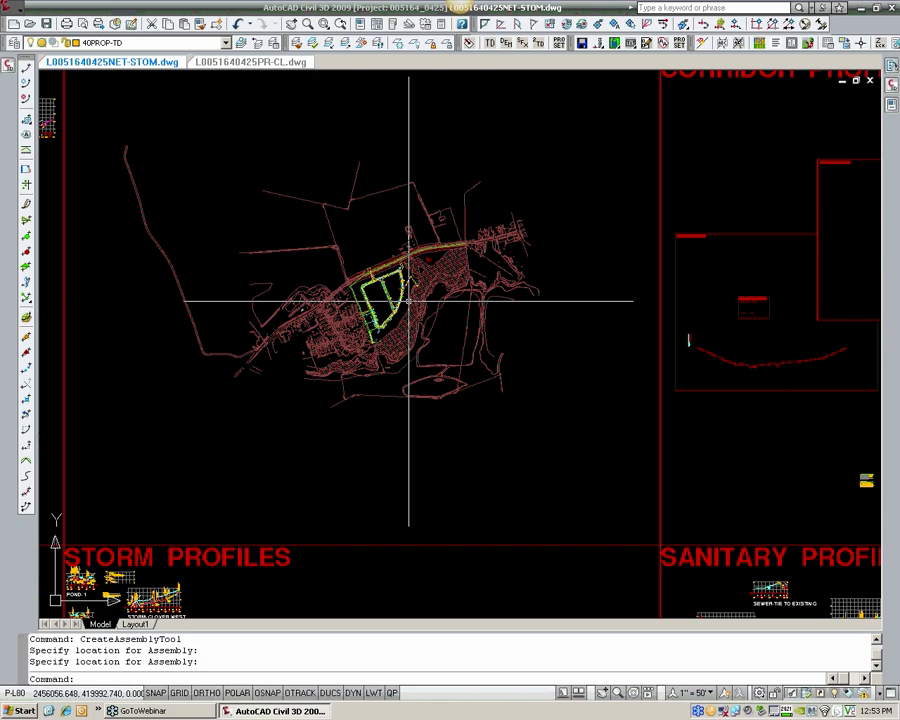
scroll(408, 300, up, 7)
scroll(310, 349, up, 2)
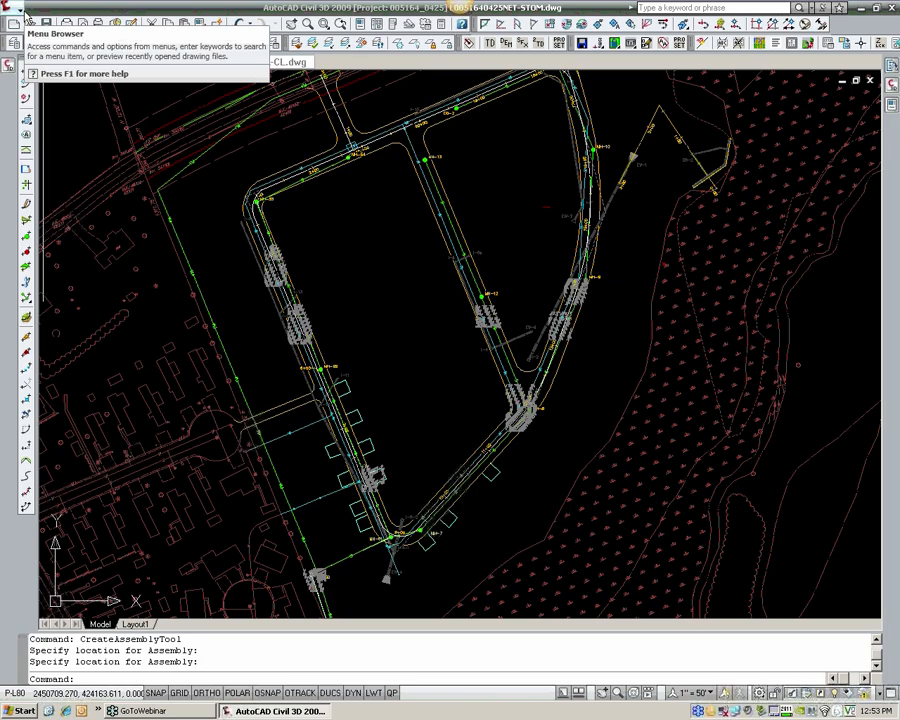
click(18, 11)
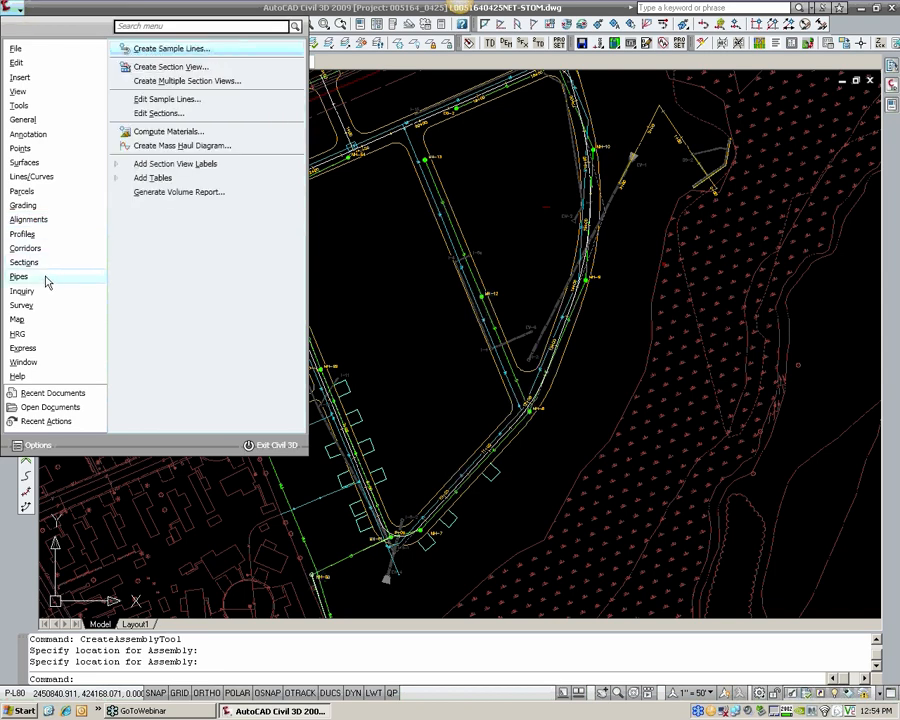
mouse_move(43, 233)
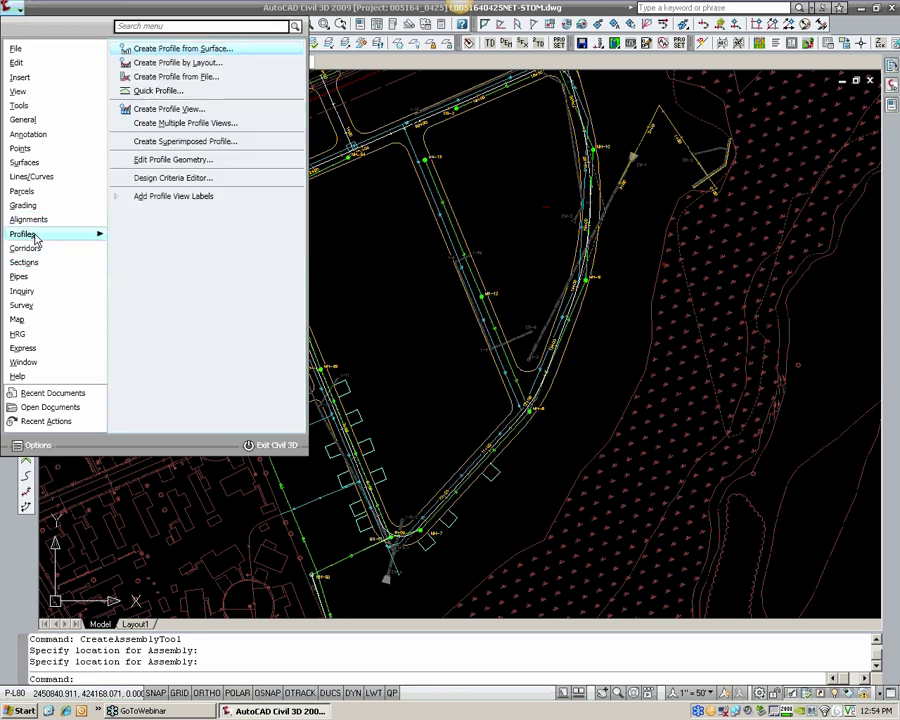
click(223, 52)
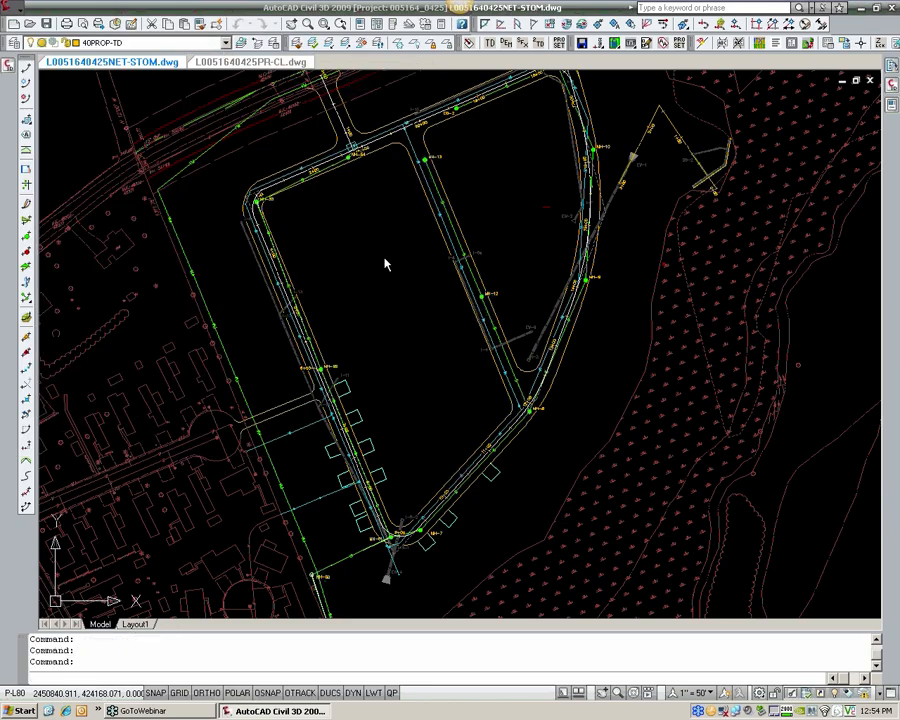
click(453, 317)
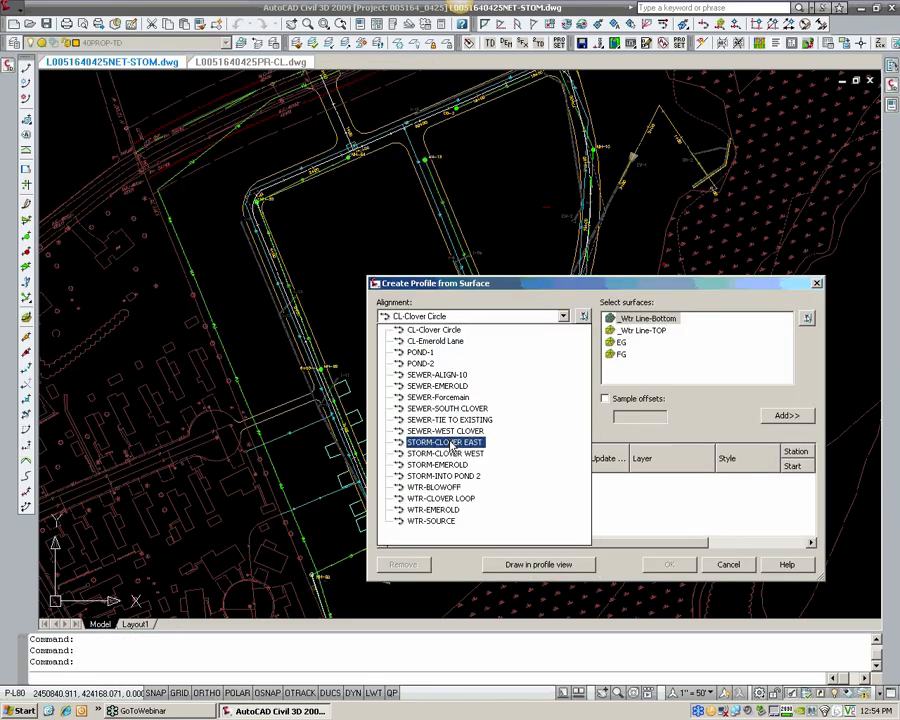
click(421, 398)
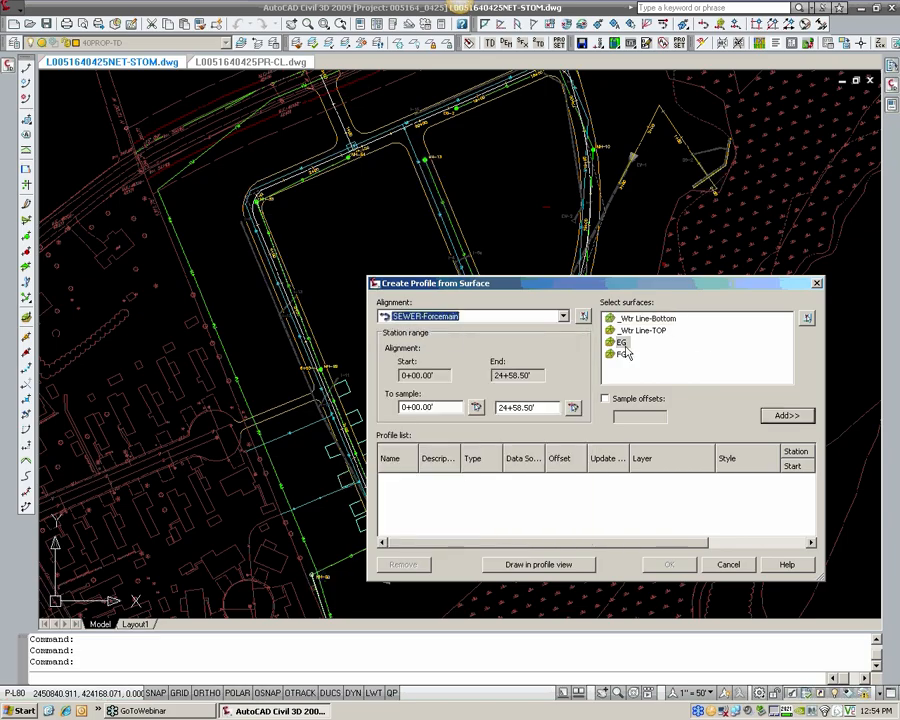
click(787, 416)
click(772, 415)
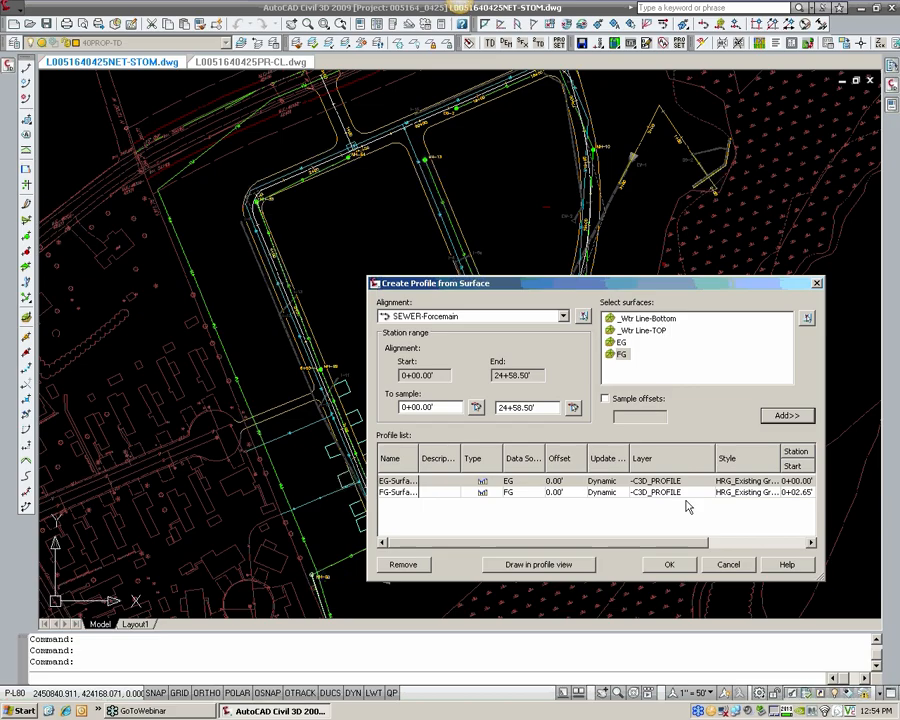
Step: Set the style of the FG surface profile to HRG_Finished Ground
click(742, 493)
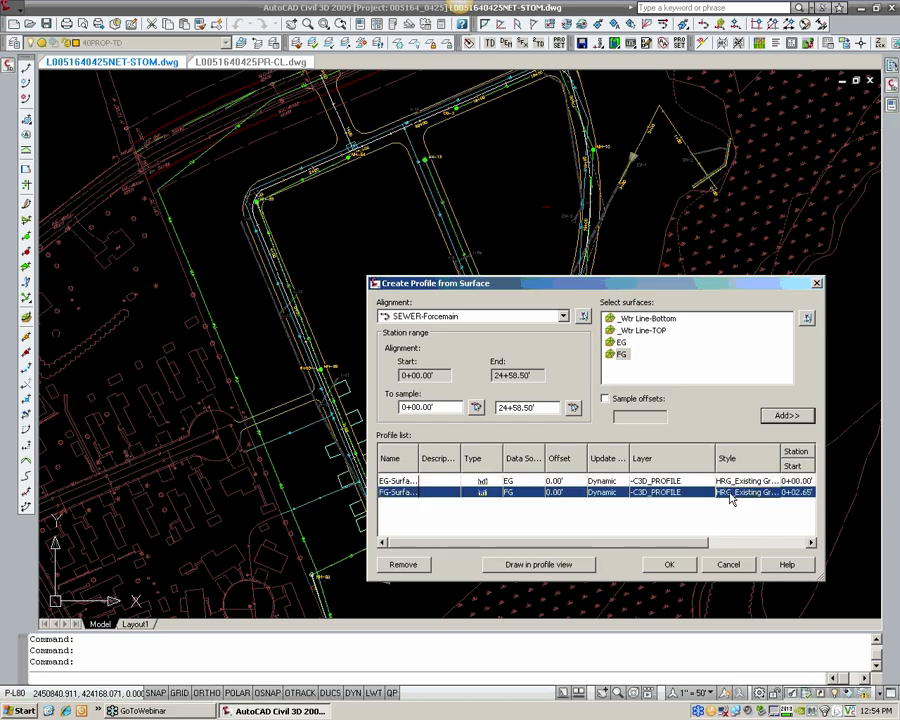
click(731, 493)
click(322, 341)
click(316, 376)
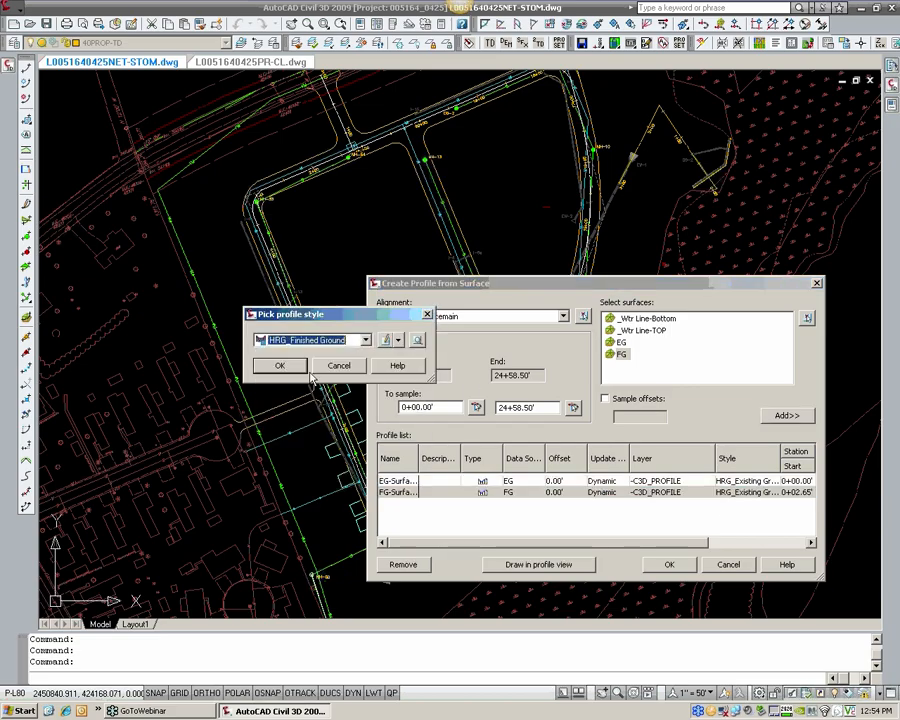
click(283, 367)
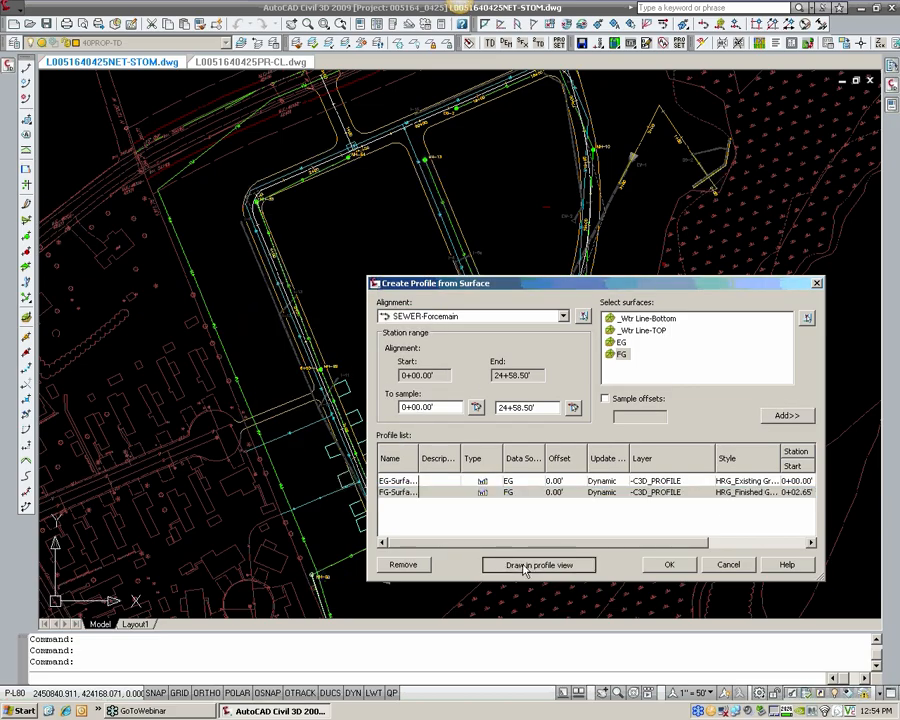
Step: Create the SEWER-Forcemain profile view with the EG and FG profiles in the empty space southeast of the SEWER-ALIGN-10 profile
click(524, 566)
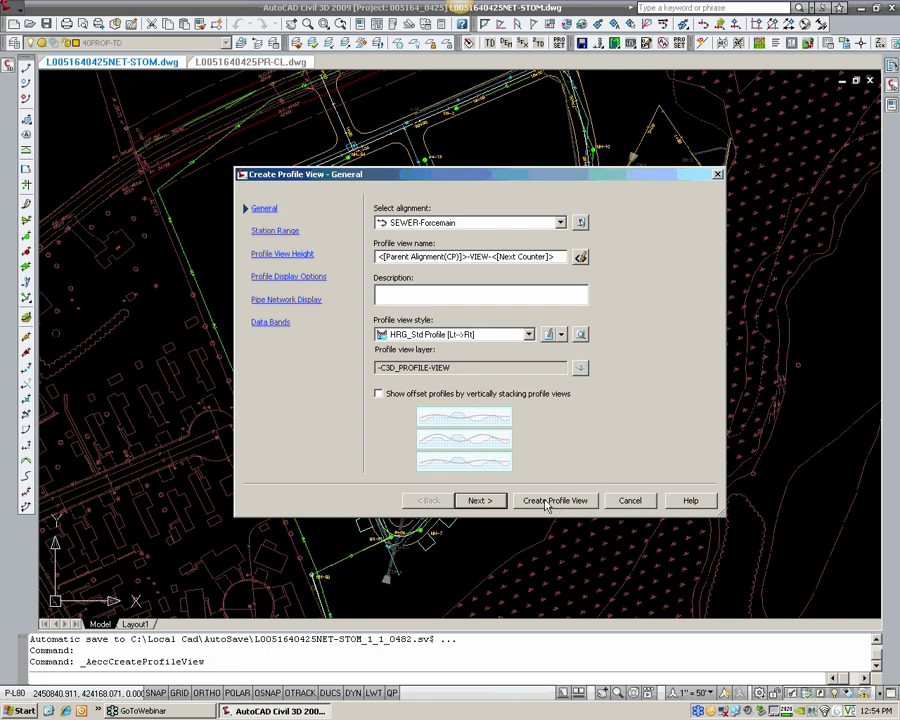
click(555, 500)
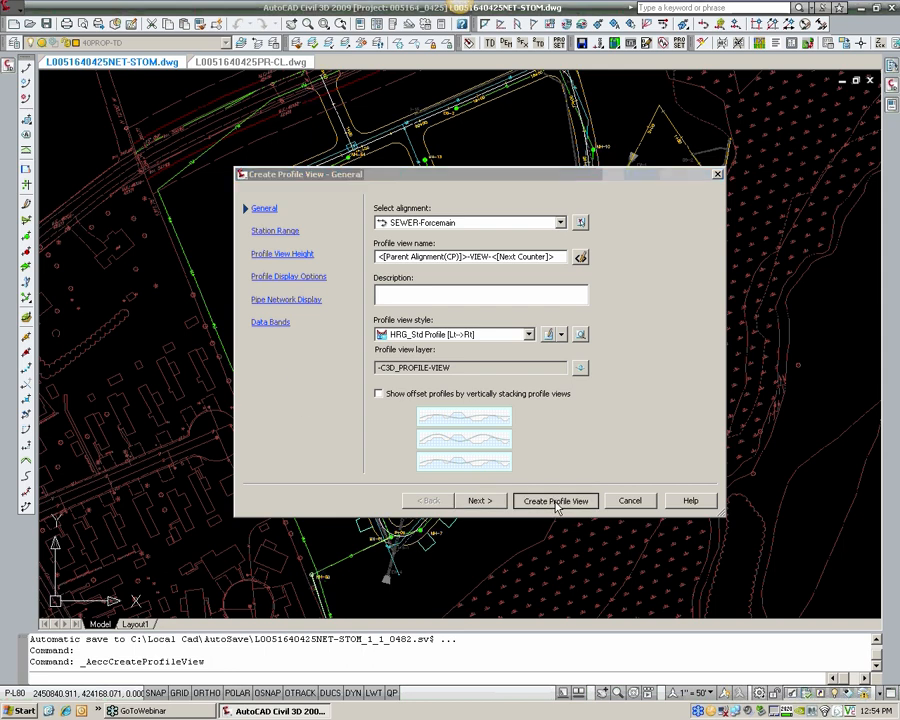
scroll(514, 430, down, 4)
middle_drag(625, 405, 300, 253)
middle_drag(665, 555, 472, 448)
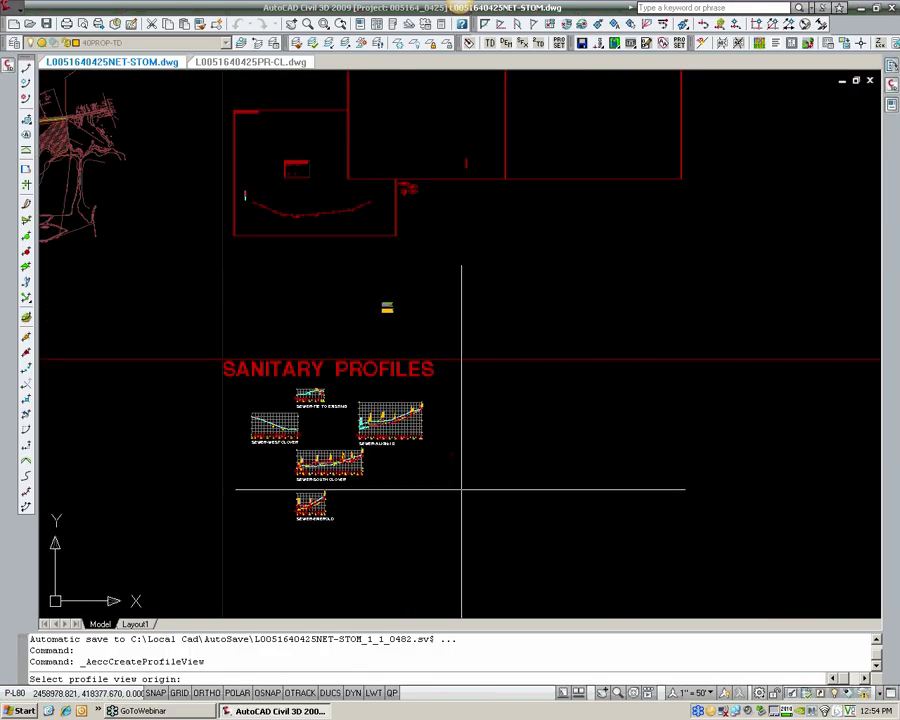
click(461, 490)
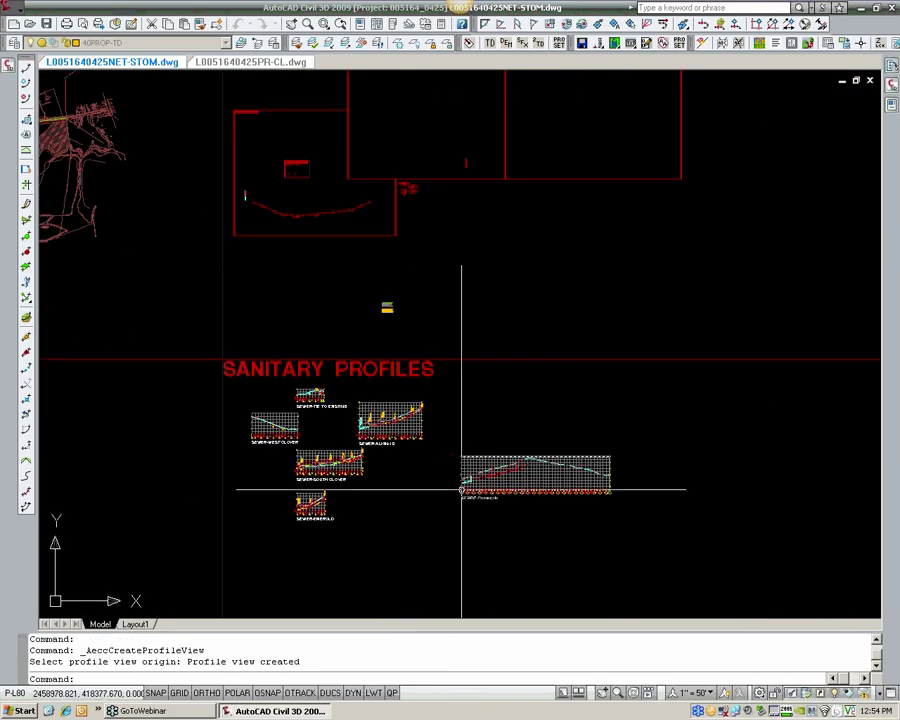
scroll(506, 474, up, 5)
key(Escape)
key(Escape)
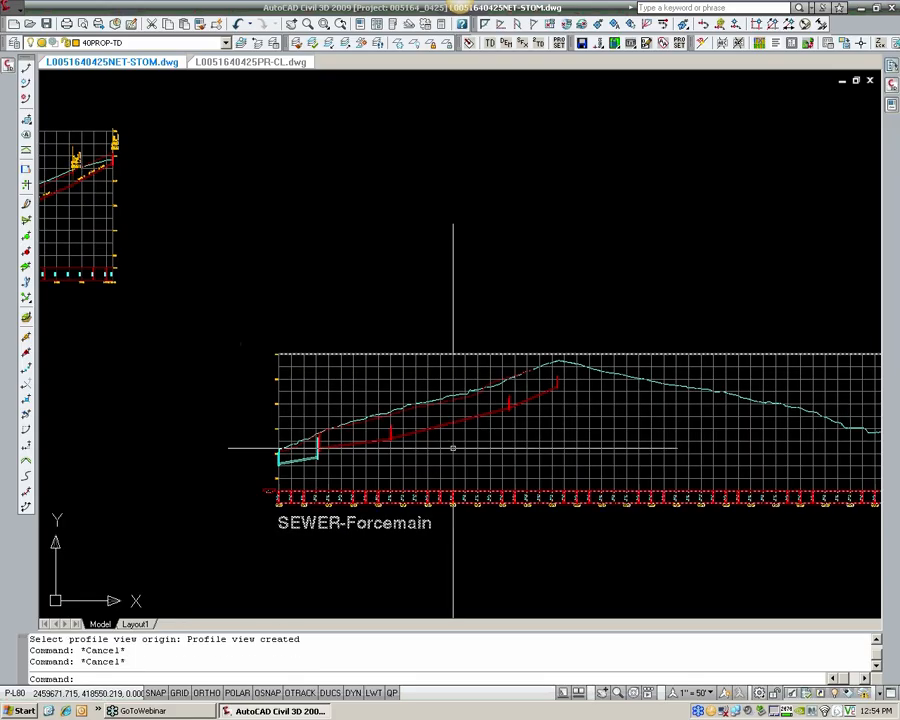
Step: Examine the new SEWER-Forcemain profile view and compare it with the sewer layout in the site plan
middle_drag(495, 420, 453, 438)
scroll(334, 457, up, 2)
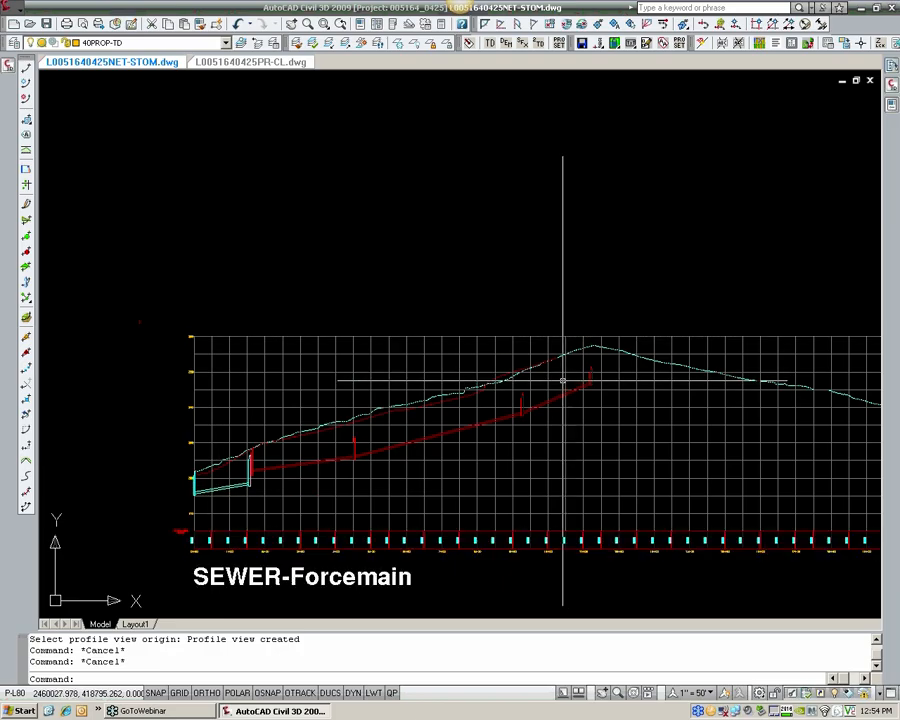
scroll(563, 381, down, 6)
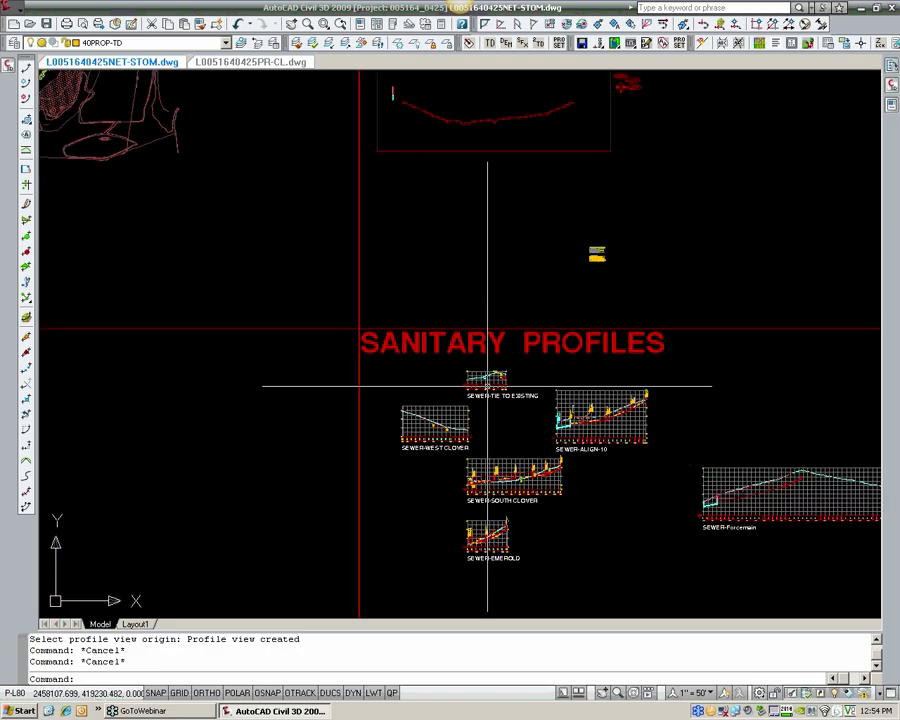
middle_drag(346, 327, 611, 496)
scroll(380, 281, up, 2)
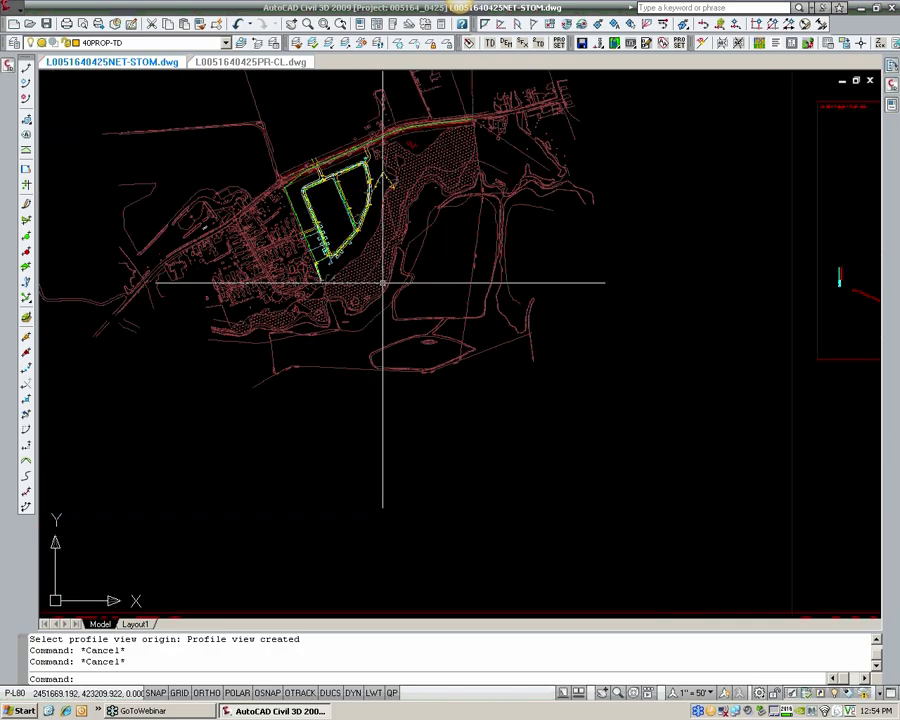
scroll(319, 222, up, 2)
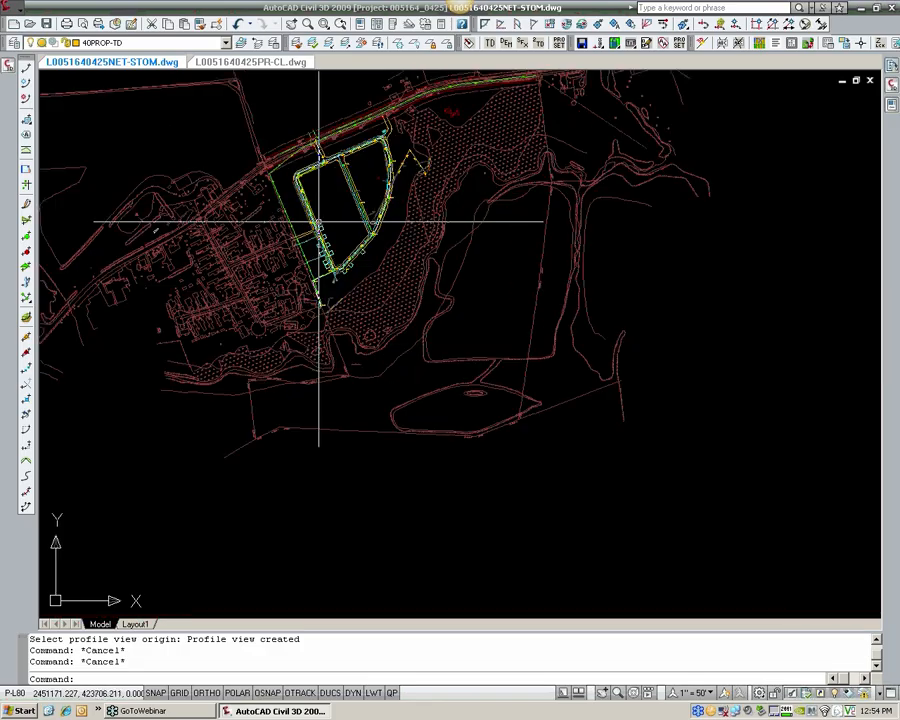
scroll(324, 201, up, 4)
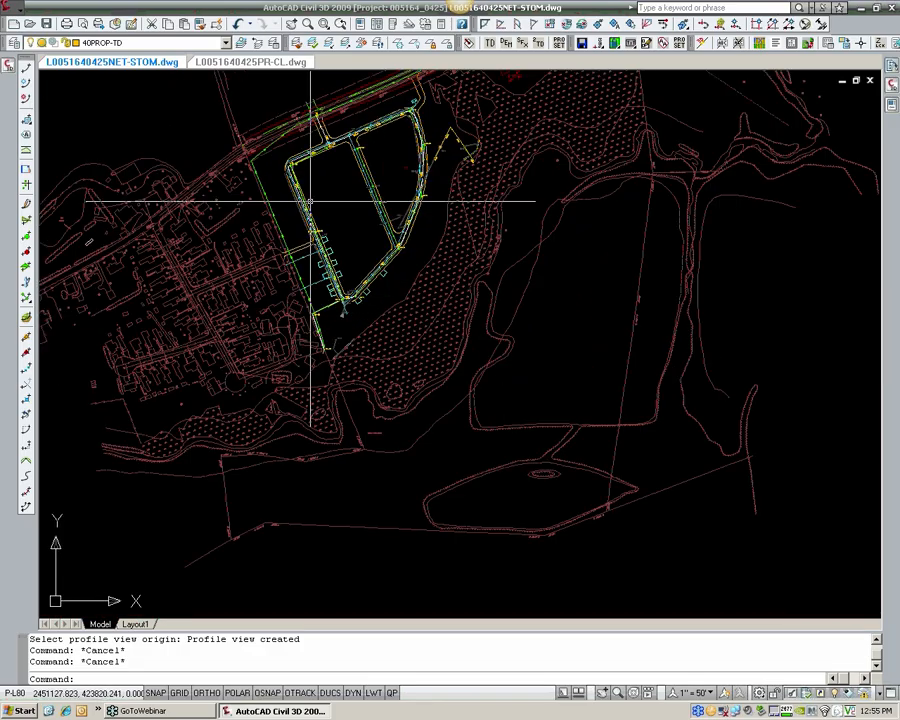
middle_drag(326, 304, 367, 333)
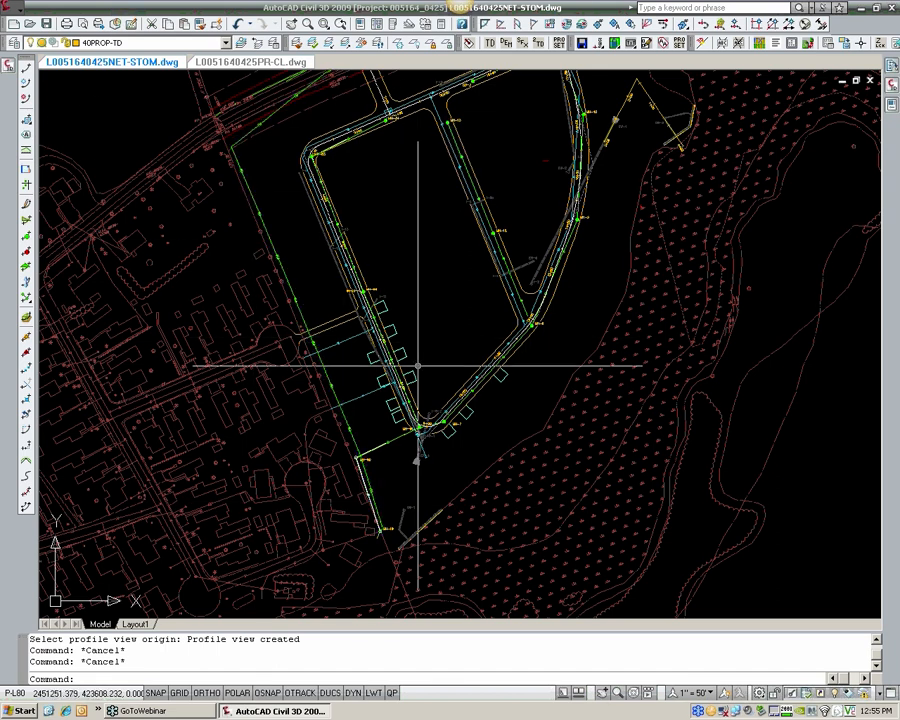
scroll(422, 370, down, 7)
scroll(422, 370, down, 2)
middle_drag(558, 434, 265, 299)
middle_drag(496, 424, 231, 263)
scroll(552, 488, up, 6)
scroll(519, 361, up, 2)
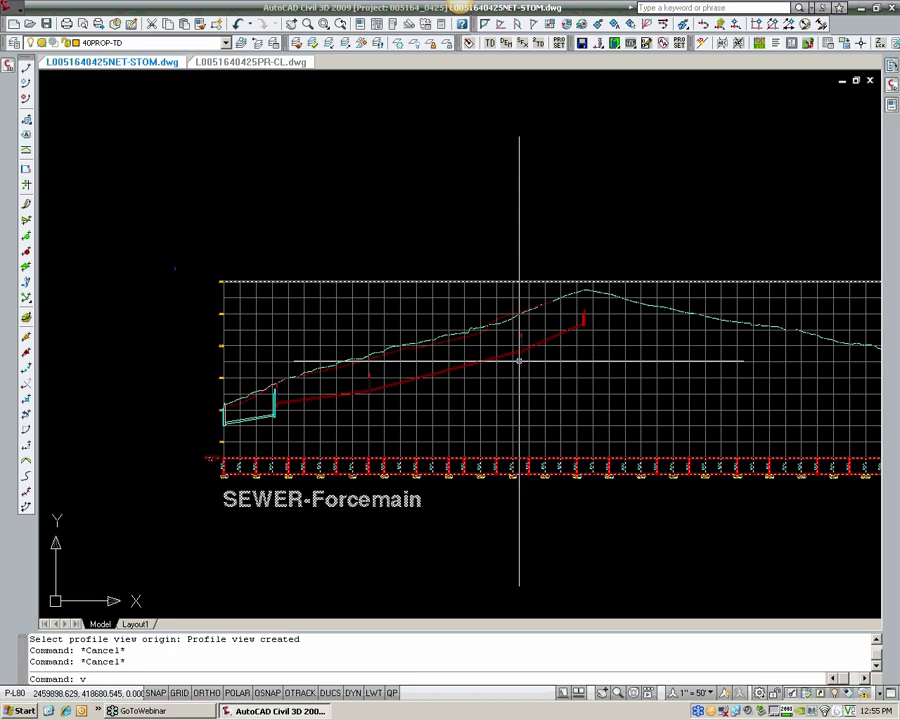
Step: Restore the named viewport configuration FORCEMAIN and frame the SEWER-Forcemain profile view beneath the site plan
text(ts)
key(Return)
click(355, 219)
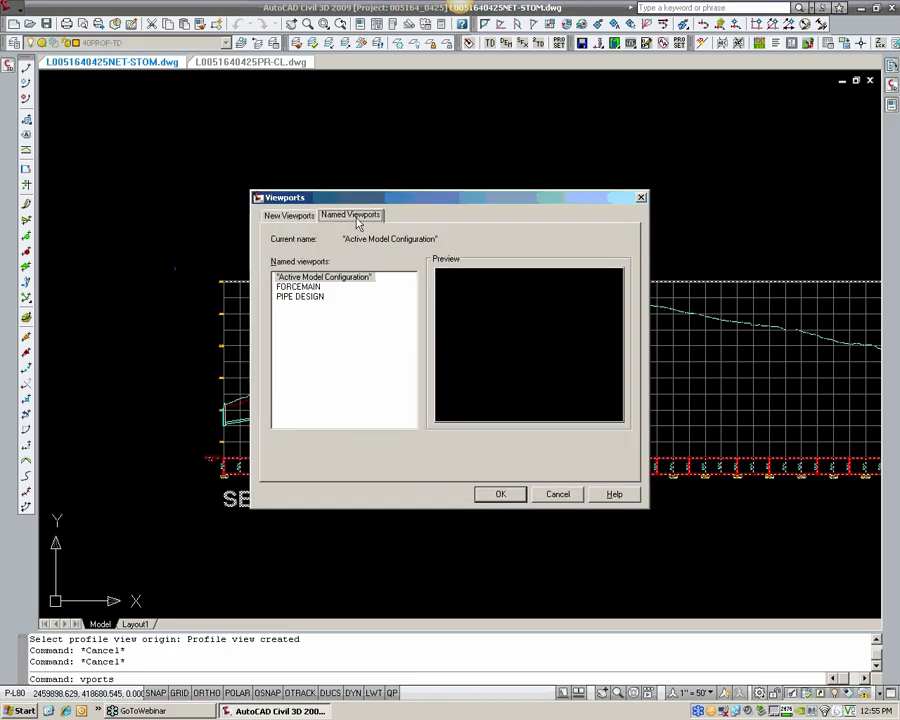
click(318, 287)
click(495, 496)
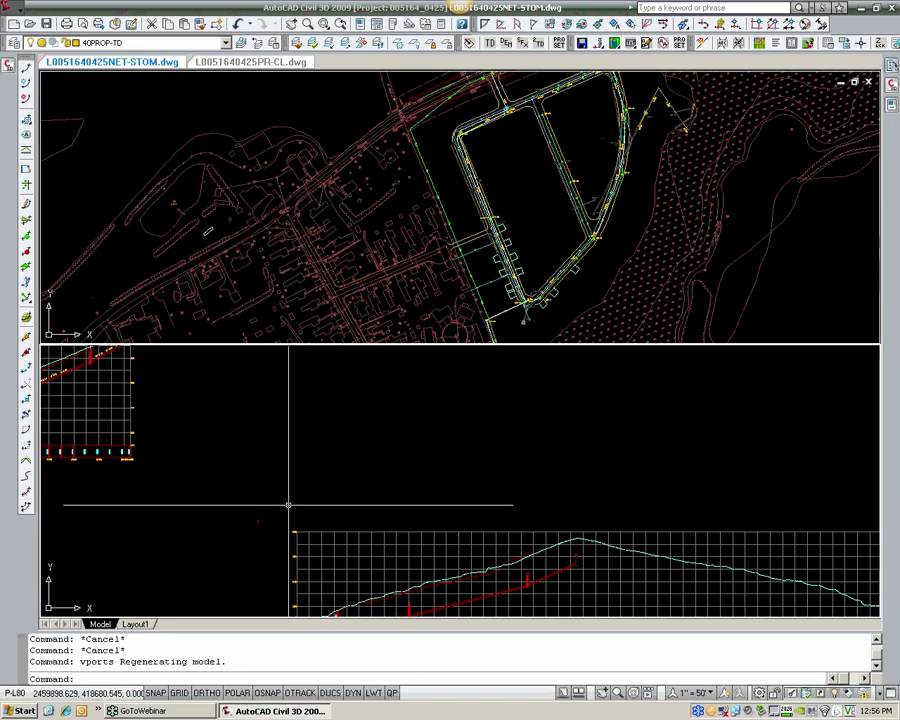
middle_drag(291, 504, 254, 415)
scroll(330, 522, up, 2)
middle_drag(281, 561, 258, 494)
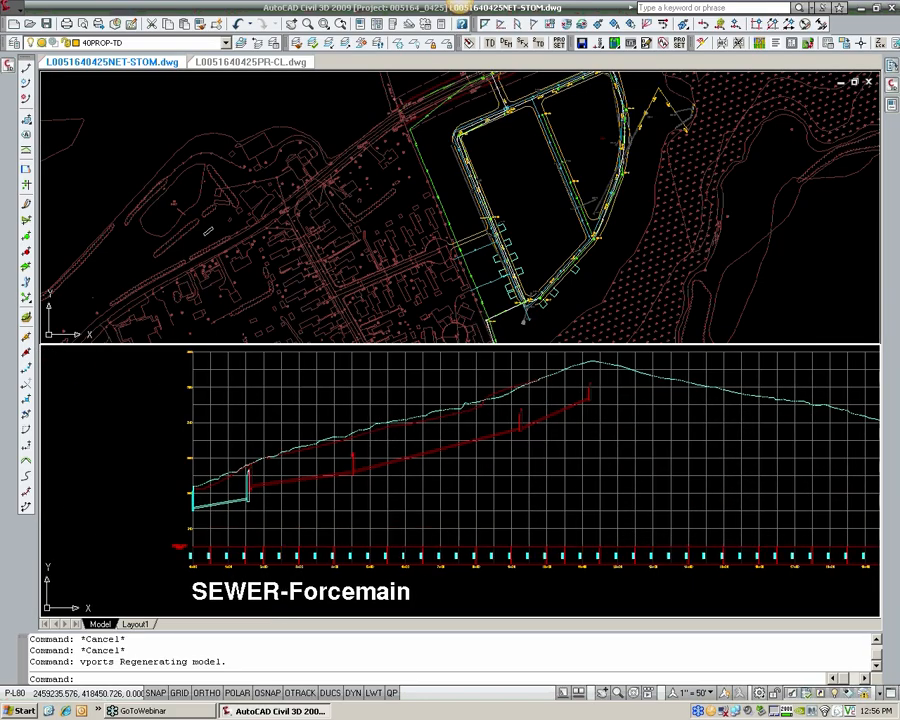
Step: Start a polyline at the beginning of the SEWER-Forcemain profile and trace the finished ground line up the slope
scroll(244, 478, up, 3)
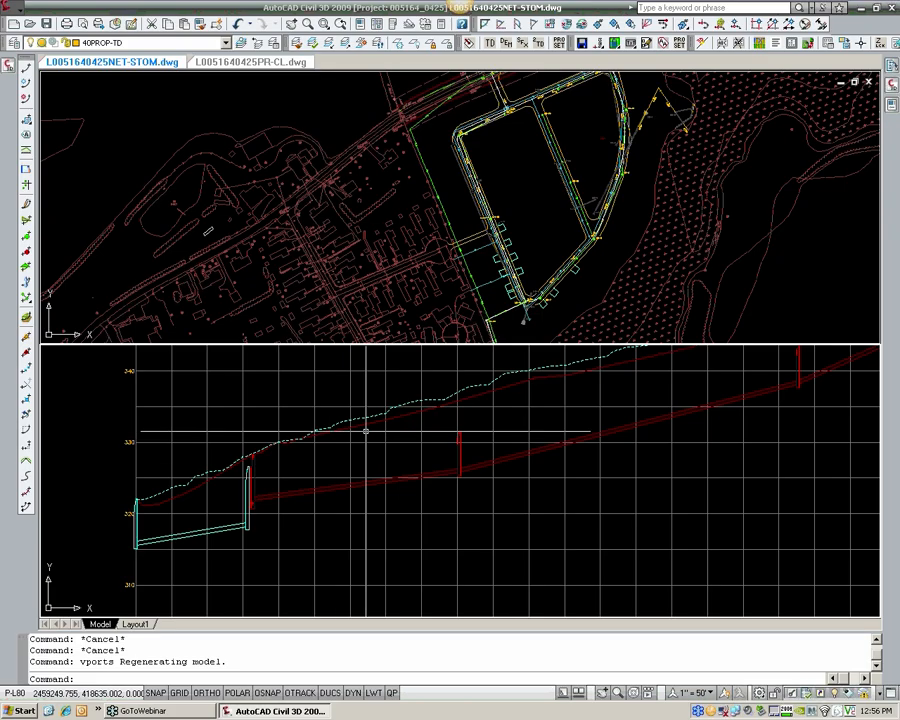
text(pl)
key(Return)
scroll(150, 508, up, 3)
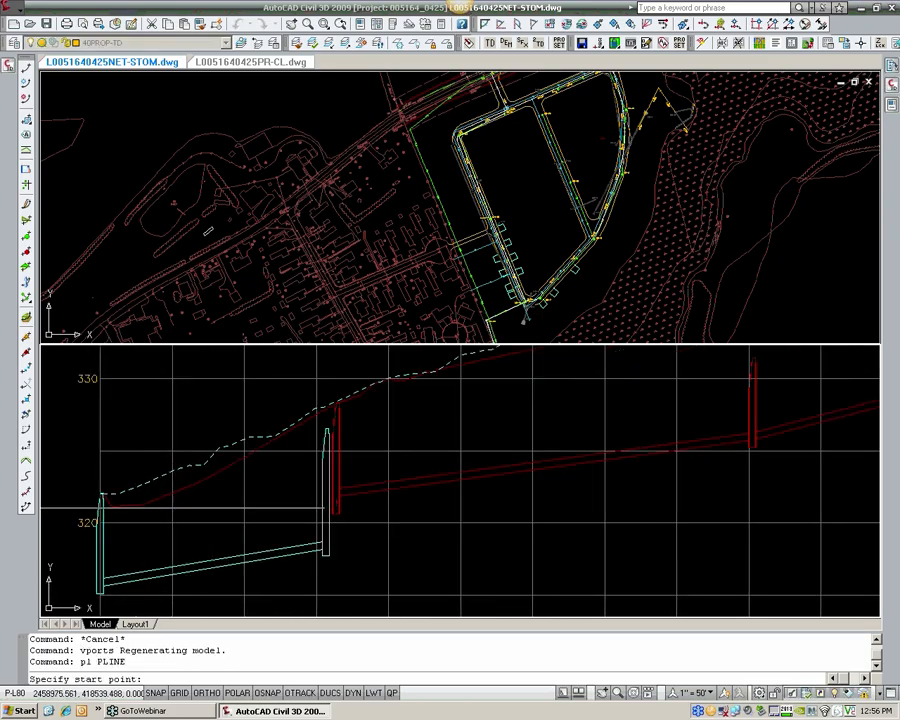
click(101, 508)
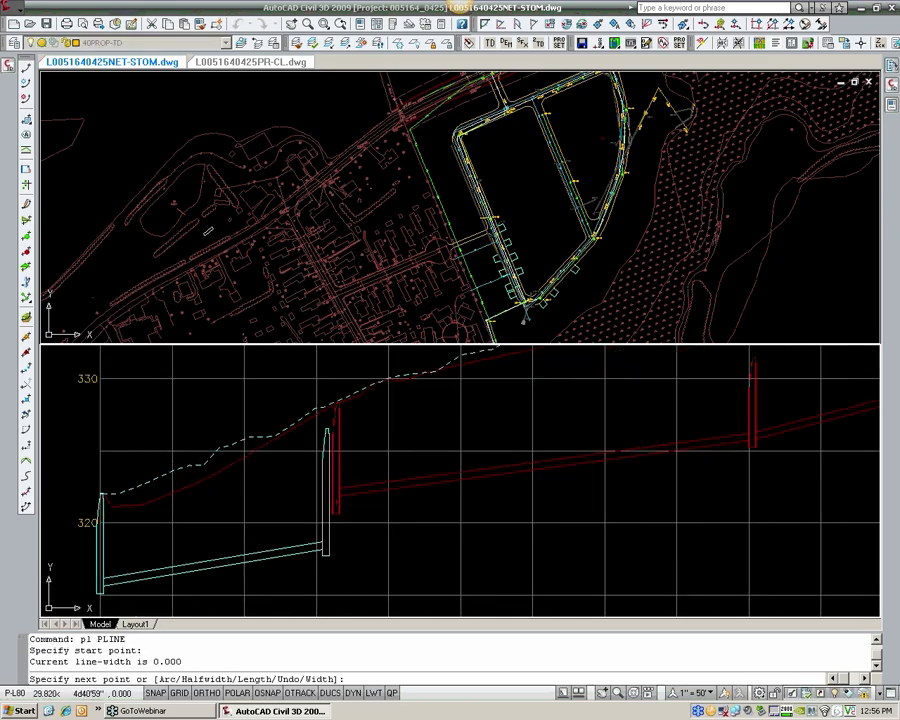
click(145, 503)
click(340, 398)
click(477, 363)
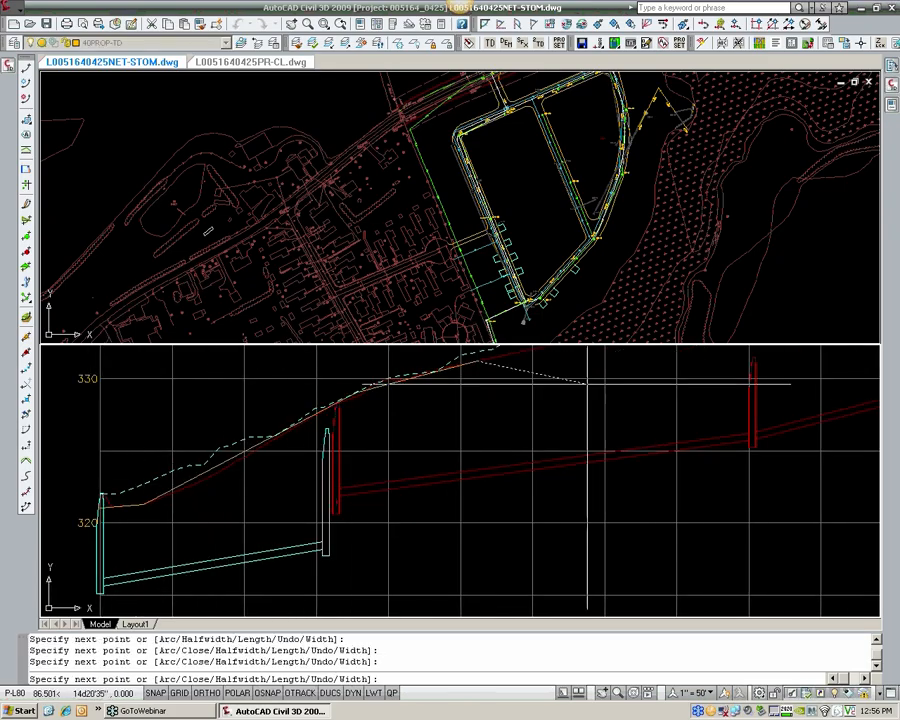
middle_drag(588, 382, 250, 536)
scroll(314, 520, down, 2)
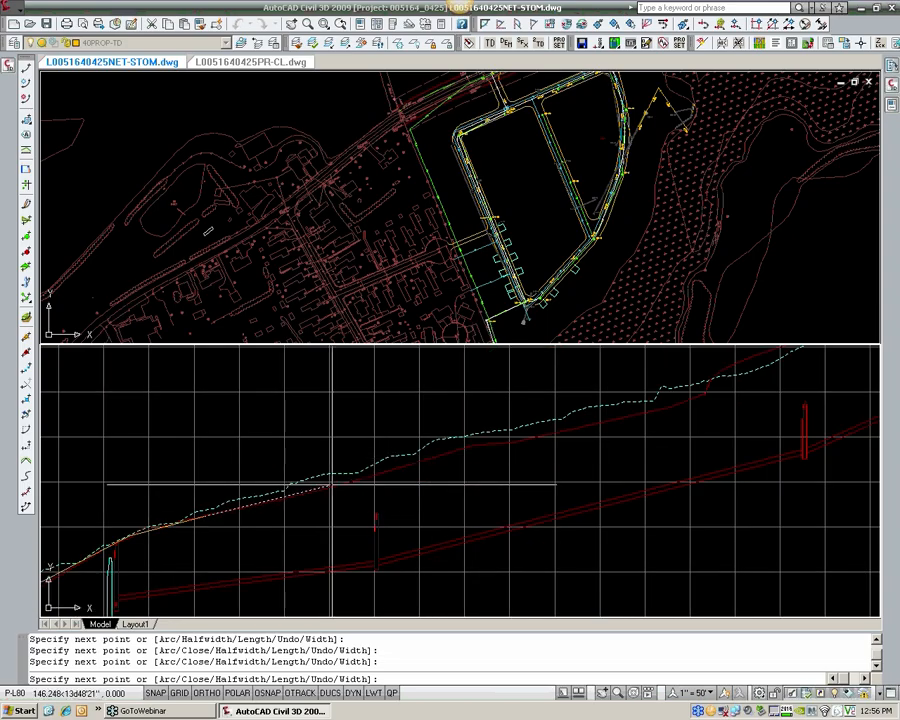
click(470, 447)
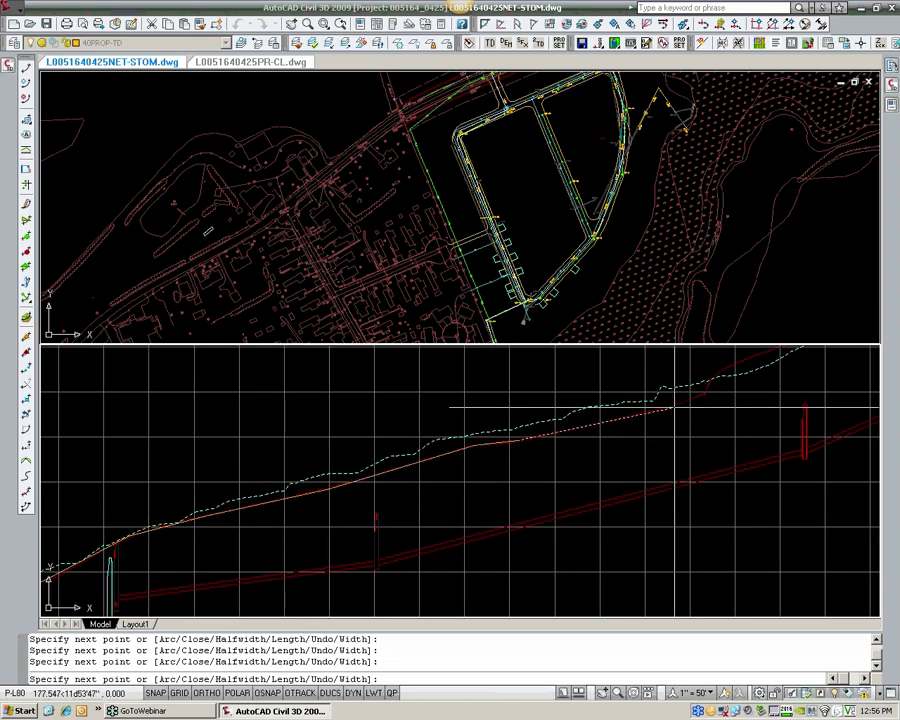
click(675, 407)
click(765, 368)
Step: Continue the polyline over the peak and down along the existing ground to the end of the profile view, then finish it
middle_drag(870, 352, 490, 470)
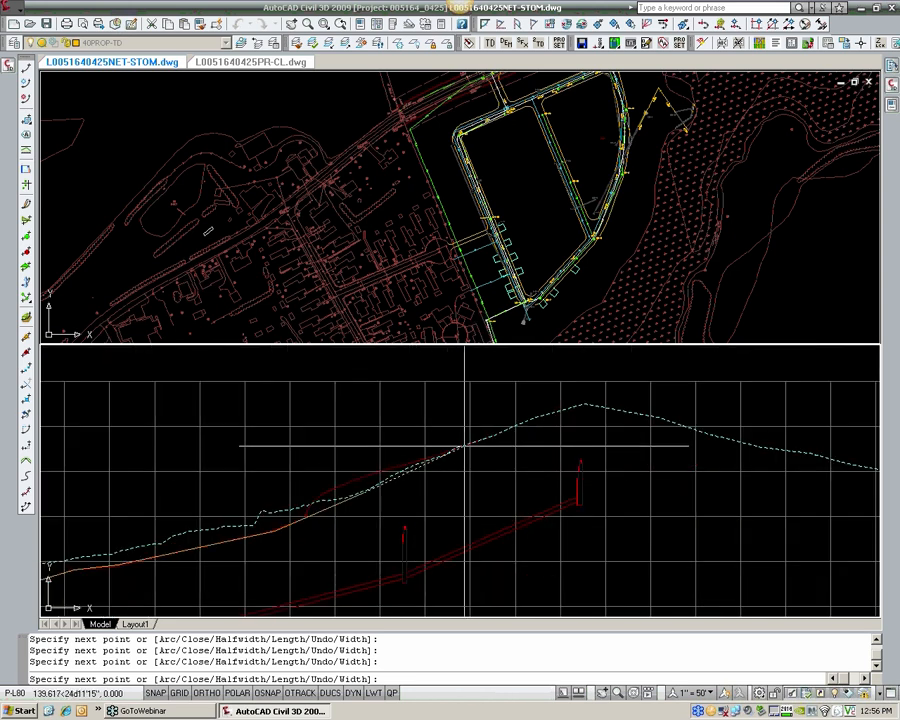
click(584, 406)
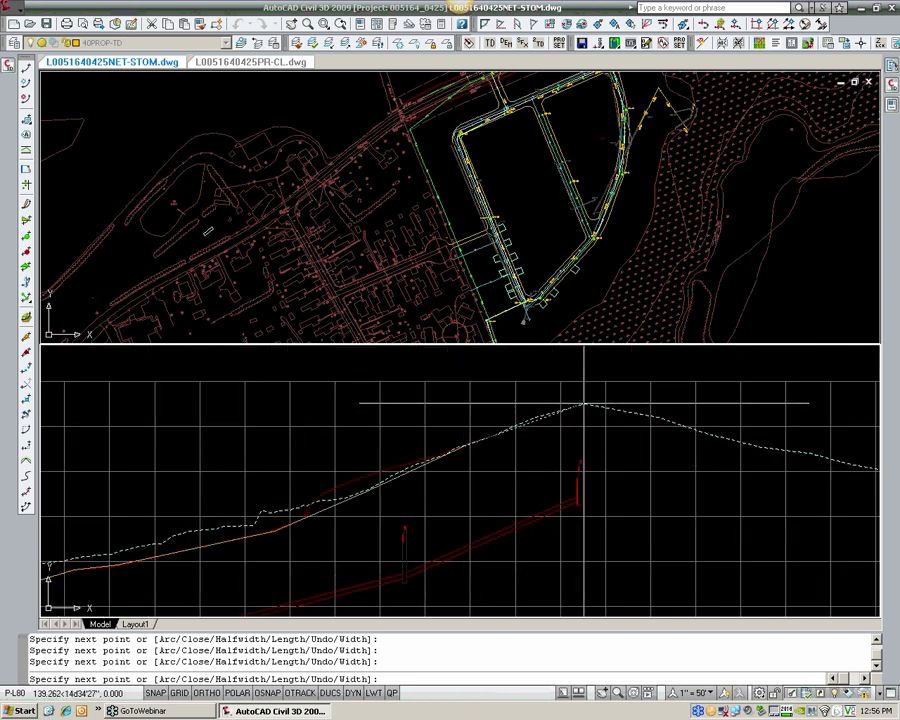
click(774, 446)
middle_drag(812, 468, 315, 397)
click(515, 422)
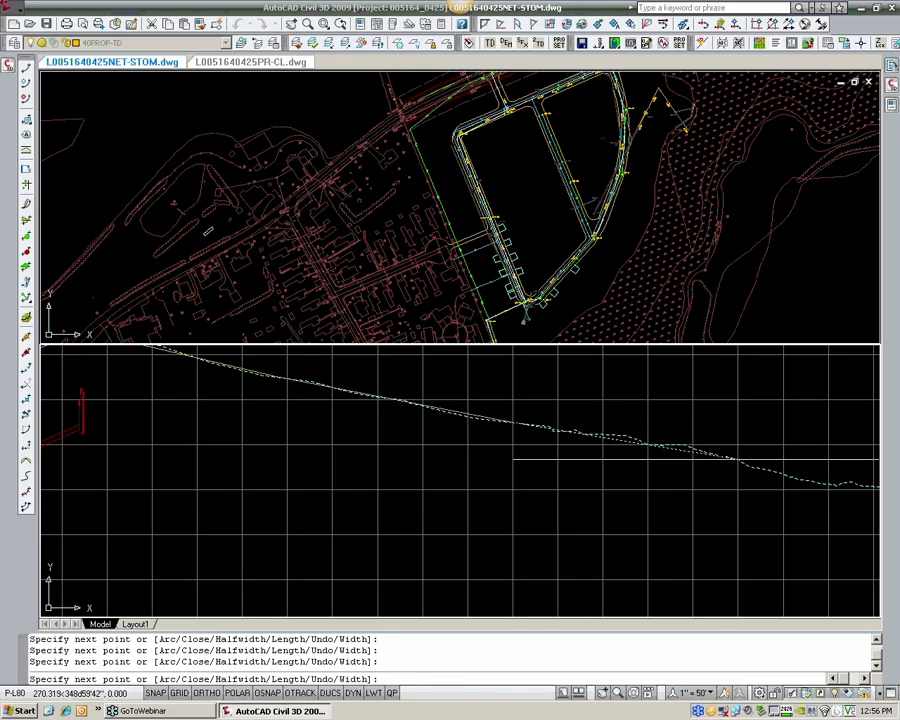
click(737, 460)
middle_drag(786, 489, 426, 432)
click(648, 461)
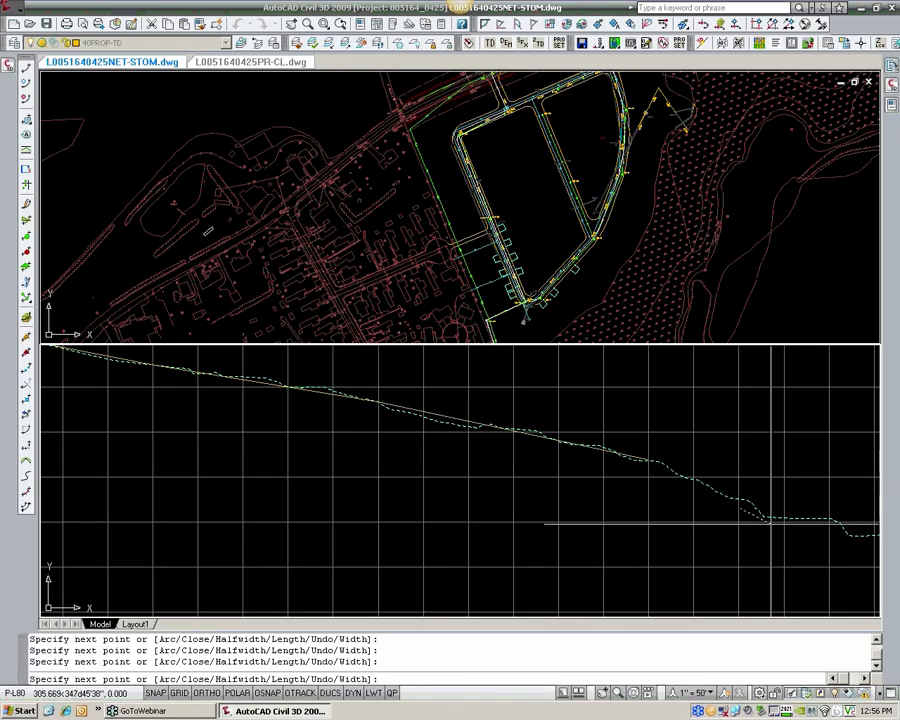
scroll(555, 474, up, 3)
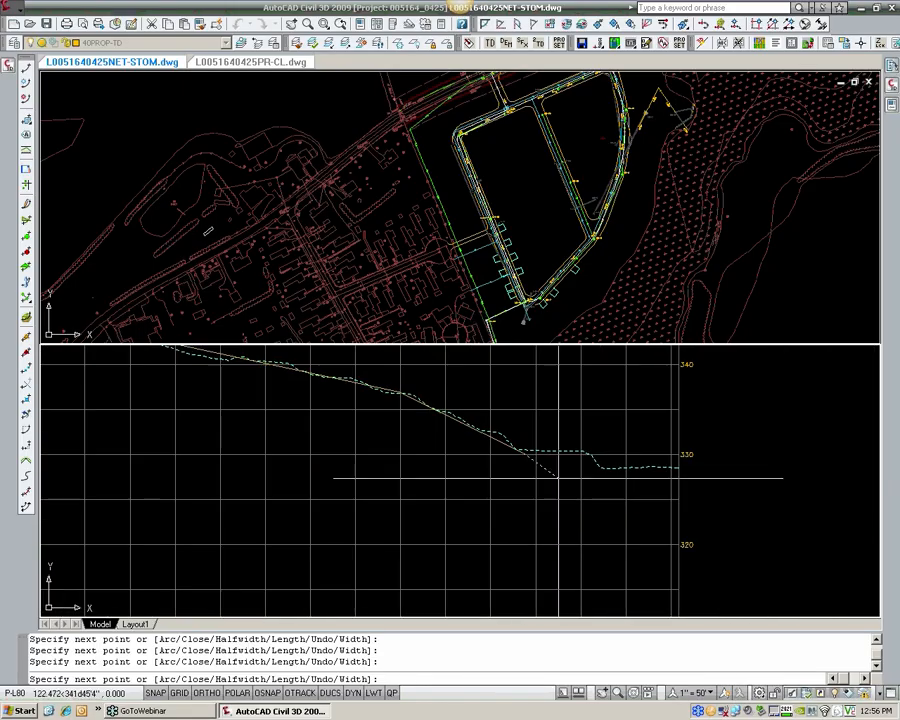
click(684, 474)
key(Return)
Step: Offset the traced ground polyline by 40 to its lower side
text(offset)
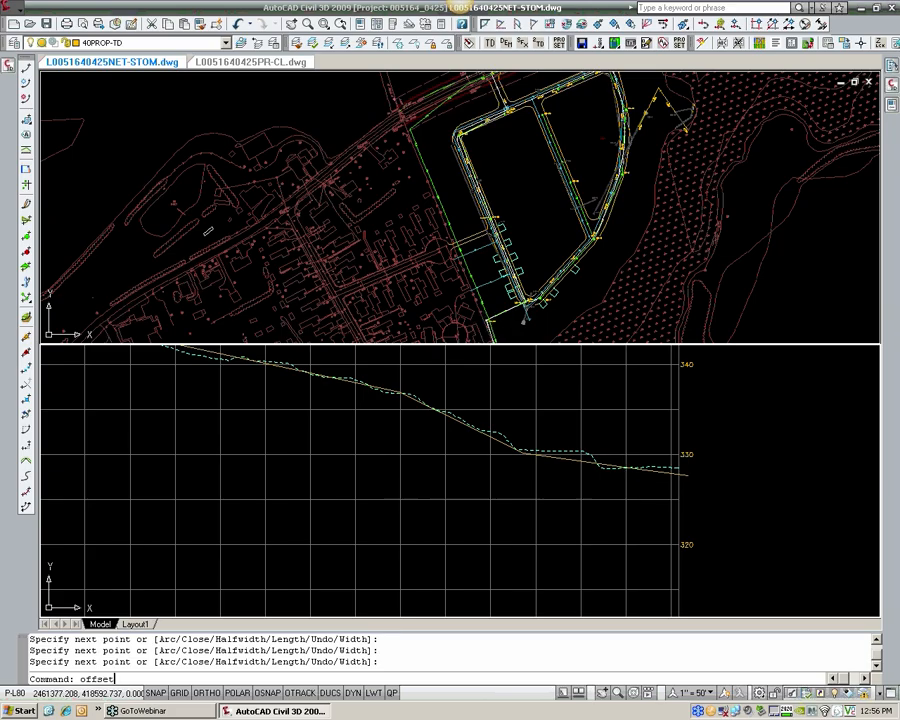
key(Return)
text(40)
key(Return)
click(674, 467)
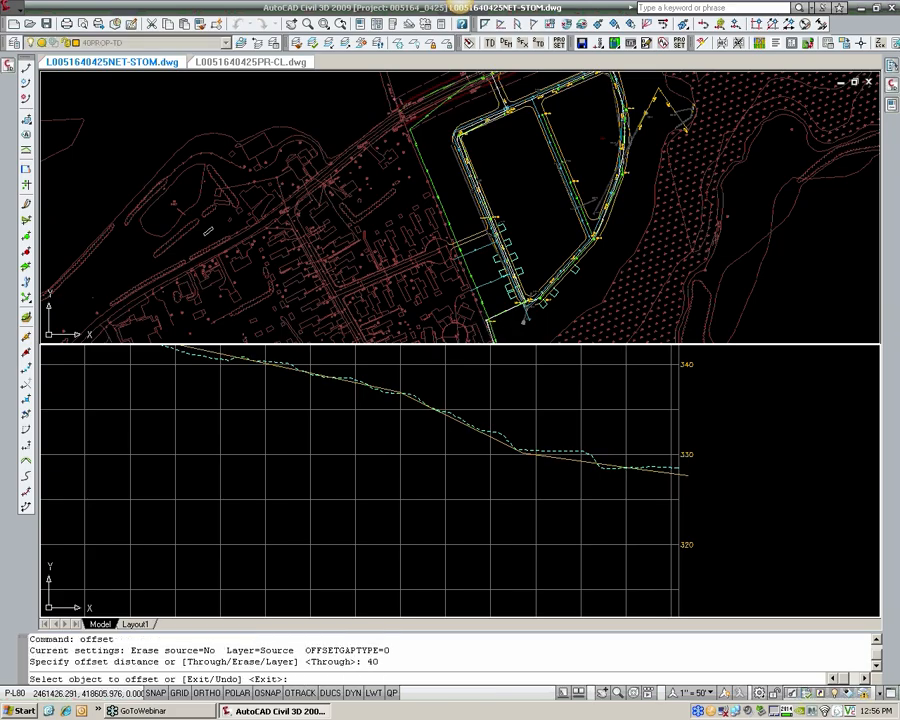
click(661, 486)
key(Return)
Step: Erase the original polyline traced along the ground, keeping only the offset copy
click(663, 471)
text(e)
key(Return)
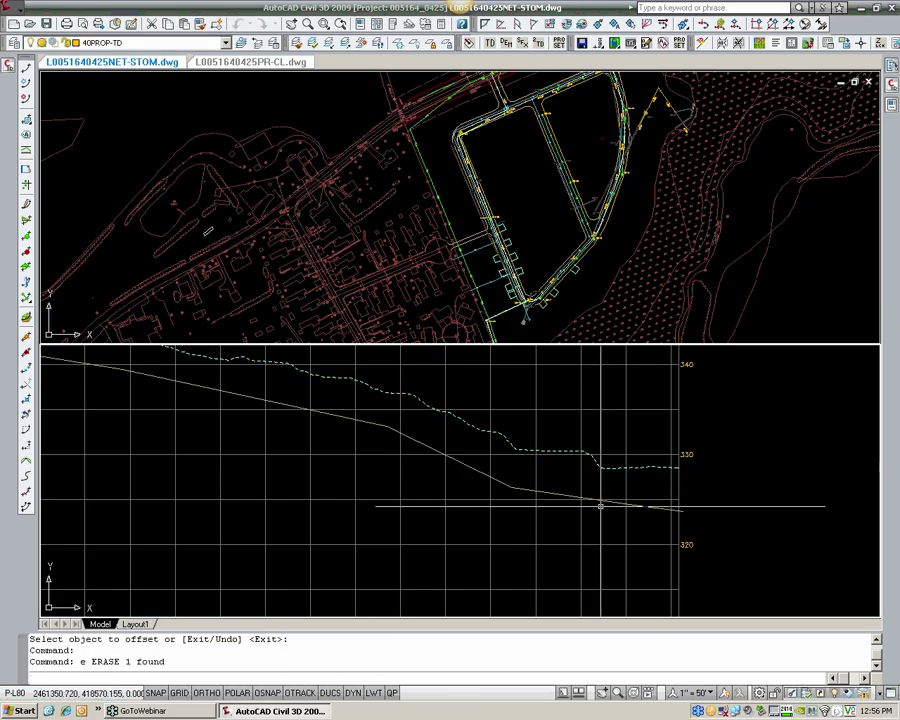
Step: Create a layout profile in the SEWER-Forcemain profile view with the HRG_Finished Ground style and HRG_Complete Label Set
scroll(500, 494, down, 4)
middle_drag(470, 494, 800, 496)
mouse_move(236, 505)
middle_down()
mouse_move(426, 493)
mouse_move(410, 474)
middle_up()
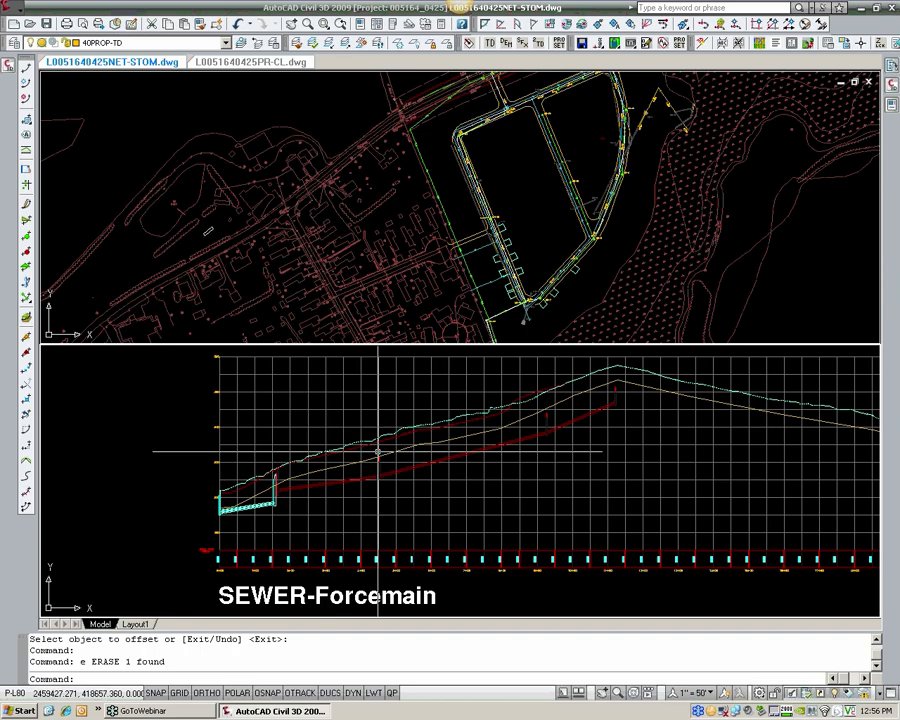
click(12, 8)
mouse_move(50, 234)
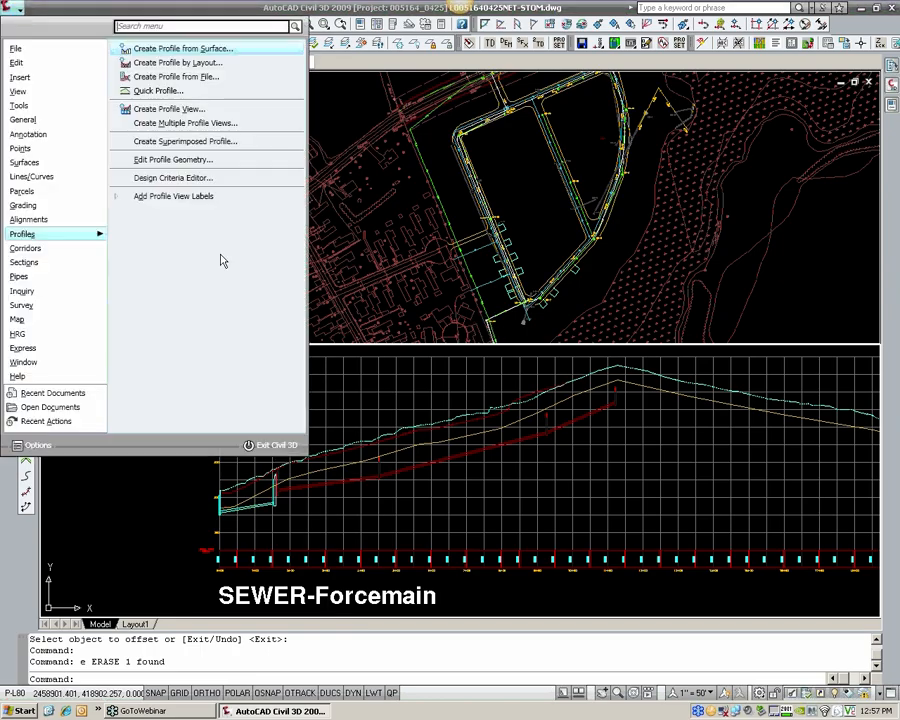
click(157, 64)
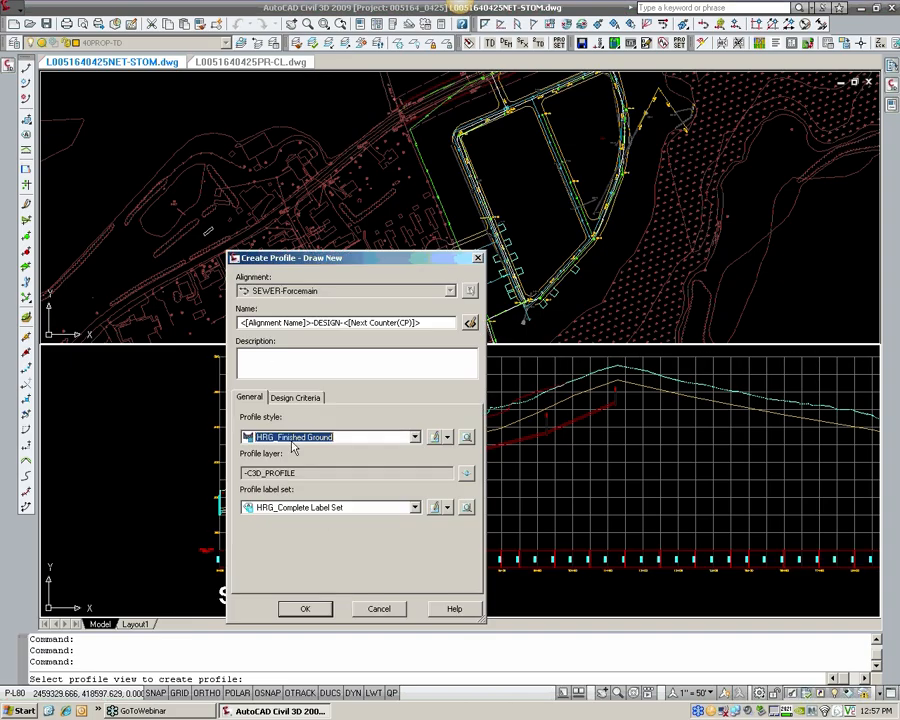
click(290, 397)
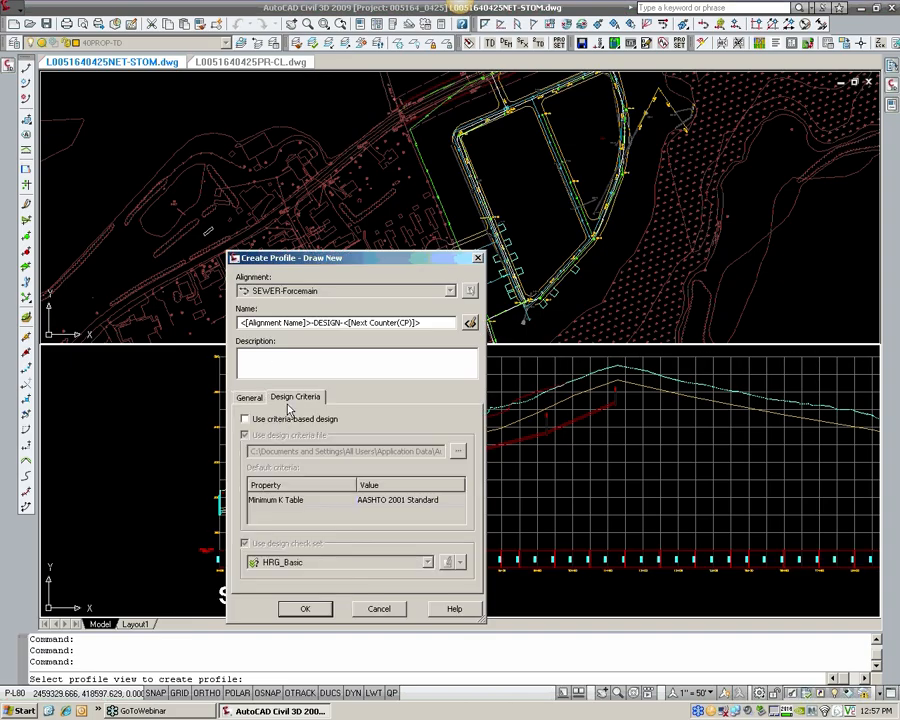
click(250, 398)
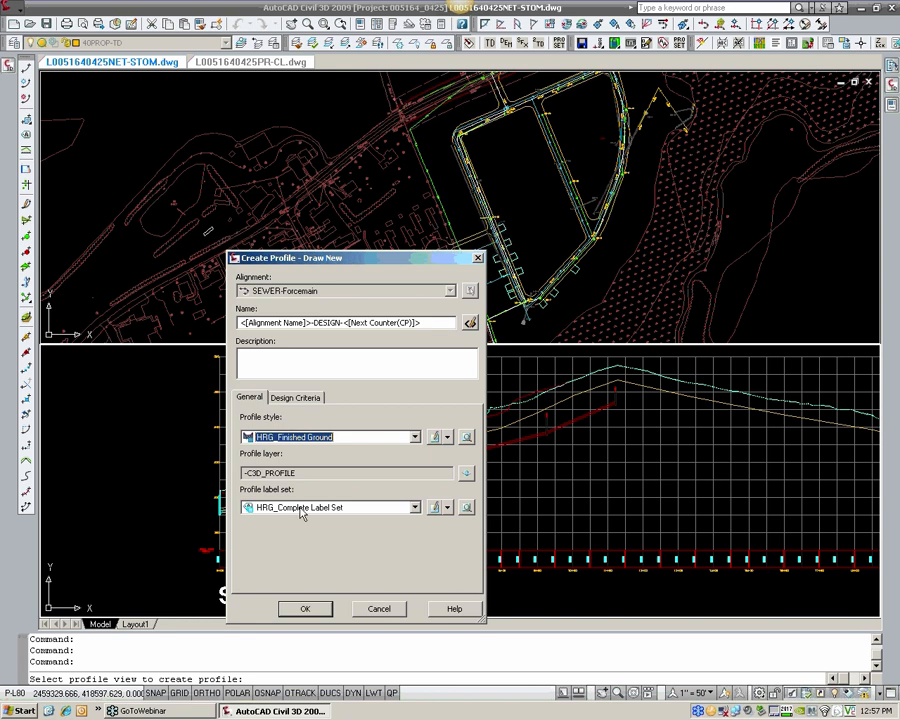
click(306, 610)
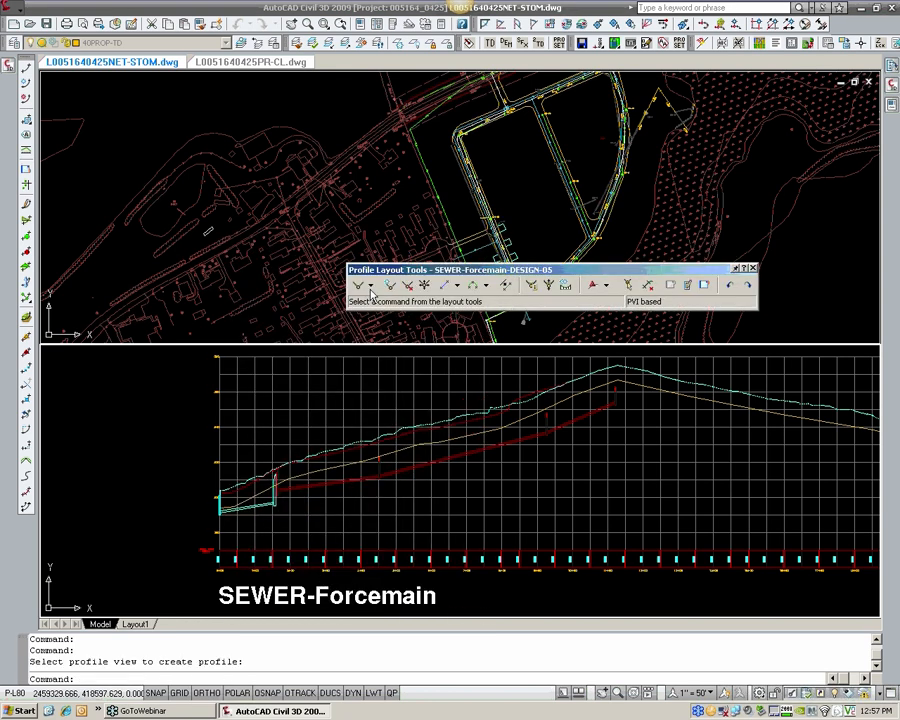
Step: Set the vertical curve type to Circular with a radius of 50' for both the crest and sag curves
click(370, 288)
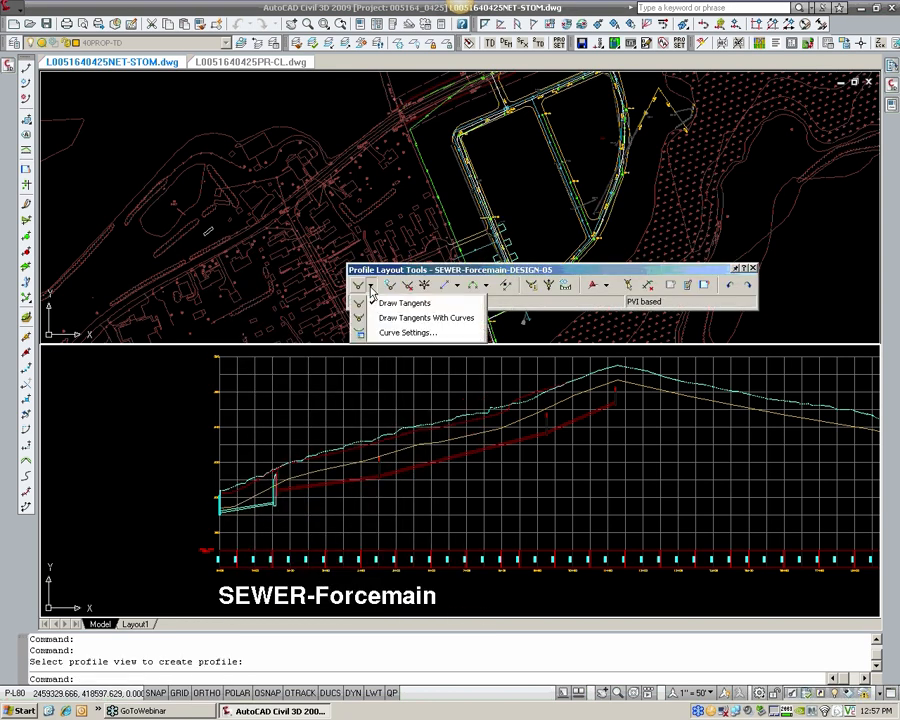
click(393, 334)
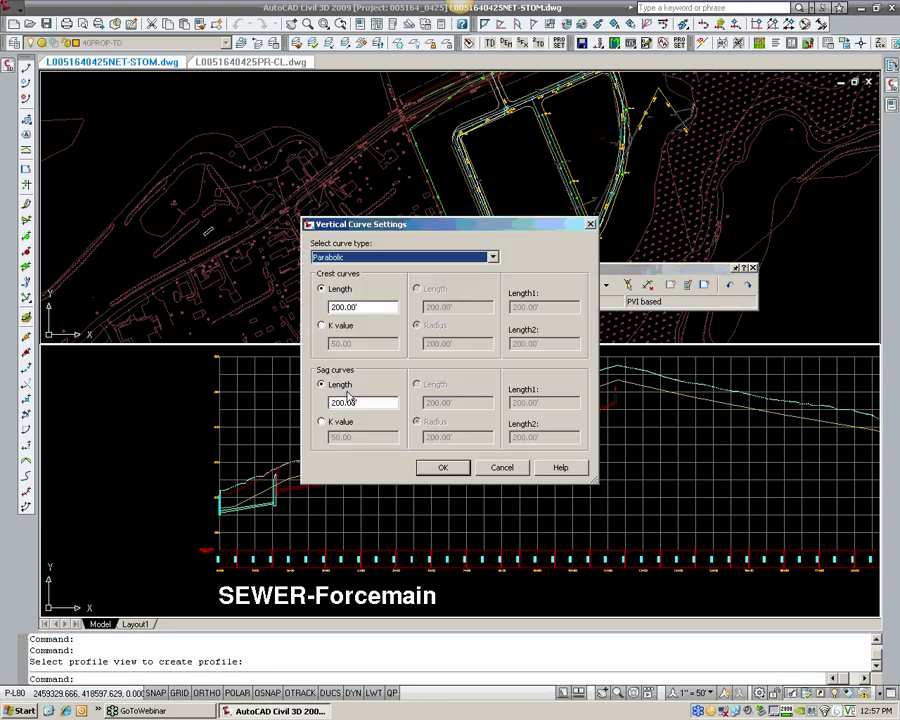
drag(362, 403, 275, 405)
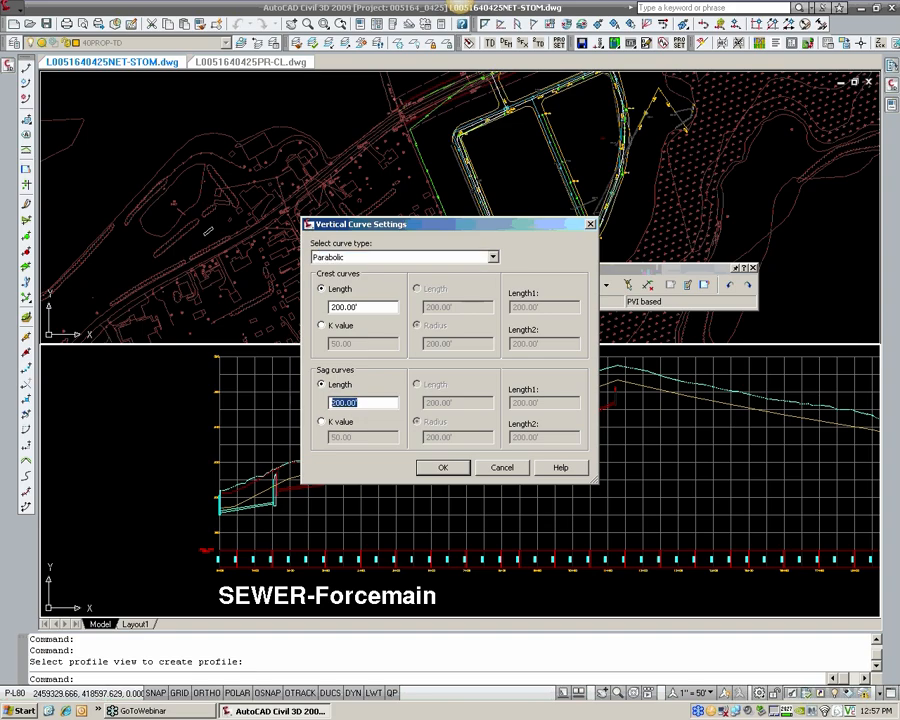
text(50)
click(338, 257)
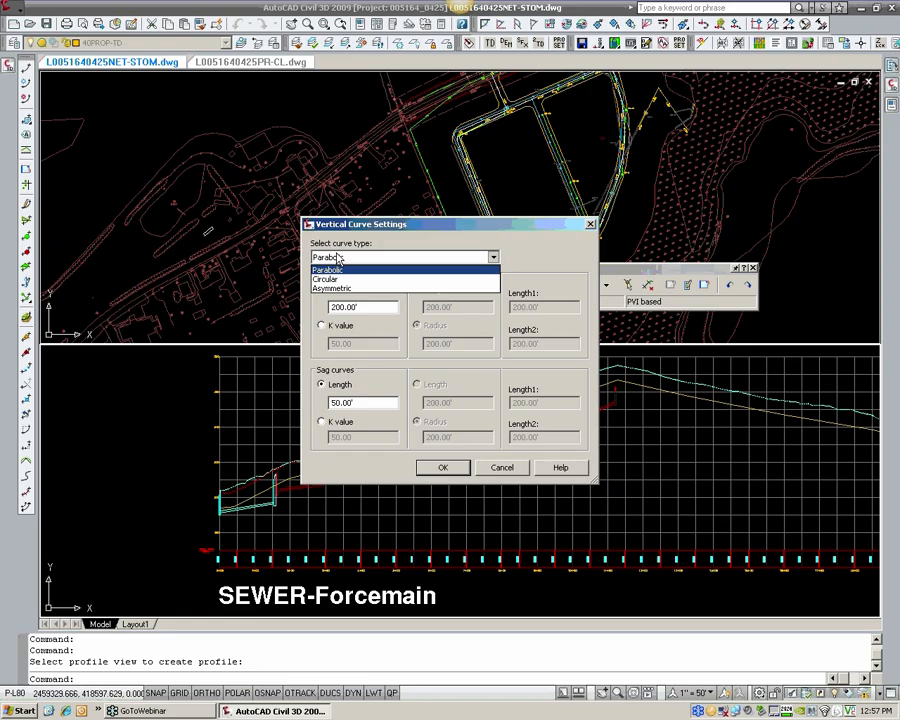
click(328, 279)
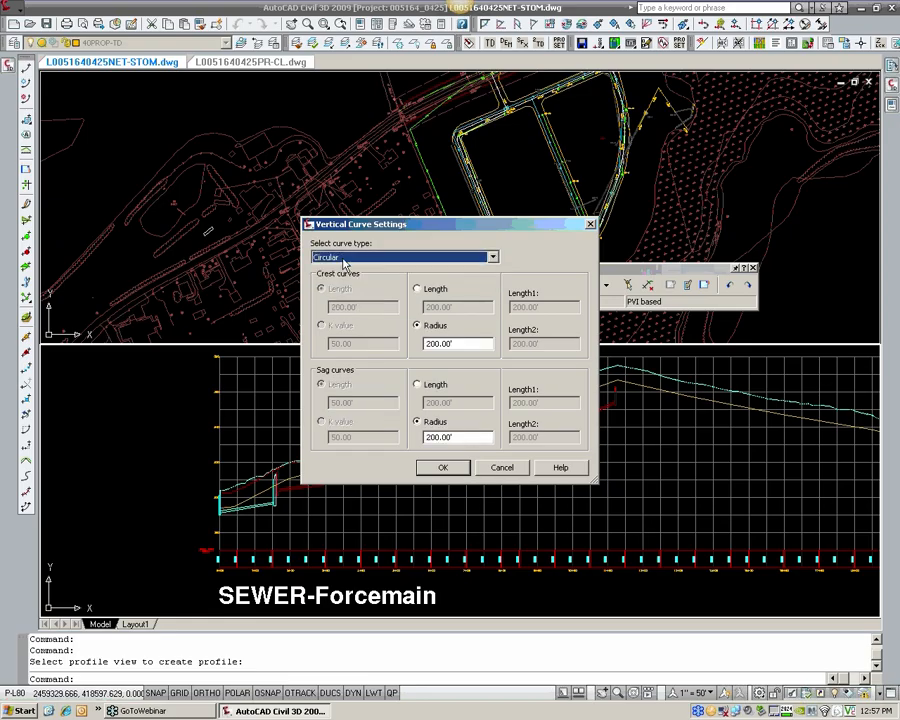
drag(458, 437, 382, 450)
text(50)
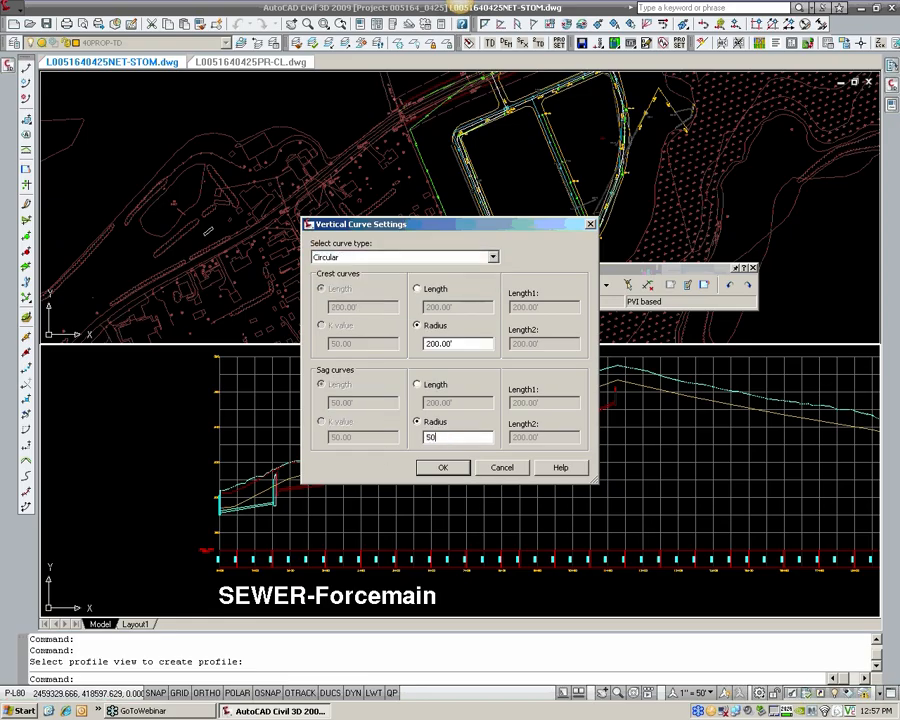
drag(464, 343, 349, 352)
text(10)
drag(462, 343, 390, 351)
text(50)
click(440, 469)
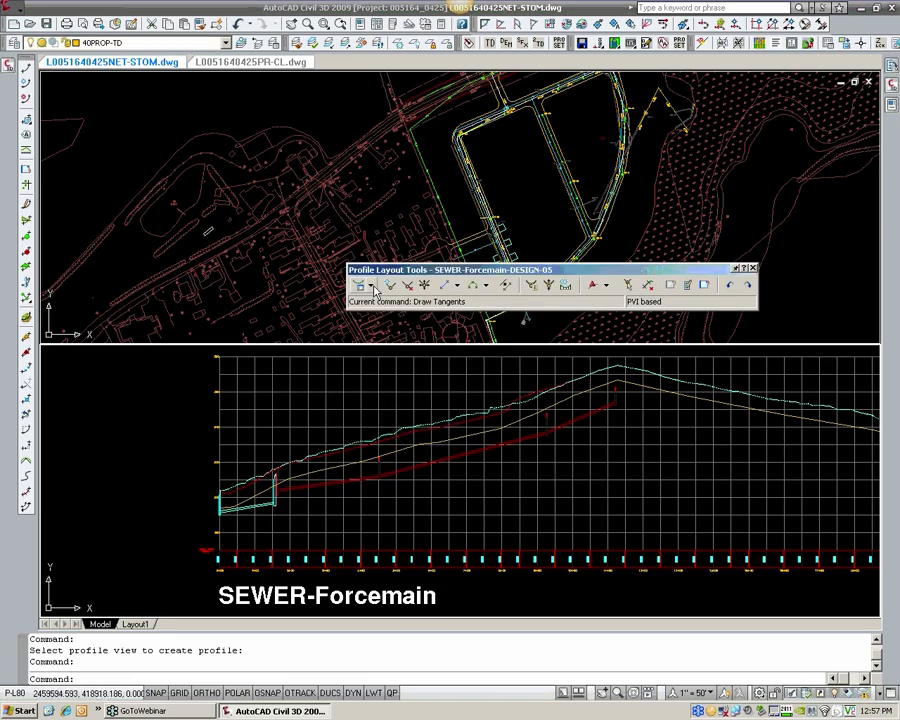
Step: Start drawing tangents with curves, using a nearest snap to place the first point at the start of the offset polyline
click(371, 286)
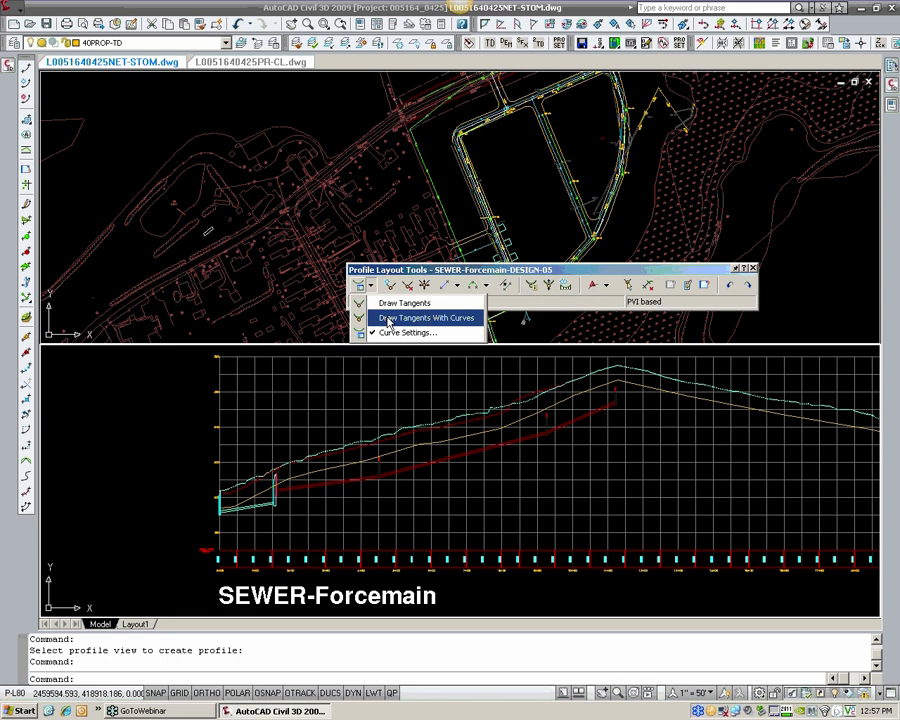
click(389, 321)
scroll(234, 507, up, 5)
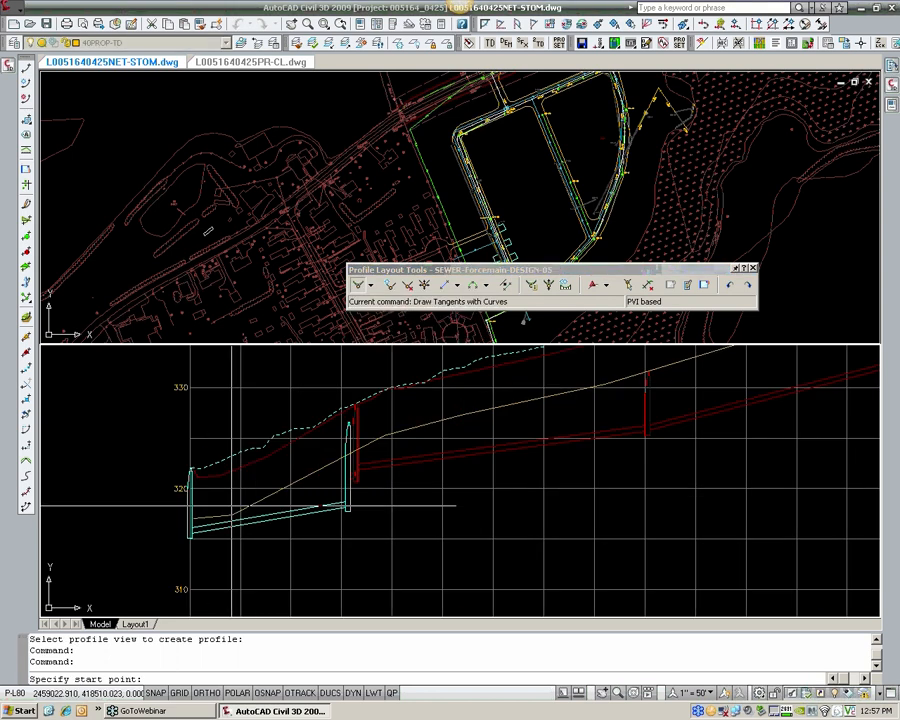
scroll(190, 515, up, 4)
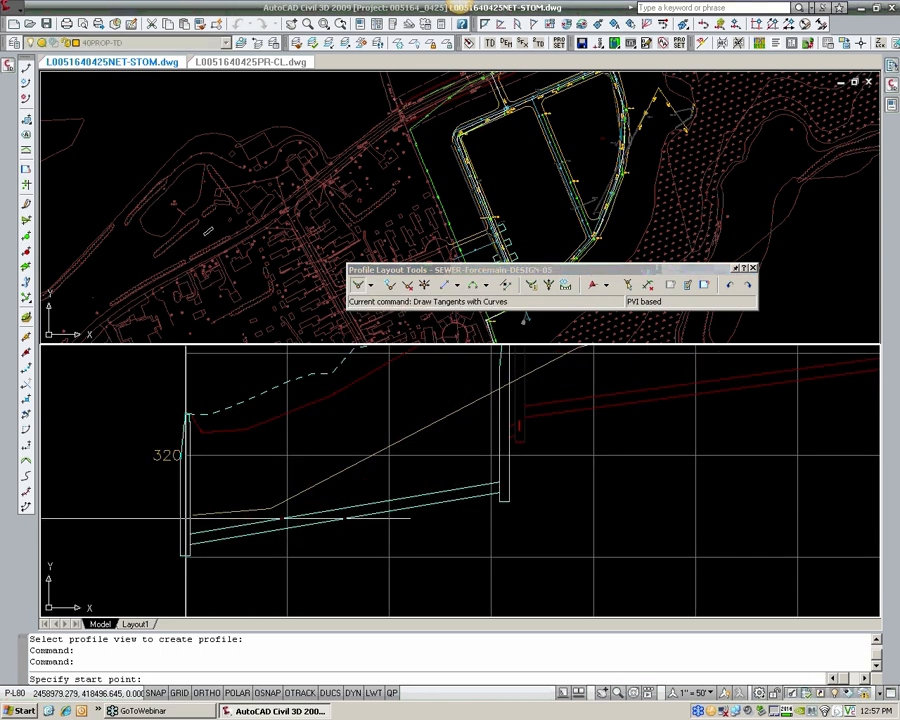
text(nea)
key(Return)
click(190, 516)
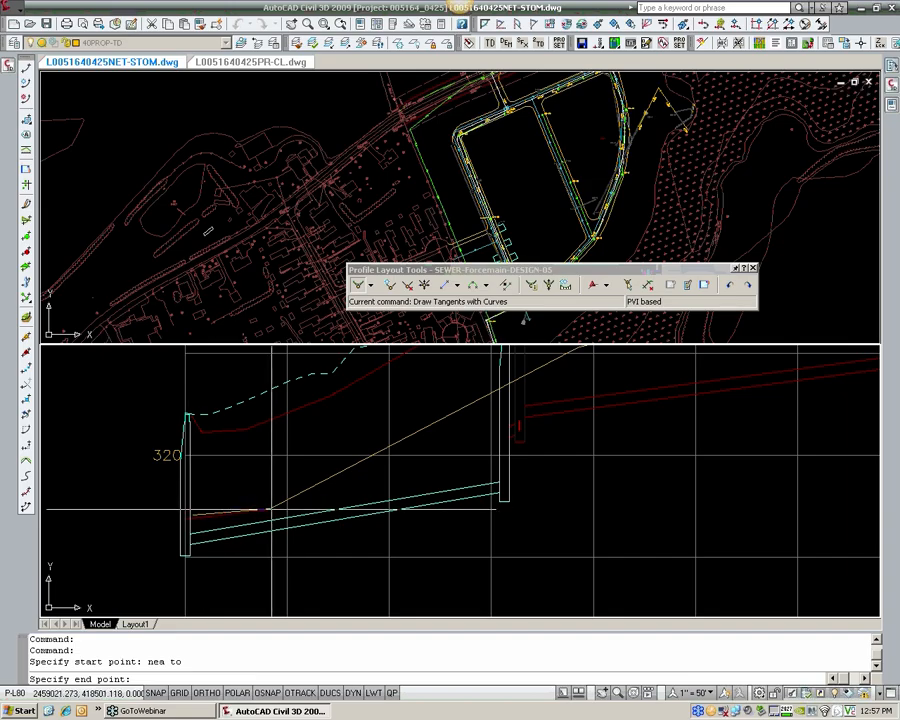
Step: Continue the design profile tangents along the vertices of the offset polyline as it climbs towards the peak
click(271, 509)
middle_drag(419, 450, 154, 567)
scroll(297, 492, down, 2)
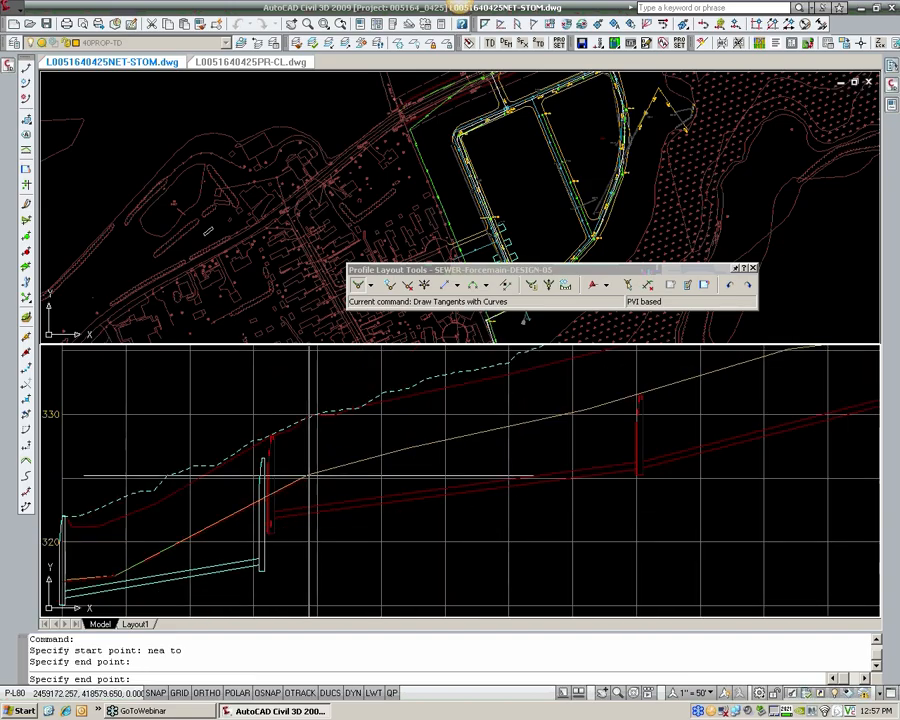
click(310, 475)
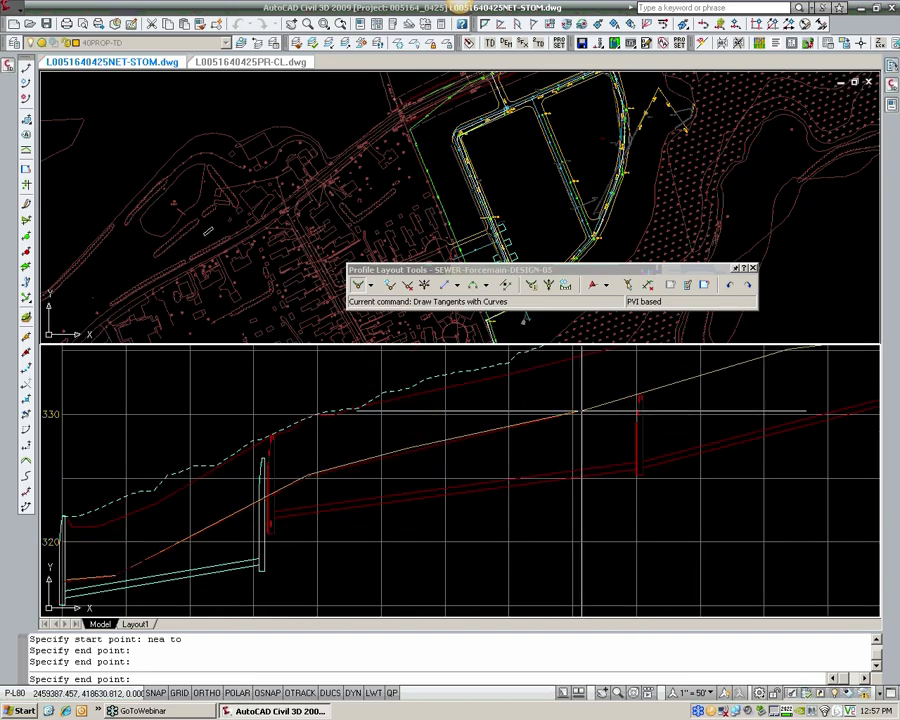
click(581, 411)
scroll(478, 446, up, 2)
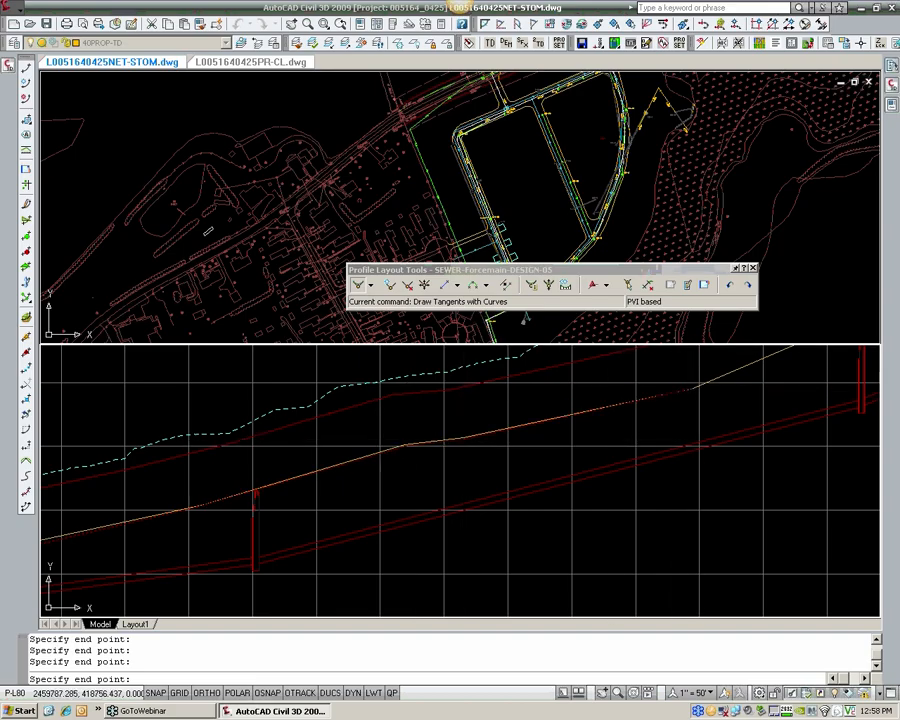
middle_drag(700, 388, 558, 433)
click(606, 288)
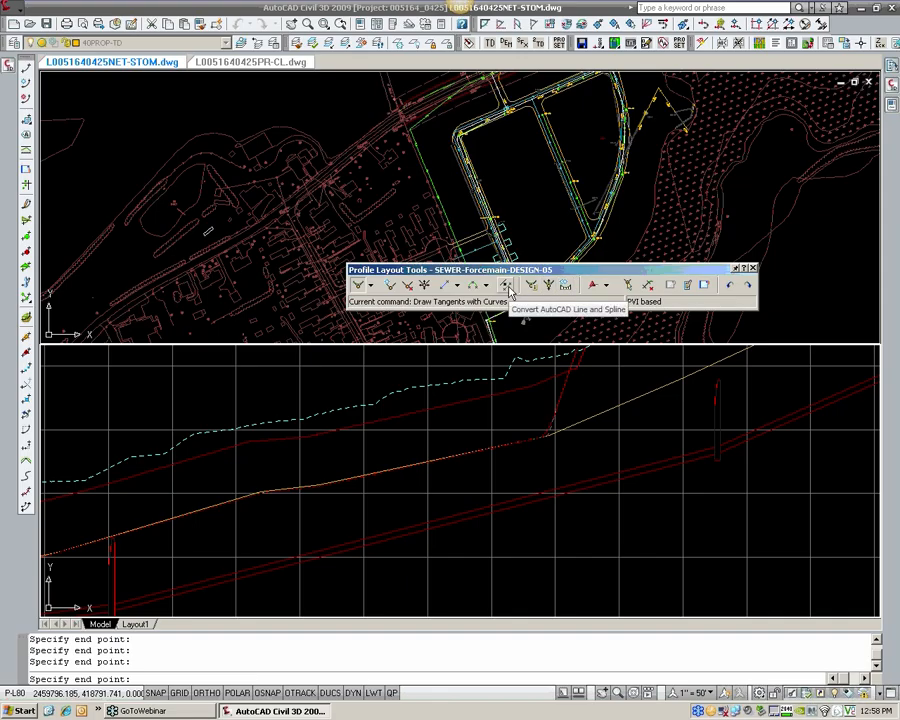
scroll(450, 486, down, 3)
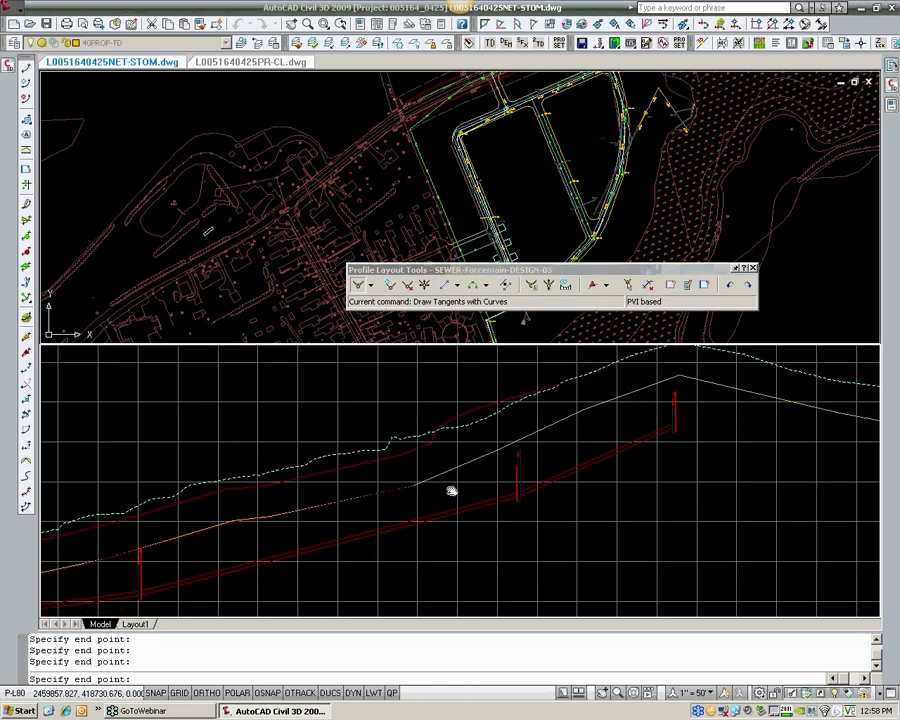
scroll(516, 450, up, 2)
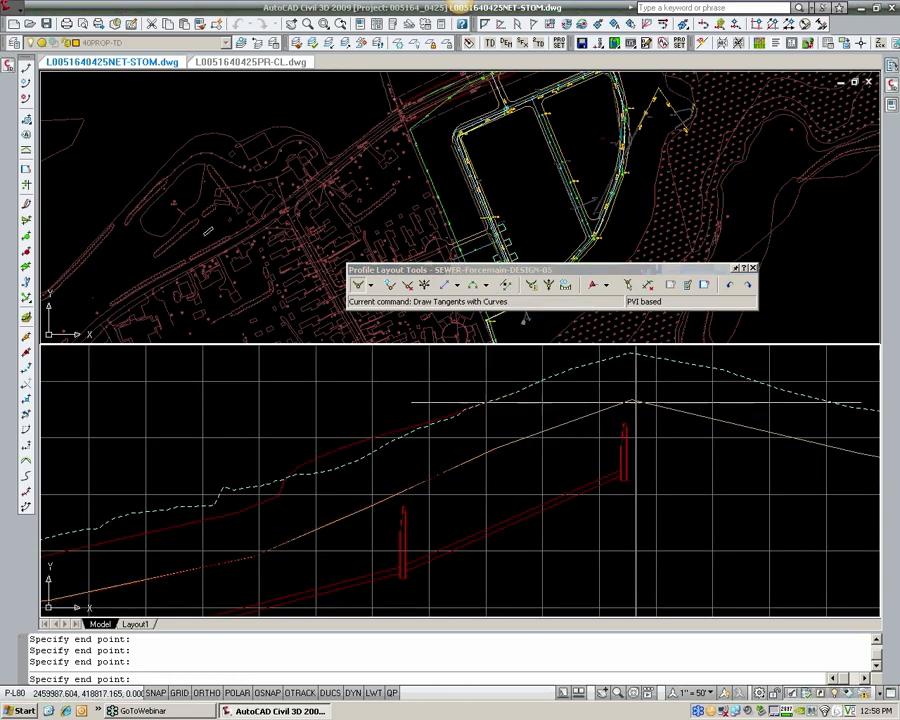
Step: Carry the tangents over the peak and down the offset polyline, snap the final point at the profile view's end, and finish the profile
click(631, 400)
middle_drag(860, 479, 480, 412)
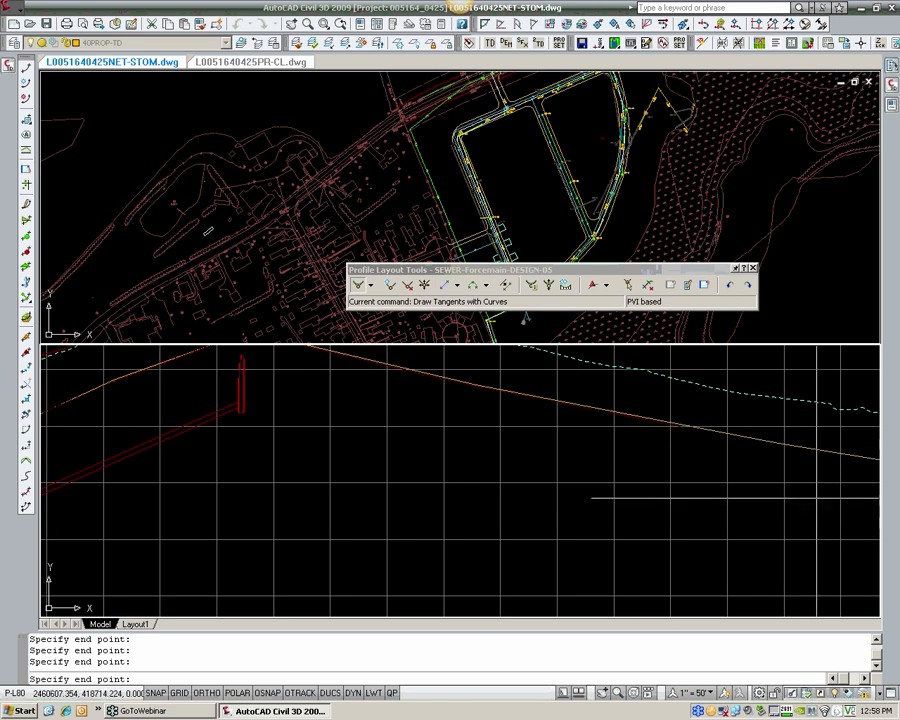
middle_drag(815, 490, 468, 457)
click(626, 440)
middle_drag(740, 477, 382, 427)
click(660, 471)
middle_drag(760, 520, 525, 440)
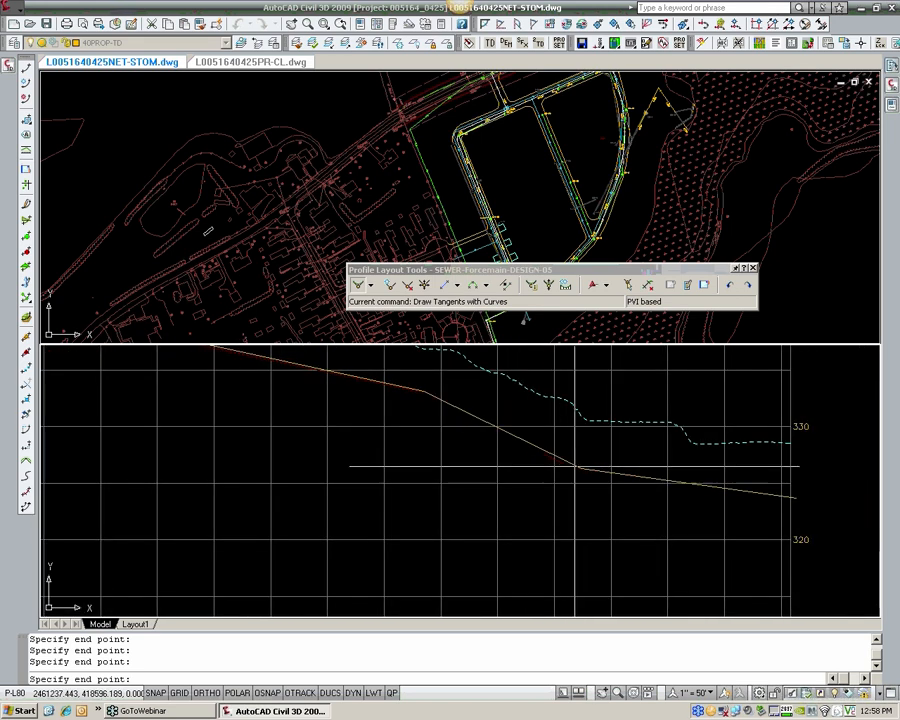
click(792, 498)
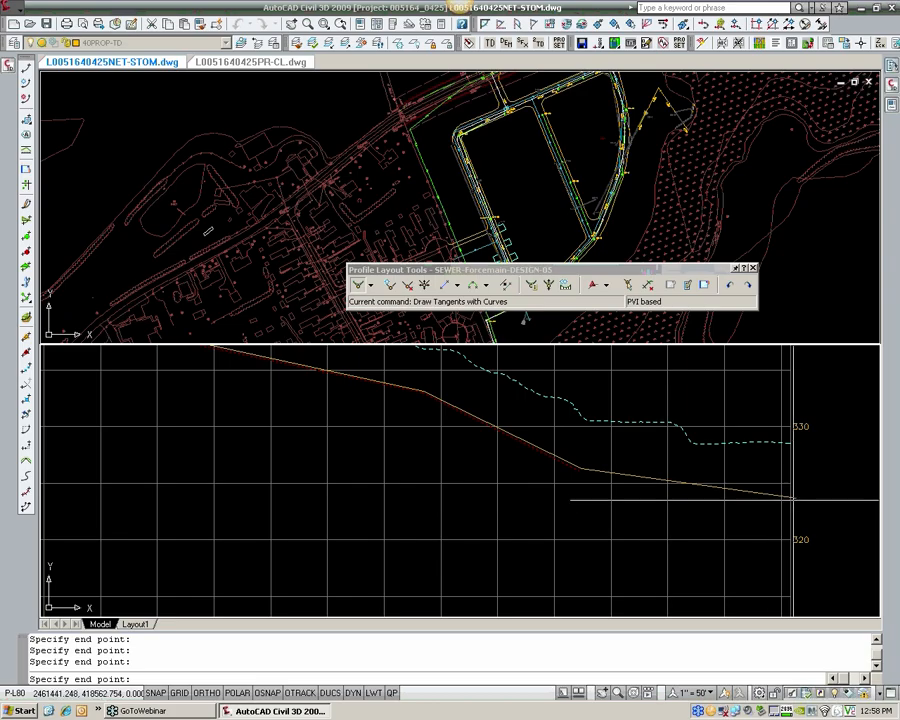
text(nea)
key(Return)
click(792, 498)
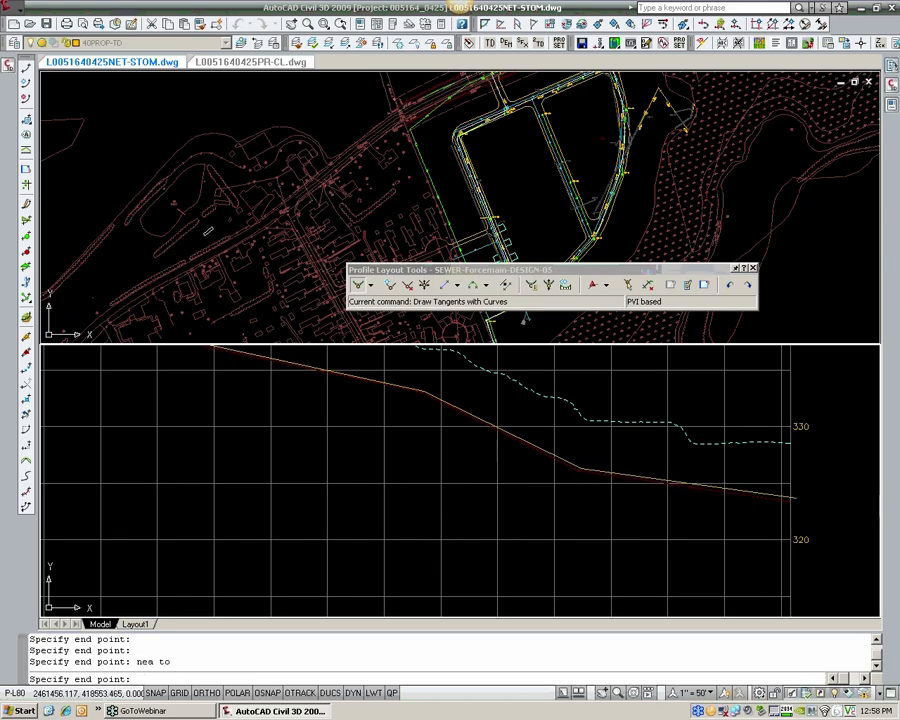
middle_drag(616, 367, 651, 412)
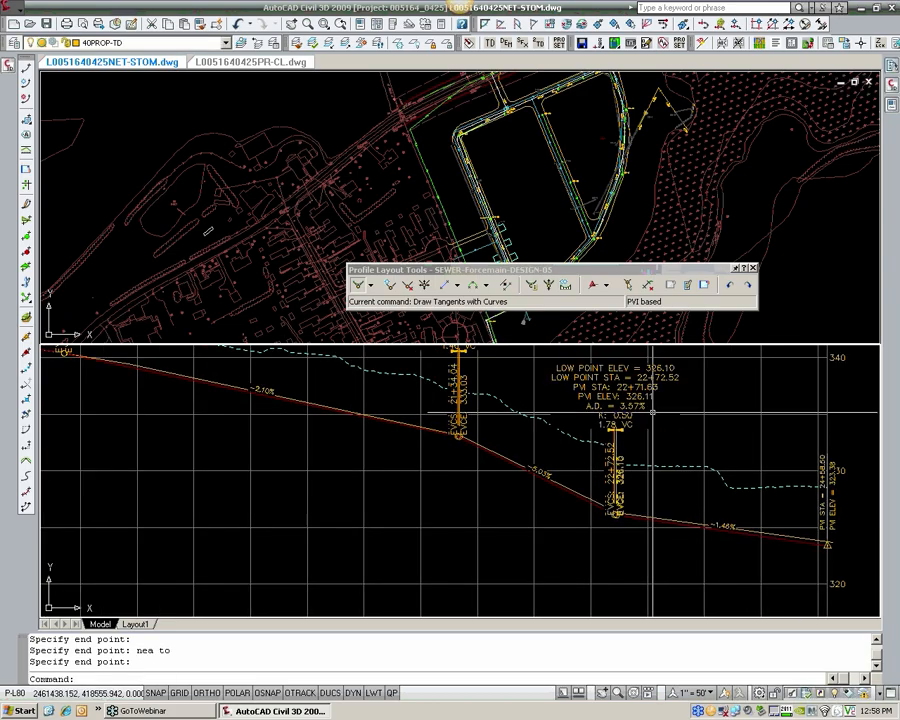
Step: Erase the sag curve labels and the crest curve labels from the new design profile
click(635, 391)
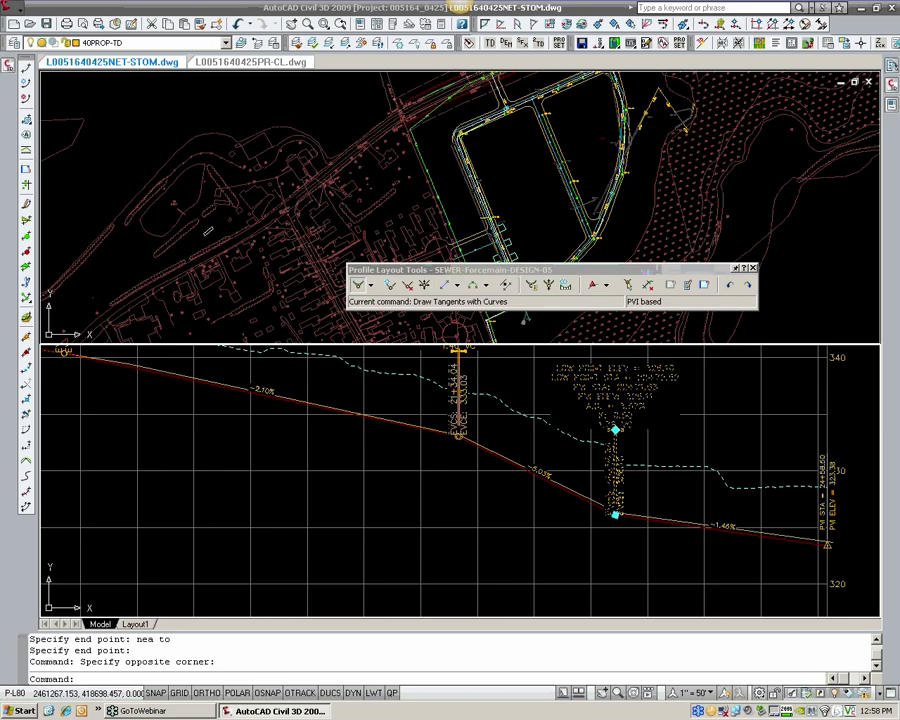
text(e)
key(Return)
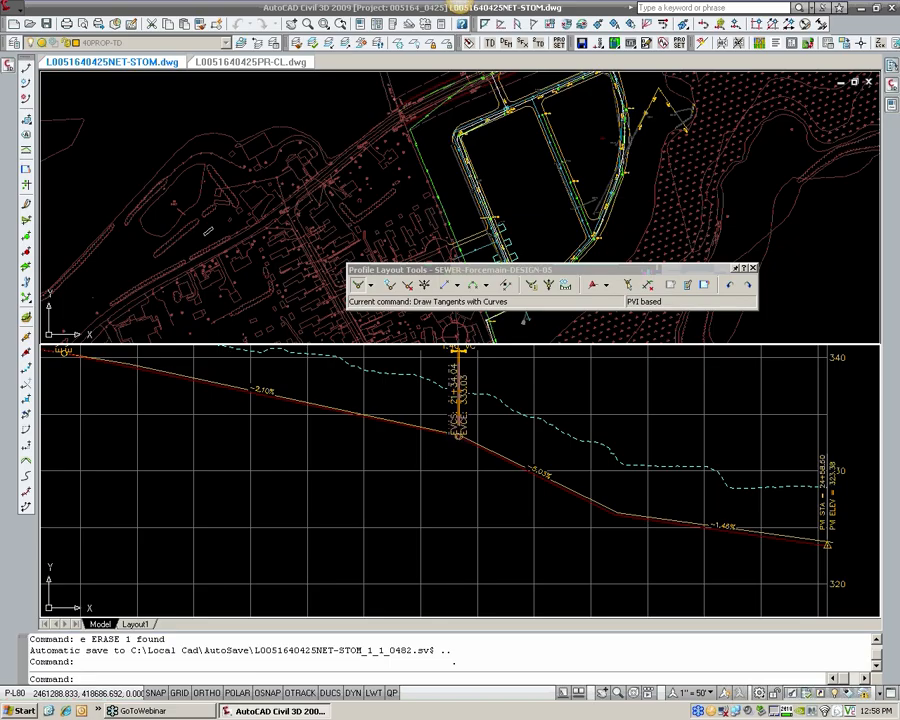
key(Escape)
middle_drag(497, 388, 548, 508)
text(e)
key(Return)
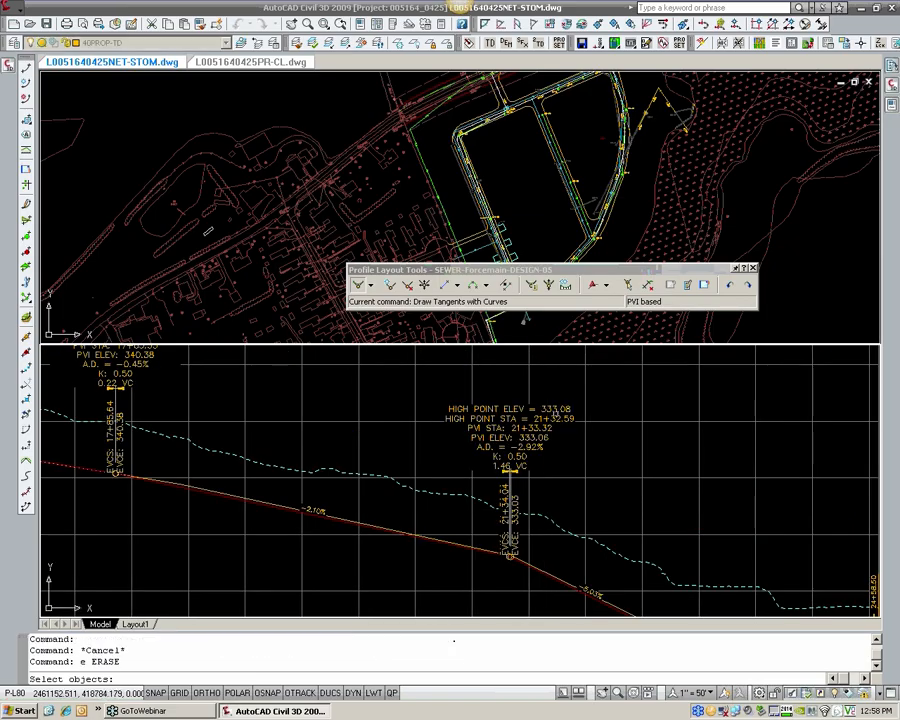
click(555, 412)
key(Return)
Step: Erase the offset polyline that served as the guide for the design profile
scroll(458, 450, down, 2)
middle_drag(319, 490, 632, 496)
scroll(632, 496, up, 2)
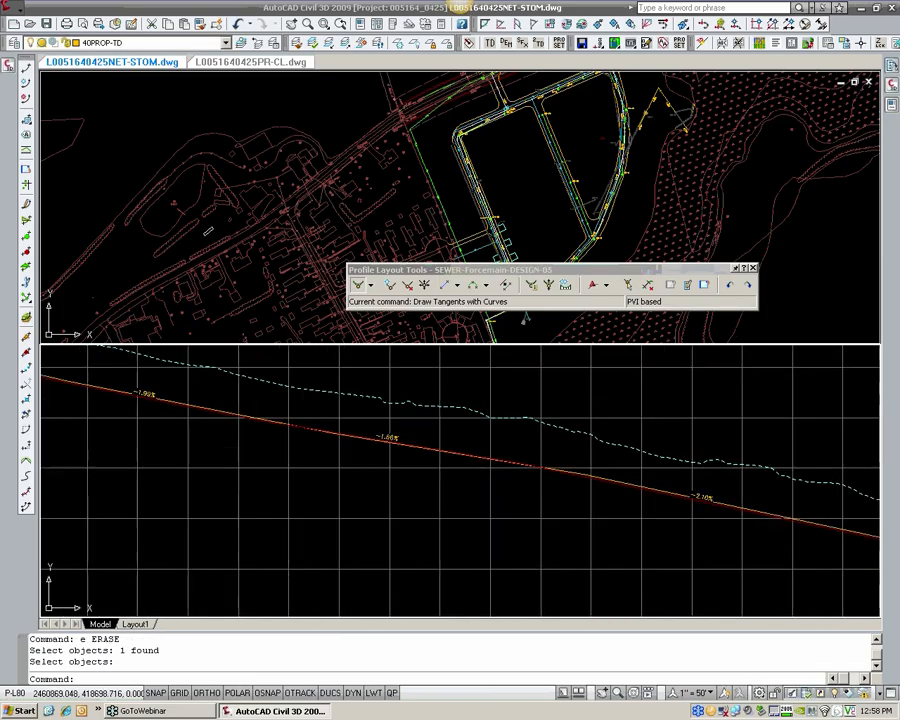
scroll(503, 459, up, 4)
text(e)
key(Return)
click(674, 492)
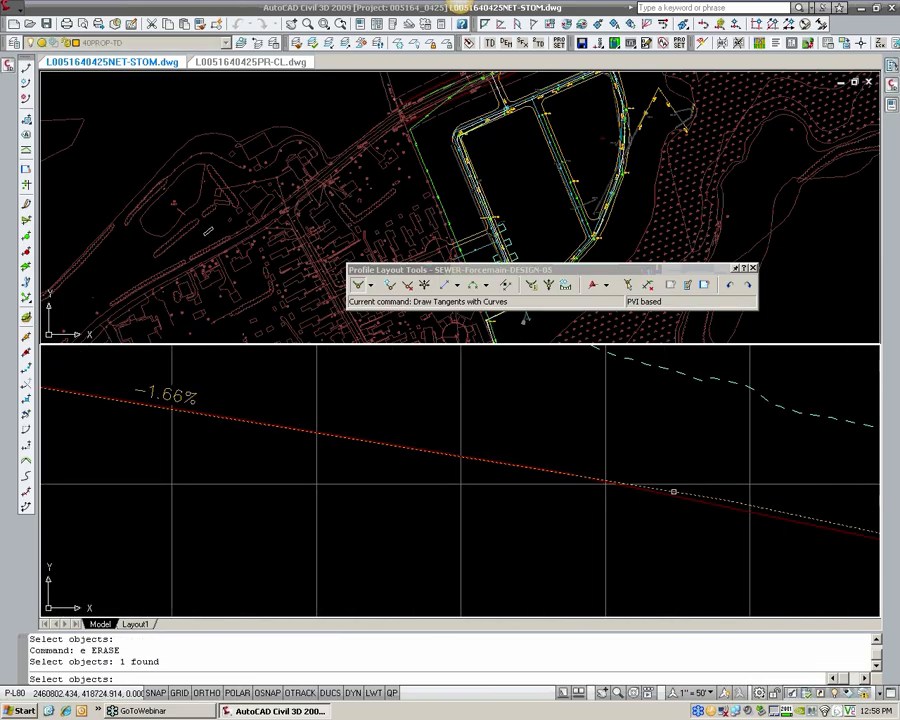
key(Return)
Step: Examine the design profile's PVIs and curves from the downhill end back to its start, then close the profile layout tools
click(677, 496)
scroll(556, 471, down, 4)
middle_drag(328, 451, 750, 478)
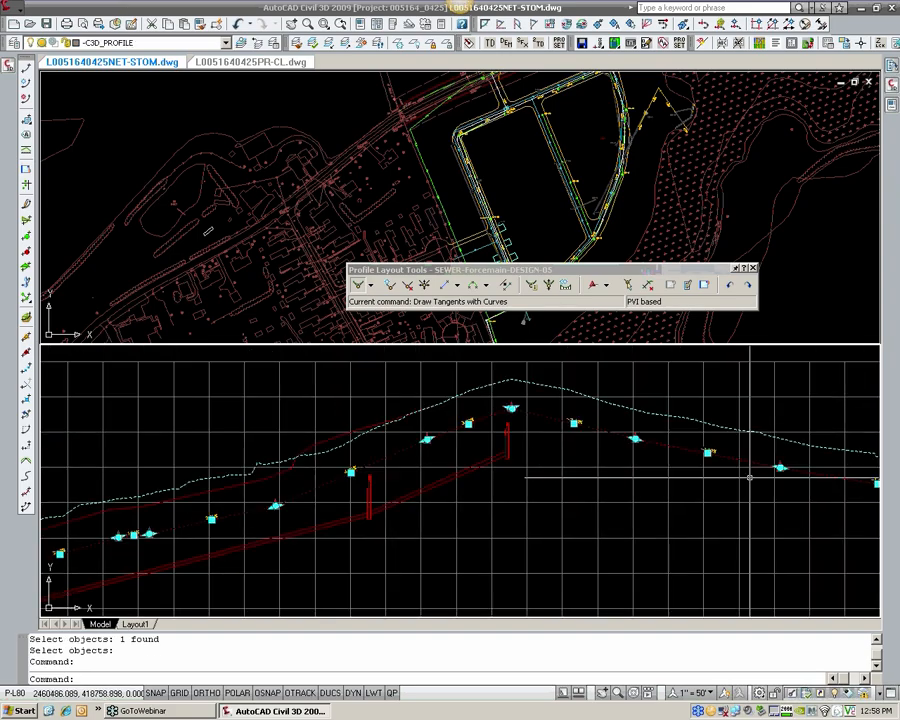
middle_drag(293, 545, 645, 475)
middle_drag(265, 528, 388, 524)
scroll(160, 583, up, 2)
middle_drag(160, 583, 354, 497)
scroll(327, 532, up, 3)
key(Escape)
key(Escape)
middle_drag(453, 476, 392, 487)
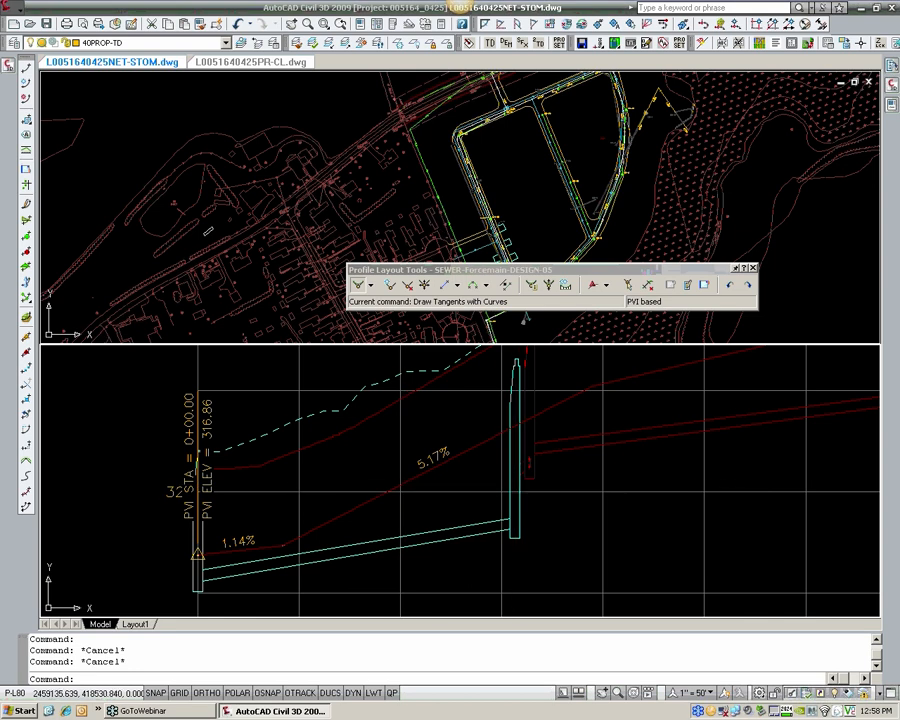
click(753, 269)
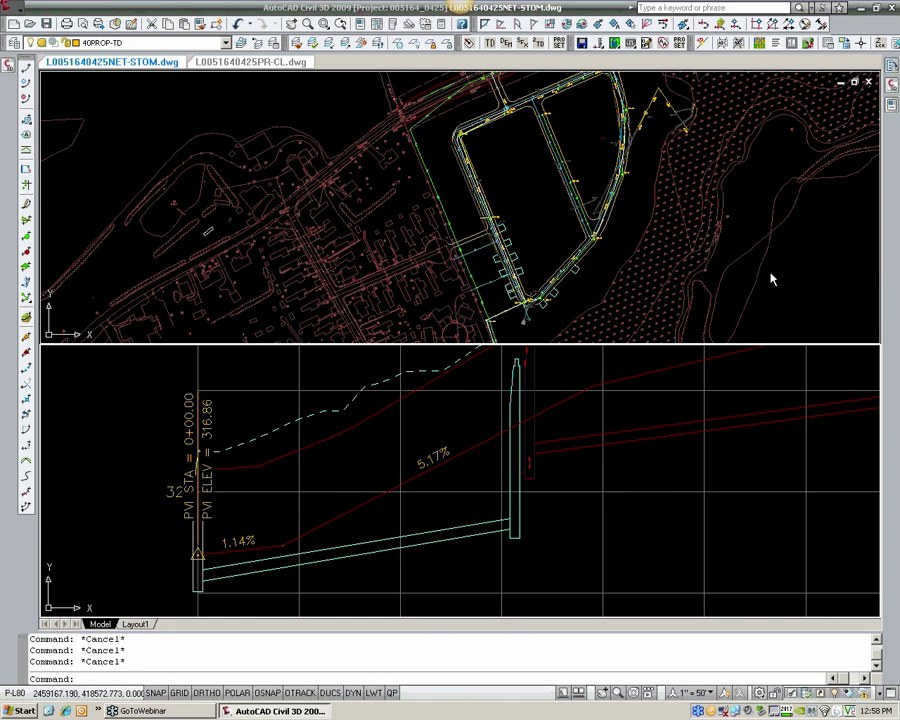
Step: Start creating a corridor with the SEWER-Forcemain alignment as its baseline
scroll(531, 242, up, 2)
scroll(531, 242, up, 3)
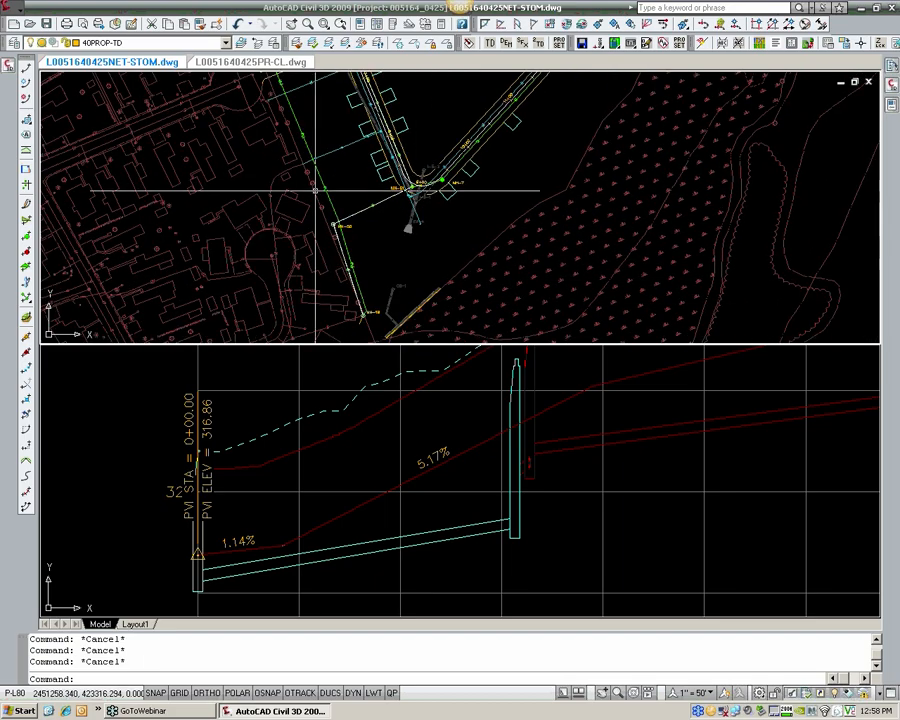
click(9, 7)
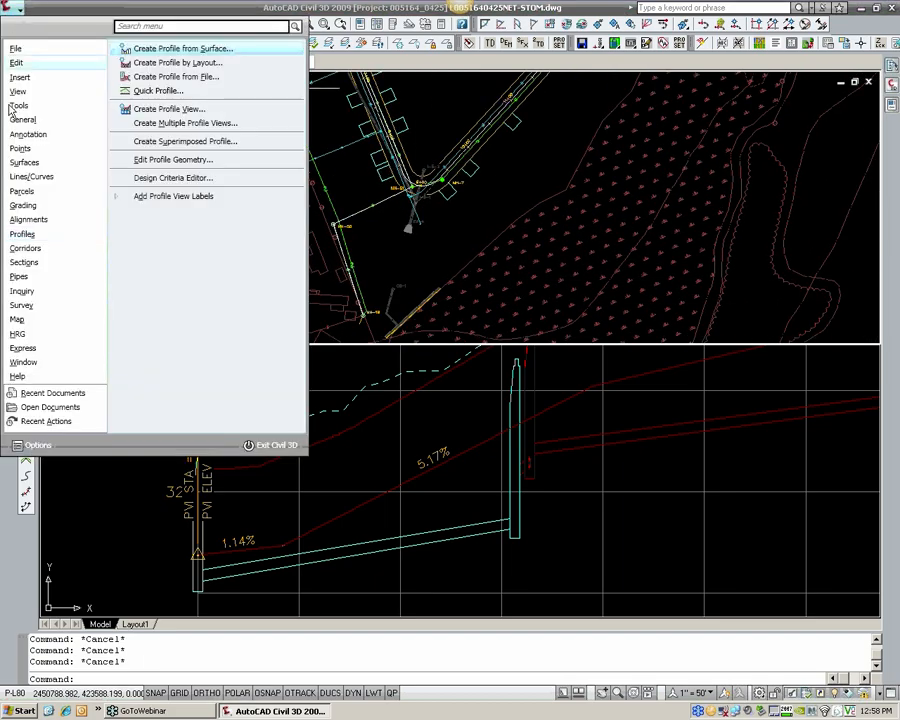
mouse_move(22, 248)
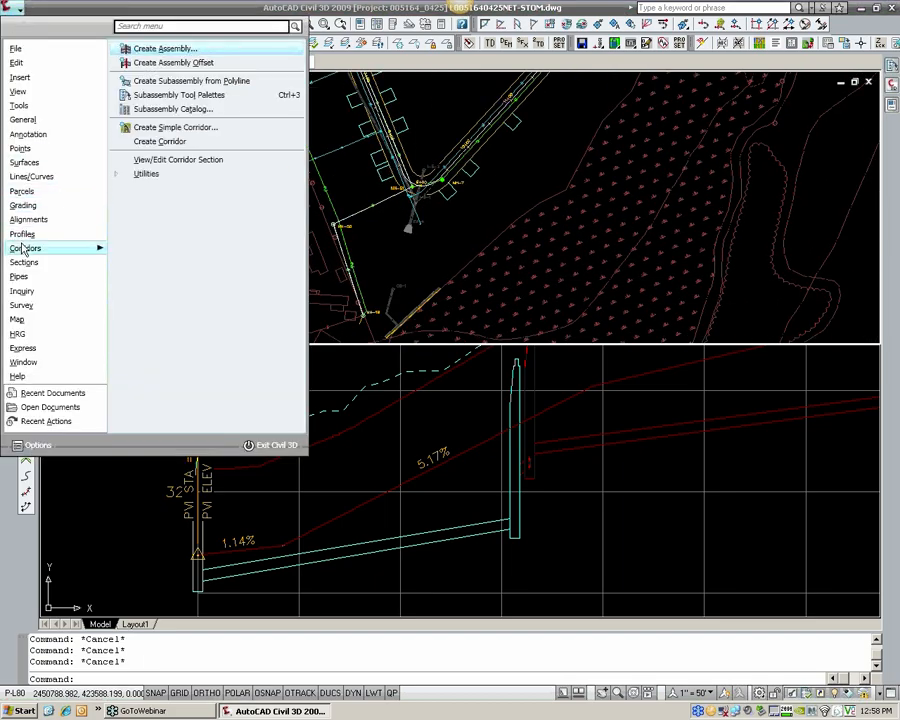
click(150, 141)
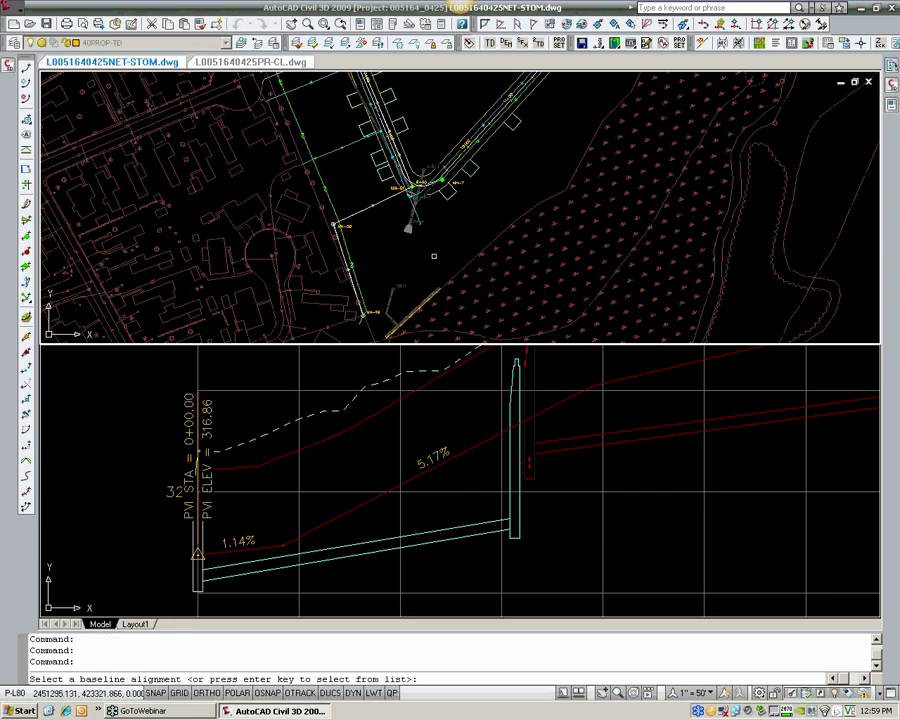
key(Return)
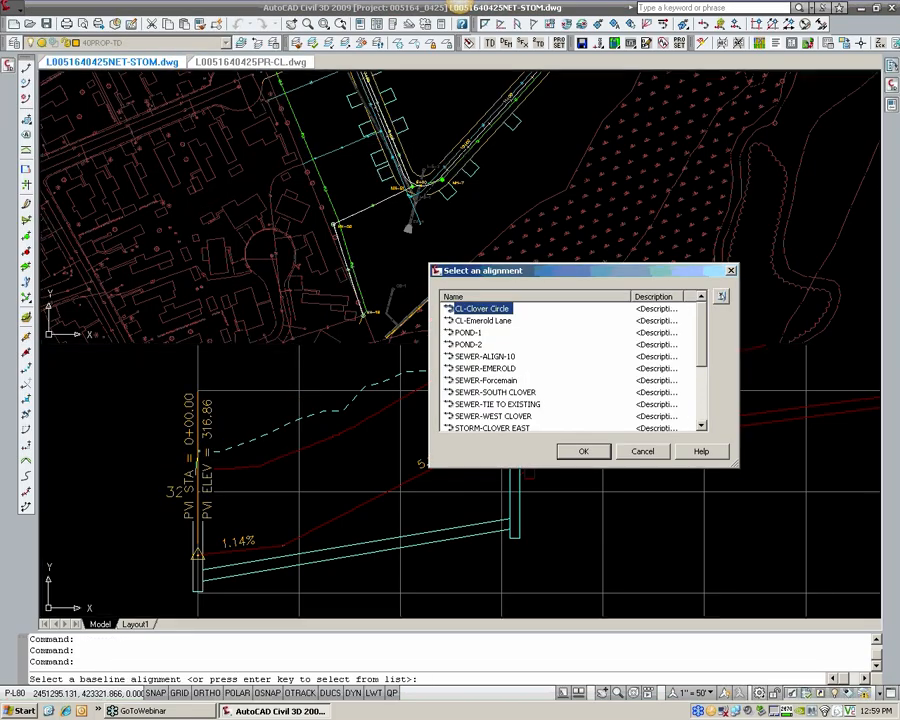
click(505, 381)
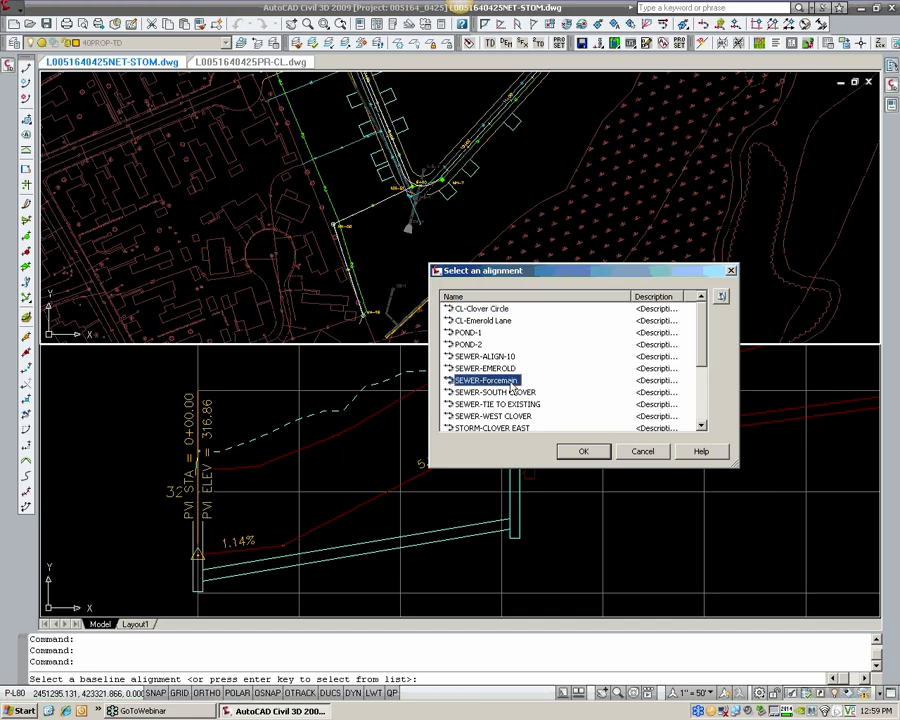
click(589, 454)
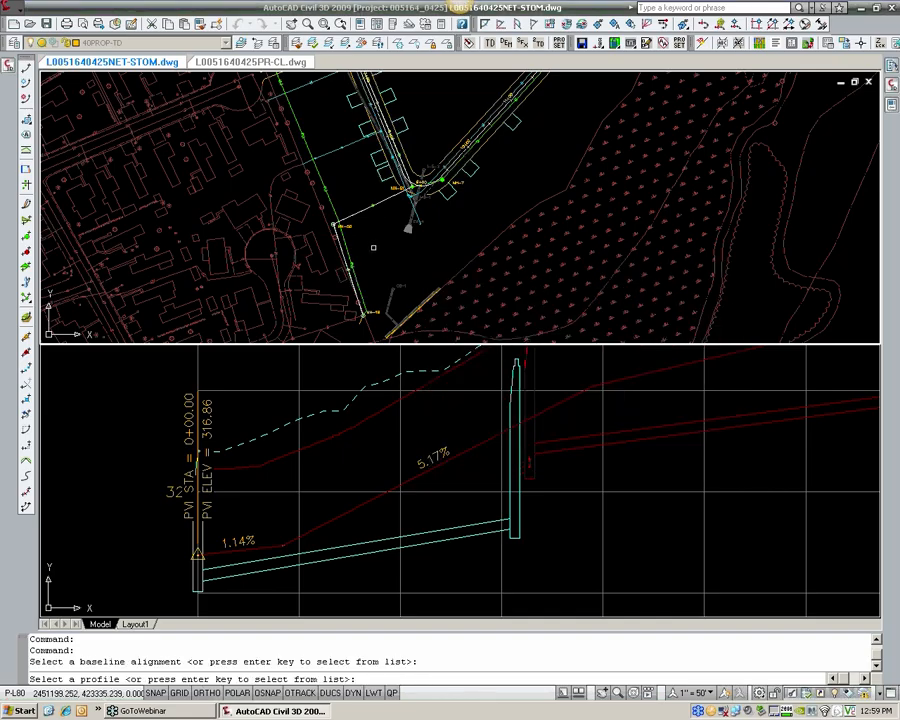
Step: Assign the SEWER-Forcemain-DESIGN-05 profile and the Pipe-12inch assembly to the new corridor
key(Return)
click(433, 363)
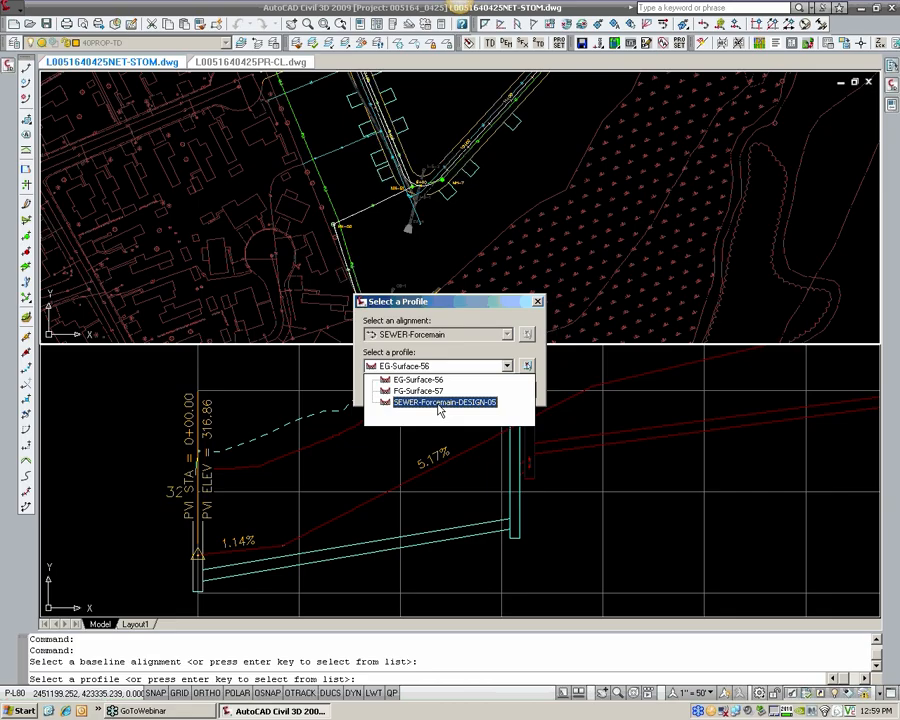
click(438, 403)
click(400, 392)
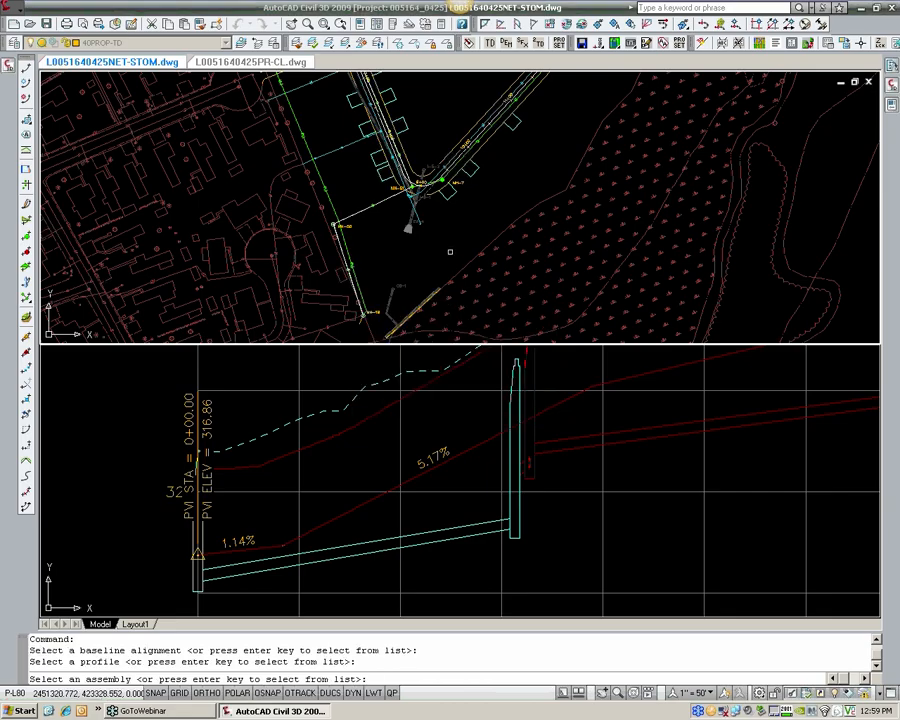
key(Return)
click(318, 341)
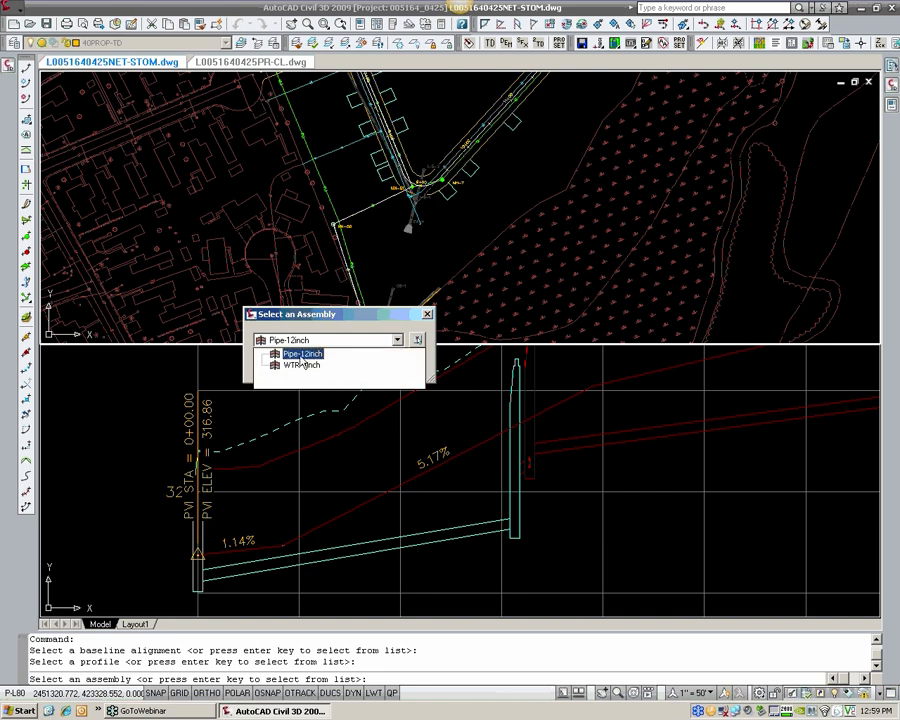
click(300, 355)
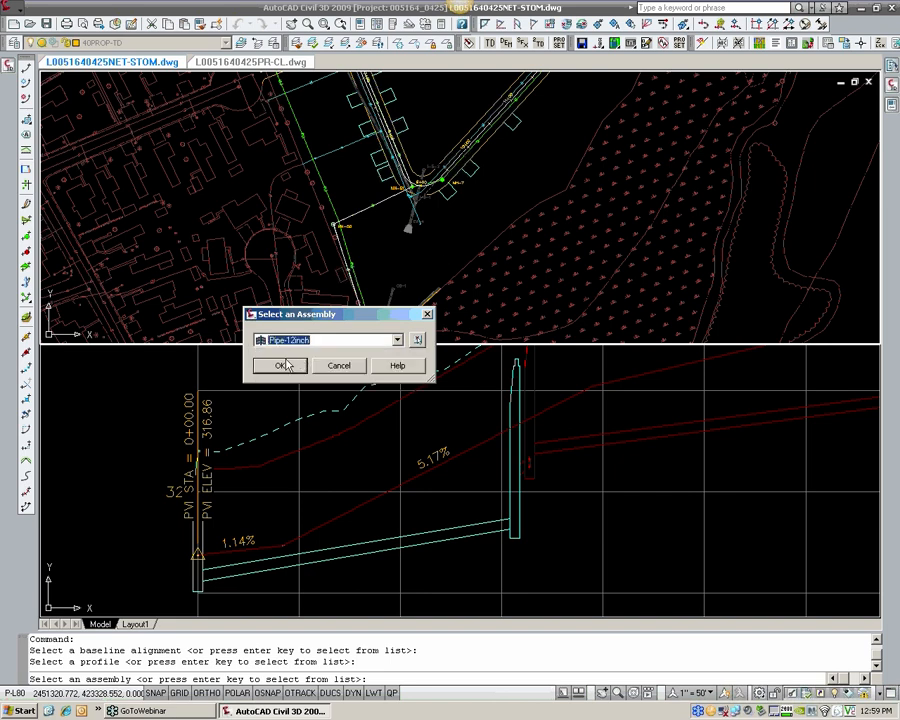
click(284, 363)
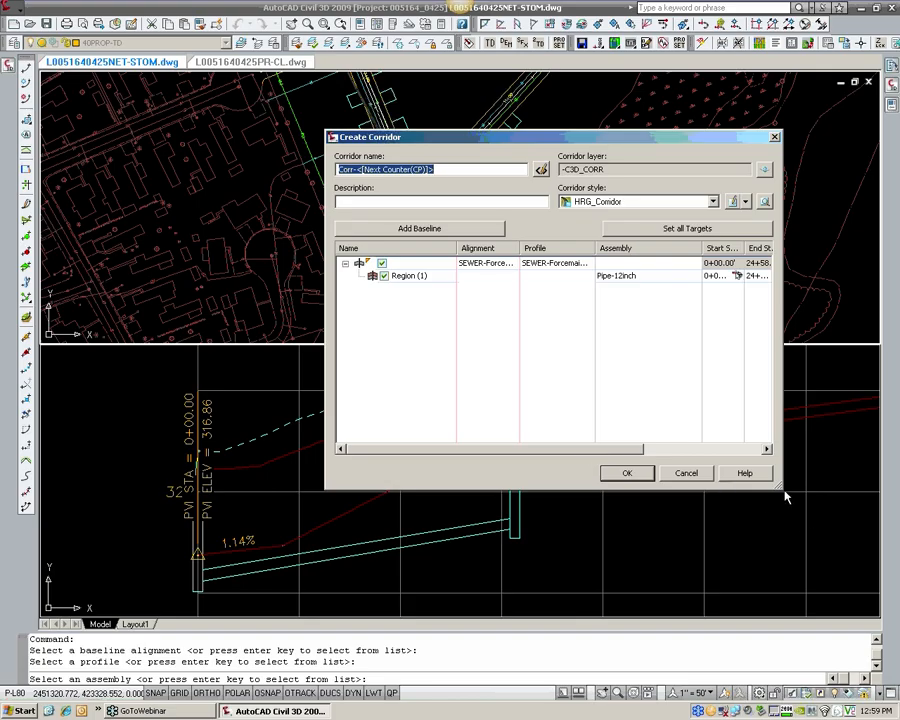
Step: Set the region's assembly frequency to 5 feet along tangents, curves, spirals and profile curves
drag(786, 497, 878, 496)
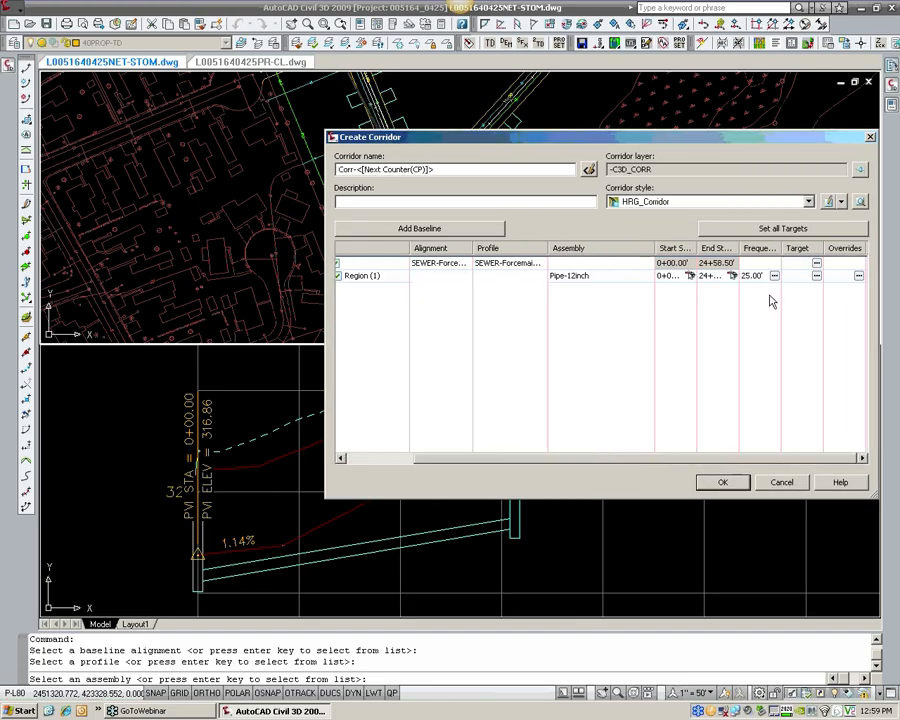
click(774, 275)
click(522, 267)
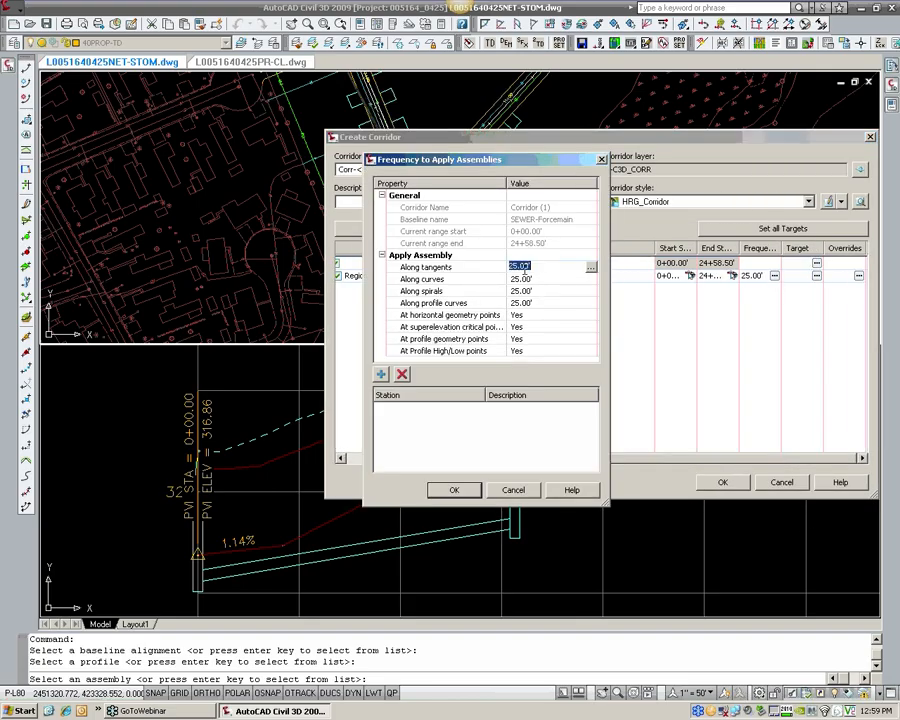
key(Return)
click(529, 280)
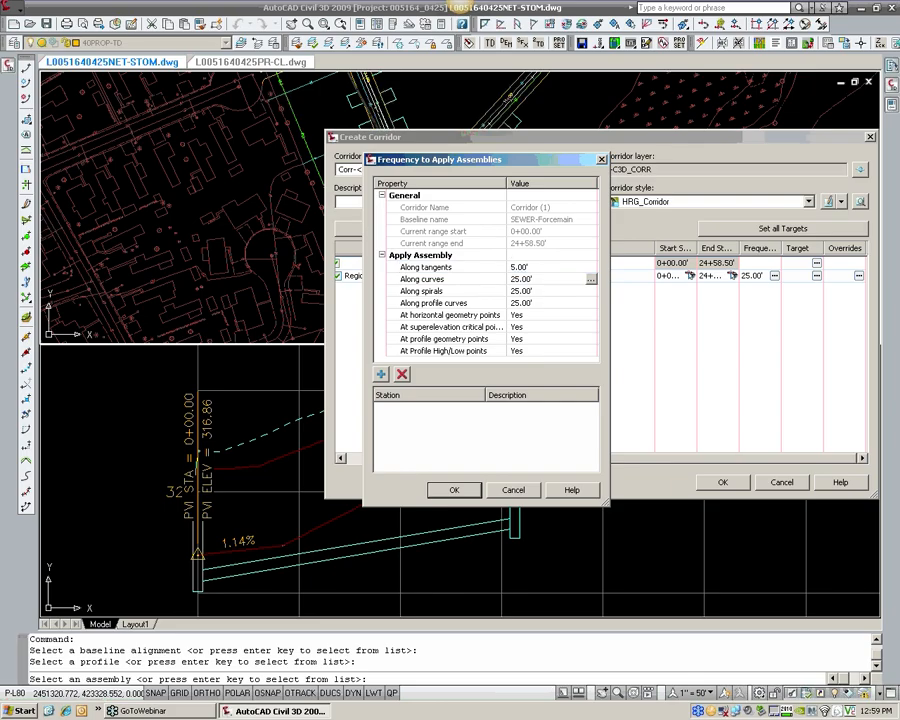
text(5)
key(Return)
click(531, 291)
text(5)
key(Return)
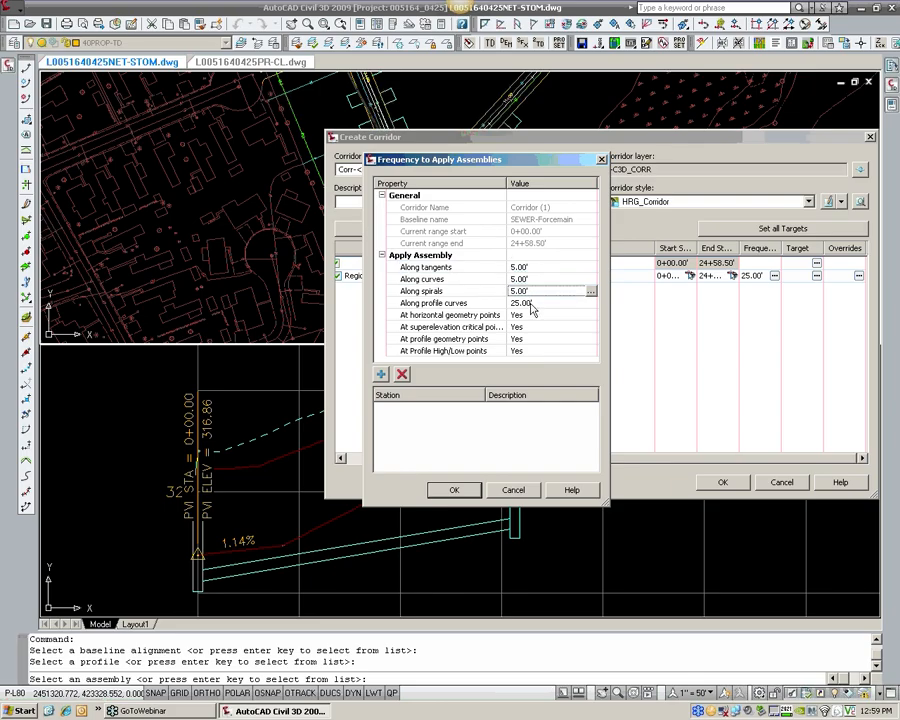
click(524, 303)
text(5)
click(454, 490)
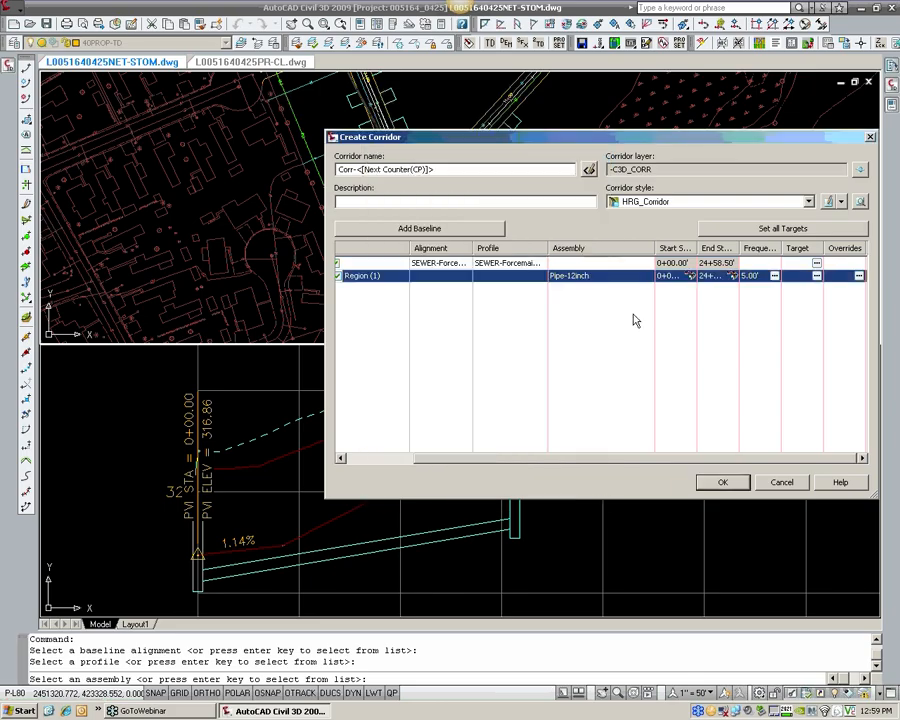
Step: Name the corridor SEWER-FORCEMAIN and create it
drag(787, 460, 617, 517)
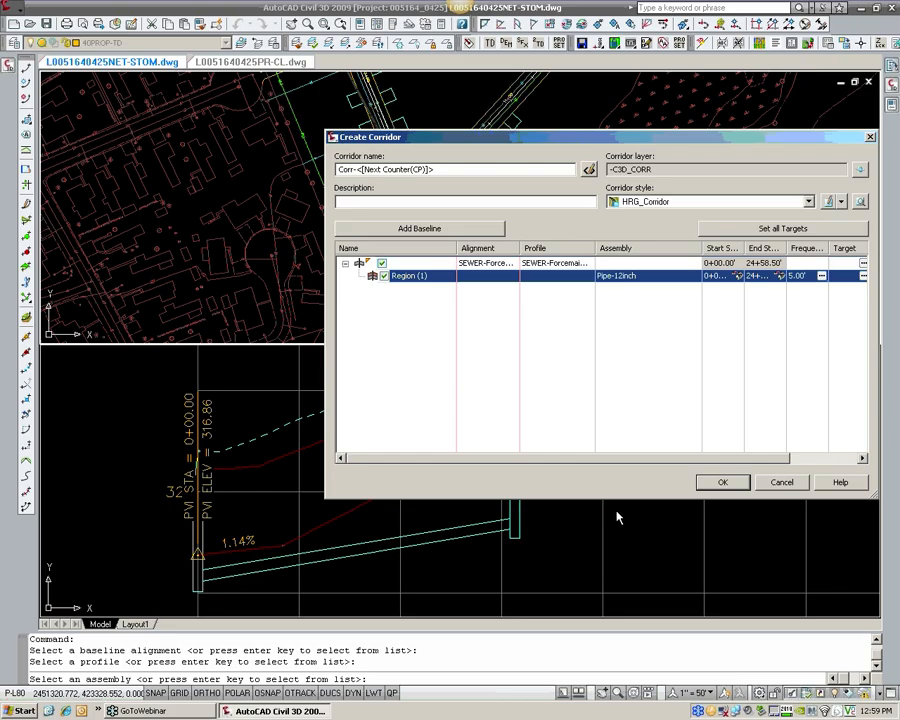
click(711, 480)
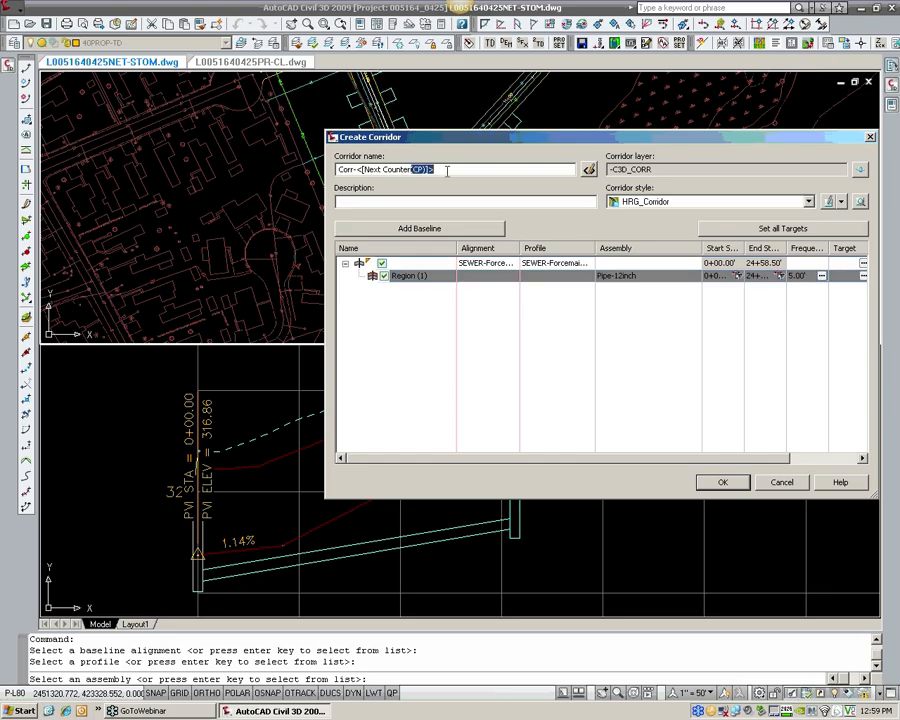
drag(447, 171, 169, 227)
text(SEWER-FORCEMAIN)
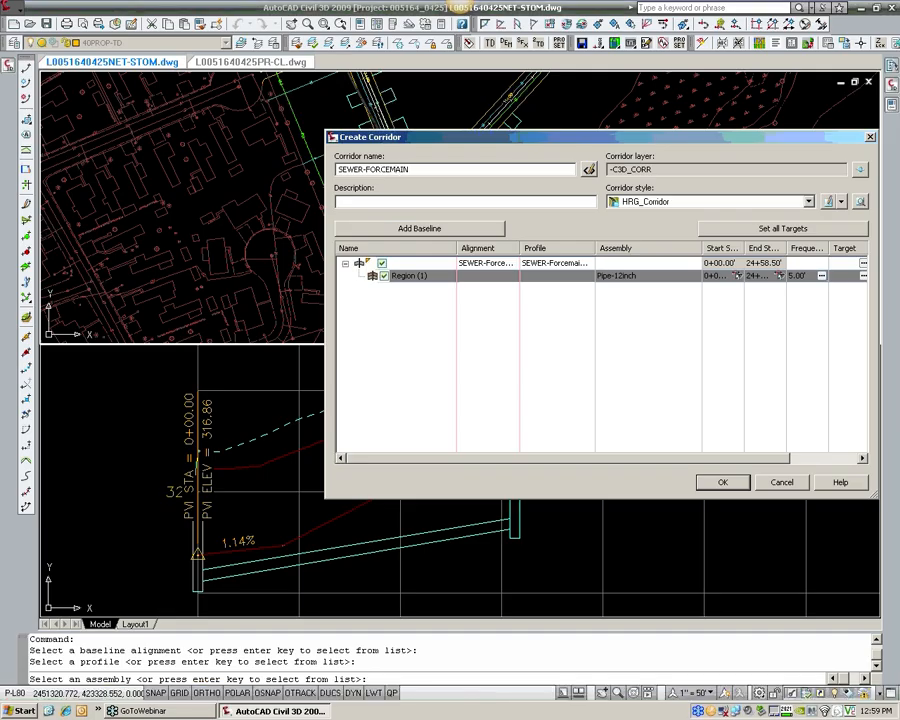
key(Return)
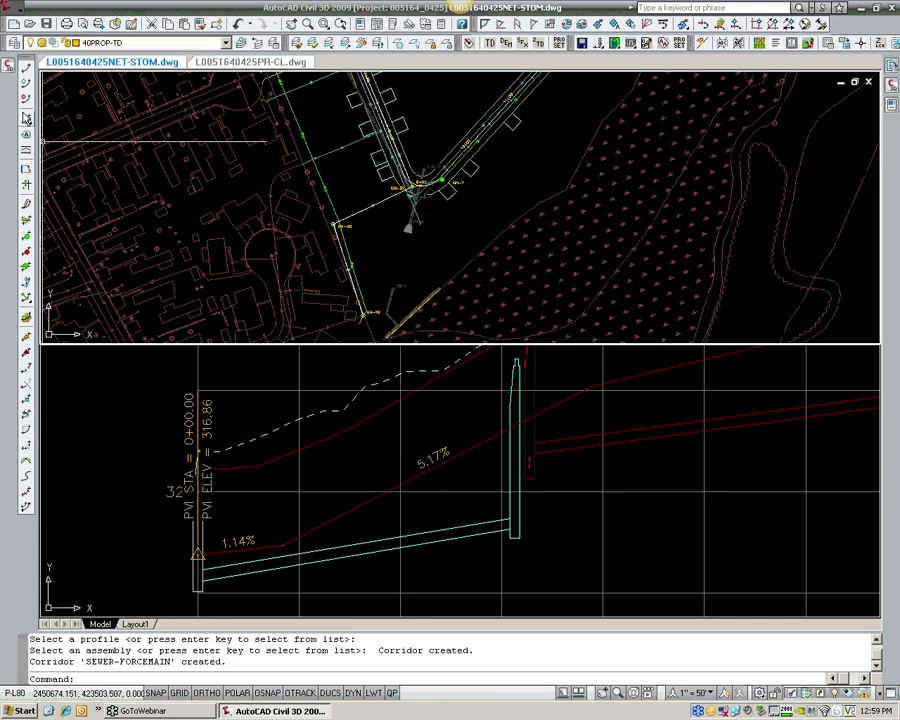
Step: Change the SEWER-FORCEMAIN corridor's code set style to HRG_Assembly Design in its corridor properties
click(8, 66)
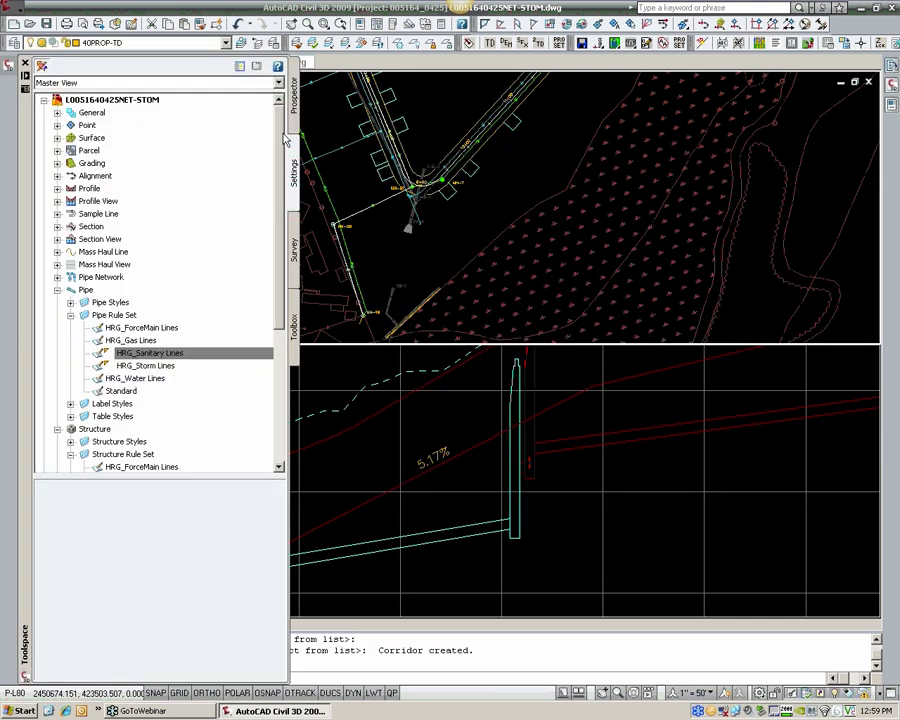
click(294, 98)
click(70, 302)
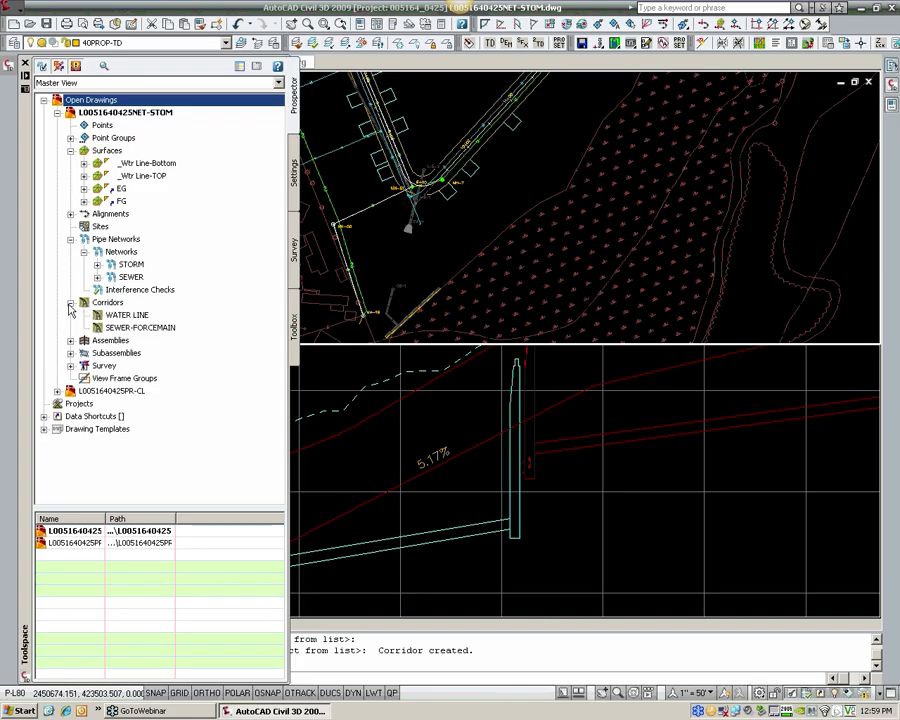
click(130, 328)
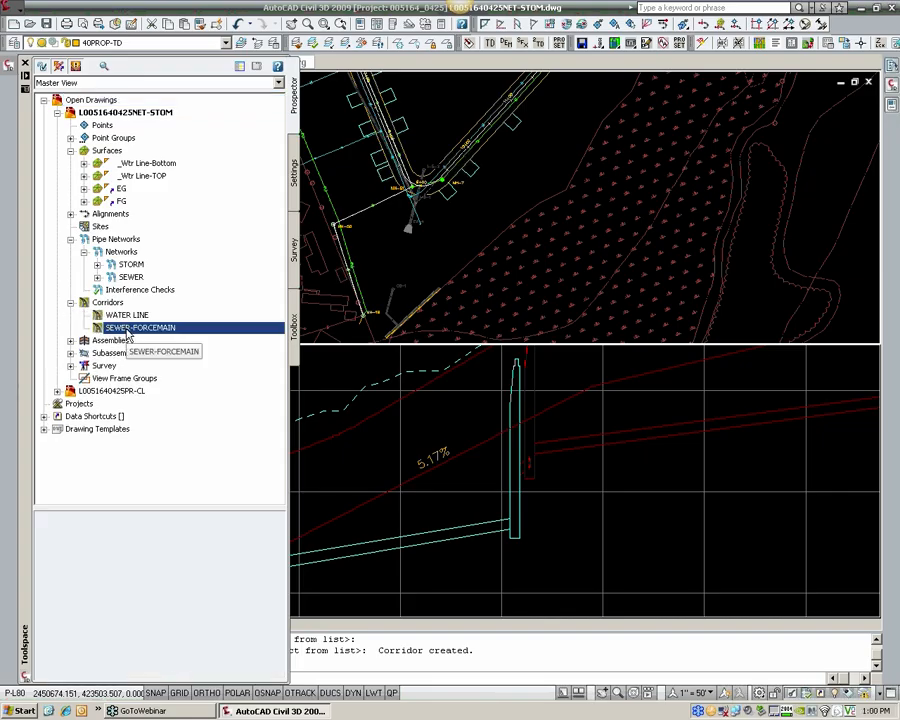
right_click(130, 330)
click(162, 340)
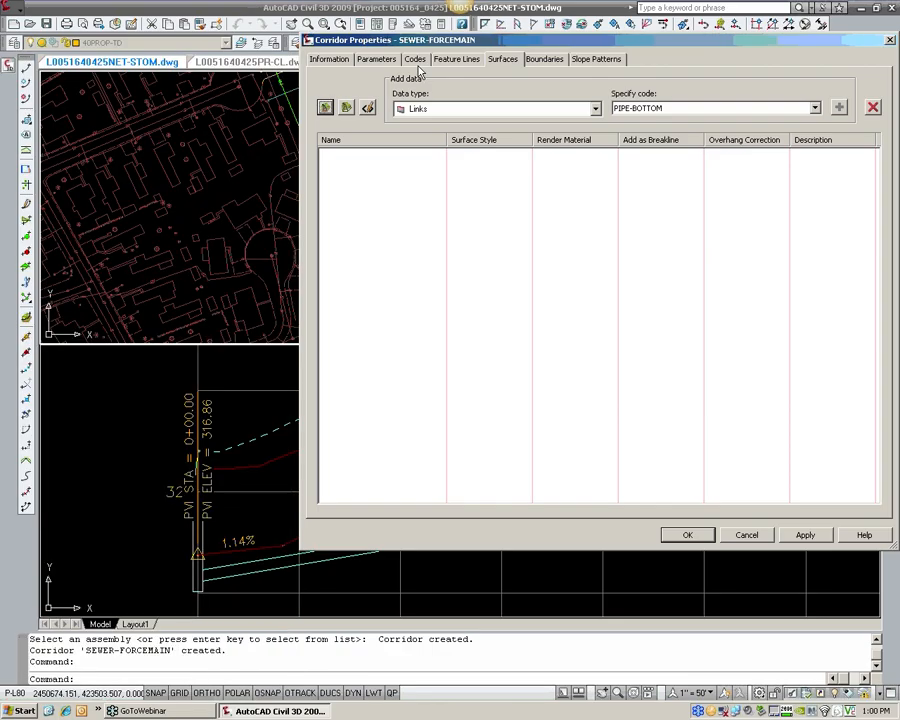
click(415, 59)
click(406, 93)
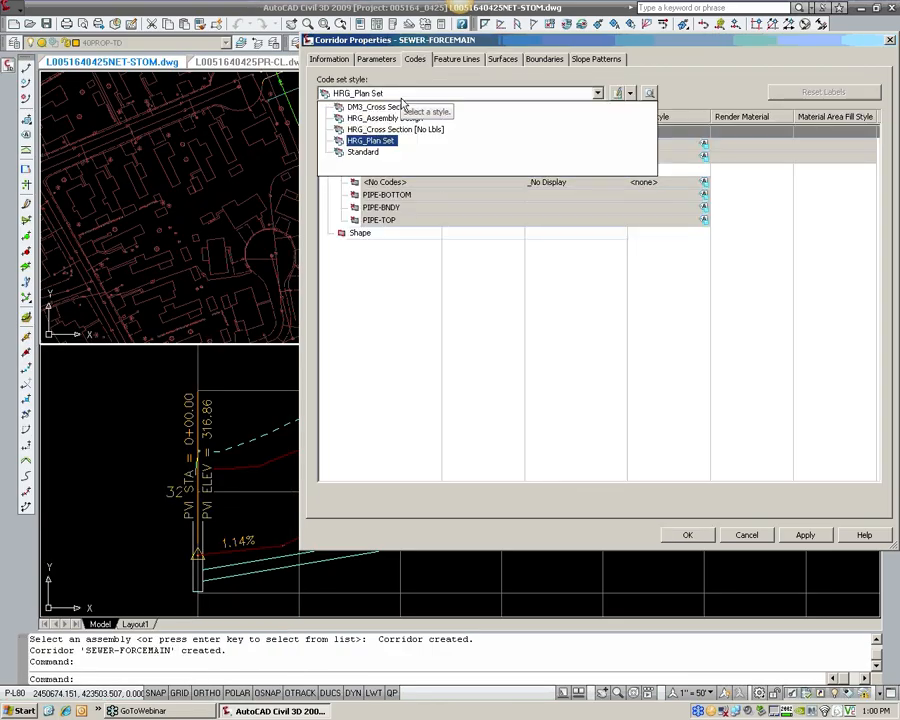
click(400, 119)
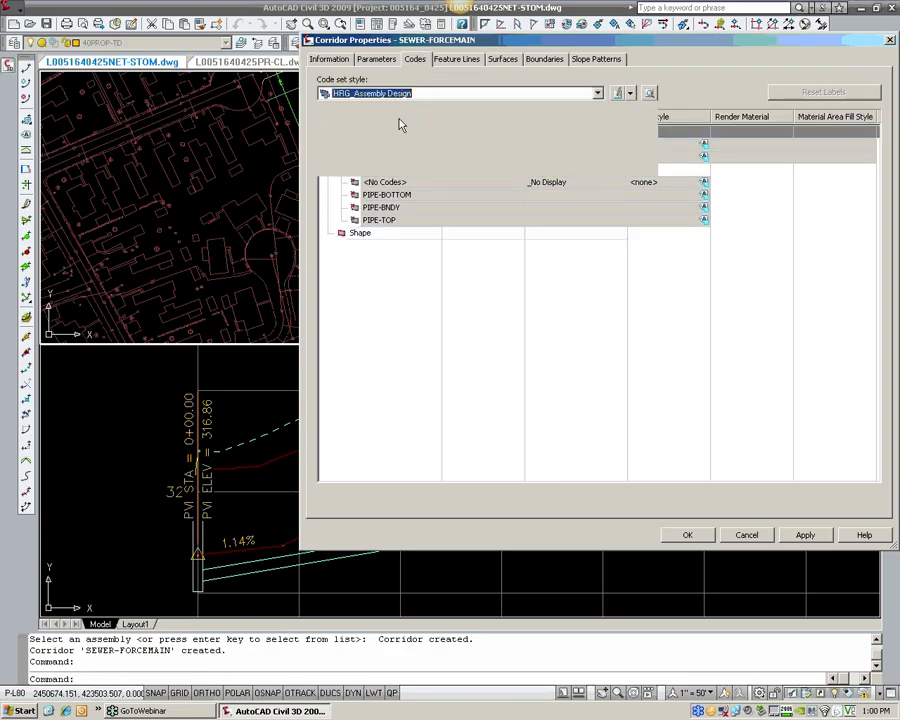
click(705, 535)
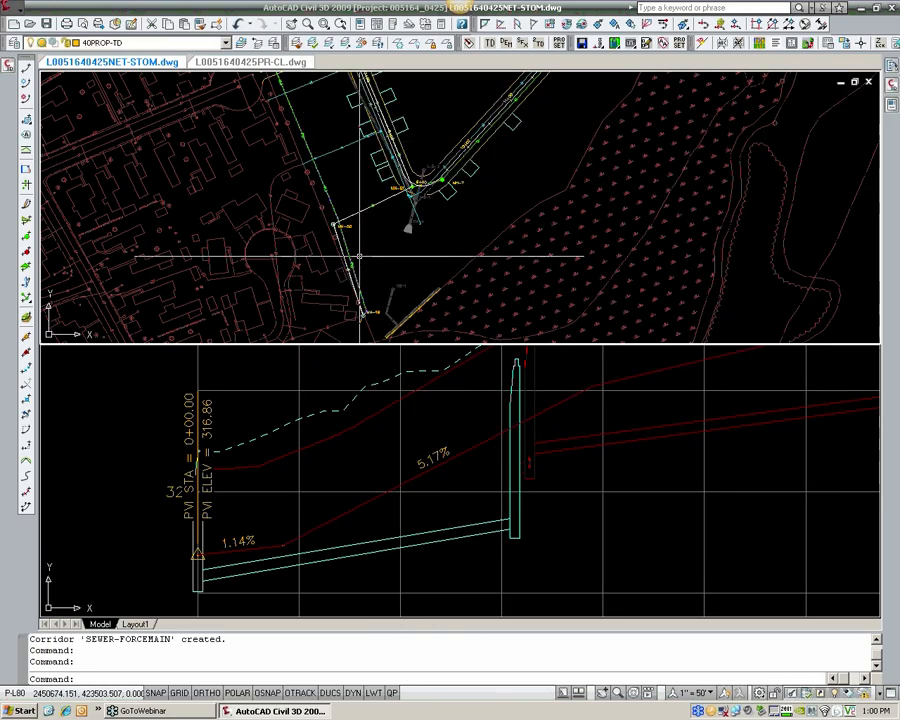
Step: Examine the forcemain corridor near MH-50 in plan, then set a tilted 3D viewpoint from 270° and inspect its pipe sections
click(359, 255)
scroll(359, 255, up, 4)
click(359, 255)
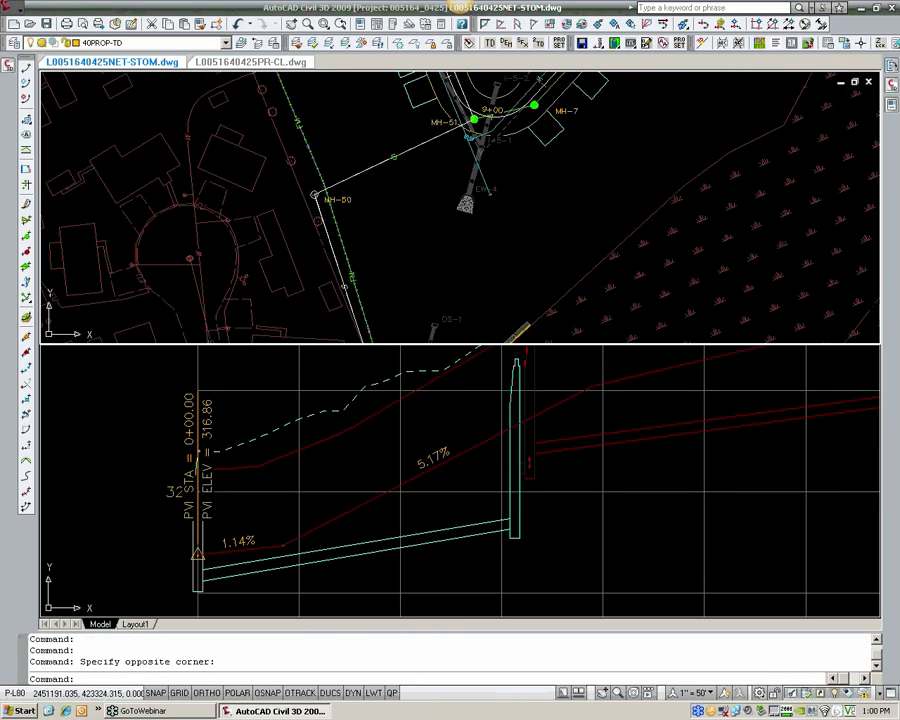
scroll(356, 262, up, 2)
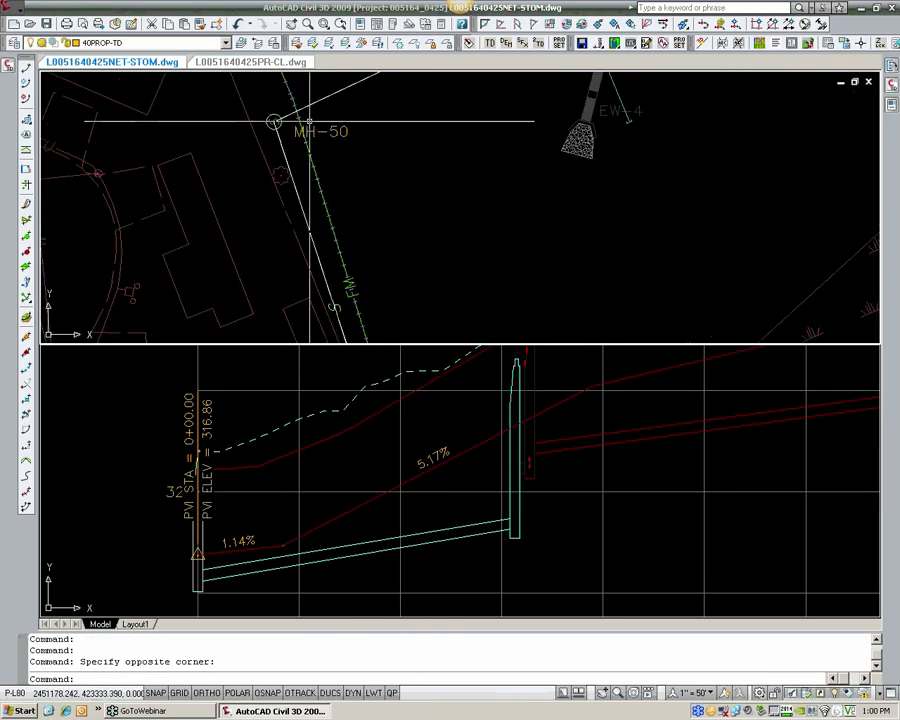
scroll(327, 229, down, 5)
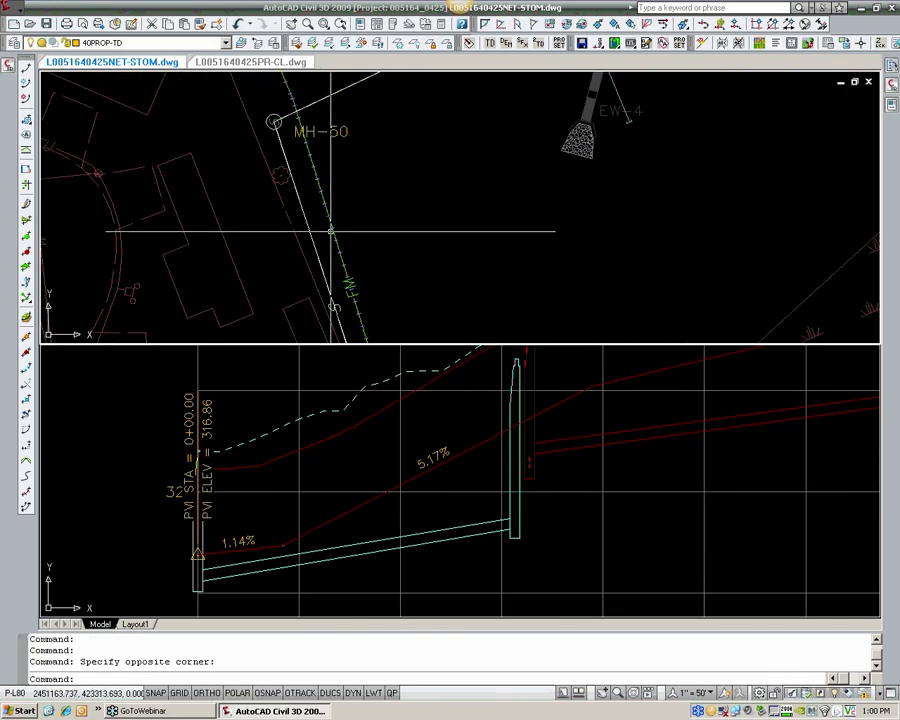
text(D)
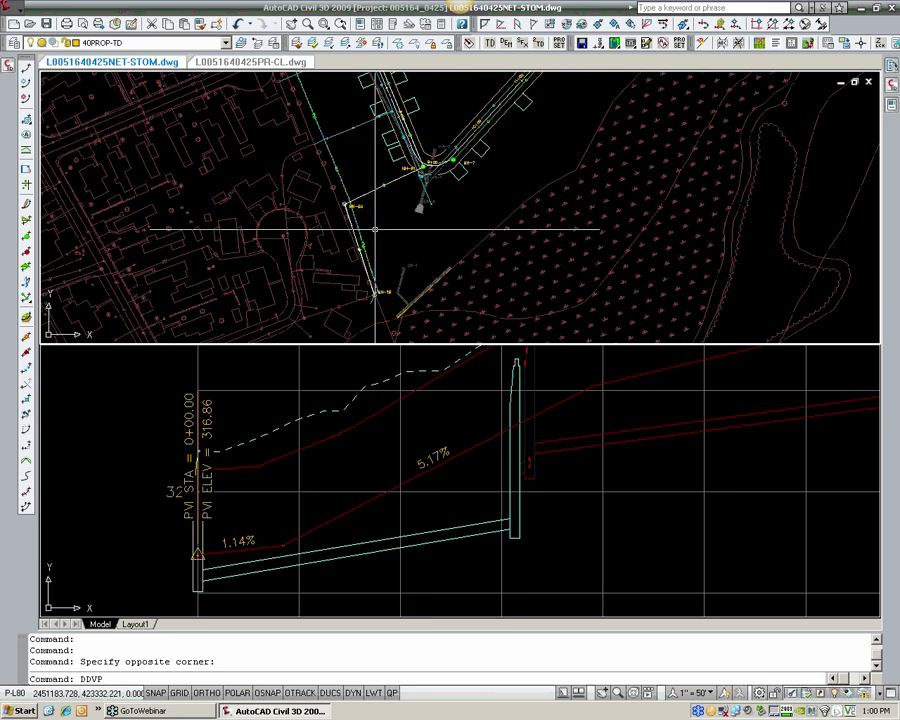
text(DVP)
key(Return)
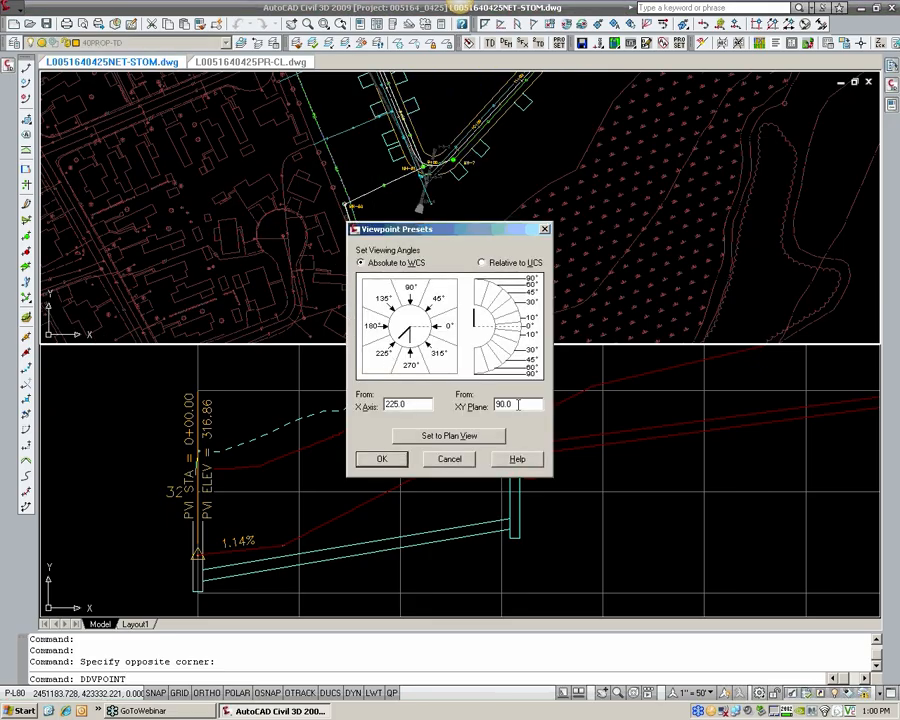
click(416, 370)
key(Return)
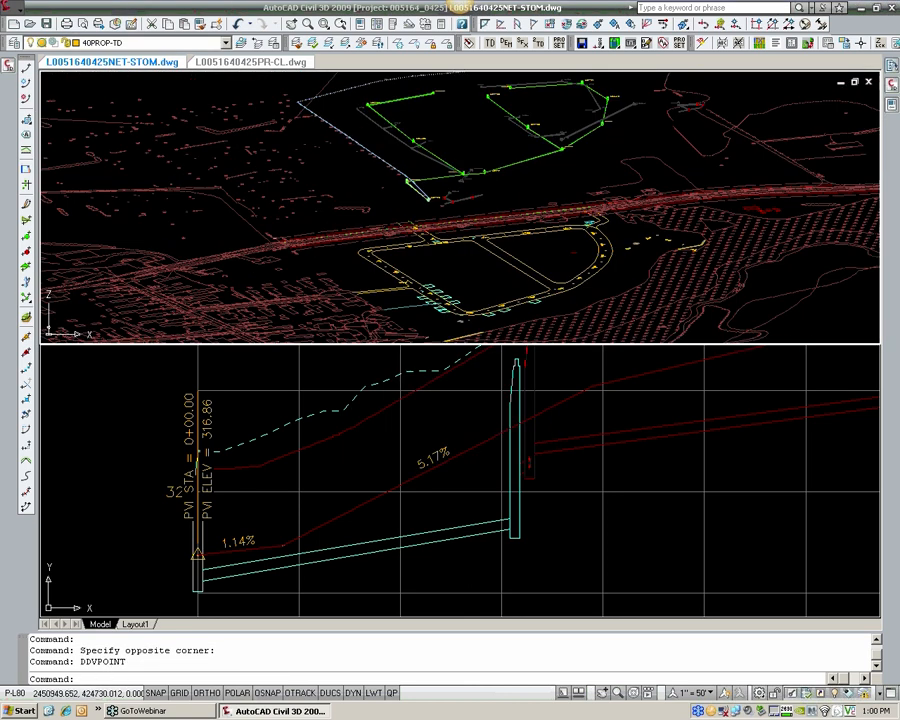
scroll(325, 208, up, 6)
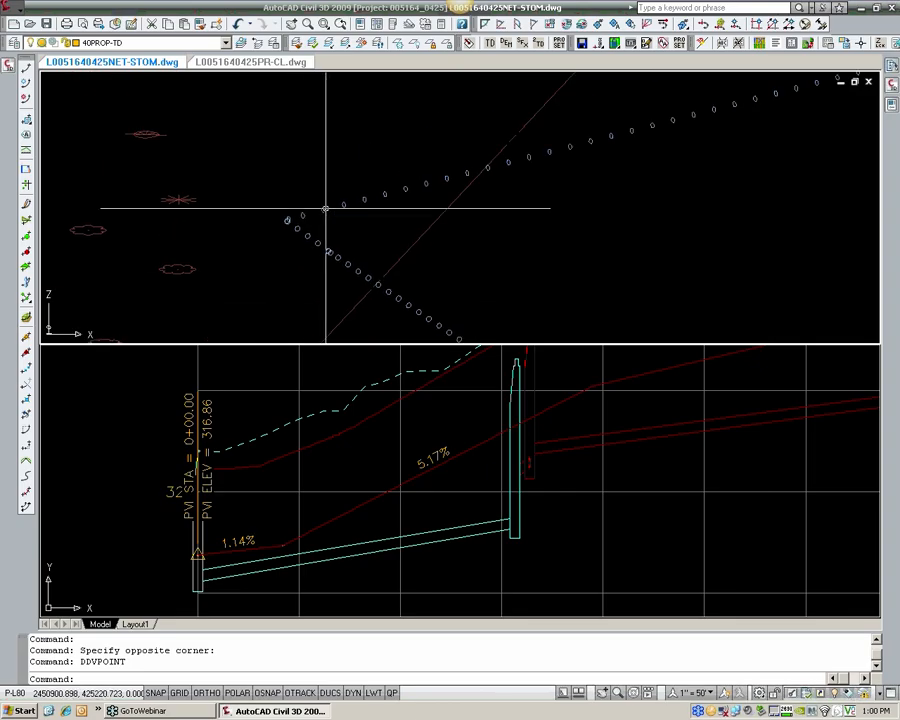
Step: Examine the forcemain pipe sections along the 3D corridor and compare them with the sewer profile view
scroll(659, 135, down, 1)
middle_drag(659, 135, 370, 239)
middle_drag(800, 160, 250, 239)
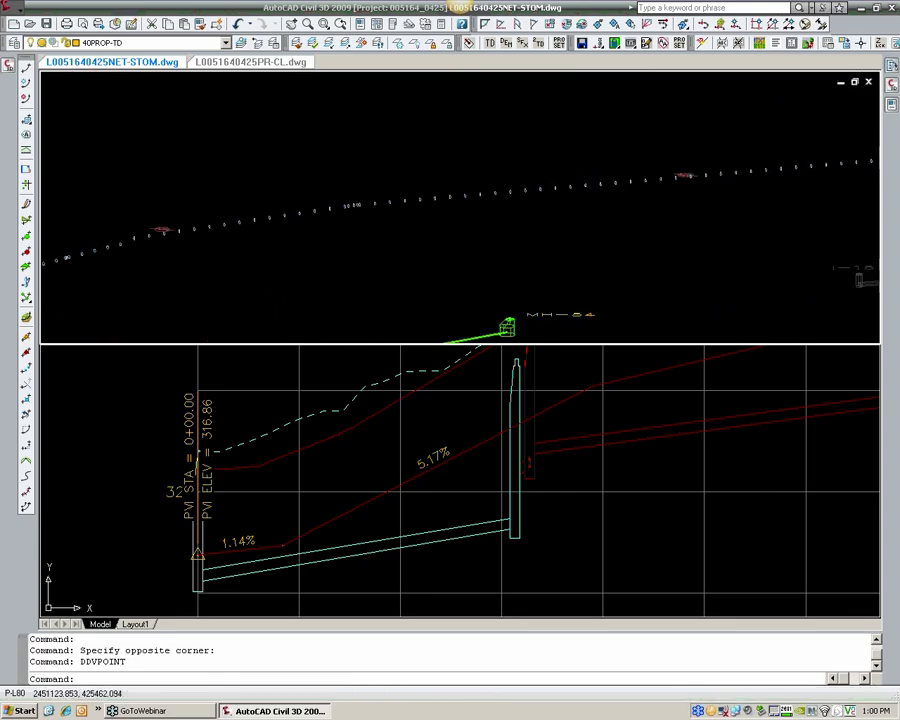
middle_drag(850, 170, 515, 199)
scroll(587, 199, up, 5)
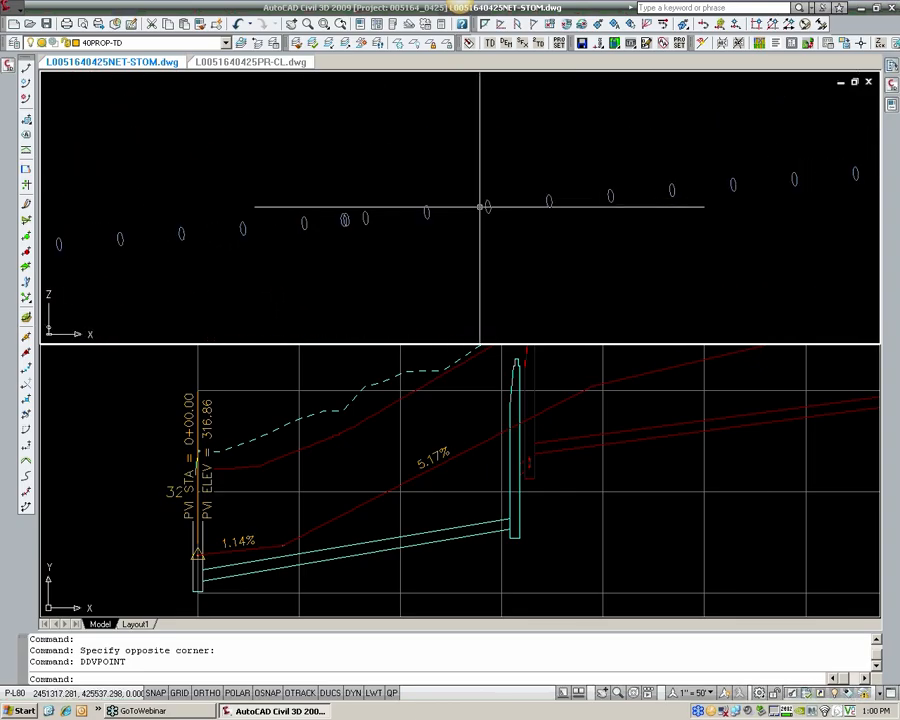
click(480, 508)
scroll(463, 477, down, 3)
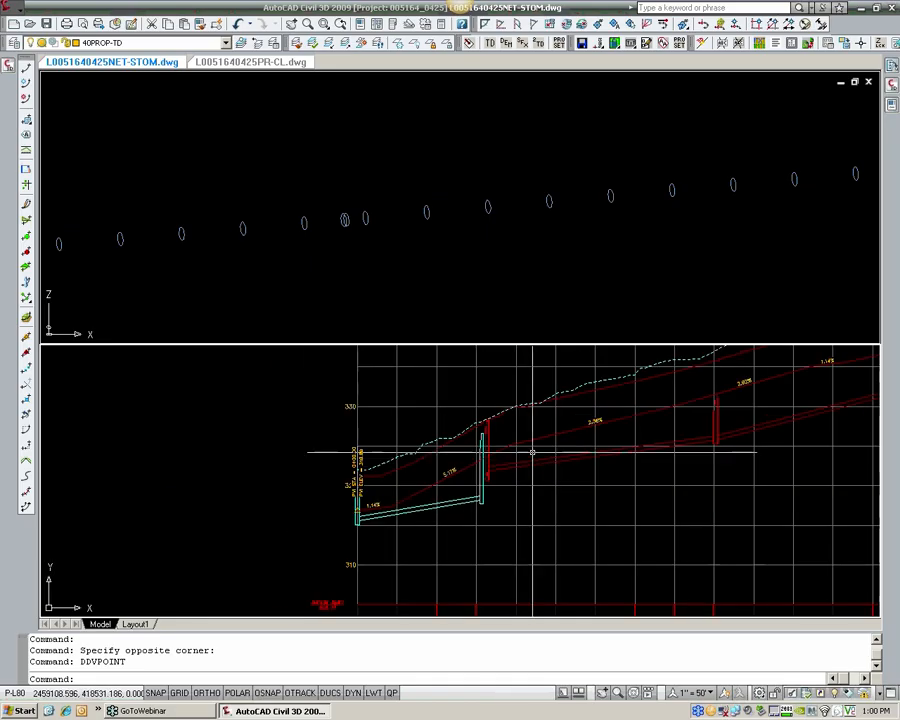
middle_drag(532, 452, 347, 491)
click(361, 287)
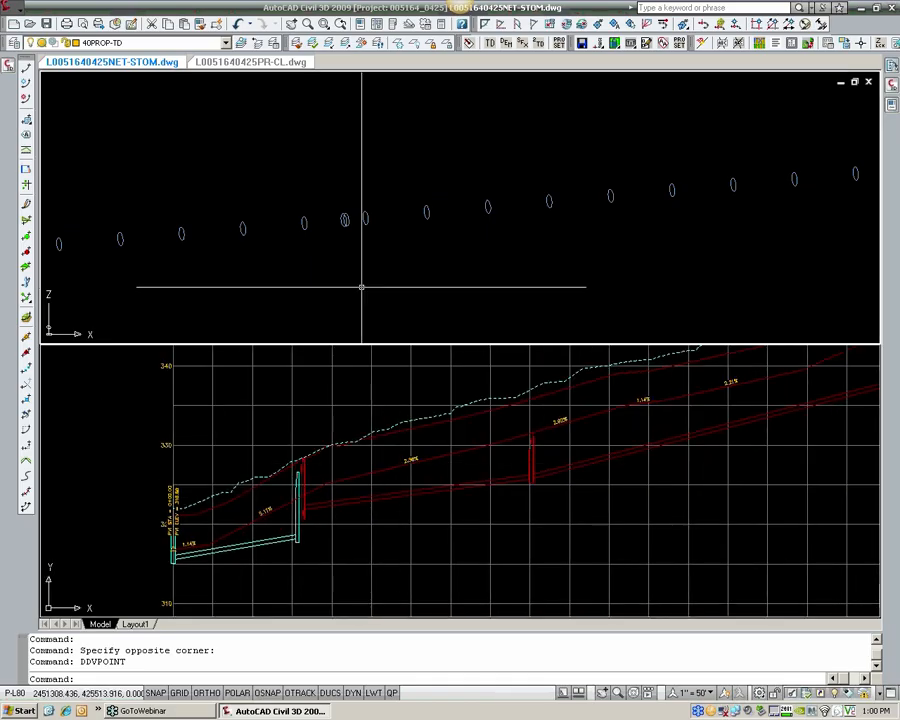
Step: Restore the 3D viewport to the plan view of the current UCS and frame the roads around MH-53
text(PLAN)
key(Return)
key(Return)
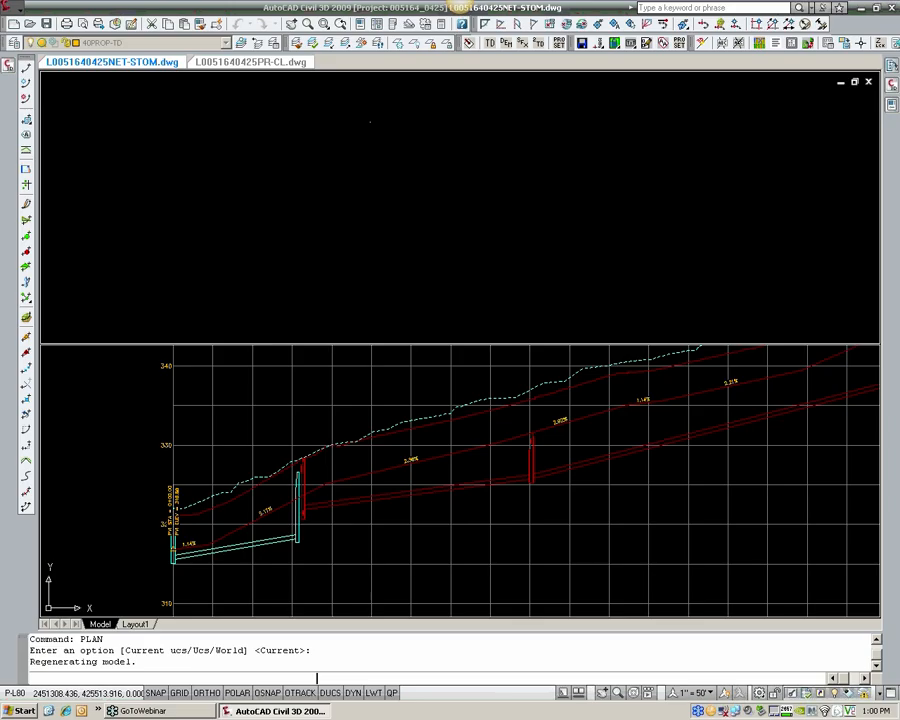
scroll(382, 169, up, 5)
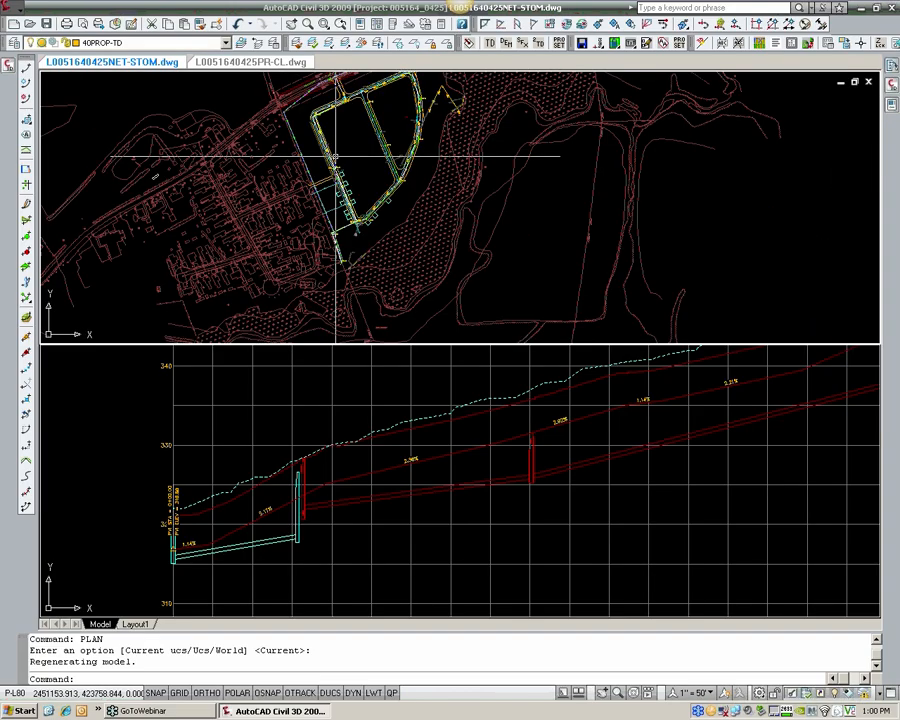
scroll(334, 157, up, 6)
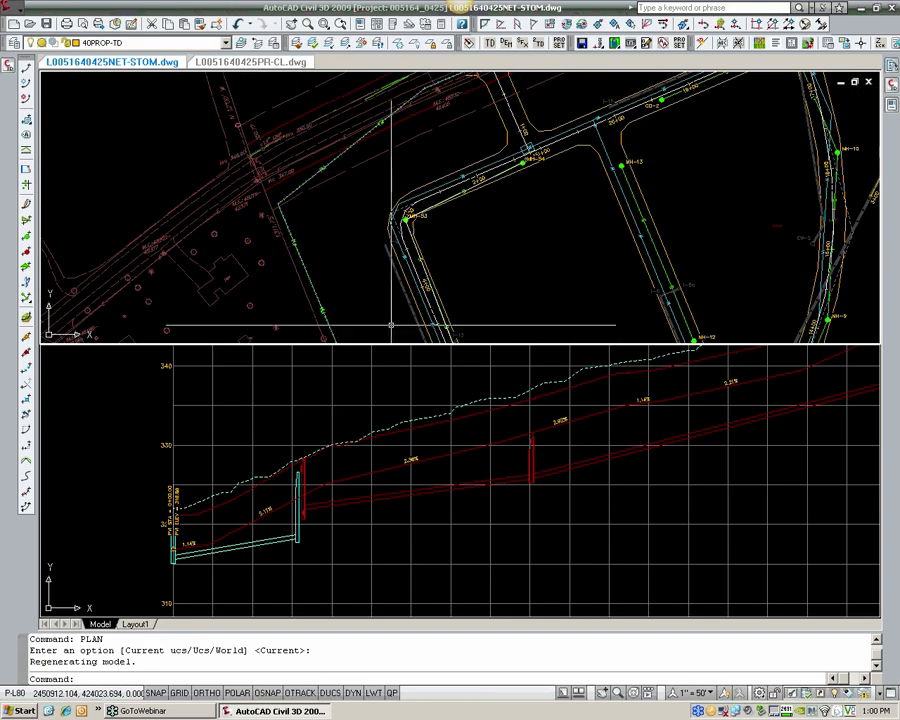
click(400, 486)
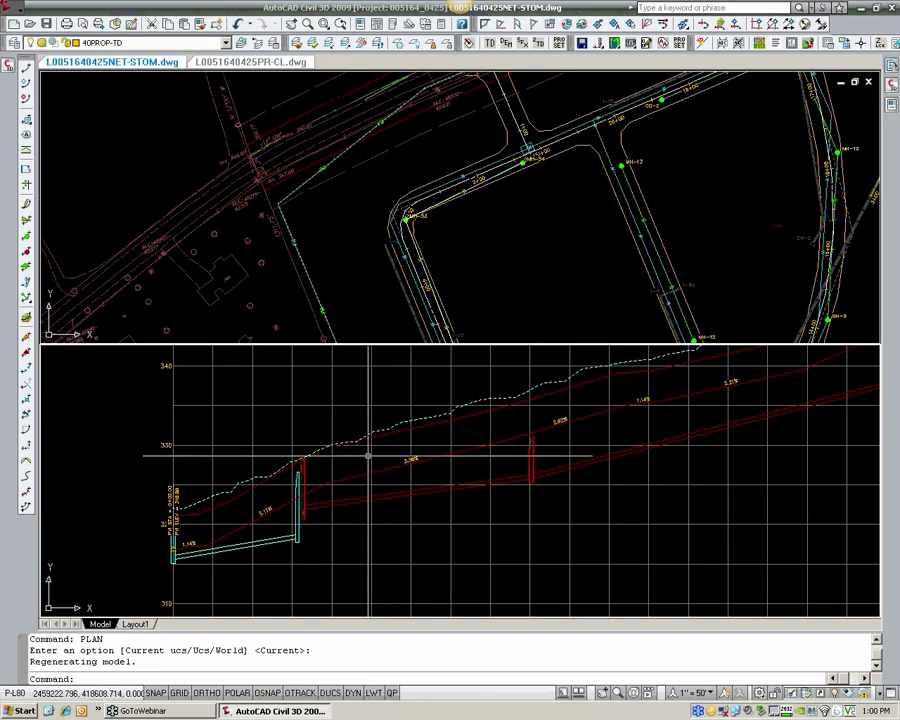
Step: Create a corridor surface named _FM-TOP in the SEWER-FORCEMAIN corridor properties
click(7, 66)
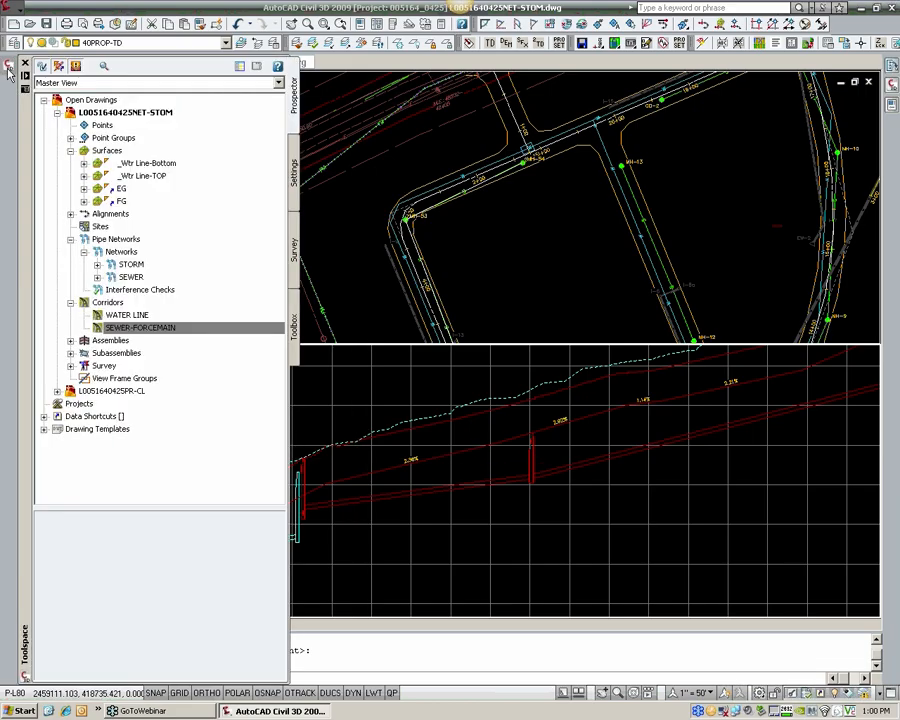
click(170, 330)
right_click(167, 330)
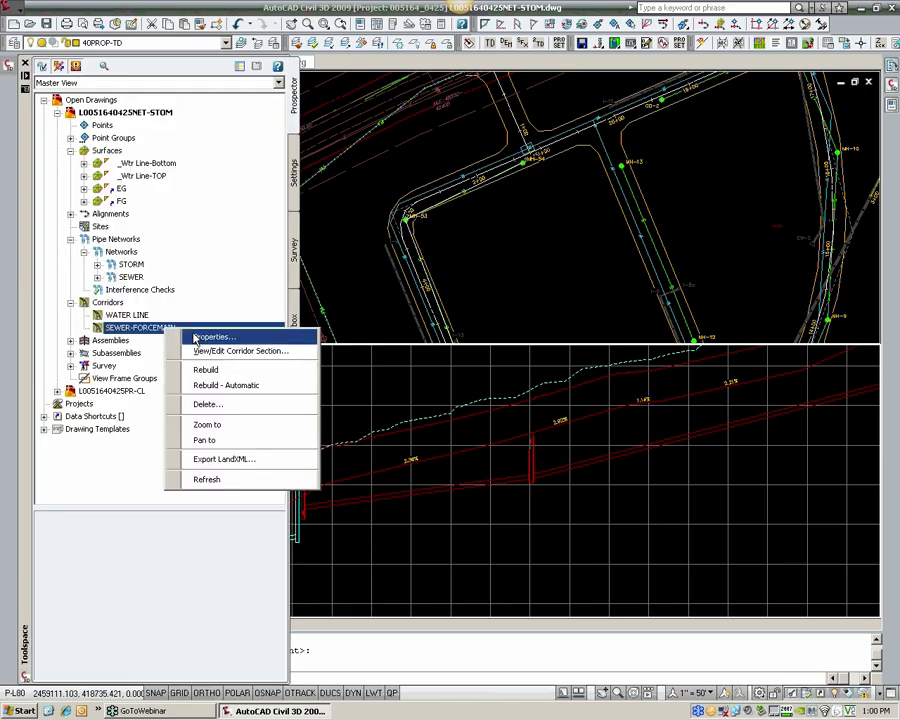
click(210, 337)
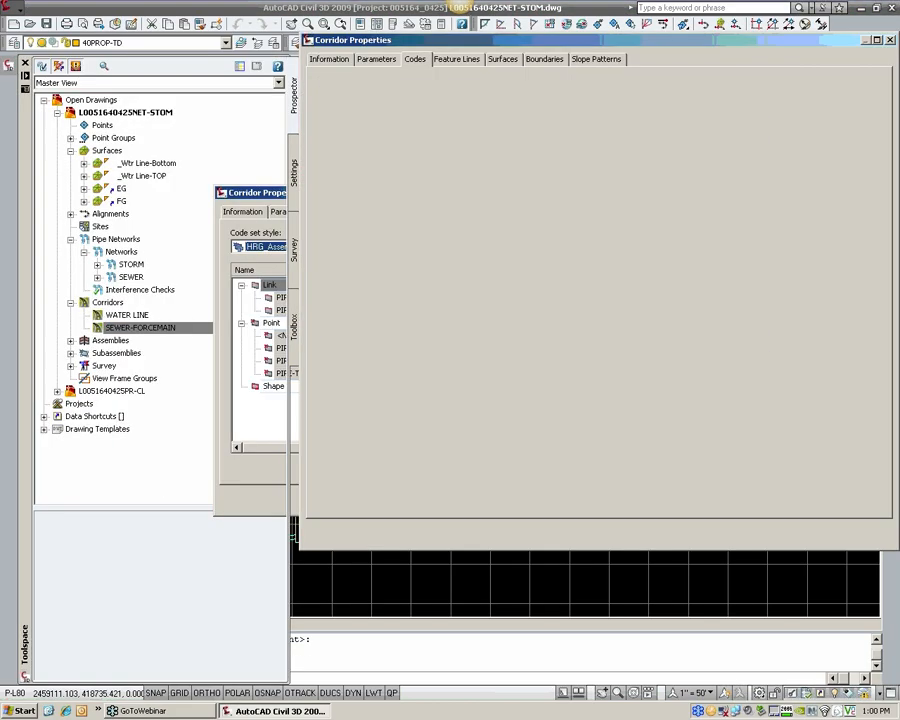
click(503, 59)
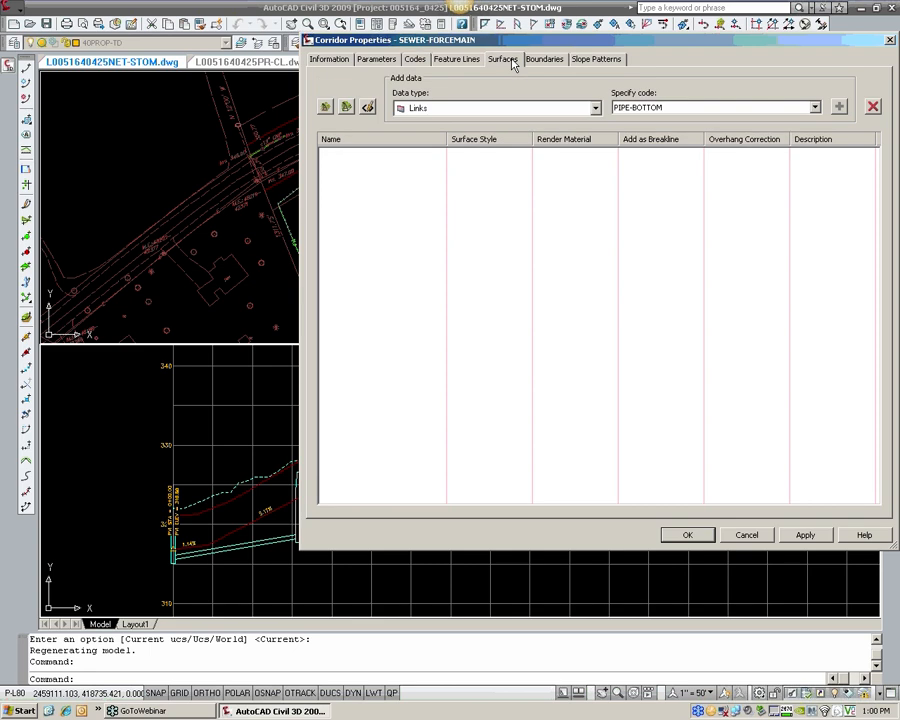
click(326, 107)
click(382, 152)
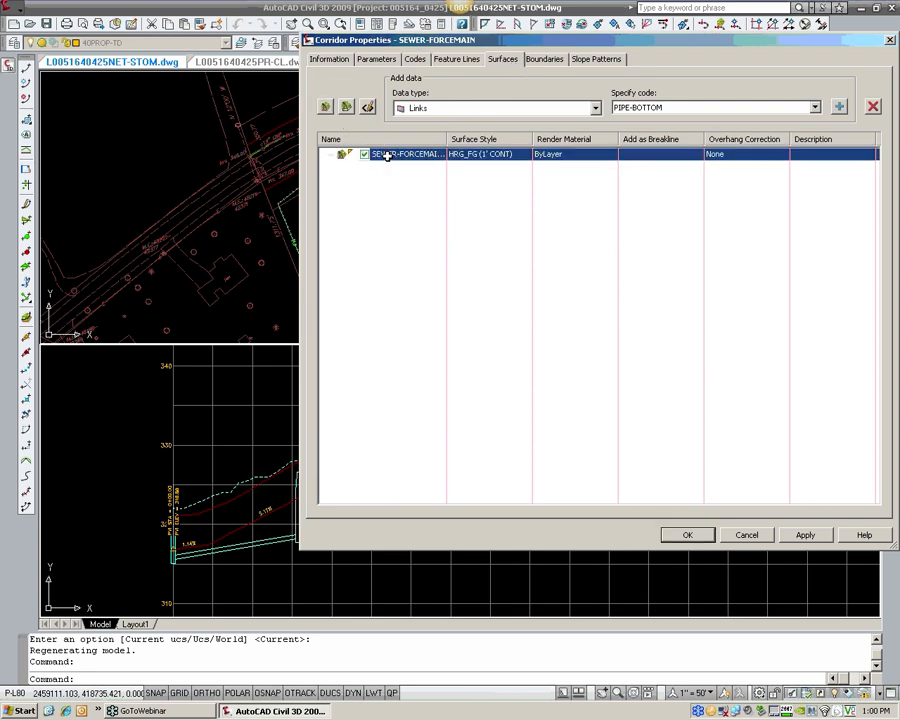
click(400, 155)
key(BackSpace)
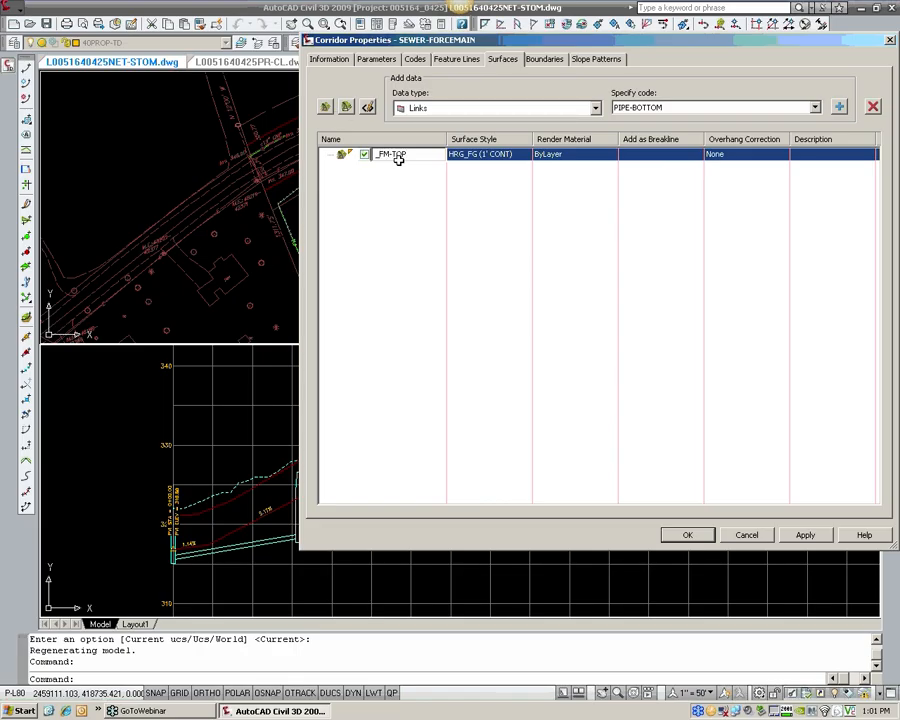
key(Return)
Step: Add the PIPE-TOP link code to the _FM-TOP surface and set its overhang correction to Top Links
click(645, 106)
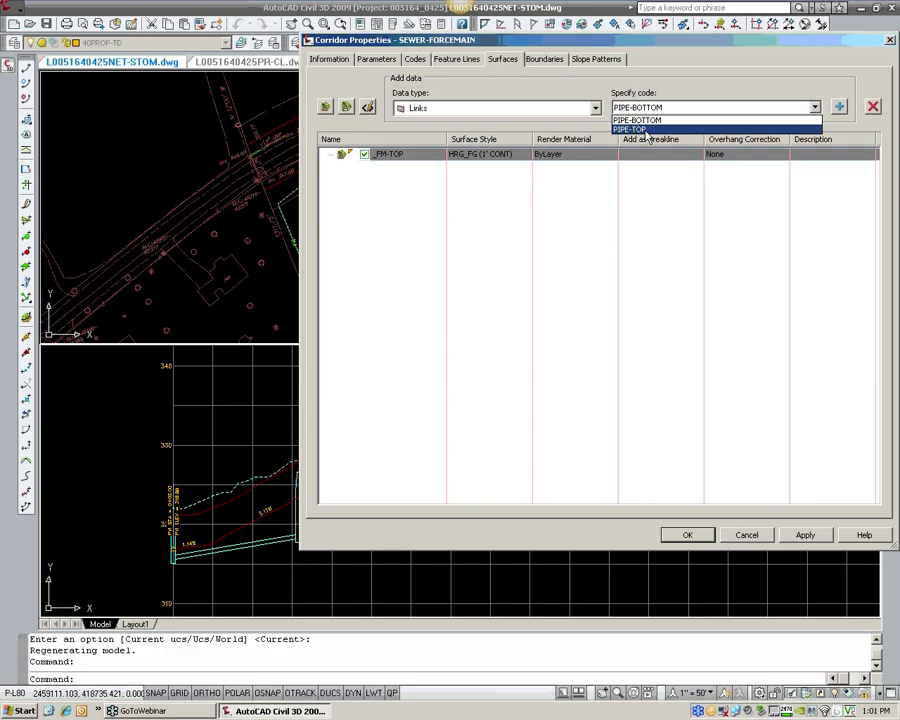
click(647, 130)
click(838, 107)
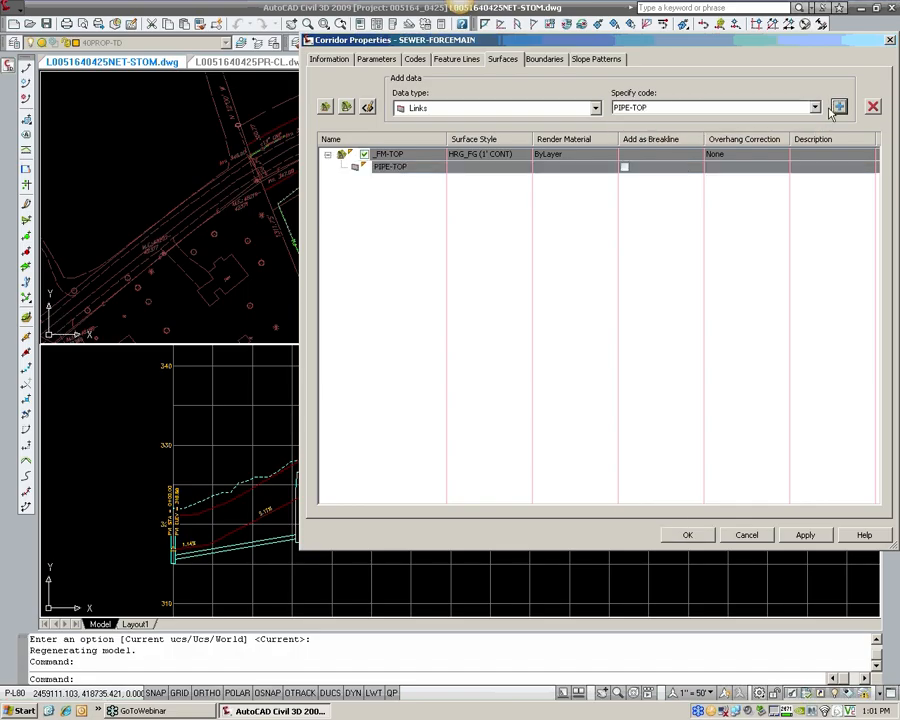
click(732, 154)
click(736, 166)
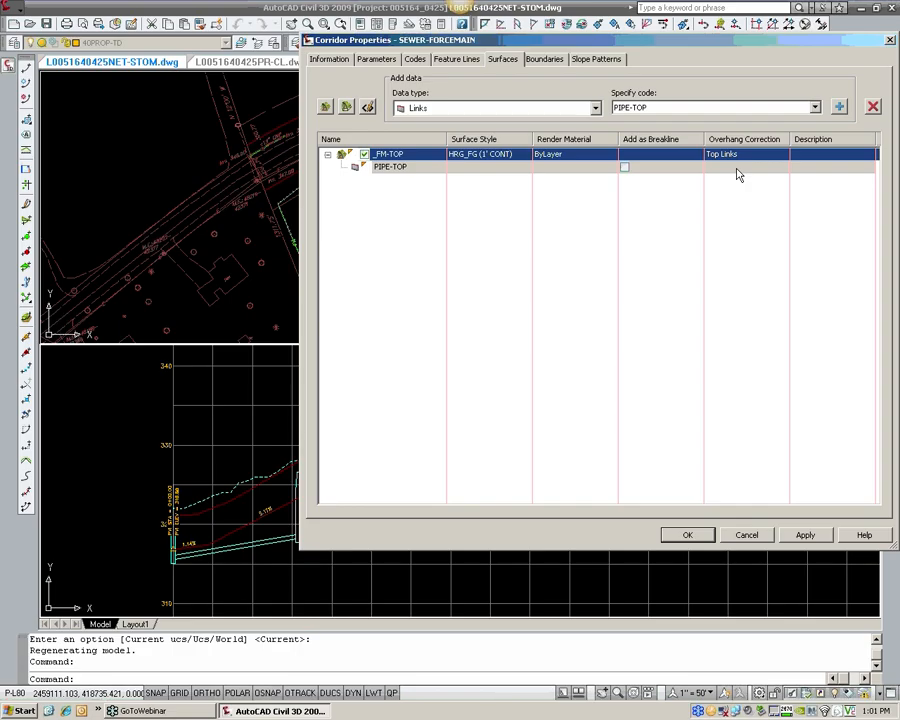
Step: Create a second corridor surface for the forcemain and name it _FM-BOTTOM
click(327, 108)
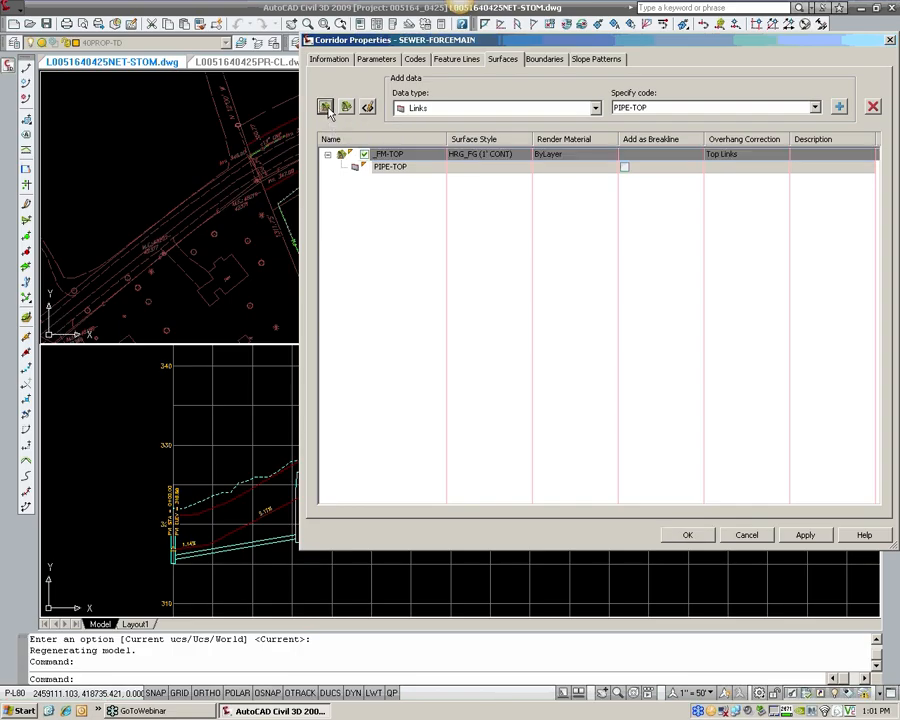
click(400, 179)
click(414, 180)
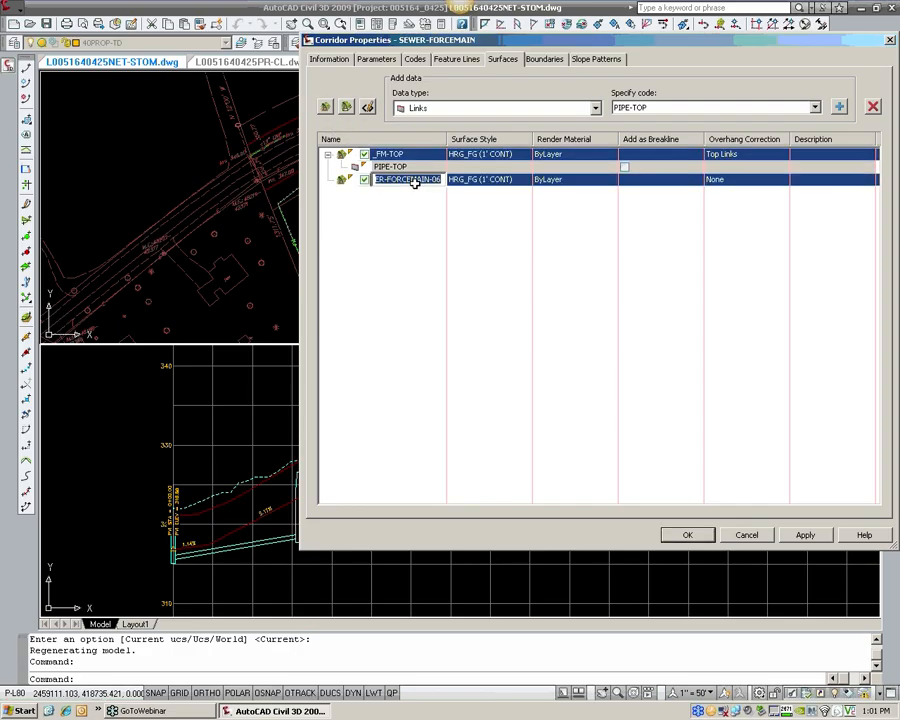
key(BackSpace)
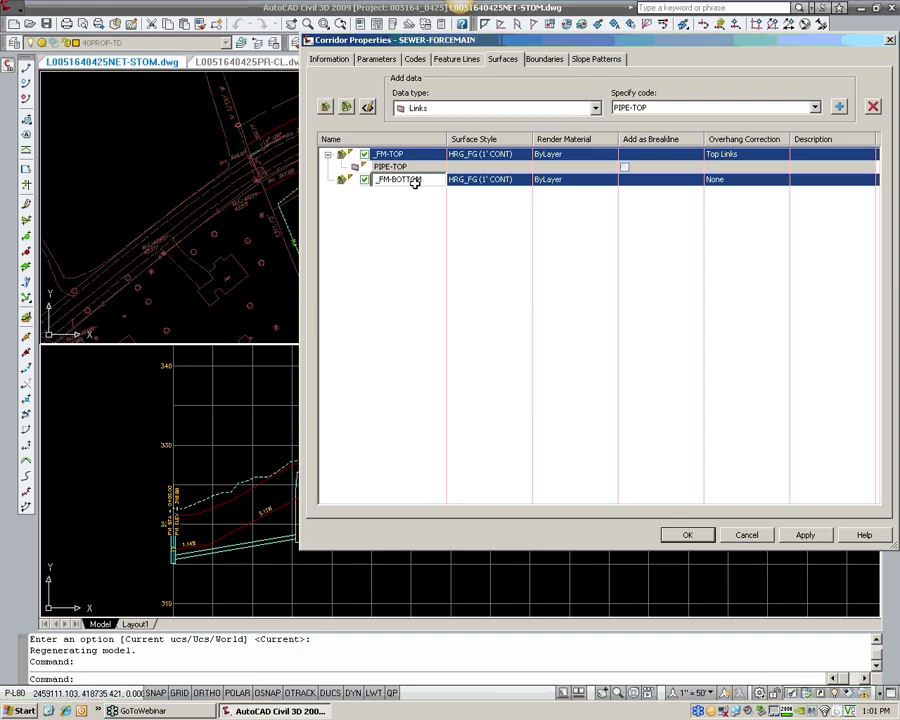
key(Return)
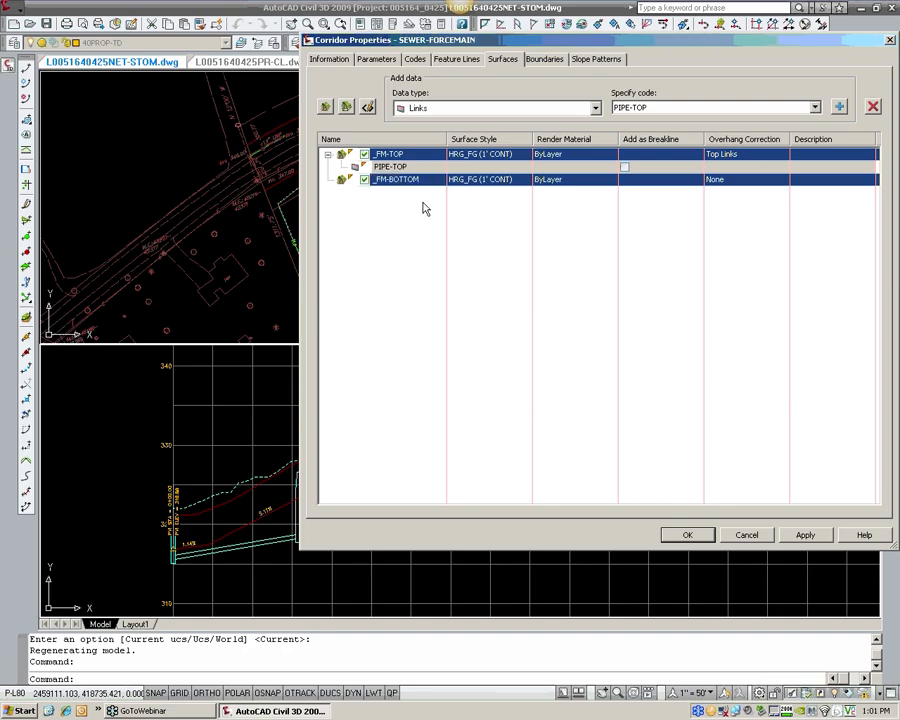
Step: Add the PIPE-BOTTOM link code to _FM-BOTTOM with overhang correction None, and accept the corridor properties to build the surfaces
click(797, 110)
click(770, 116)
click(839, 106)
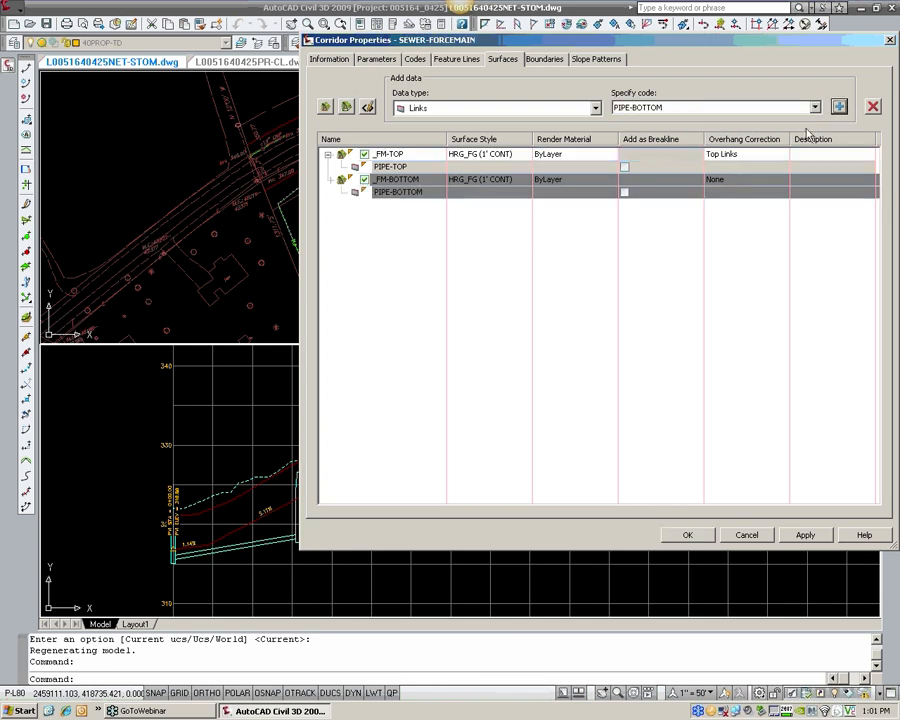
click(733, 179)
click(739, 207)
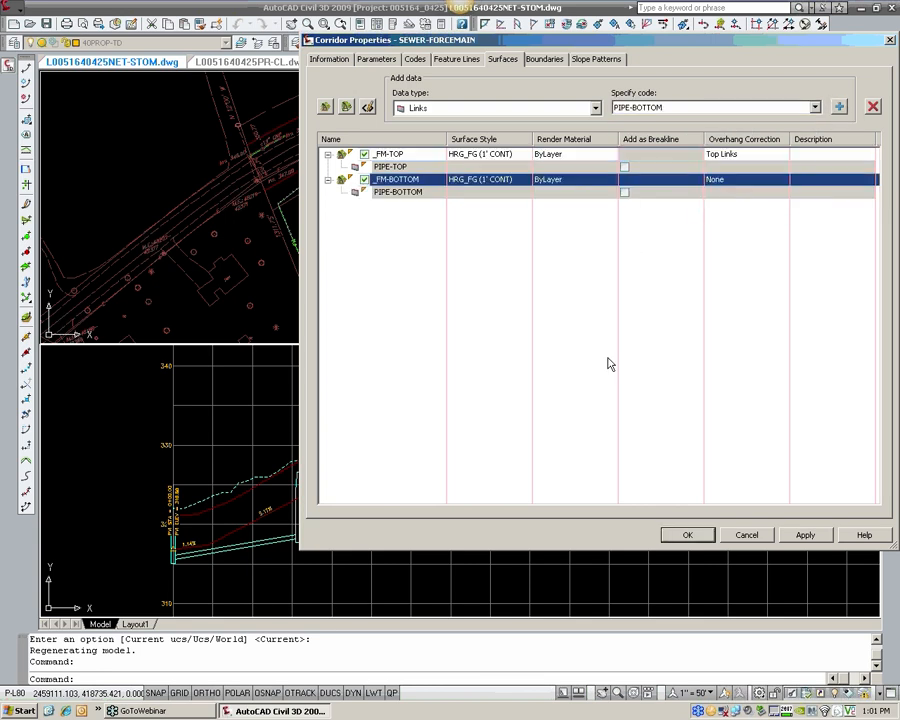
click(679, 537)
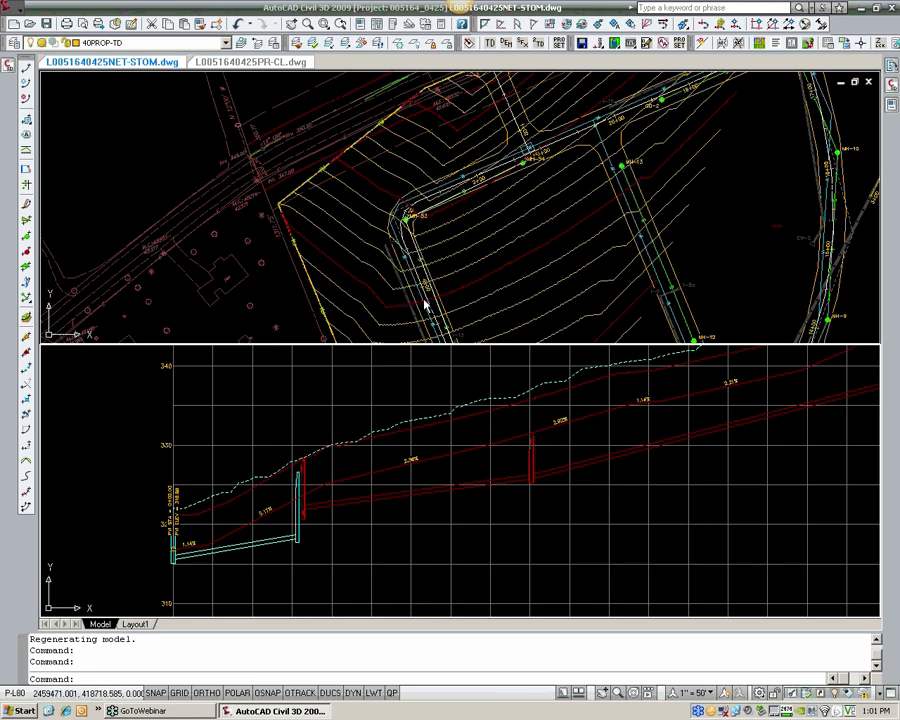
Step: Change the _FM-BOTTOM surface's style to _No Display in its surface properties
click(472, 243)
right_click(472, 243)
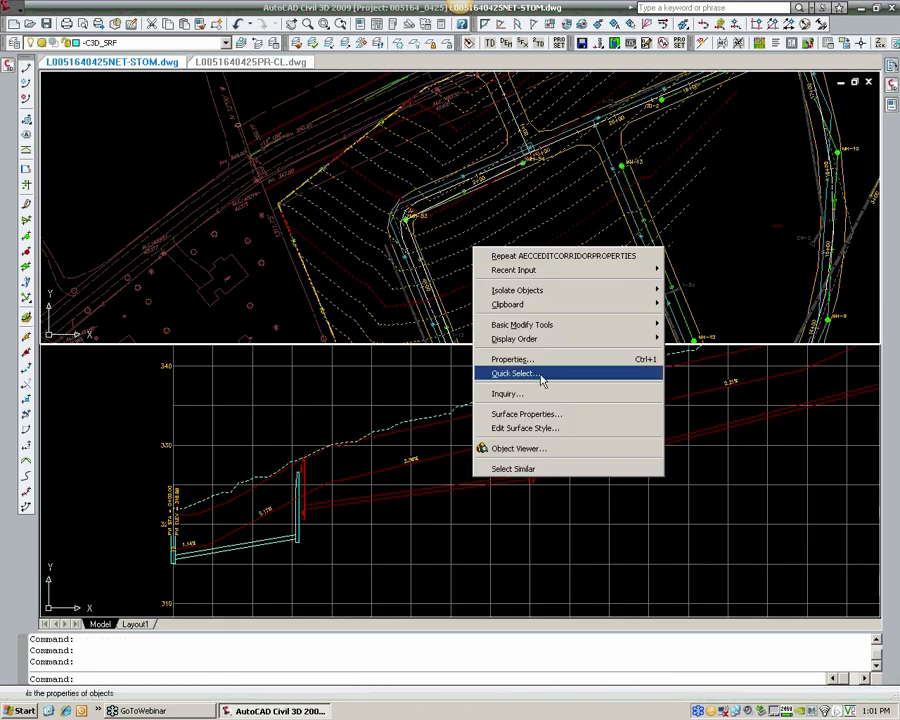
click(540, 414)
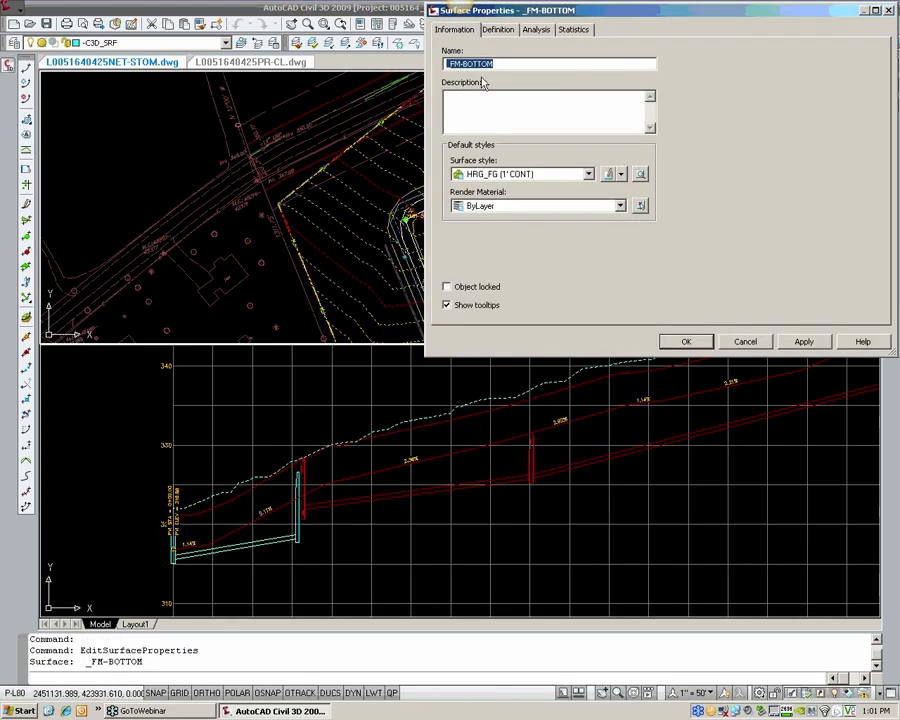
click(508, 174)
click(505, 188)
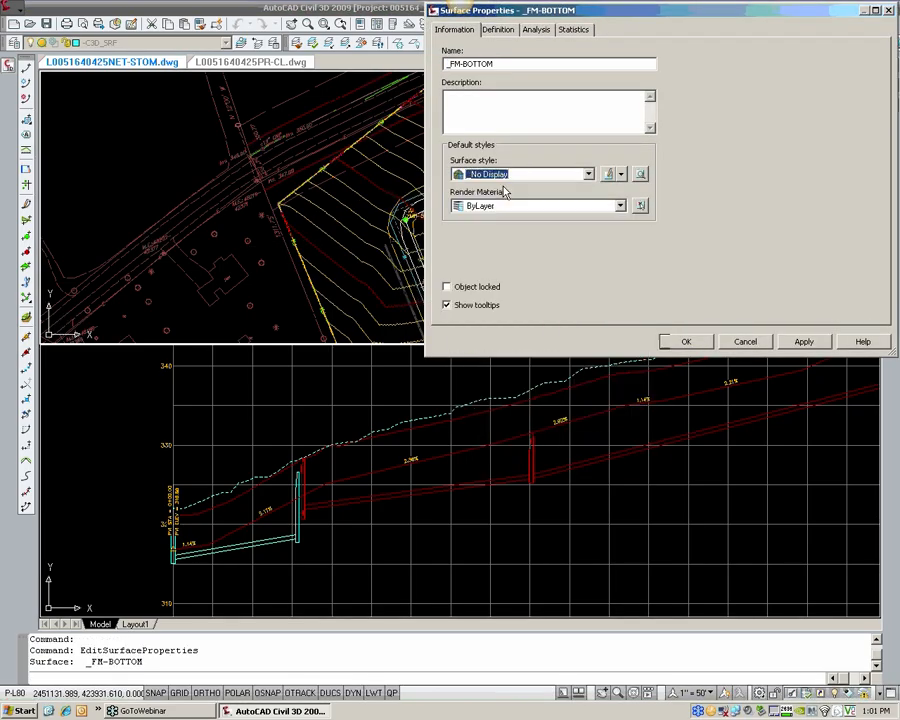
click(680, 342)
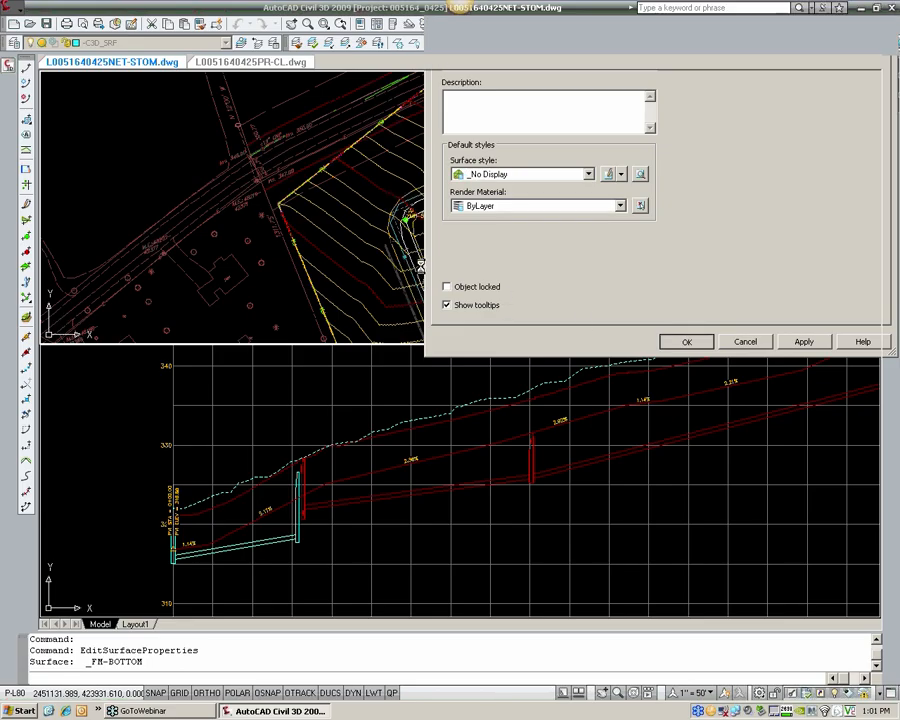
Step: Change the _FM-TOP surface's style to _No Display in its surface properties
right_click(448, 248)
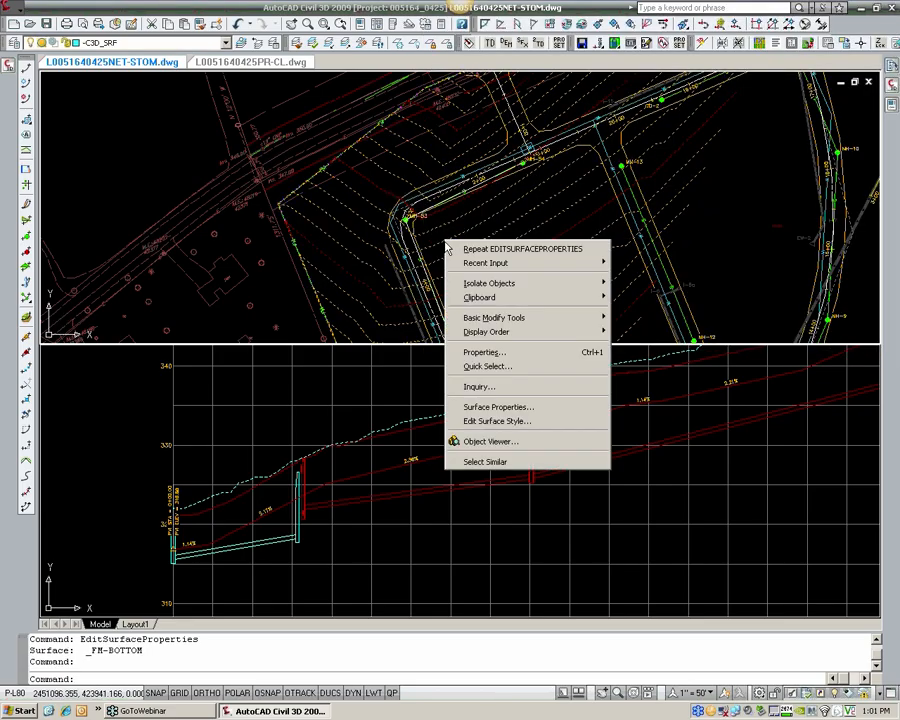
click(498, 407)
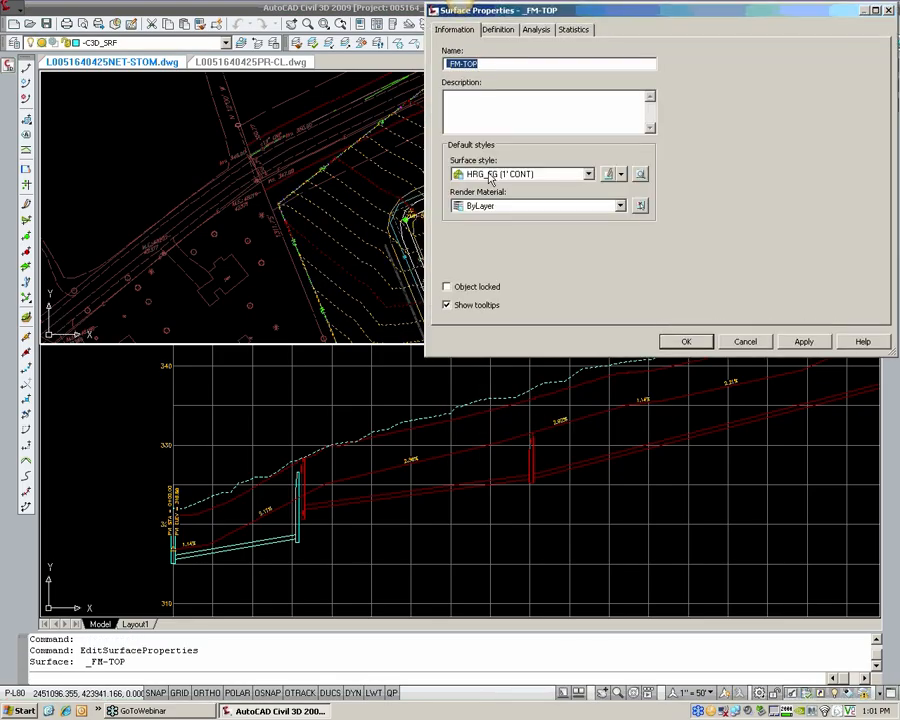
click(490, 175)
click(485, 188)
click(686, 341)
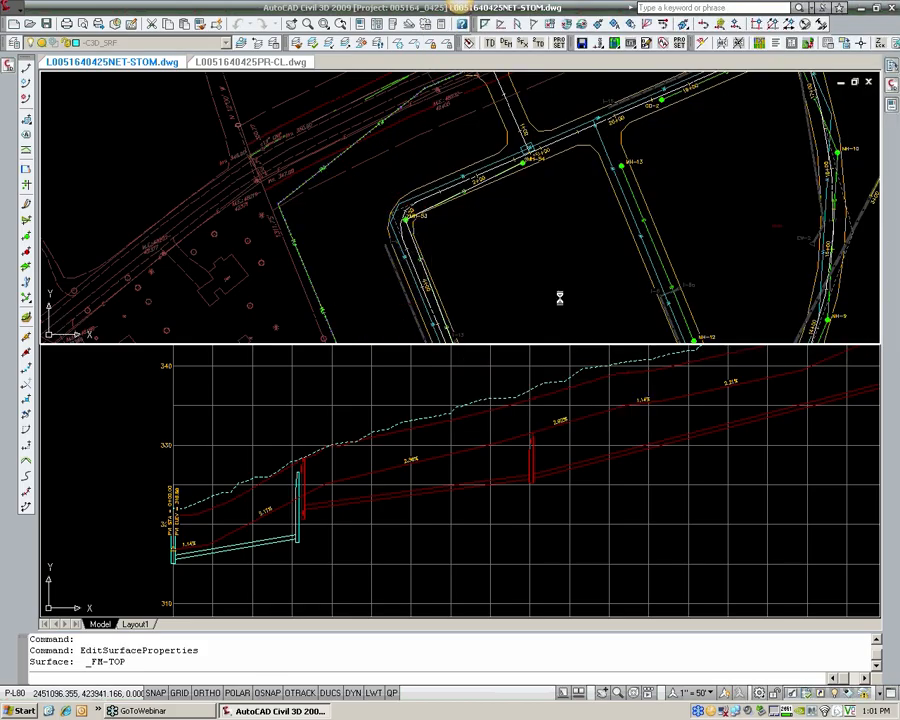
Step: Start a profile from surface for the SEWER-Forcemain alignment and add the _FM-TOP surface to its profile list
click(17, 9)
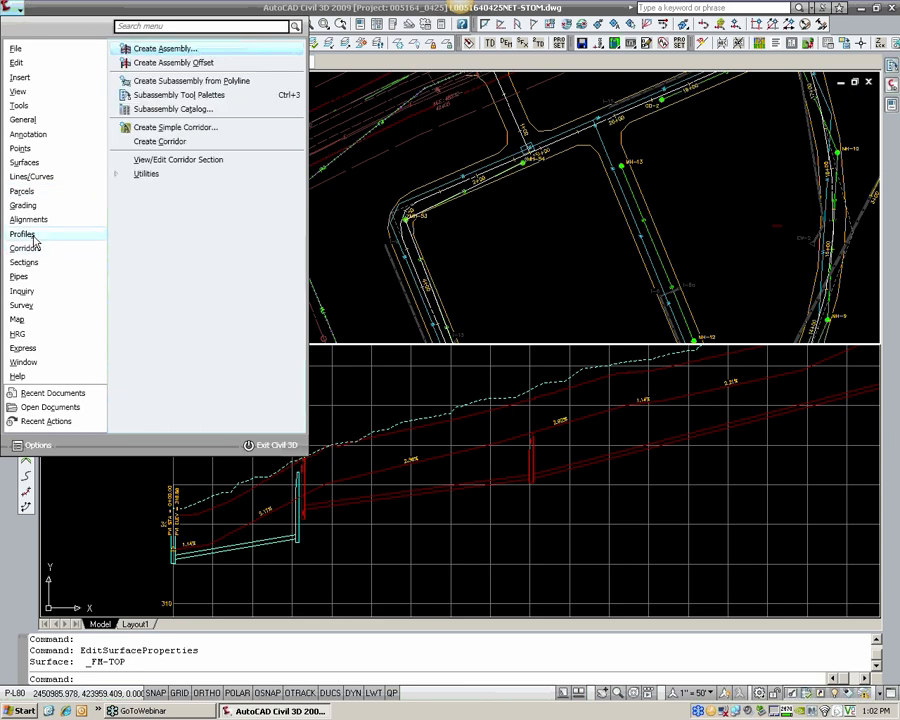
mouse_move(35, 240)
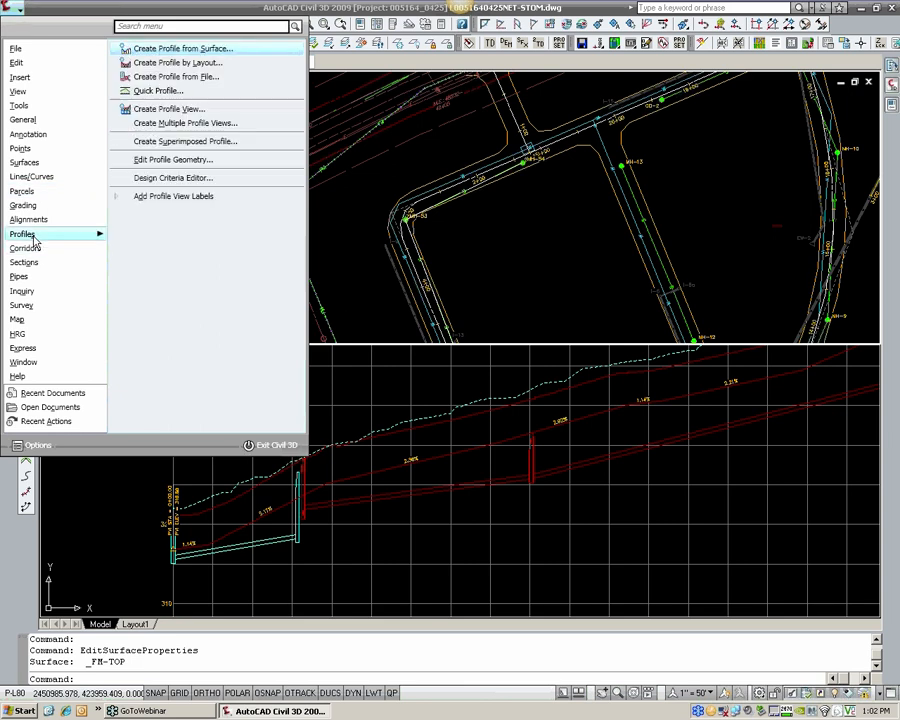
click(175, 48)
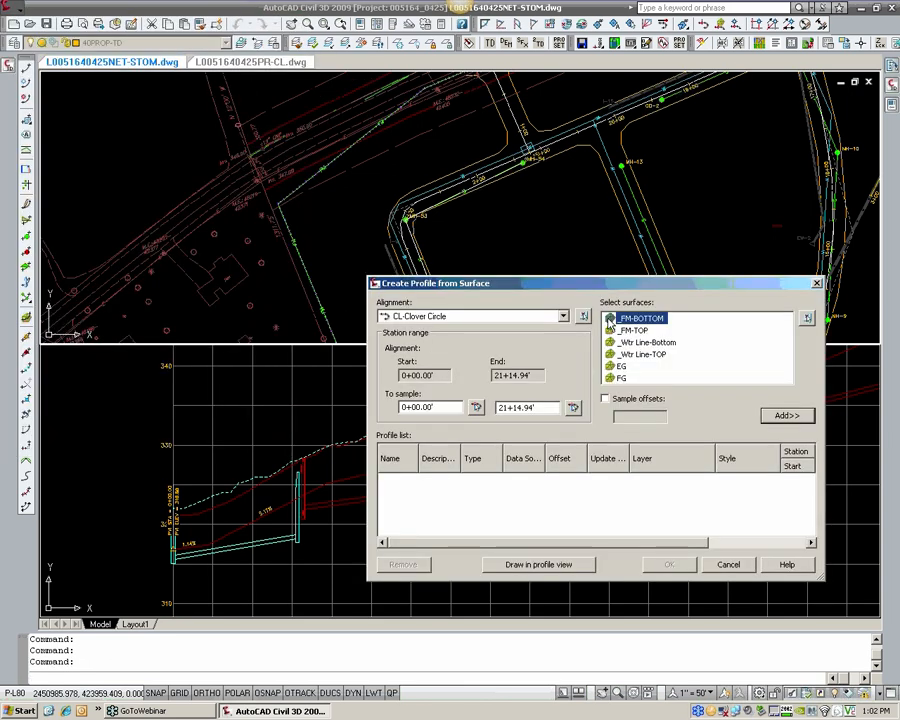
click(643, 332)
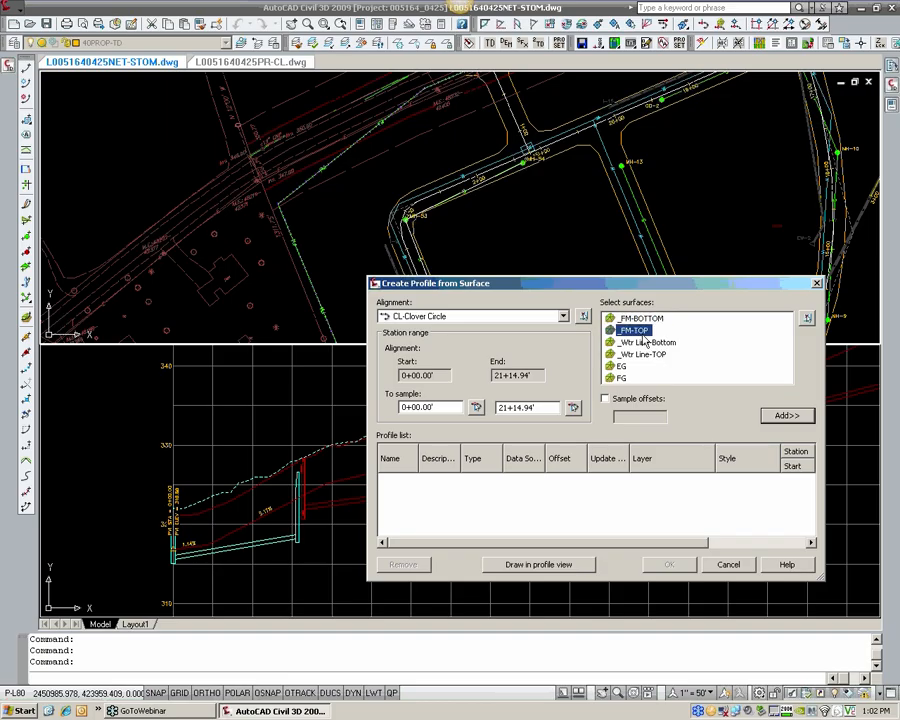
click(470, 316)
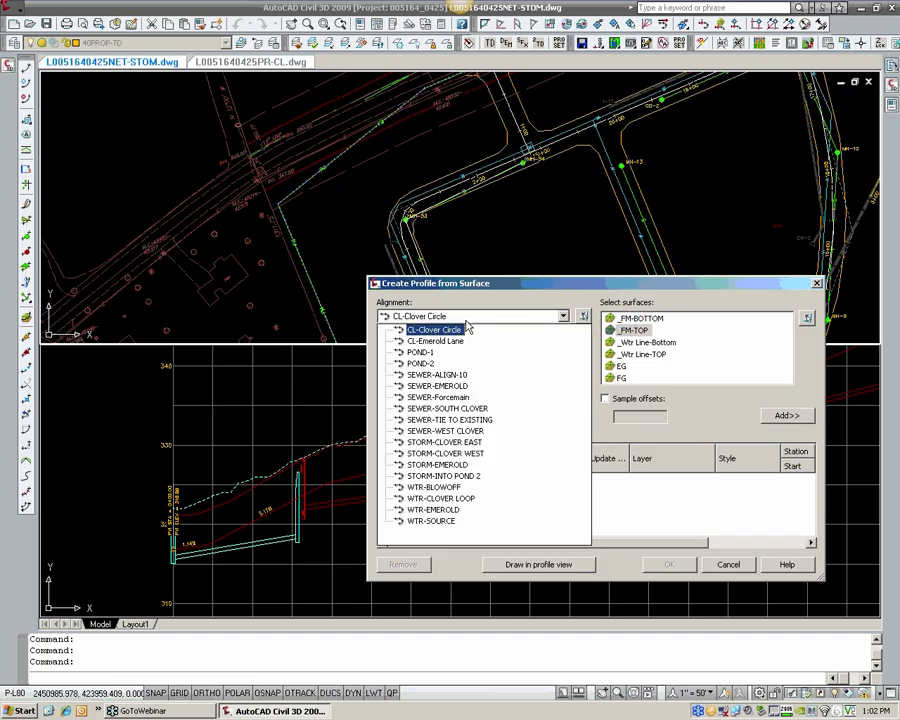
click(460, 398)
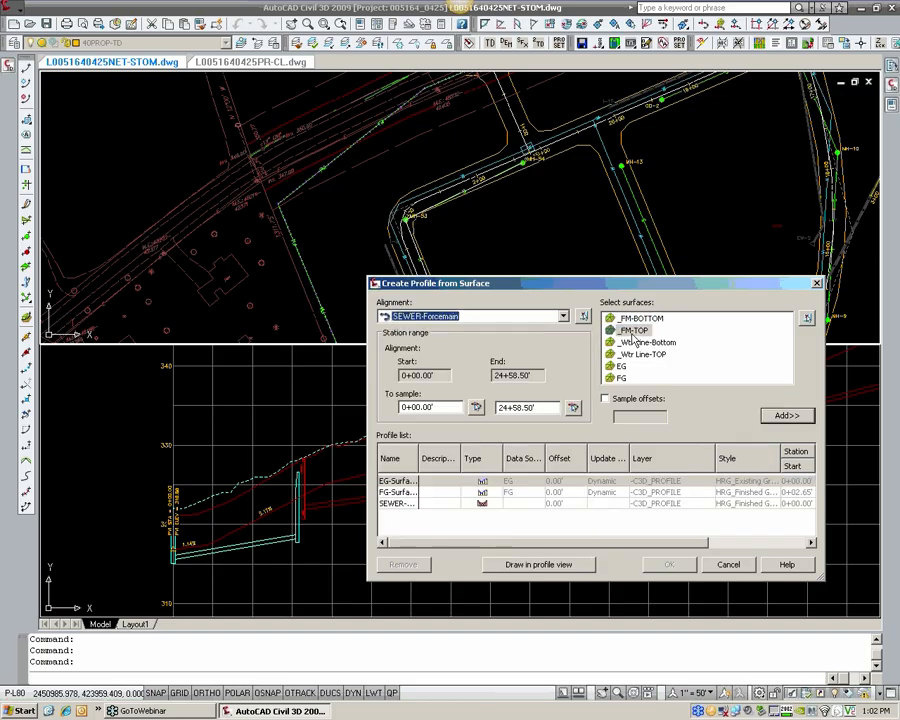
click(786, 415)
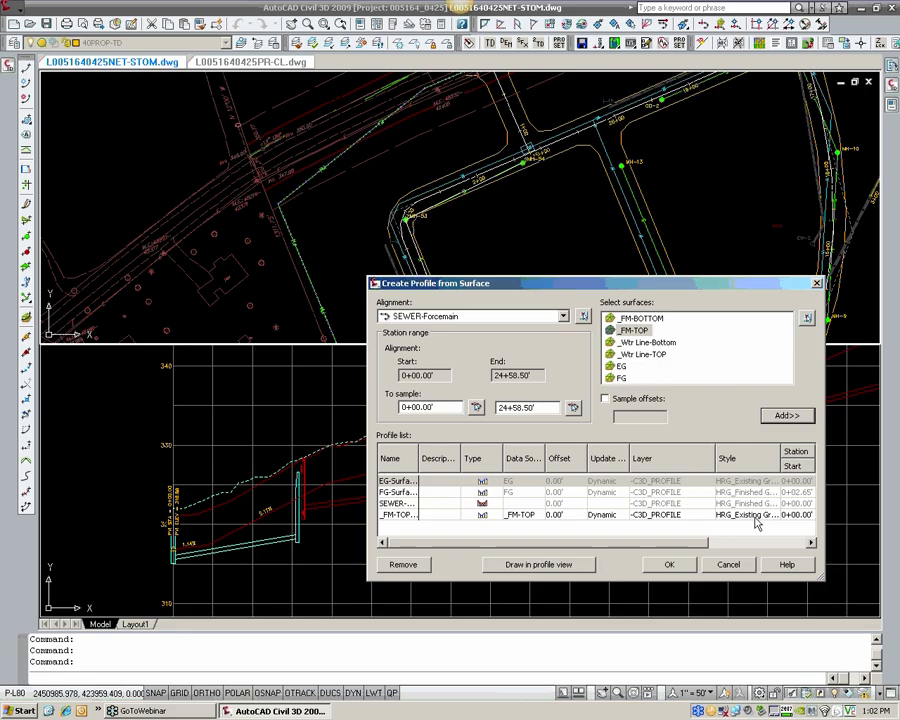
Step: Set the _FM-TOP profile's style to HRG_Finished Ground and create the profile in the profile view
click(757, 523)
click(757, 523)
click(328, 341)
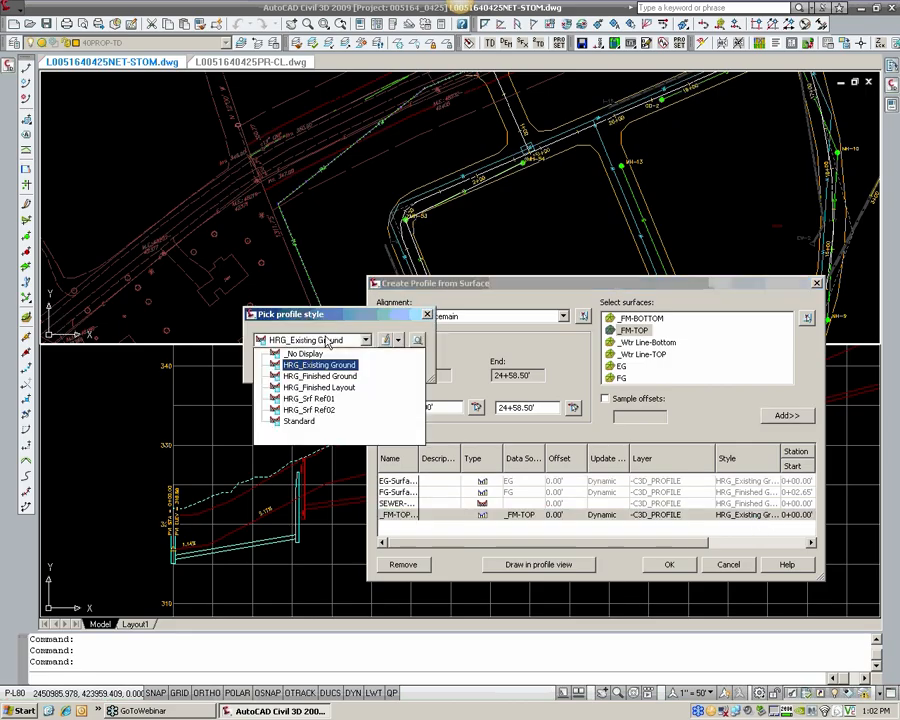
click(319, 376)
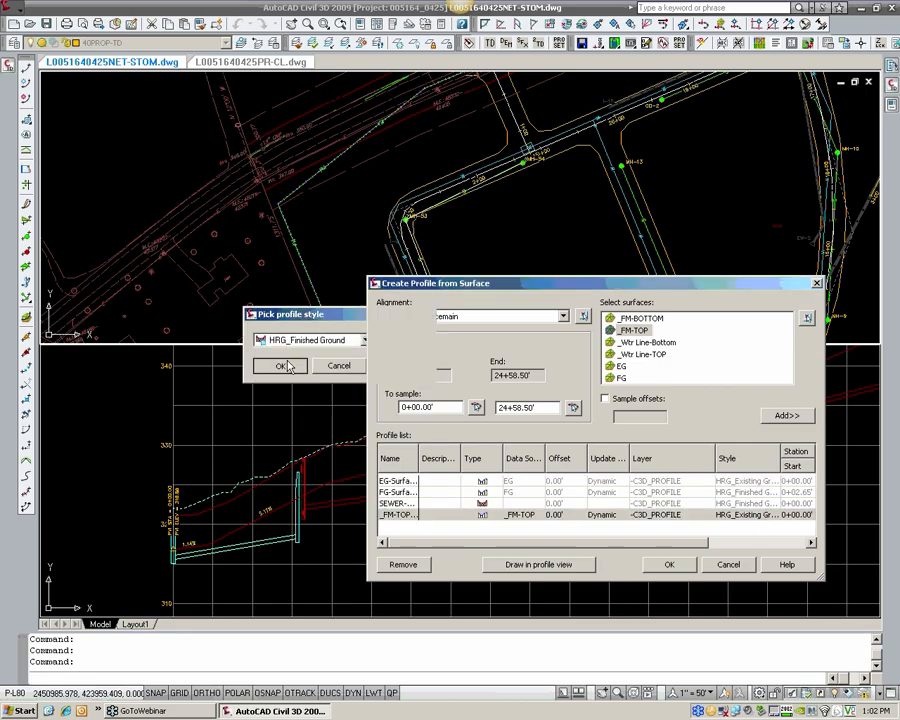
click(283, 363)
click(670, 564)
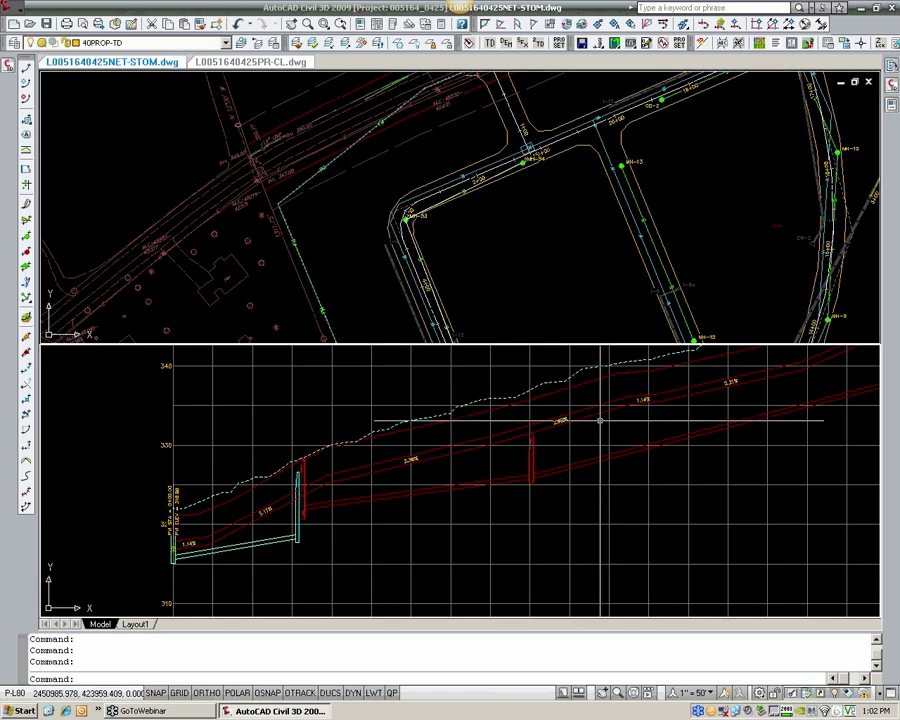
Step: Choose the rebuild option for the SEWER-FORCEMAIN corridor and clear the design profile selection
scroll(497, 443, up, 3)
click(490, 422)
scroll(464, 422, up, 4)
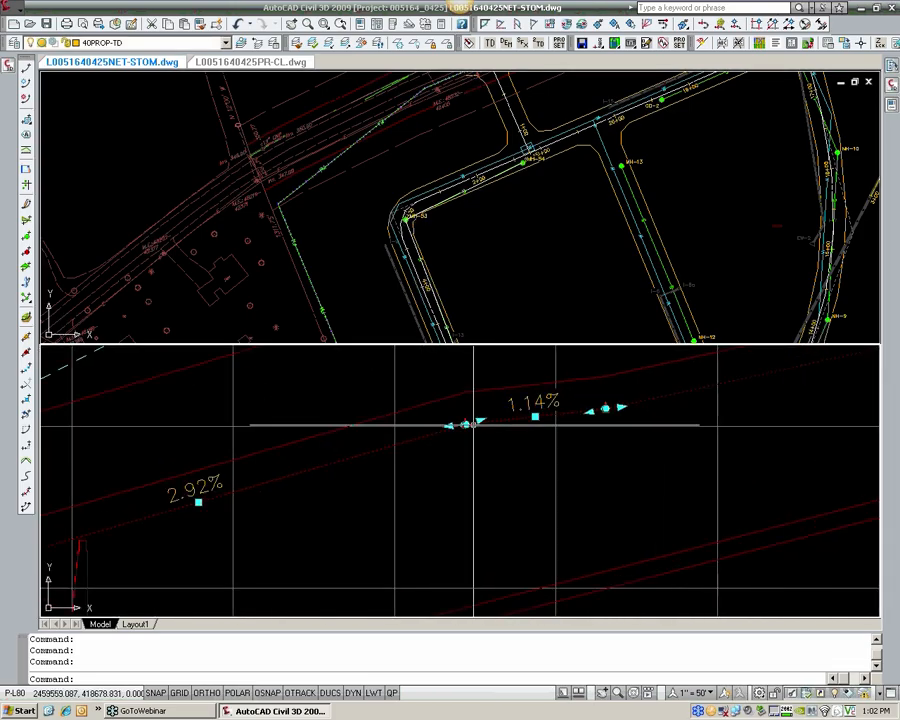
click(7, 66)
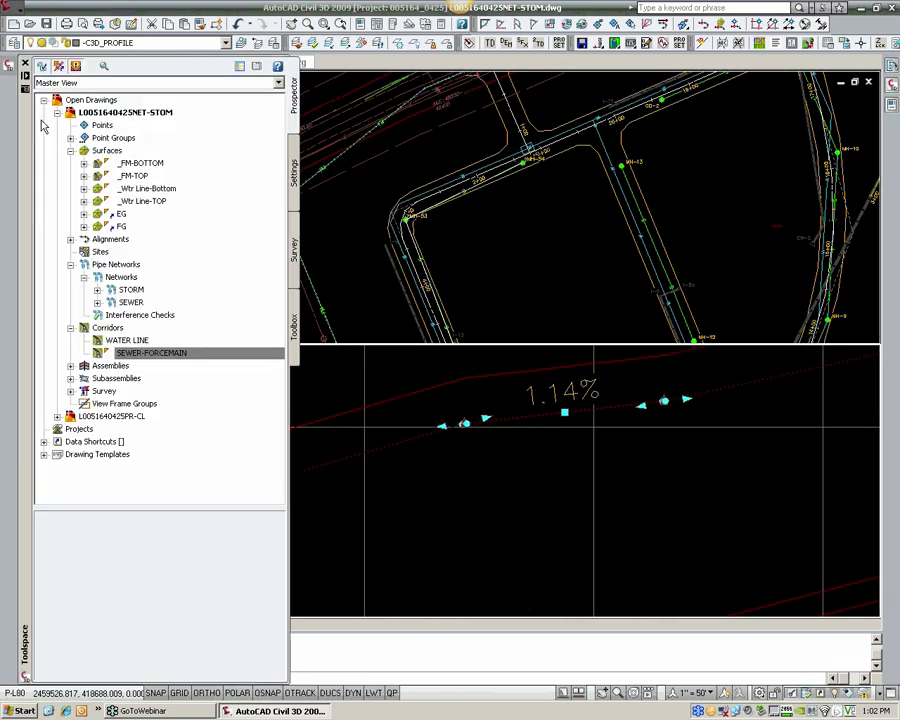
right_click(150, 352)
click(197, 410)
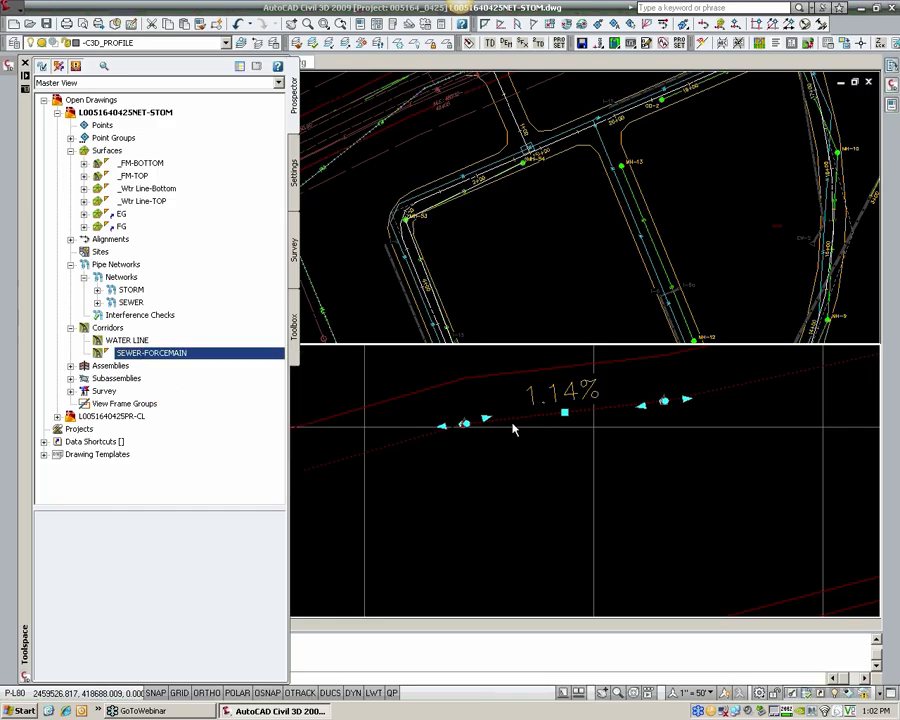
key(Escape)
key(Escape)
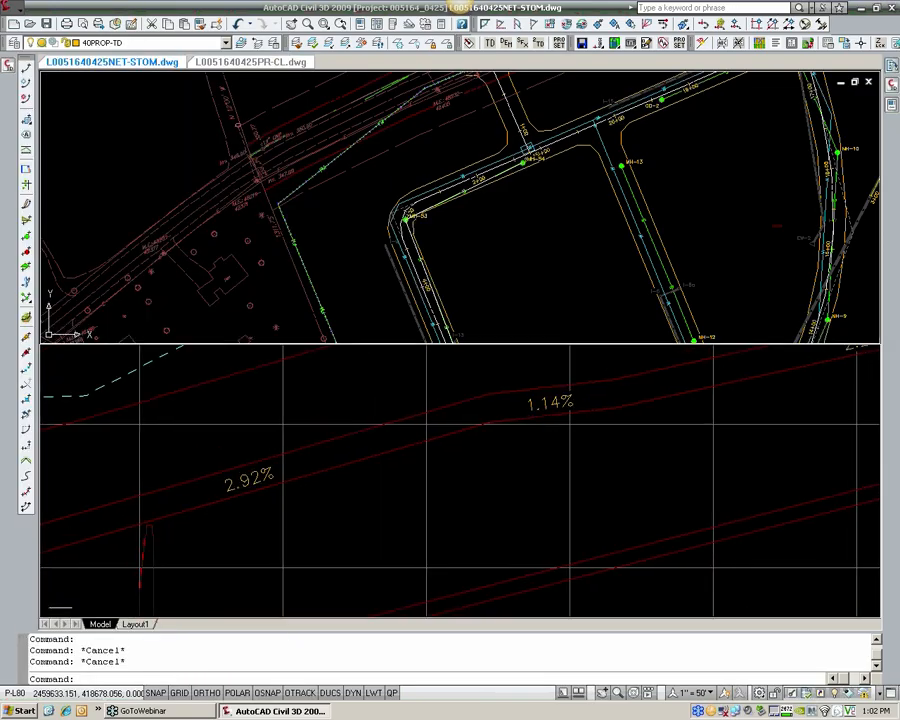
Step: Open the forcemain design profile's geometry for editing at its high point and display the table of profile entities
scroll(333, 445, down, 4)
scroll(643, 422, down, 4)
middle_drag(663, 421, 346, 464)
scroll(455, 398, up, 6)
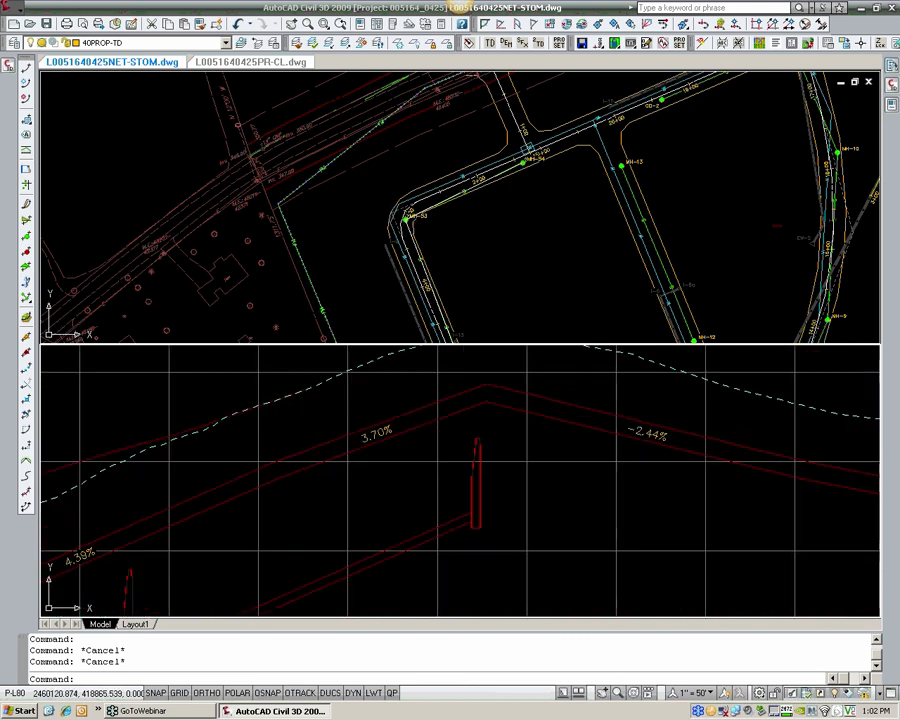
scroll(490, 405, up, 2)
click(470, 402)
right_click(495, 418)
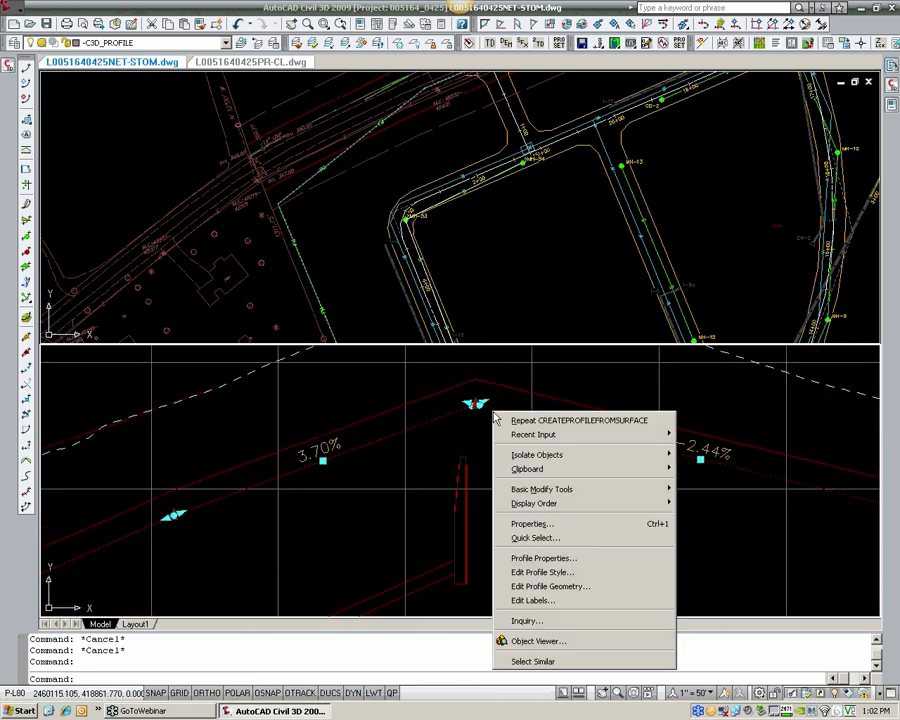
click(579, 588)
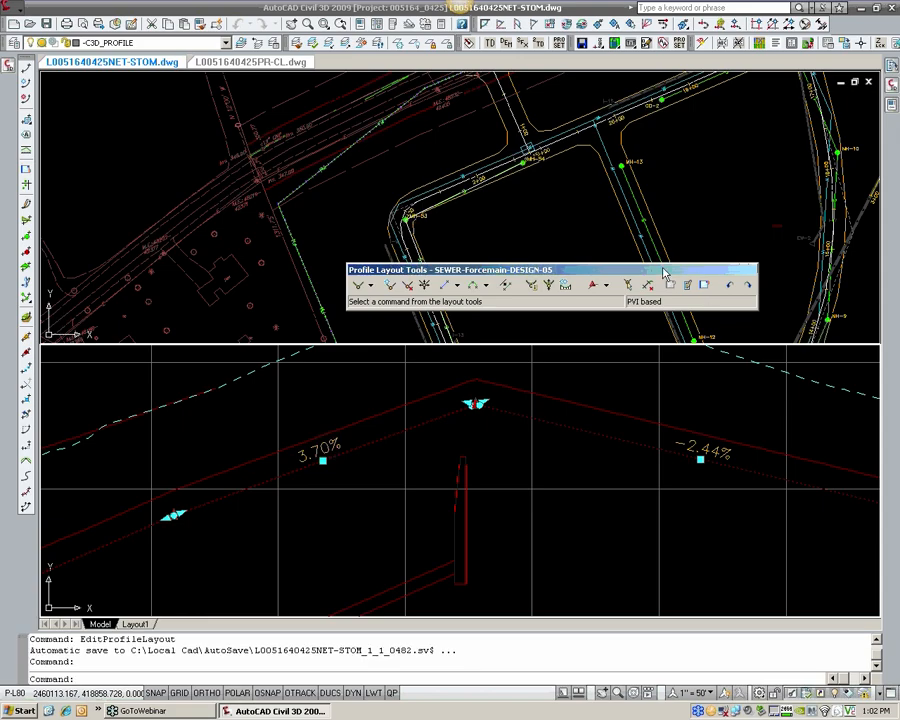
click(704, 284)
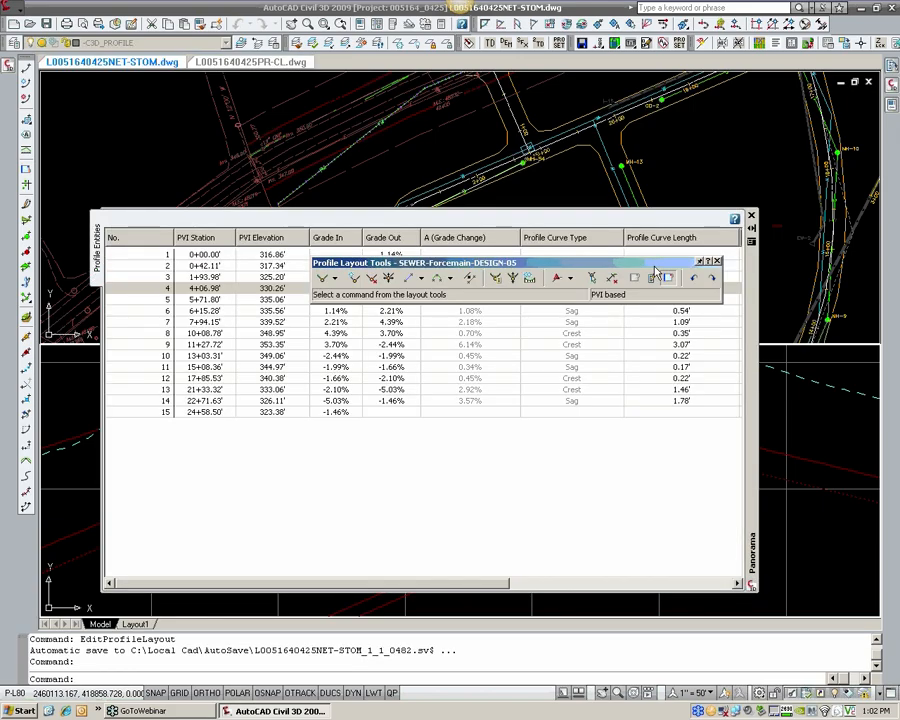
drag(655, 270, 629, 143)
click(418, 485)
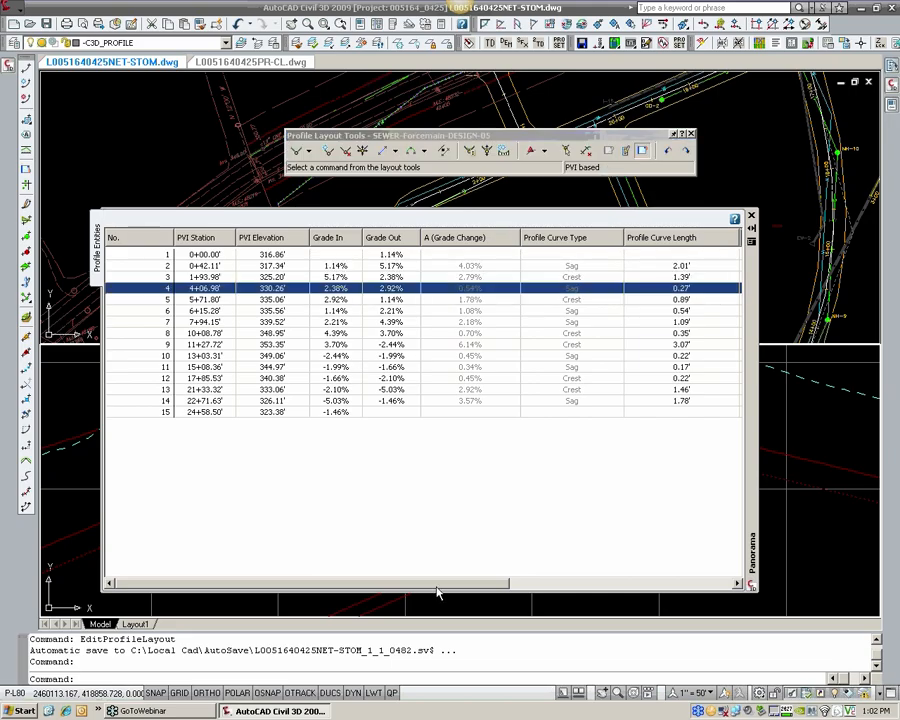
Step: Set the curve radius of PVI 6 to 200' in the profile entities table, and close the profile editing tools
drag(437, 592, 583, 594)
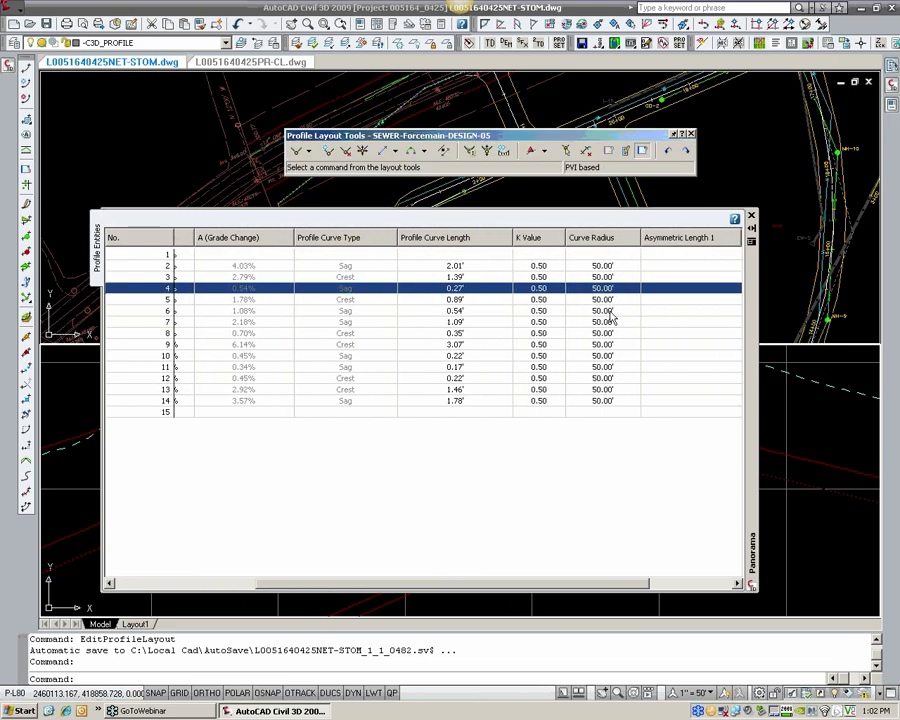
click(611, 312)
click(609, 311)
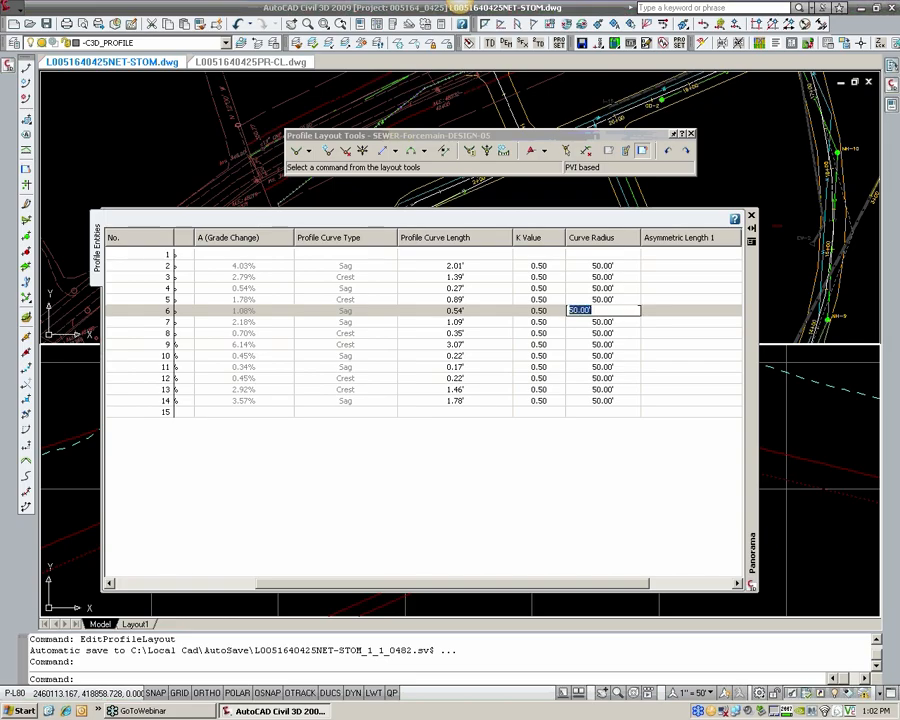
text(200)
key(Return)
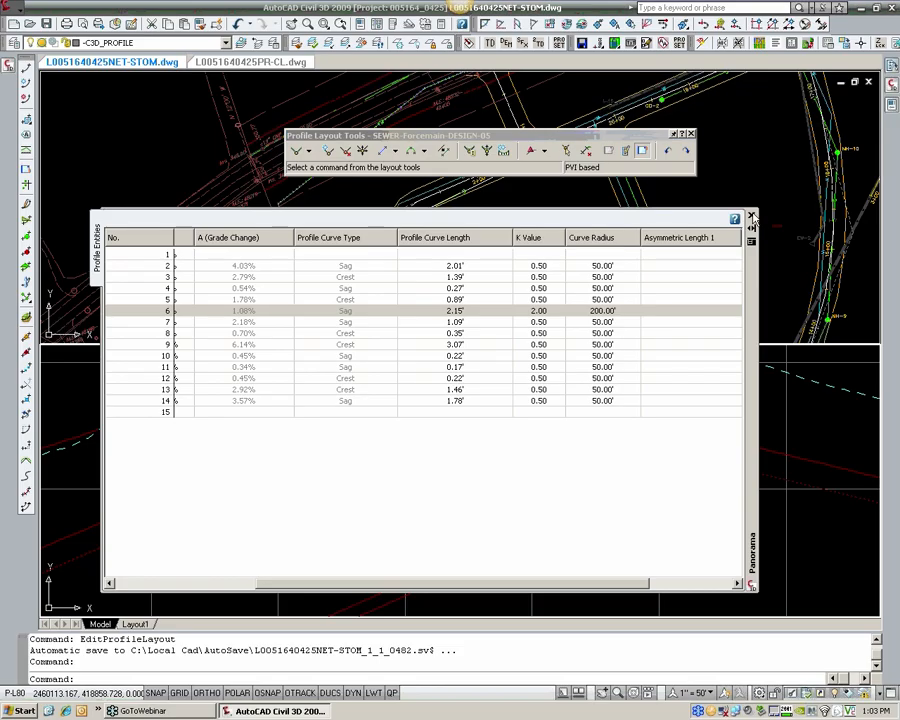
click(751, 215)
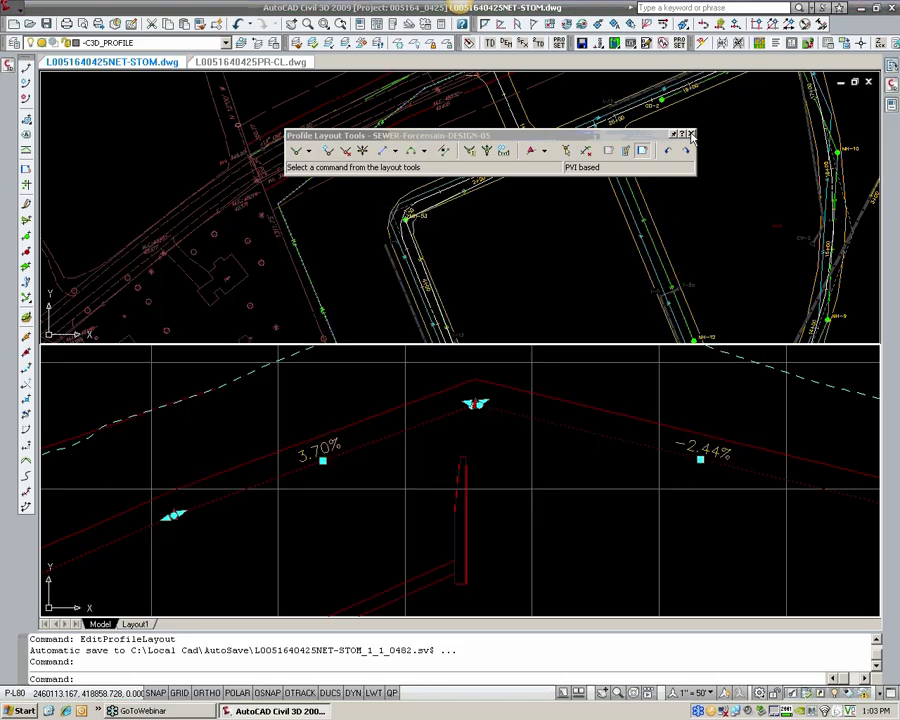
key(Escape)
key(Escape)
Step: Reselect the forcemain design profile near its high point and reopen its geometry for editing
click(632, 435)
click(627, 428)
scroll(627, 428, down, 7)
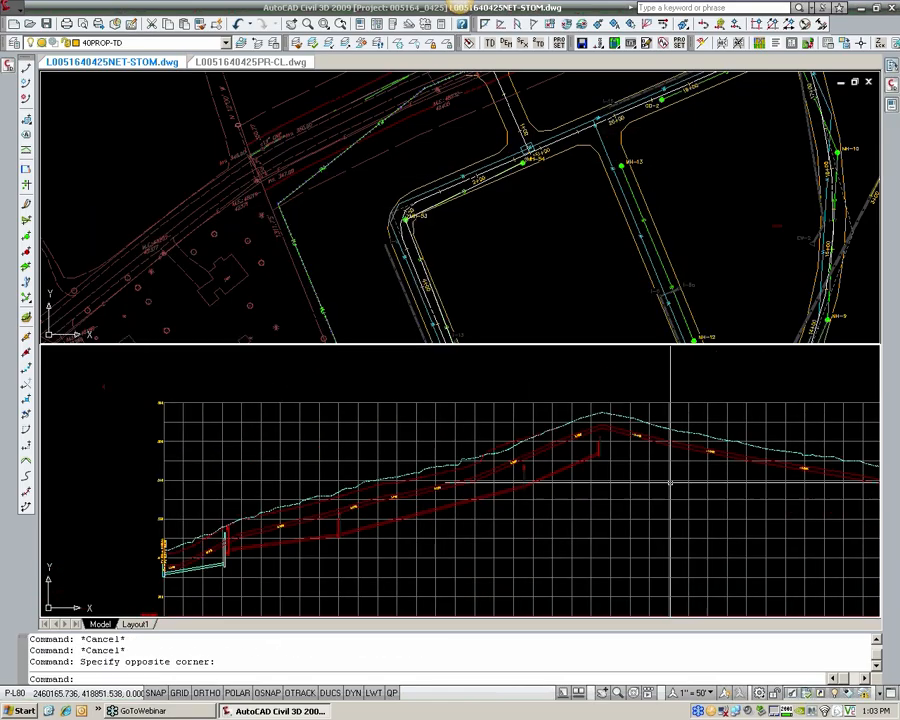
middle_drag(597, 502, 496, 472)
click(386, 440)
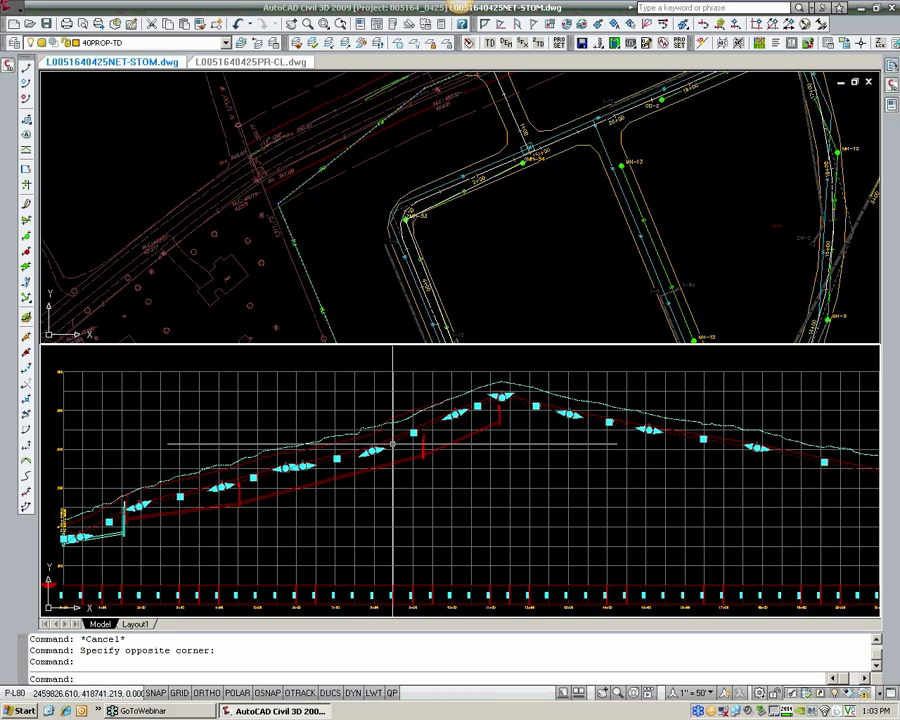
middle_drag(735, 472, 497, 443)
middle_drag(325, 387, 443, 424)
scroll(443, 424, up, 2)
scroll(322, 385, up, 3)
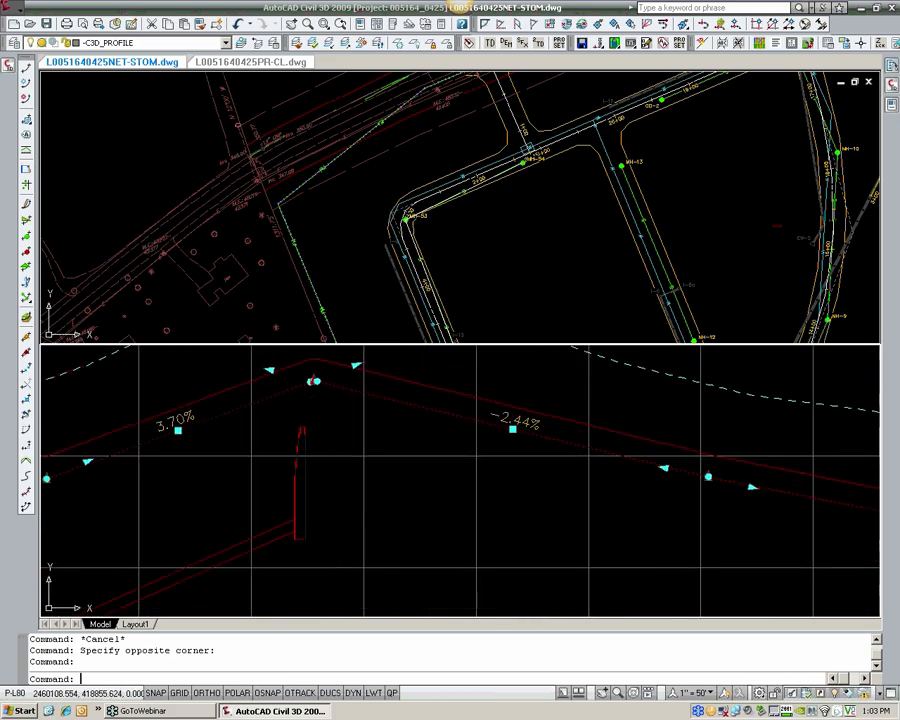
key(Escape)
click(349, 390)
right_click(349, 390)
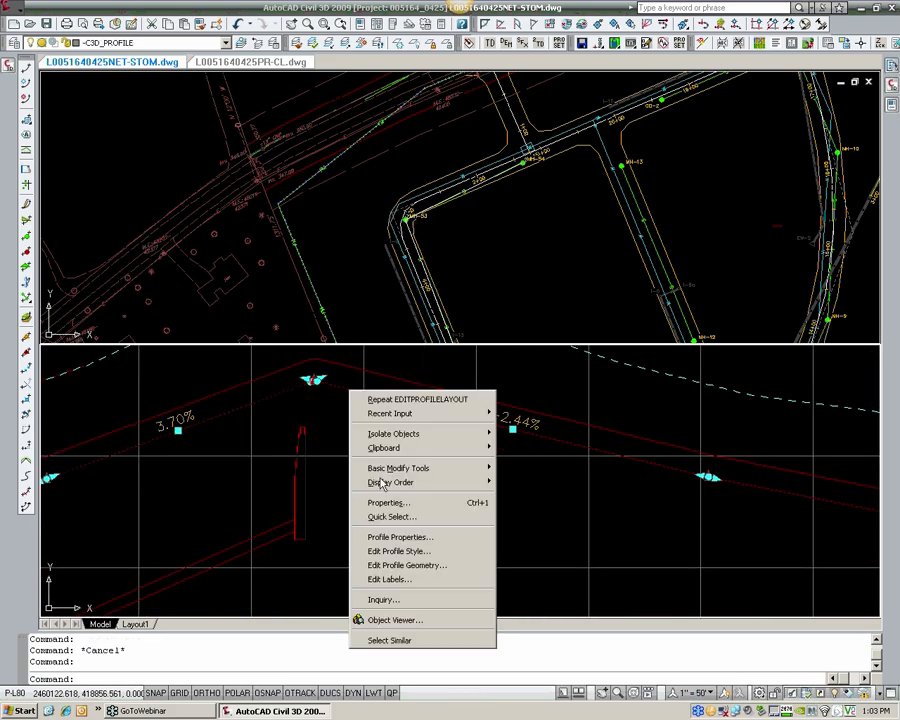
click(400, 563)
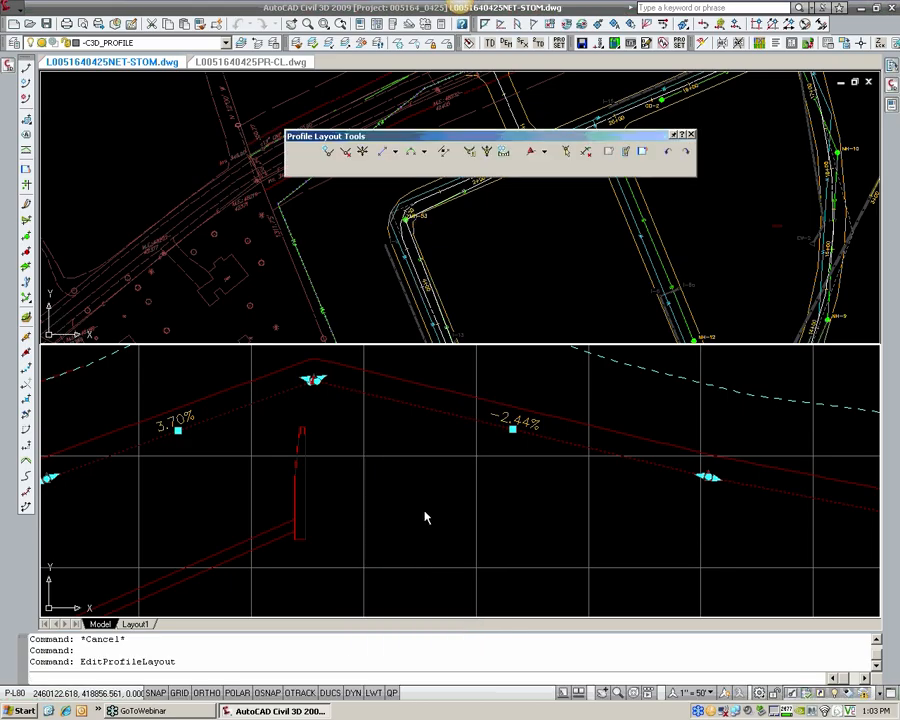
Step: Try to add a PVI-based free vertical parabola at the forcemain design profile's high-point PVI
click(425, 153)
mouse_move(494, 280)
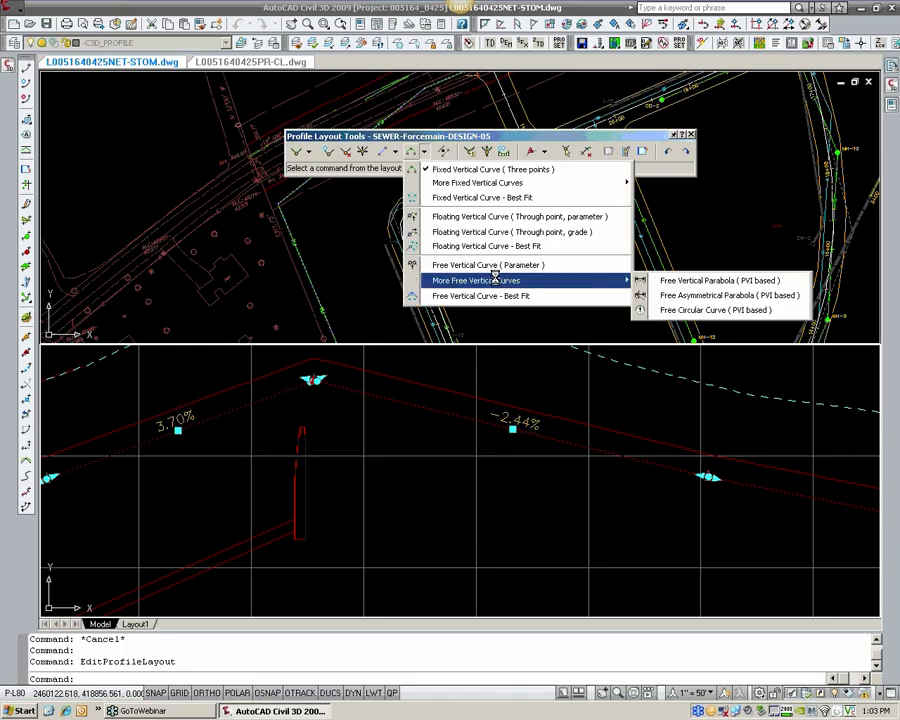
click(651, 281)
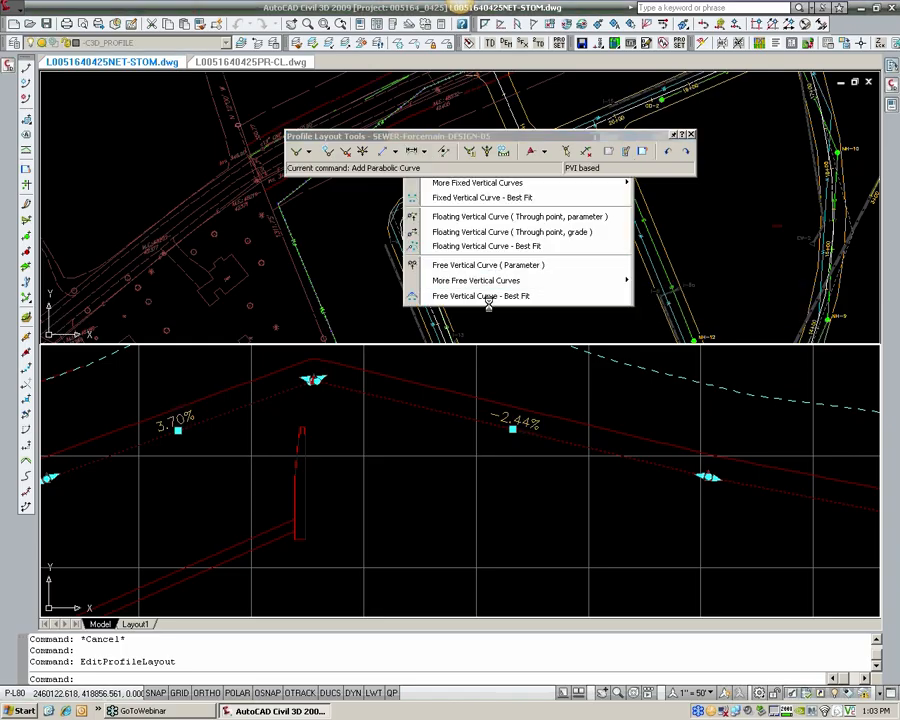
click(315, 378)
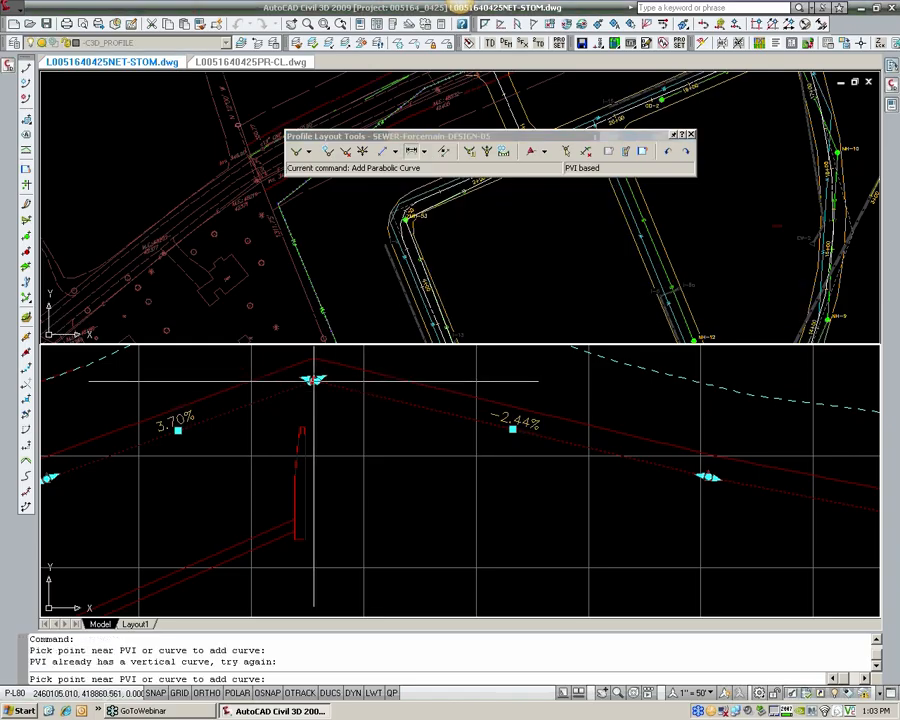
click(314, 380)
key(Escape)
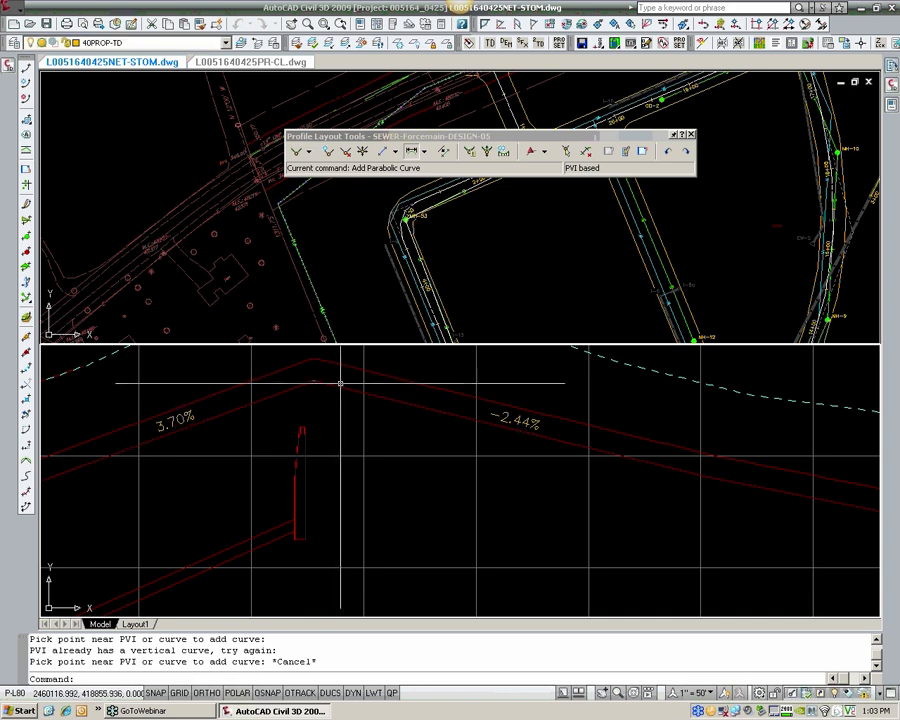
Step: Lower the forcemain design profile's high-point PVI near the vertical structure, giving adjoining grades of about 1.71% and -1.20%
scroll(345, 378, down, 2)
scroll(345, 378, up, 3)
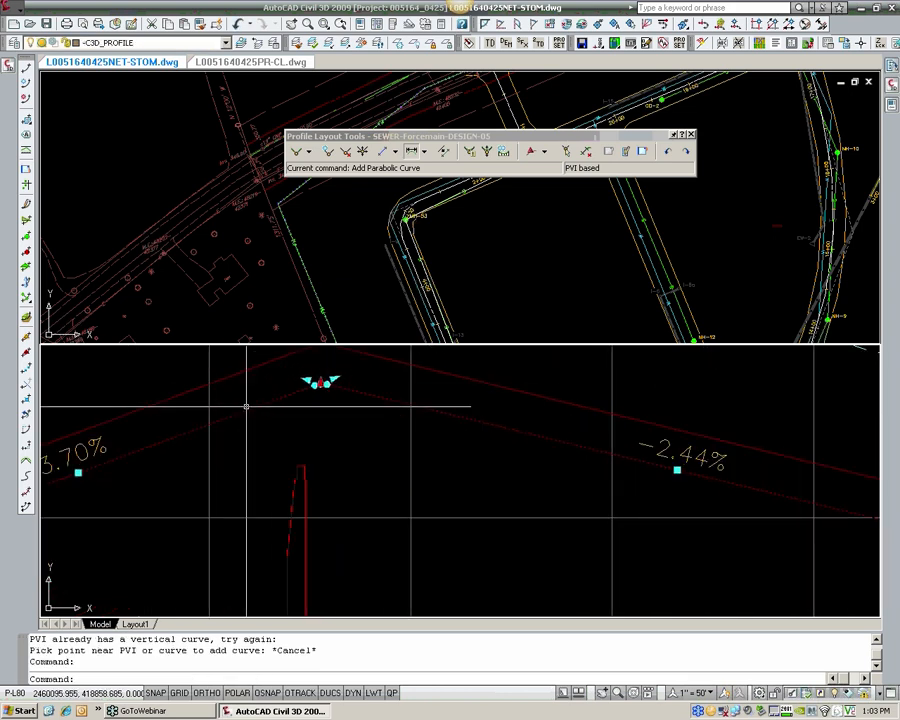
scroll(850, 360, down, 1)
scroll(352, 364, down, 2)
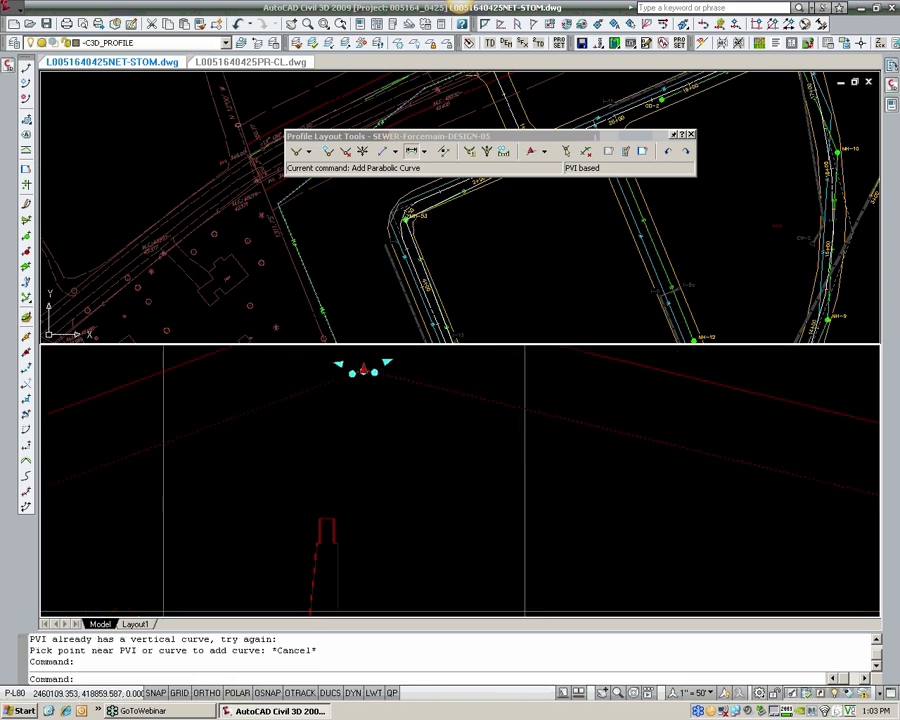
click(352, 364)
click(347, 372)
scroll(373, 445, down, 5)
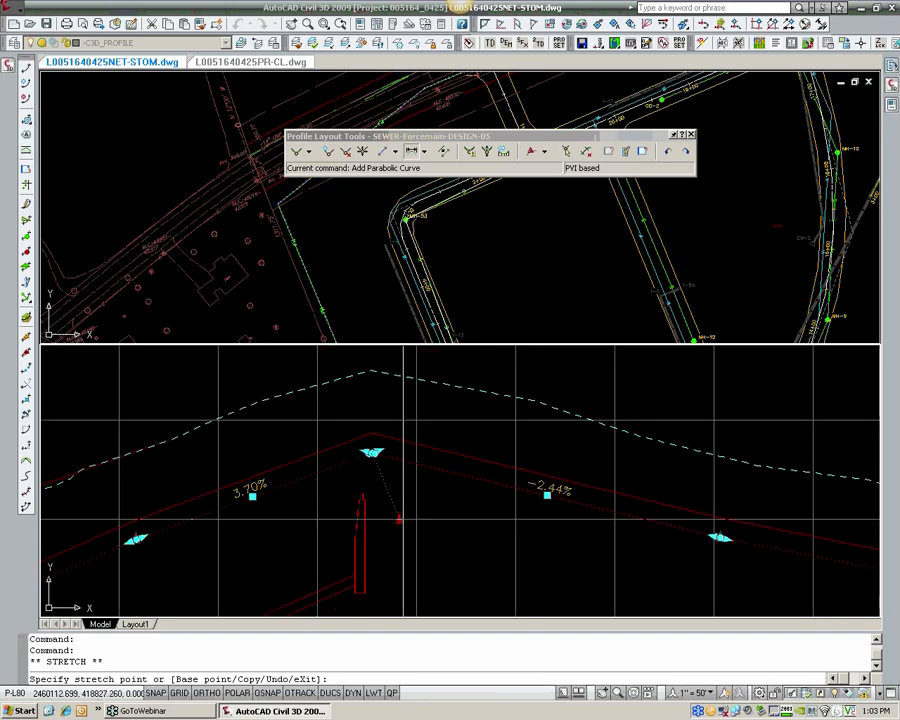
click(384, 496)
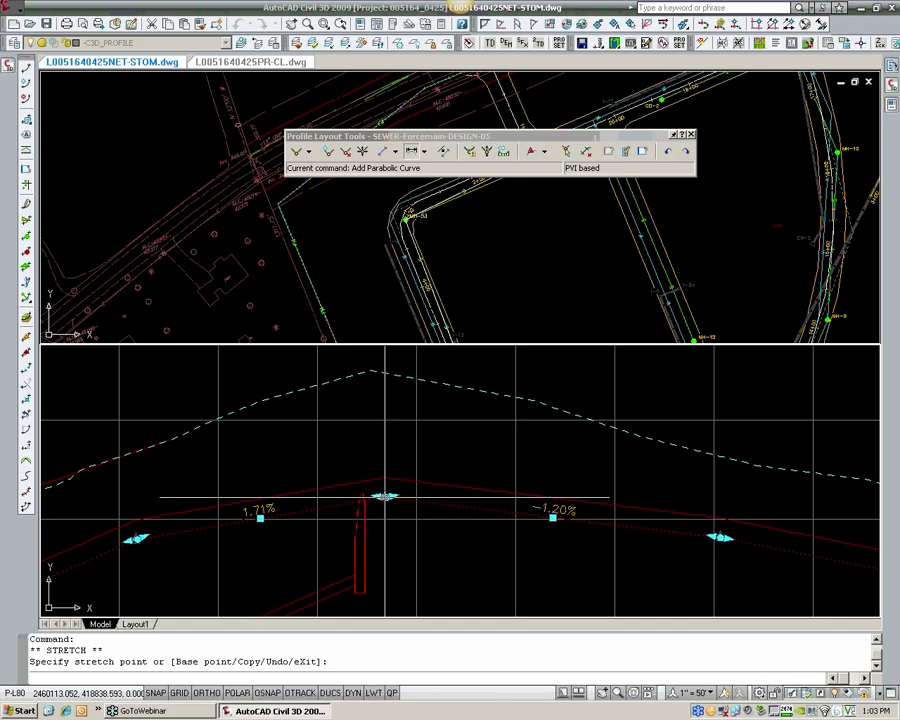
Step: Close the profile layout tools and deselect the forcemain design profile
click(359, 249)
scroll(359, 249, down, 2)
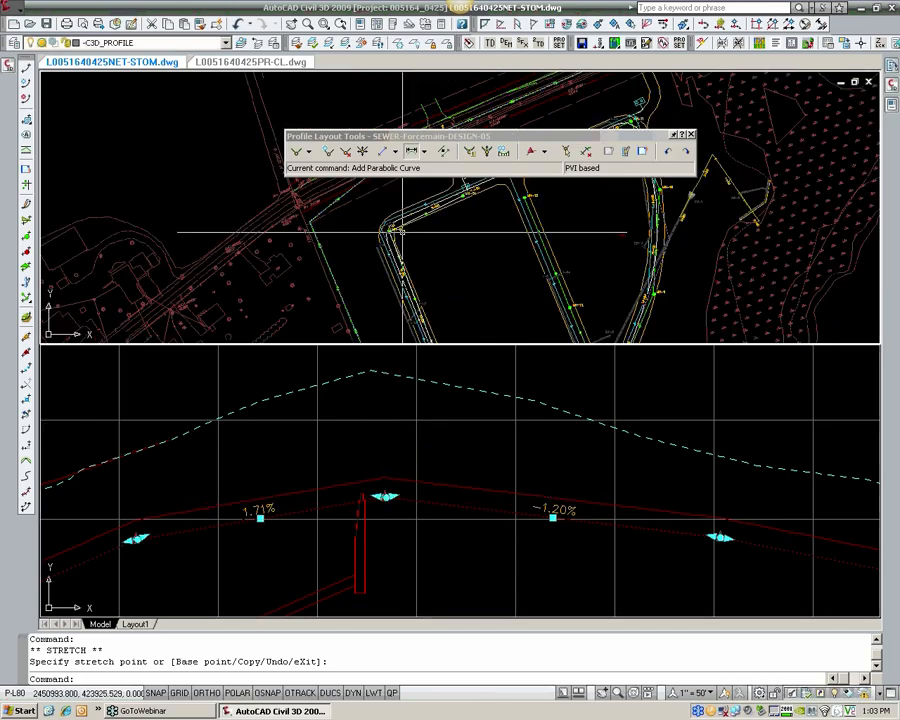
middle_drag(402, 231, 369, 322)
drag(660, 135, 689, 111)
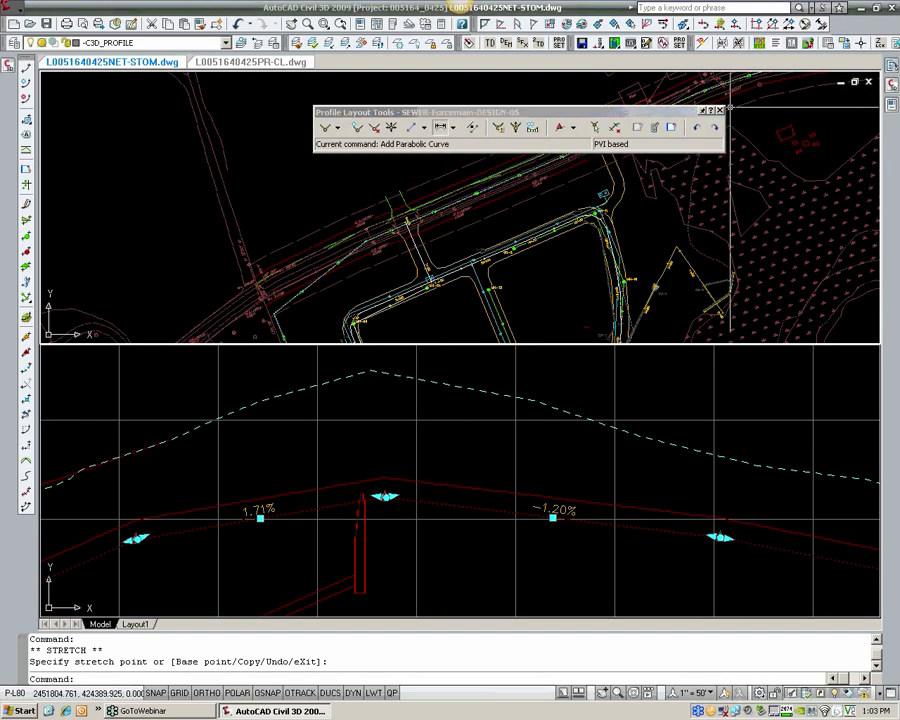
click(720, 112)
key(Escape)
key(Escape)
Step: Move the forcemain alignment's bend PI southeast in plan, past the pole labelled M.E.: 48232, just west of the side road
scroll(385, 249, up, 4)
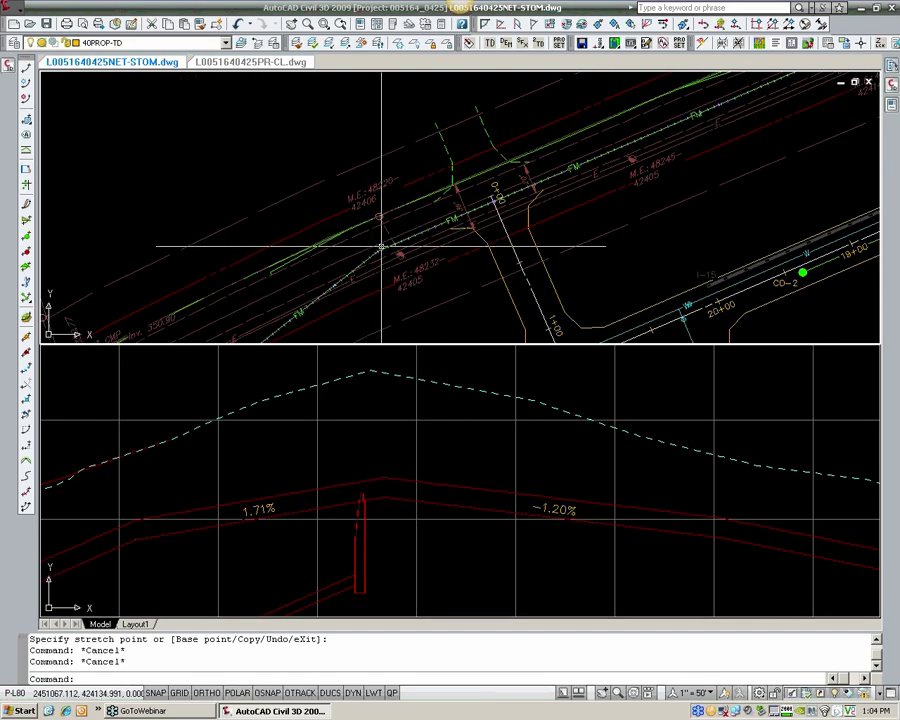
click(384, 251)
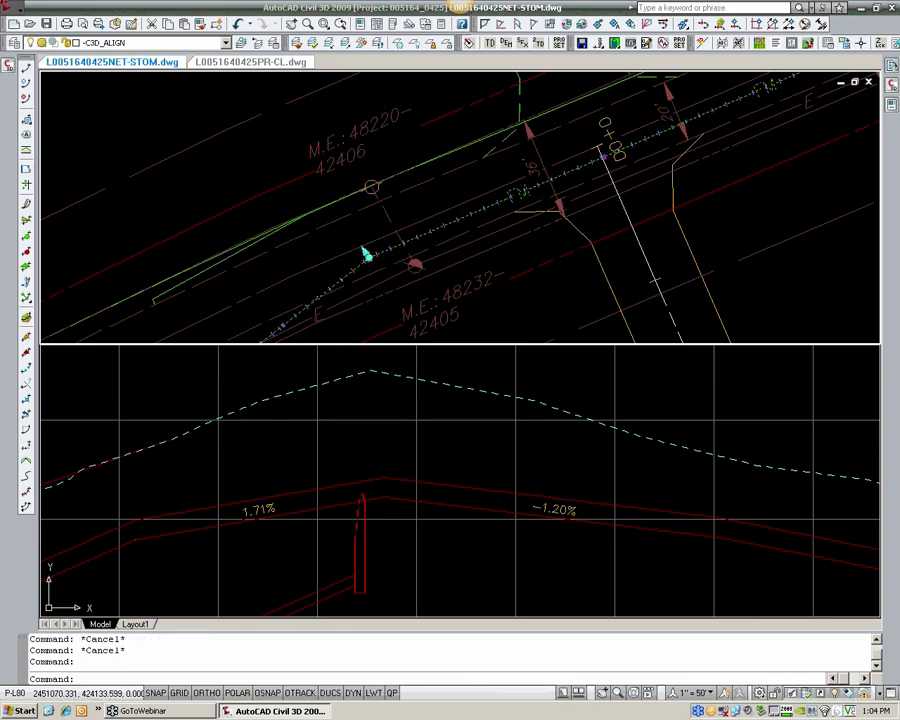
scroll(369, 249, up, 6)
scroll(362, 262, up, 2)
key(Escape)
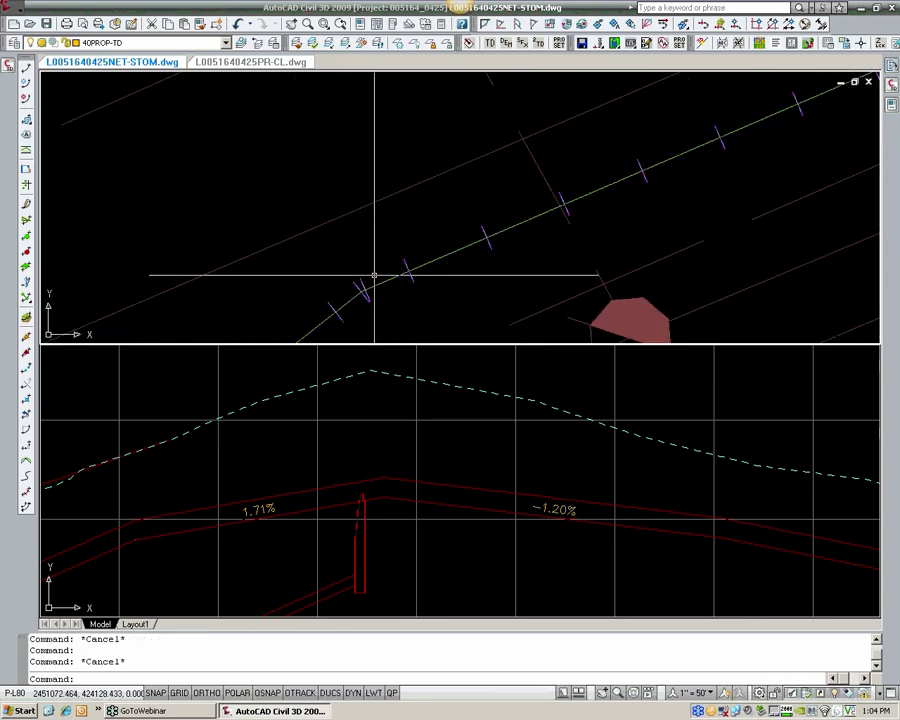
click(377, 288)
scroll(362, 286, up, 6)
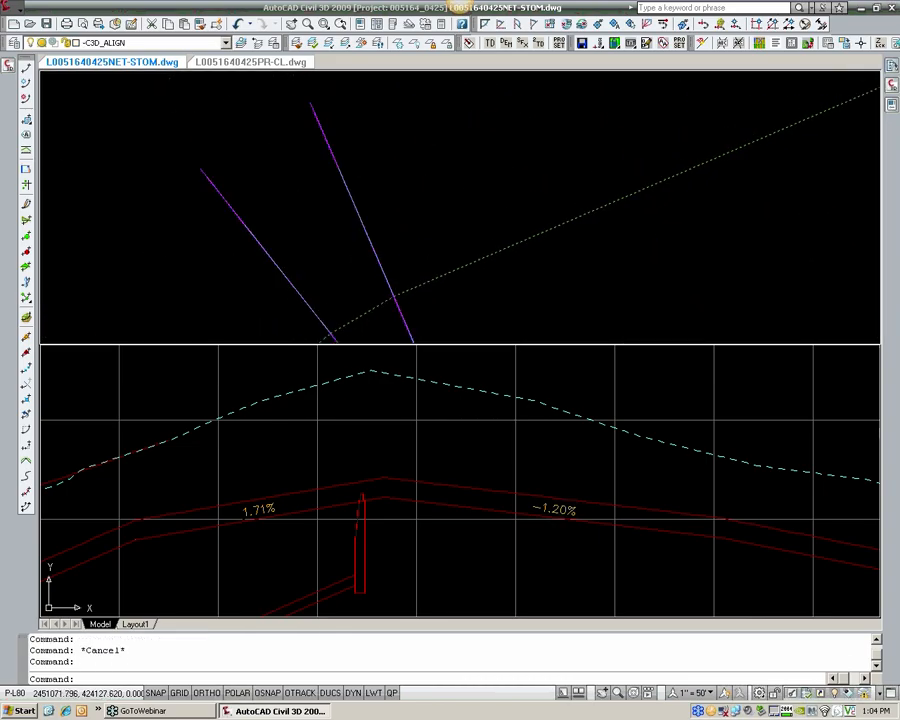
click(356, 319)
scroll(318, 300, down, 6)
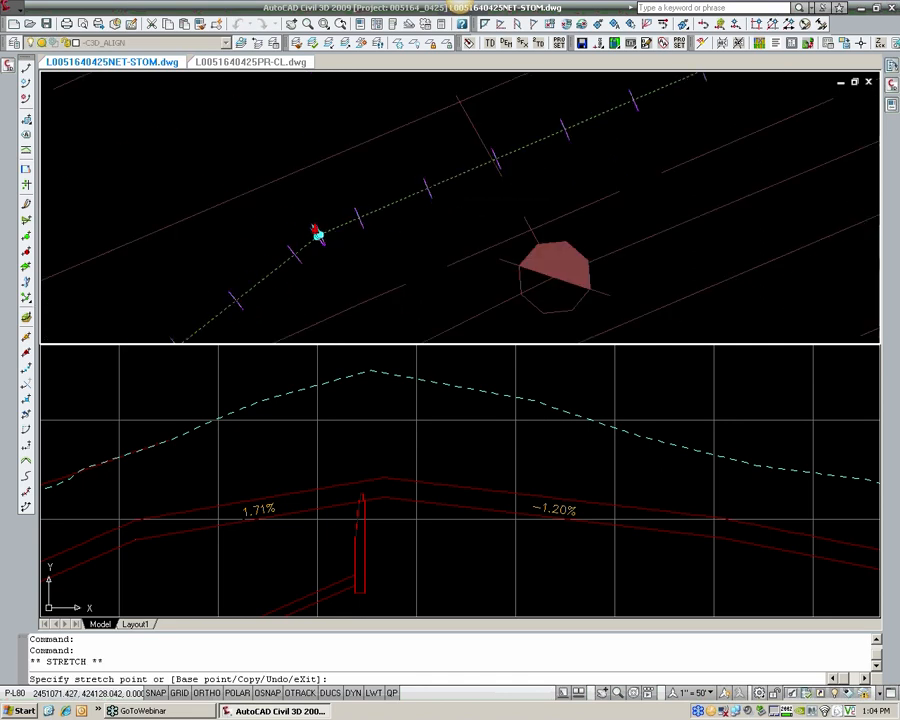
scroll(362, 248, down, 6)
click(414, 297)
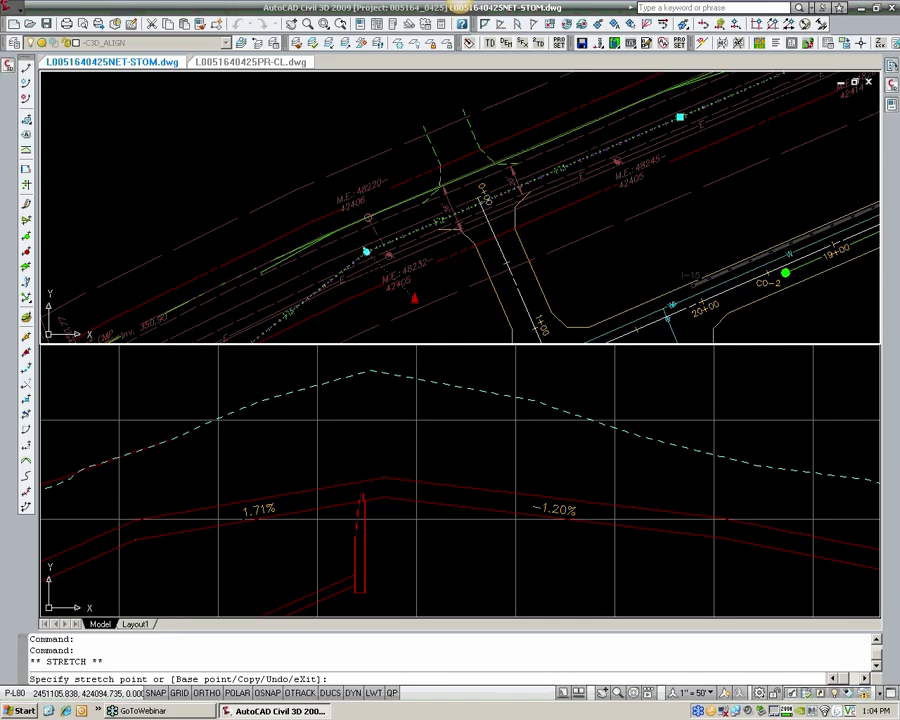
click(415, 298)
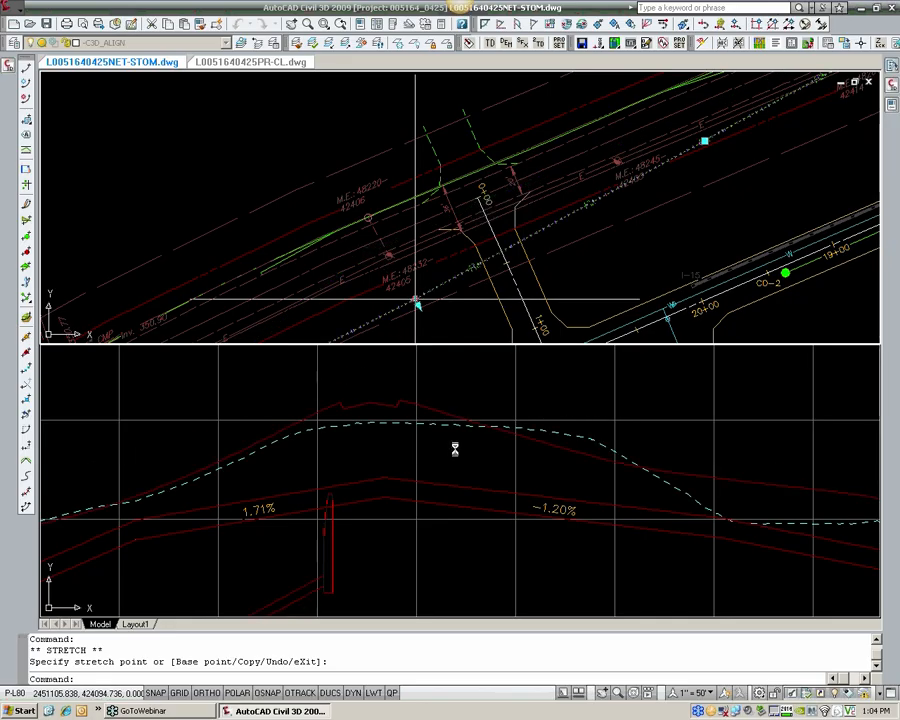
Step: Lower the forcemain design profile's PVI at the lower-station end of the 1.71% grade, shifting it slightly toward the high point
click(451, 470)
scroll(387, 488, down, 4)
middle_drag(380, 490, 440, 460)
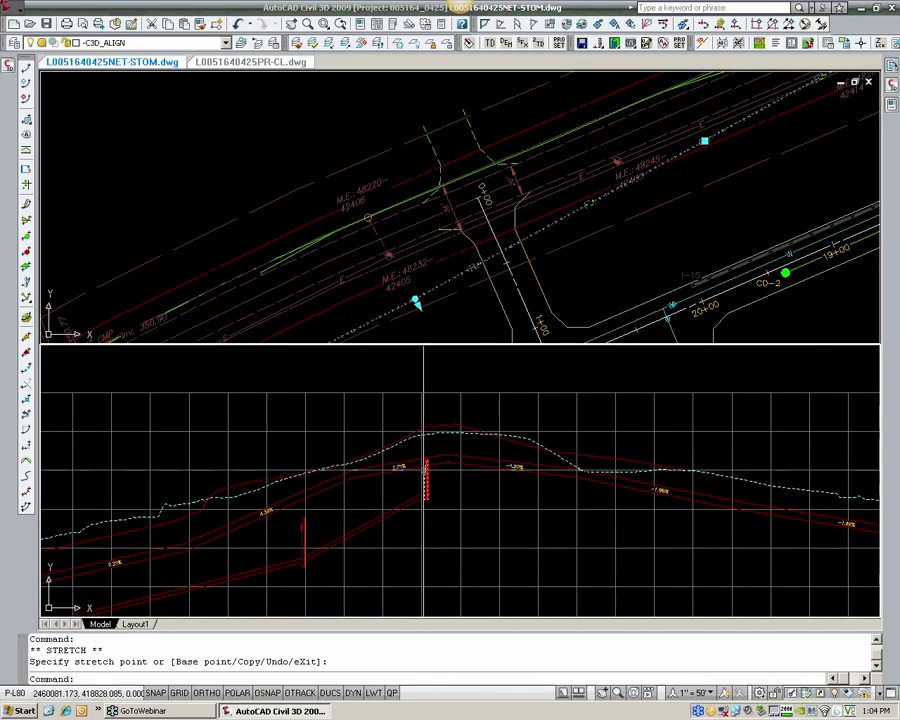
scroll(364, 480, up, 3)
click(358, 472)
scroll(334, 476, up, 2)
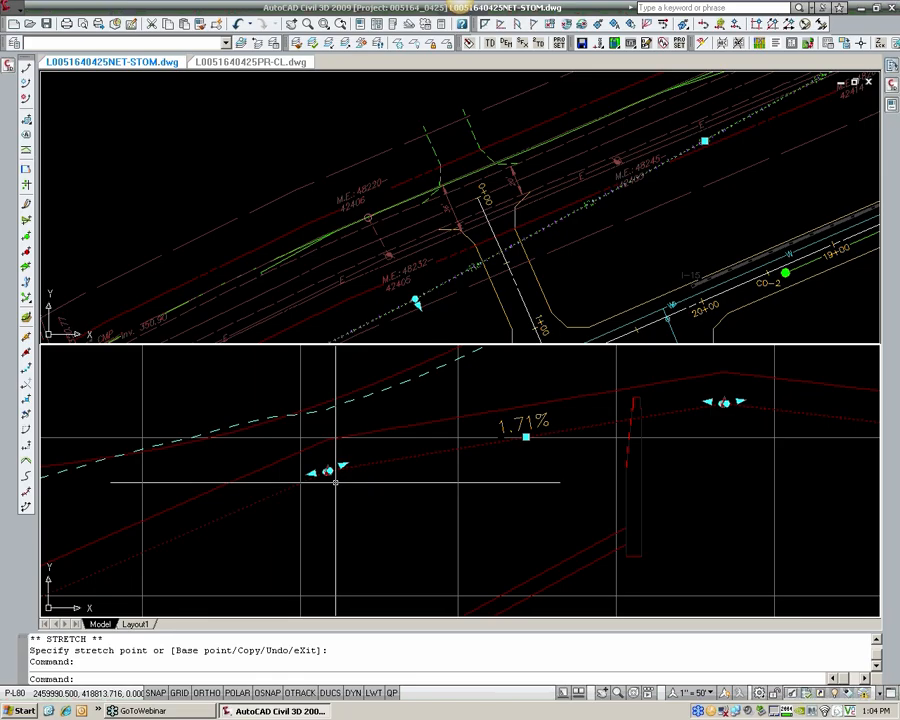
scroll(329, 473, up, 4)
click(316, 462)
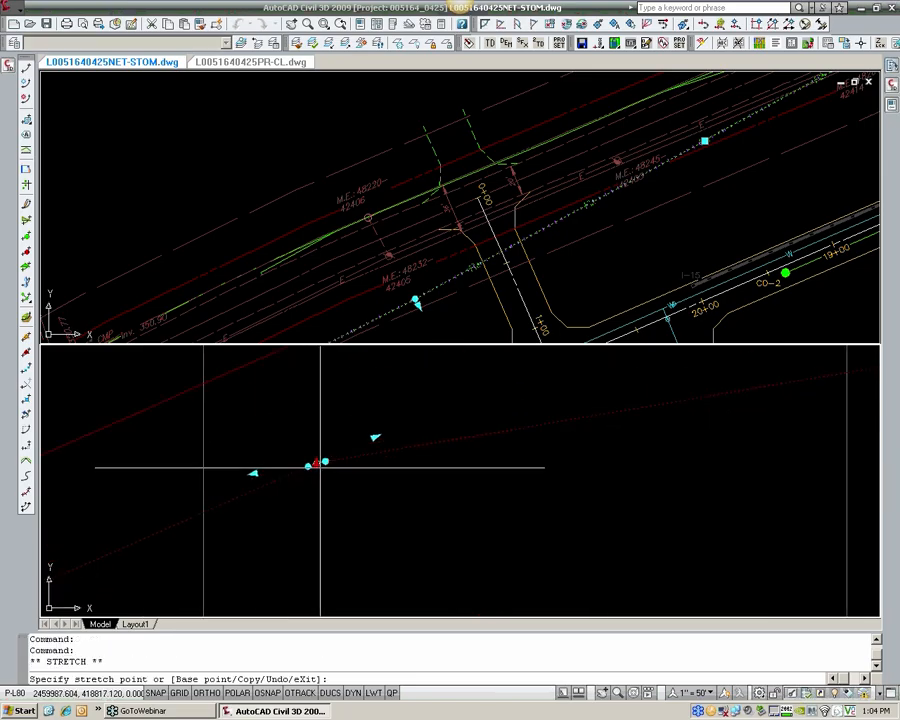
scroll(341, 512, down, 4)
click(356, 552)
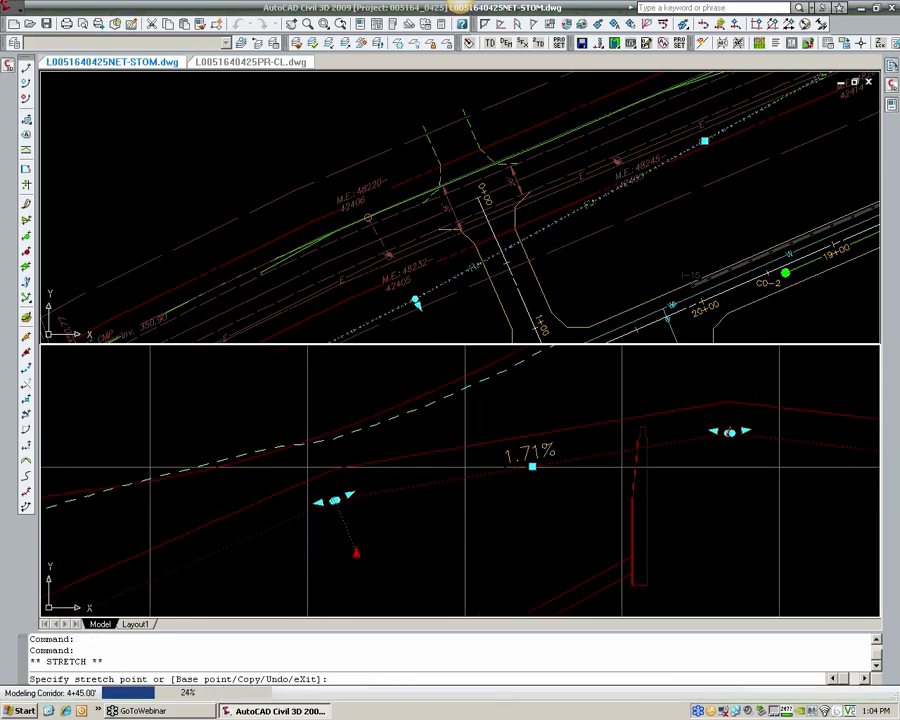